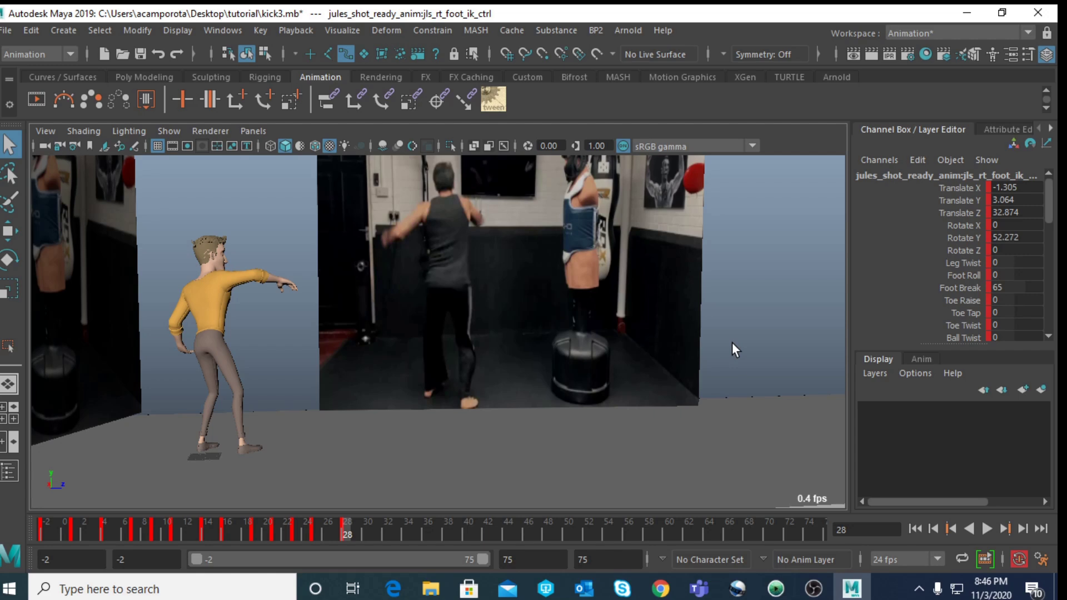
# - Review the reference footage from the start through the kick to frame 75 against the character's keyed poses
pyautogui.moveTo(86, 533)
pyautogui.mouseDown()
pyautogui.moveTo(244, 509)
pyautogui.moveTo(474, 518)
pyautogui.moveTo(608, 502)
pyautogui.moveTo(818, 526)
pyautogui.moveTo(195, 516)
pyautogui.moveTo(485, 492)
pyautogui.moveTo(268, 496)
pyautogui.moveTo(357, 494)
pyautogui.mouseUp()
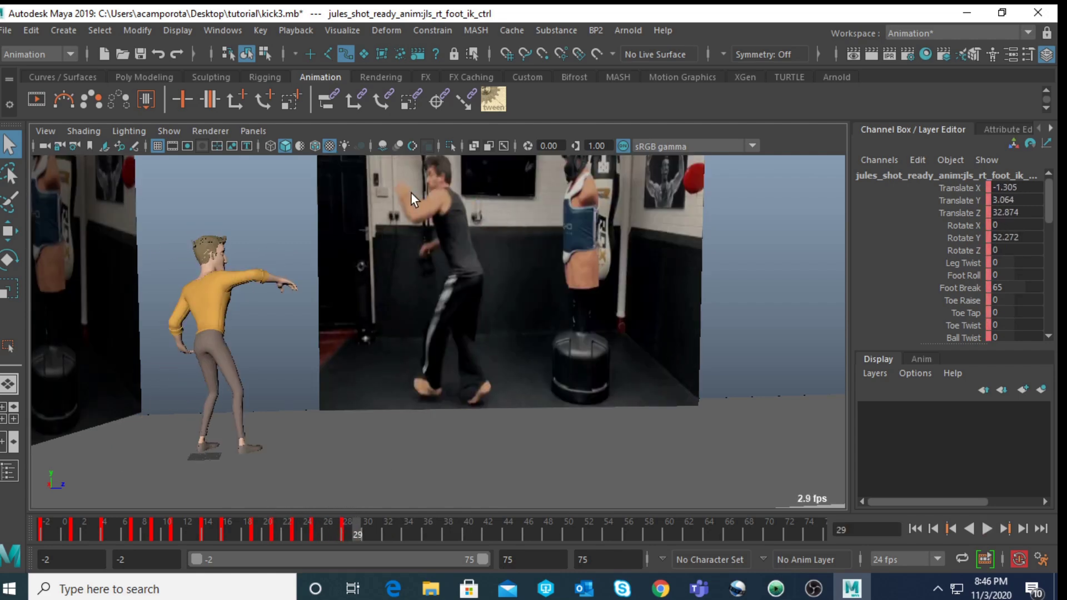
pyautogui.moveTo(372, 535); pyautogui.dragTo(559, 503)
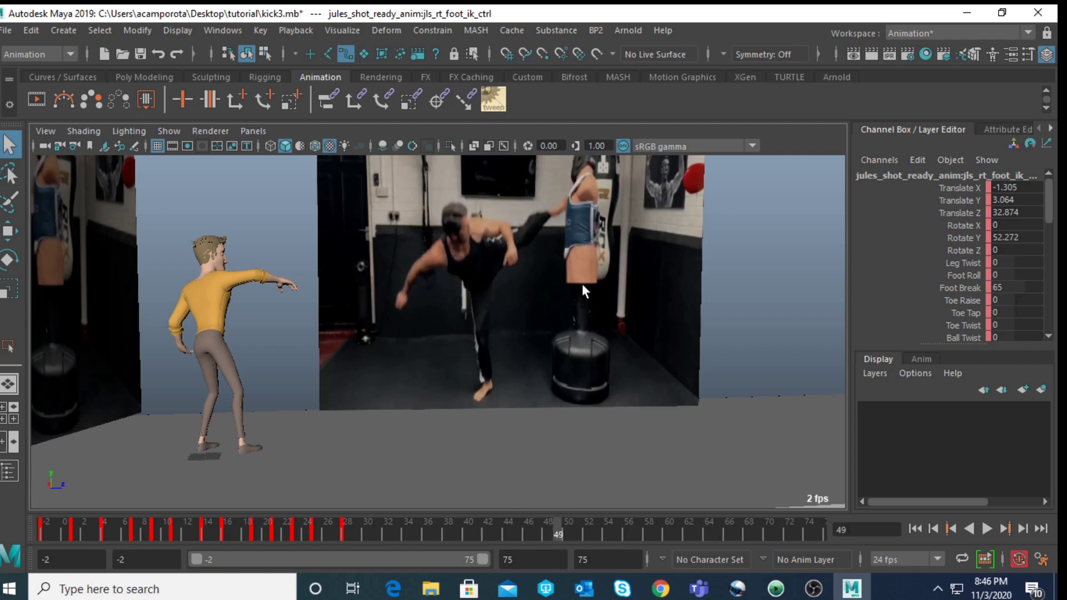
pyautogui.hotkey('alt', 'v')
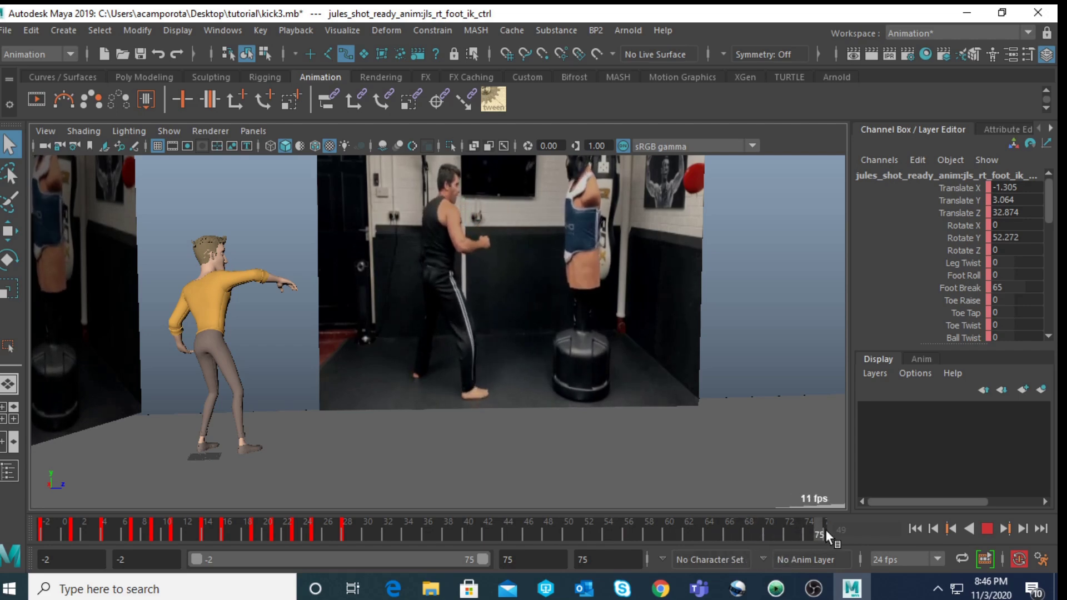
pyautogui.click(823, 516)
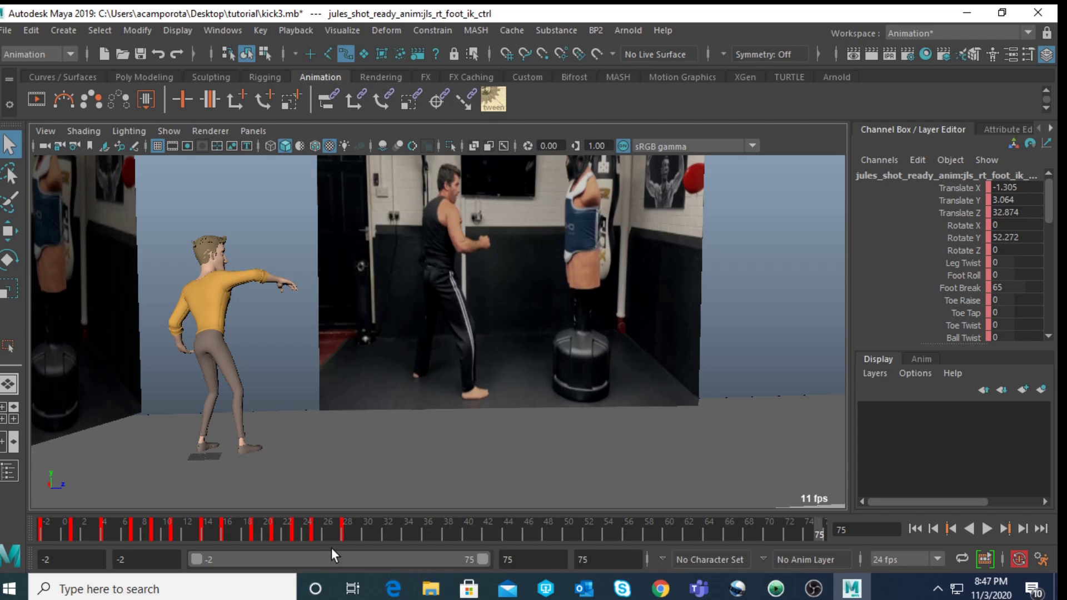
# - Play and scrub between frames 21 and 37 to study how the fighter turns and takes off for the kick
pyautogui.hotkey('alt', 'v')
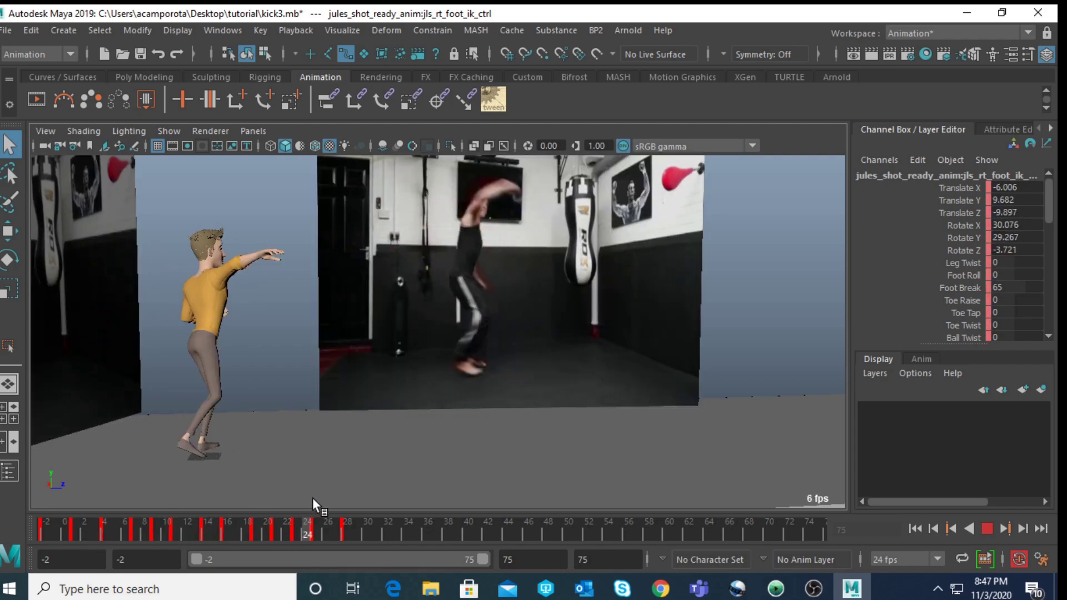
pyautogui.click(344, 517)
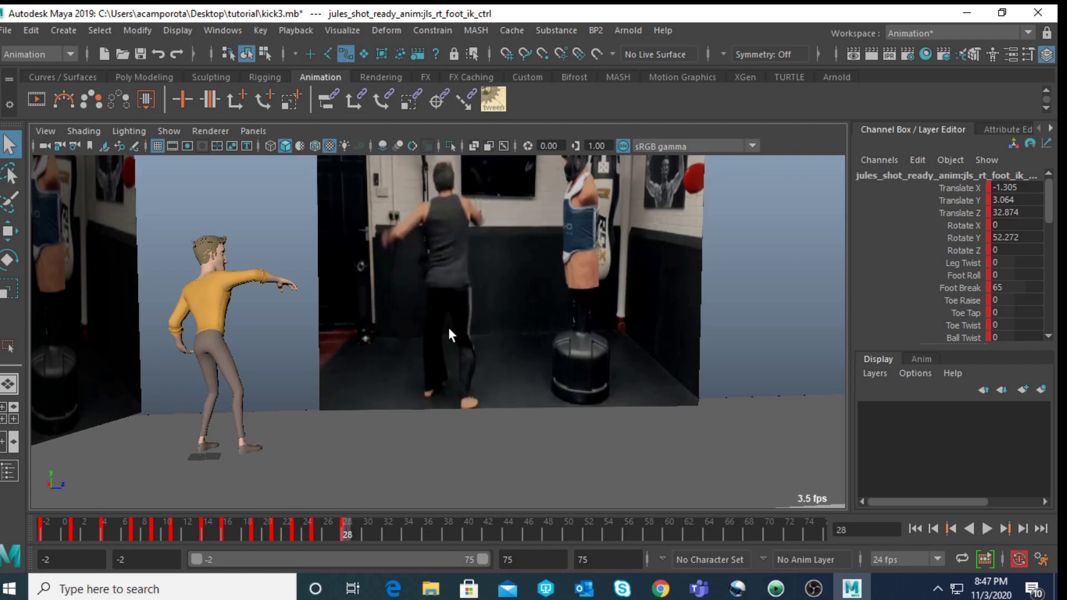
pyautogui.hotkey('alt', 'v')
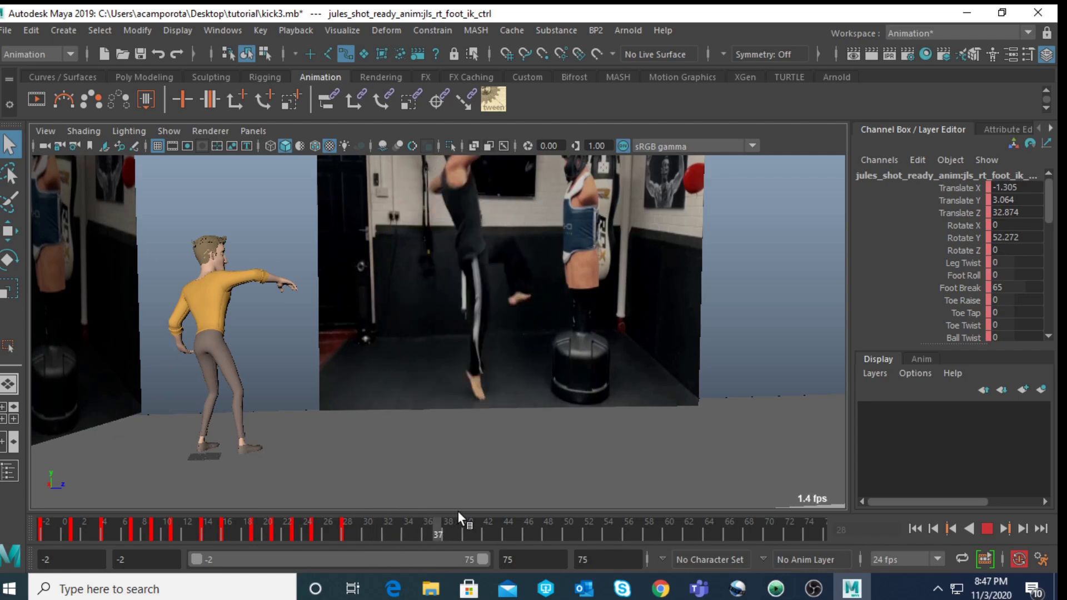
pyautogui.moveTo(441, 521); pyautogui.dragTo(355, 533)
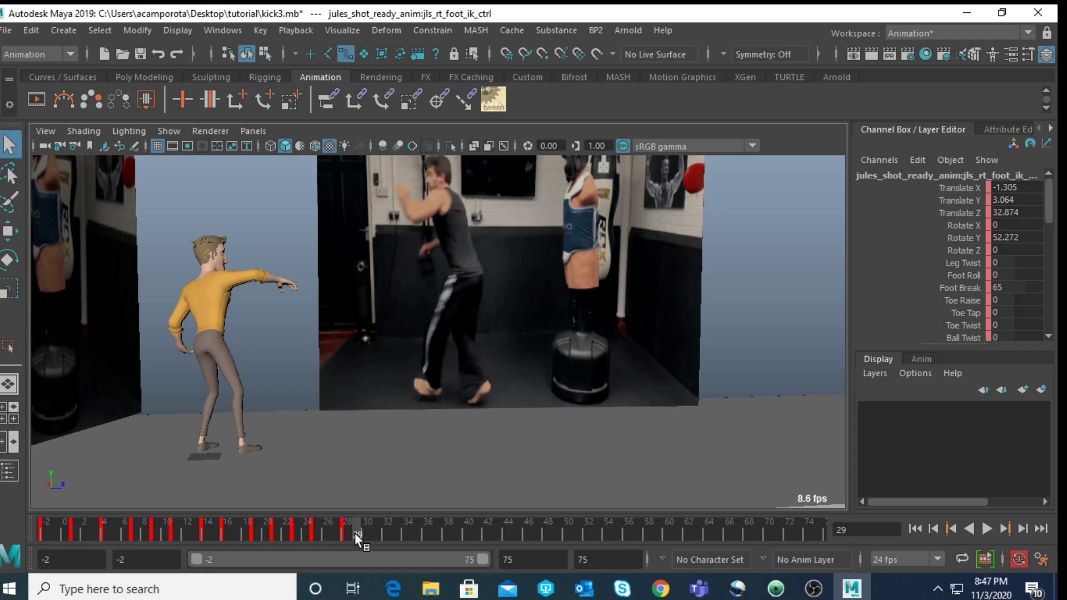
pyautogui.moveTo(355, 533); pyautogui.dragTo(272, 552)
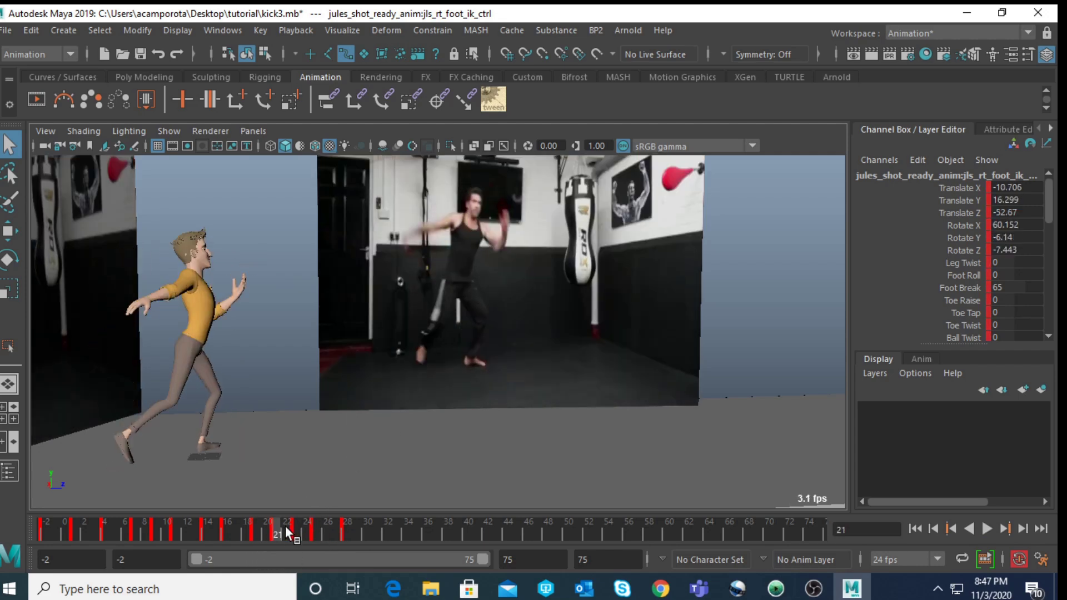
pyautogui.hotkey('alt', 'v')
pyautogui.moveTo(284, 525)
pyautogui.mouseDown()
pyautogui.moveTo(306, 526)
pyautogui.moveTo(295, 538)
pyautogui.moveTo(288, 531)
pyautogui.mouseUp()
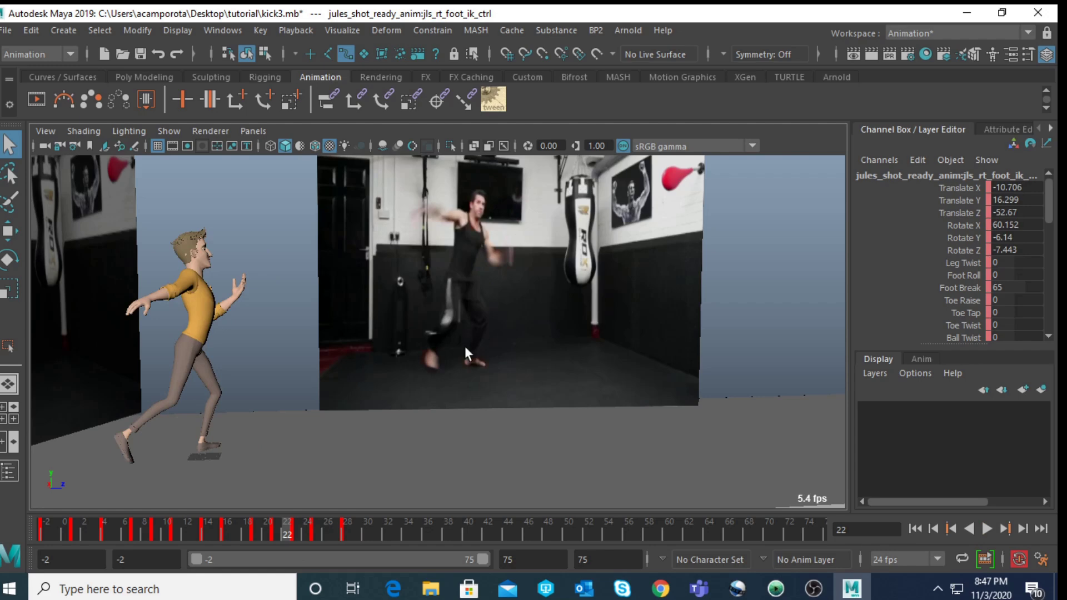
# - Examine the frame 22 pose against the reference footage from a closer, rotated perspective view
pyautogui.press('space')
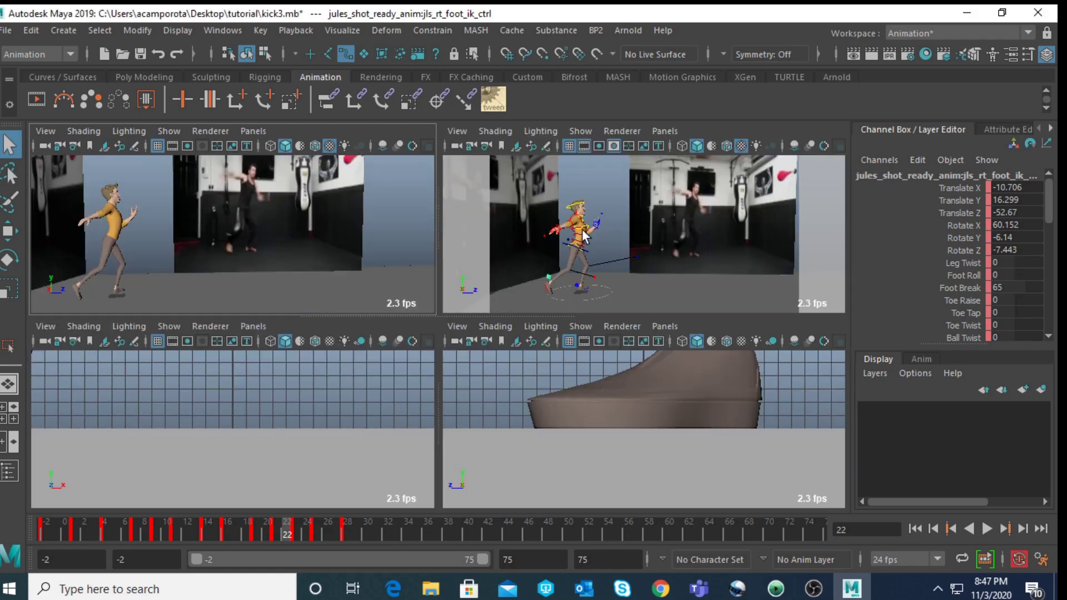
pyautogui.press('space')
pyautogui.keyDown('alt'); pyautogui.moveTo(501, 278); pyautogui.dragTo(436, 322, button='right'); pyautogui.keyUp('alt')
pyautogui.keyDown('alt'); pyautogui.moveTo(436, 322); pyautogui.dragTo(368, 313); pyautogui.keyUp('alt')
pyautogui.scroll(5, 351, 331)
pyautogui.keyDown('alt'); pyautogui.moveTo(366, 313); pyautogui.dragTo(395, 310, button='middle'); pyautogui.keyUp('alt')
pyautogui.keyDown('alt'); pyautogui.moveTo(395, 310); pyautogui.dragTo(395, 358, button='right'); pyautogui.keyUp('alt')
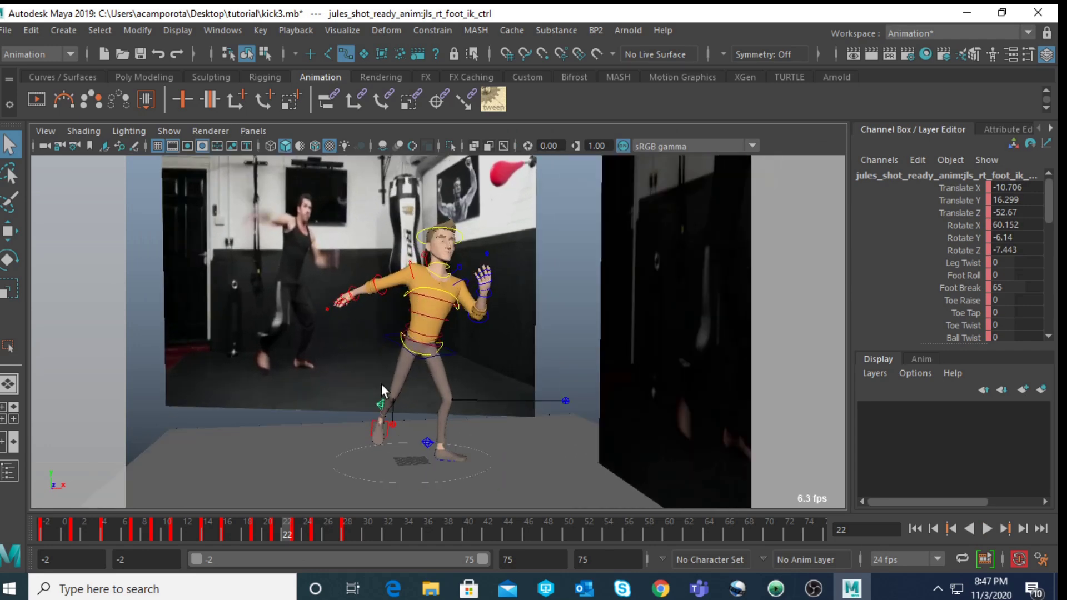
# - Step through frames 24 to 28 and compare the character's turn with the reference footage in the shot view
pyautogui.hotkey('alt', 'v')
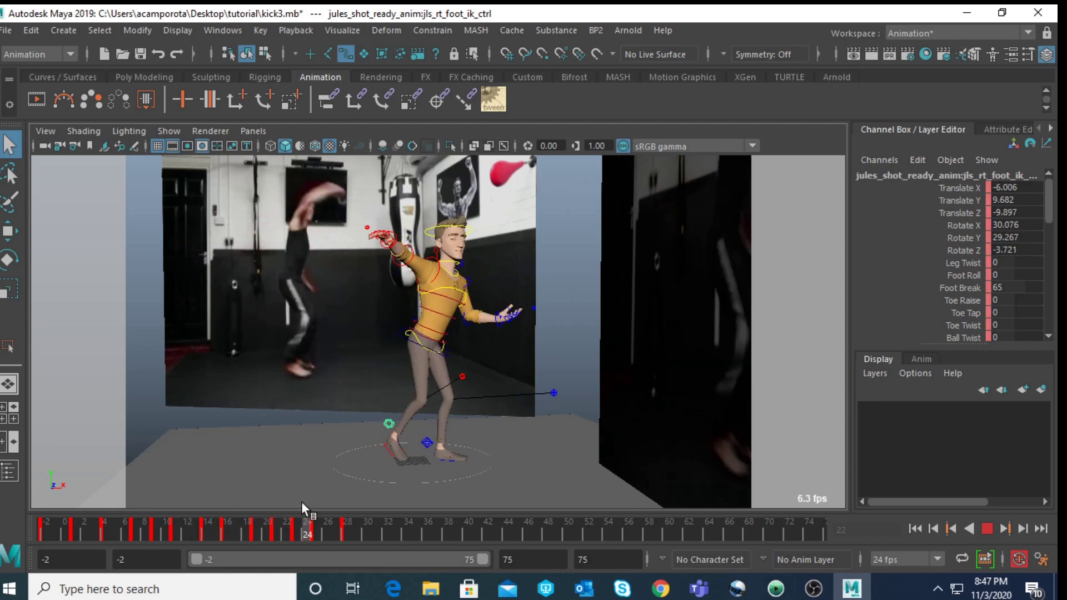
pyautogui.hotkey('alt', 'v')
pyautogui.keyDown('alt'); pyautogui.moveTo(333, 389); pyautogui.dragTo(444, 366); pyautogui.keyUp('alt')
pyautogui.press('space')
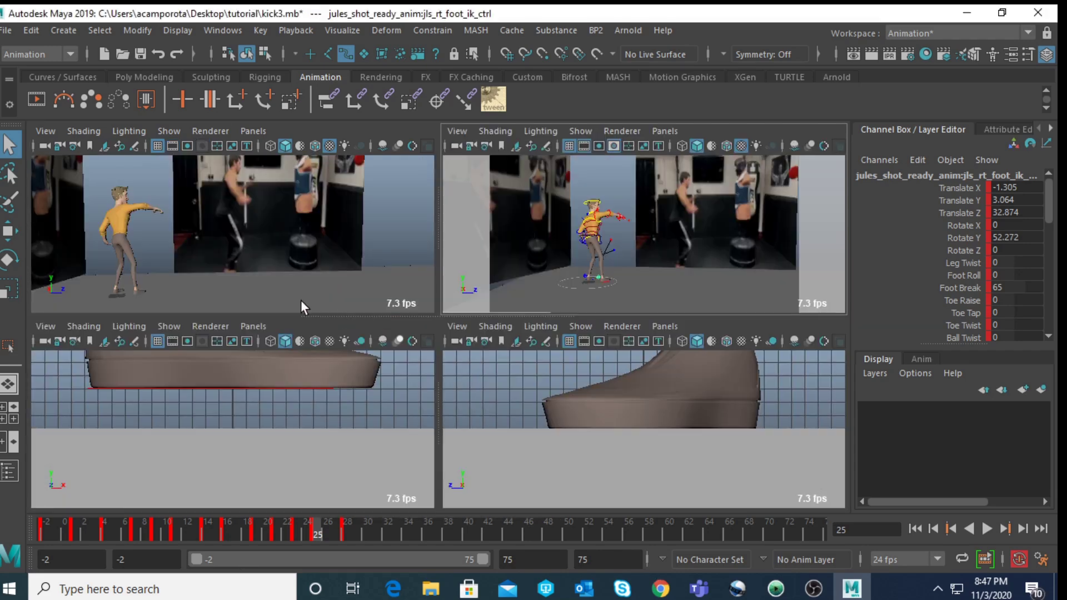
pyautogui.press('space')
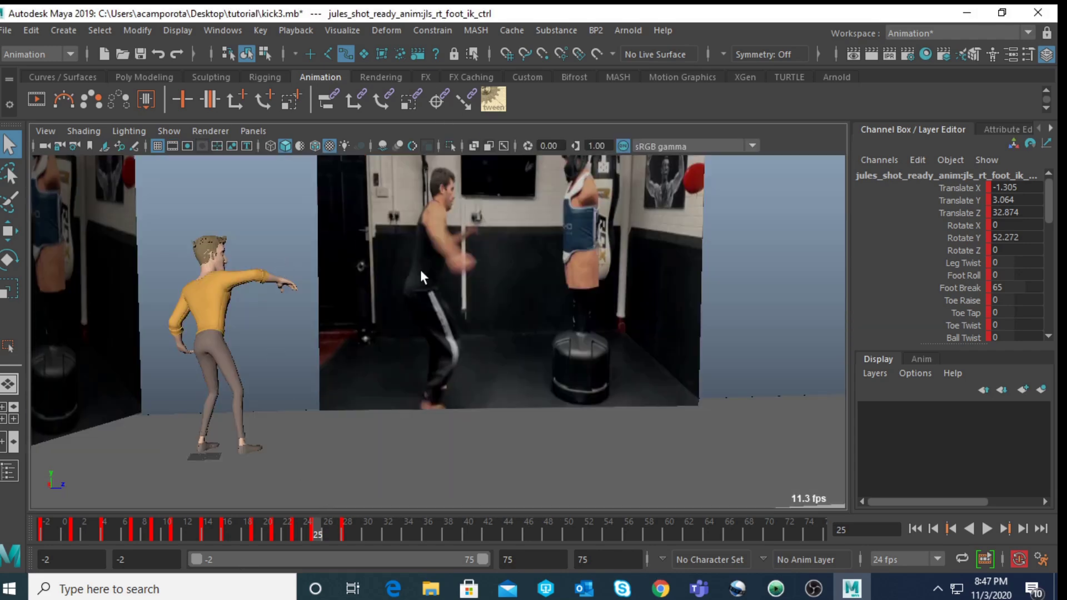
pyautogui.hotkey('alt', 'v')
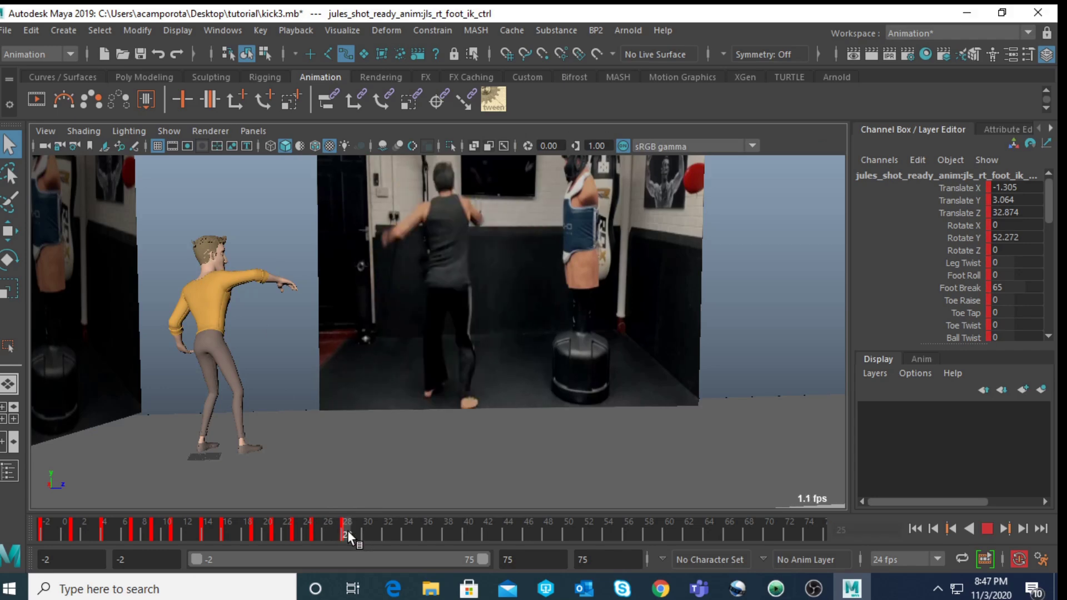
pyautogui.click(348, 531)
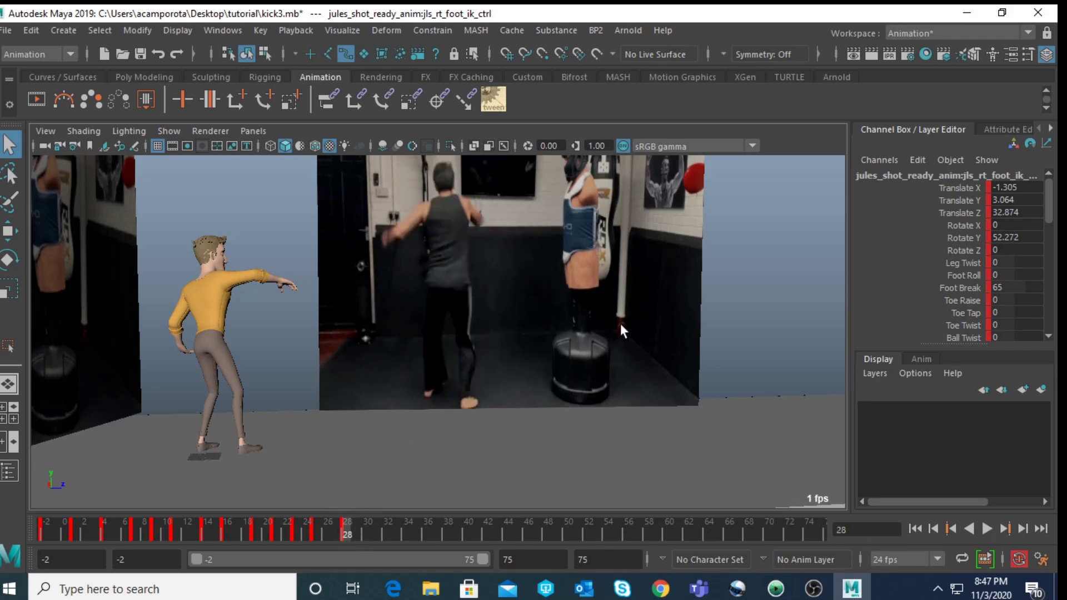
# - At frame 28, turn the right foot IK control to a Rotate Y of about 55.8 in the perspective view
pyautogui.press('space')
pyautogui.press('space')
pyautogui.keyDown('alt'); pyautogui.moveTo(418, 396); pyautogui.dragTo(424, 405); pyautogui.keyUp('alt')
pyautogui.keyDown('alt'); pyautogui.moveTo(423, 389); pyautogui.dragTo(470, 318, button='middle'); pyautogui.keyUp('alt')
pyautogui.keyDown('alt'); pyautogui.moveTo(449, 360); pyautogui.dragTo(443, 378); pyautogui.keyUp('alt')
pyautogui.keyDown('alt'); pyautogui.moveTo(443, 378); pyautogui.dragTo(372, 411, button='right'); pyautogui.keyUp('alt')
pyautogui.press('e')
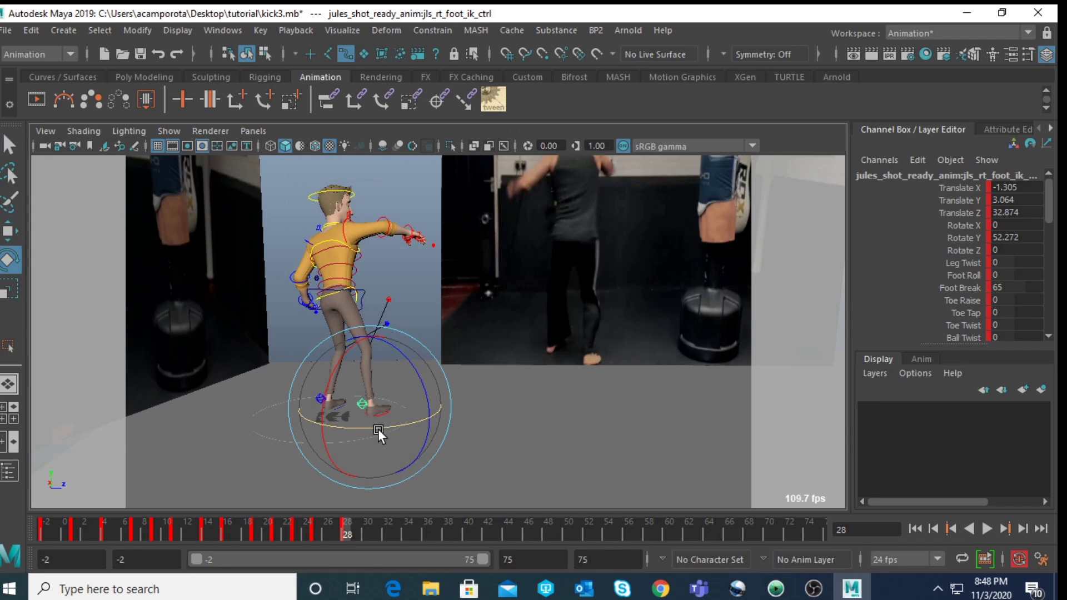
pyautogui.hotkey('alt', ',')
pyautogui.hotkey('alt', ',')
pyautogui.hotkey('alt', ',')
pyautogui.hotkey('alt', 'v')
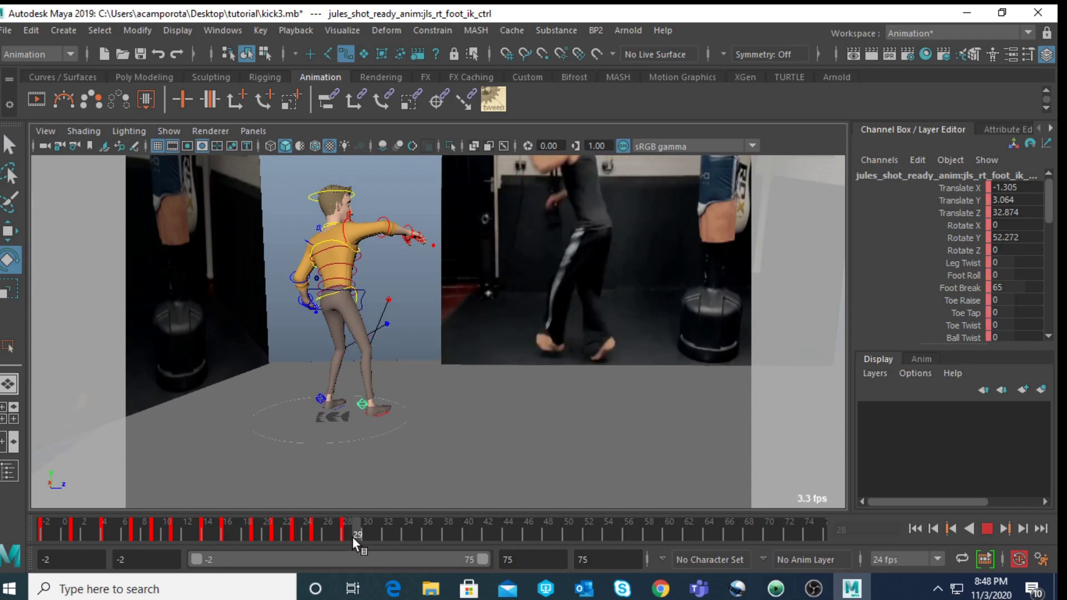
pyautogui.click(348, 535)
pyautogui.moveTo(389, 428); pyautogui.dragTo(392, 429)
# - Turn the COG control to a Rotate Y of about 82.5, raise it to Translate Y -1.234, and compare frame 28 with frame 25
pyautogui.click(362, 289)
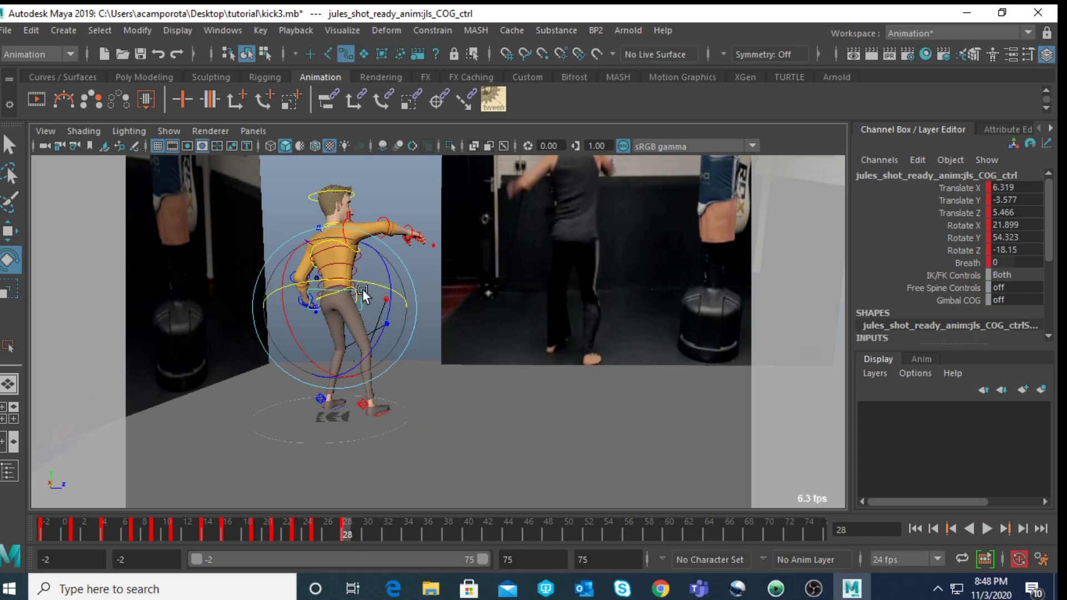
pyautogui.moveTo(363, 284); pyautogui.dragTo(403, 305)
pyautogui.press('q')
pyautogui.press('w')
pyautogui.moveTo(344, 262); pyautogui.dragTo(345, 240)
pyautogui.keyDown('alt'); pyautogui.moveTo(421, 246); pyautogui.dragTo(399, 303, button='middle'); pyautogui.keyUp('alt')
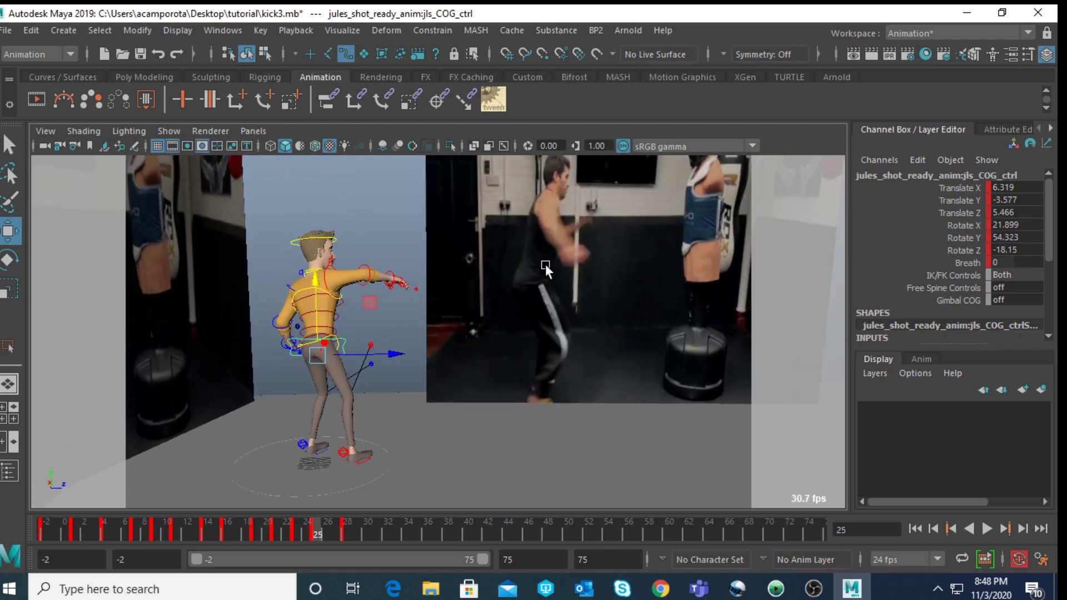
pyautogui.hotkey('alt', ',')
pyautogui.hotkey('alt', ',')
pyautogui.hotkey('alt', ',')
pyautogui.moveTo(314, 532); pyautogui.dragTo(344, 526)
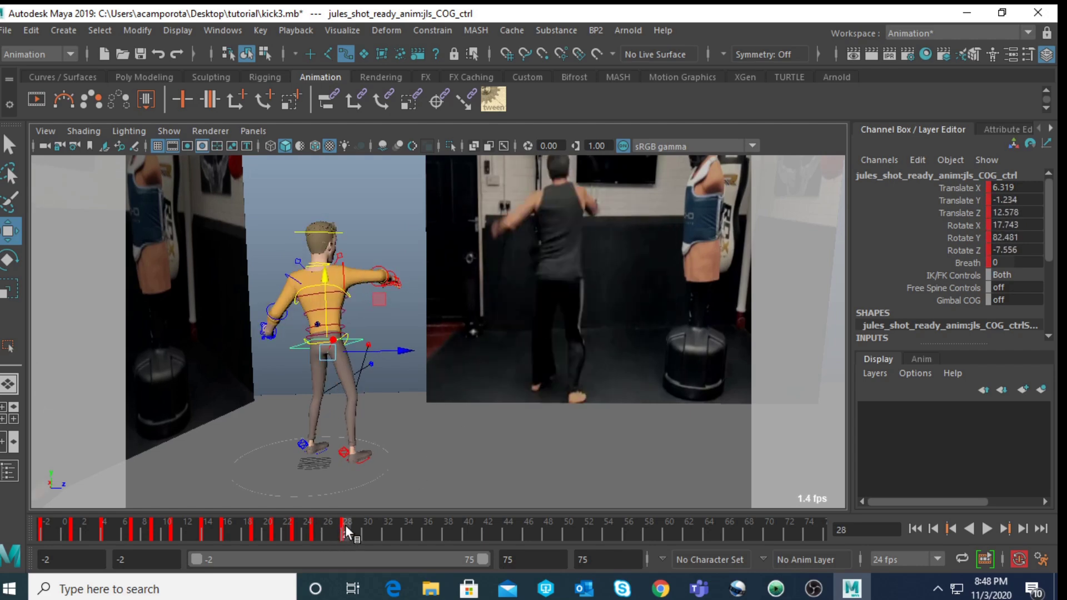
# - Refine the COG control at frame 28 to about 17.6, 81, -2.9 rotation and 12.1, -3.3, 14.4 translation
pyautogui.press('e')
pyautogui.moveTo(385, 312); pyautogui.dragTo(229, 329)
pyautogui.press('w')
pyautogui.moveTo(493, 328); pyautogui.dragTo(500, 331)
pyautogui.moveTo(433, 289); pyautogui.dragTo(572, 343)
pyautogui.scroll(3, 539, 297)
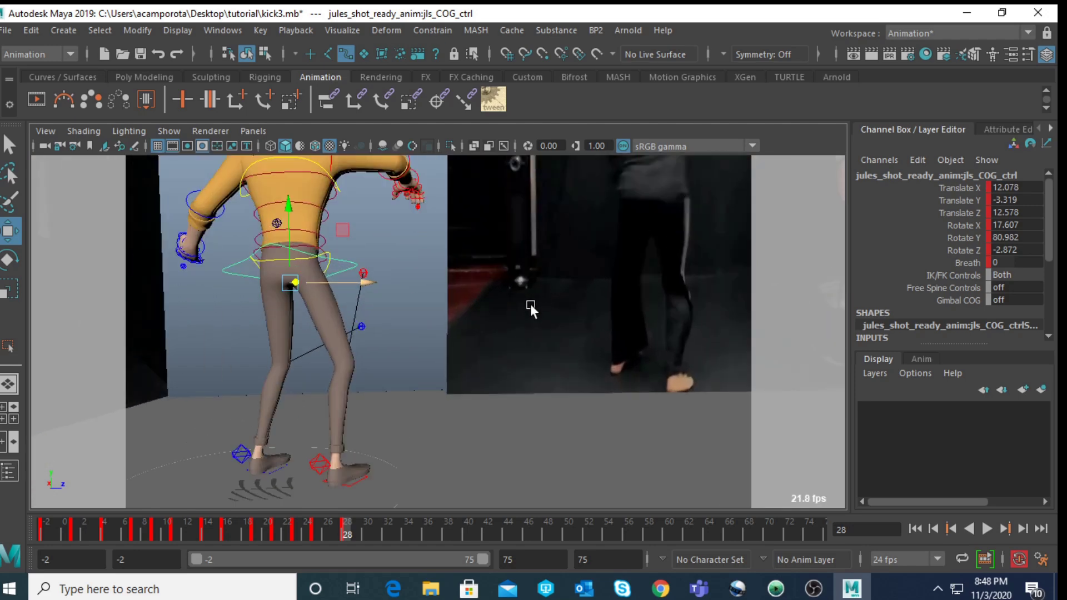
pyautogui.scroll(-3, 499, 310)
pyautogui.scroll(-1, 489, 322)
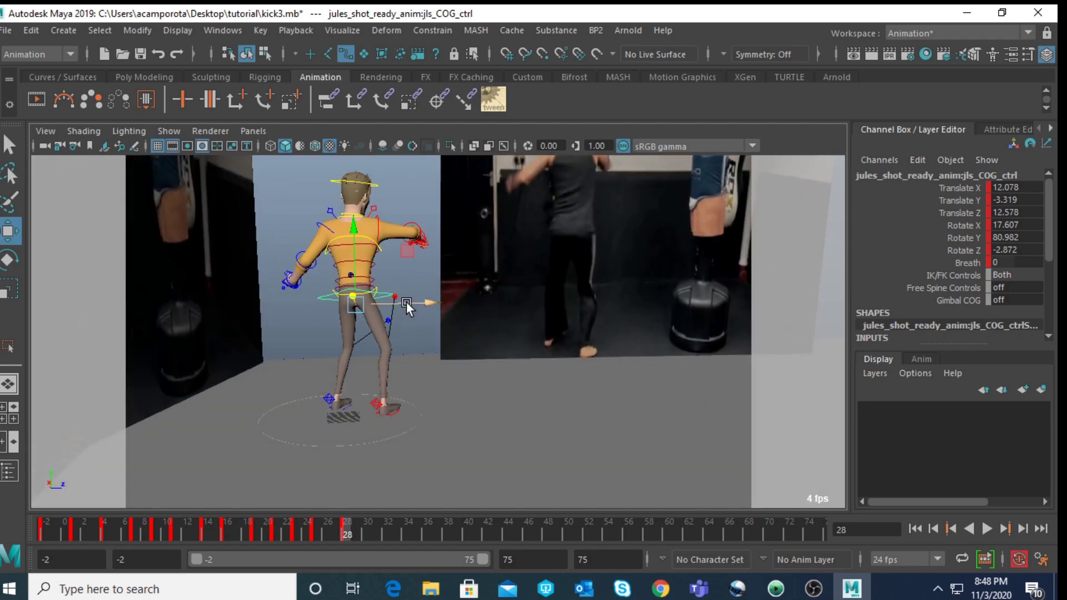
pyautogui.moveTo(406, 302); pyautogui.dragTo(409, 301)
pyautogui.press('e')
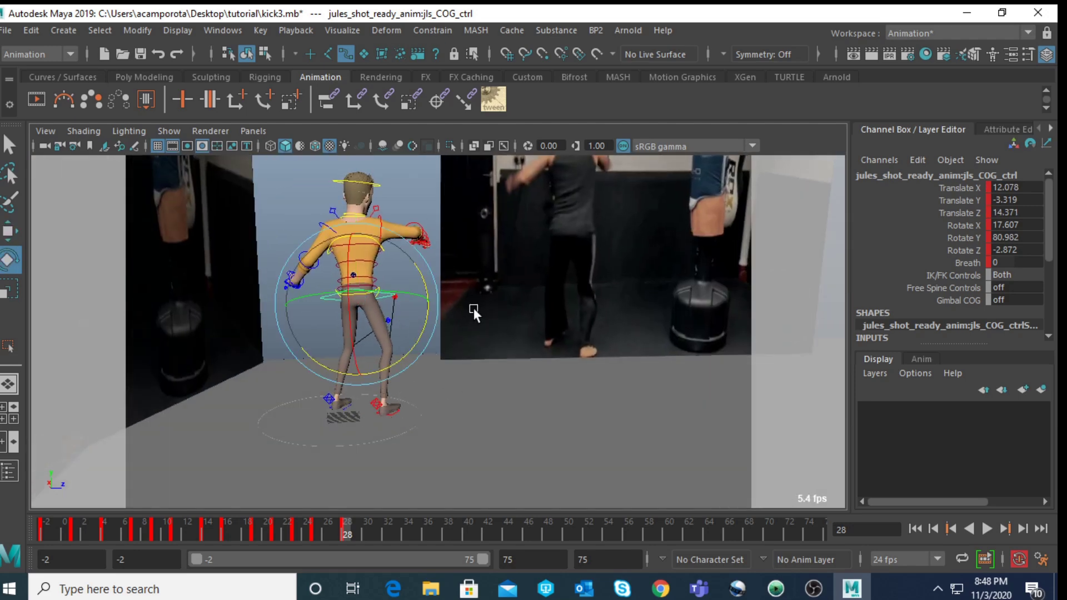
# - Set the right foot IK control's Foot Roll to about 1.9 at frame 28
pyautogui.press('q')
pyautogui.click(373, 405)
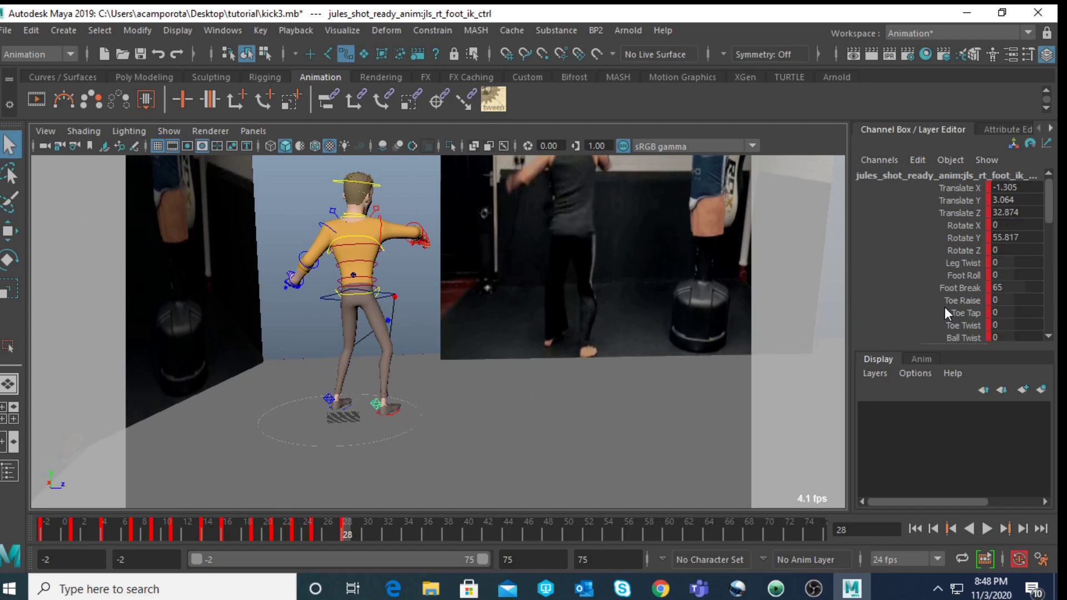
pyautogui.click(956, 275)
pyautogui.moveTo(589, 339); pyautogui.dragTo(600, 335, button='middle')
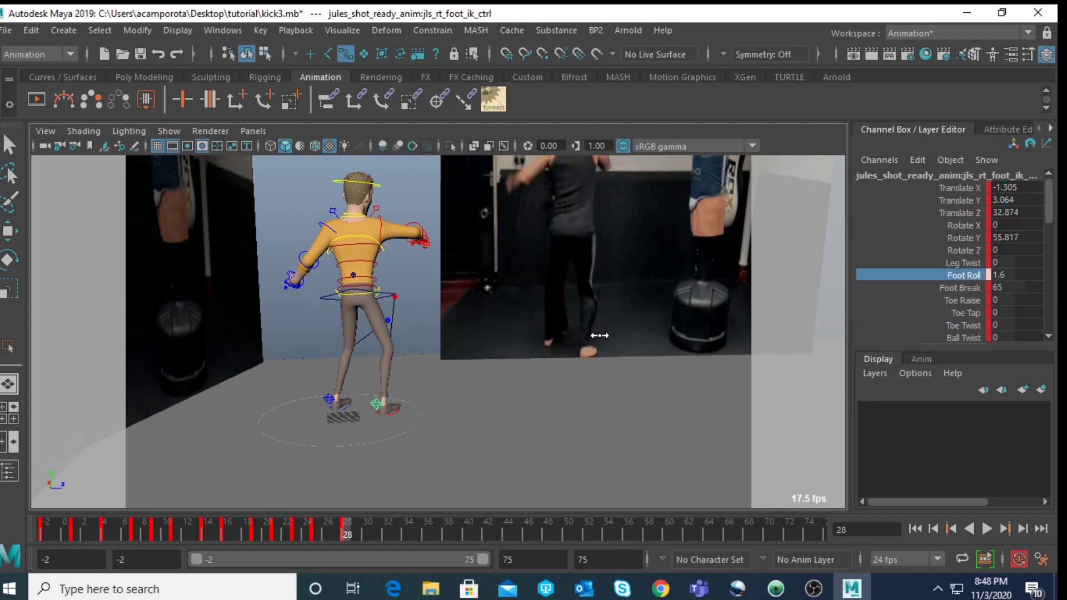
pyautogui.keyDown('alt'); pyautogui.moveTo(519, 316); pyautogui.dragTo(485, 357, button='middle'); pyautogui.keyUp('alt')
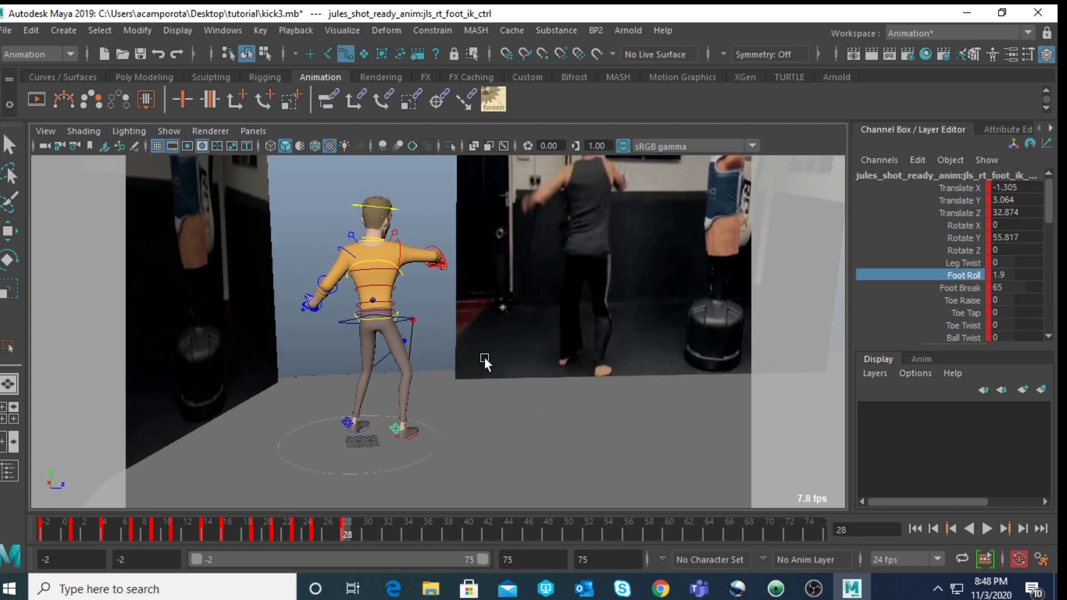
# - Move the right knee pole vector control to about 15.5, 3.2, -21.2 to re-aim the knee
pyautogui.click(414, 319)
pyautogui.press('w')
pyautogui.press('q')
pyautogui.click(415, 321)
pyautogui.press('w')
pyautogui.moveTo(469, 292); pyautogui.dragTo(456, 306, button='middle')
pyautogui.press('q')
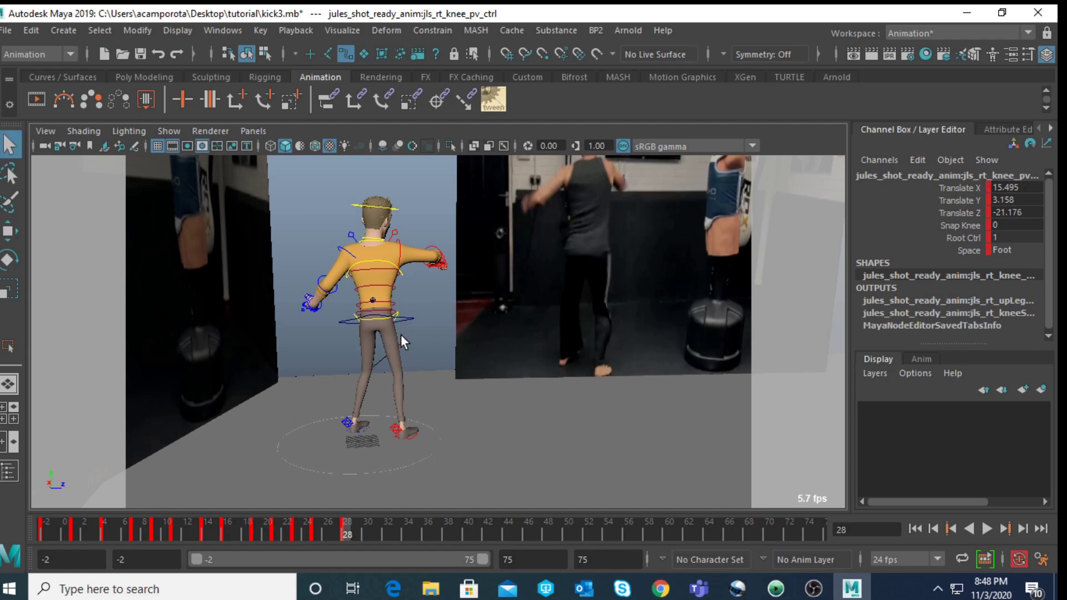
# - Move the left knee pole vector control to about 12.5, 11.9, 16, and slightly rotate the hips
pyautogui.press('w')
pyautogui.click(446, 338)
pyautogui.moveTo(424, 339); pyautogui.dragTo(429, 342, button='middle')
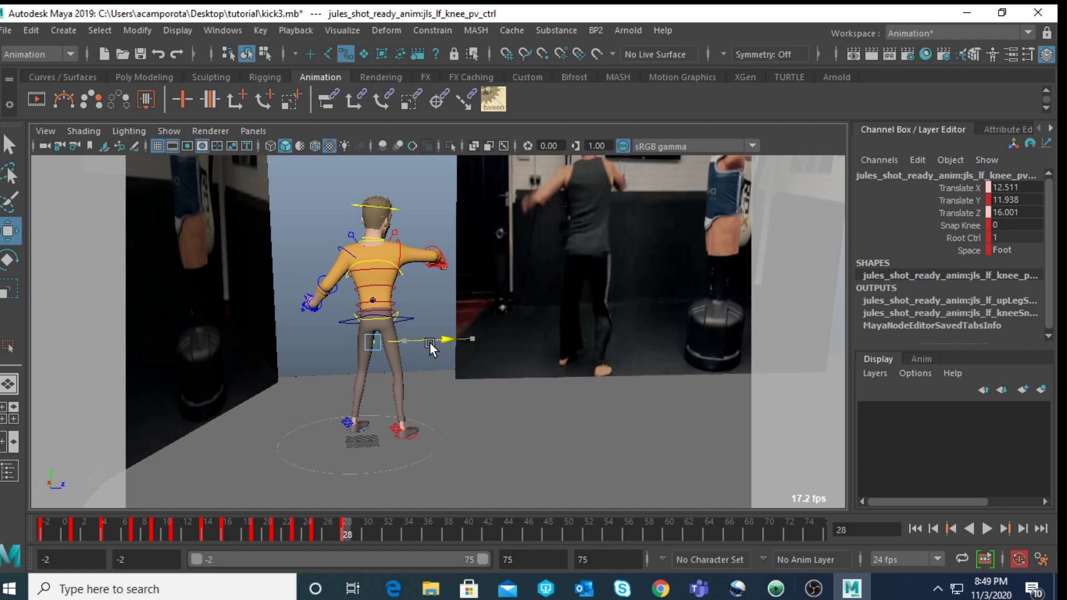
pyautogui.scroll(2, 403, 317)
pyautogui.press('e')
pyautogui.click(389, 345)
pyautogui.moveTo(406, 333); pyautogui.dragTo(410, 334)
# - Rotate the three spine FK controls together to about 3.2, 4.2, 0.1 at frame 28
pyautogui.press('q')
pyautogui.click(370, 334)
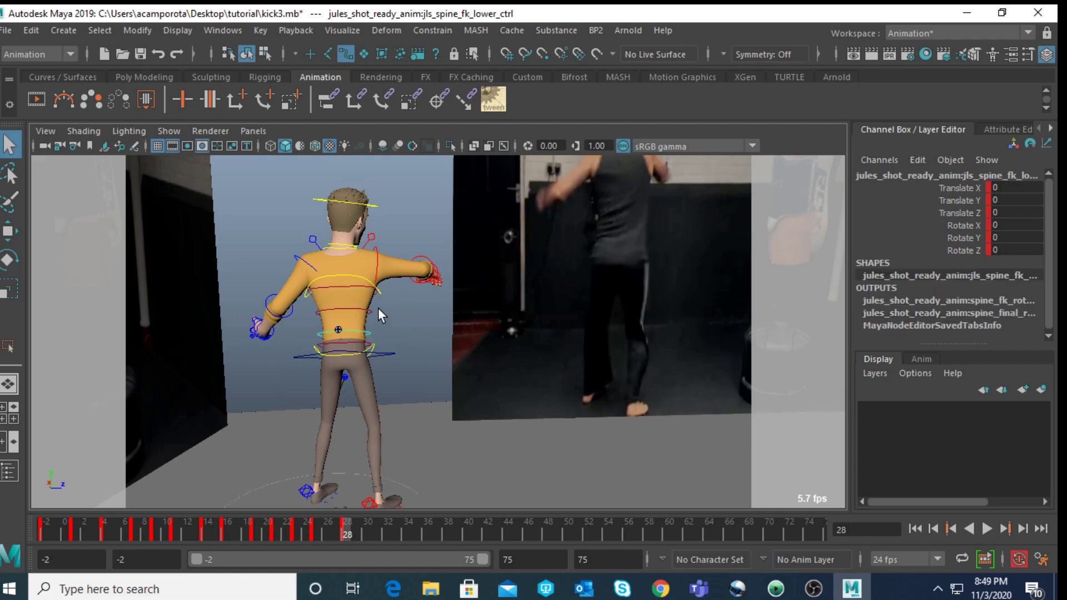
pyautogui.click(368, 305)
pyautogui.click(369, 315)
pyautogui.click(367, 332)
pyautogui.scroll(-2, 367, 333)
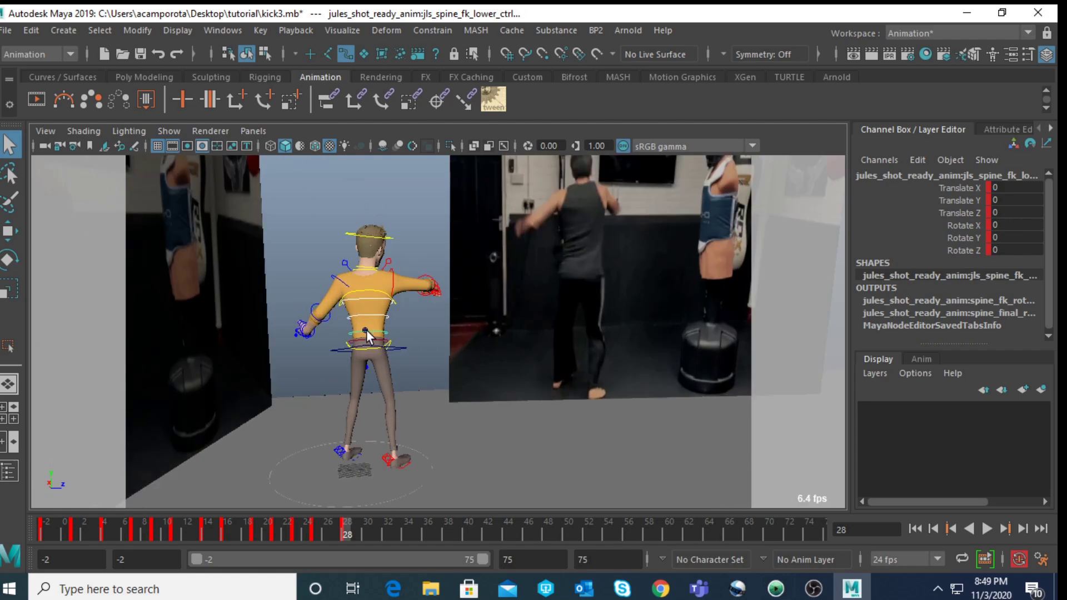
pyautogui.press('e')
pyautogui.moveTo(387, 328); pyautogui.dragTo(425, 338)
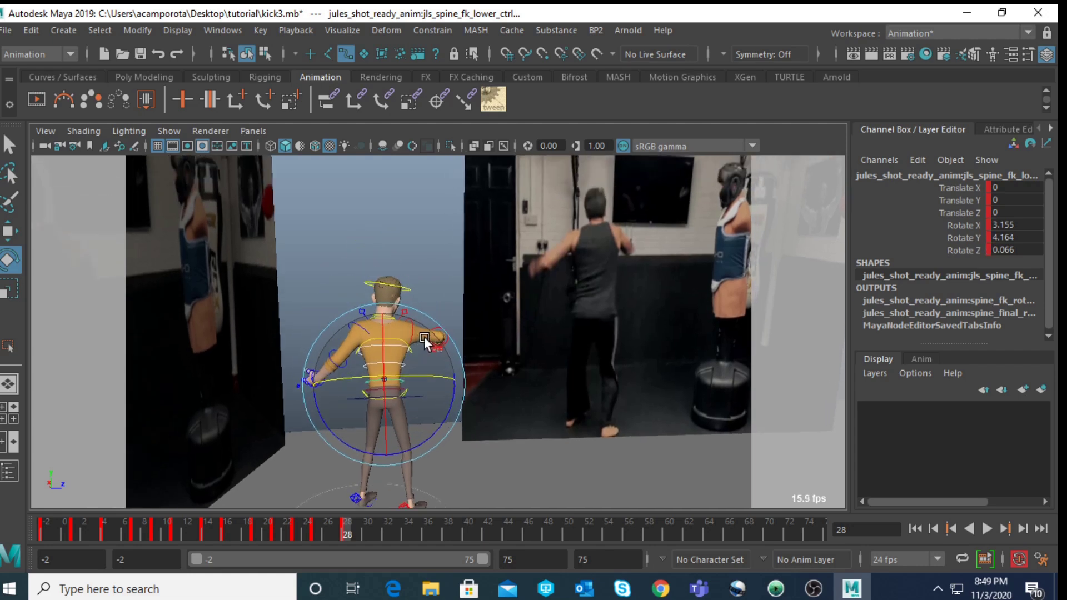
# - Reset the translation and rotation of the head and neck controls to 0 at frame 28
pyautogui.scroll(3, 406, 308)
pyautogui.press('q')
pyautogui.click(366, 313)
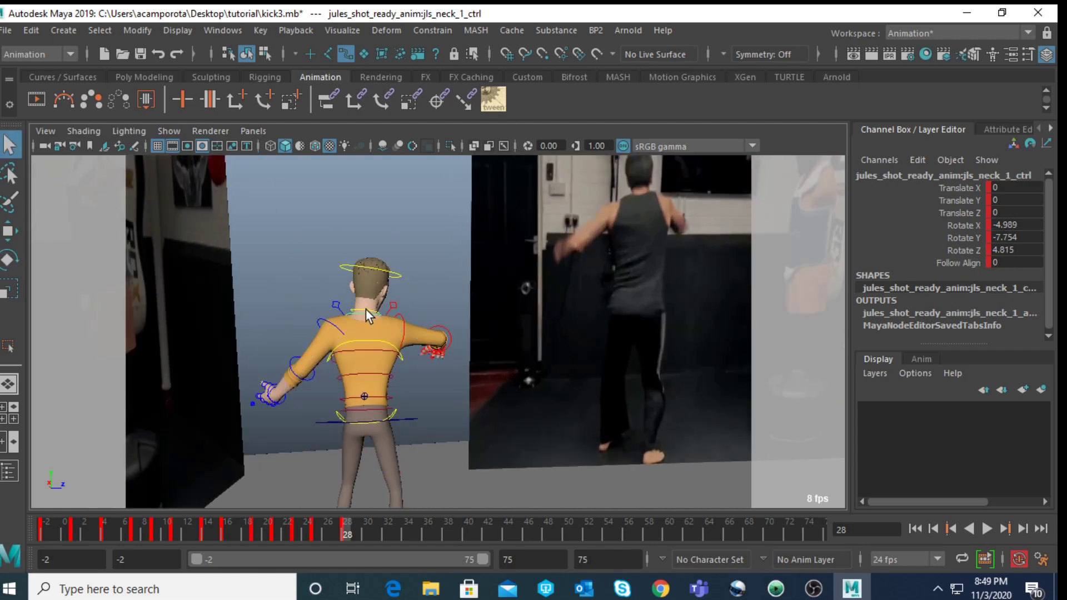
pyautogui.click(386, 284)
pyautogui.moveTo(362, 272); pyautogui.dragTo(363, 273)
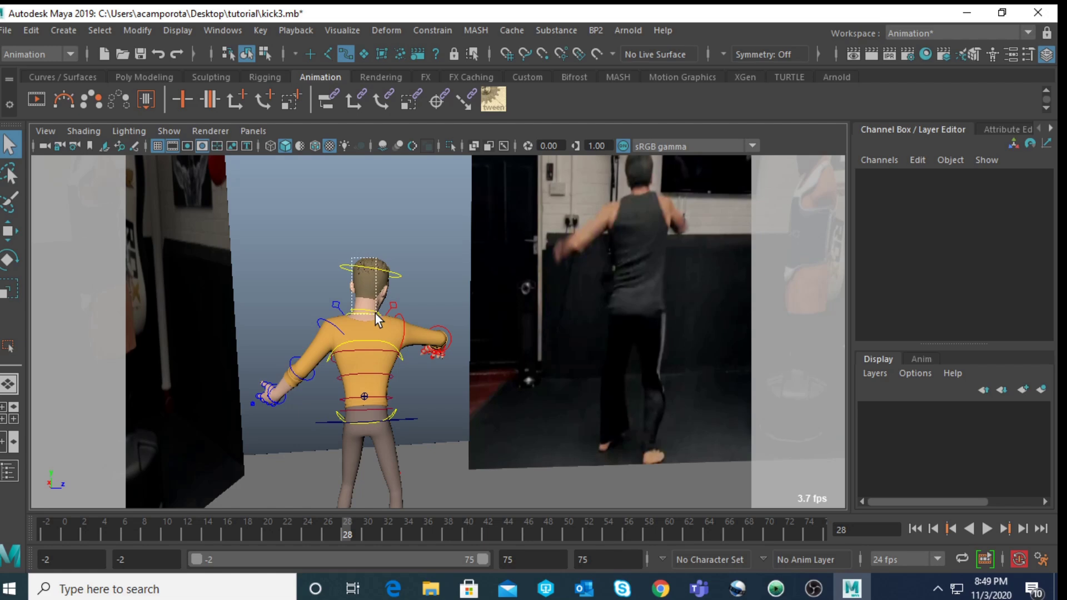
pyautogui.moveTo(1024, 188); pyautogui.dragTo(1017, 251)
pyautogui.write('0')
pyautogui.press('Return')
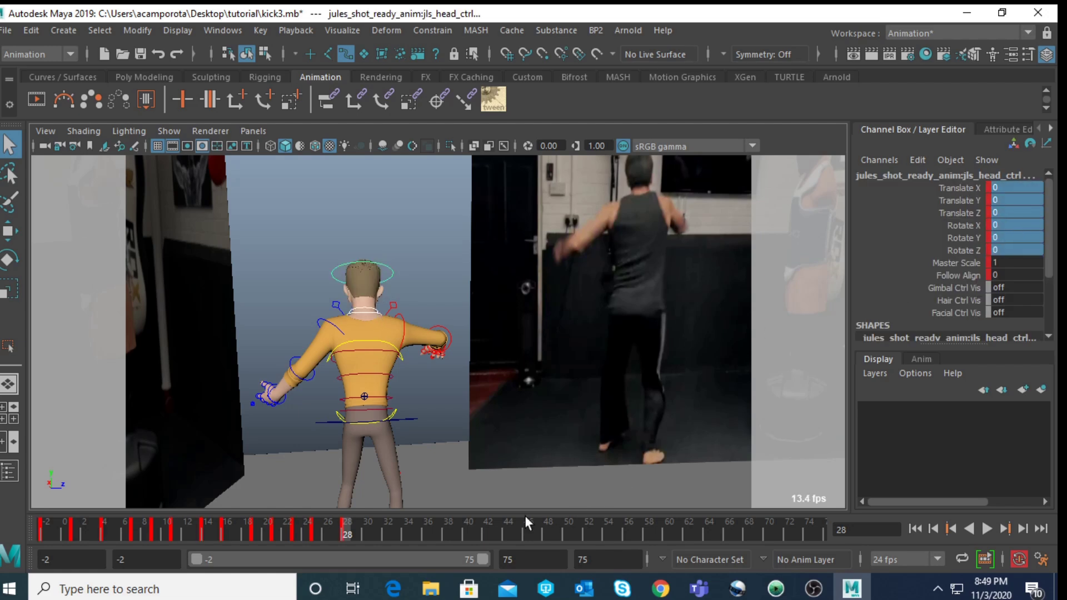
# - Rotate the head control to about 0.6, 12.4, -0.2 at frame 28 to match the reference's head direction
pyautogui.hotkey('alt', 'v')
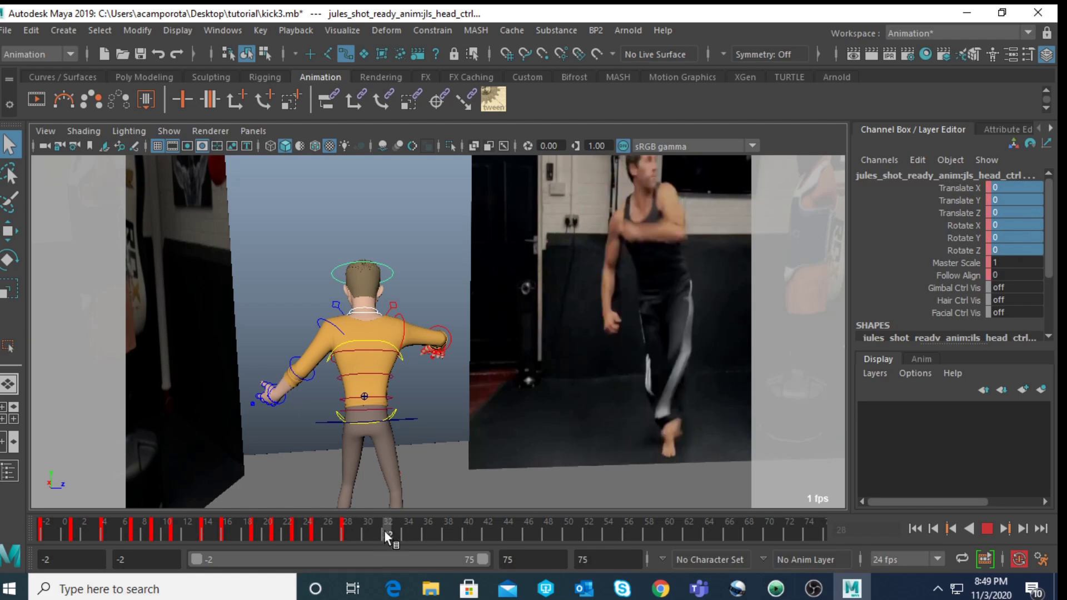
pyautogui.click(347, 530)
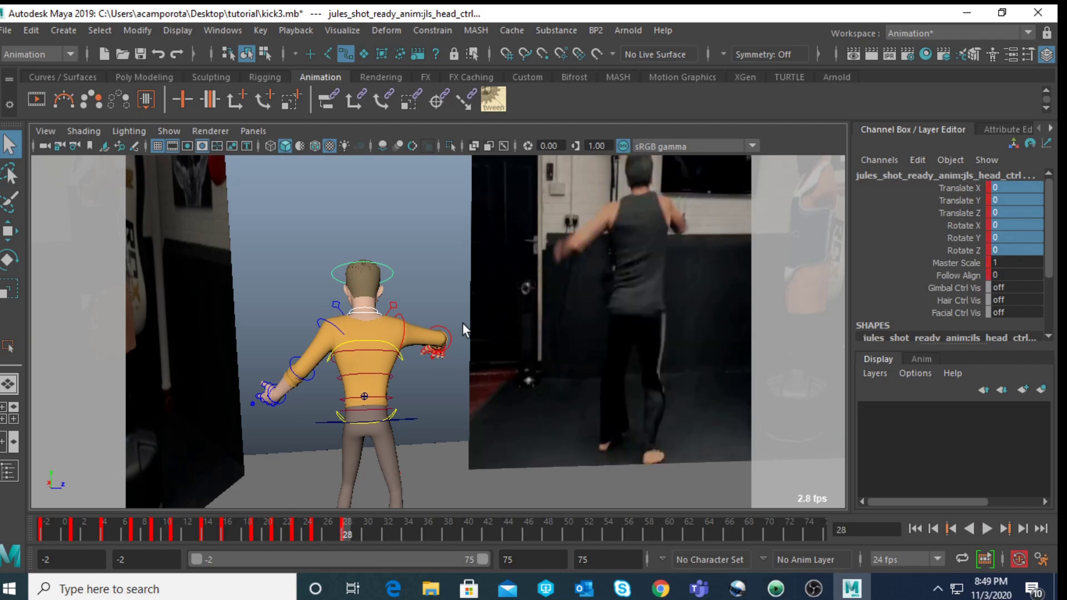
pyautogui.press('e')
pyautogui.moveTo(405, 285); pyautogui.dragTo(380, 450)
pyautogui.moveTo(380, 276); pyautogui.dragTo(357, 361)
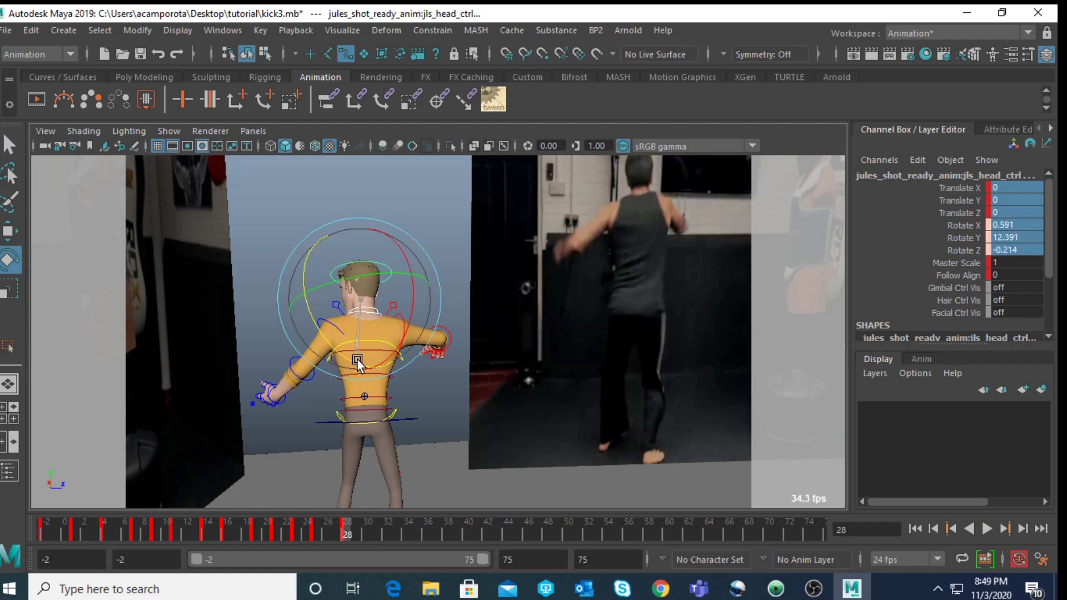
pyautogui.press('q')
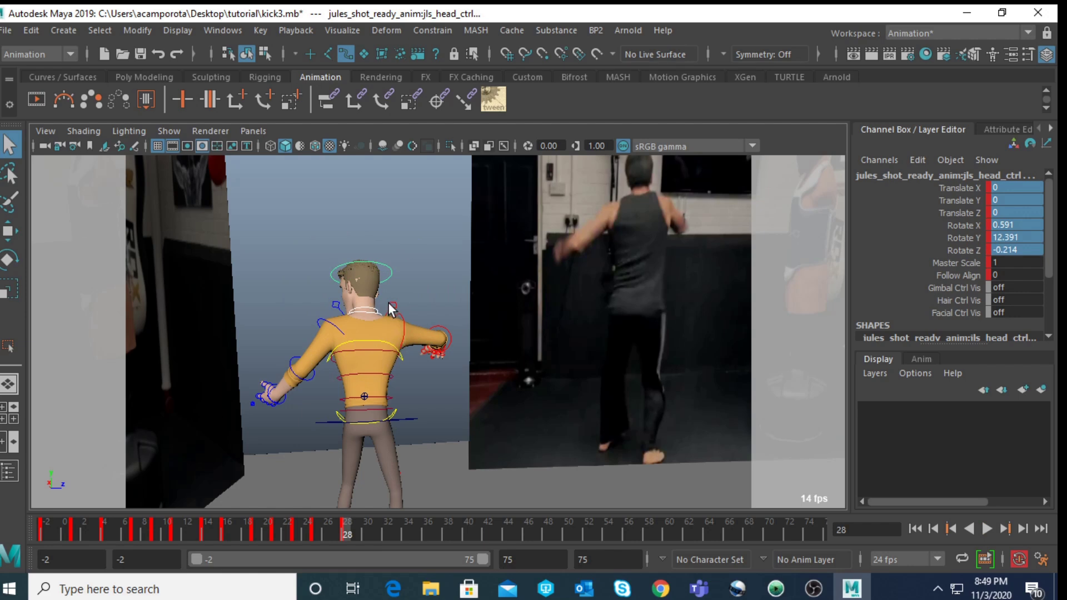
# - Rotate the right clavicle control and set the right upper arm FK control's rotation to about 0.1, -33.7, -43.1
pyautogui.click(392, 307)
pyautogui.press('e')
pyautogui.moveTo(307, 389); pyautogui.dragTo(327, 408)
pyautogui.press('q')
pyautogui.click(399, 311)
pyautogui.press('e')
pyautogui.moveTo(379, 361); pyautogui.dragTo(420, 312)
pyautogui.press('q')
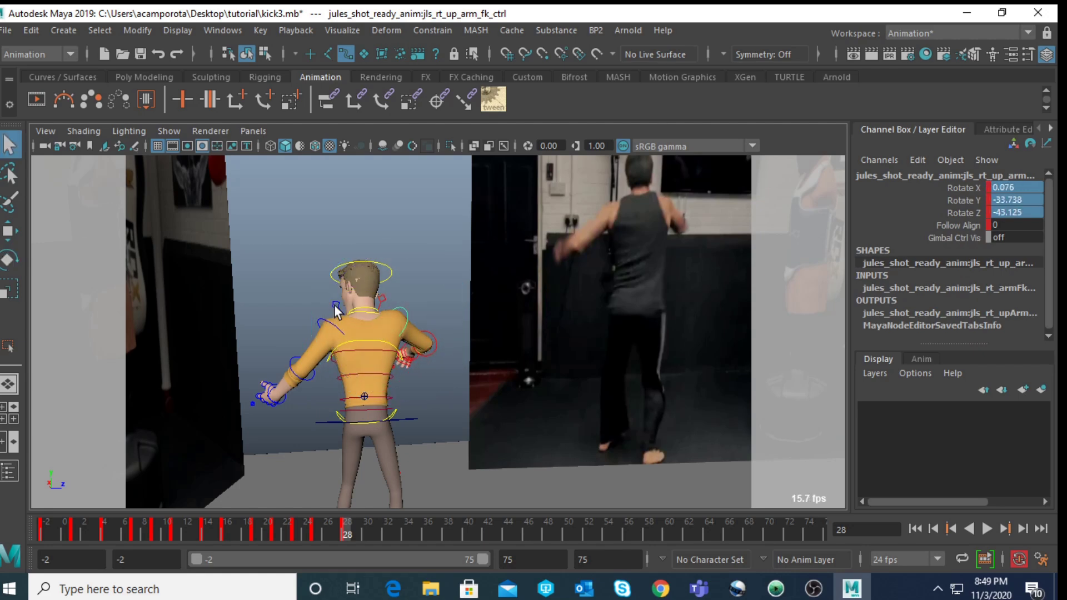
# - Rotate the left clavicle control to about -1.7, 10.9, 8.5 at frame 28
pyautogui.click(329, 331)
pyautogui.press('e')
pyautogui.moveTo(310, 356); pyautogui.dragTo(349, 314)
pyautogui.press('q')
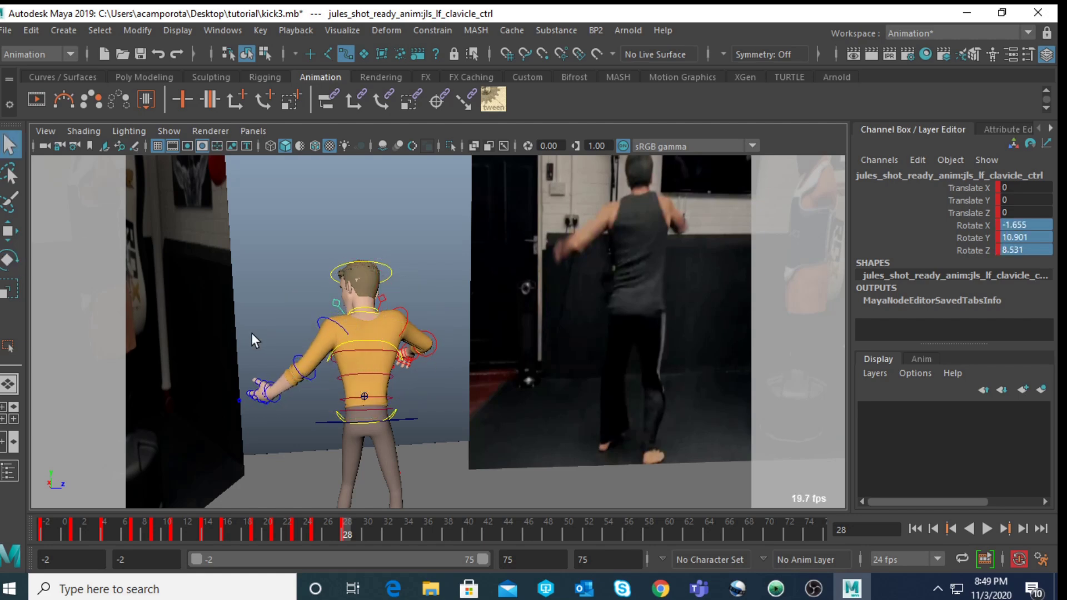
# - Pose the left arm's FK controls: elbow Rotate Y about -59.7, wrist about -22.9, -13.7, 4.8, upper arm about -10.8, 23.4, -55.1
pyautogui.click(251, 333)
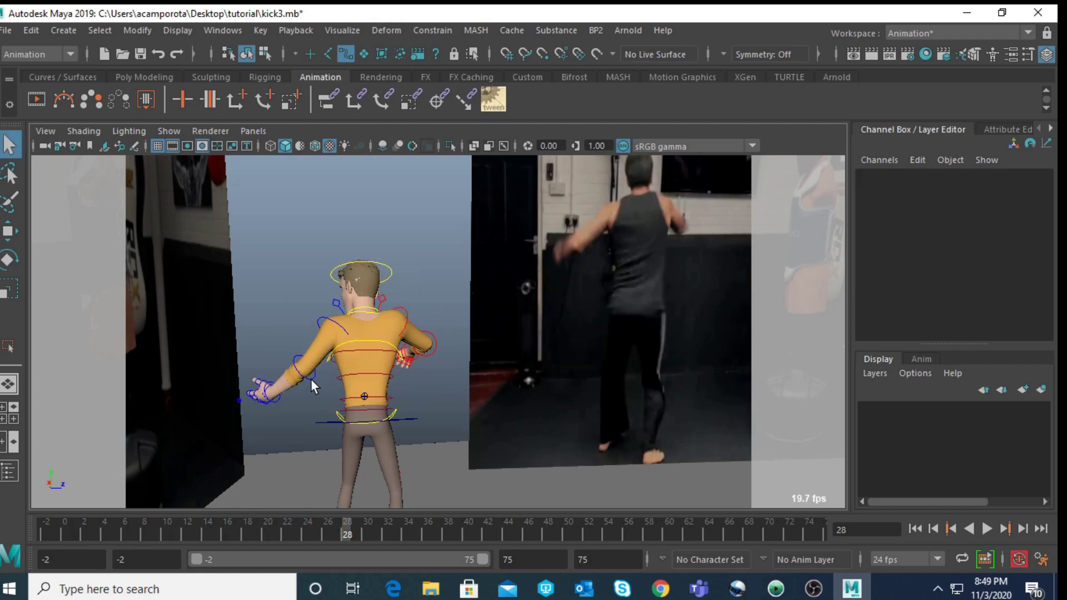
pyautogui.click(311, 379)
pyautogui.press('e')
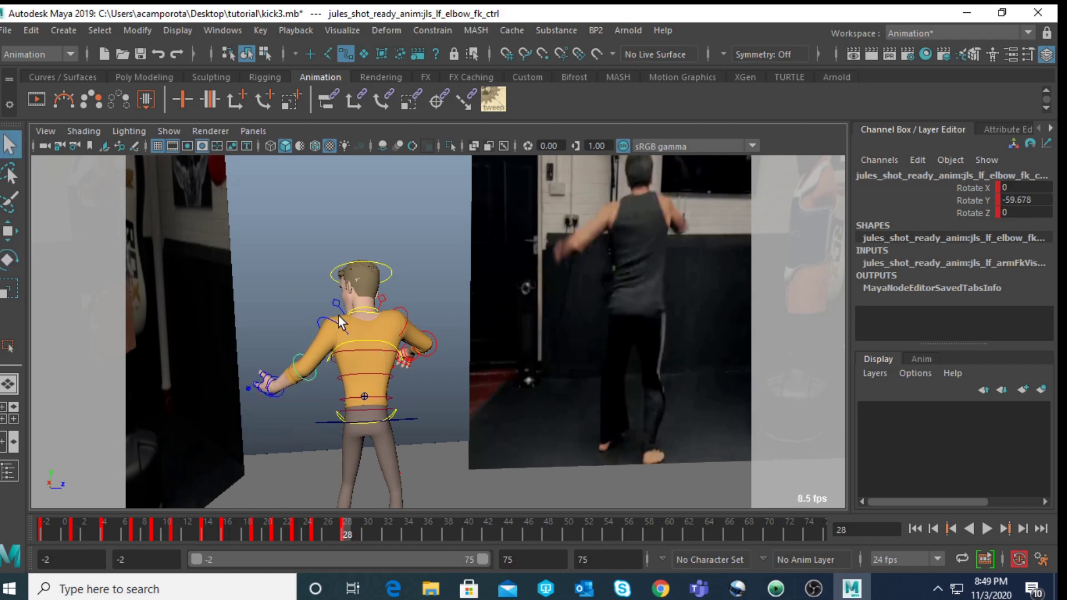
pyautogui.click(339, 320)
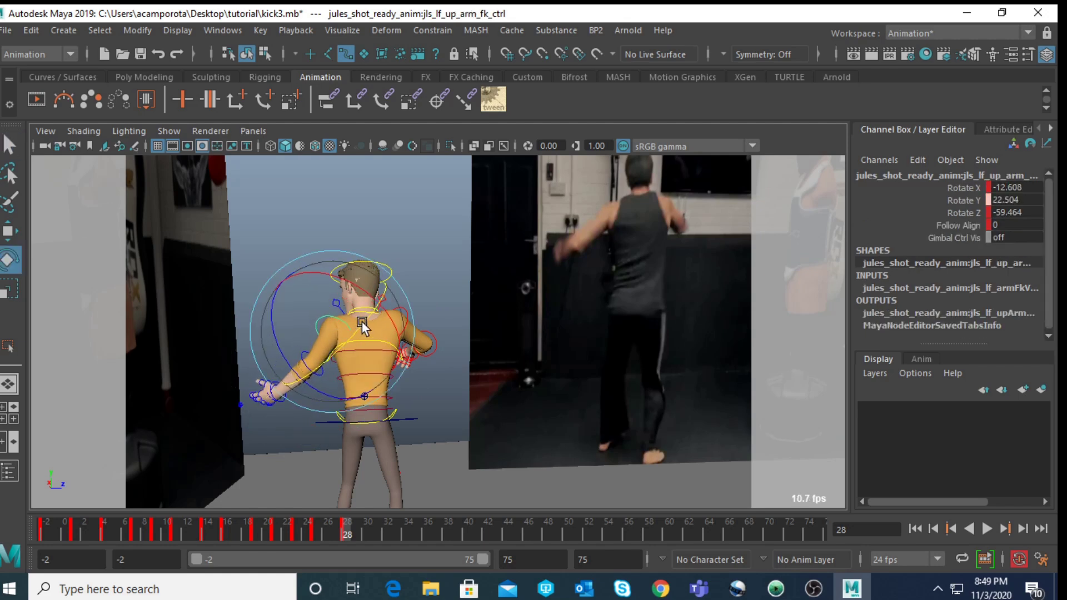
pyautogui.click(281, 398)
pyautogui.moveTo(249, 433); pyautogui.dragTo(299, 295)
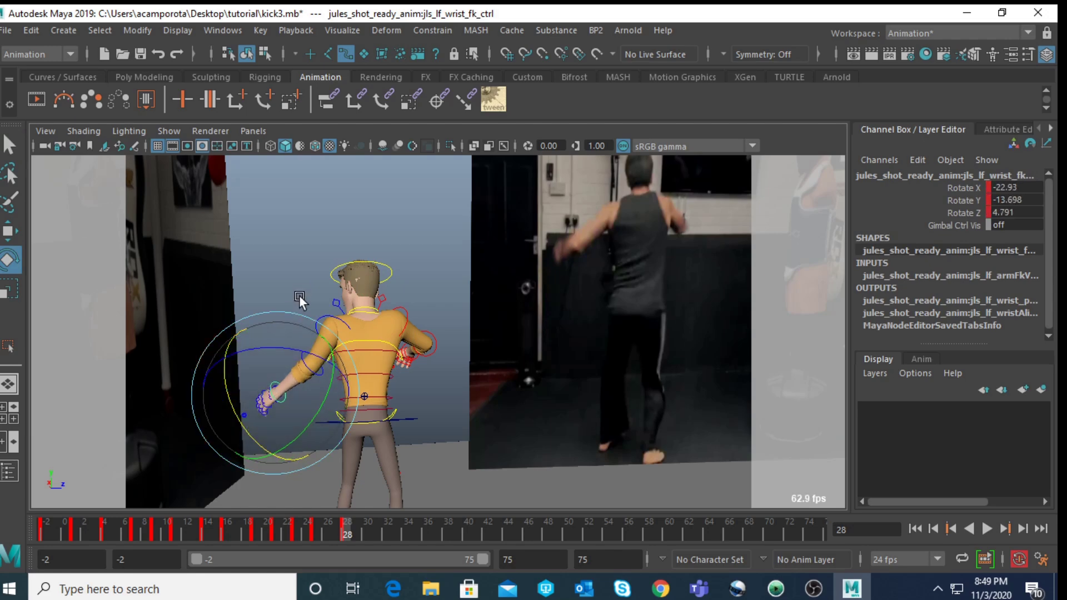
pyautogui.click(327, 313)
pyautogui.moveTo(292, 362); pyautogui.dragTo(331, 324)
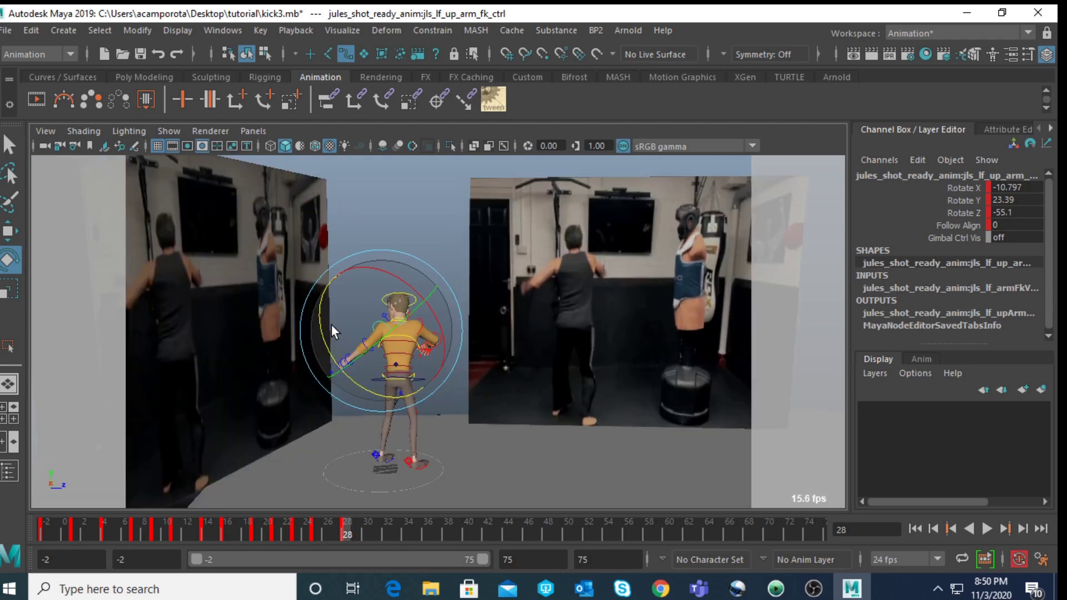
# - Select all the character's controls and compare the pose at frame 28 with the previous keyframe
pyautogui.press('q')
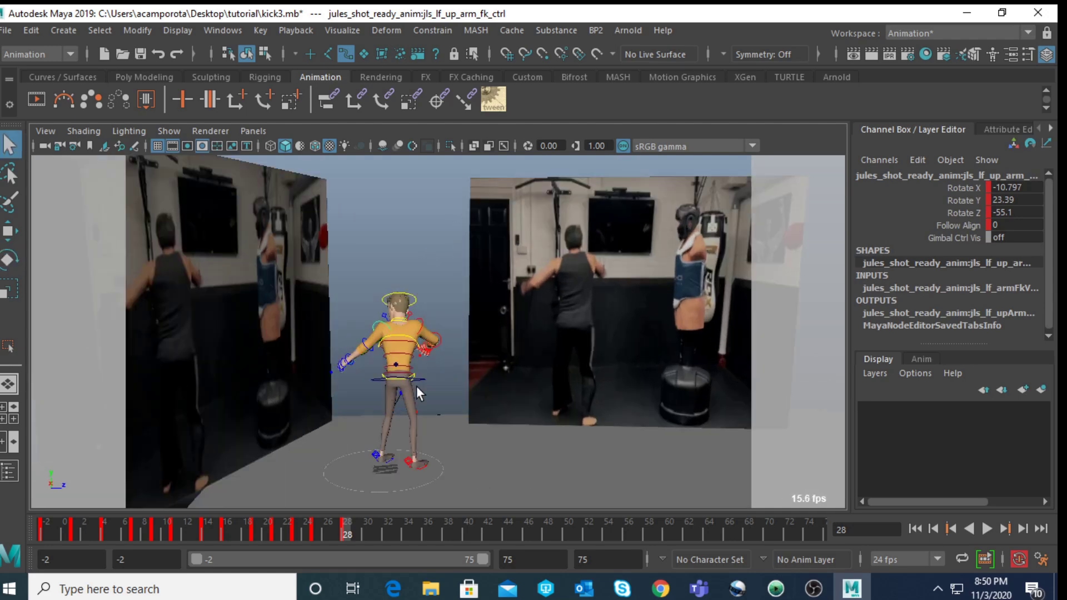
pyautogui.keyDown('alt'); pyautogui.moveTo(429, 284); pyautogui.dragTo(333, 261); pyautogui.keyUp('alt')
pyautogui.moveTo(293, 298); pyautogui.dragTo(558, 488)
pyautogui.moveTo(342, 532); pyautogui.dragTo(355, 508)
pyautogui.press(',')
pyautogui.press('.')
pyautogui.press(',')
pyautogui.press('.')
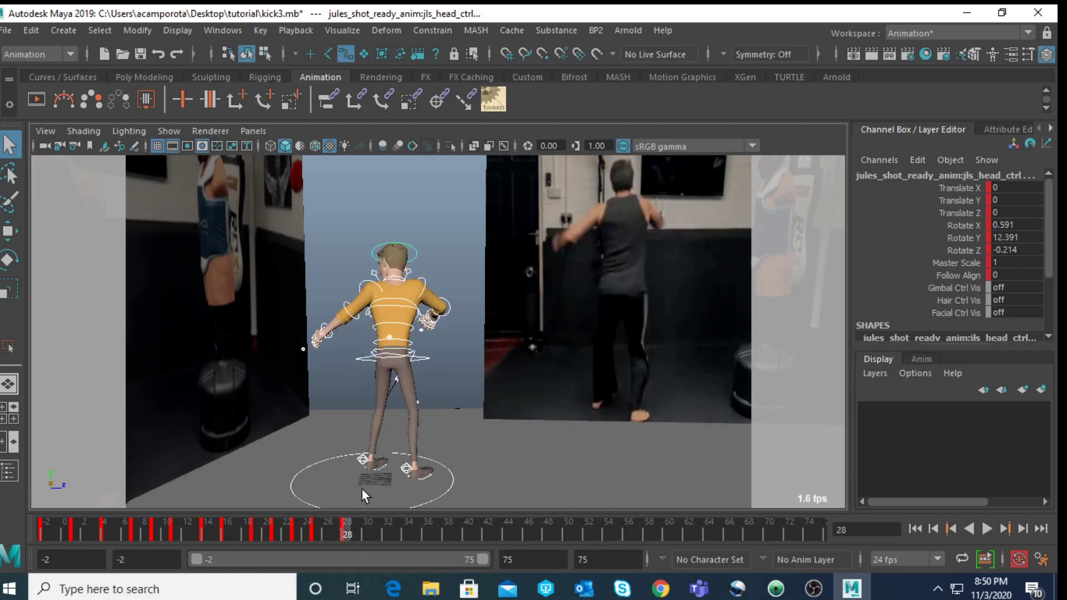
# - Rotate the left foot IK control to Rotate Y about 62.6 at frame 28 and compare it with frame 25
pyautogui.click(362, 460)
pyautogui.press('e')
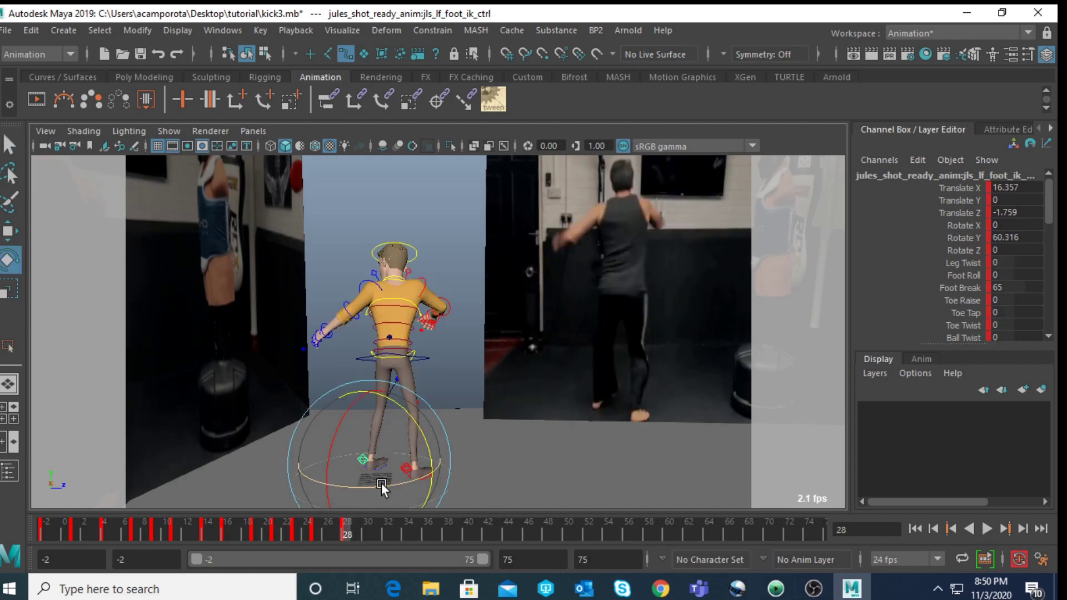
pyautogui.moveTo(382, 483); pyautogui.dragTo(387, 487)
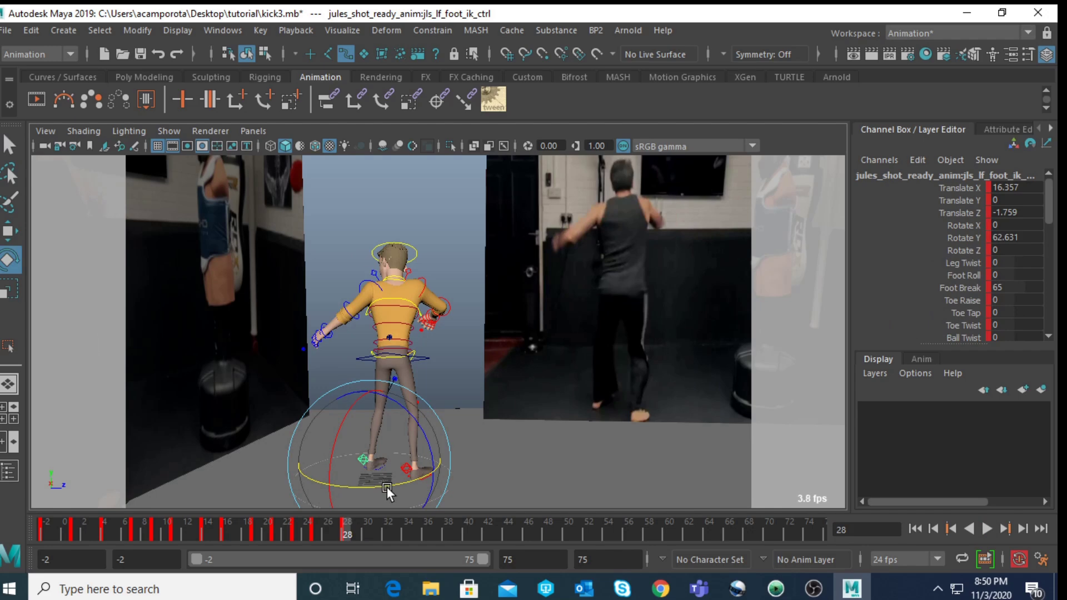
pyautogui.press(',')
pyautogui.press('.')
pyautogui.press(',')
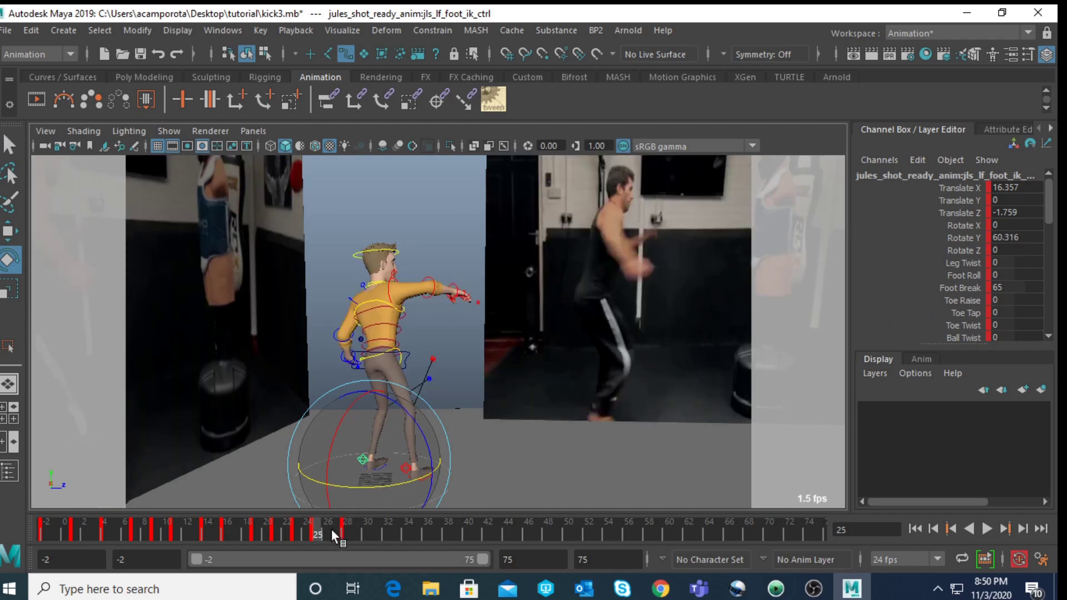
# - Move the COG control to Translate Z about 7.8 at frame 25 and check the transition to frame 28
pyautogui.click(327, 528)
pyautogui.click(322, 529)
pyautogui.click(408, 358)
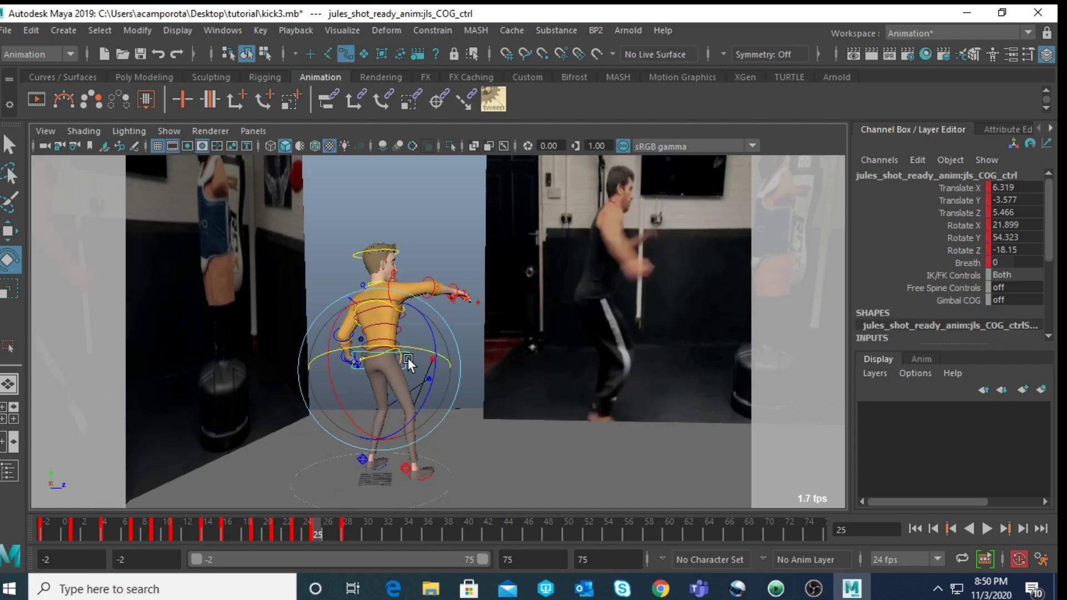
pyautogui.press('w')
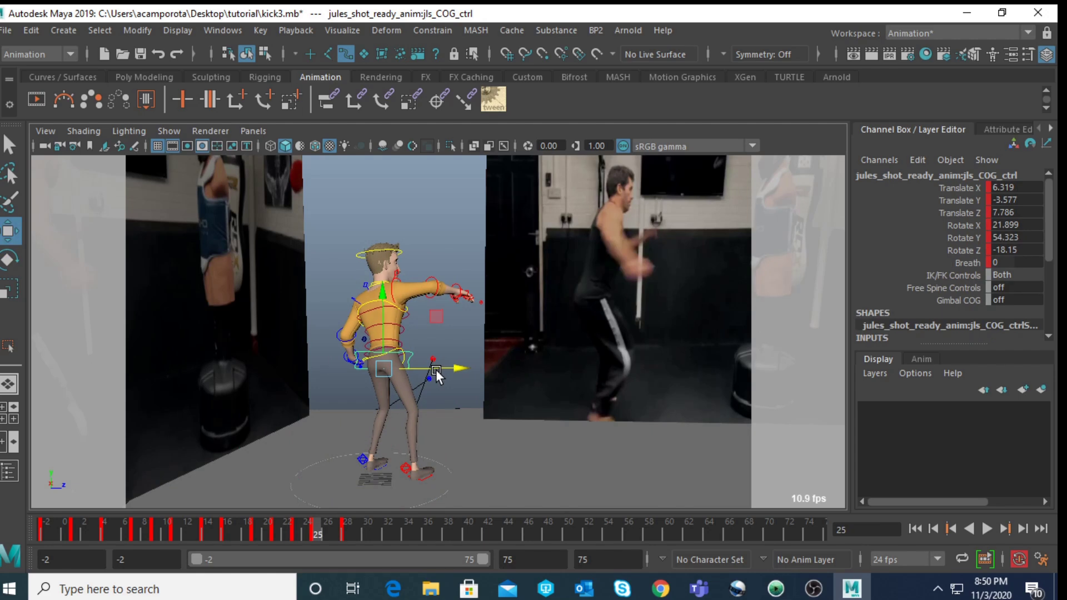
pyautogui.press('.')
pyautogui.press(',')
pyautogui.press('.')
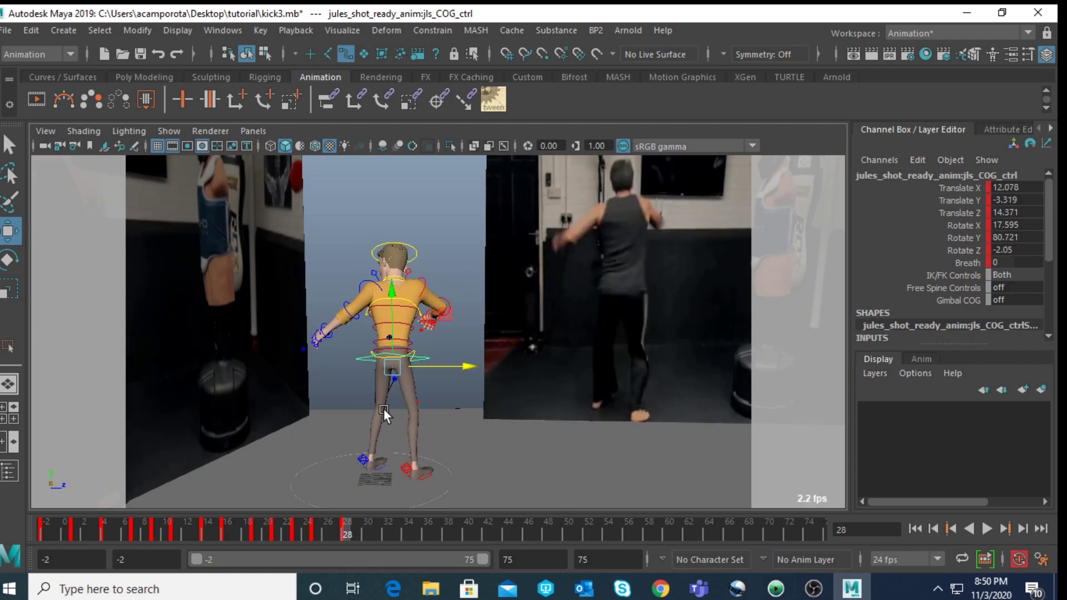
# - Go to frame 32 of the reference and key all the character's controls there
pyautogui.moveTo(349, 529); pyautogui.dragTo(385, 535)
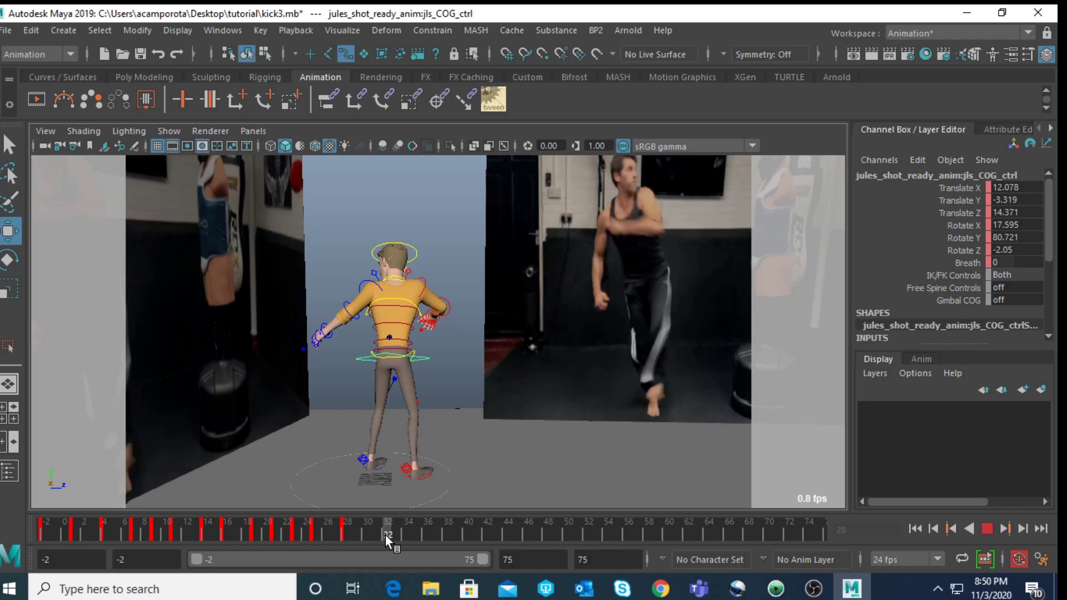
pyautogui.scroll(-5, 416, 400)
pyautogui.scroll(3, 439, 389)
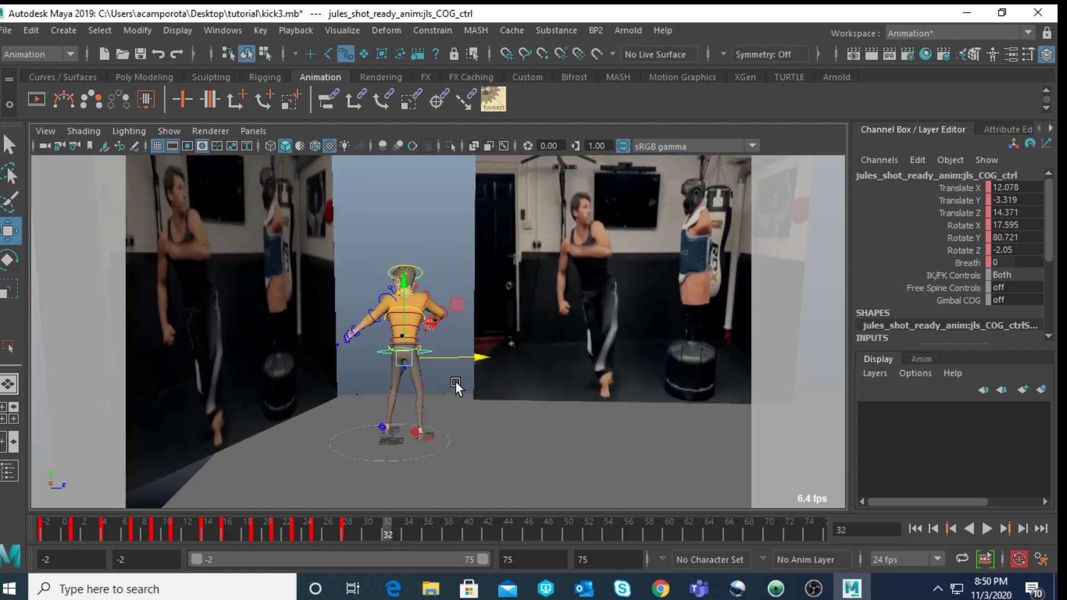
pyautogui.moveTo(322, 240); pyautogui.dragTo(534, 462)
pyautogui.scroll(3, 409, 510)
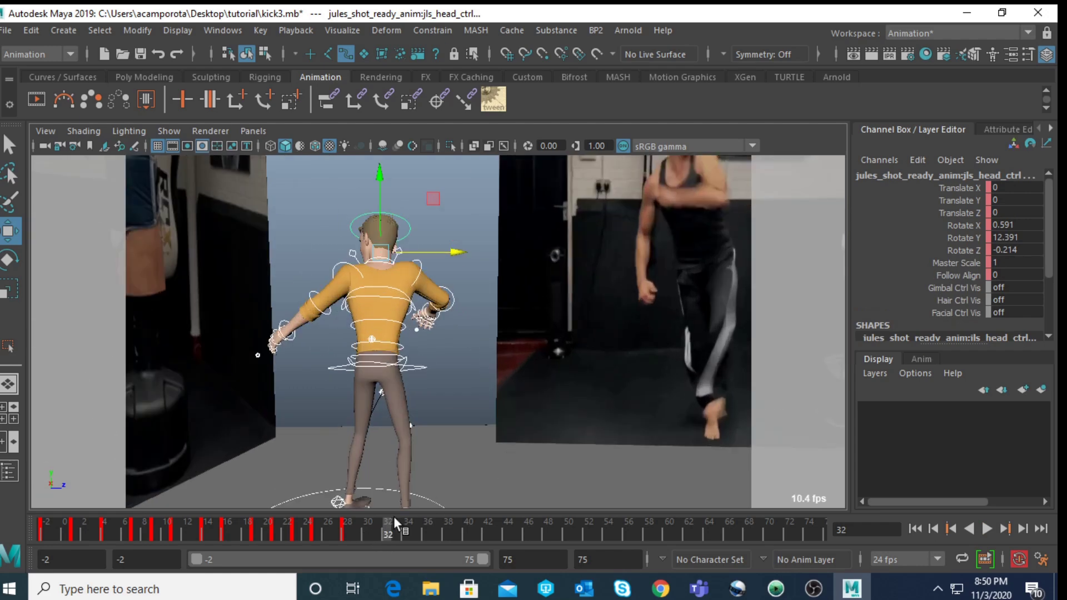
pyautogui.scroll(-2, 418, 451)
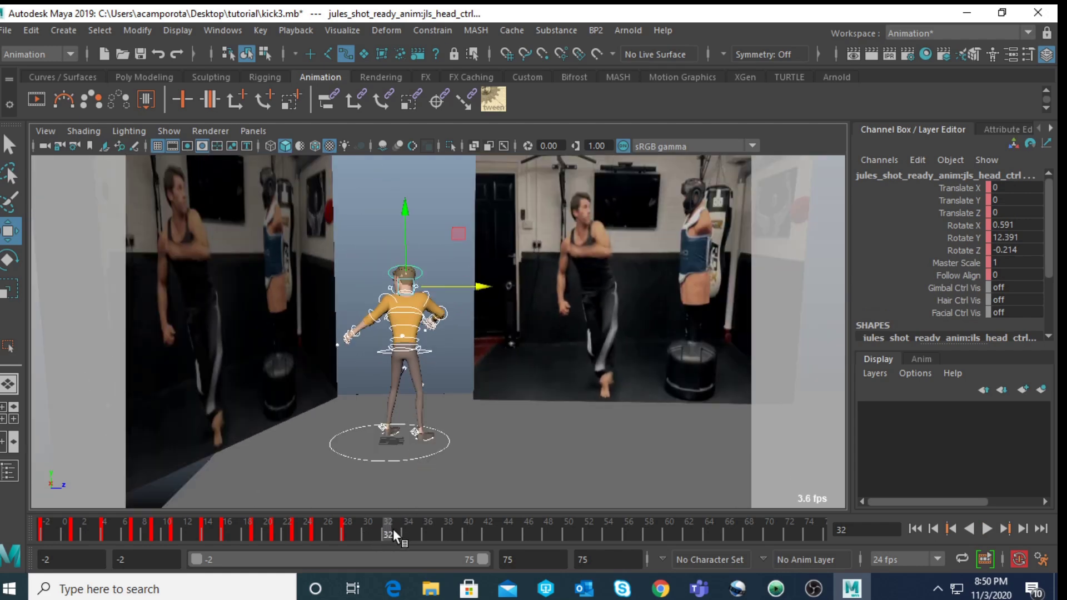
pyautogui.moveTo(392, 529)
pyautogui.mouseDown()
pyautogui.moveTo(349, 528)
pyautogui.moveTo(385, 530)
pyautogui.mouseUp()
pyautogui.scroll(6, 470, 417)
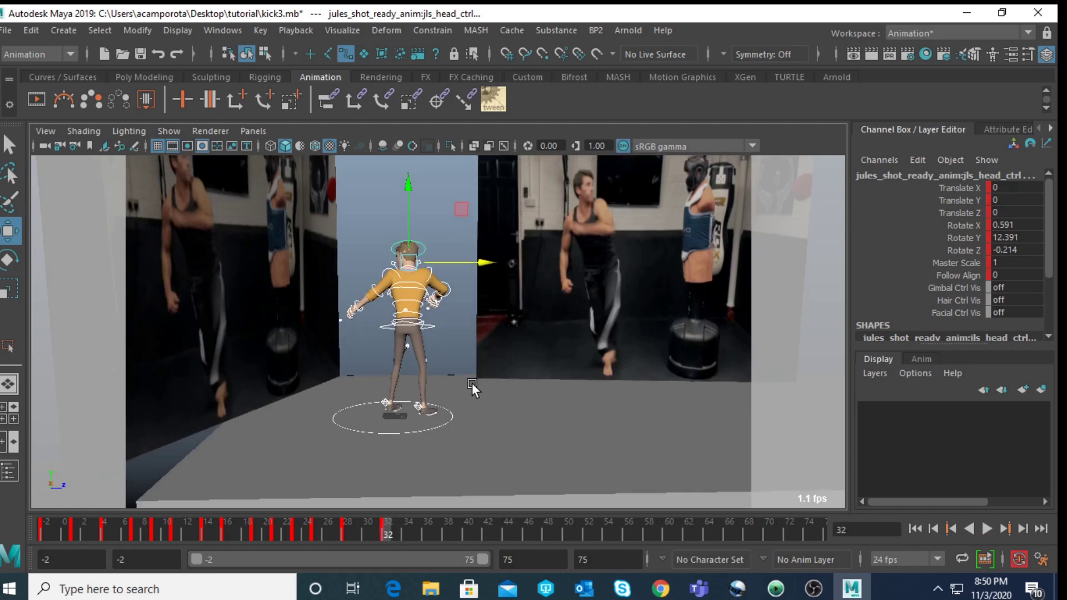
# - Rotate the COG control to about -3.9, 190.2, 17.3 at frame 32 to turn the body with the reference
pyautogui.scroll(-3, 442, 366)
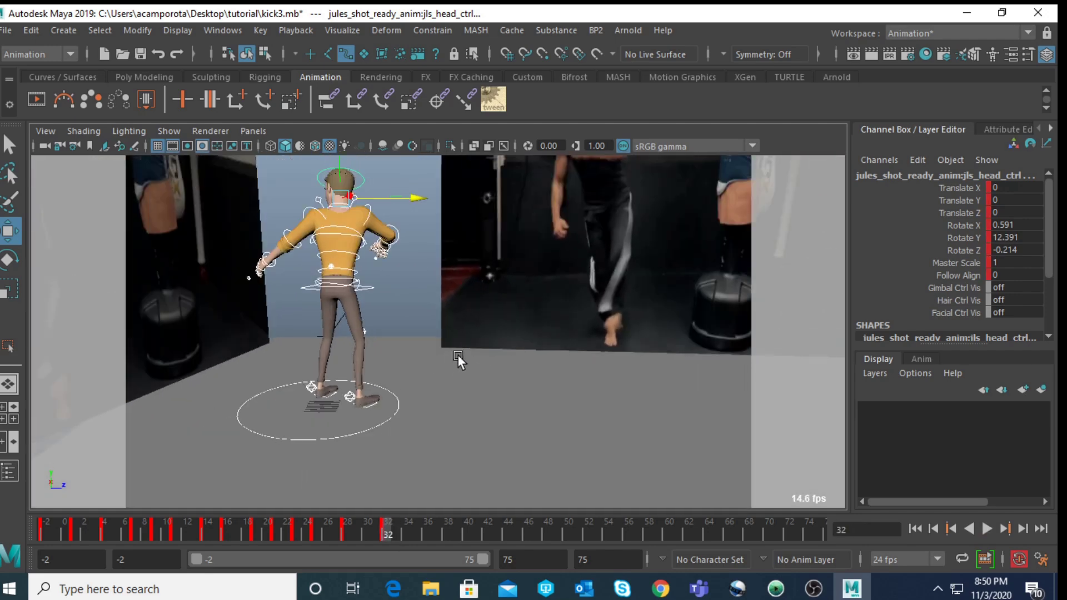
pyautogui.moveTo(368, 532)
pyautogui.mouseDown()
pyautogui.moveTo(347, 529)
pyautogui.moveTo(385, 531)
pyautogui.mouseUp()
pyautogui.scroll(2, 386, 425)
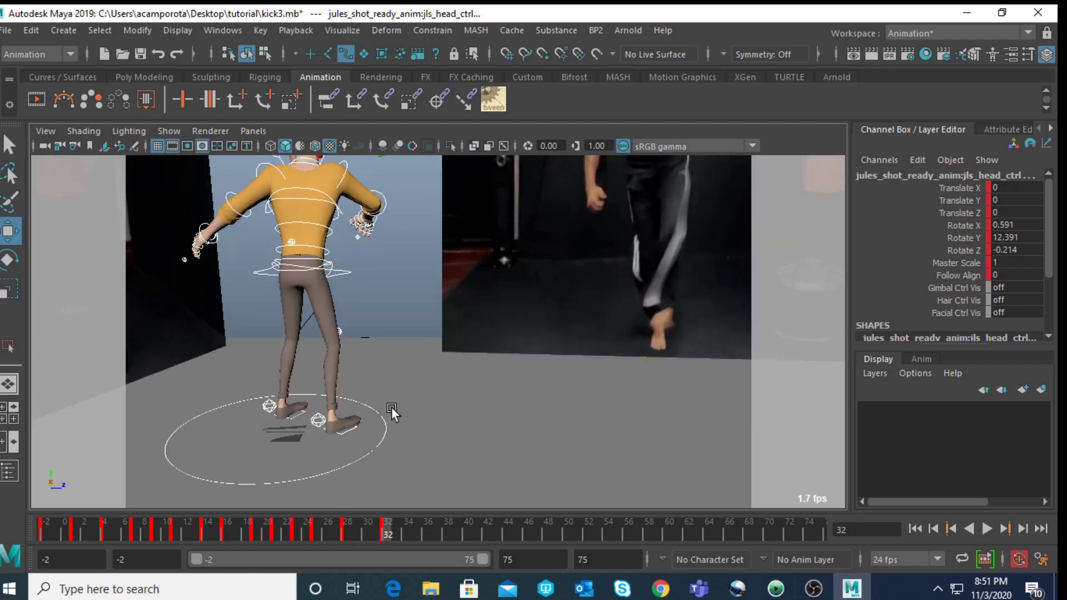
pyautogui.scroll(-2, 391, 407)
pyautogui.click(415, 374)
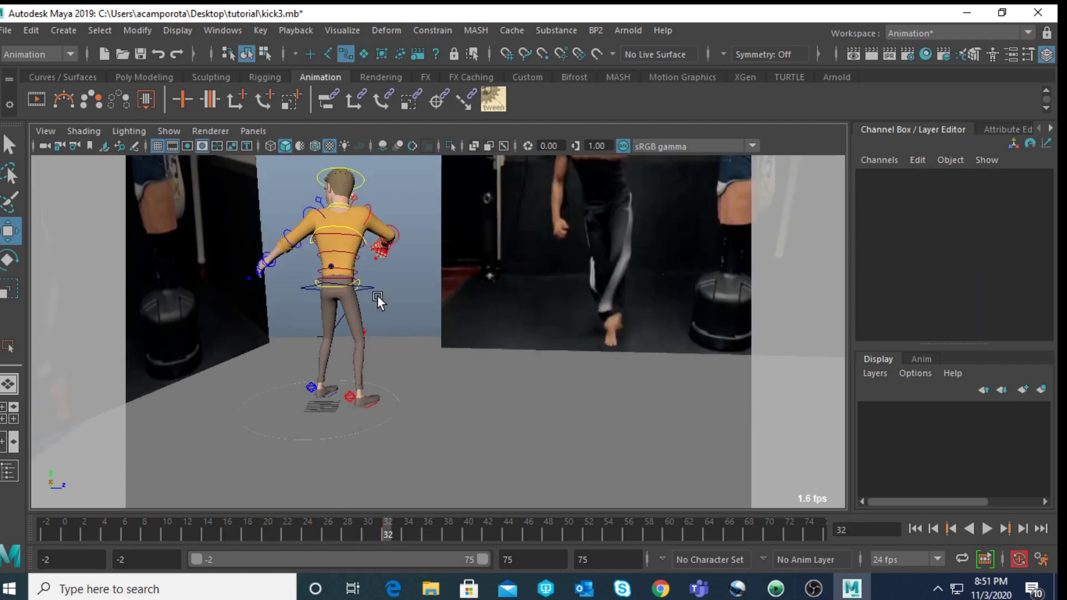
pyautogui.click(362, 286)
pyautogui.press('e')
pyautogui.scroll(-5, 362, 289)
pyautogui.keyDown('alt'); pyautogui.moveTo(362, 289); pyautogui.dragTo(391, 328); pyautogui.keyUp('alt')
pyautogui.scroll(4, 379, 296)
# - Move the COG control to Translate X about -12 and Translate Z about 23.8 at frame 32
pyautogui.press('w')
pyautogui.press('q')
pyautogui.keyDown('alt'); pyautogui.moveTo(344, 363); pyautogui.dragTo(333, 333); pyautogui.keyUp('alt')
pyautogui.press('w')
pyautogui.moveTo(456, 278); pyautogui.dragTo(504, 293)
pyautogui.scroll(3, 332, 376)
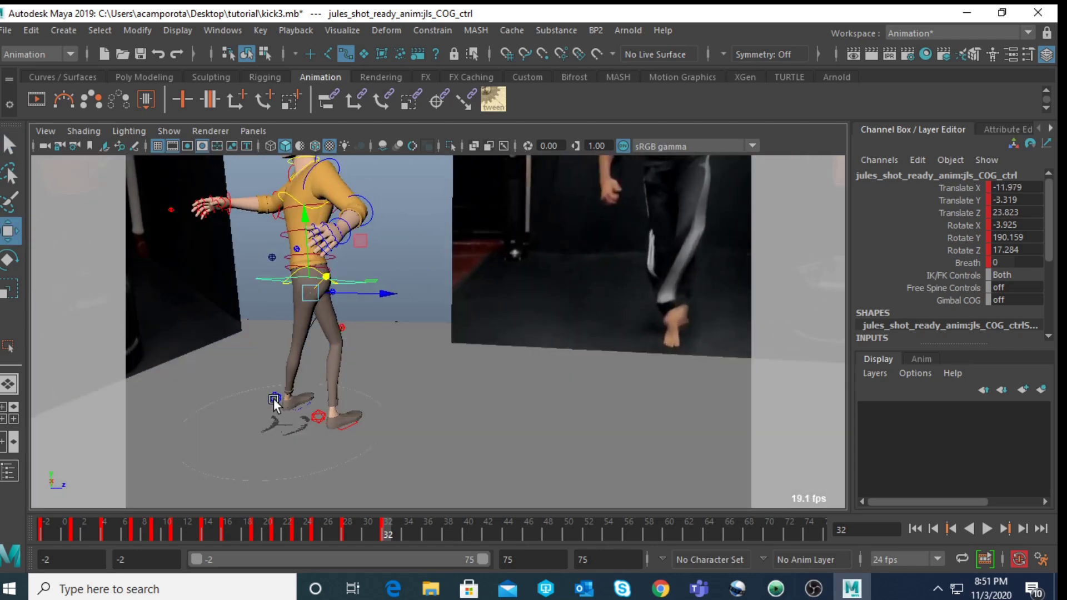
# - Move the left foot IK control to Translate X about -37.5 at frame 32 and rotate it to follow the body's turn
pyautogui.click(281, 402)
pyautogui.moveTo(303, 382); pyautogui.dragTo(294, 411)
pyautogui.press('e')
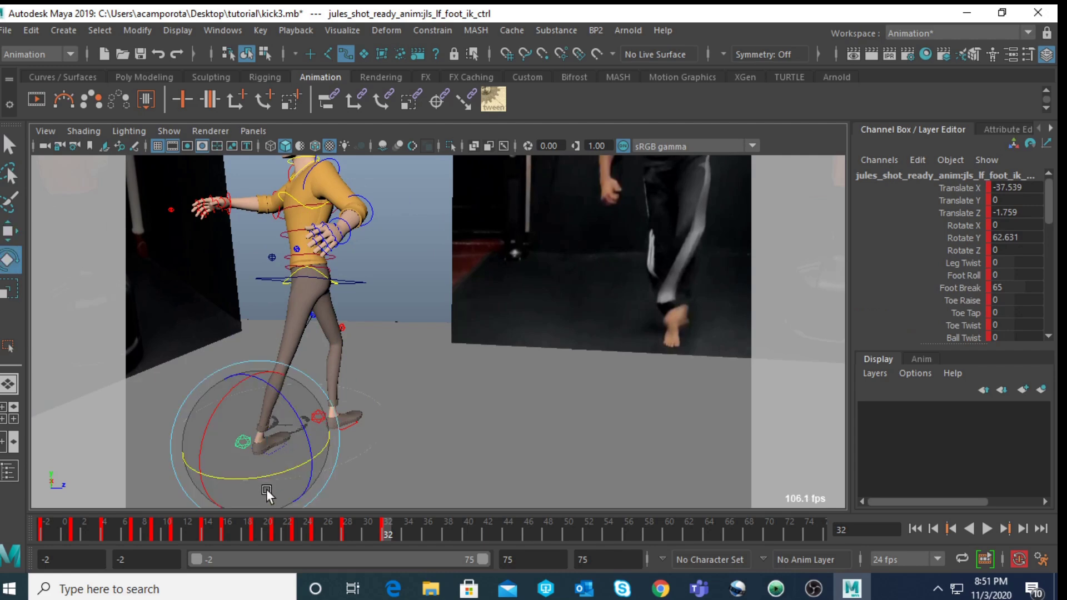
pyautogui.moveTo(348, 457); pyautogui.dragTo(339, 356)
pyautogui.press('w')
# - Rotate the right foot IK control to Rotate Y about 206.7 at frame 32
pyautogui.scroll(6, 403, 353)
pyautogui.click(241, 292)
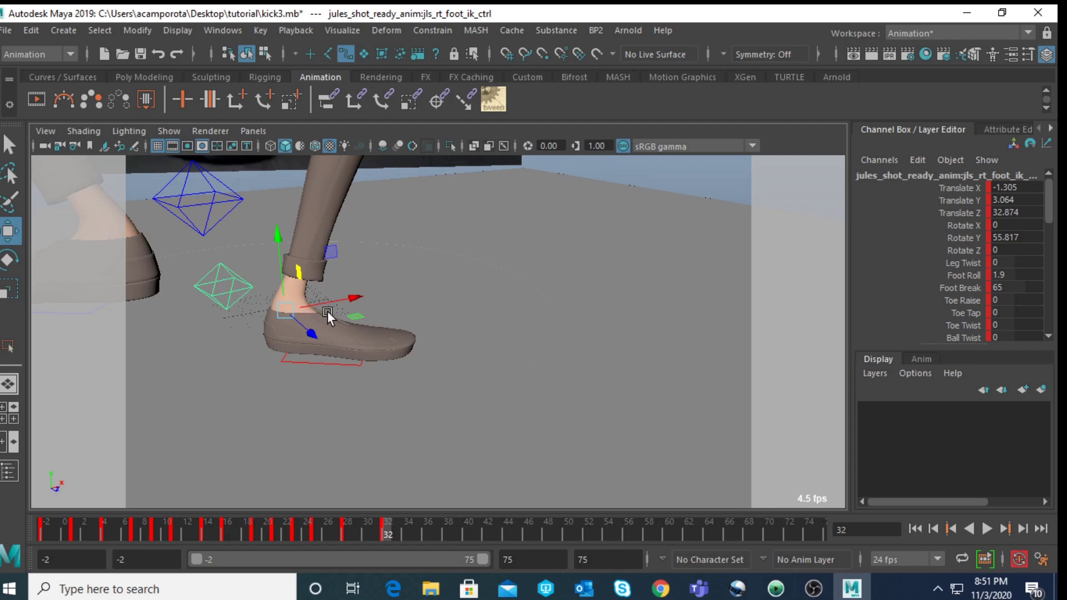
pyautogui.press('e')
pyautogui.moveTo(305, 331); pyautogui.dragTo(369, 343)
pyautogui.hotkey('ctrl', 'z')
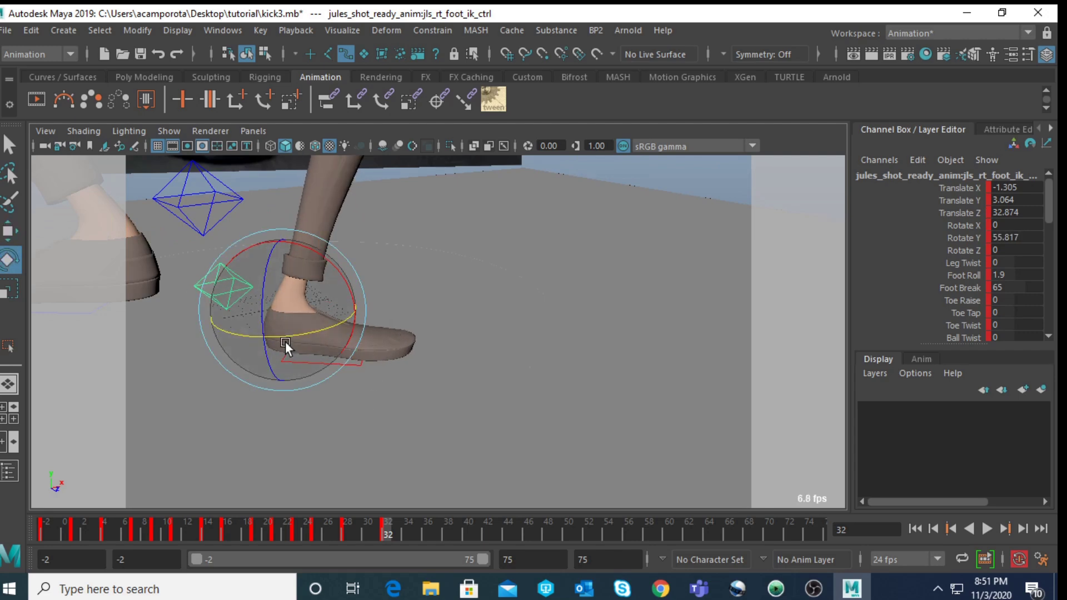
pyautogui.moveTo(281, 345); pyautogui.dragTo(362, 310)
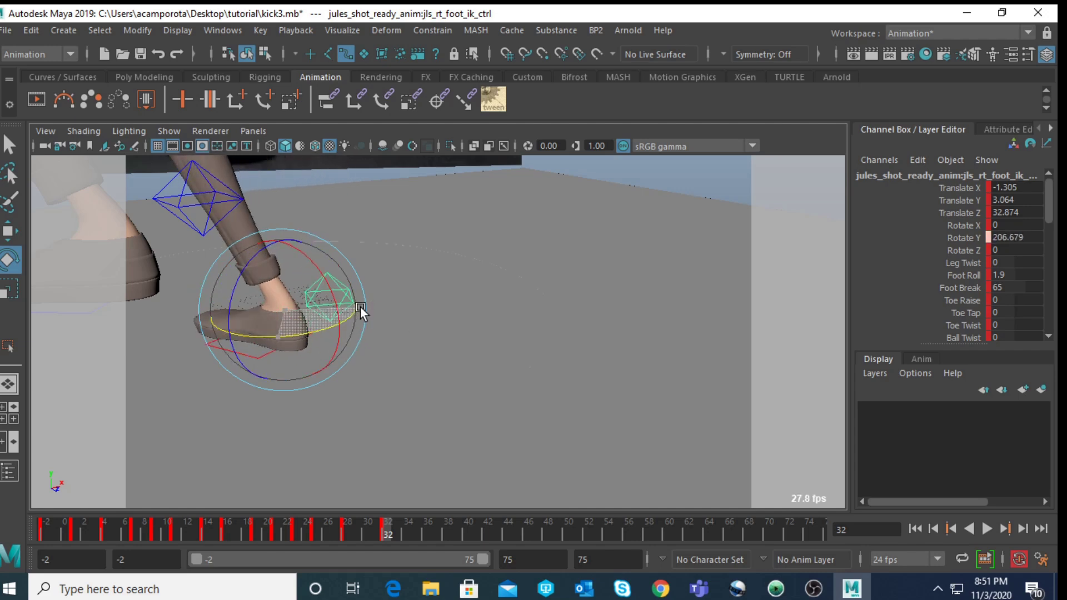
# - Rotate the right foot IK control to Rotate Y about 236.7 at frame 32
pyautogui.moveTo(296, 330); pyautogui.dragTo(284, 357)
pyautogui.press('w')
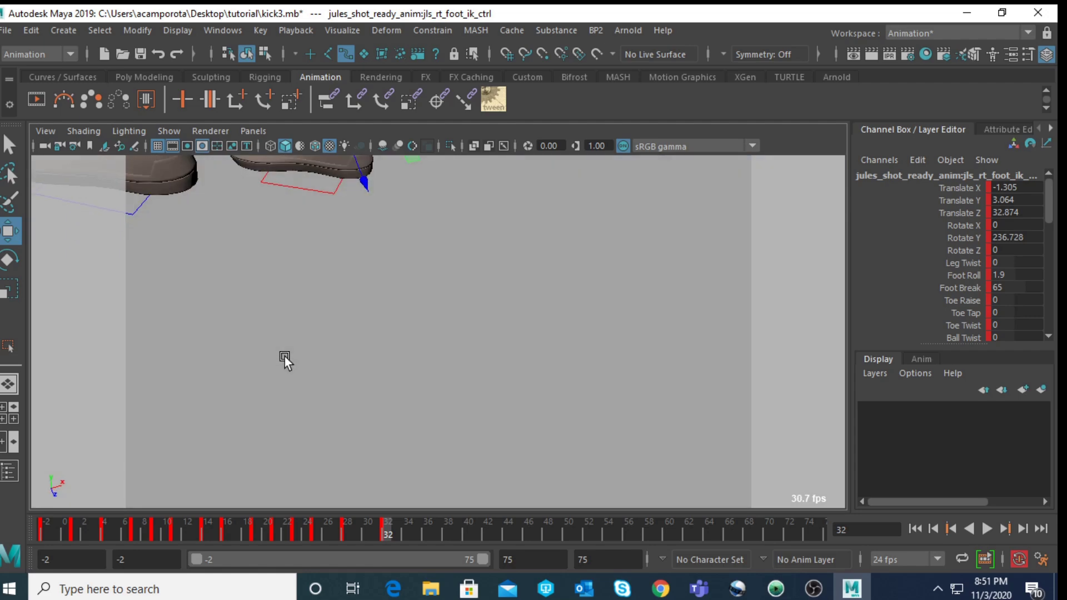
pyautogui.keyDown('alt'); pyautogui.moveTo(373, 243); pyautogui.dragTo(368, 252); pyautogui.keyUp('alt')
# - Compare the right foot's placement between the frame 28 and frame 32 poses
pyautogui.hotkey('alt', ',')
pyautogui.hotkey('alt', ',')
pyautogui.hotkey('alt', ',')
pyautogui.hotkey('alt', ',')
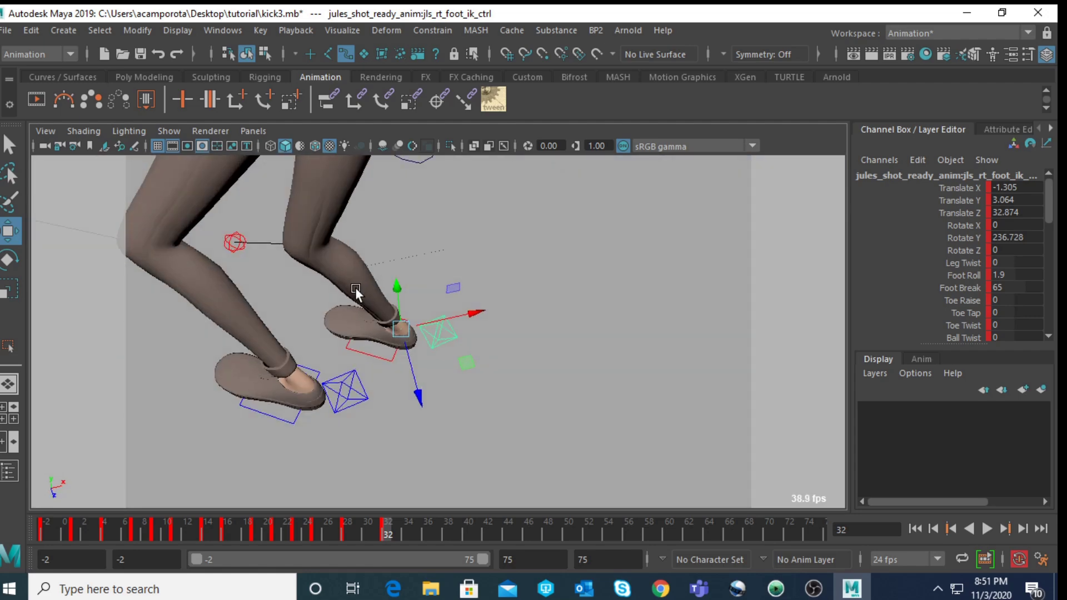
pyautogui.hotkey('alt', '.')
pyautogui.hotkey('alt', '.')
pyautogui.hotkey('alt', '.')
pyautogui.hotkey('alt', '.')
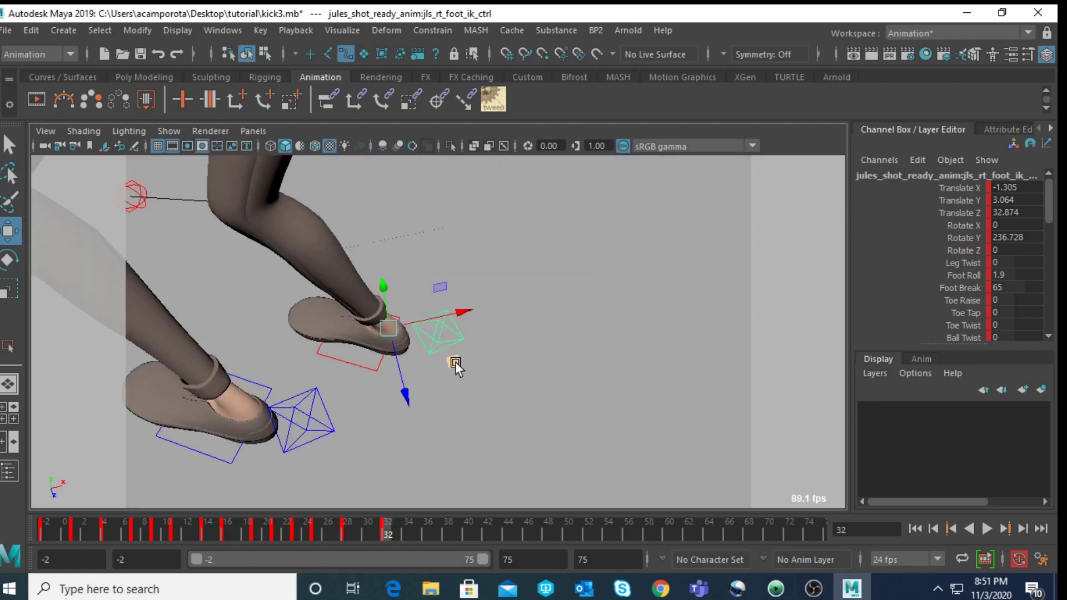
pyautogui.hotkey('alt', ',')
pyautogui.hotkey('alt', ',')
pyautogui.hotkey('alt', ',')
pyautogui.hotkey('alt', ',')
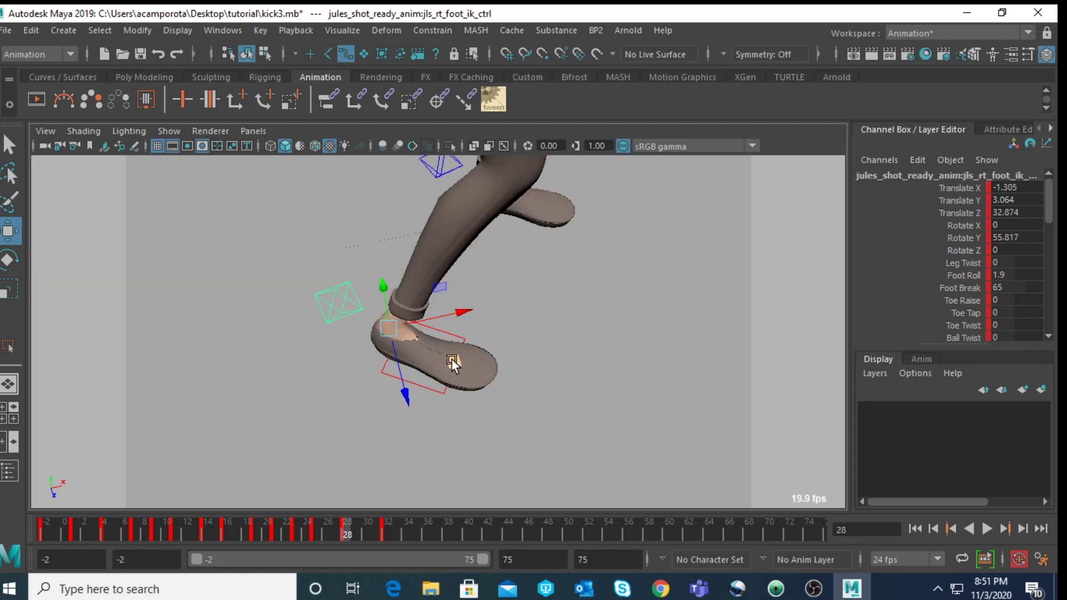
pyautogui.hotkey('alt', '.')
pyautogui.hotkey('alt', '.')
pyautogui.hotkey('alt', '.')
pyautogui.hotkey('alt', '.')
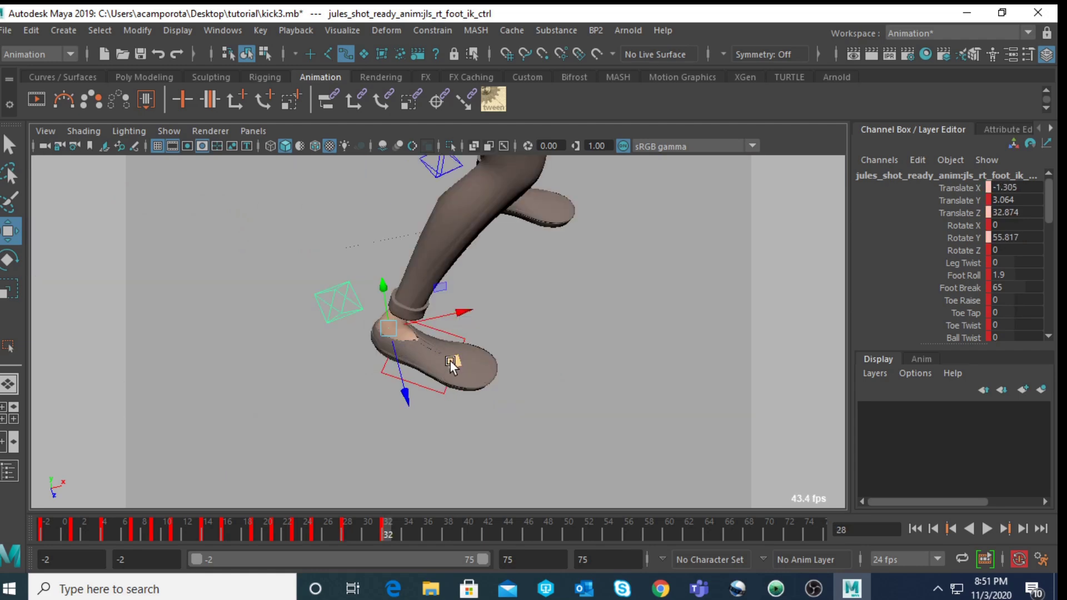
# - Move the right foot IK control to Translate X about 22.1 and Translate Z about 48.8 at frame 32, checking against frame 28
pyautogui.moveTo(556, 388); pyautogui.dragTo(581, 406)
pyautogui.press(',')
pyautogui.press('.')
pyautogui.press(',')
pyautogui.press('.')
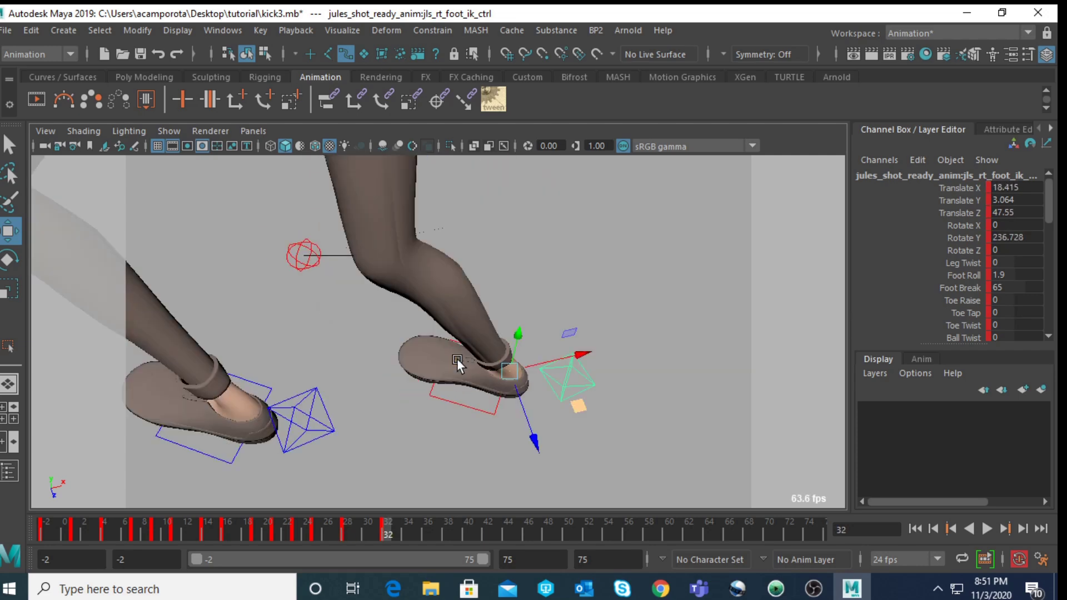
pyautogui.moveTo(577, 405); pyautogui.dragTo(600, 406)
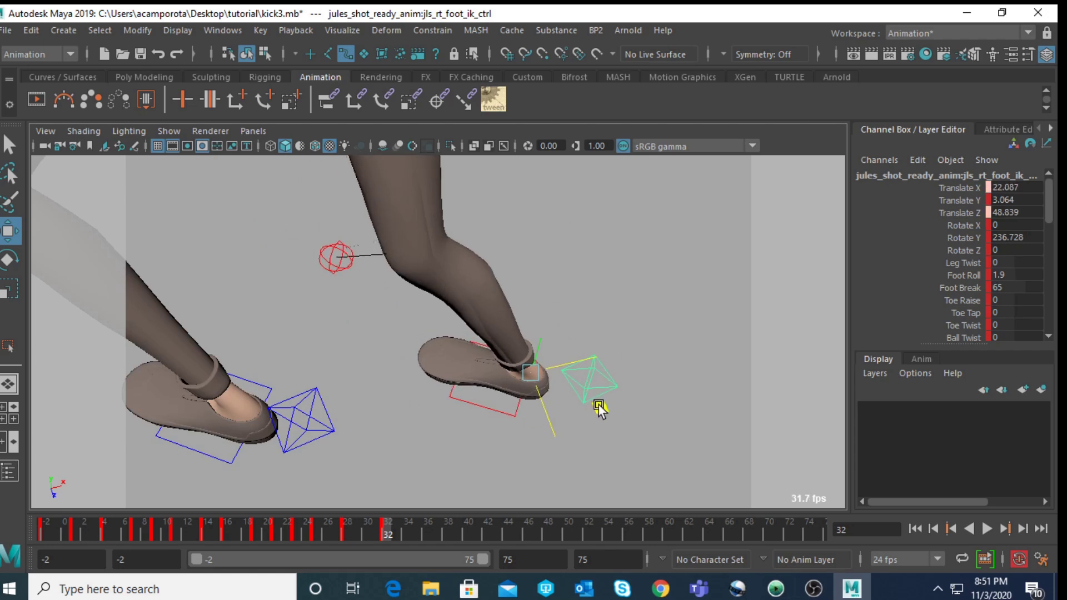
pyautogui.press(',')
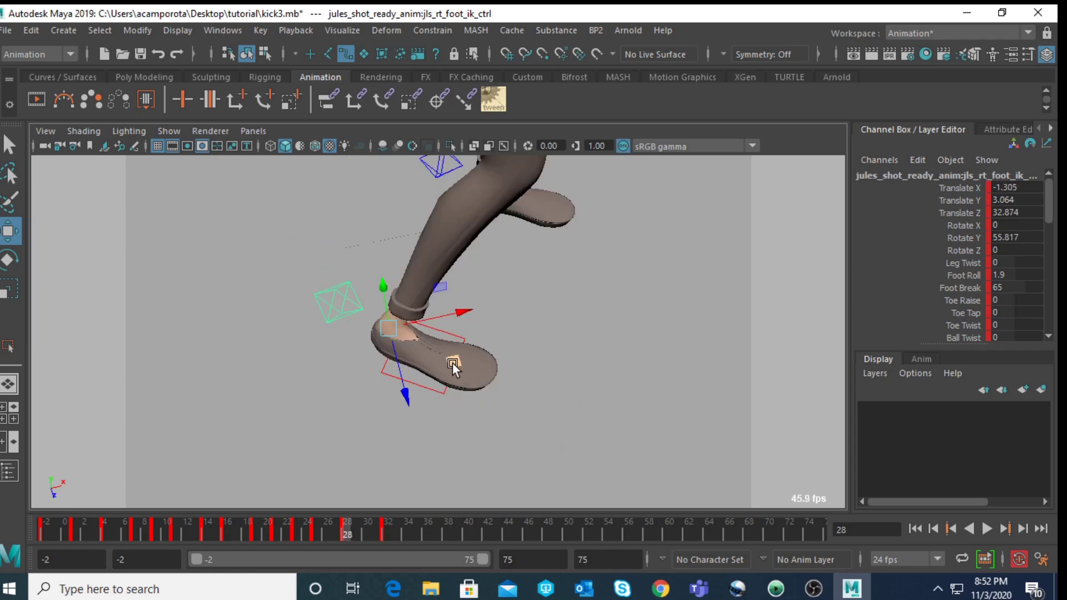
pyautogui.press('.')
# - Rotate the COG control to about -1.9, 229.4, 11.1 and move it to Translate Y about -5.8, Translate Z about 30.1
pyautogui.scroll(-10, 443, 358)
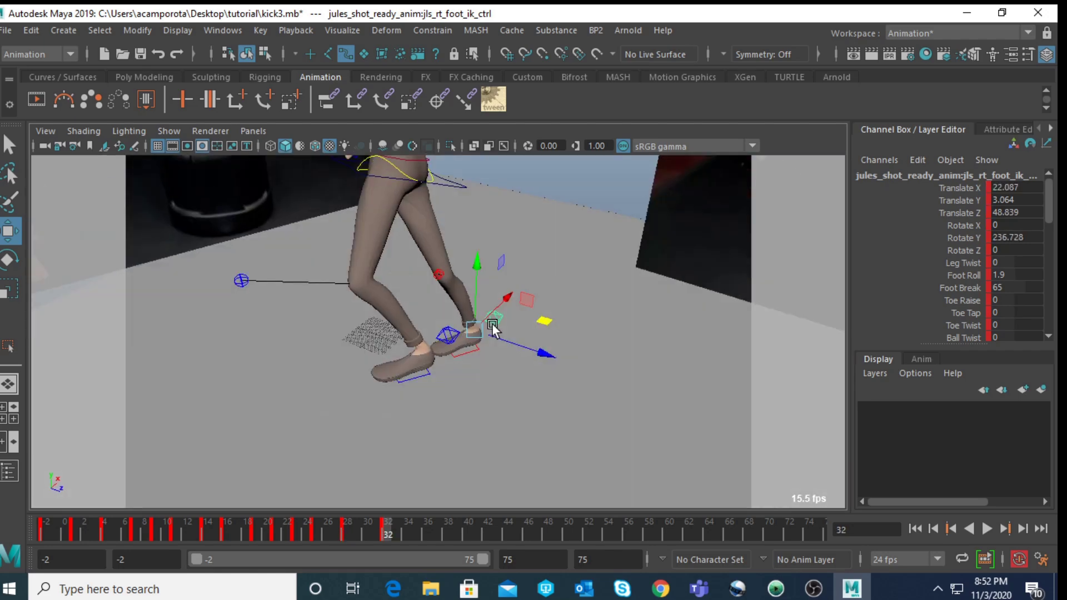
pyautogui.keyDown('alt'); pyautogui.moveTo(516, 303); pyautogui.dragTo(505, 335); pyautogui.keyUp('alt')
pyautogui.scroll(5, 467, 328)
pyautogui.click(432, 325)
pyautogui.keyDown('alt'); pyautogui.moveTo(433, 325); pyautogui.dragTo(510, 267); pyautogui.keyUp('alt')
pyautogui.moveTo(462, 316); pyautogui.dragTo(391, 344)
pyautogui.scroll(-5, 462, 316)
pyautogui.scroll(4, 452, 338)
pyautogui.scroll(-2, 437, 308)
pyautogui.click(432, 307)
pyautogui.press('e')
pyautogui.press('w')
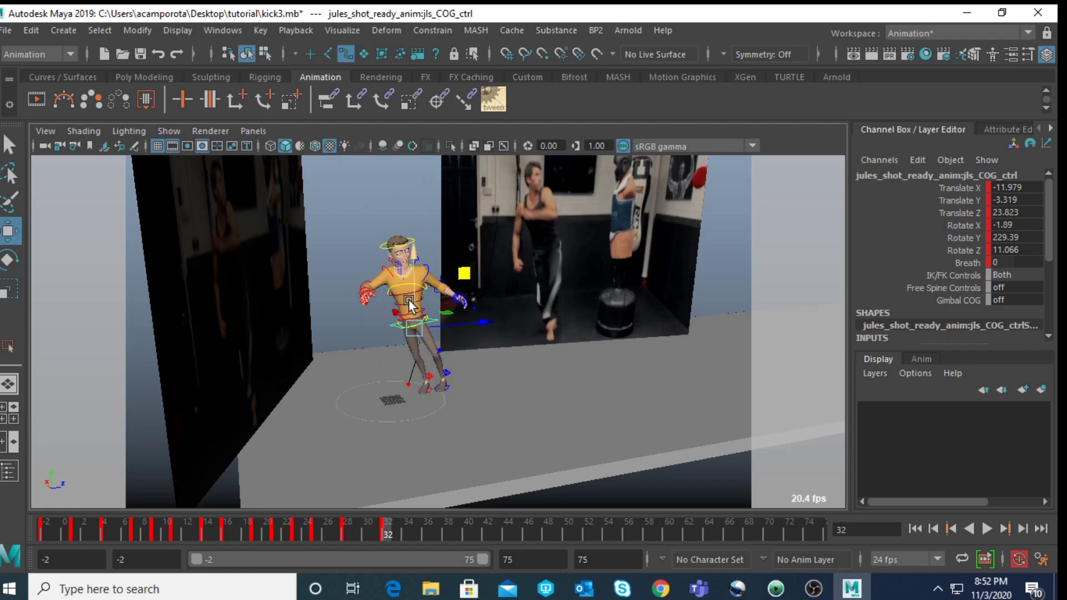
pyautogui.moveTo(422, 281); pyautogui.dragTo(486, 326)
pyautogui.scroll(3, 484, 341)
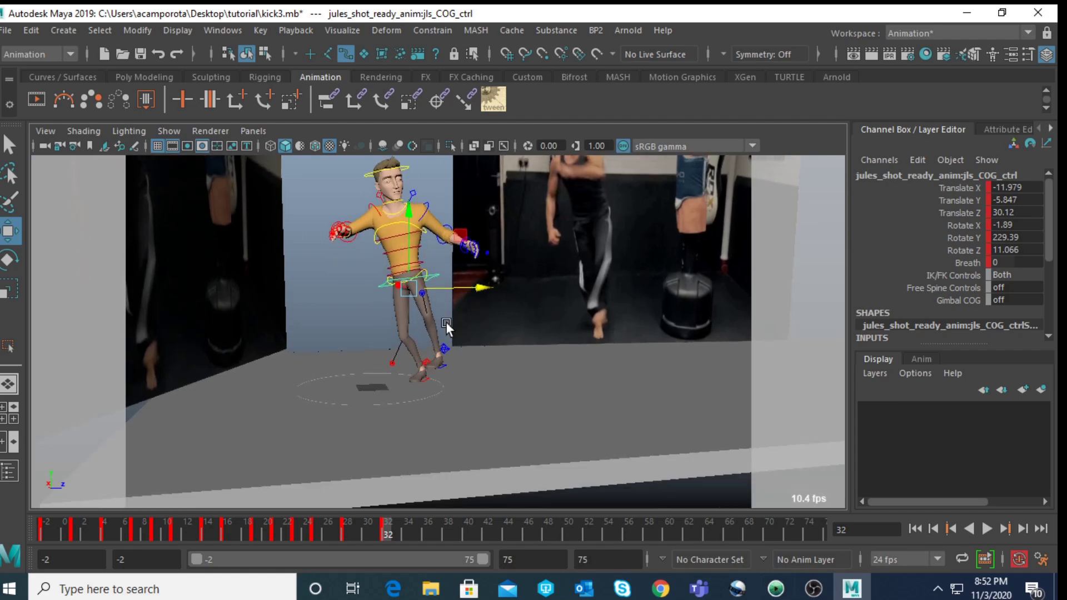
# - Rotate the left foot IK control to about 16, 244.6, -12.2 at frame 32
pyautogui.click(443, 351)
pyautogui.moveTo(481, 320); pyautogui.dragTo(465, 311, button='middle')
pyautogui.press('e')
pyautogui.moveTo(412, 332); pyautogui.dragTo(457, 298)
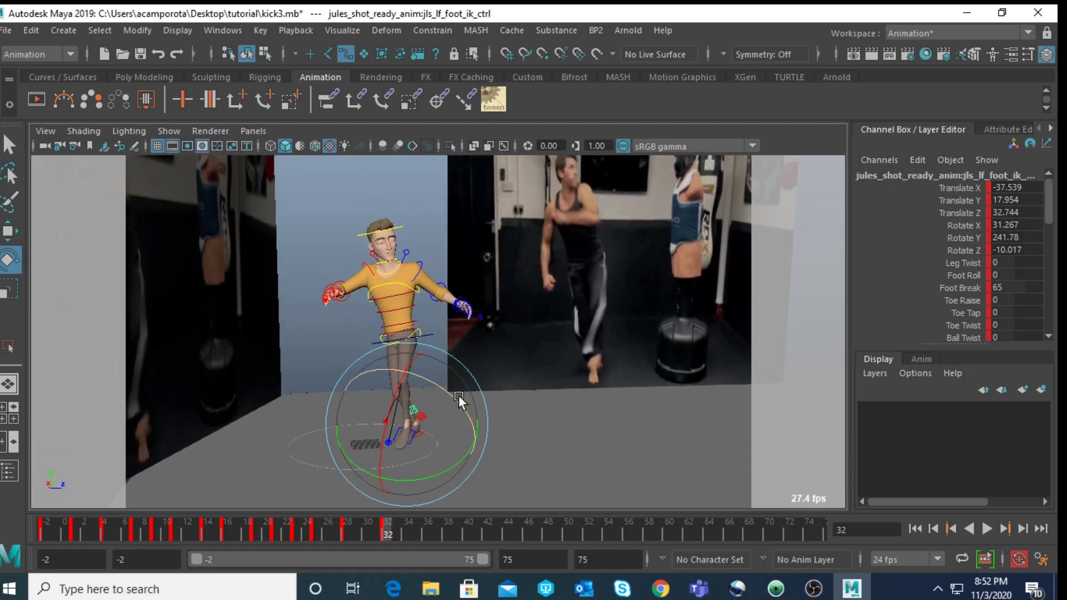
pyautogui.moveTo(378, 530)
pyautogui.mouseDown()
pyautogui.moveTo(401, 529)
pyautogui.moveTo(382, 528)
pyautogui.mouseUp()
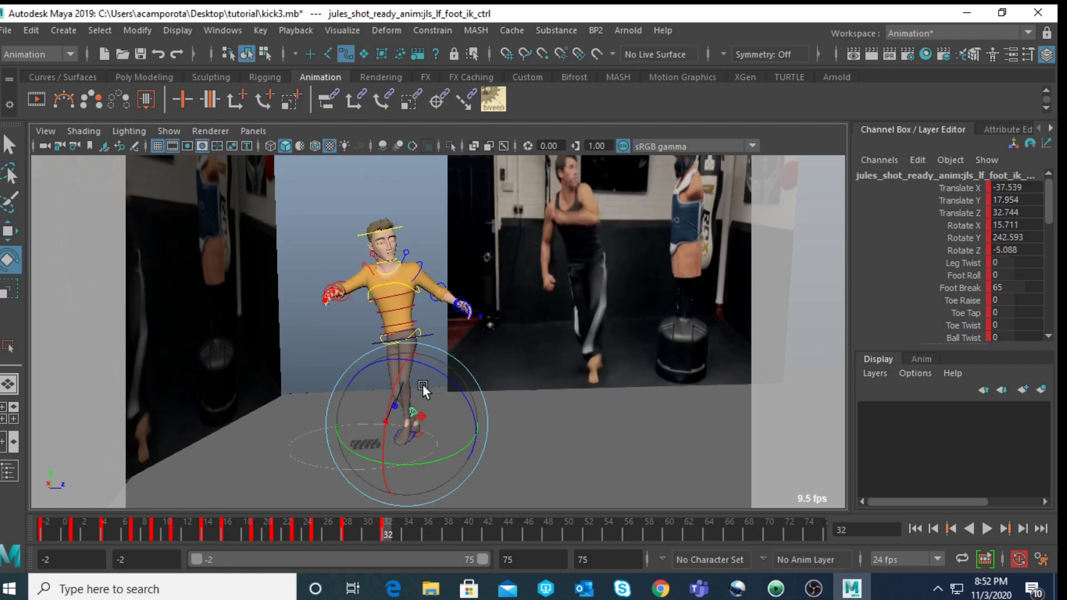
pyautogui.moveTo(439, 375); pyautogui.dragTo(430, 426)
pyautogui.press('w')
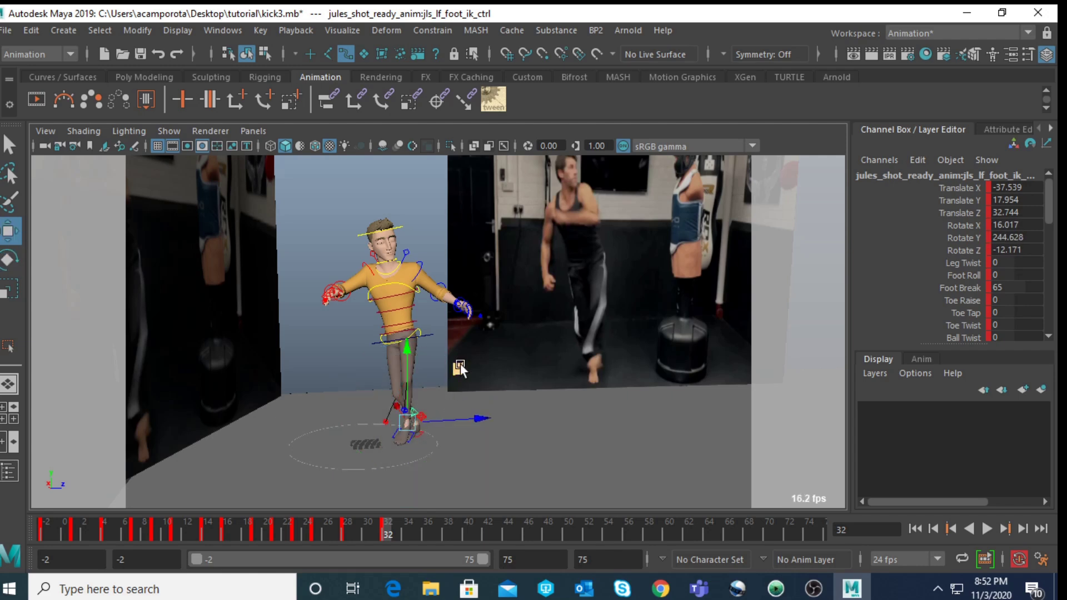
pyautogui.scroll(2, 451, 346)
# - Rotate the spine IK hip control to Rotate Z about 9 at frame 32
pyautogui.click(424, 329)
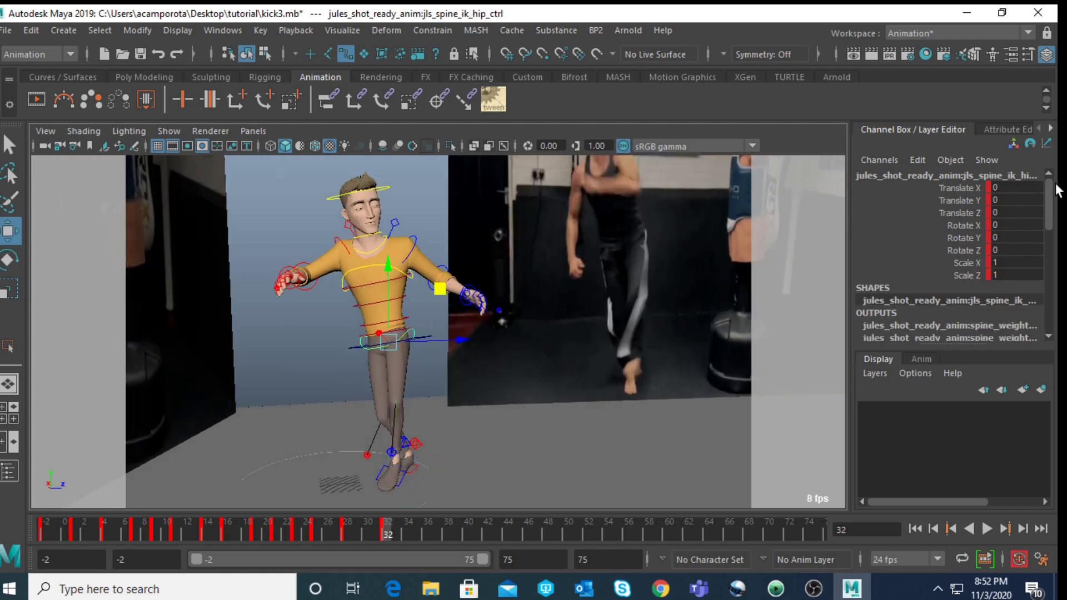
pyautogui.press('e')
pyautogui.moveTo(438, 322); pyautogui.dragTo(458, 269)
pyautogui.keyDown('alt'); pyautogui.moveTo(459, 266); pyautogui.dragTo(470, 291, button='middle'); pyautogui.keyUp('alt')
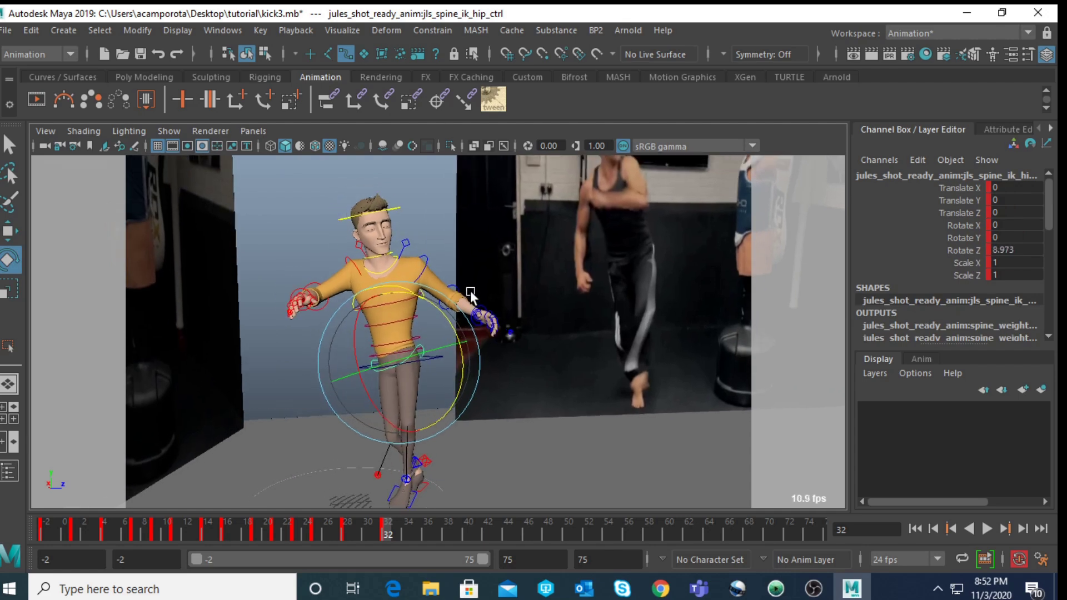
pyautogui.press('q')
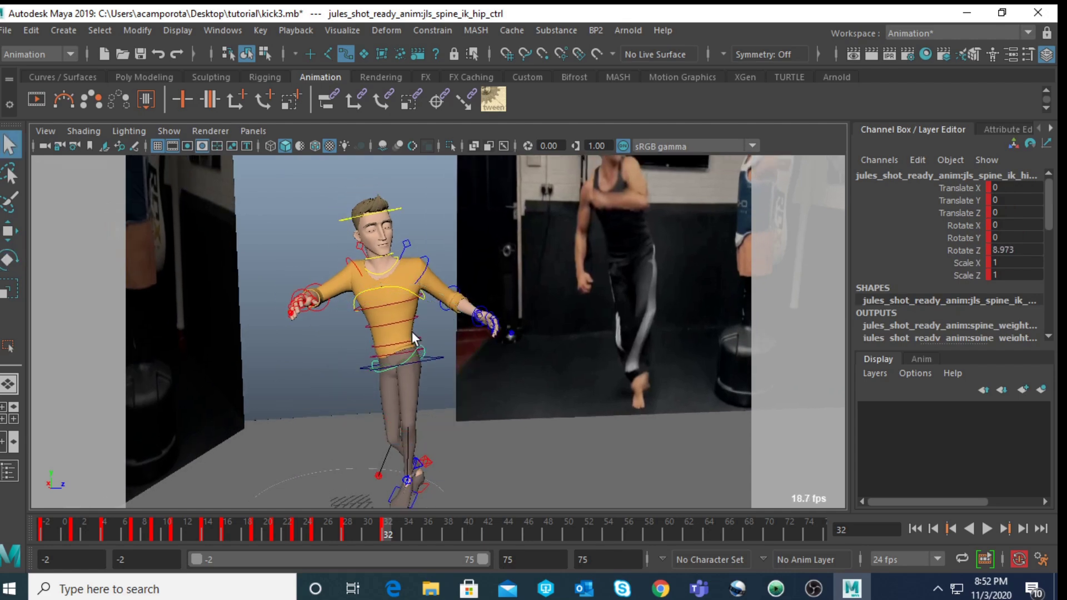
# - Select the spine FK controls from shoulder to lower spine and reset their translate and rotate values to 0
pyautogui.click(388, 337)
pyautogui.click(384, 304)
pyautogui.keyDown('shift'); pyautogui.click(379, 315); pyautogui.keyUp('shift')
pyautogui.keyDown('shift'); pyautogui.click(372, 333); pyautogui.keyUp('shift')
pyautogui.keyDown('shift'); pyautogui.click(375, 349); pyautogui.keyUp('shift')
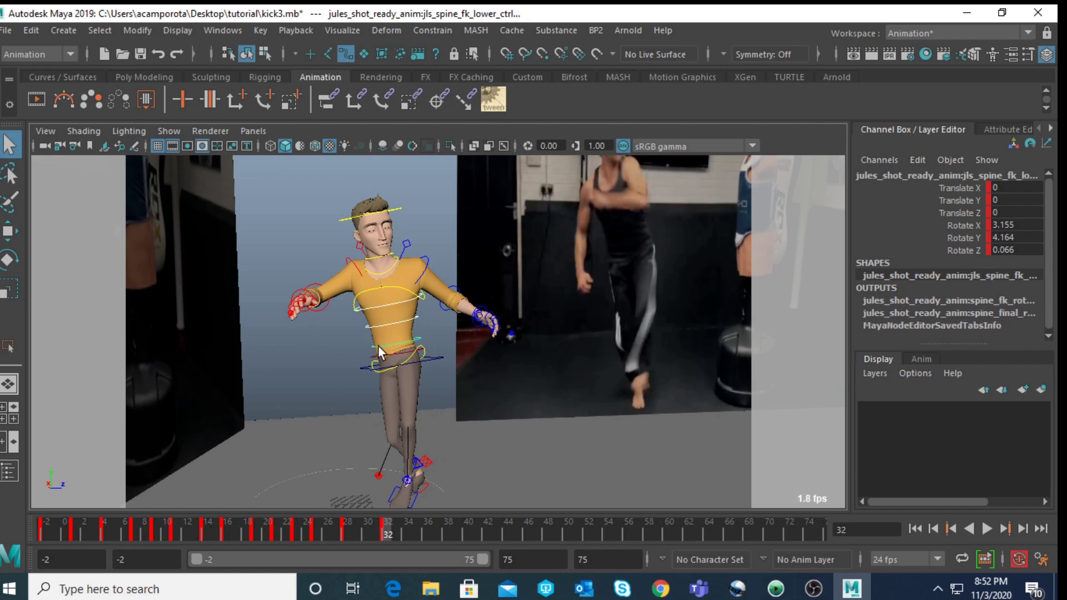
pyautogui.moveTo(1017, 188); pyautogui.dragTo(1011, 247)
pyautogui.write('0')
pyautogui.press('Return')
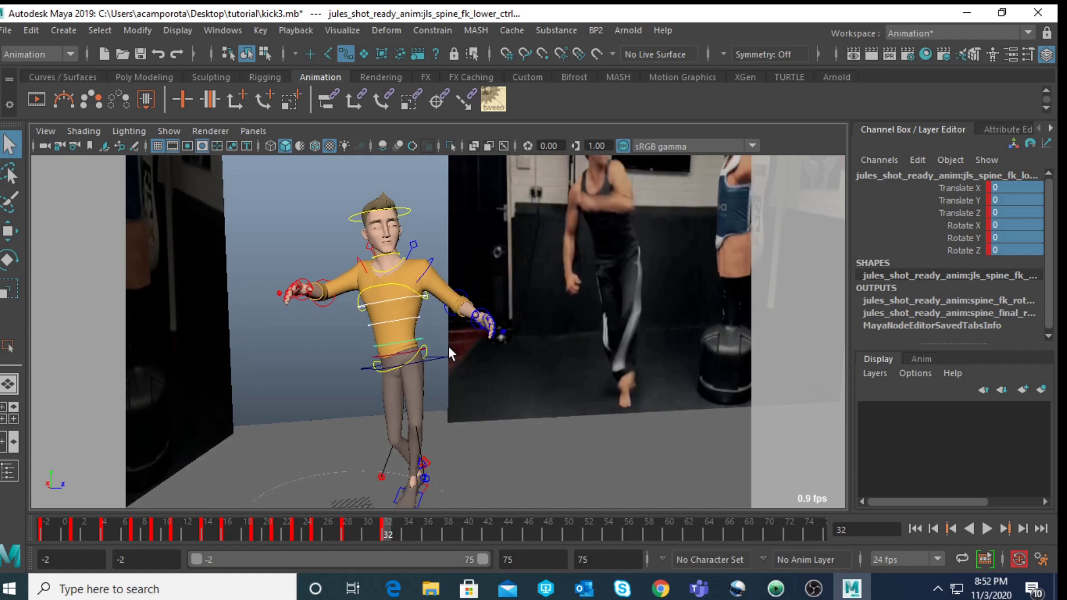
# - Rotate the COG control at frame 32 to adjust the body's turn toward the reference
pyautogui.click(438, 355)
pyautogui.press('e')
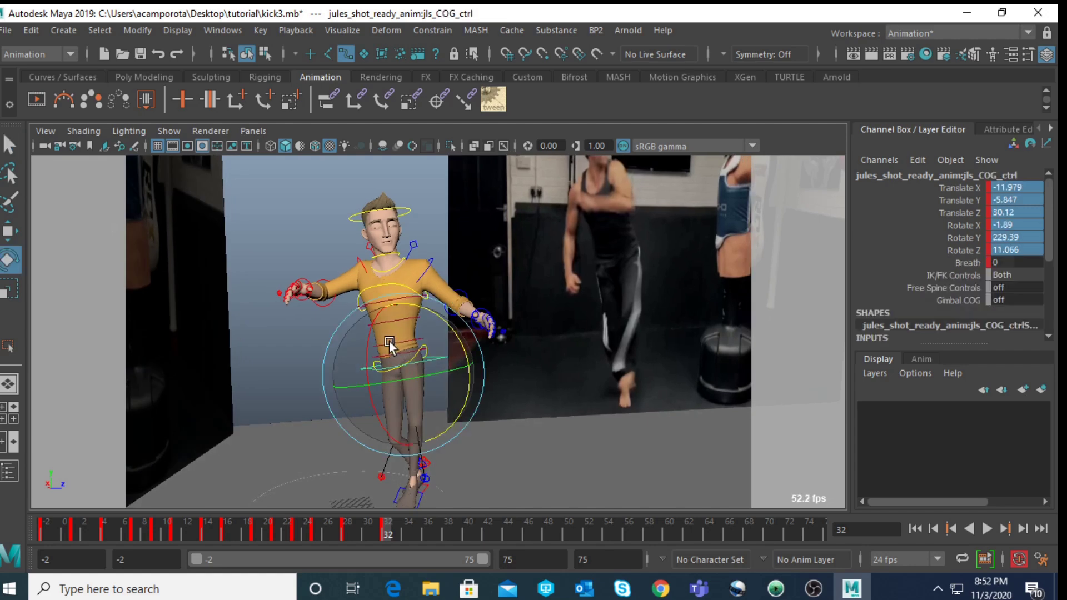
pyautogui.moveTo(371, 345); pyautogui.dragTo(432, 372)
pyautogui.press('q')
# - Rotate the spine FK controls together at frame 32 to twist the torso toward the reference pose
pyautogui.click(400, 320)
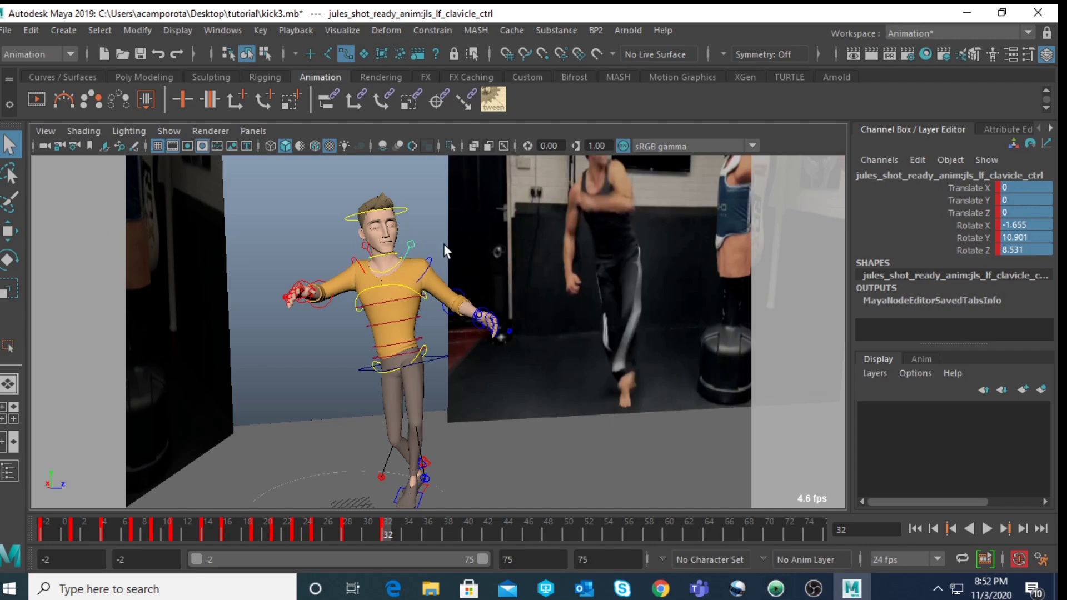
pyautogui.keyDown('alt'); pyautogui.moveTo(444, 244); pyautogui.dragTo(453, 289, button='middle'); pyautogui.keyUp('alt')
pyautogui.click(415, 349)
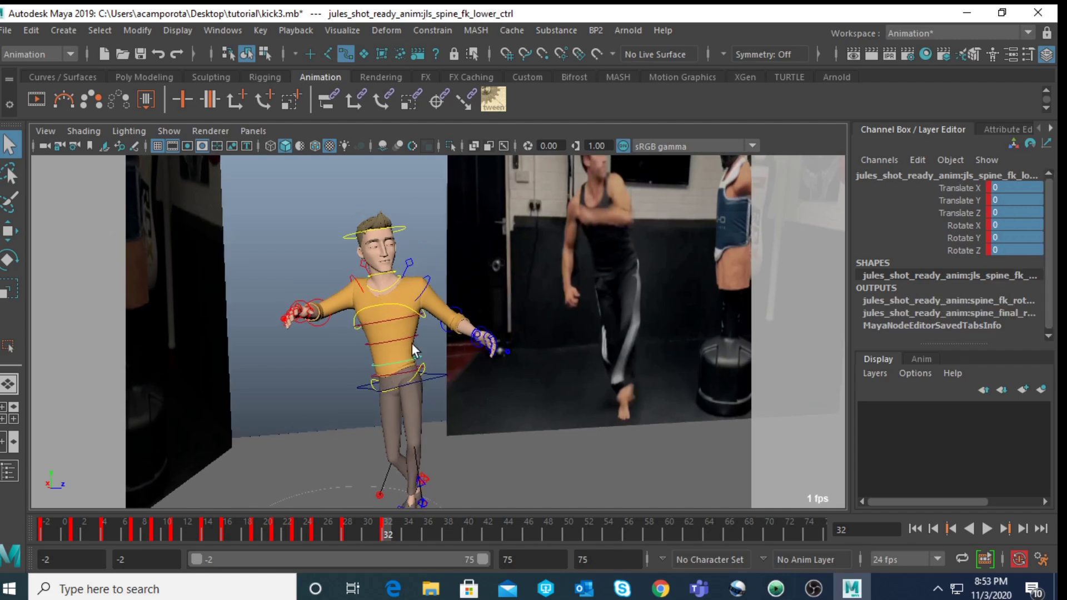
pyautogui.click(395, 318)
pyautogui.press('e')
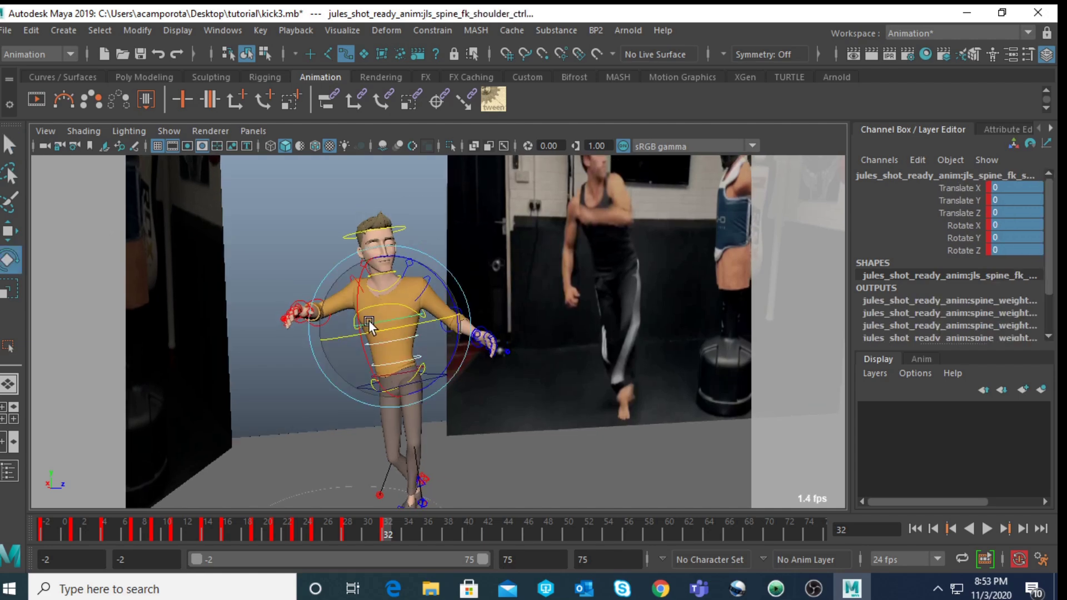
pyautogui.moveTo(363, 319); pyautogui.dragTo(415, 340)
pyautogui.press('q')
# - Reset the neck and head controls to 0 and rotate them to about 1, 22.2, -3.7 to turn the head
pyautogui.click(369, 283)
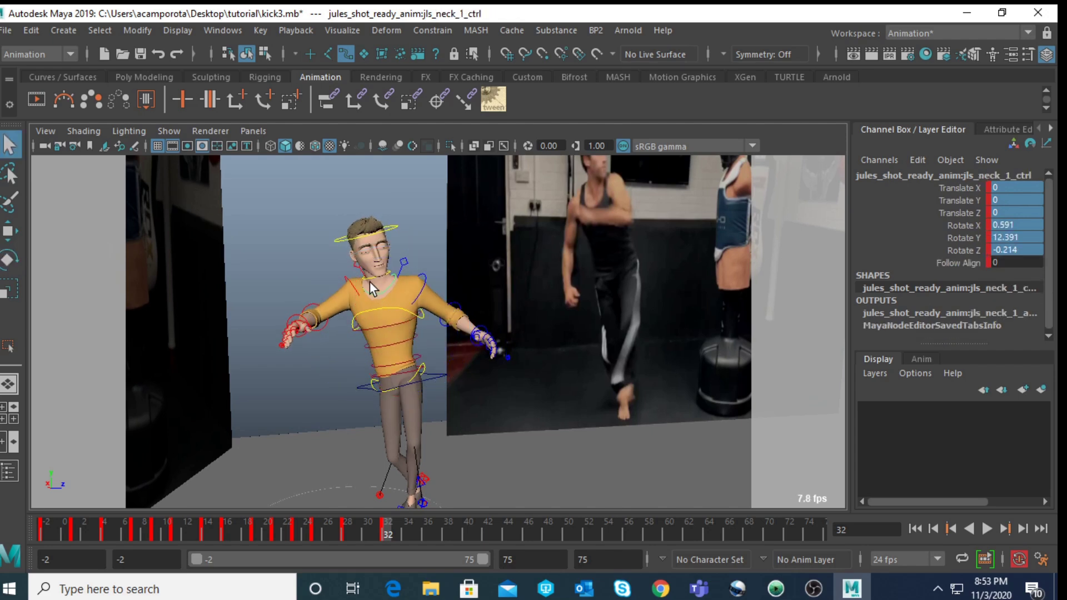
pyautogui.click(397, 229)
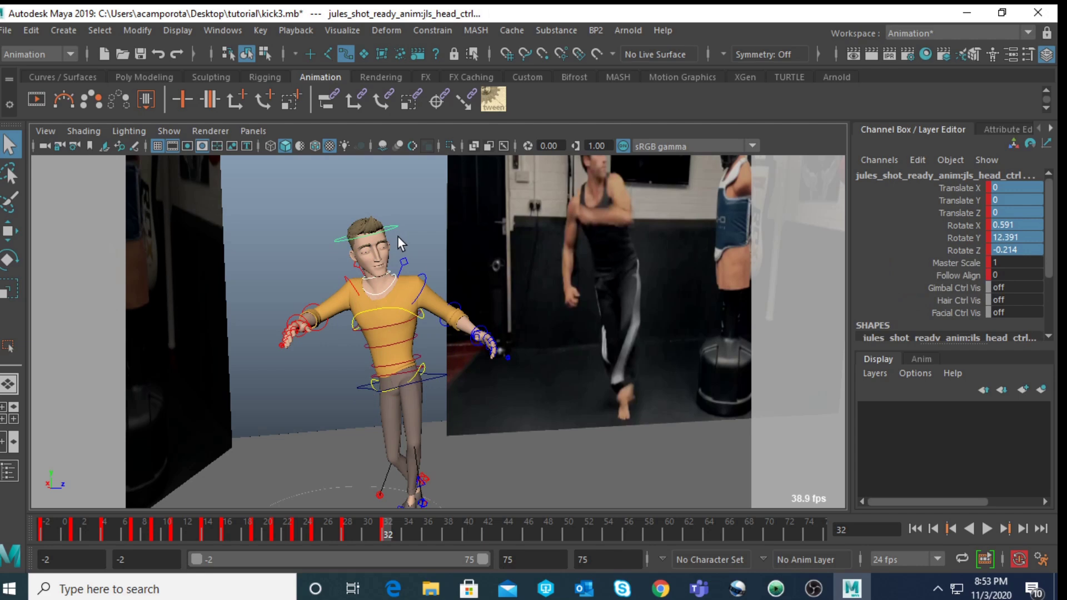
pyautogui.write('0')
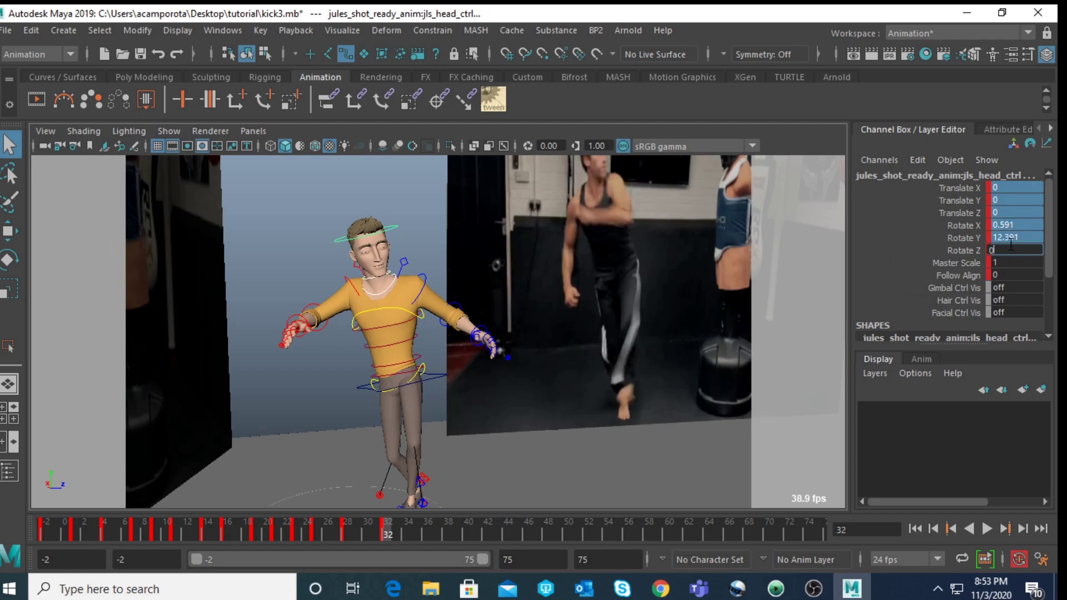
pyautogui.press('Return')
pyautogui.press('e')
pyautogui.moveTo(418, 252); pyautogui.dragTo(319, 234)
pyautogui.press('q')
# - Reset the left clavicle control to 0 and rotate it to Rotate Z about 25.2
pyautogui.click(405, 262)
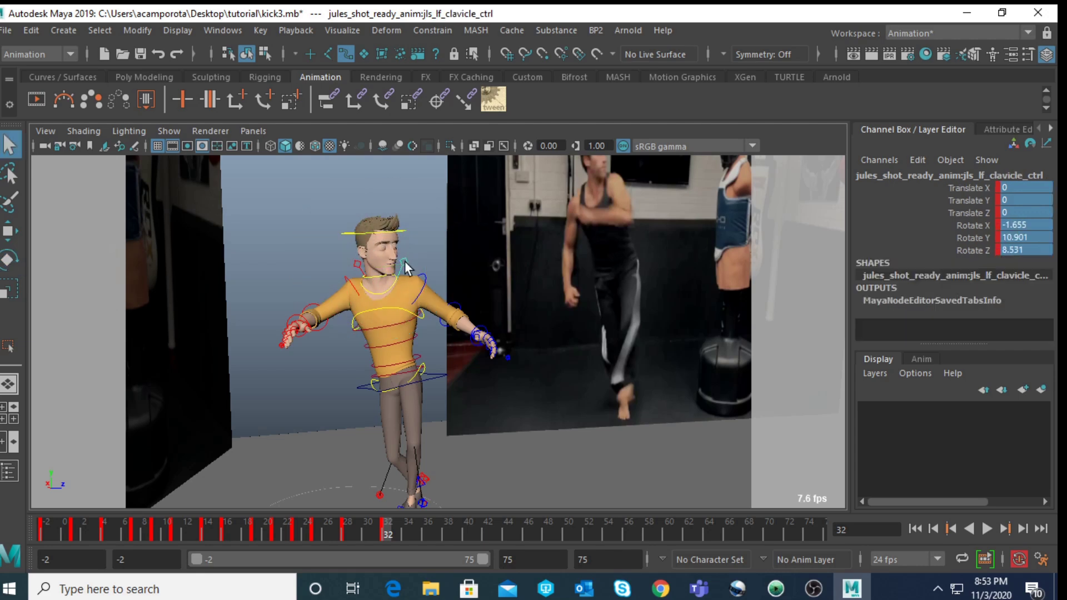
pyautogui.moveTo(1025, 187); pyautogui.dragTo(1025, 250)
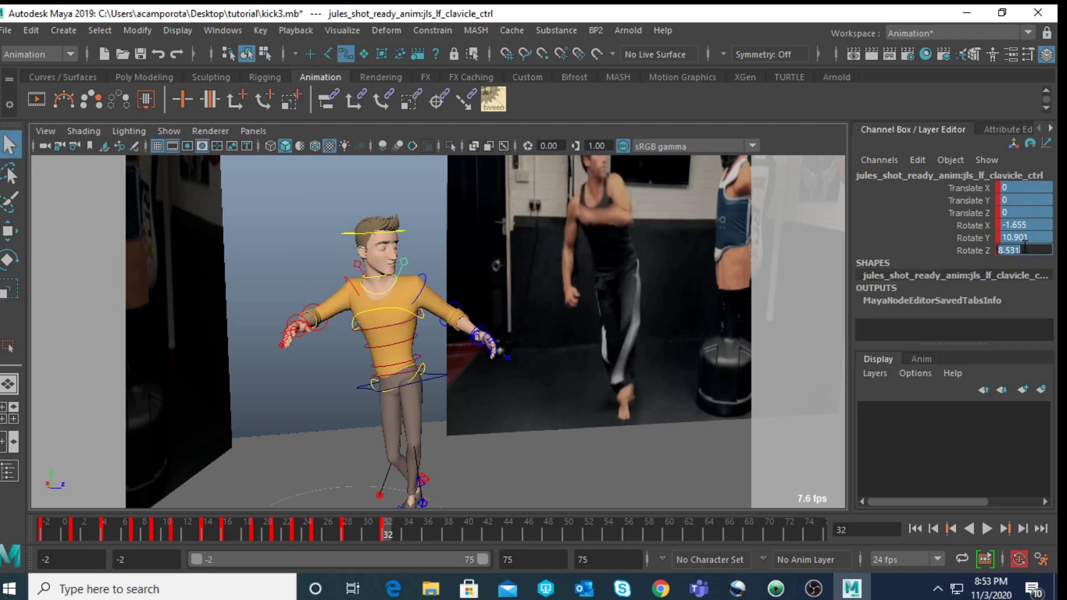
pyautogui.write('0')
pyautogui.press('Return')
pyautogui.press('e')
pyautogui.moveTo(439, 260); pyautogui.dragTo(423, 233)
pyautogui.keyDown('alt'); pyautogui.moveTo(599, 179); pyautogui.dragTo(588, 231, button='middle'); pyautogui.keyUp('alt')
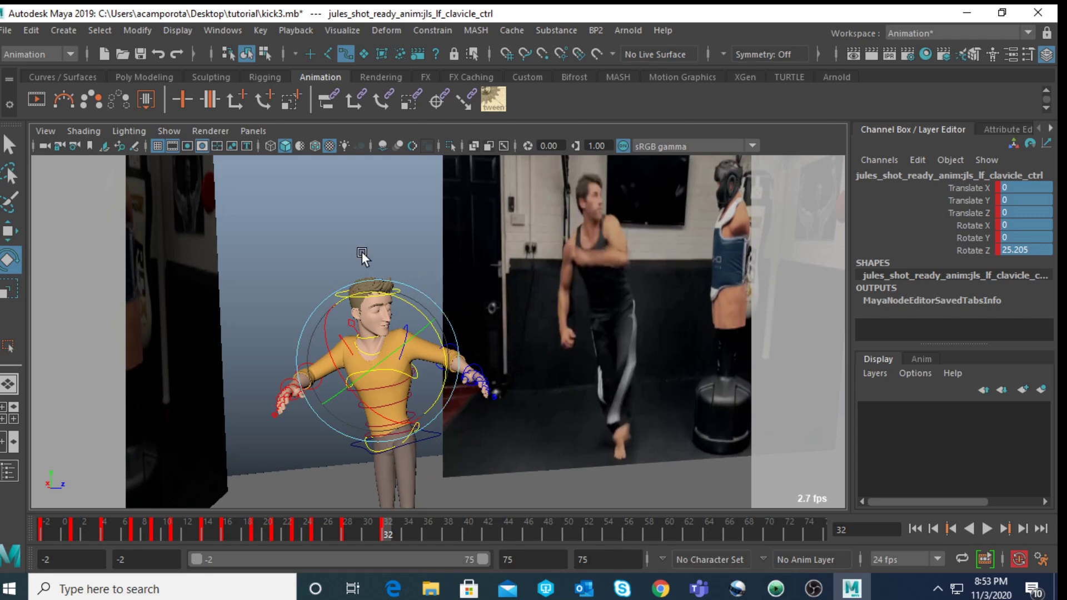
# - Tilt the head control to Rotate Z about -6.6 at frame 32
pyautogui.press('q')
pyautogui.click(371, 295)
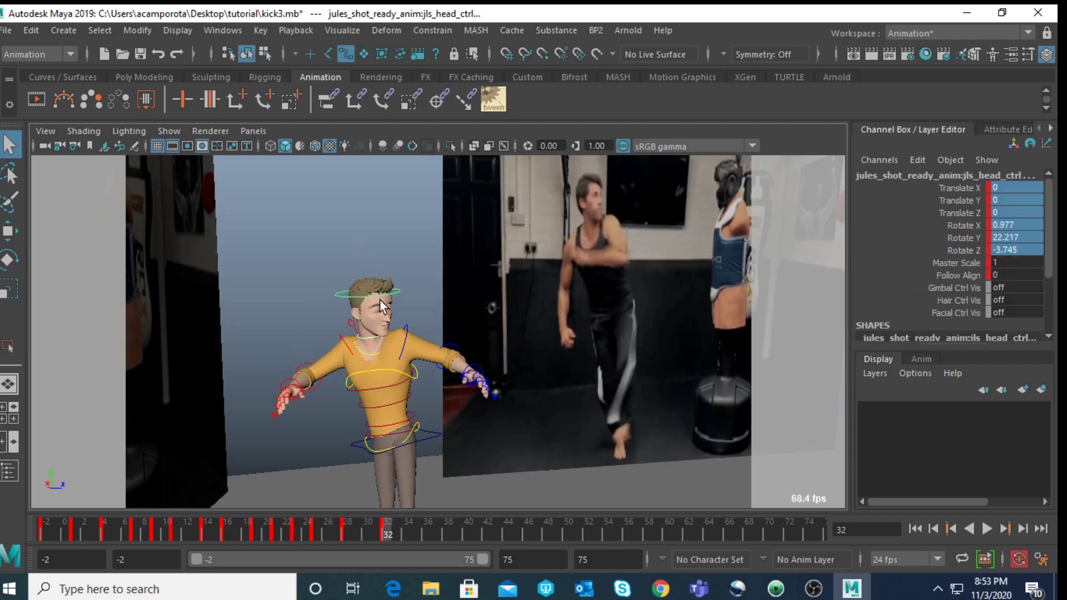
pyautogui.press('e')
pyautogui.moveTo(322, 285); pyautogui.dragTo(322, 281)
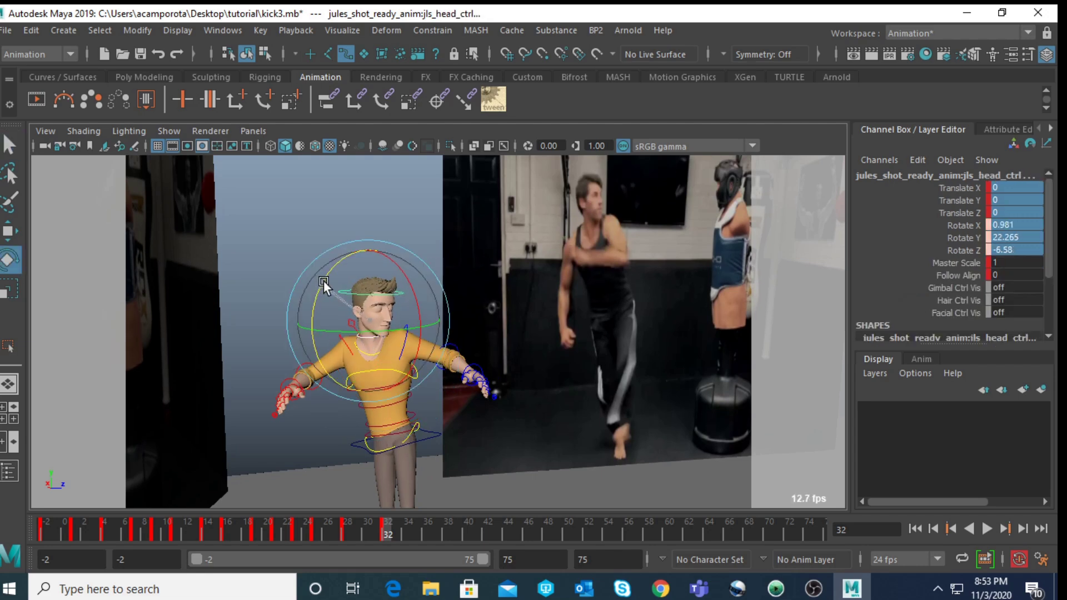
# - Pose the left arm across the chest, rotating its upper arm FK control to about 6.2, -41.4, -60.4
pyautogui.press('q')
pyautogui.click(449, 351)
pyautogui.press('e')
pyautogui.moveTo(449, 352); pyautogui.dragTo(425, 362)
pyautogui.press('q')
pyautogui.click(418, 370)
pyautogui.press('e')
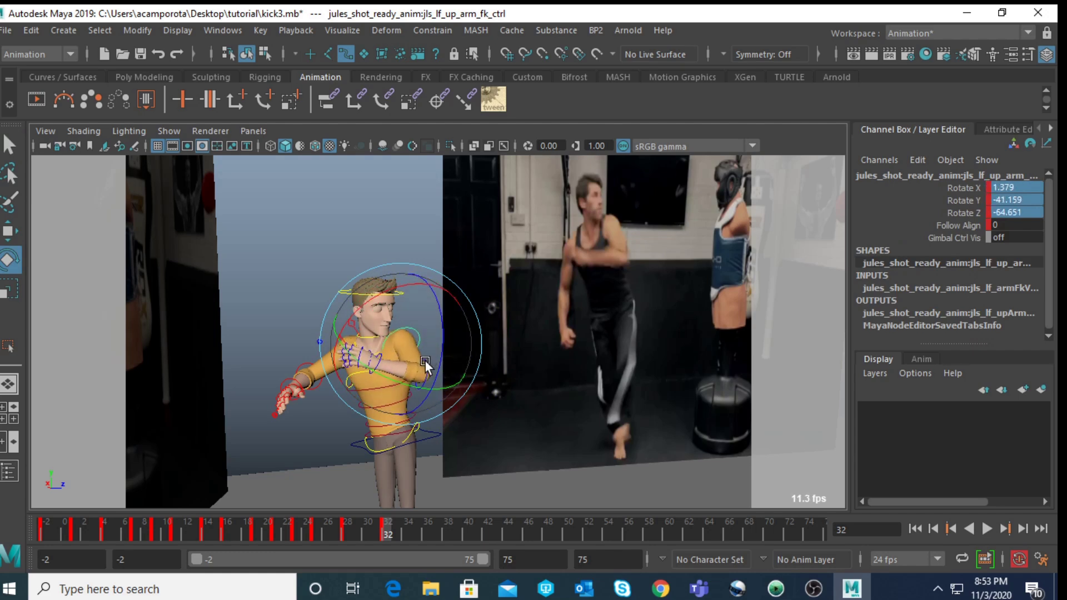
pyautogui.moveTo(373, 284)
pyautogui.mouseDown()
pyautogui.moveTo(368, 296)
pyautogui.moveTo(382, 304)
pyautogui.moveTo(366, 297)
pyautogui.mouseUp()
pyautogui.press('q')
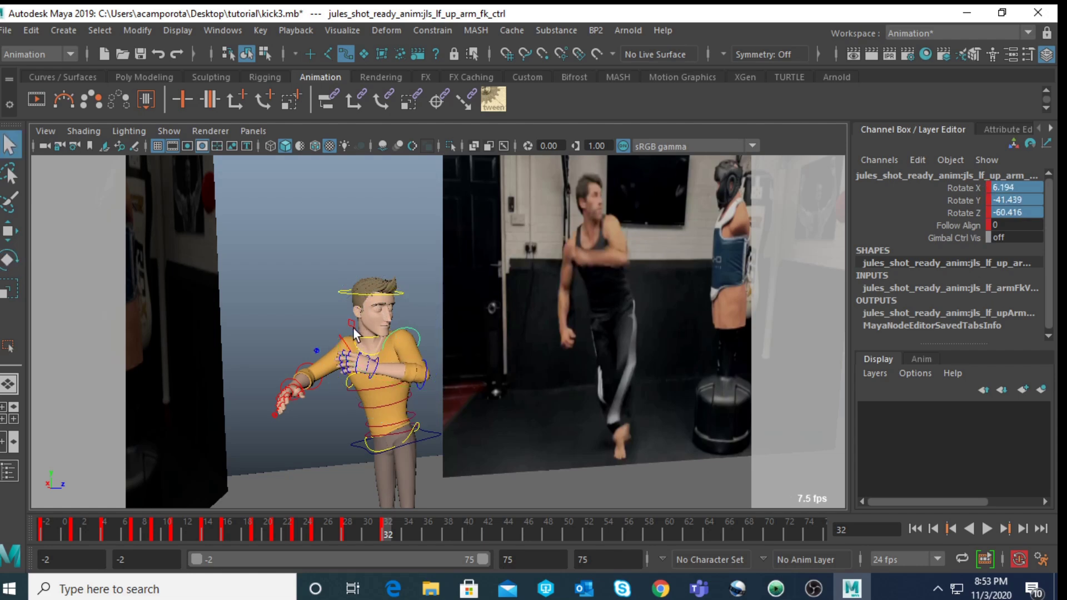
# - Reset the right clavicle control's translate and rotate values to 0 at frame 32
pyautogui.click(352, 326)
pyautogui.moveTo(1026, 189); pyautogui.dragTo(1031, 249)
pyautogui.write('0')
pyautogui.press('Return')
pyautogui.keyDown('alt'); pyautogui.moveTo(436, 304); pyautogui.dragTo(443, 356); pyautogui.keyUp('alt')
pyautogui.press('e')
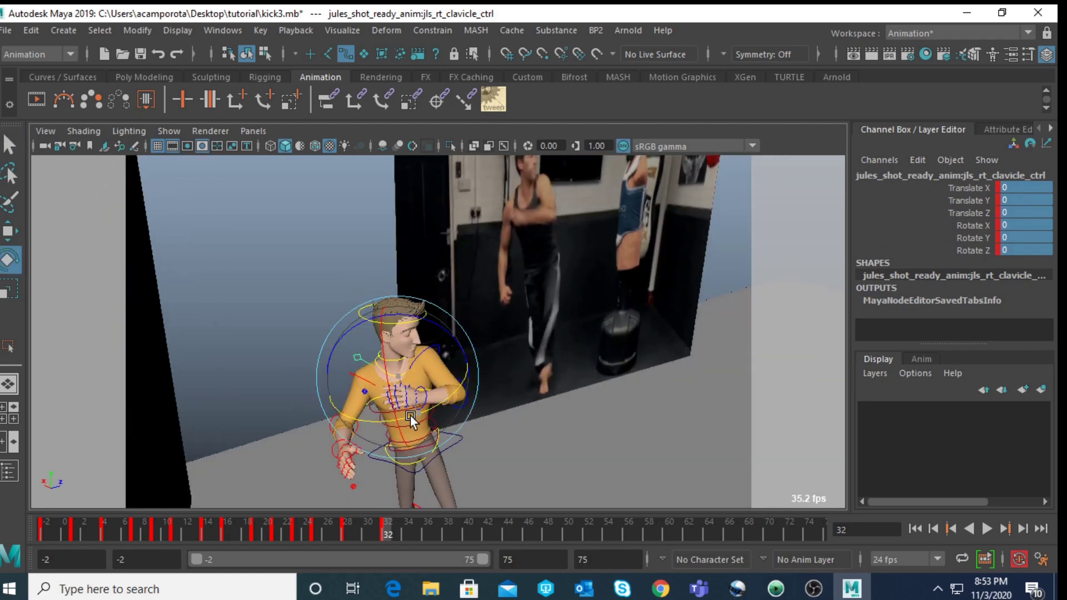
pyautogui.keyDown('alt'); pyautogui.moveTo(412, 399); pyautogui.dragTo(312, 429); pyautogui.keyUp('alt')
# - Swing the right upper arm FK control to rotations of about 2.1, -14.4, -51.1 at frame 32
pyautogui.click(342, 399)
pyautogui.press('q')
pyautogui.keyDown('alt'); pyautogui.moveTo(365, 374); pyautogui.dragTo(398, 329); pyautogui.keyUp('alt')
pyautogui.click(340, 353)
pyautogui.press('e')
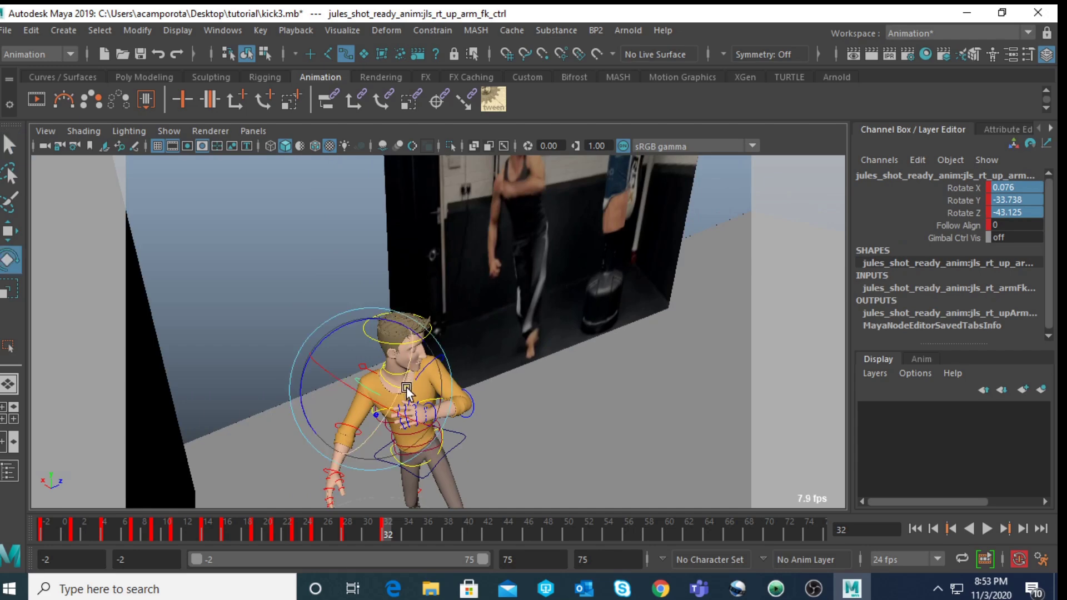
pyautogui.moveTo(399, 413); pyautogui.dragTo(411, 317)
pyautogui.scroll(-5, 437, 322)
pyautogui.keyDown('alt'); pyautogui.moveTo(438, 323); pyautogui.dragTo(438, 265, button='middle'); pyautogui.keyUp('alt')
pyautogui.scroll(5, 439, 265)
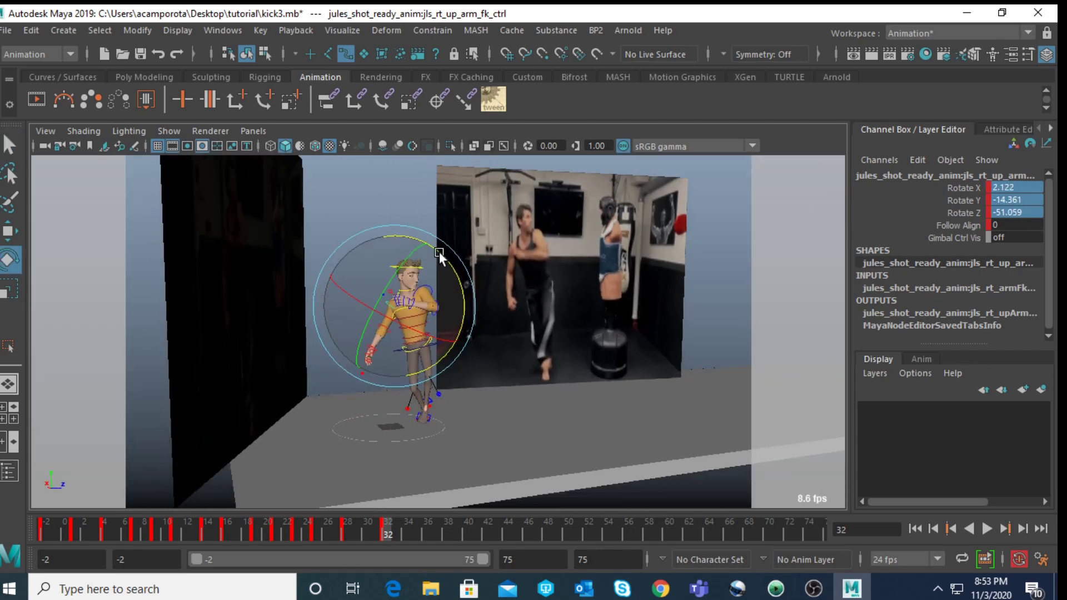
# - Tilt the COG control at frame 32 to rotations of about -0.5, 235.1, 14.1
pyautogui.click(448, 324)
pyautogui.press('space')
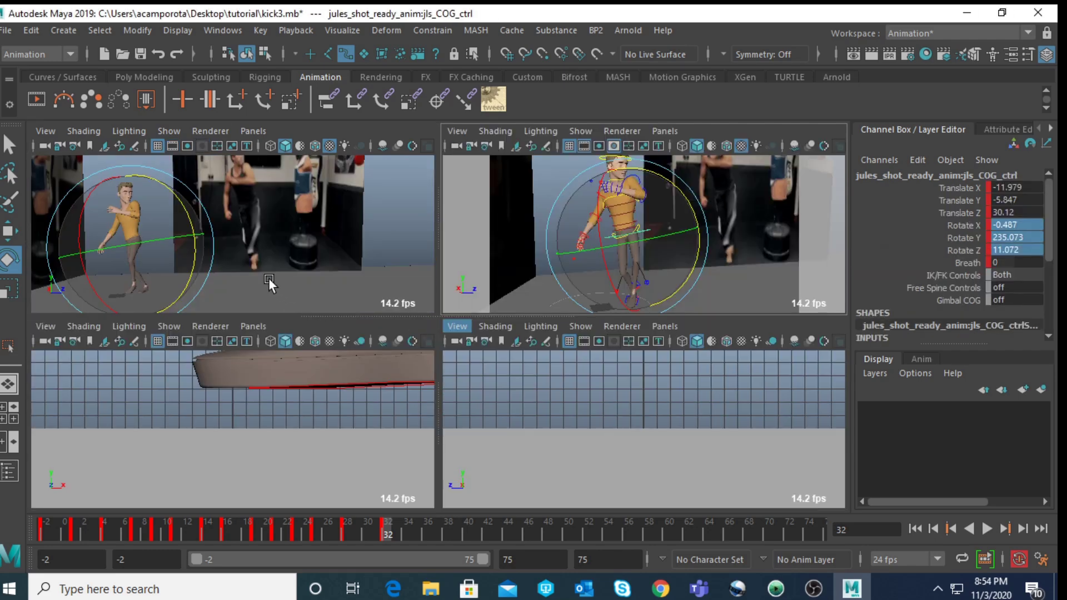
pyautogui.press('space')
pyautogui.moveTo(291, 319); pyautogui.dragTo(276, 312)
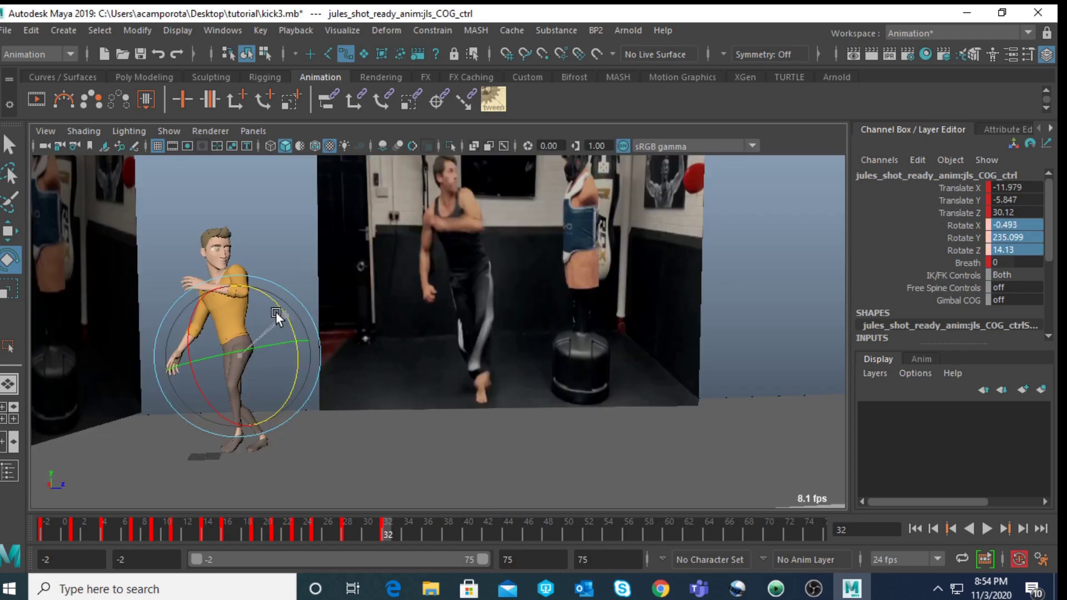
# - Move the COG control forward and up to Translate Z about 45.9 and Translate Y about -3.4, checking against the previous key pose
pyautogui.press('w')
pyautogui.moveTo(316, 356); pyautogui.dragTo(332, 356)
pyautogui.hotkey('ctrl', 'z')
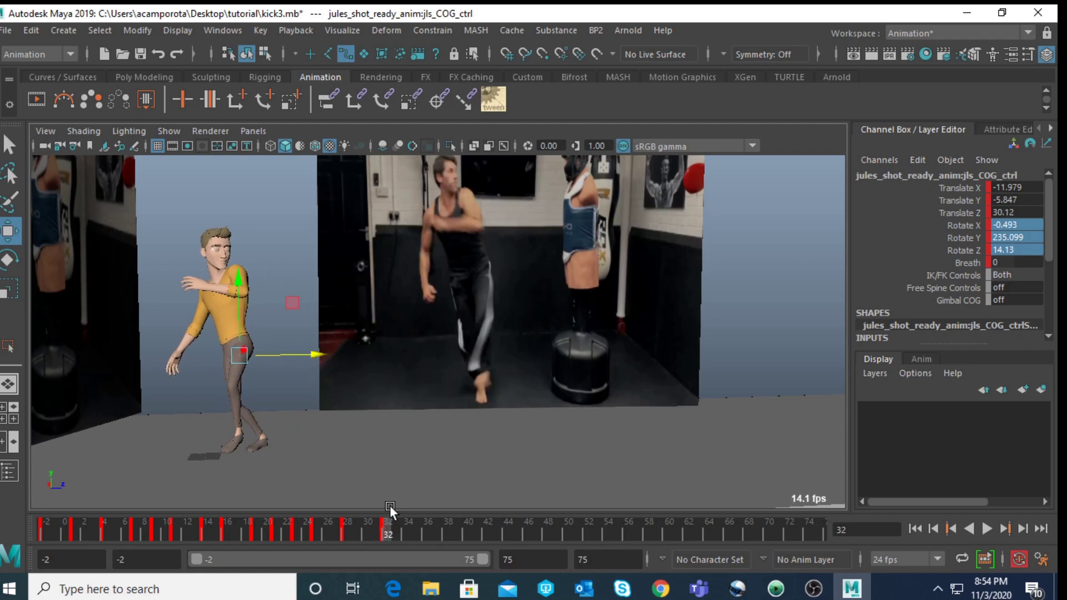
pyautogui.press(',')
pyautogui.press('.')
pyautogui.press(',')
pyautogui.press('.')
pyautogui.moveTo(309, 361); pyautogui.dragTo(323, 358)
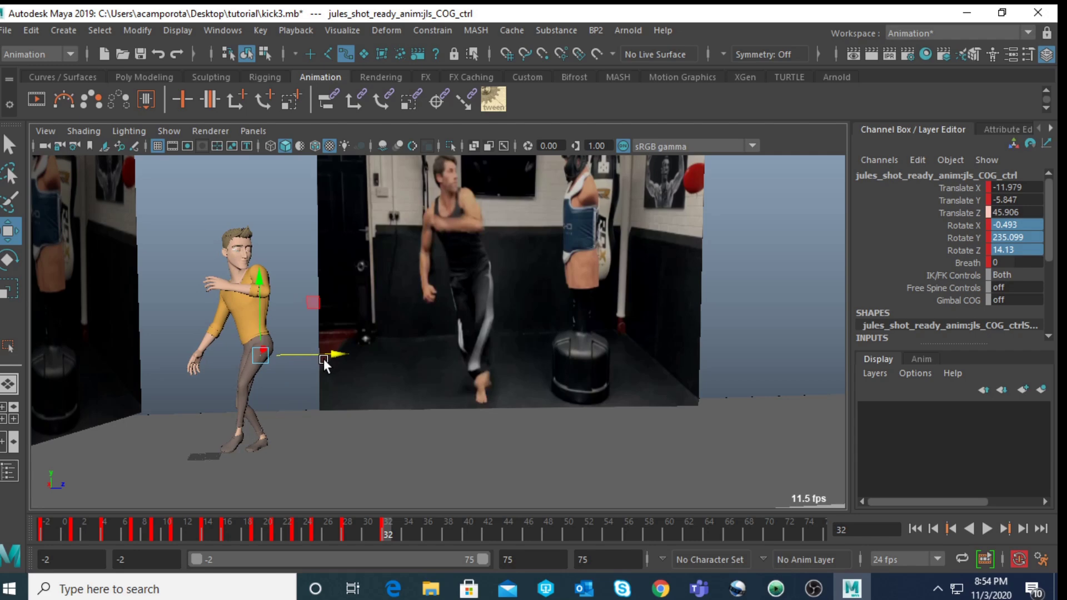
pyautogui.moveTo(260, 305); pyautogui.dragTo(256, 288)
# - Turn the right foot IK control at frame 32 to Rotate Y about 267.4
pyautogui.press('space')
pyautogui.scroll(3, 628, 278)
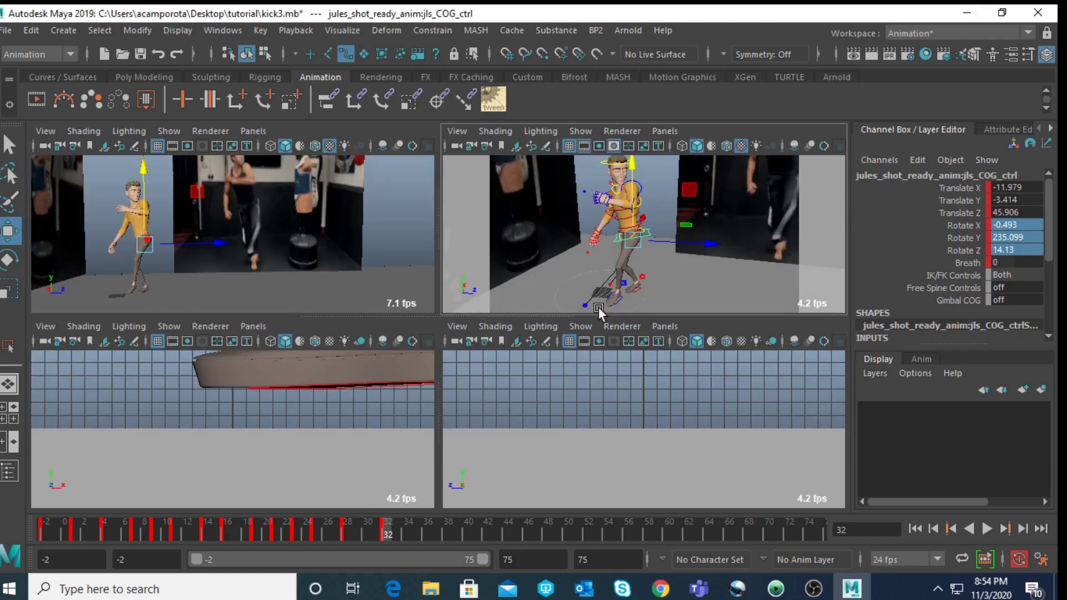
pyautogui.click(648, 238)
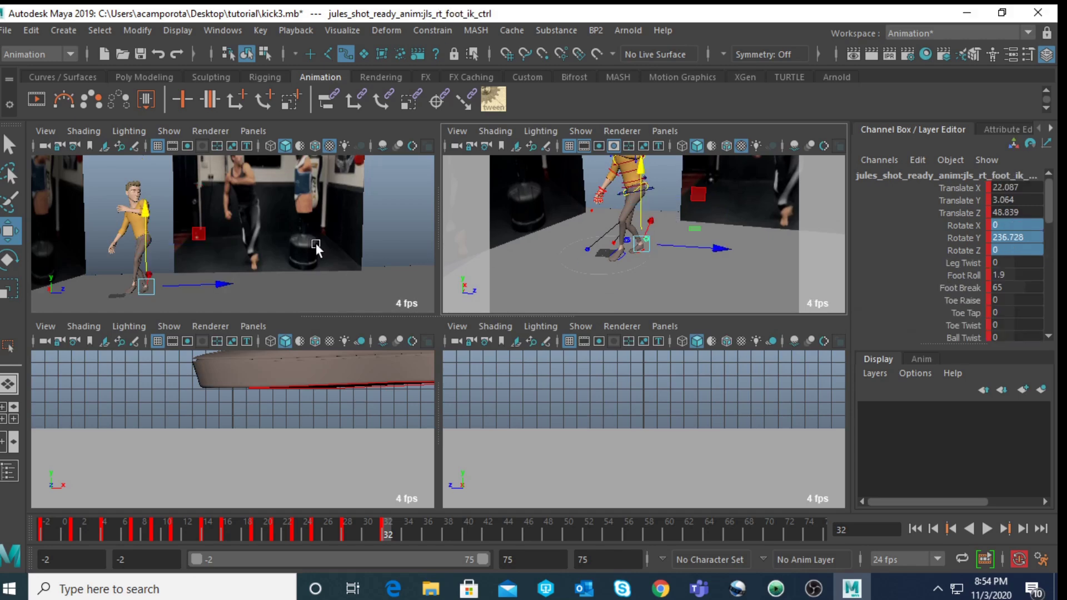
pyautogui.press('space')
pyautogui.press('e')
pyautogui.moveTo(321, 436)
pyautogui.mouseDown()
pyautogui.moveTo(294, 452)
pyautogui.moveTo(323, 441)
pyautogui.mouseUp()
# - Compare the right foot's placement at frames 28 and 32 and slide its IK control back along Z at frame 32
pyautogui.press('w')
pyautogui.press('space')
pyautogui.press('space')
pyautogui.press('f')
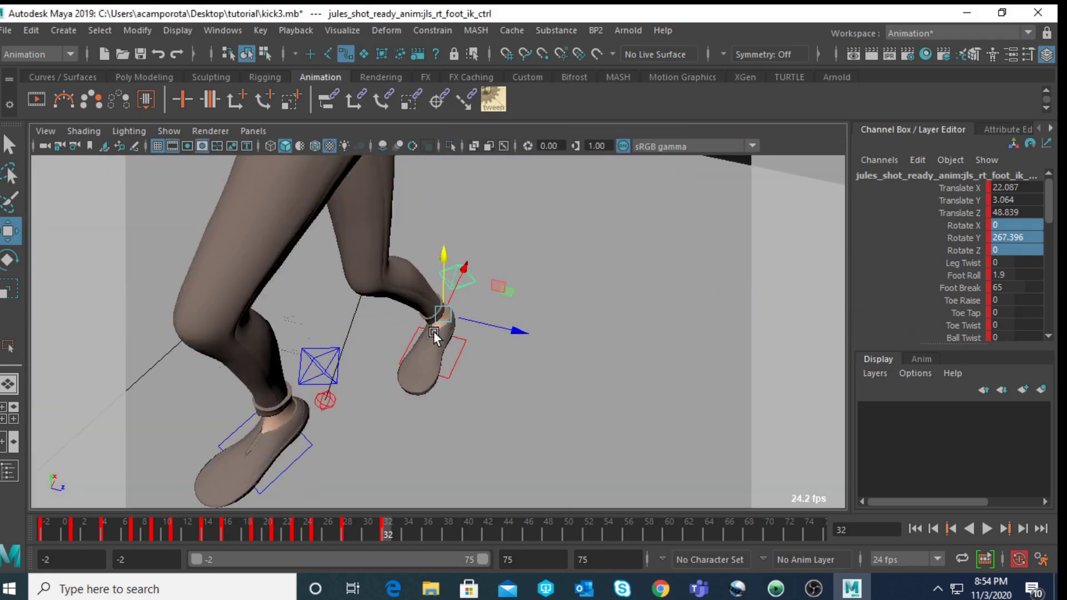
pyautogui.scroll(5, 437, 320)
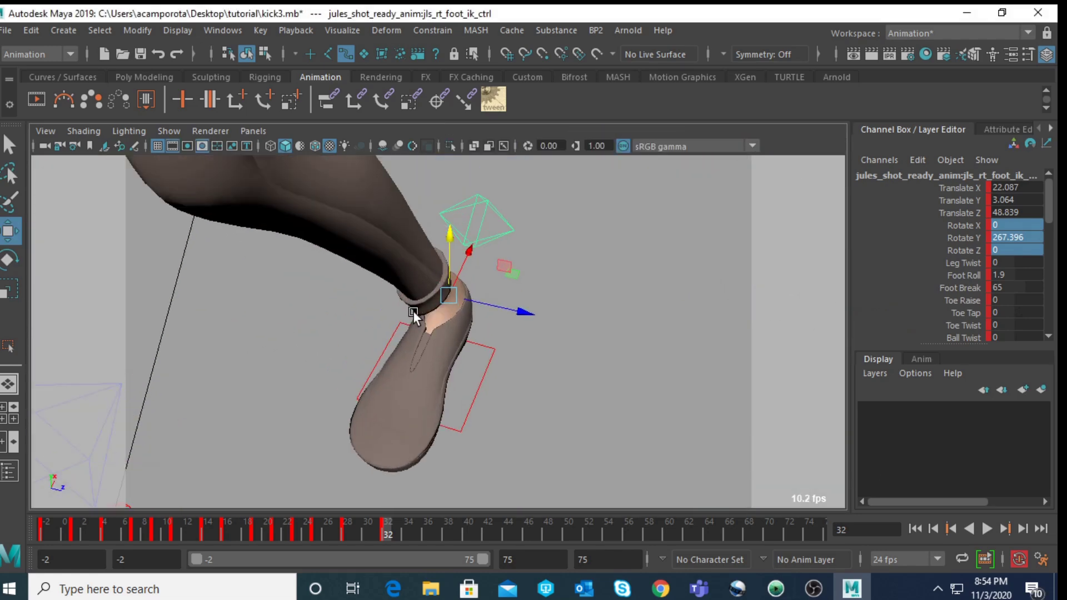
pyautogui.keyDown('alt'); pyautogui.moveTo(412, 312); pyautogui.dragTo(410, 283, button='middle'); pyautogui.keyUp('alt')
pyautogui.press(',')
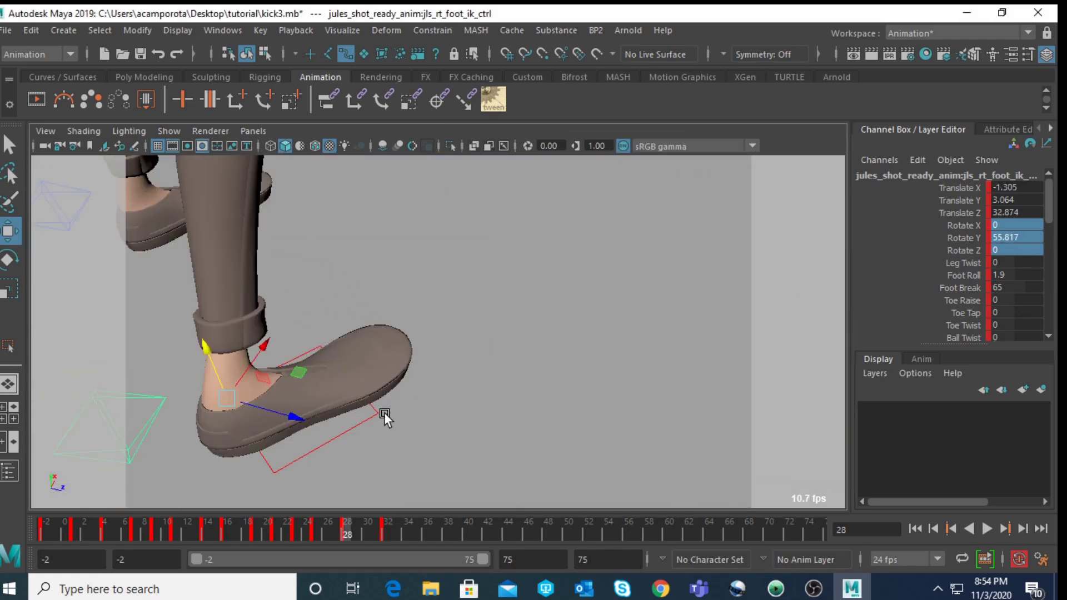
pyautogui.press('.')
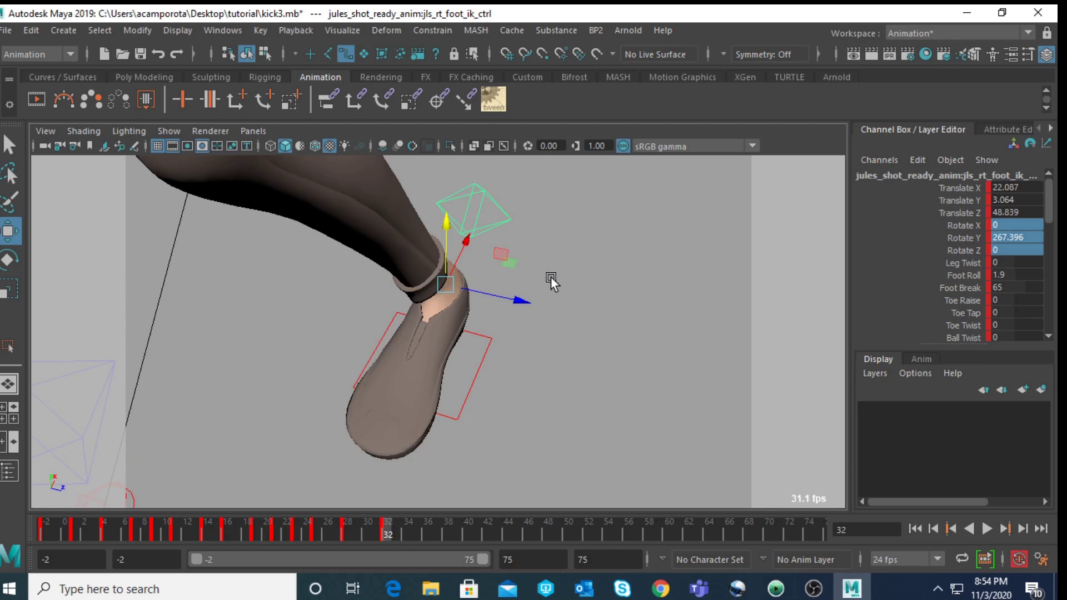
pyautogui.keyDown('alt'); pyautogui.moveTo(551, 277); pyautogui.dragTo(457, 306); pyautogui.keyUp('alt')
pyautogui.press(',')
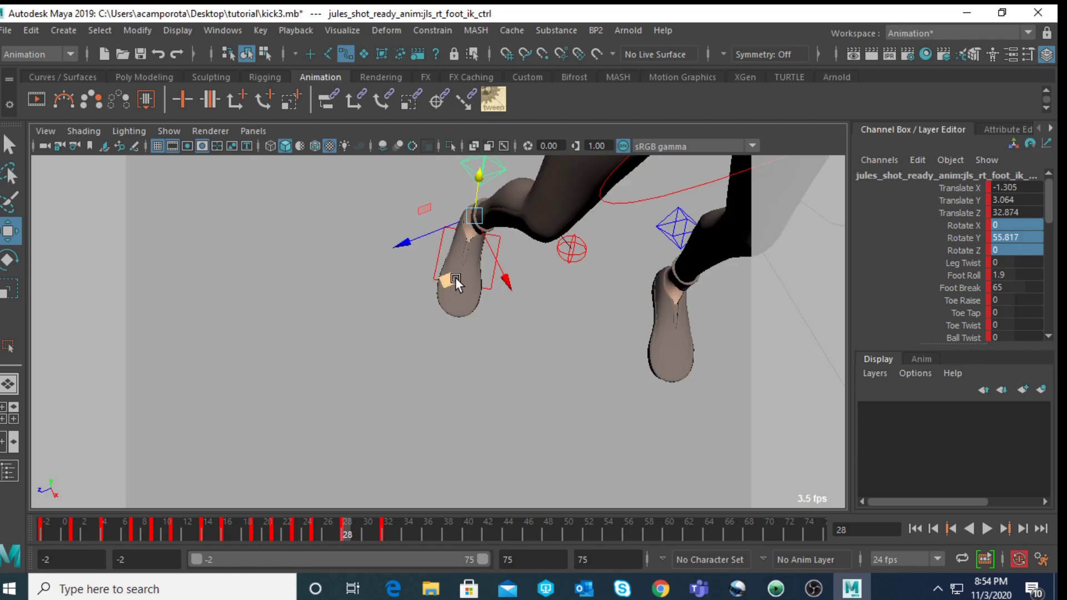
pyautogui.press('.')
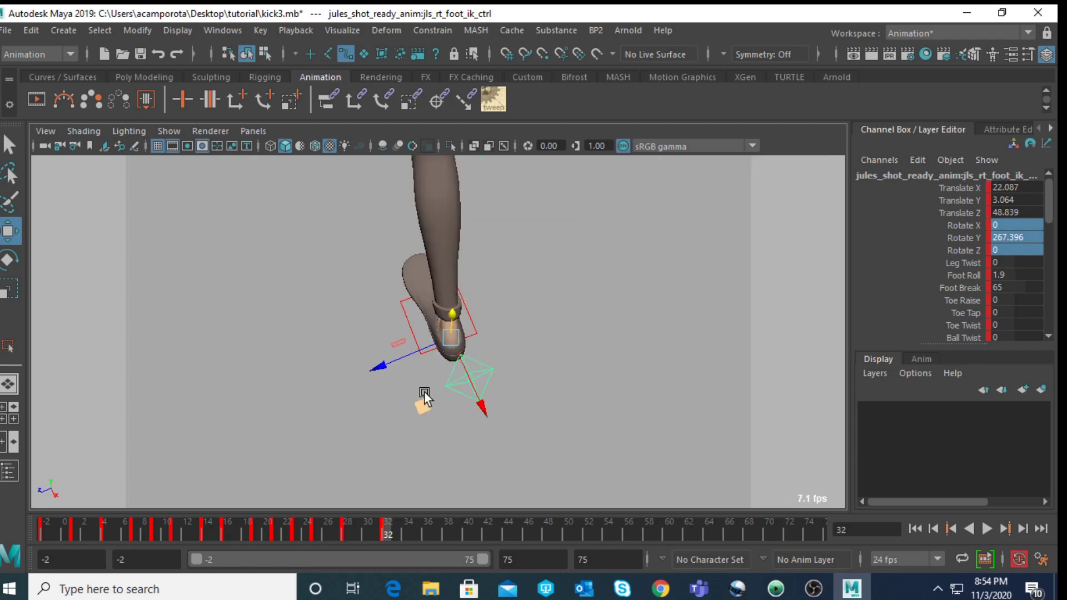
pyautogui.moveTo(385, 364); pyautogui.dragTo(422, 346)
# - Align the planted right foot with its frame 28 position, moving its IK control to Translate X about 26.1 and Translate Z about 42.7
pyautogui.keyDown('alt'); pyautogui.moveTo(397, 305); pyautogui.dragTo(602, 270); pyautogui.keyUp('alt')
pyautogui.moveTo(448, 315)
pyautogui.keyDown('alt'); pyautogui.mouseDown()
pyautogui.moveTo(511, 241)
pyautogui.moveTo(441, 294)
pyautogui.mouseUp(); pyautogui.keyUp('alt')
pyautogui.press(',')
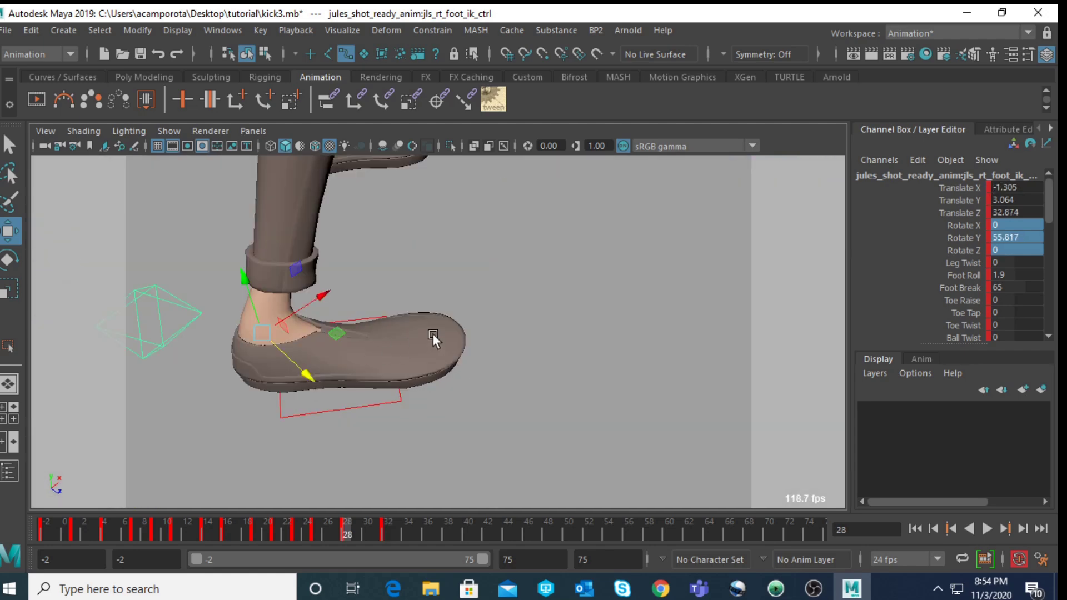
pyautogui.press('.')
pyautogui.keyDown('alt'); pyautogui.moveTo(422, 342); pyautogui.dragTo(389, 362); pyautogui.keyUp('alt')
pyautogui.press(',')
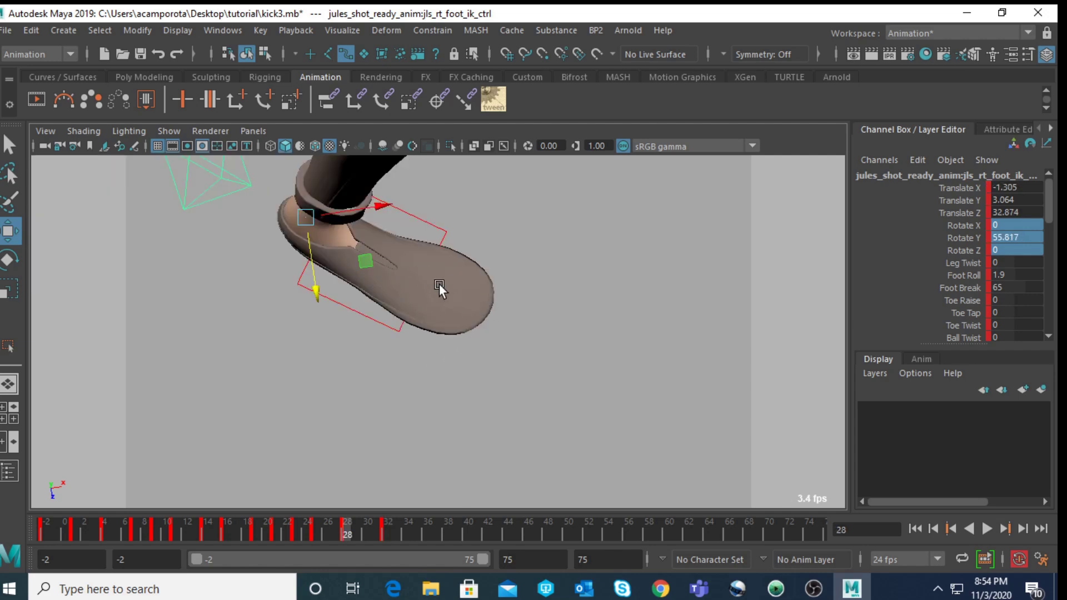
pyautogui.press('.')
pyautogui.press(',')
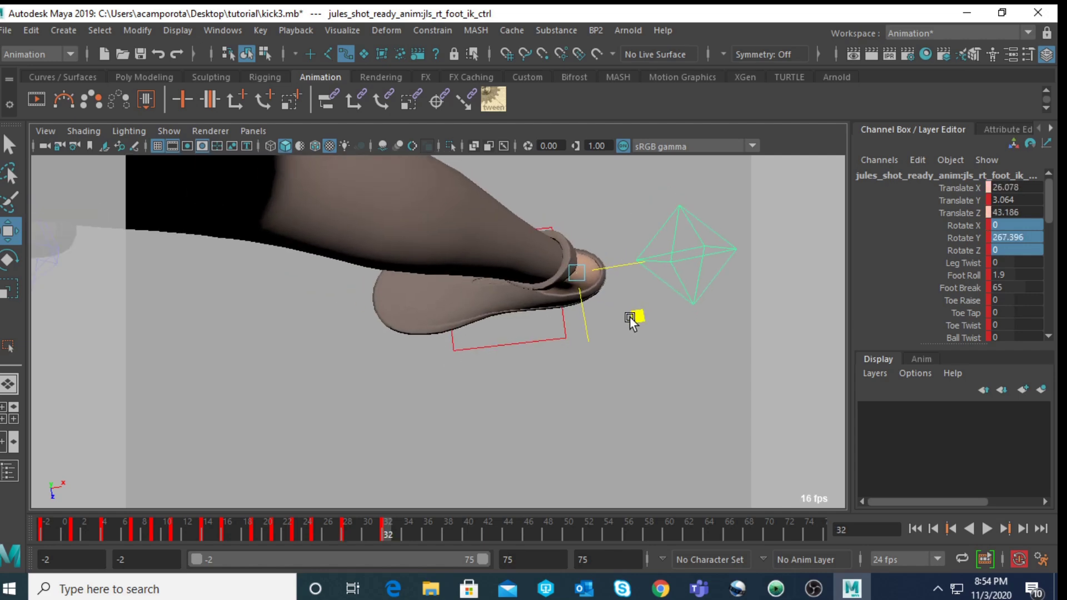
pyautogui.press('.')
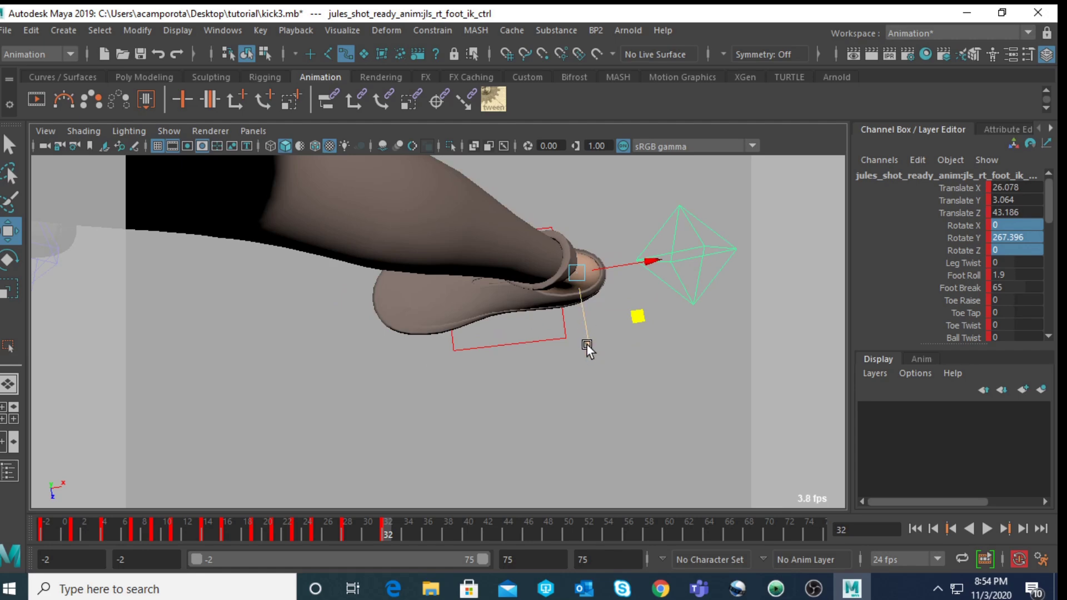
pyautogui.keyDown('alt'); pyautogui.moveTo(586, 350); pyautogui.dragTo(576, 336); pyautogui.keyUp('alt')
pyautogui.scroll(-3, 576, 336)
pyautogui.press('space')
pyautogui.press('space')
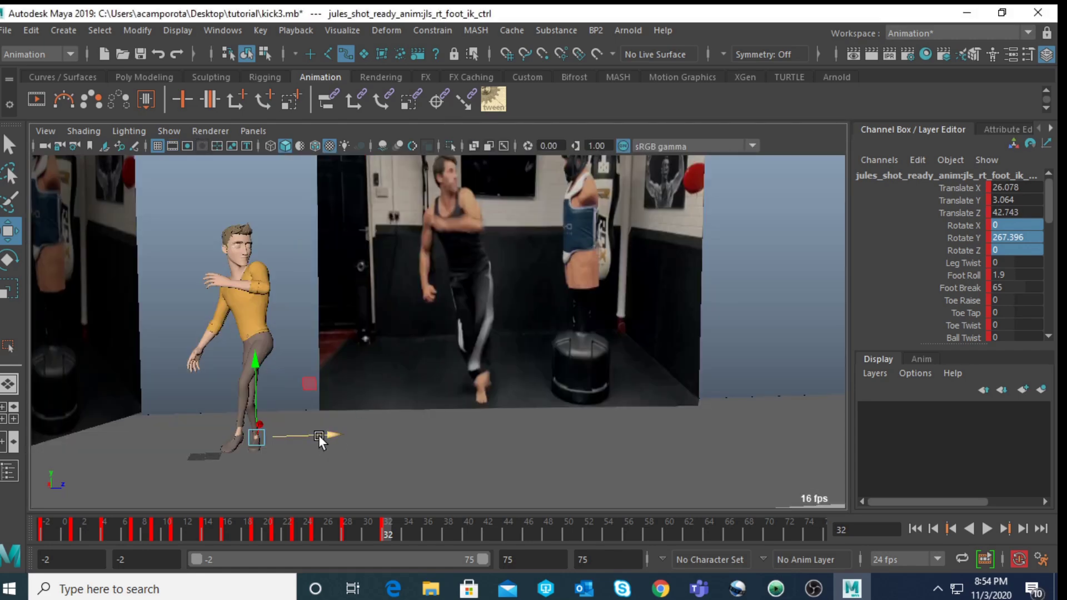
# - Move the left foot IK control forward to Translate Z about 48.2 at frame 32
pyautogui.press('space')
pyautogui.scroll(-5, 639, 220)
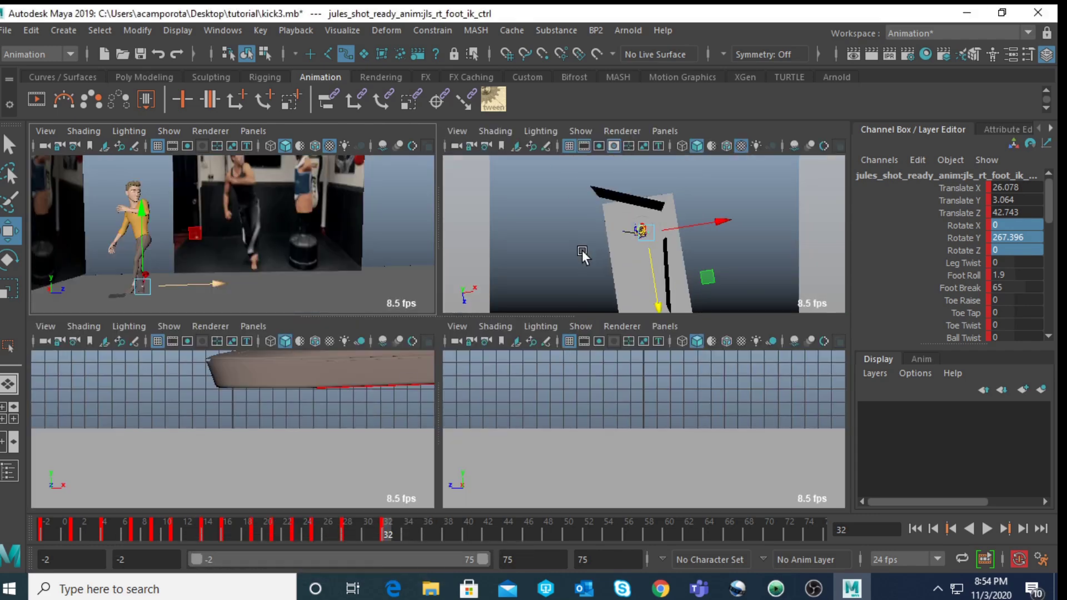
pyautogui.scroll(5, 639, 220)
pyautogui.click(614, 236)
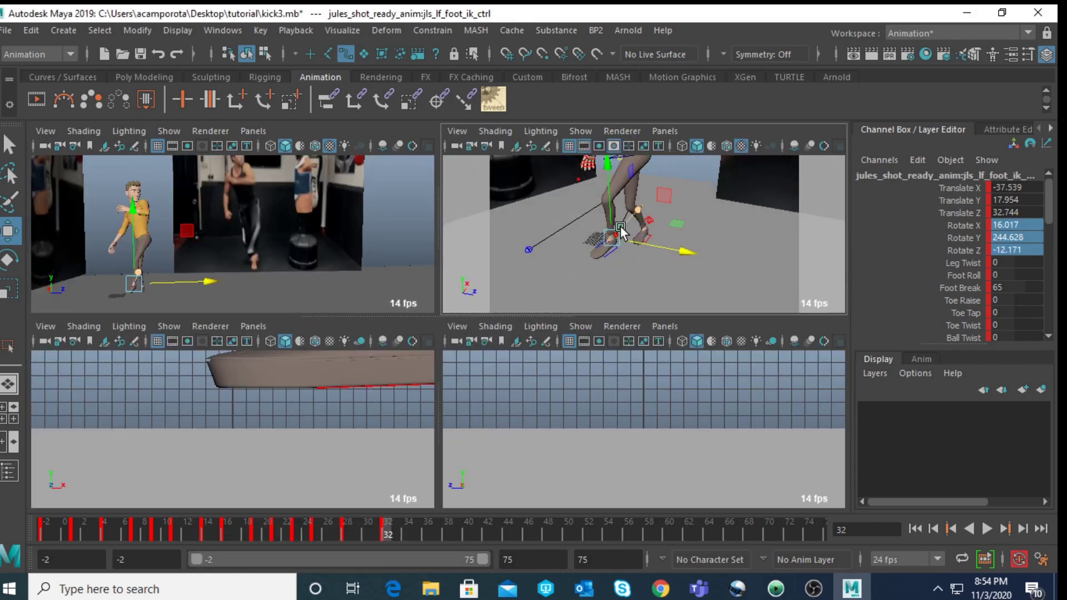
pyautogui.press('space')
pyautogui.moveTo(313, 431); pyautogui.dragTo(338, 436)
pyautogui.moveTo(387, 526)
pyautogui.mouseDown()
pyautogui.moveTo(535, 532)
pyautogui.moveTo(418, 506)
pyautogui.moveTo(339, 510)
pyautogui.moveTo(546, 528)
pyautogui.moveTo(388, 509)
pyautogui.mouseUp()
# - Select the left leg control around the left foot and bring up its Fk Ik Blend and Snap IK/FK attributes
pyautogui.press('space')
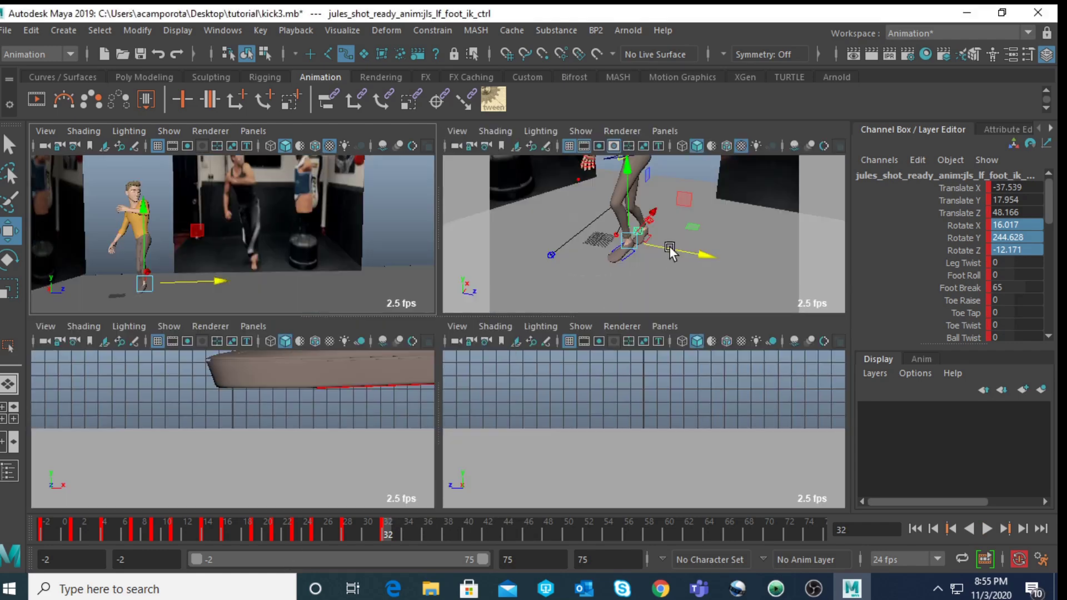
pyautogui.press('space')
pyautogui.moveTo(334, 282)
pyautogui.keyDown('alt'); pyautogui.mouseDown()
pyautogui.moveTo(369, 282)
pyautogui.moveTo(354, 279)
pyautogui.mouseUp(); pyautogui.keyUp('alt')
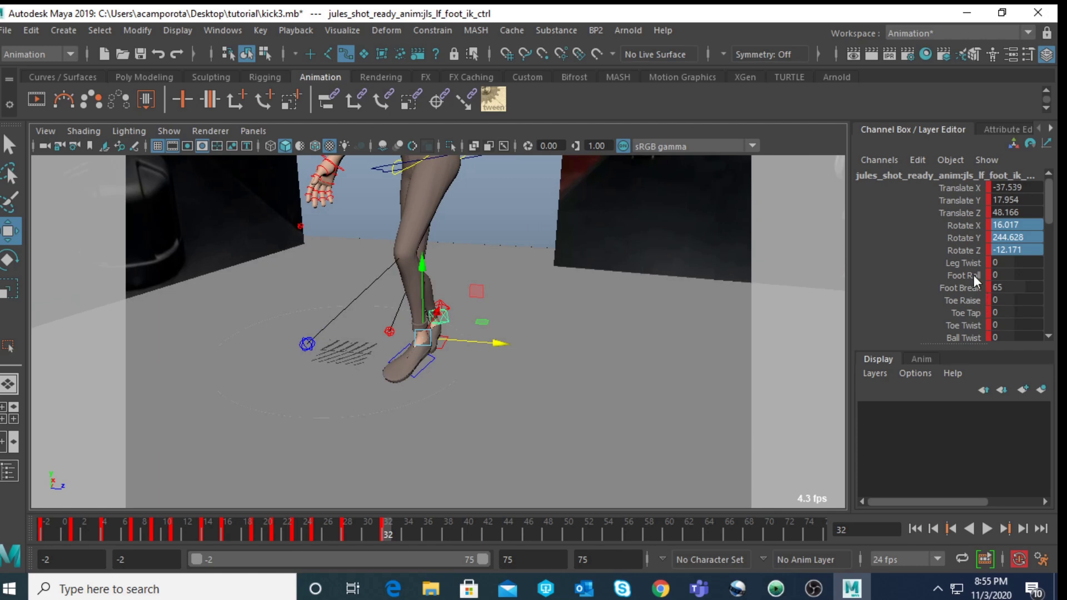
pyautogui.scroll(-5, 968, 282)
pyautogui.click(451, 363)
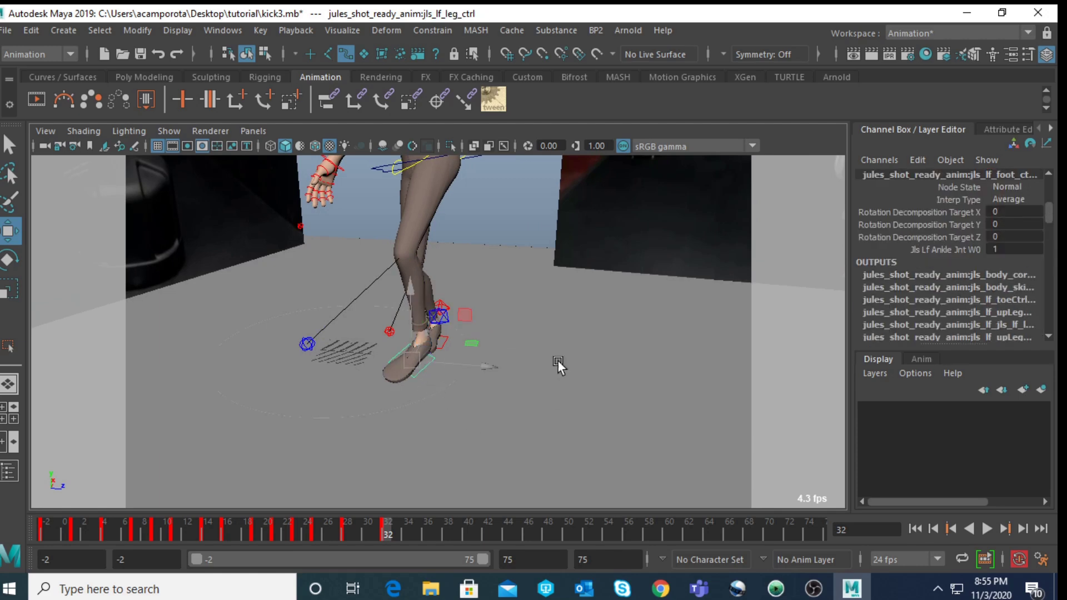
pyautogui.scroll(5, 950, 255)
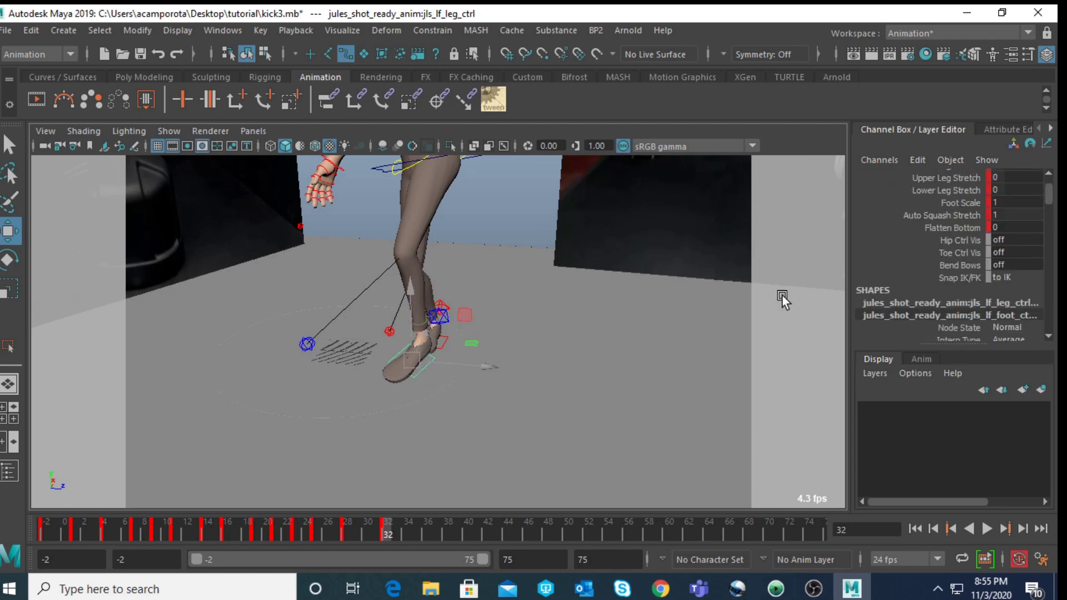
pyautogui.scroll(2, 917, 273)
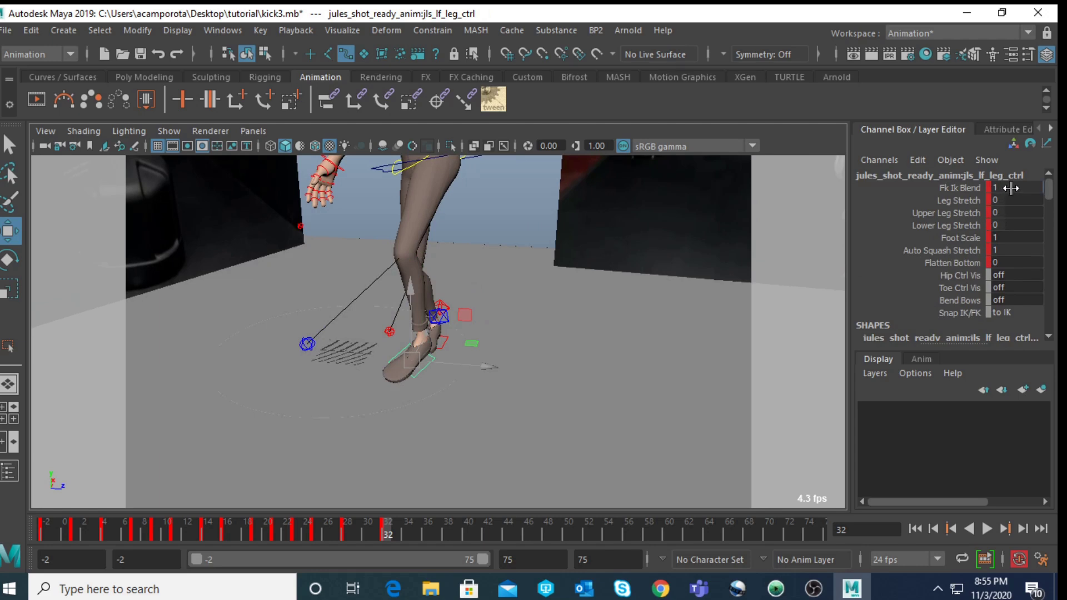
# - Try switching the left leg to FK by setting its Fk Ik Blend to 0
pyautogui.doubleClick(1012, 189)
pyautogui.write('0')
pyautogui.press('Return')
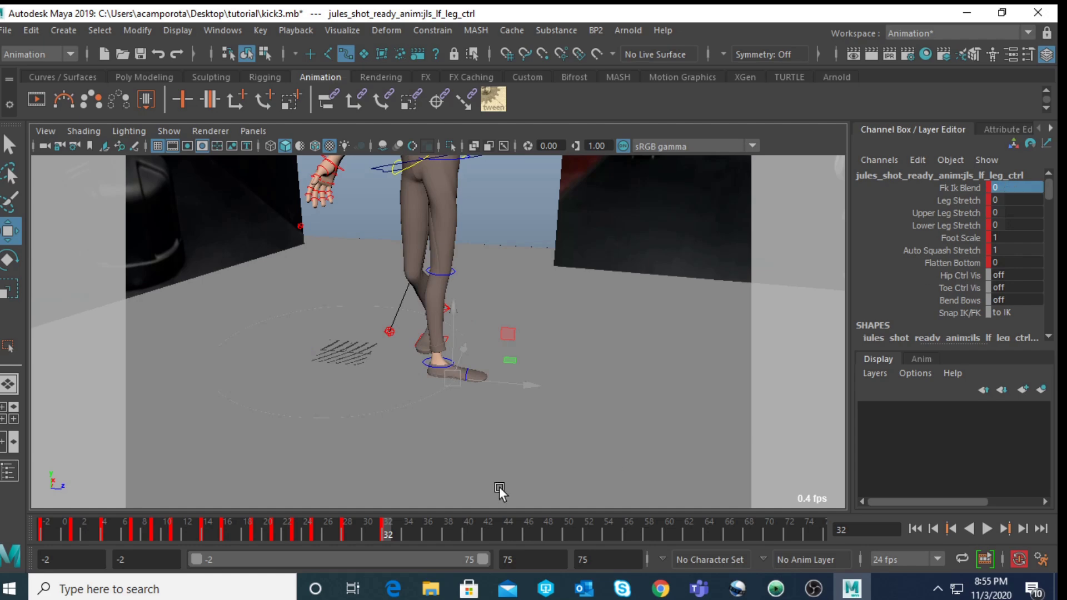
pyautogui.hotkey('ctrl', 'z')
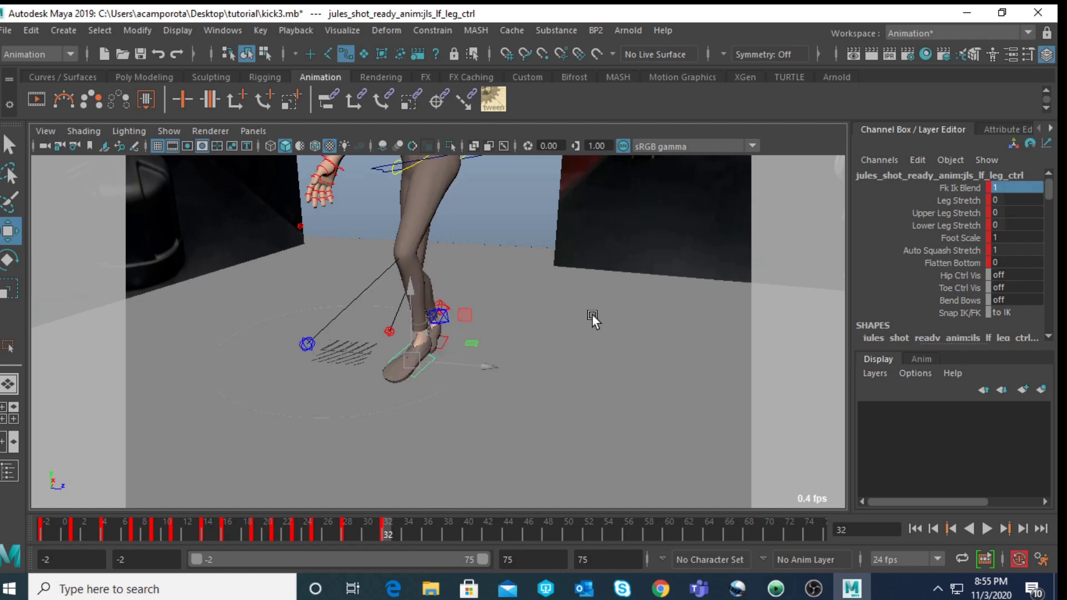
# - Snap the left leg from IK to FK by setting its Snap IK/FK attribute to "to FK"
pyautogui.scroll(-6, 589, 316)
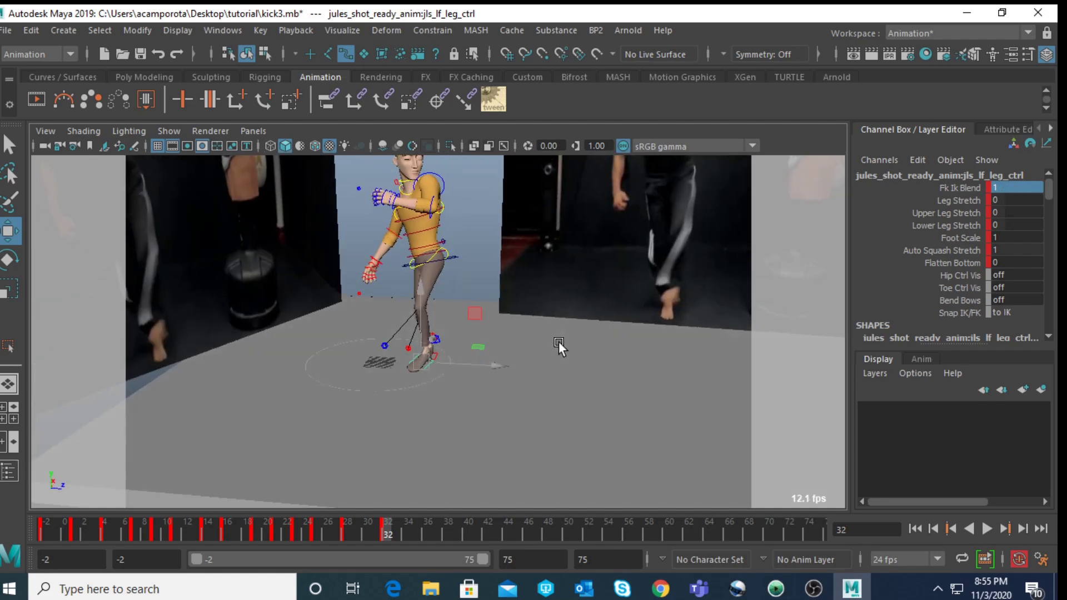
pyautogui.scroll(5, 559, 342)
pyautogui.scroll(-5, 558, 341)
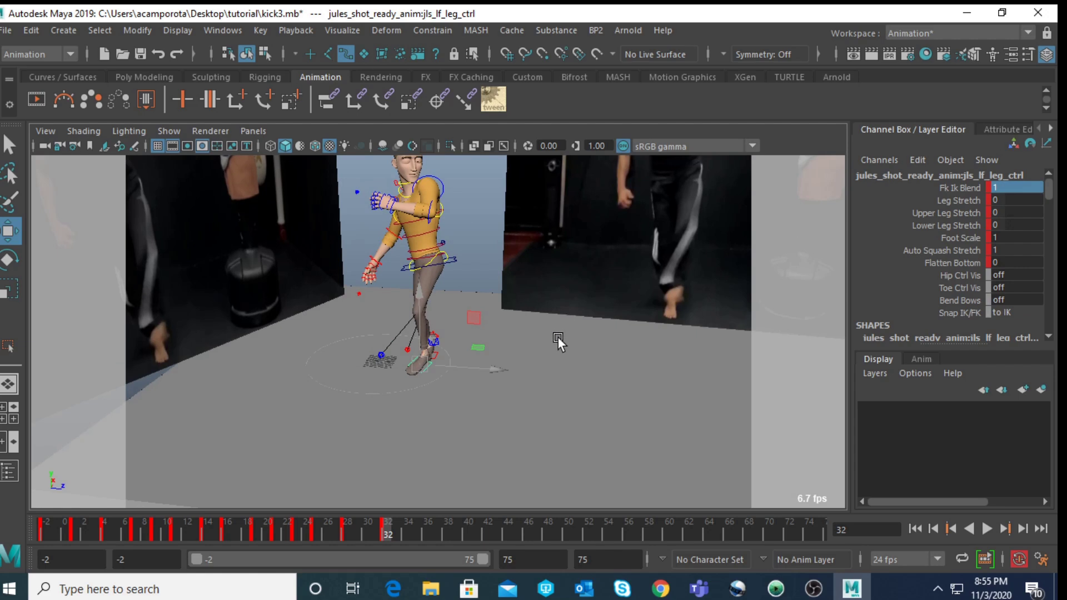
pyautogui.scroll(2, 559, 339)
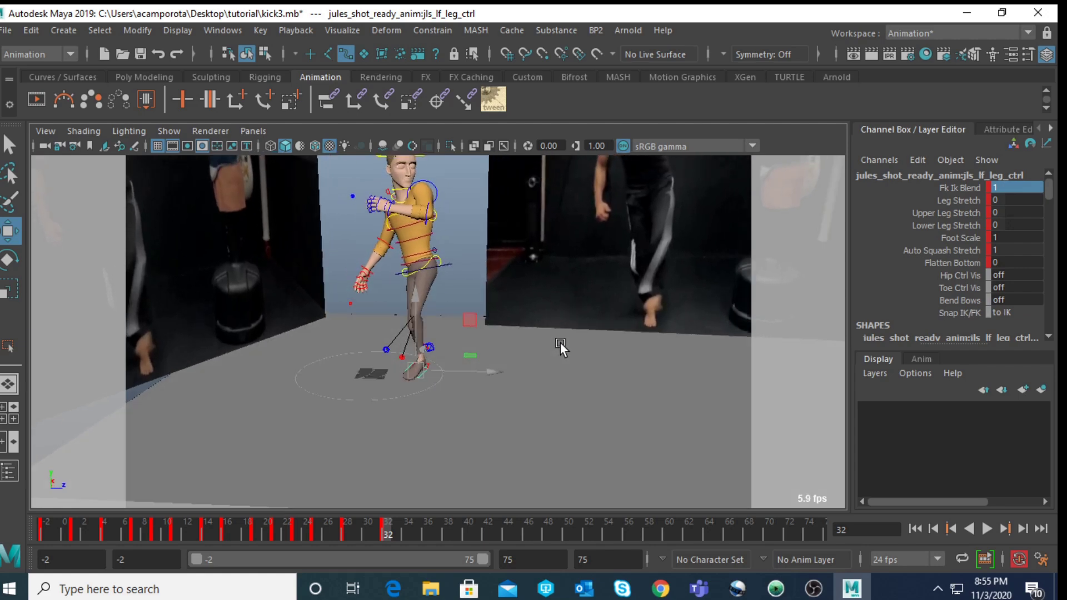
pyautogui.click(1013, 313)
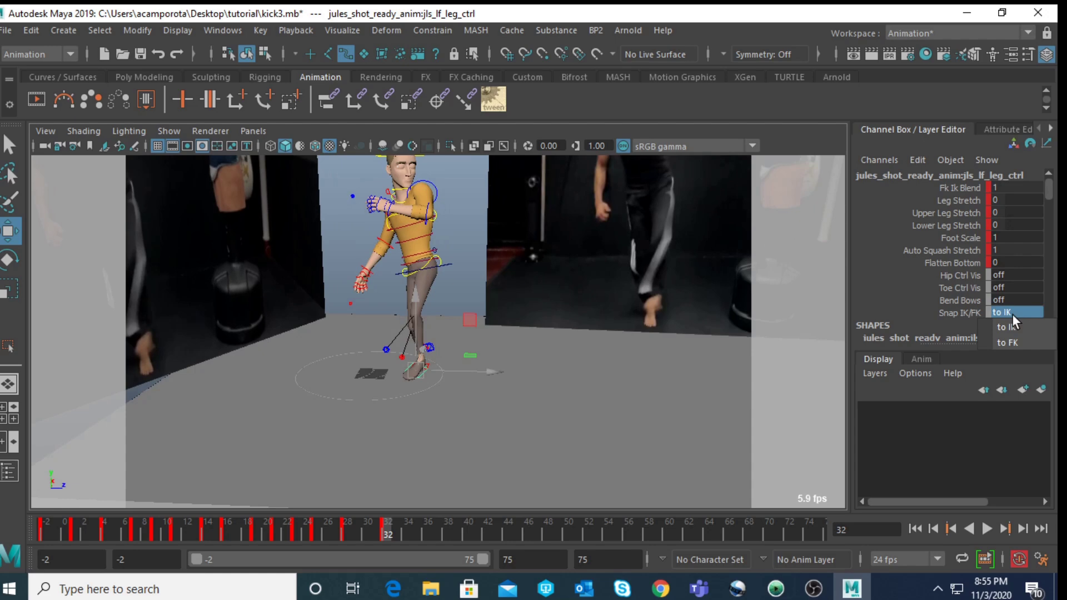
pyautogui.click(1015, 343)
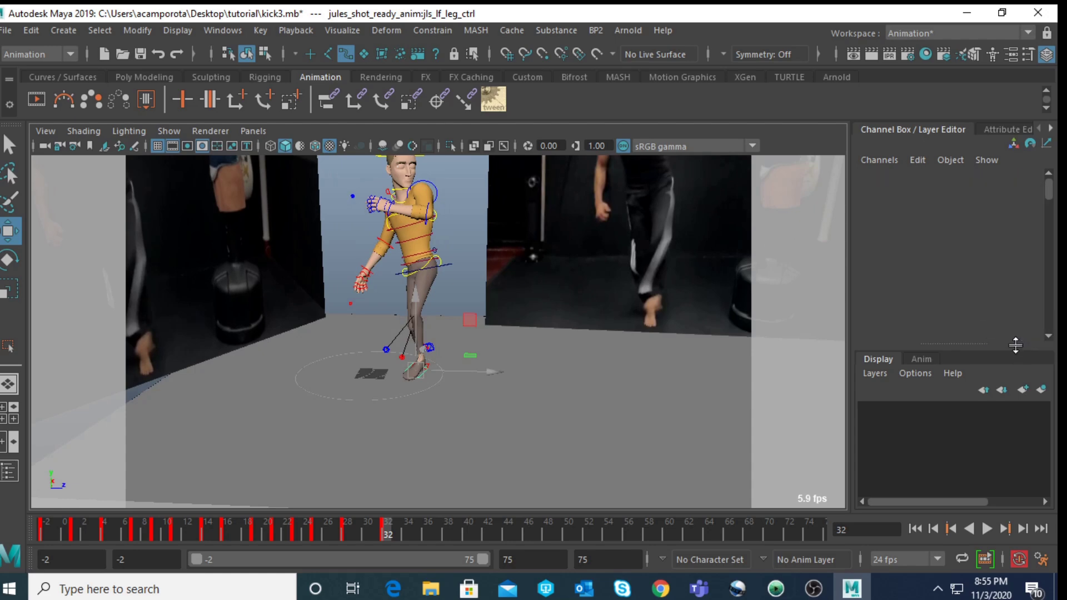
pyautogui.scroll(2, 313, 338)
pyautogui.keyDown('alt'); pyautogui.moveTo(314, 338); pyautogui.dragTo(359, 322); pyautogui.keyUp('alt')
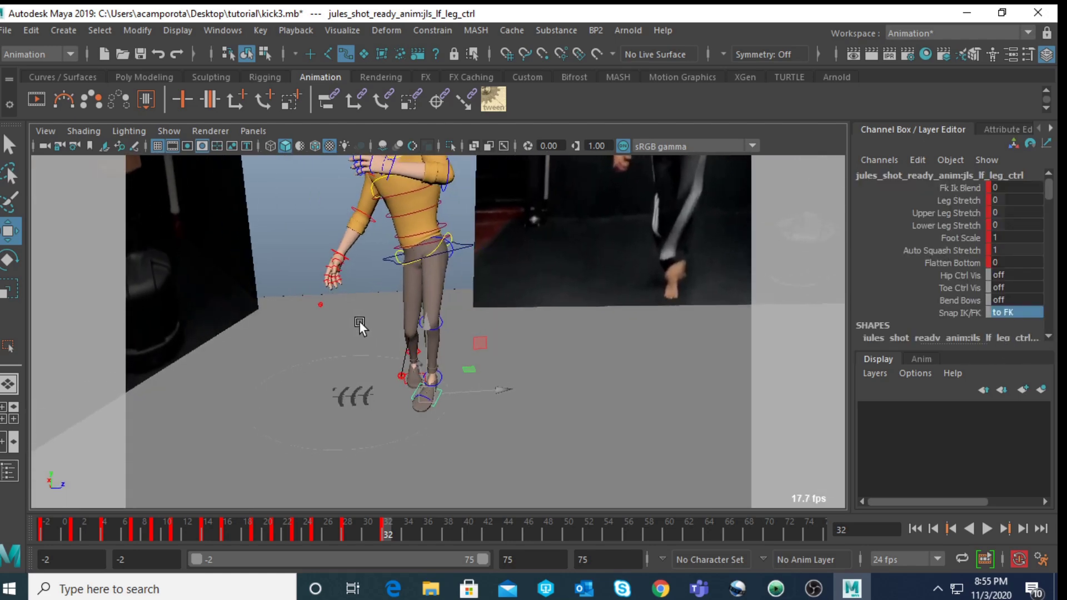
# - Set Follow Align to 0 on the left upper leg FK control
pyautogui.click(453, 246)
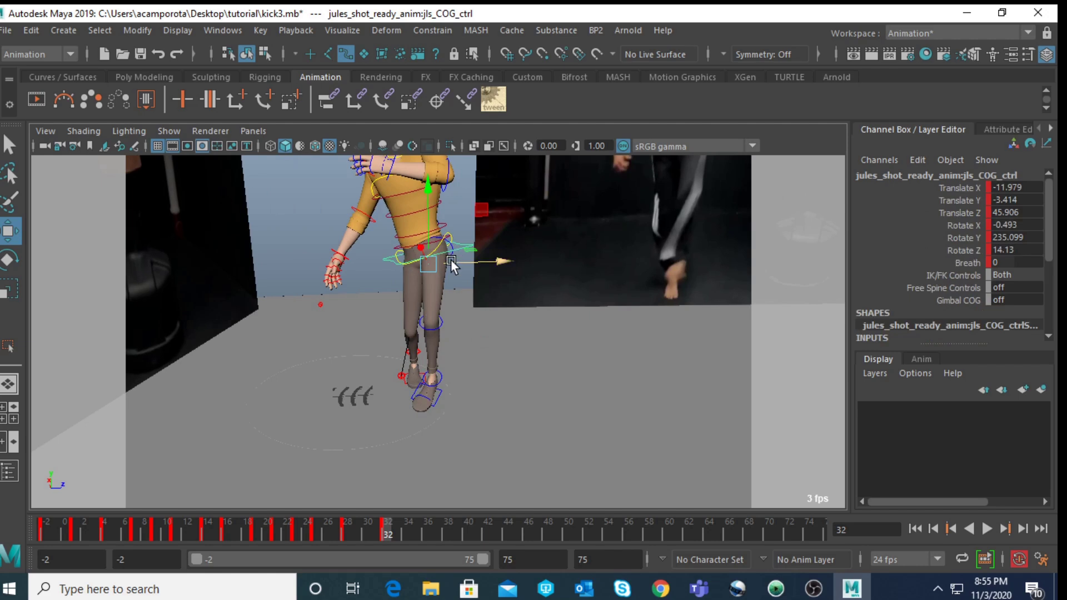
pyautogui.press('q')
pyautogui.click(451, 258)
pyautogui.doubleClick(1009, 225)
pyautogui.press('Return')
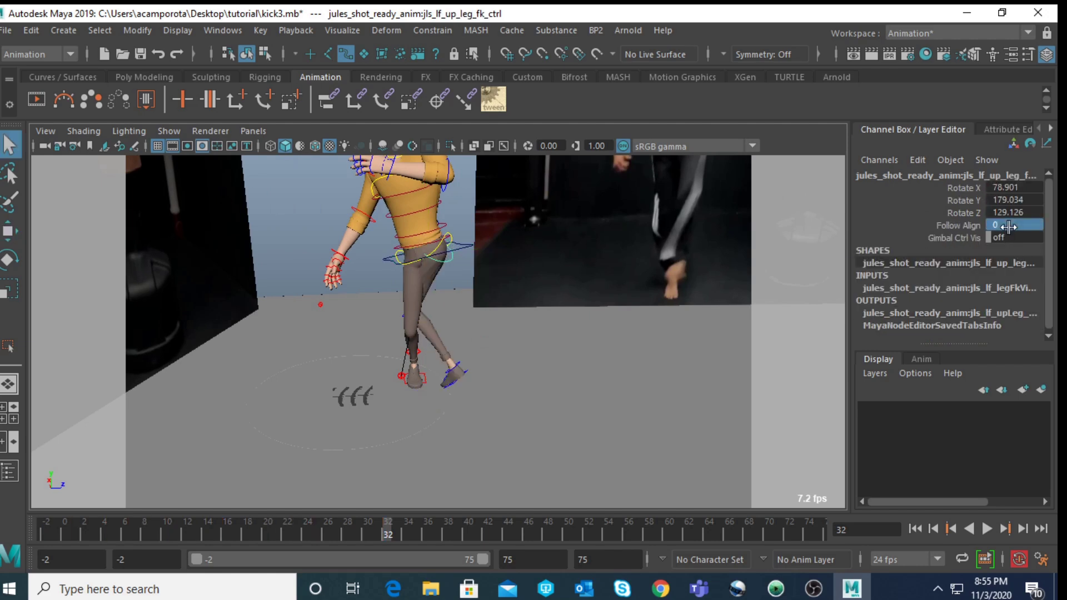
# - Rotate the left upper leg FK control to swing the leg back beneath the hips
pyautogui.press('e')
pyautogui.moveTo(446, 290); pyautogui.dragTo(489, 257)
pyautogui.press('q')
pyautogui.click(470, 248)
pyautogui.press('e')
pyautogui.hotkey('ctrl', 'z')
pyautogui.press('q')
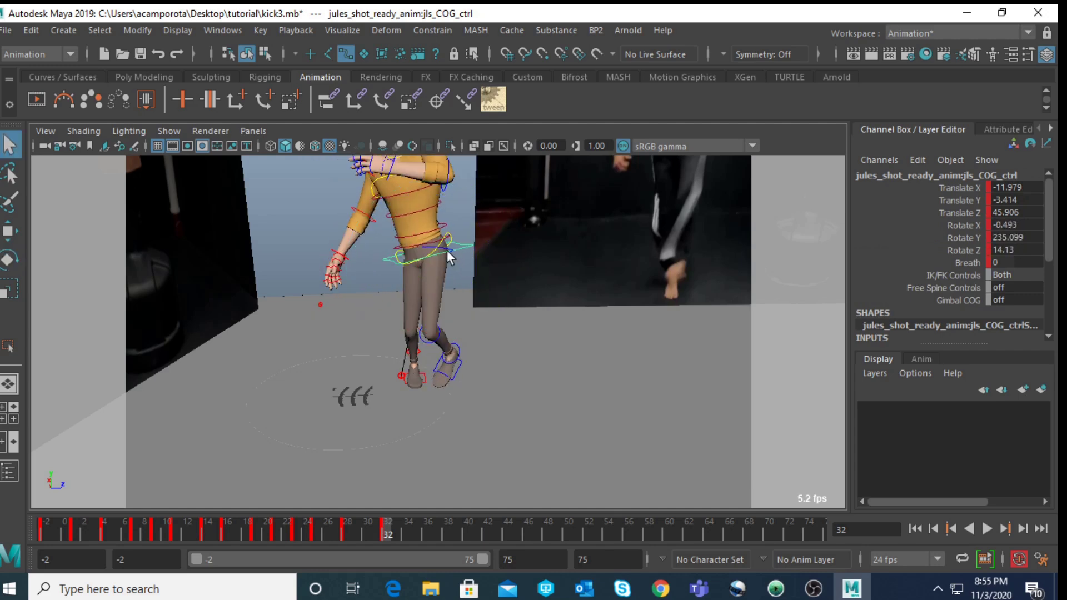
# - Rotate the left upper leg FK control further inward so the left foot comes closer to the right foot
pyautogui.press('e')
pyautogui.press('q')
pyautogui.click(444, 248)
pyautogui.press('e')
pyautogui.moveTo(408, 266); pyautogui.dragTo(423, 282)
pyautogui.press('q')
# - Rotate the left knee FK control to about X -3.6, Y 1.3, Z 70.4
pyautogui.click(423, 336)
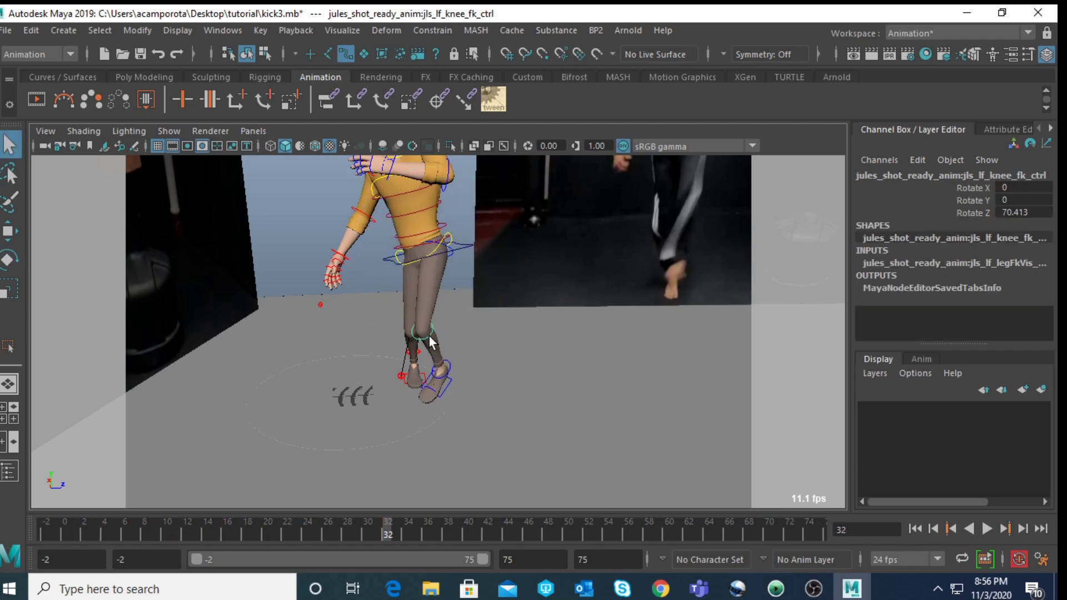
pyautogui.press('e')
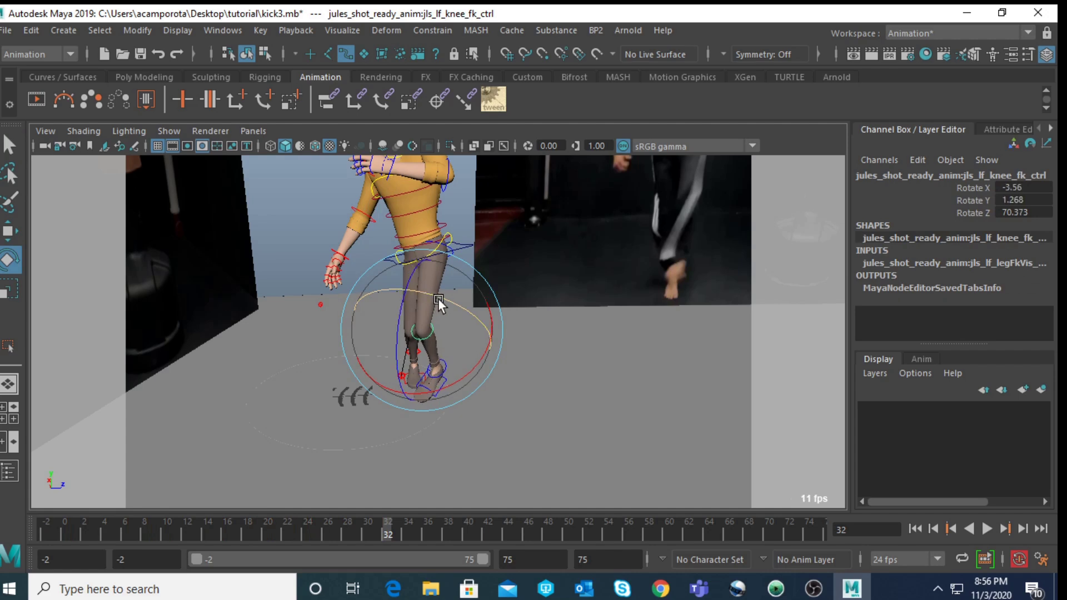
pyautogui.press('q')
pyautogui.click(438, 394)
pyautogui.click(1035, 314)
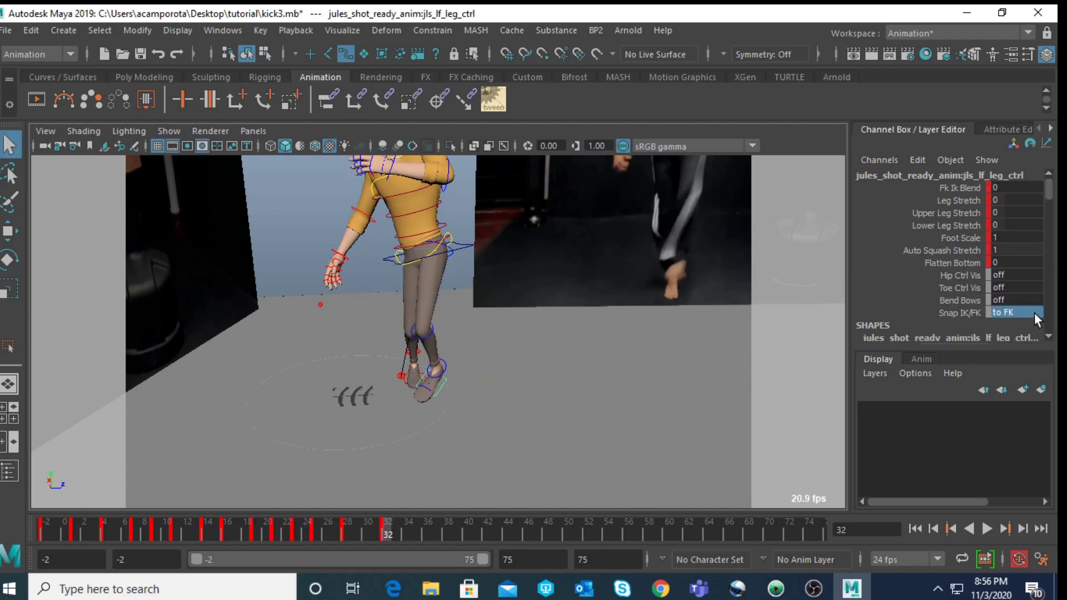
pyautogui.click(1026, 329)
pyautogui.click(444, 366)
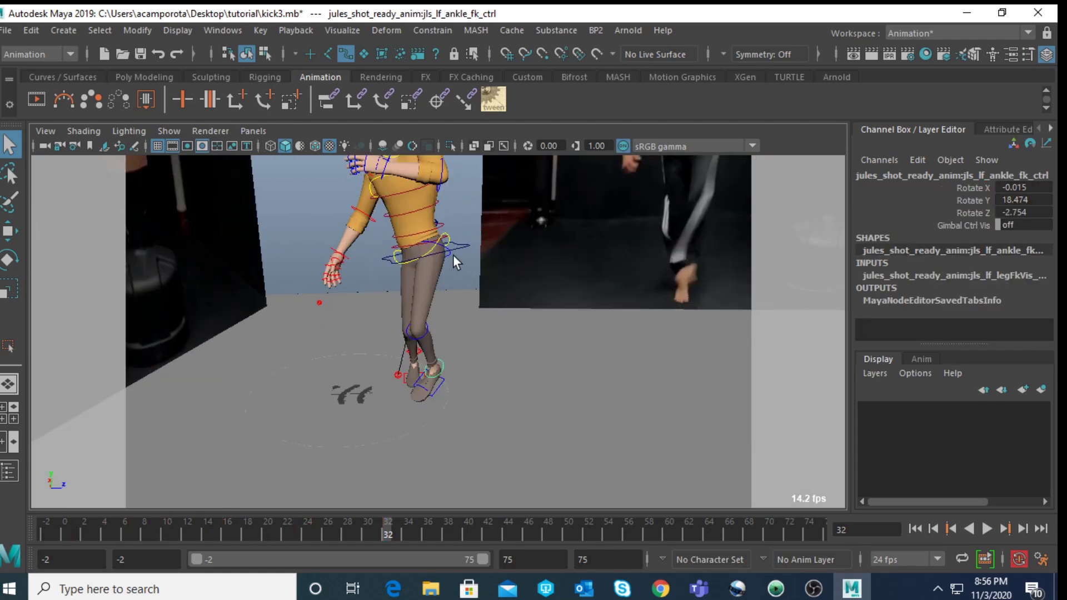
# - Rotate the left upper leg FK control to about X -21.2, Y 30.0, Z -36.4
pyautogui.click(449, 253)
pyautogui.press('e')
pyautogui.click(449, 256)
pyautogui.moveTo(456, 242); pyautogui.dragTo(478, 239)
# - Move the COG control over the supporting foot and upward, to about Translate X 10.4 and Translate Y 2.4
pyautogui.scroll(-3, 480, 250)
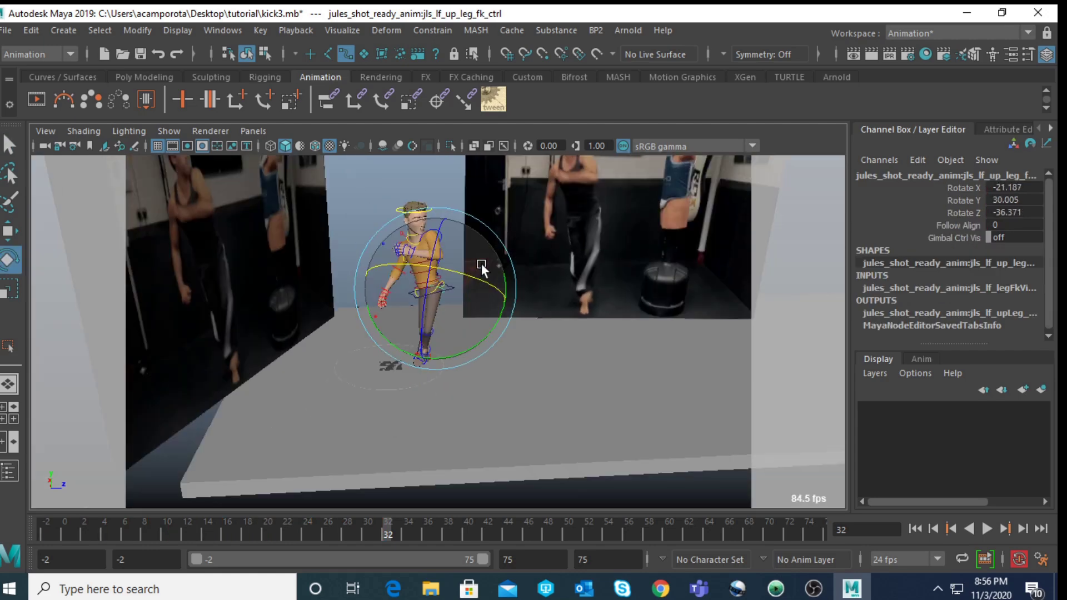
pyautogui.keyDown('alt'); pyautogui.moveTo(465, 294); pyautogui.dragTo(331, 306); pyautogui.keyUp('alt')
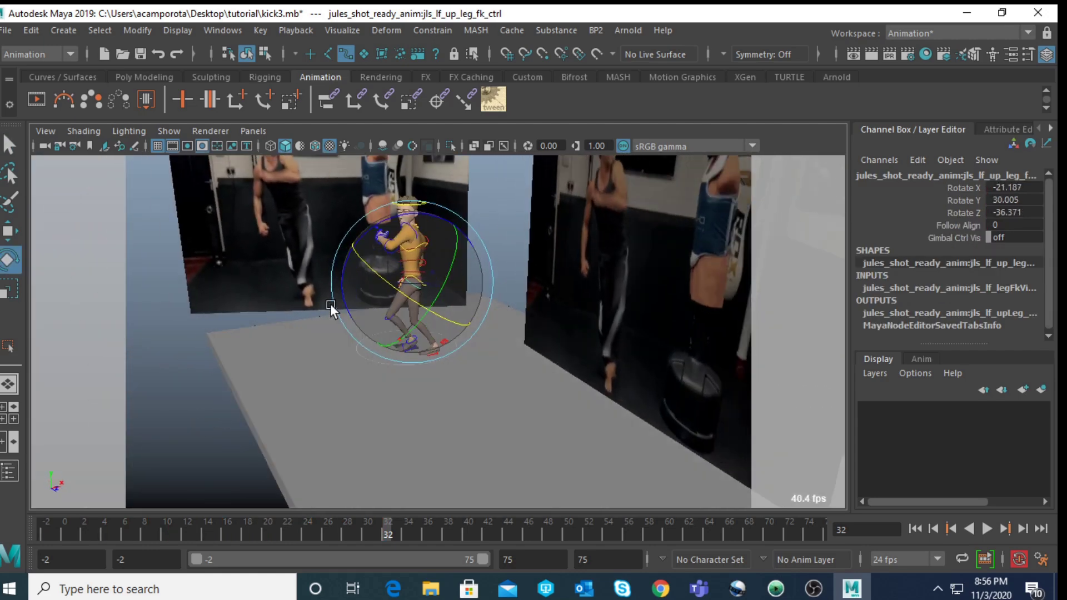
pyautogui.scroll(3, 387, 300)
pyautogui.press('q')
pyautogui.click(432, 241)
pyautogui.press('w')
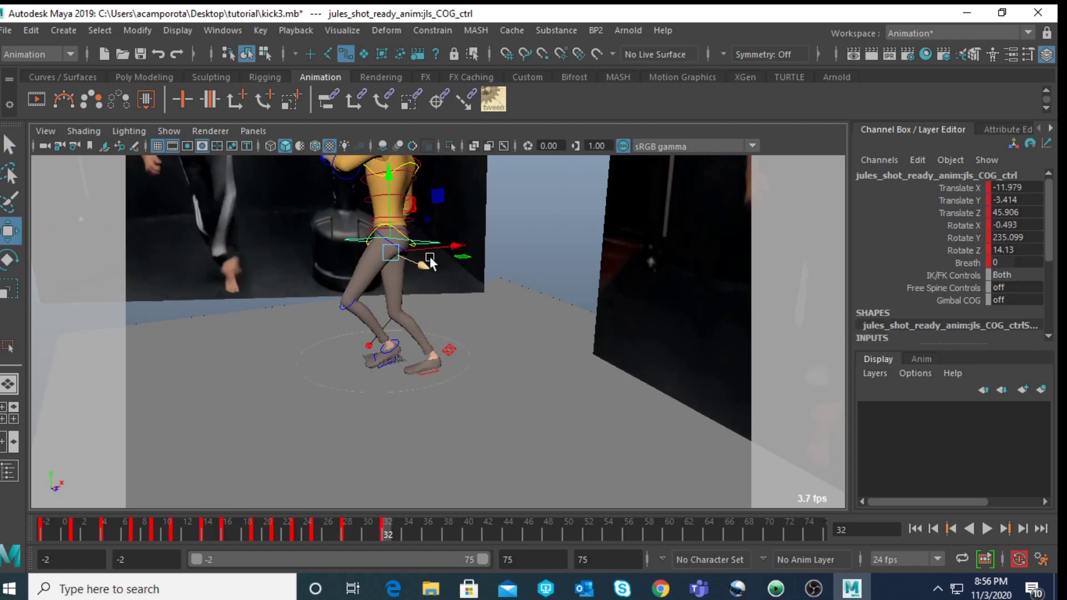
pyautogui.moveTo(464, 247); pyautogui.dragTo(424, 192)
pyautogui.keyDown('alt'); pyautogui.moveTo(396, 235); pyautogui.dragTo(497, 248); pyautogui.keyUp('alt')
pyautogui.scroll(-8, 512, 249)
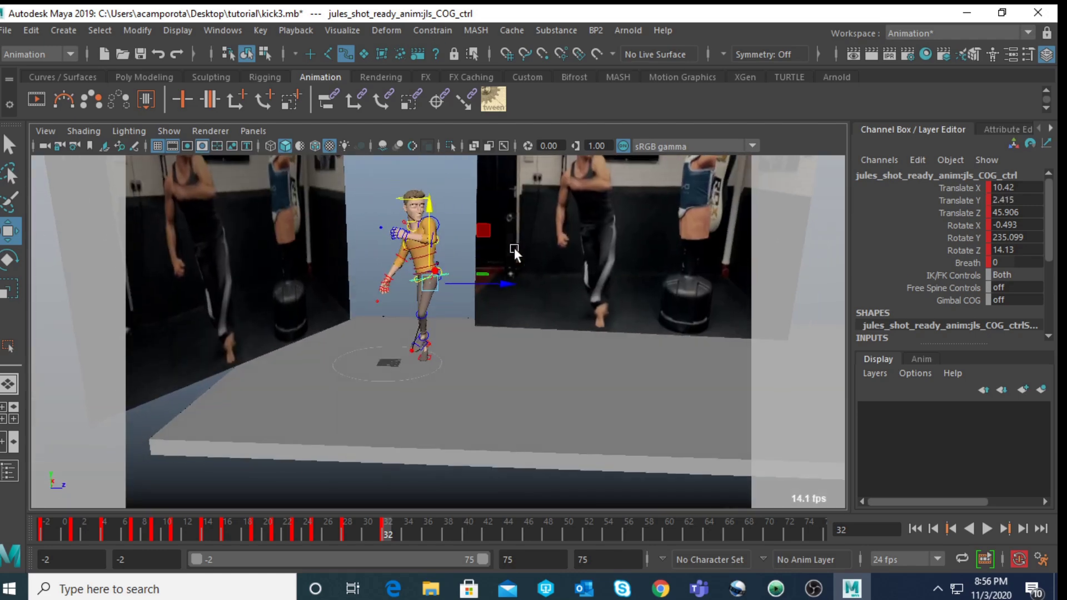
# - In the shot camera view, move the COG control back and down to about Translate Z 35.8 and Translate Y -1.3
pyautogui.press('space')
pyautogui.press('space')
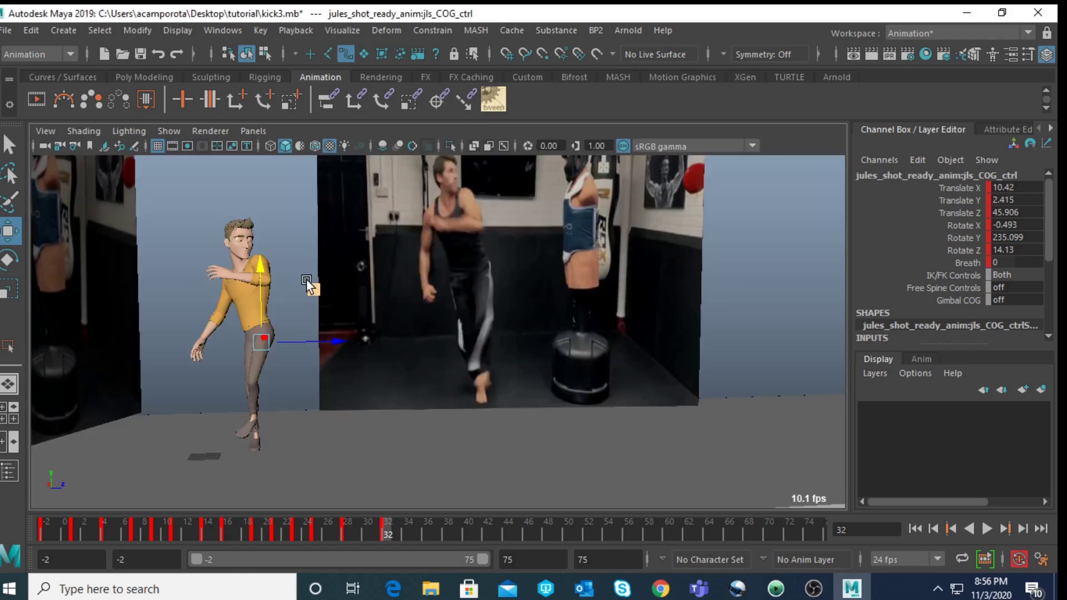
pyautogui.moveTo(326, 343); pyautogui.dragTo(305, 337)
pyautogui.moveTo(250, 296); pyautogui.dragTo(248, 300)
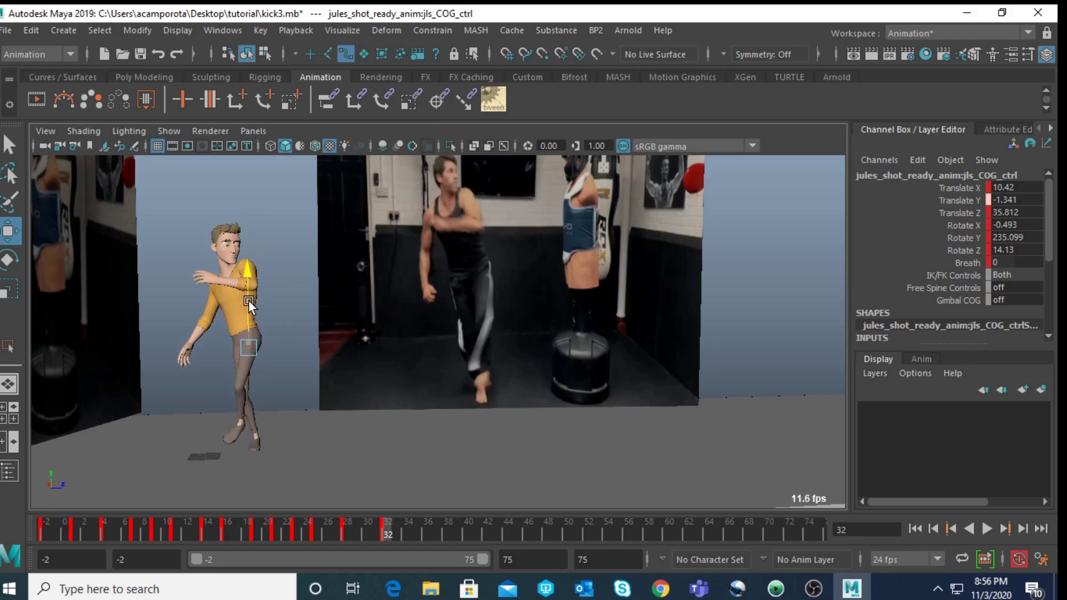
# - Rotate the COG control to about X 14.7, Y 243.4, Z 8.3 to match the reference body lean
pyautogui.press('e')
pyautogui.moveTo(198, 327); pyautogui.dragTo(276, 352)
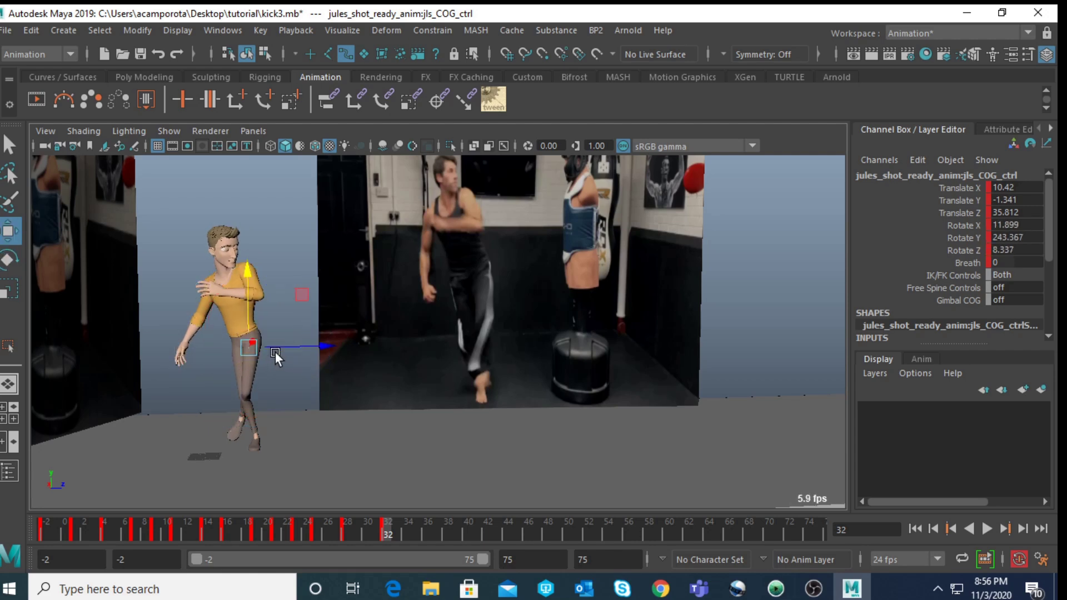
pyautogui.moveTo(215, 329); pyautogui.dragTo(207, 331)
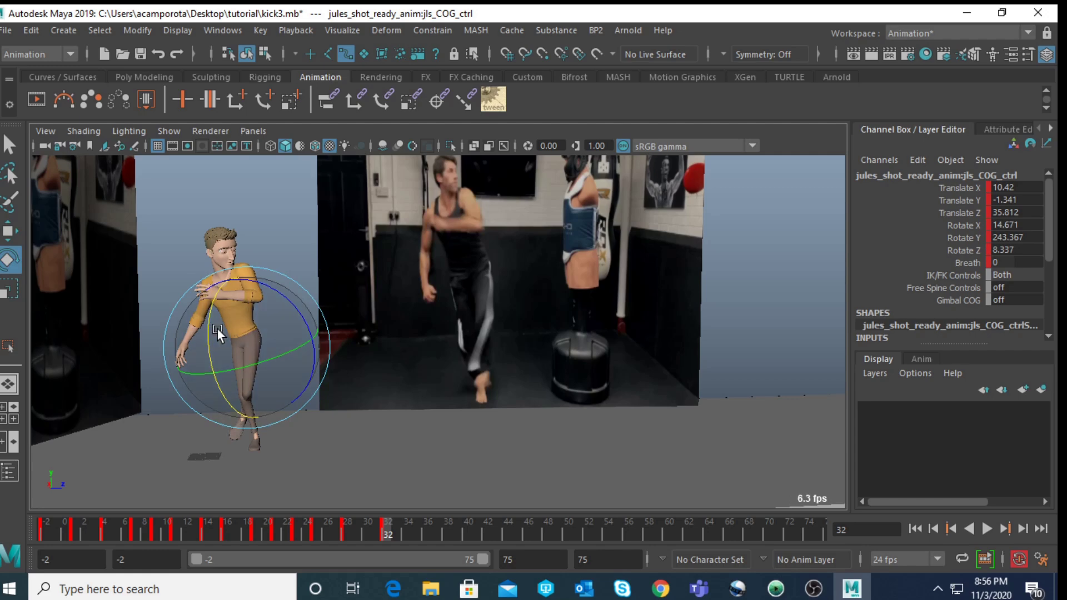
# - Rotate the left upper leg FK control to about X -28.3, Y 28.2, Z -47.9, judging it in the shot camera view
pyautogui.press('space')
pyautogui.press('f')
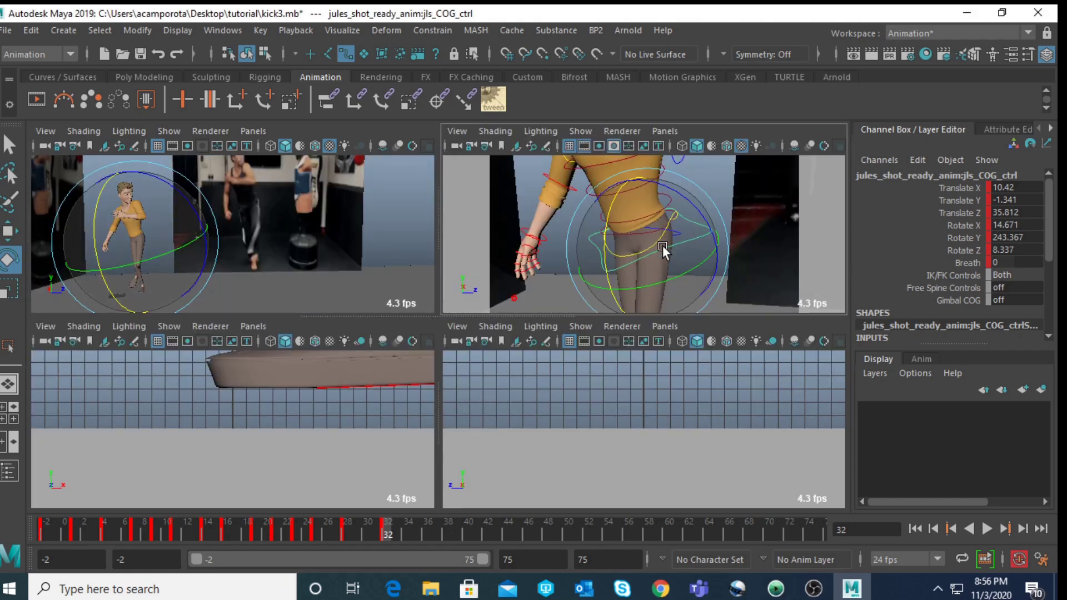
pyautogui.click(702, 230)
pyautogui.click(677, 236)
pyautogui.press('space')
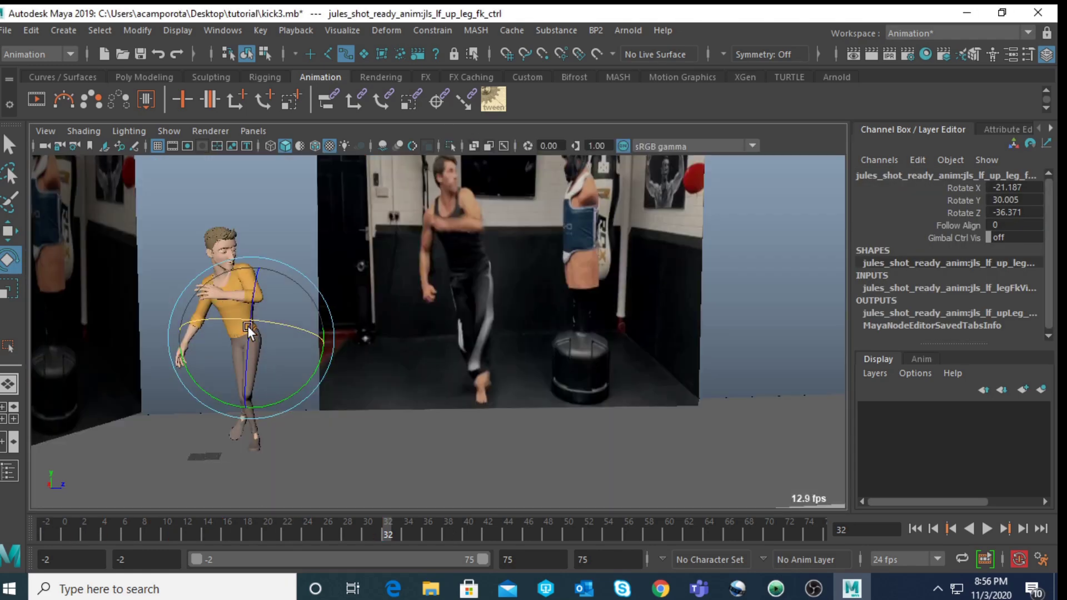
pyautogui.moveTo(252, 317); pyautogui.dragTo(275, 392)
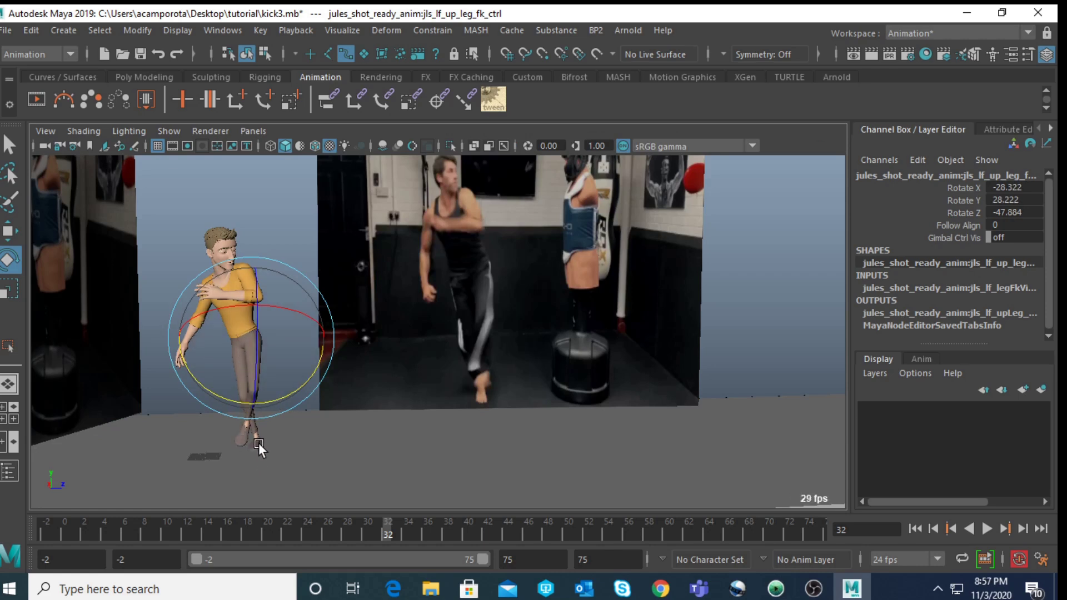
# - Rotate the left wrist FK control to about X -7.7, Y -15.8, Z 0
pyautogui.press('space')
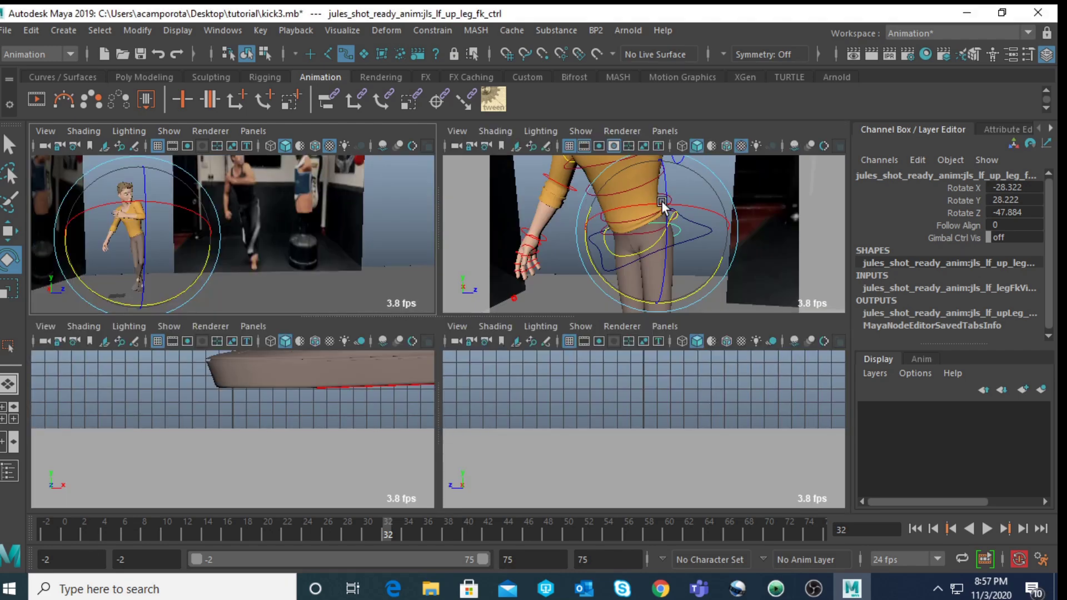
pyautogui.scroll(5, 662, 193)
pyautogui.press('q')
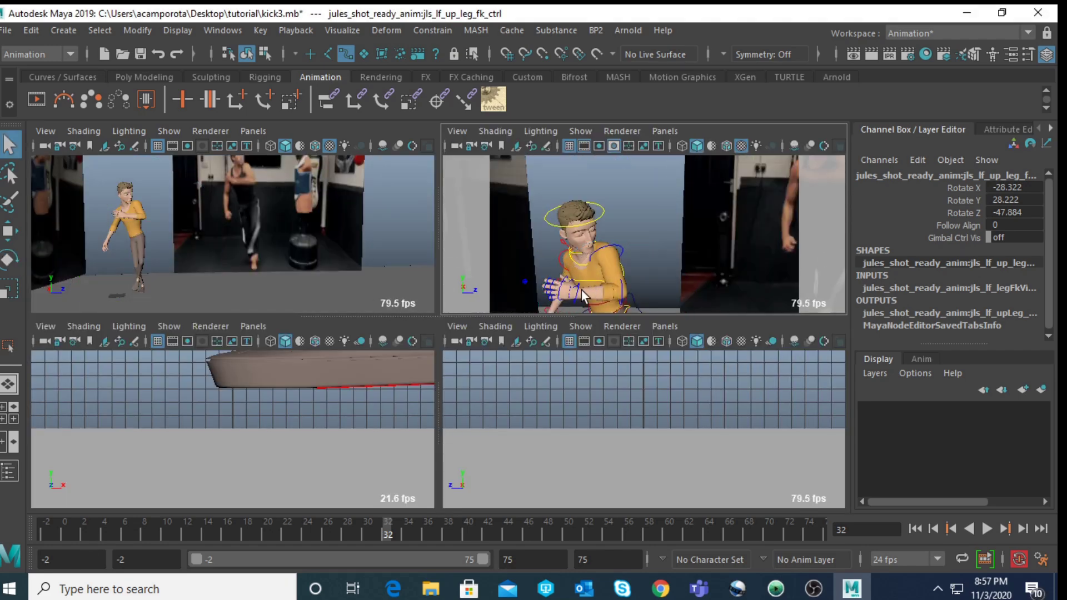
pyautogui.click(580, 299)
pyautogui.press('e')
pyautogui.press('space')
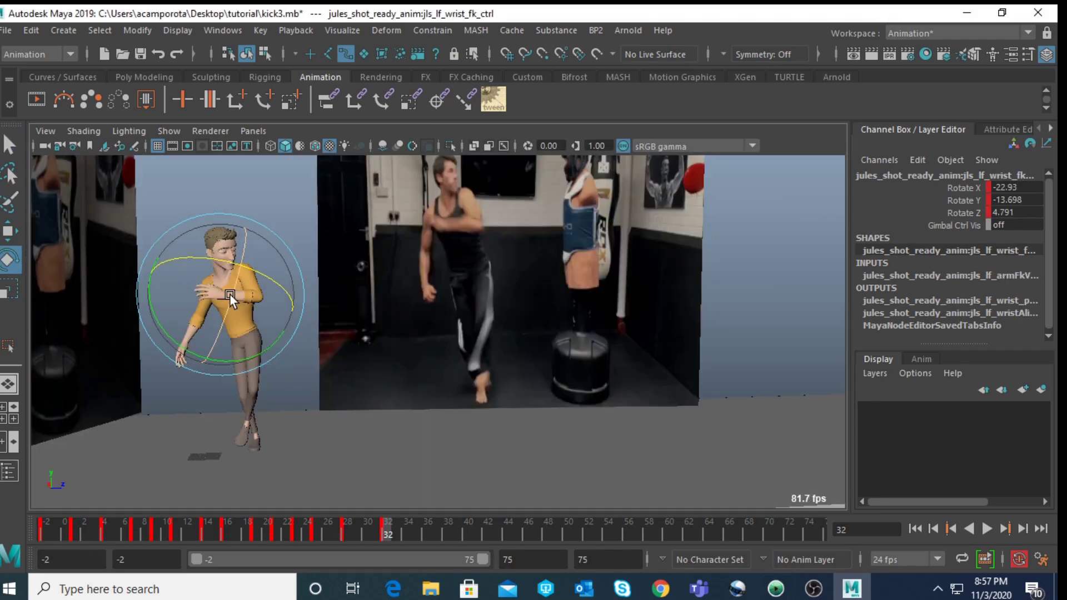
pyautogui.moveTo(236, 283); pyautogui.dragTo(268, 262)
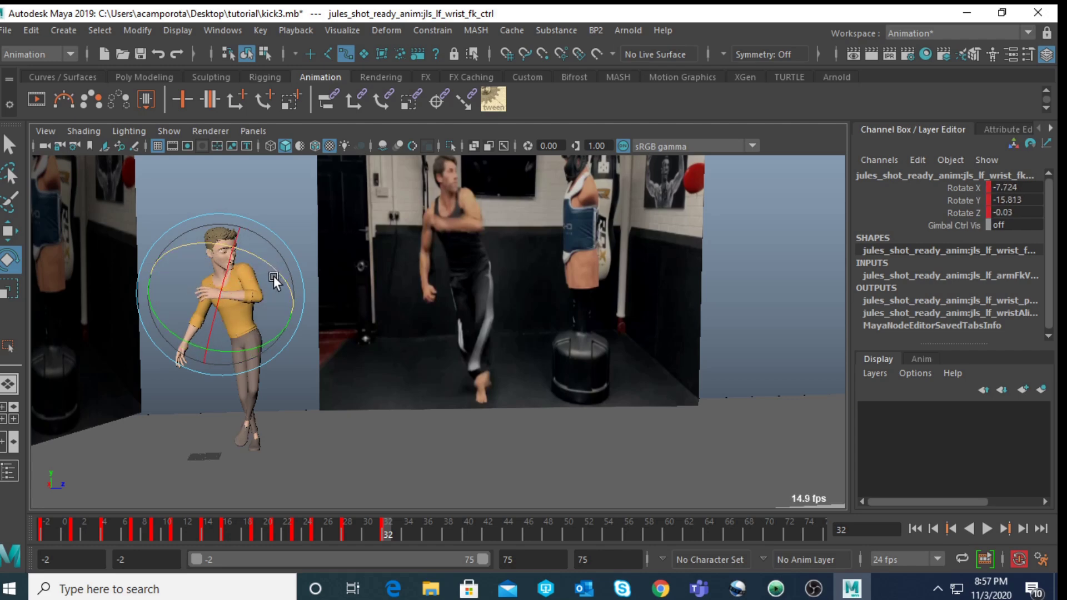
# - Frame the character's head and shoulders in the working perspective view and display it in wireframe
pyautogui.press('space')
pyautogui.click(686, 192)
pyautogui.scroll(5, 611, 244)
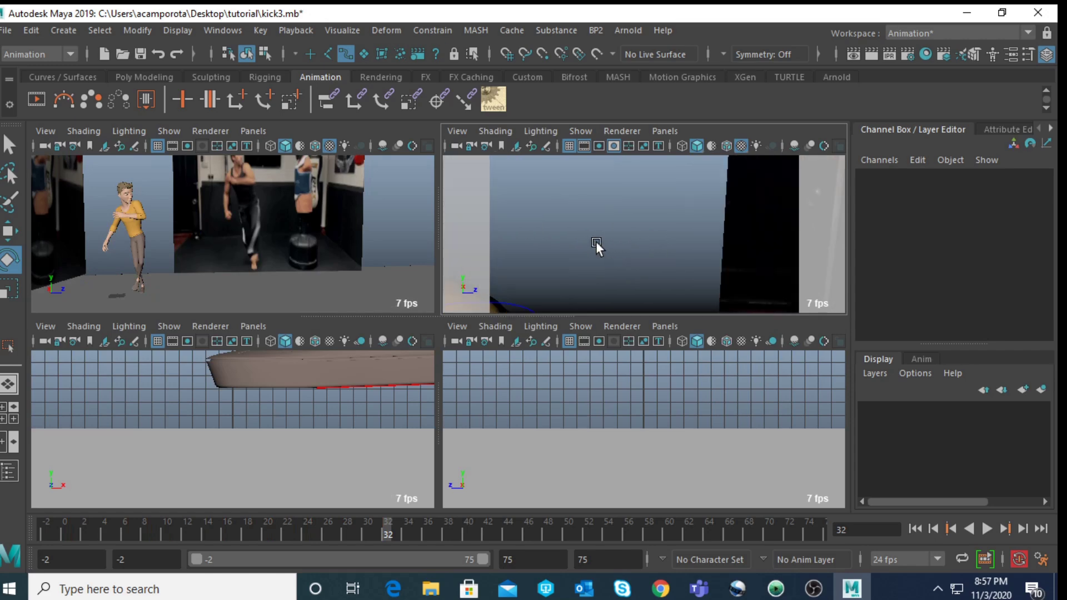
pyautogui.press('space')
pyautogui.keyDown('alt'); pyautogui.moveTo(555, 264); pyautogui.dragTo(456, 259, button='right'); pyautogui.keyUp('alt')
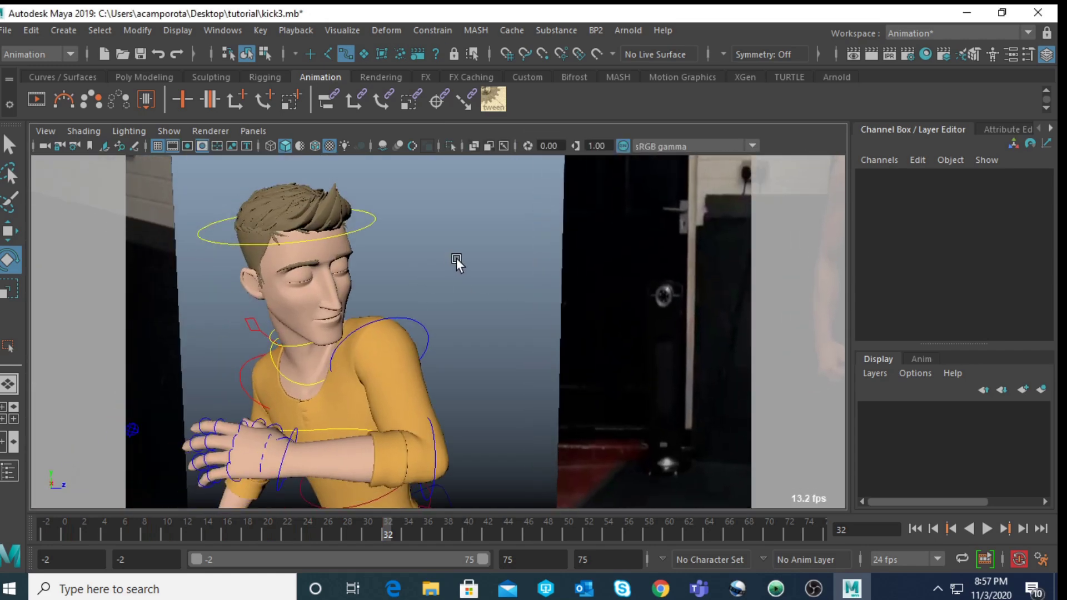
pyautogui.scroll(2, 456, 258)
pyautogui.press('4')
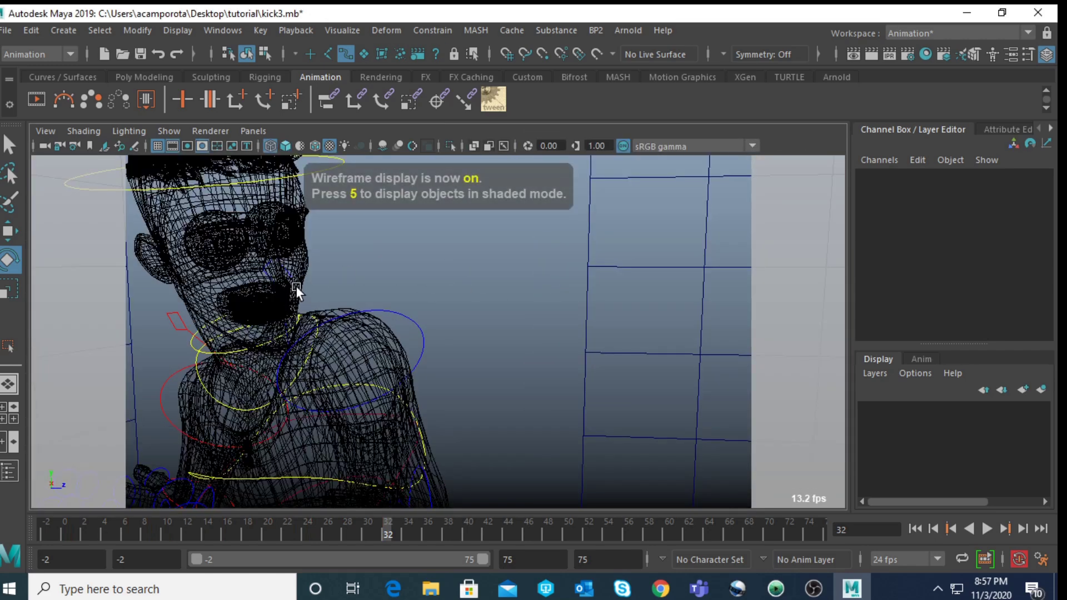
# - Rotate the left clavicle control to about X -3.5, Y 7.6, Z 26.9 in the shot camera view
pyautogui.click(324, 301)
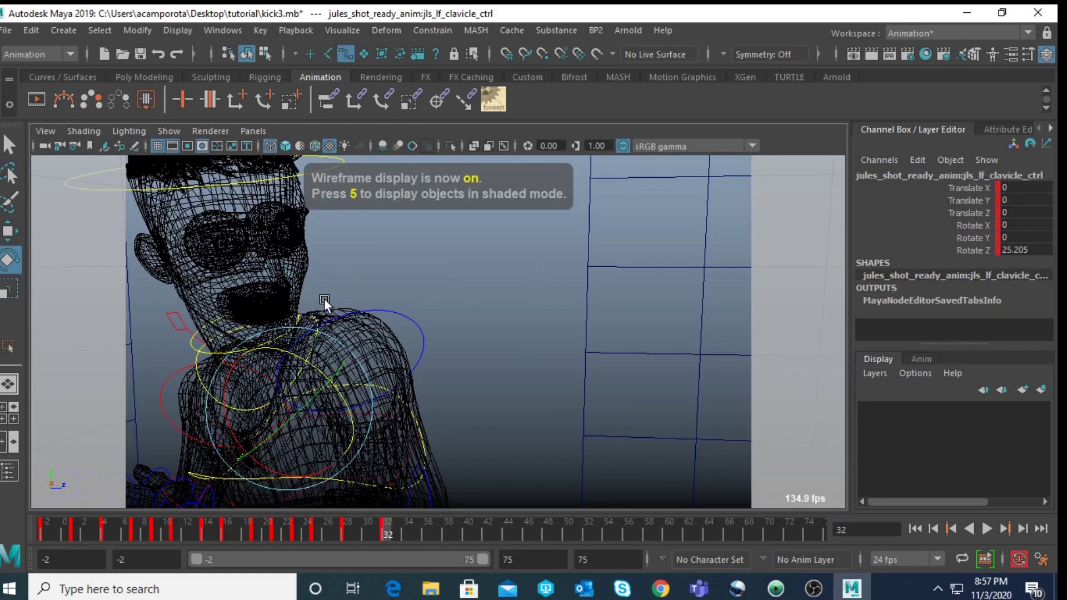
pyautogui.click(322, 279)
pyautogui.hotkey('ctrl', 'z')
pyautogui.press('space')
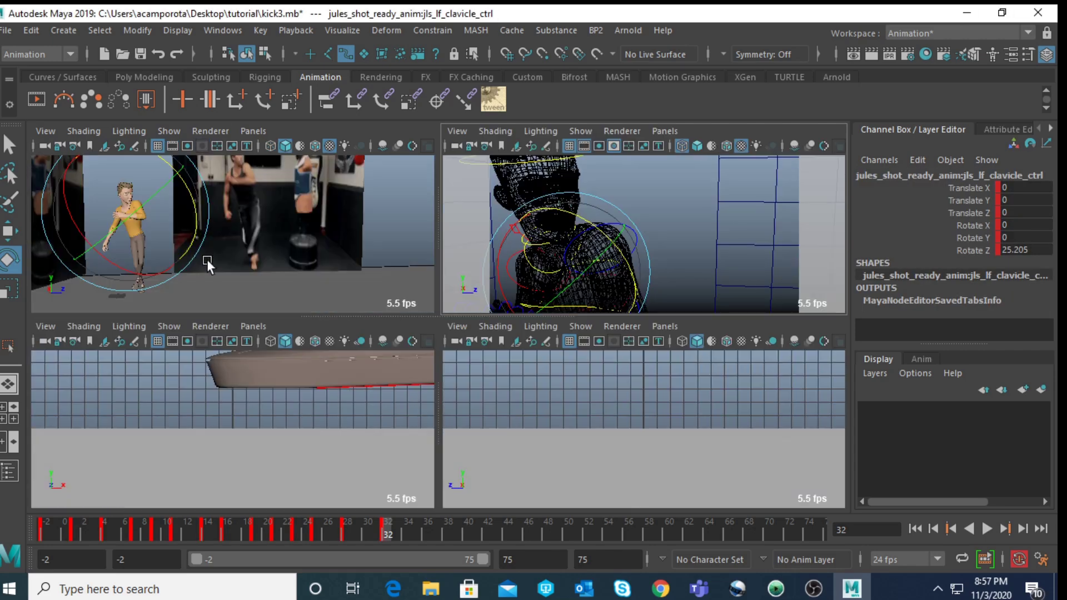
pyautogui.press('space')
pyautogui.moveTo(255, 271); pyautogui.dragTo(289, 251)
# - Select the left upper arm FK control and rotate it to match the reference arm in the shot camera view
pyautogui.press('space')
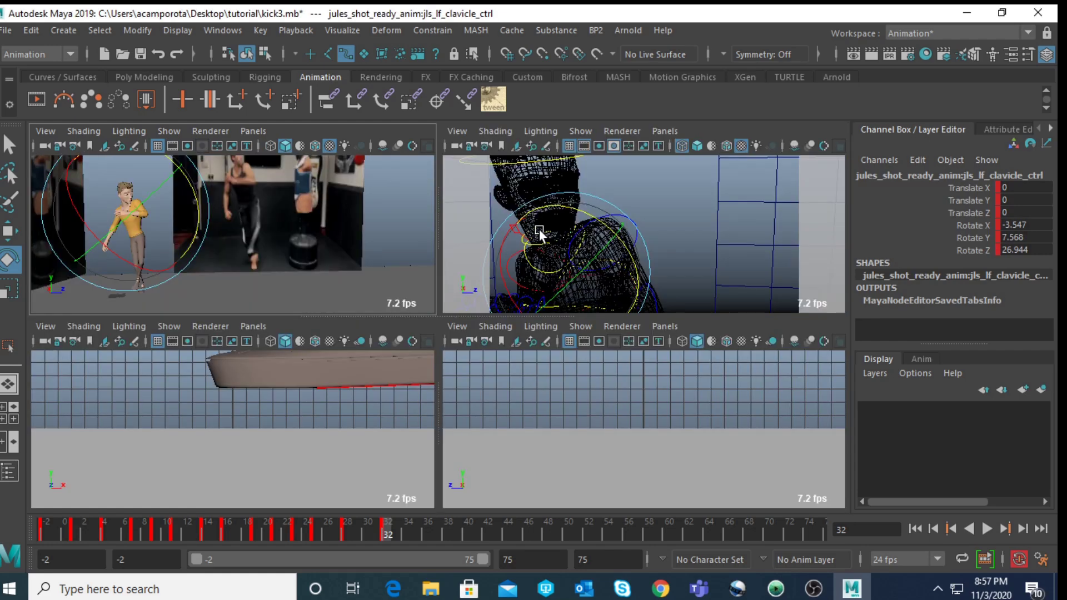
pyautogui.click(640, 211)
pyautogui.click(628, 218)
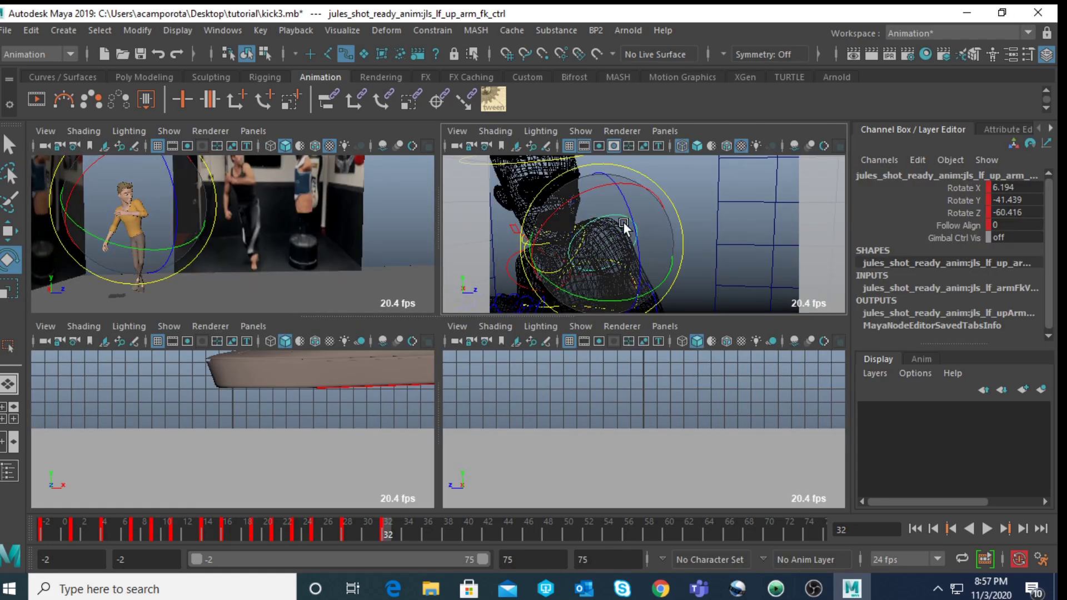
pyautogui.press('space')
pyautogui.moveTo(306, 221); pyautogui.dragTo(285, 211)
# - Rotate the right upper arm FK control to about X 4.0, Y -0.2, Z -56.4, bringing the arm closer to the body
pyautogui.press('space')
pyautogui.click(738, 203)
pyautogui.click(509, 270)
pyautogui.press('space')
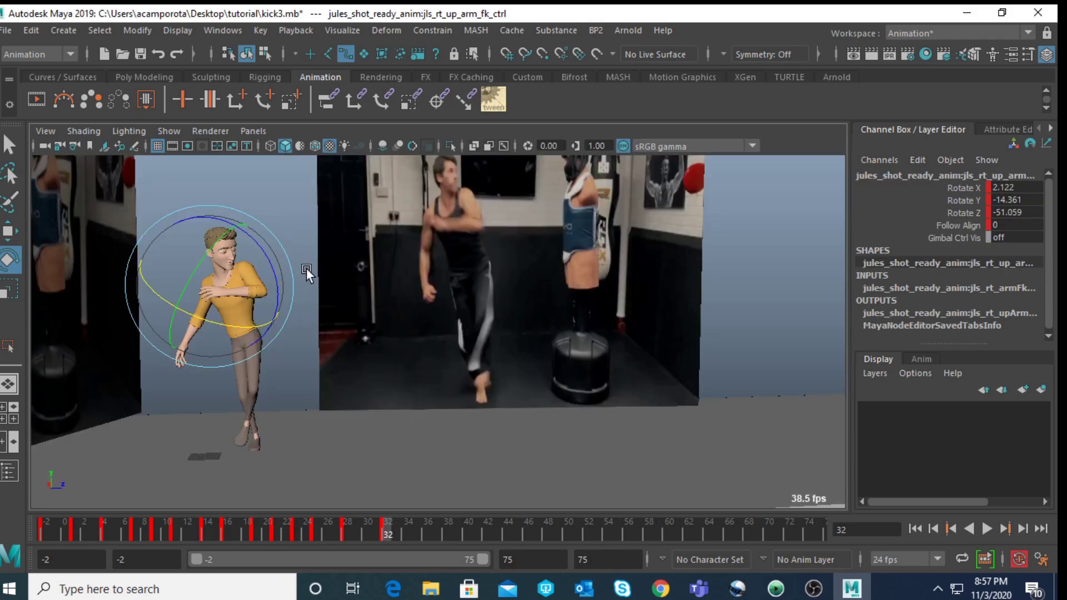
pyautogui.moveTo(276, 262); pyautogui.dragTo(265, 281)
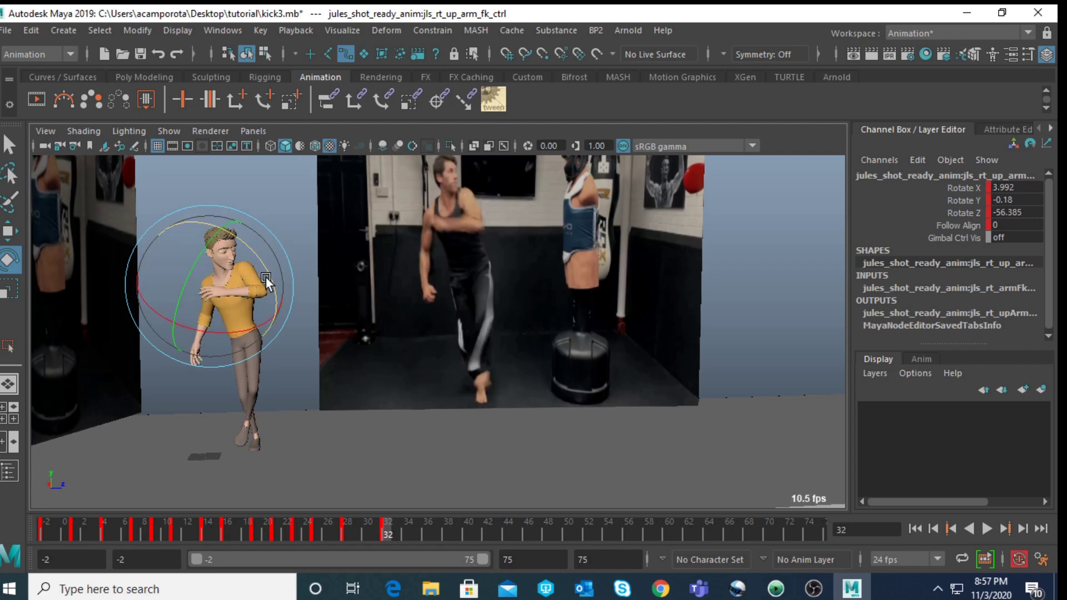
# - Select the spine IK hip control and rotate the hips to match the reference in the shot camera view
pyautogui.press('space')
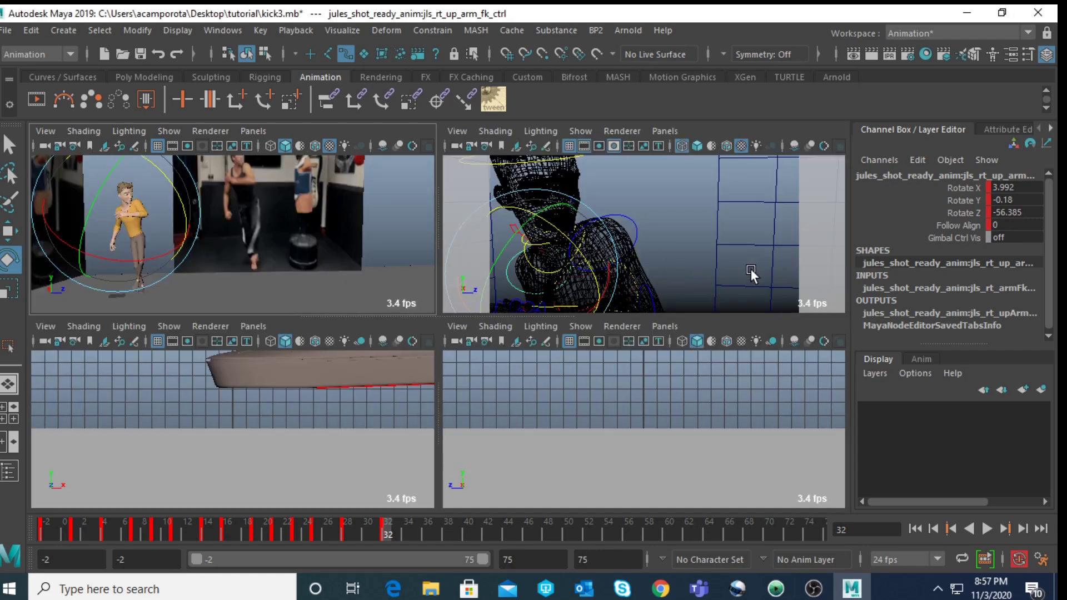
pyautogui.click(719, 281)
pyautogui.scroll(-5, 719, 281)
pyautogui.keyDown('alt'); pyautogui.moveTo(719, 280); pyautogui.dragTo(669, 217, button='middle'); pyautogui.keyUp('alt')
pyautogui.scroll(7, 629, 229)
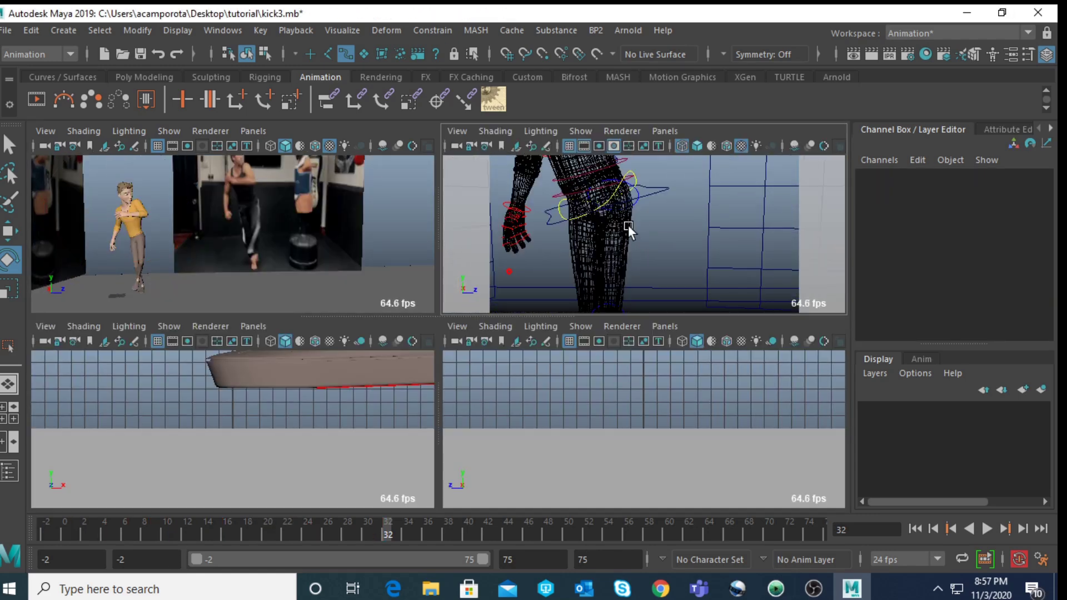
pyautogui.click(634, 176)
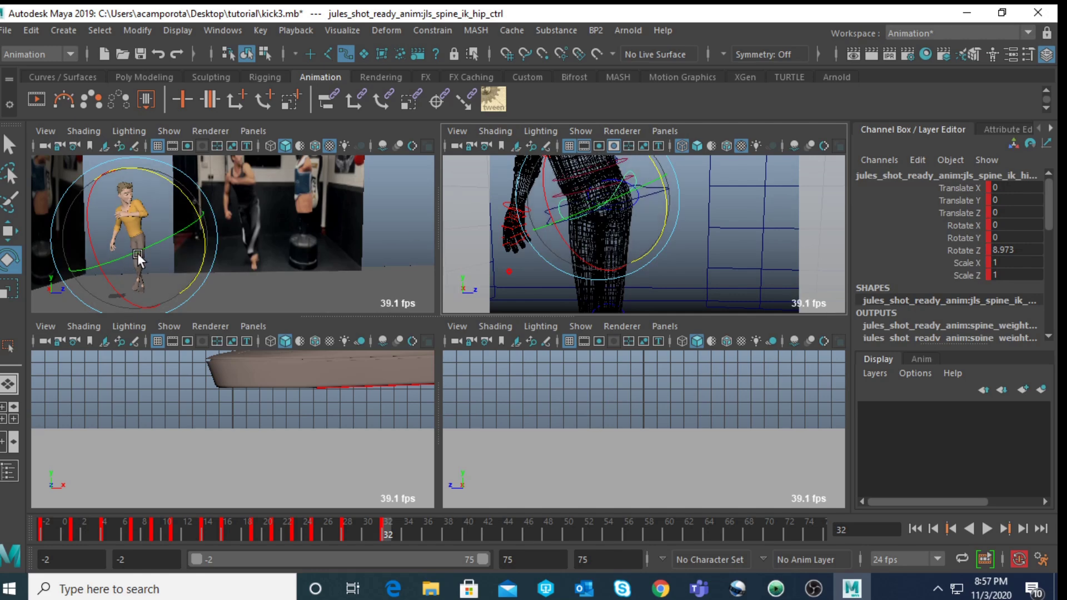
pyautogui.press('space')
pyautogui.moveTo(289, 288)
pyautogui.mouseDown()
pyautogui.moveTo(301, 308)
pyautogui.moveTo(279, 280)
pyautogui.moveTo(296, 302)
pyautogui.mouseUp()
pyautogui.press('space')
pyautogui.click(681, 244)
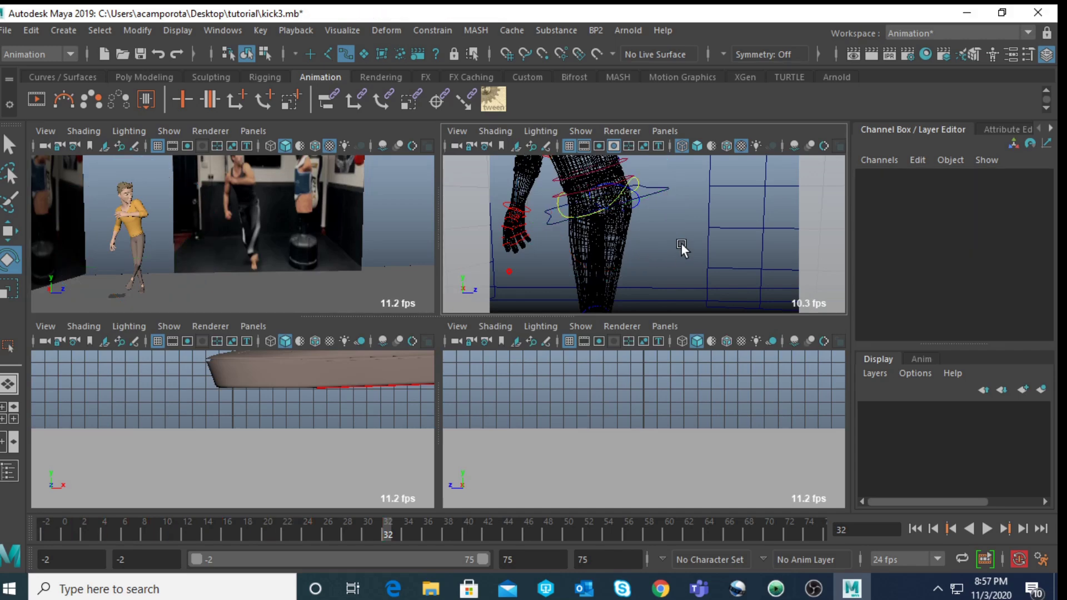
# - Rotate the left upper leg FK control to about X -26.0, Y 18.6, Z -43.8 to match the reference in the shot camera
pyautogui.click(638, 206)
pyautogui.press('space')
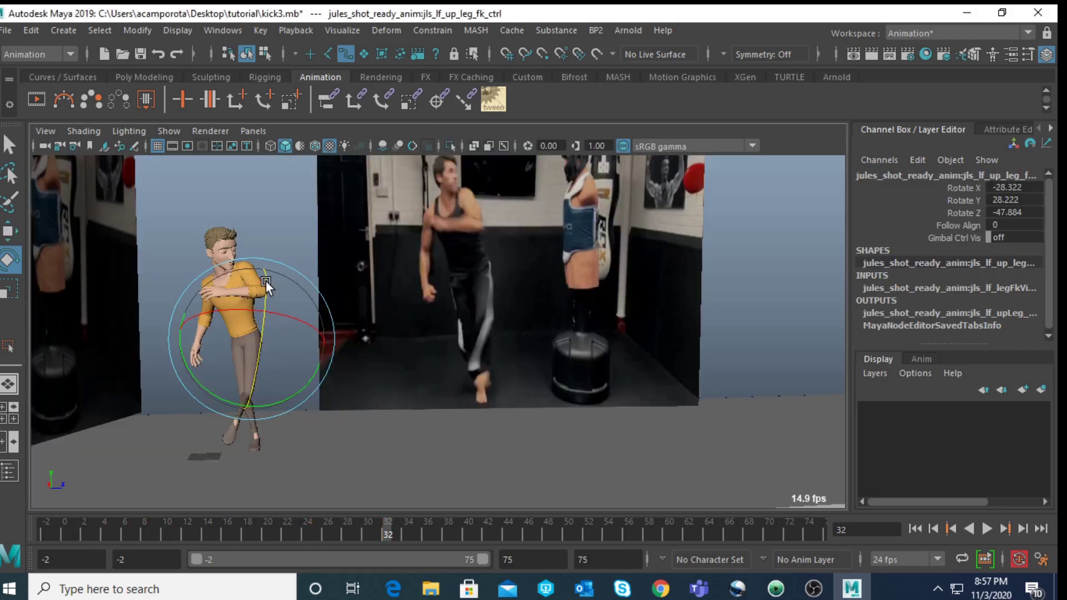
pyautogui.moveTo(292, 324); pyautogui.dragTo(305, 379)
# - Select the left knee FK control in the wireframe view and rotate it to about X -3.6, Y 1.3, Z 57.3
pyautogui.press('space')
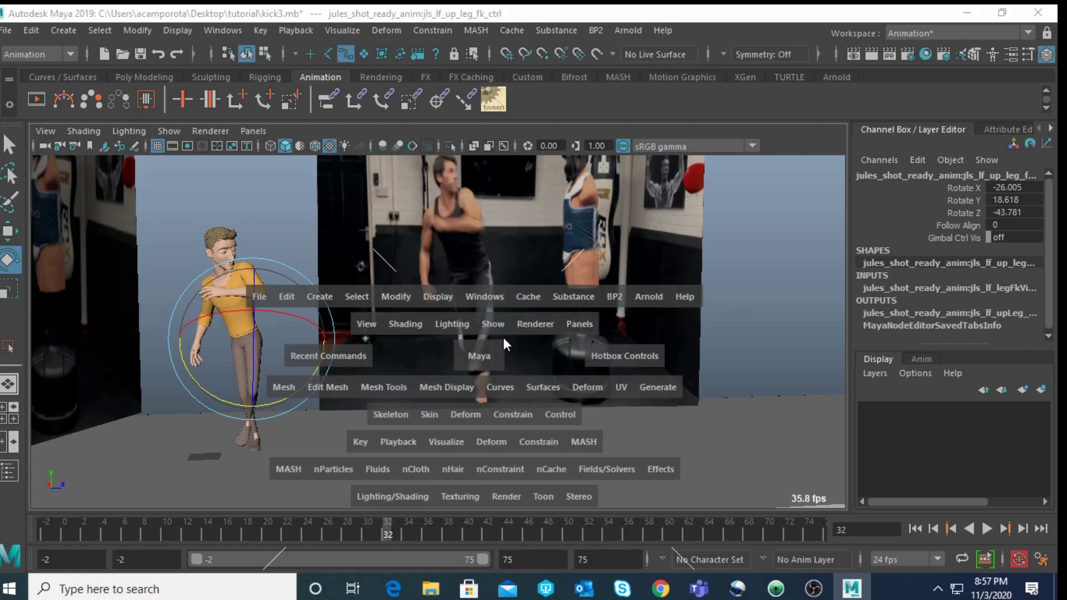
pyautogui.press('space')
pyautogui.keyDown('alt'); pyautogui.moveTo(612, 305); pyautogui.dragTo(392, 357); pyautogui.keyUp('alt')
pyautogui.click(397, 367)
pyautogui.press('e')
pyautogui.moveTo(434, 306); pyautogui.dragTo(445, 314)
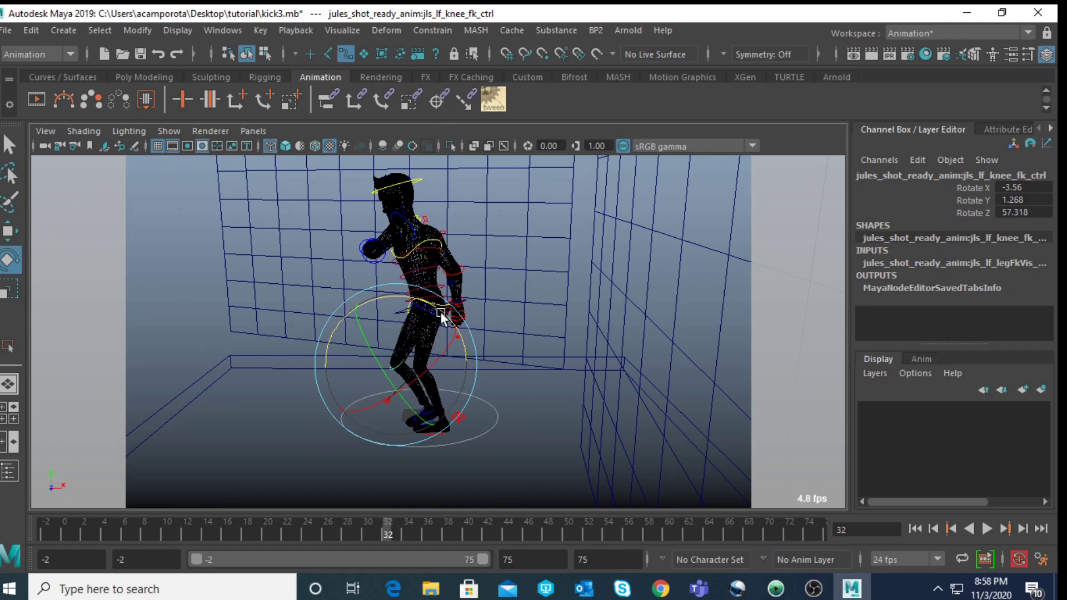
# - Select all of the character's controls and key the whole pose at frame 32
pyautogui.press('q')
pyautogui.scroll(-5, 441, 314)
pyautogui.moveTo(362, 246); pyautogui.dragTo(547, 390)
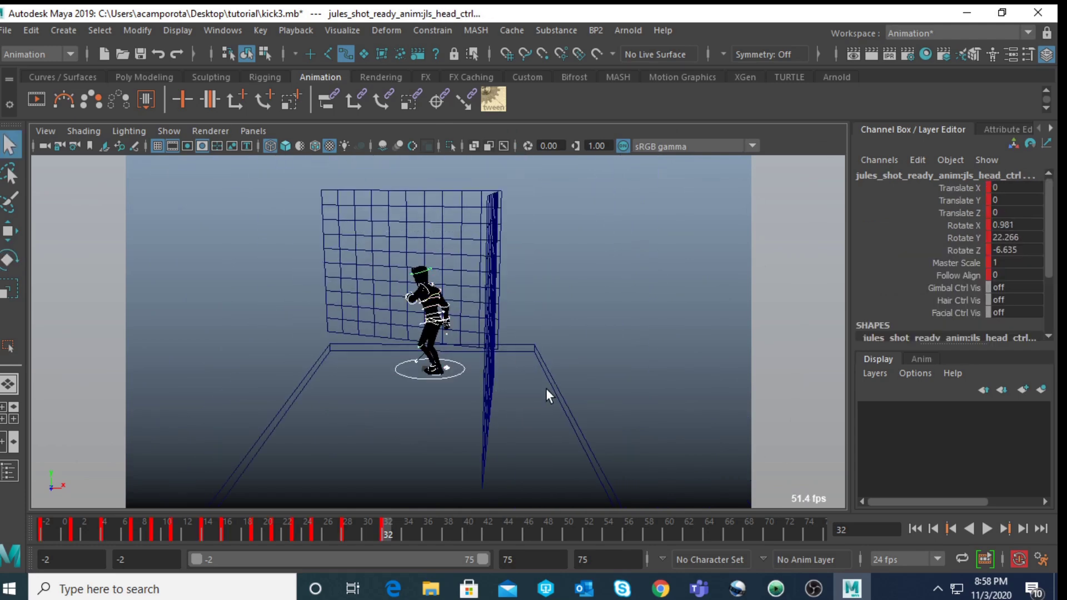
# - Compare the poses at frames 28 and 32, checking frame 32 against the video reference in the shot camera view
pyautogui.click(347, 532)
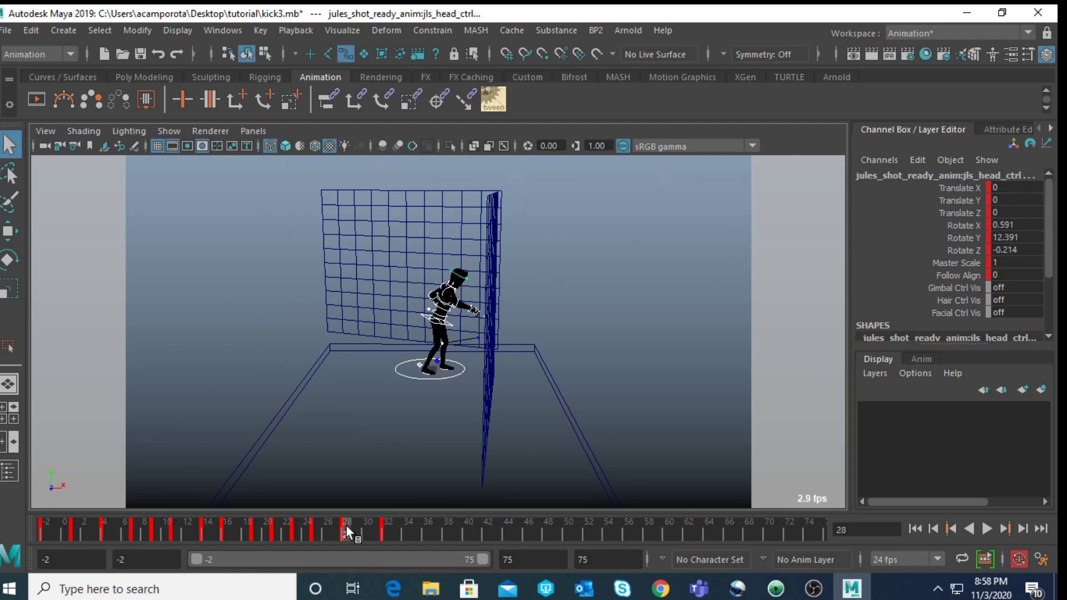
pyautogui.moveTo(343, 210); pyautogui.dragTo(647, 466)
pyautogui.click(383, 531)
pyautogui.click(347, 537)
pyautogui.click(389, 534)
pyautogui.press('space')
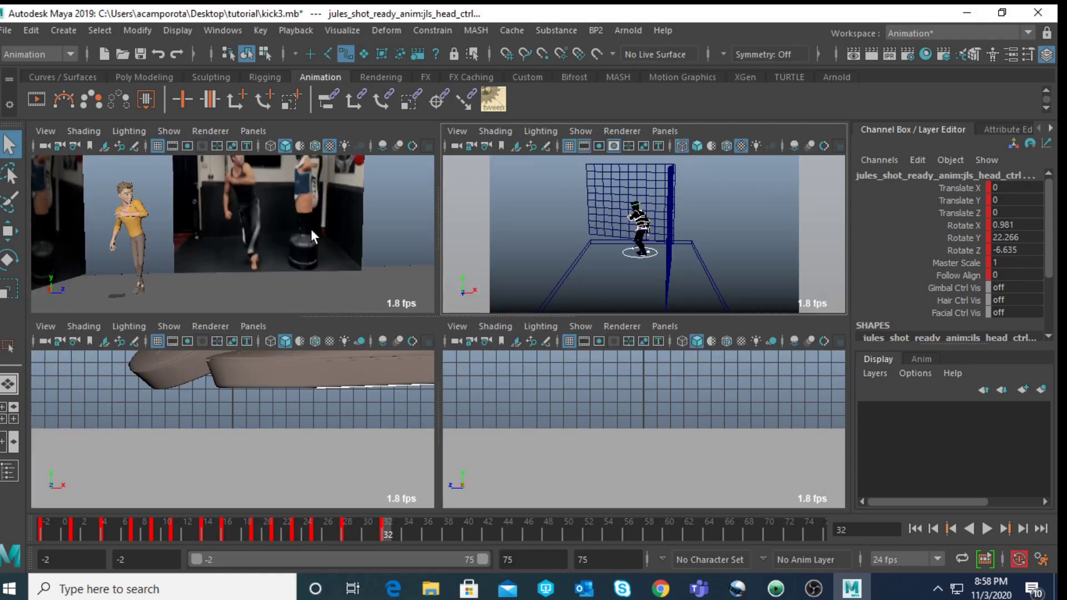
pyautogui.press('space')
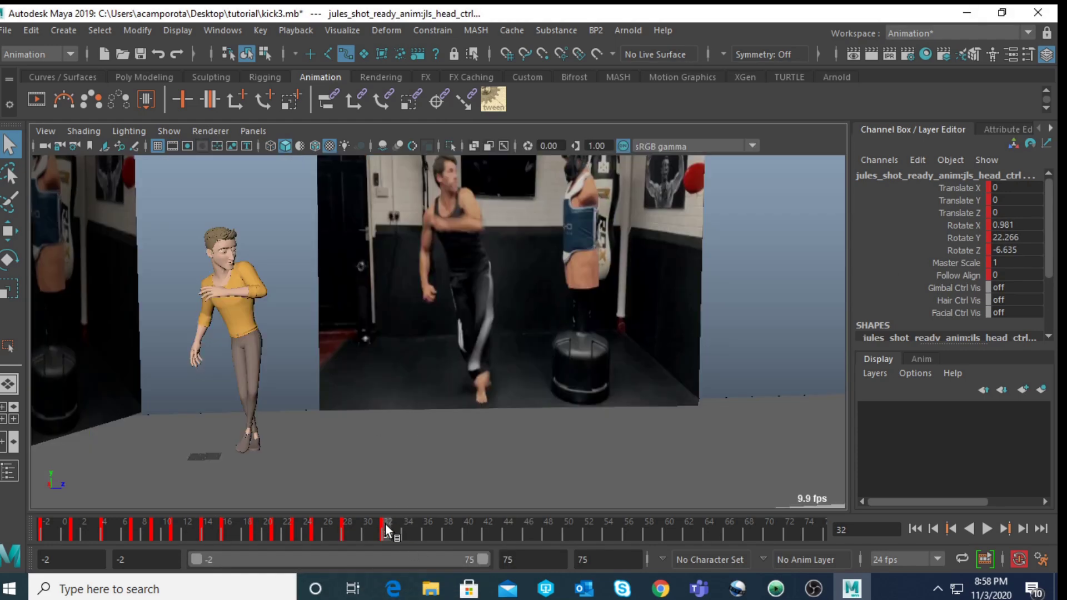
# - Rotate the left upper leg FK control at frame 32 to about X -30.8, Y 23.6, Z -50.8
pyautogui.press('space')
pyautogui.click(715, 278)
pyautogui.scroll(5, 617, 256)
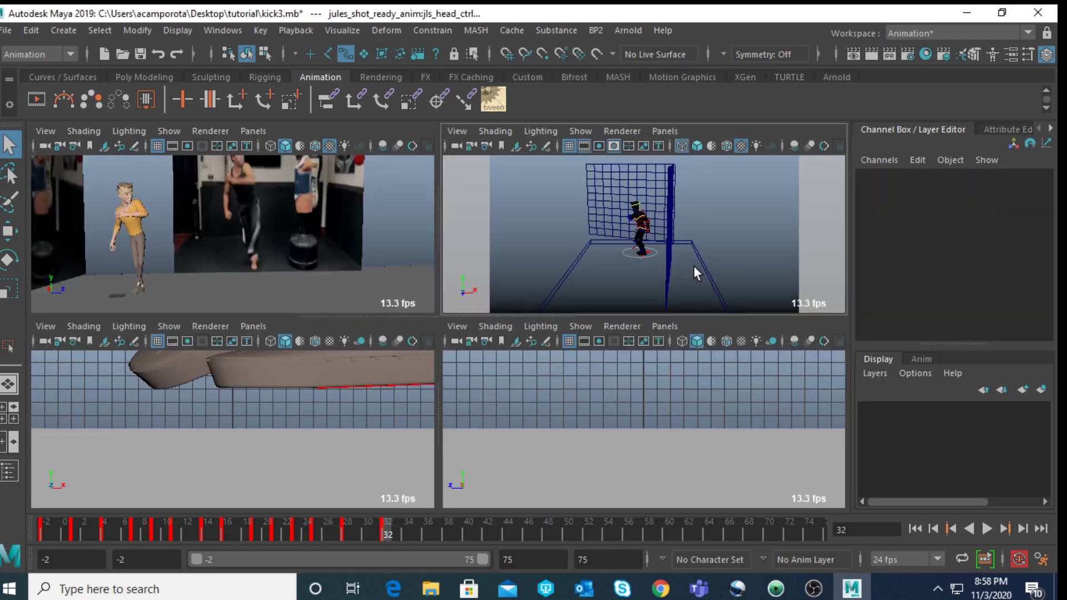
pyautogui.click(635, 214)
pyautogui.press('space')
pyautogui.press('e')
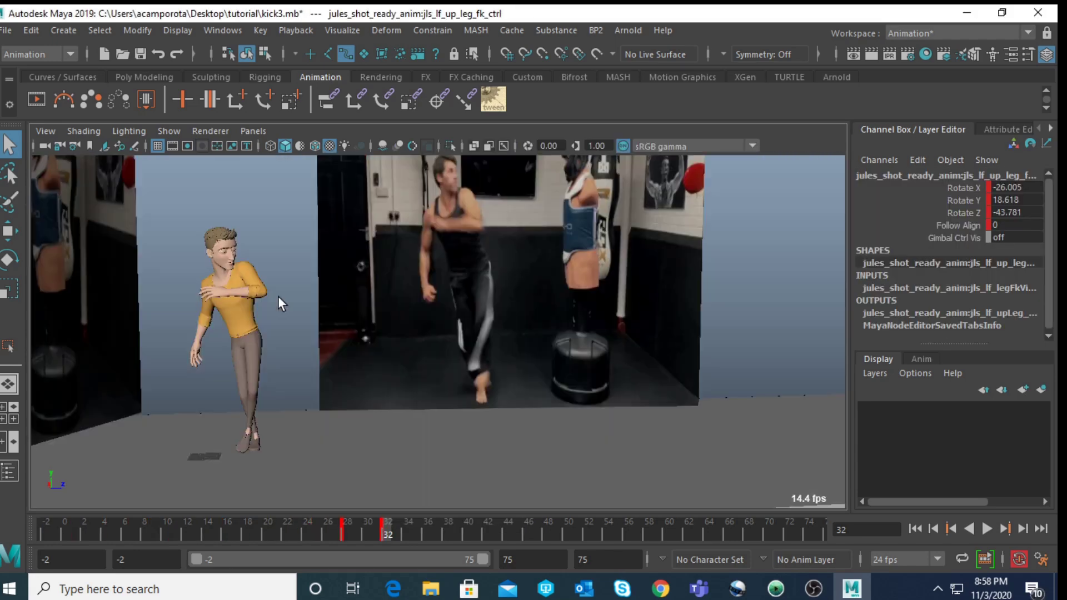
pyautogui.moveTo(305, 318); pyautogui.dragTo(279, 402)
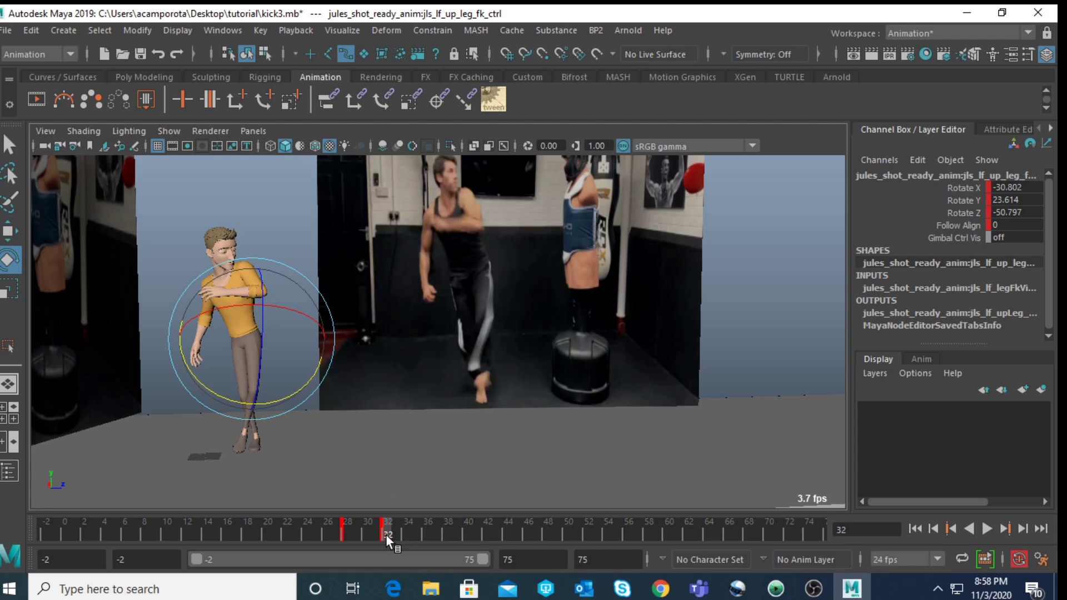
# - Select the upper spine FK control and bend it forward to about X 8.6
pyautogui.press('space')
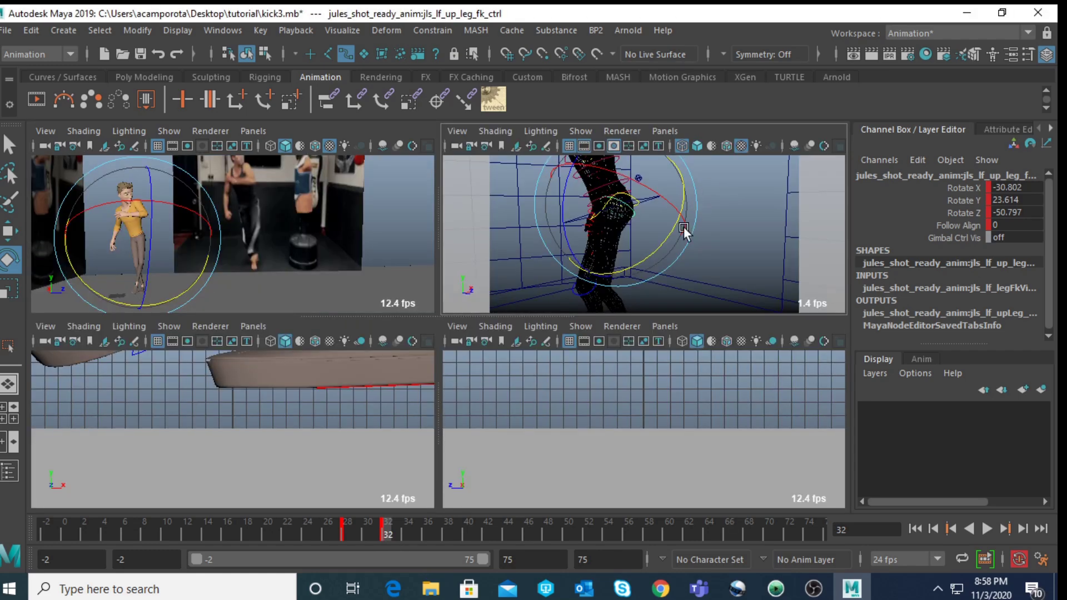
pyautogui.press('space')
pyautogui.scroll(-5, 592, 232)
pyautogui.press('q')
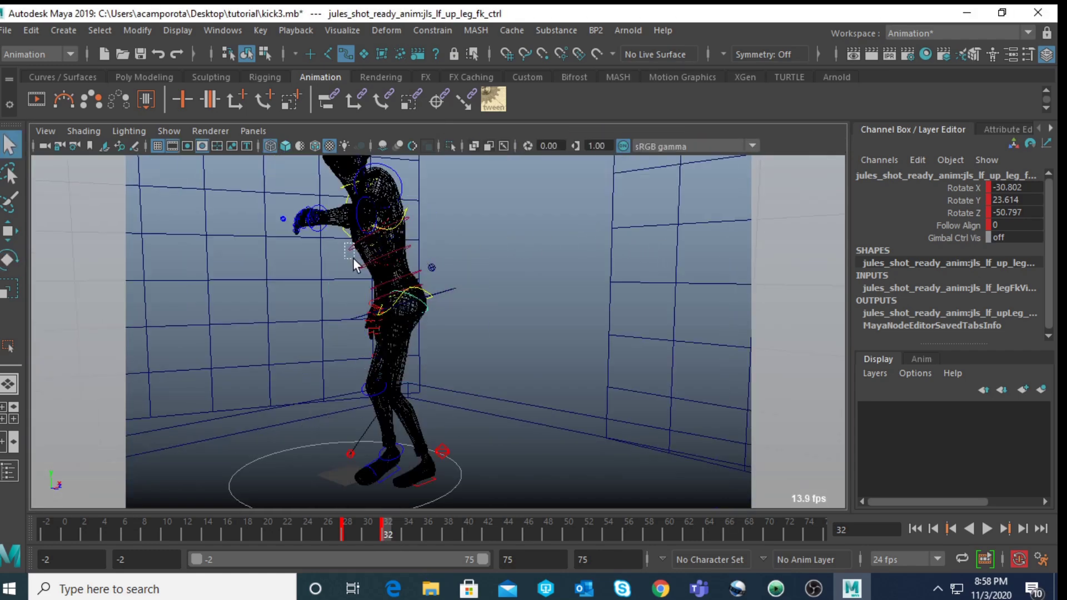
pyautogui.moveTo(353, 256); pyautogui.dragTo(351, 258)
pyautogui.click(364, 275)
pyautogui.press('e')
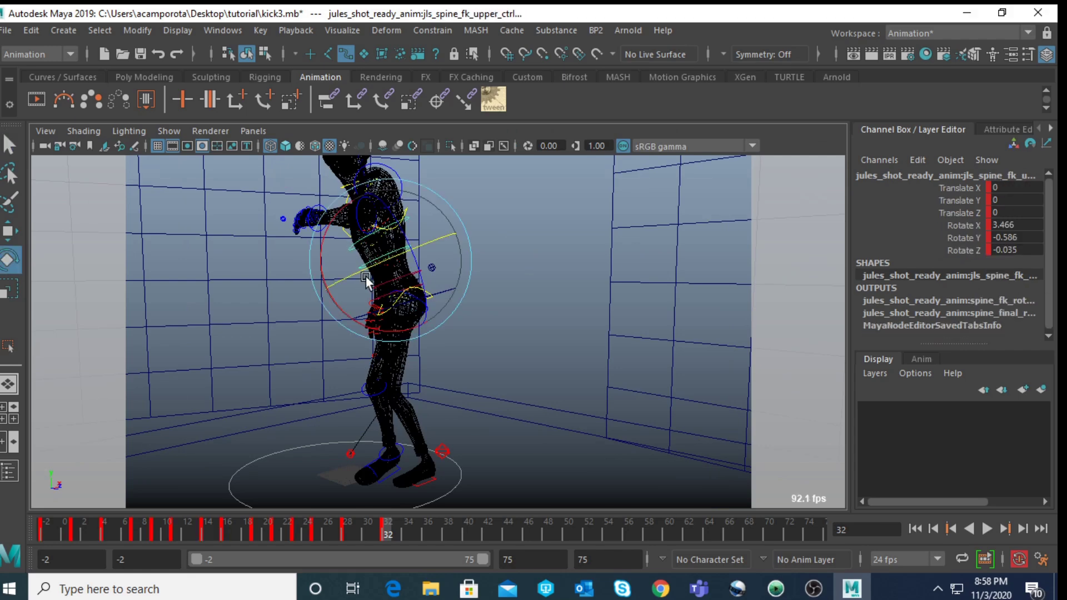
pyautogui.press('space')
pyautogui.press('space')
pyautogui.moveTo(195, 300); pyautogui.dragTo(195, 305)
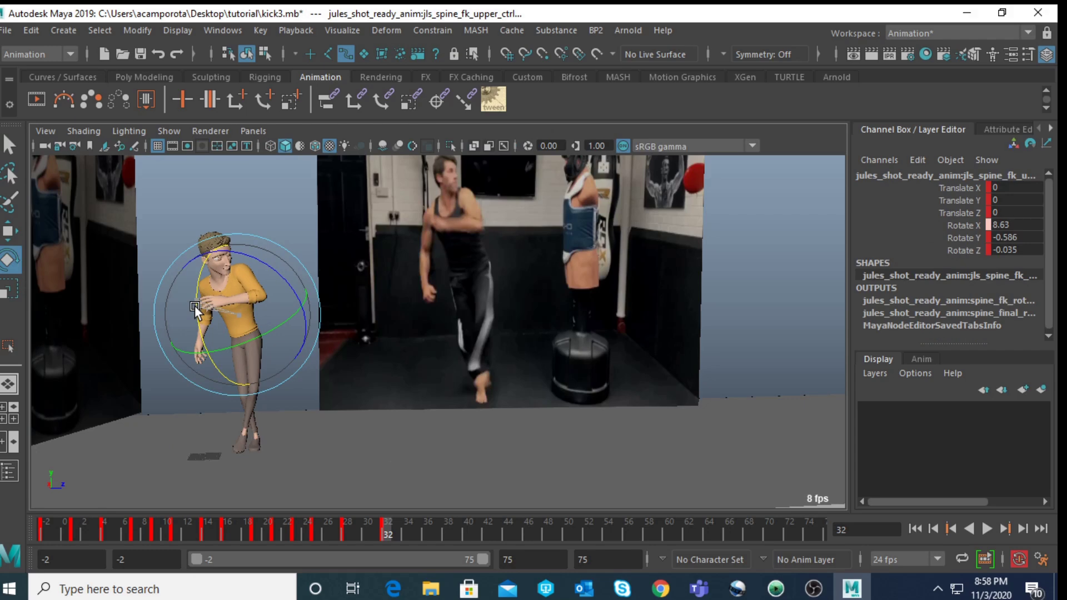
# - Select the head control and rotate it to about X -2.5, Y 22.9, Z -13.8 in the shot camera view
pyautogui.press('space')
pyautogui.press('space')
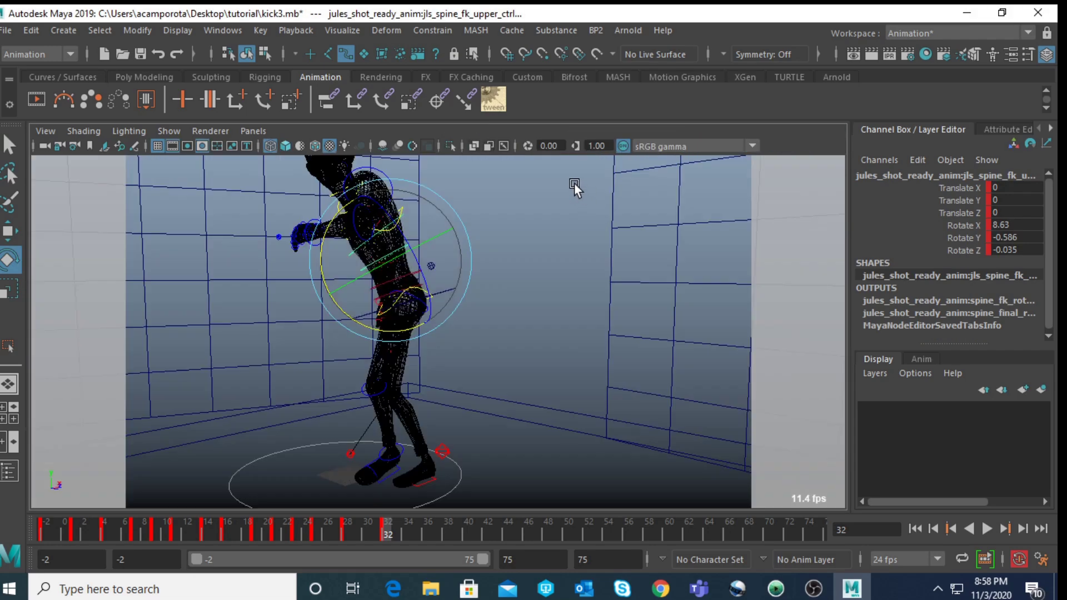
pyautogui.click(548, 199)
pyautogui.click(388, 222)
pyautogui.press('space')
pyautogui.press('space')
pyautogui.moveTo(162, 236); pyautogui.dragTo(225, 269)
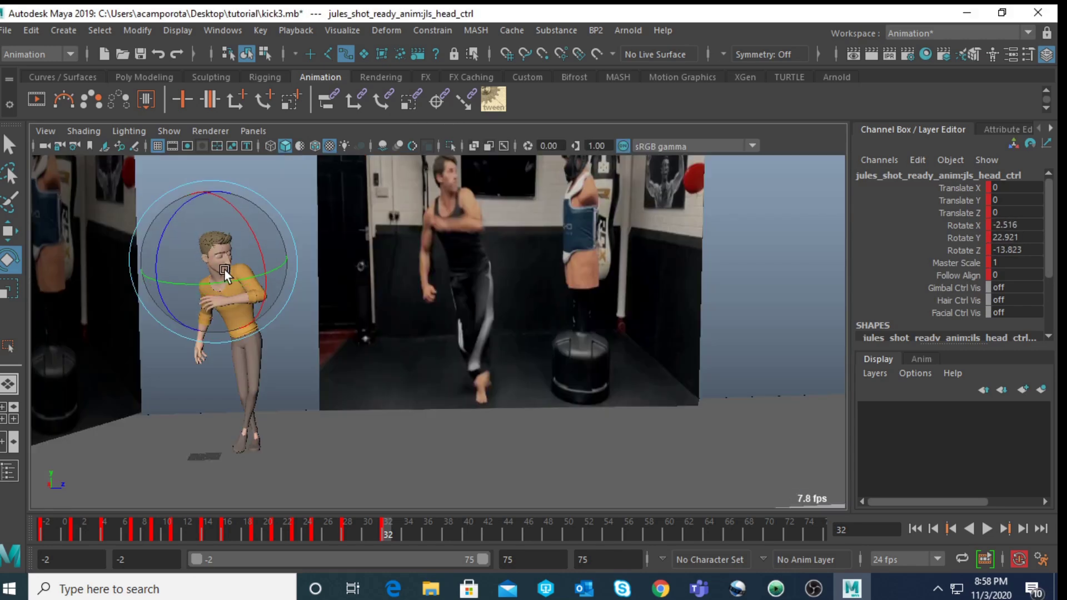
# - Select the left upper arm FK control and rotate it to about X 8.3, Y -54.6, Z -55.4
pyautogui.click(365, 292)
pyautogui.press('space')
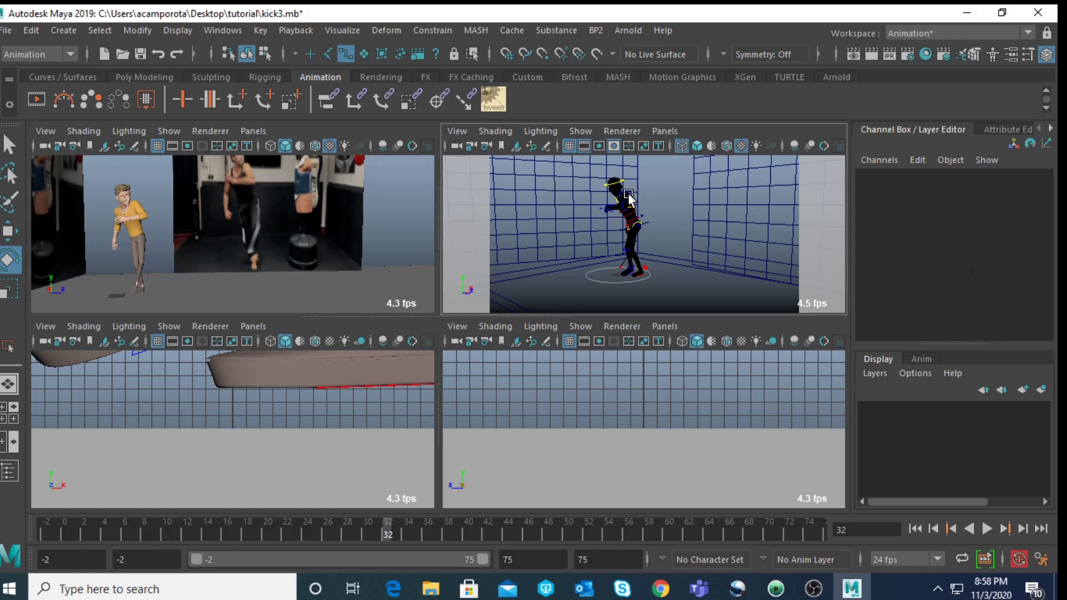
pyautogui.click(635, 195)
pyautogui.press('space')
pyautogui.moveTo(292, 310); pyautogui.dragTo(274, 294)
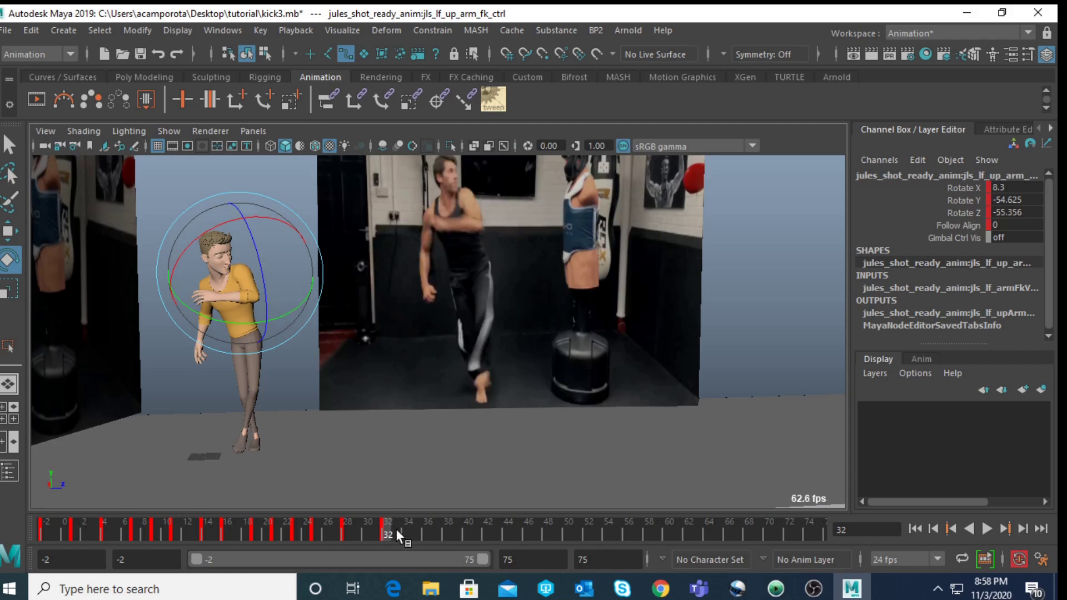
# - Go to frame 36 and display the perspective view shaded with textures, showing both the character and the video reference
pyautogui.hotkey('alt', 'v')
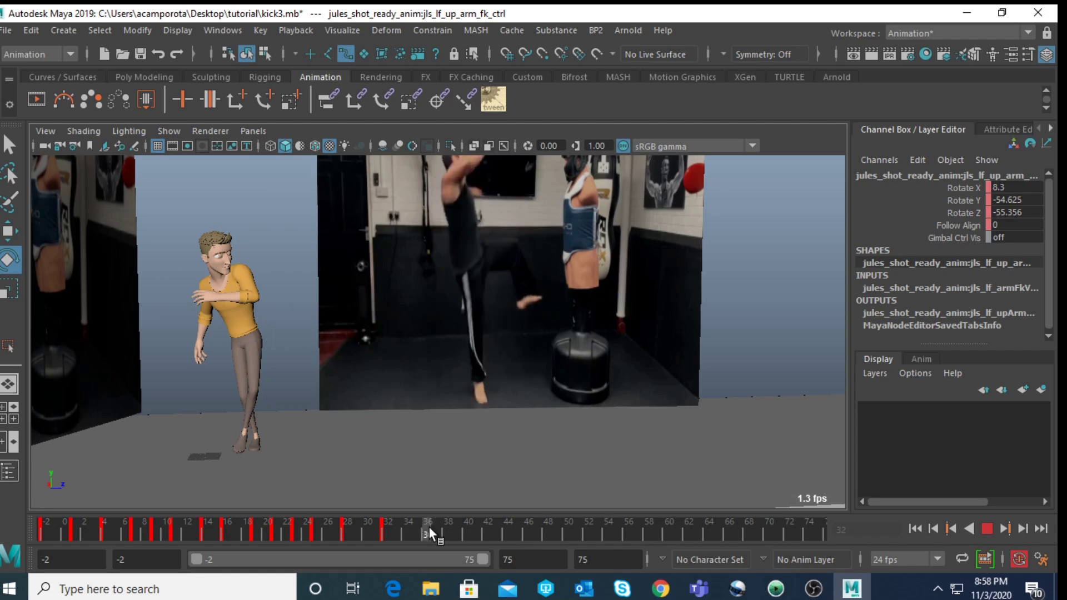
pyautogui.click(428, 526)
pyautogui.press('space')
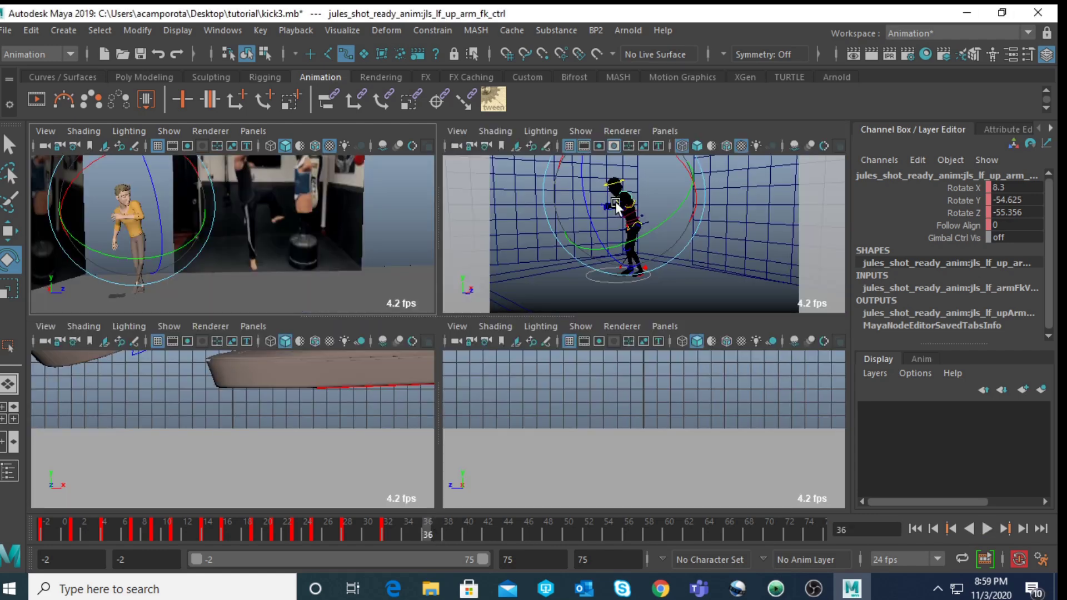
pyautogui.press('space')
pyautogui.press('5')
pyautogui.press('6')
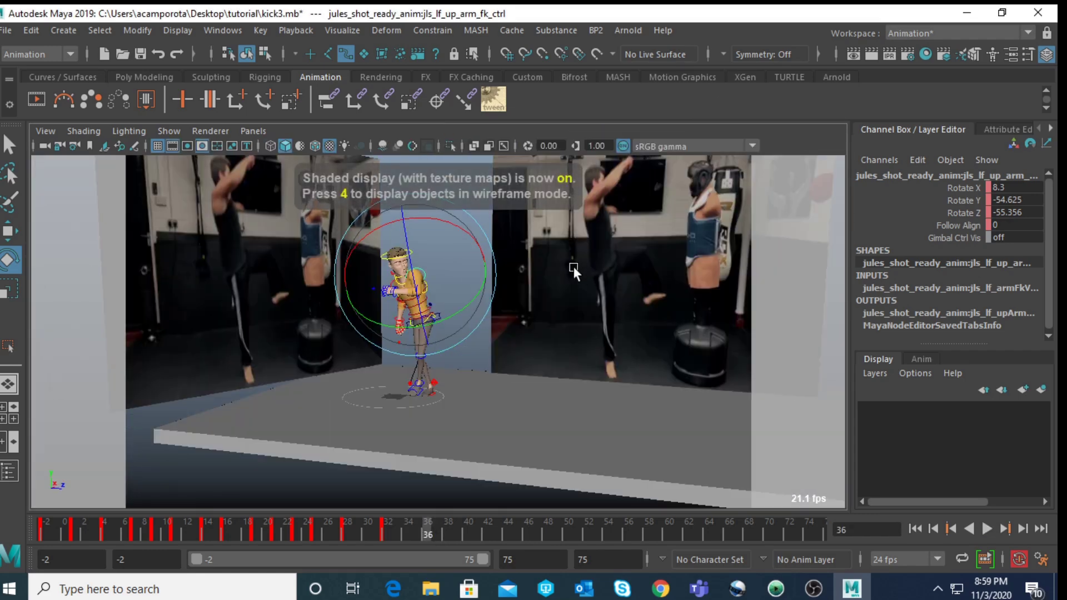
pyautogui.scroll(3, 561, 255)
pyautogui.keyDown('alt'); pyautogui.moveTo(515, 391); pyautogui.dragTo(424, 342); pyautogui.keyUp('alt')
# - Check the reference motion around frame 36, select all of the character's controls and key them at frame 36
pyautogui.hotkey('alt', 'v')
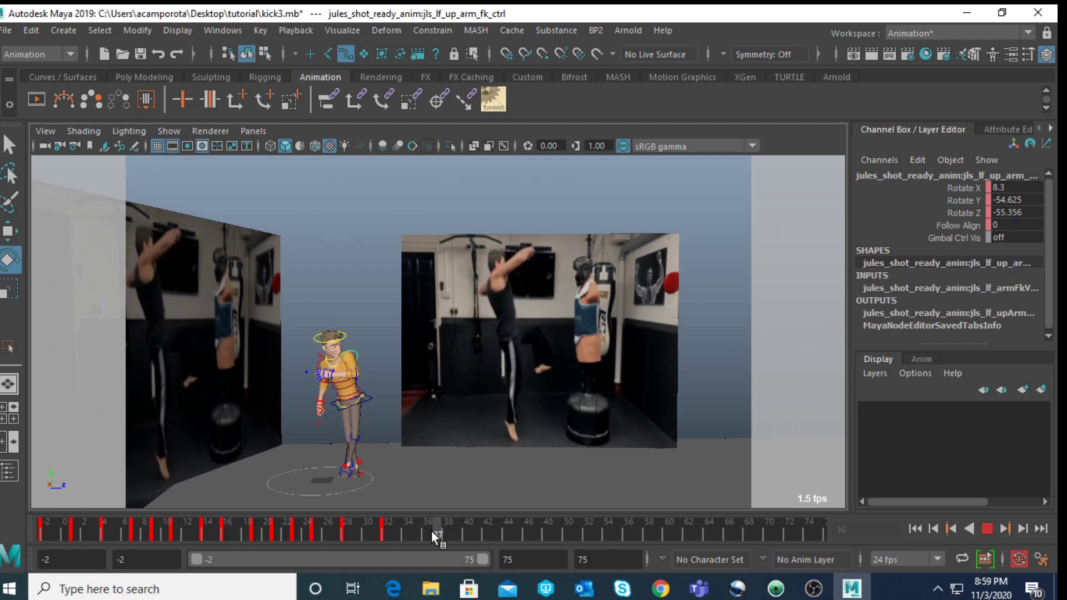
pyautogui.hotkey('alt', 'v')
pyautogui.moveTo(275, 299); pyautogui.dragTo(417, 503)
pyautogui.press('s')
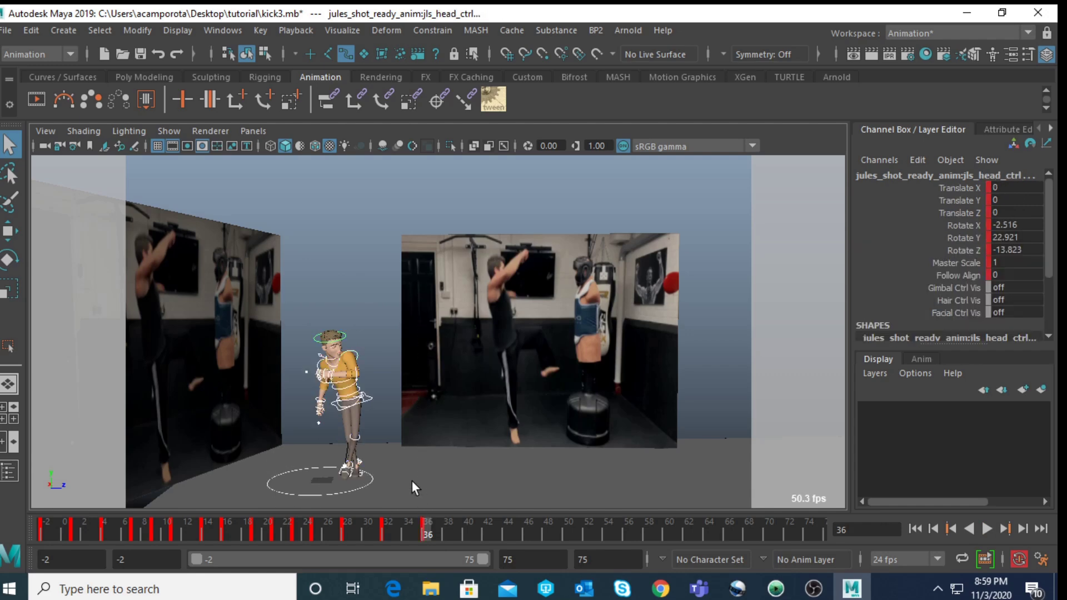
# - Select the left upper leg FK control and reset its X, Y and Z rotations to 0 at frame 36
pyautogui.keyDown('alt'); pyautogui.moveTo(390, 437); pyautogui.dragTo(401, 401); pyautogui.keyUp('alt')
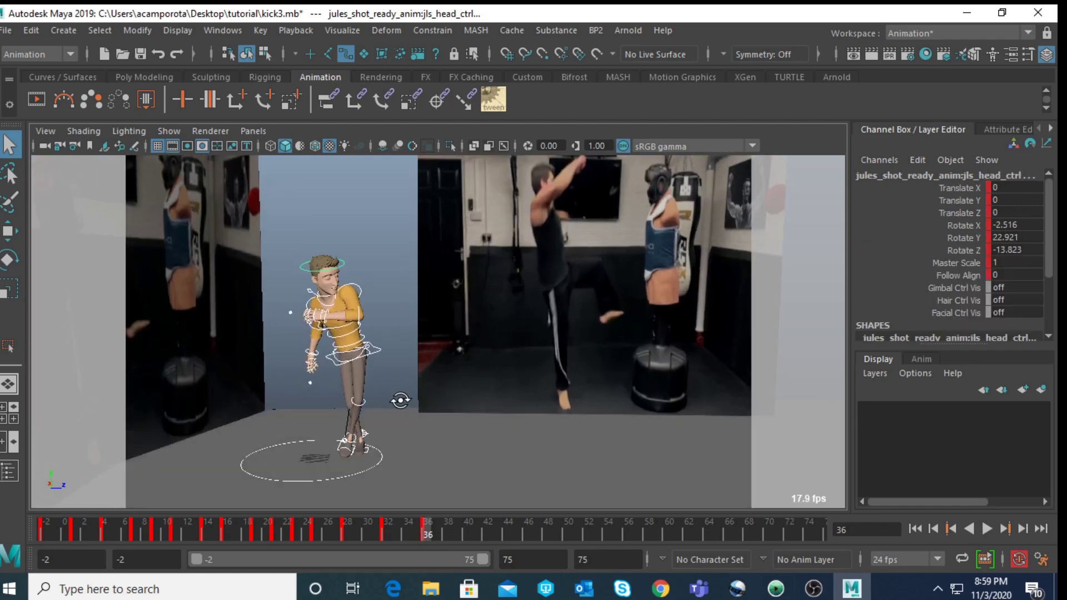
pyautogui.click(379, 349)
pyautogui.click(439, 372)
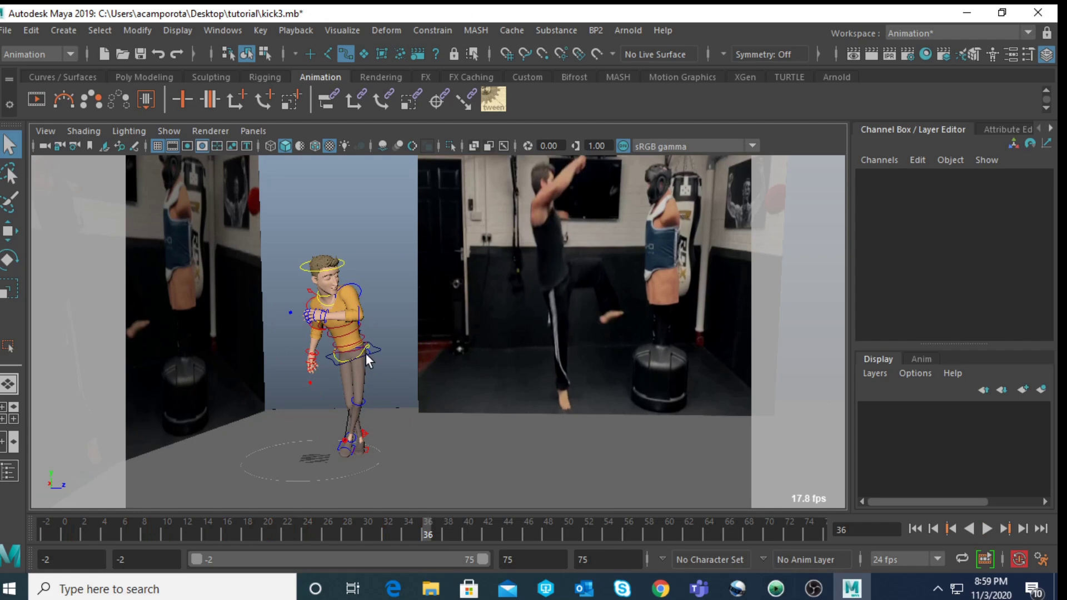
pyautogui.click(368, 351)
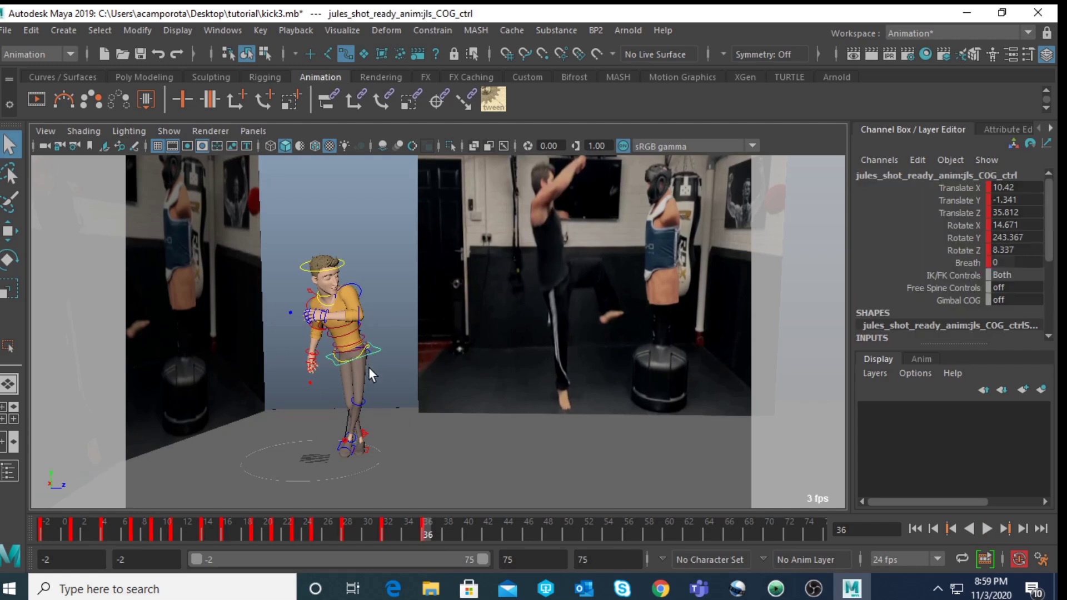
pyautogui.click(360, 402)
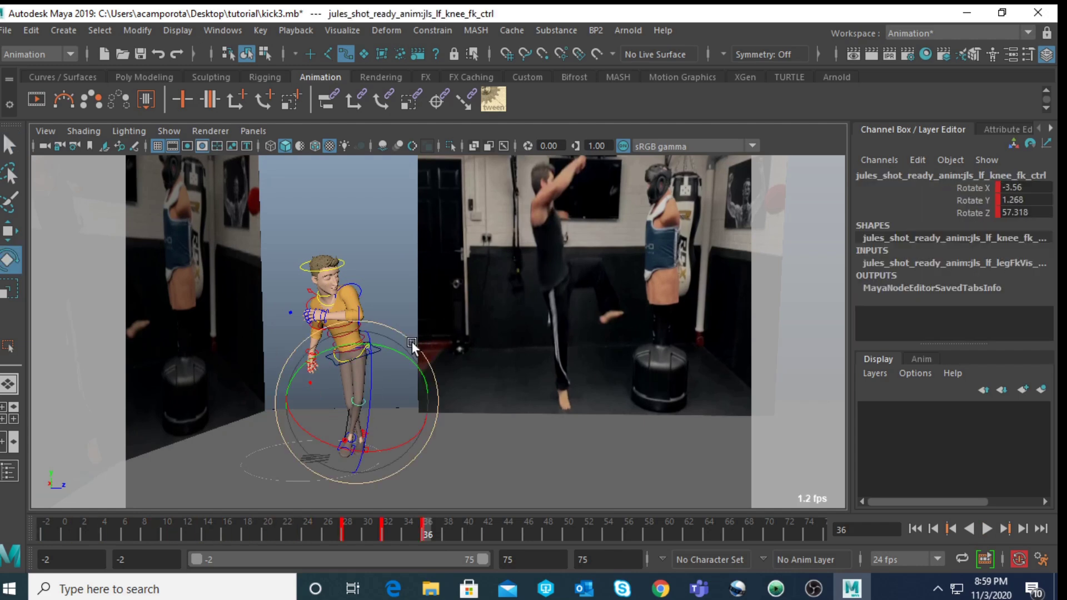
pyautogui.click(368, 348)
pyautogui.press('f')
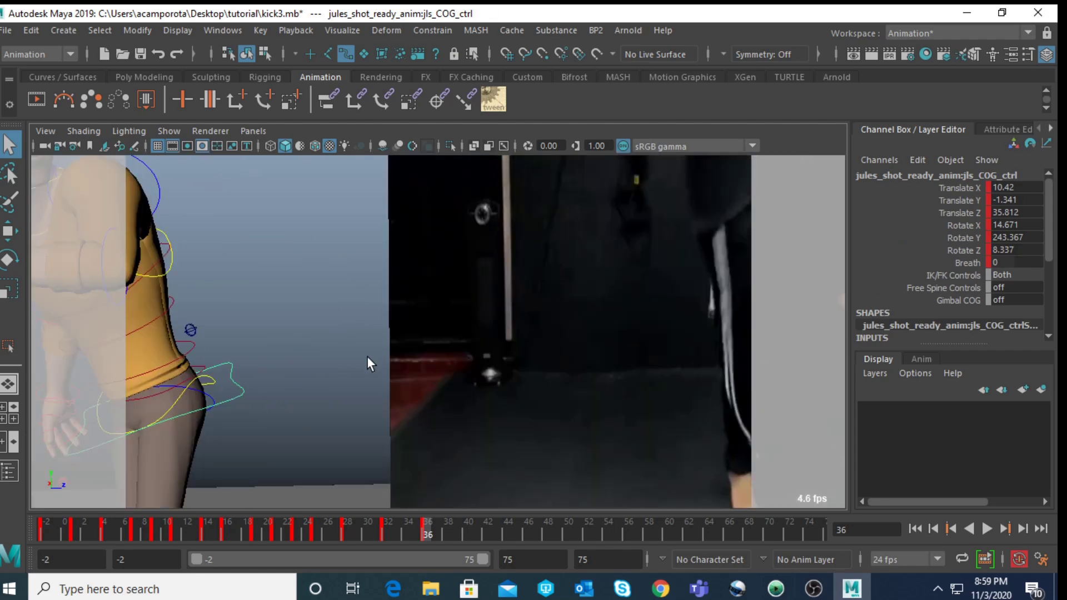
pyautogui.click(206, 393)
pyautogui.moveTo(1009, 187); pyautogui.dragTo(1021, 209)
pyautogui.write('0')
pyautogui.press('Return')
# - Raise the left upper leg FK control to about Z -93.9 and bend the left knee FK control to about Z 109.2
pyautogui.keyDown('alt'); pyautogui.moveTo(459, 310); pyautogui.dragTo(366, 324, button='right'); pyautogui.keyUp('alt')
pyautogui.press('e')
pyautogui.moveTo(328, 386); pyautogui.dragTo(294, 297)
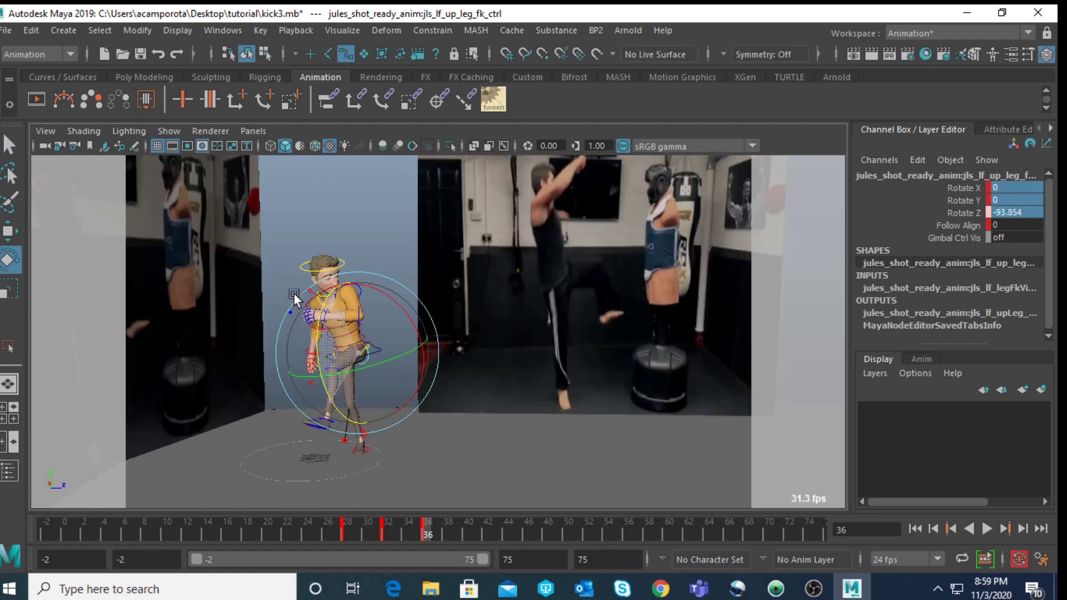
pyautogui.click(335, 368)
pyautogui.moveTo(293, 399); pyautogui.dragTo(302, 439)
pyautogui.press('q')
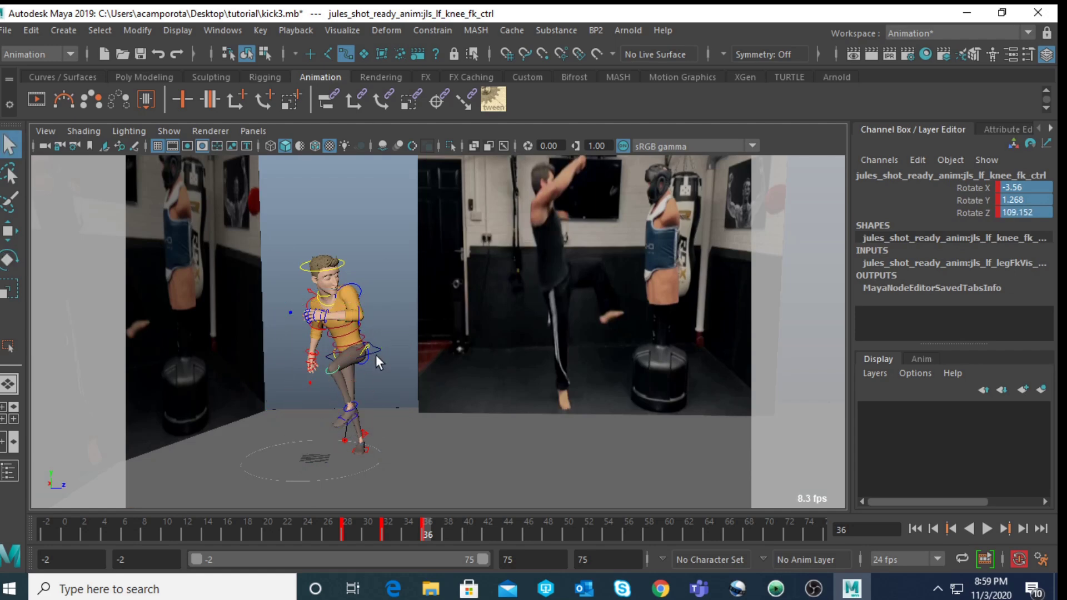
# - Select the COG control and rotate it to about X -3.0, Y 314.9, Z 16.6, turning the body toward the punching bag
pyautogui.click(376, 351)
pyautogui.press('space')
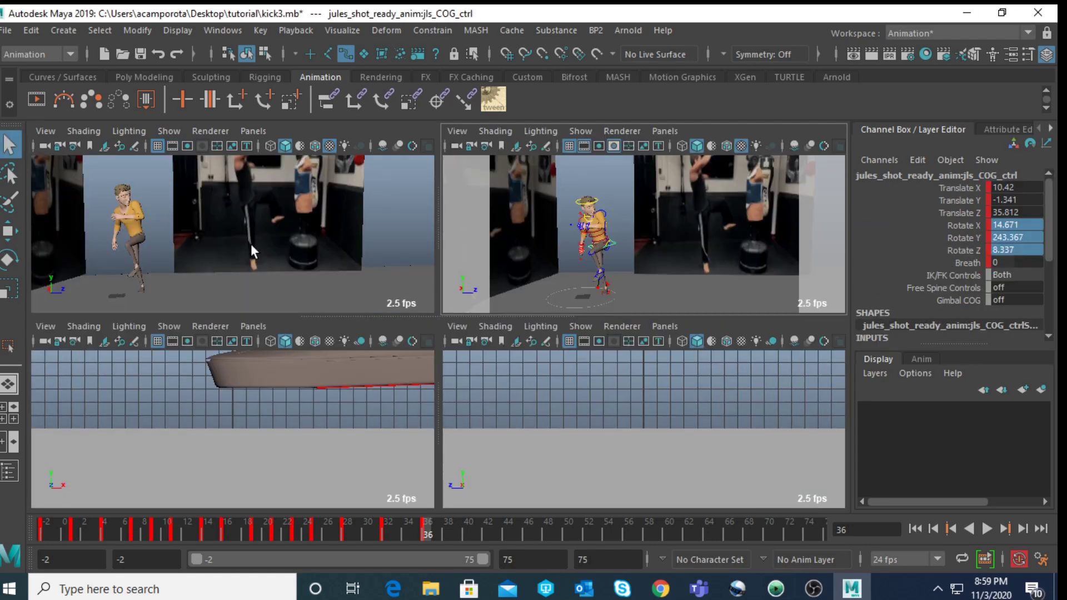
pyautogui.press('space')
pyautogui.press('e')
pyautogui.moveTo(270, 361); pyautogui.dragTo(338, 326)
# - Move the COG control forward and up to about Y 10.6, Z 41.4 at frame 36
pyautogui.press('w')
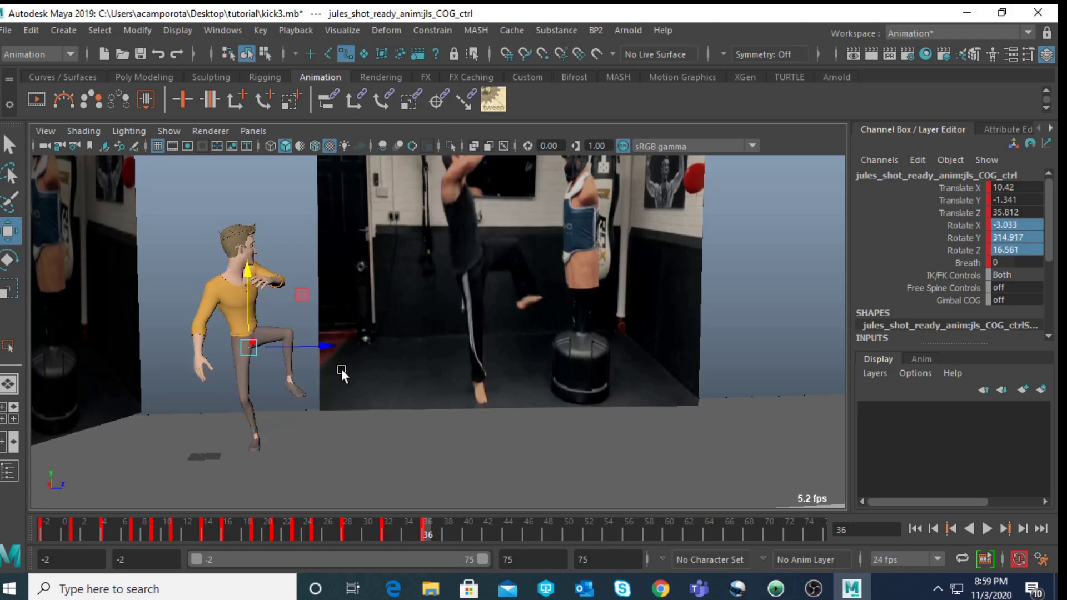
pyautogui.moveTo(318, 355); pyautogui.dragTo(319, 348)
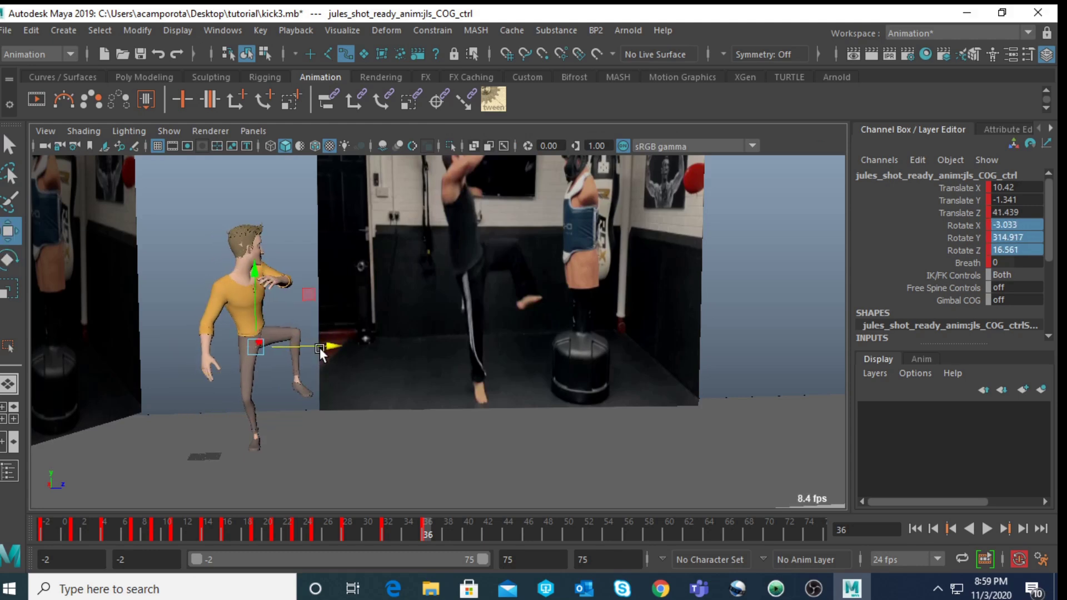
pyautogui.moveTo(251, 315); pyautogui.dragTo(251, 298)
# - Select the right foot IK control and turn it to about Y 280.1 at frame 36
pyautogui.press('space')
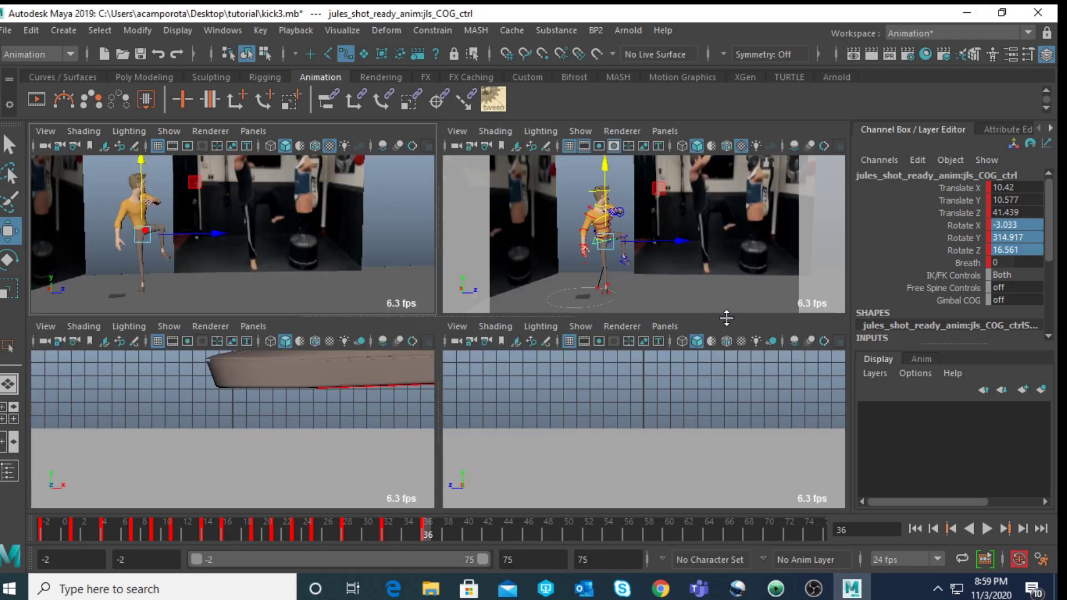
pyautogui.click(609, 287)
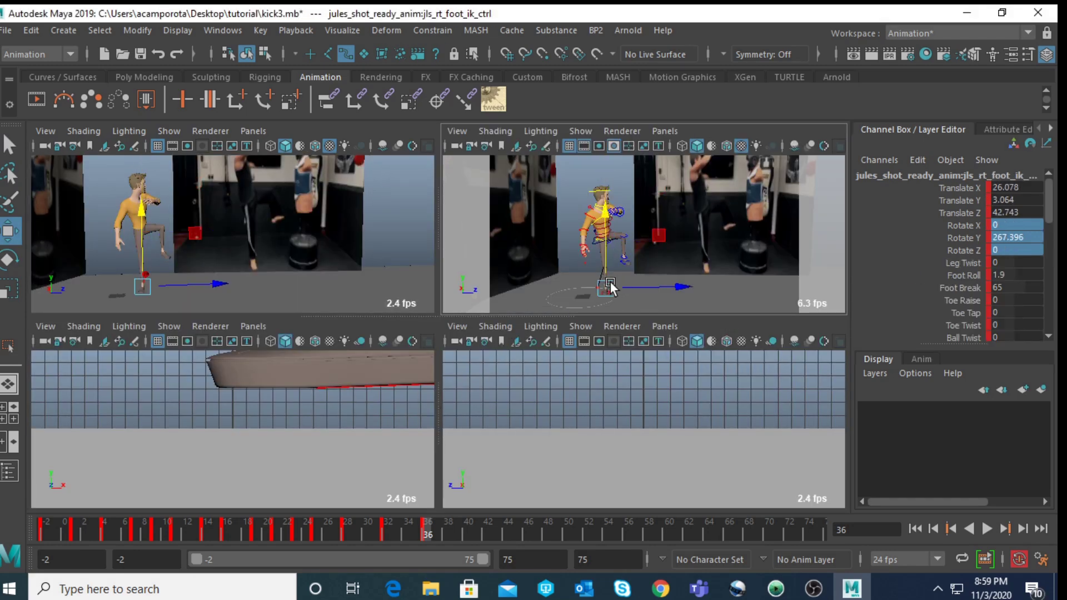
pyautogui.press('space')
pyautogui.press('e')
pyautogui.moveTo(269, 448); pyautogui.dragTo(285, 448)
# - Compare the right foot with its frame 32 placement and shift its IK control to about Z 39.3 at frame 36
pyautogui.press('space')
pyautogui.press('space')
pyautogui.press('f')
pyautogui.keyDown('alt'); pyautogui.moveTo(506, 307); pyautogui.dragTo(439, 325); pyautogui.keyUp('alt')
pyautogui.press('w')
pyautogui.press('.')
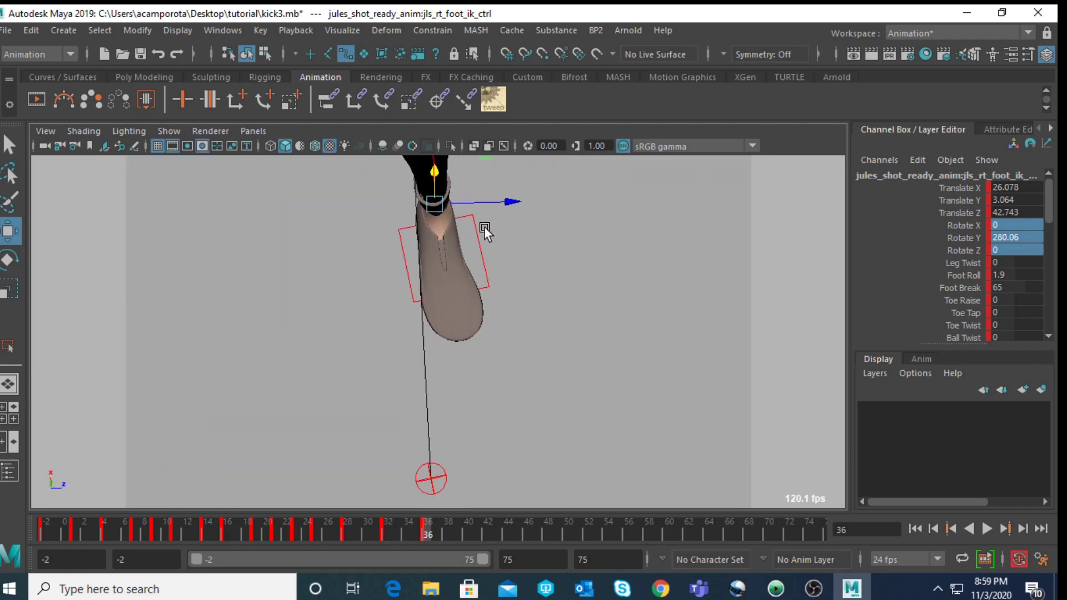
pyautogui.keyDown('alt'); pyautogui.moveTo(412, 301); pyautogui.dragTo(424, 265); pyautogui.keyUp('alt')
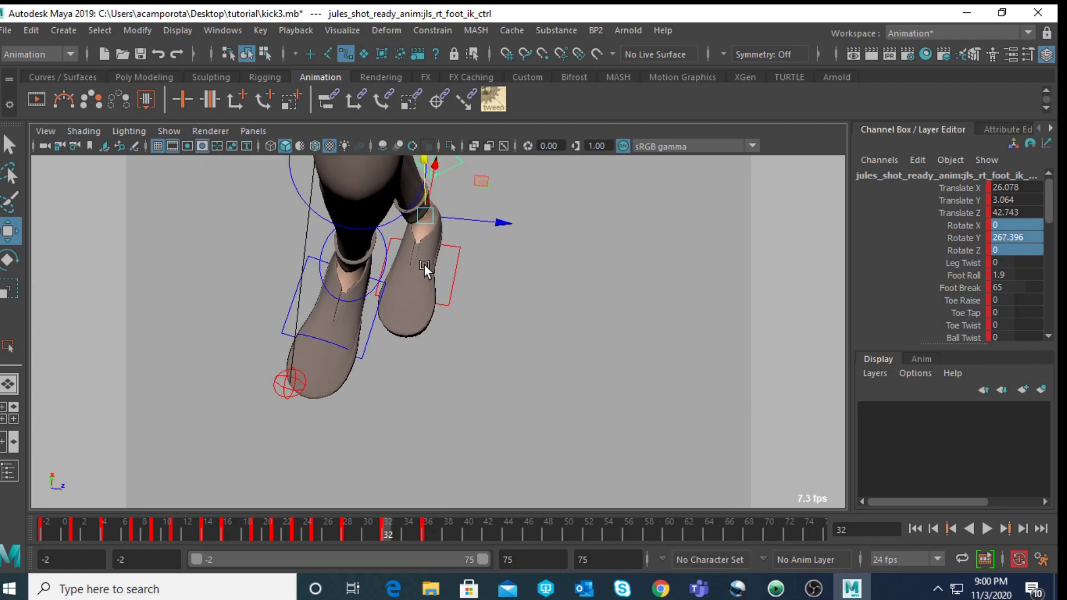
pyautogui.press('.')
pyautogui.moveTo(499, 223); pyautogui.dragTo(639, 267)
pyautogui.press('.')
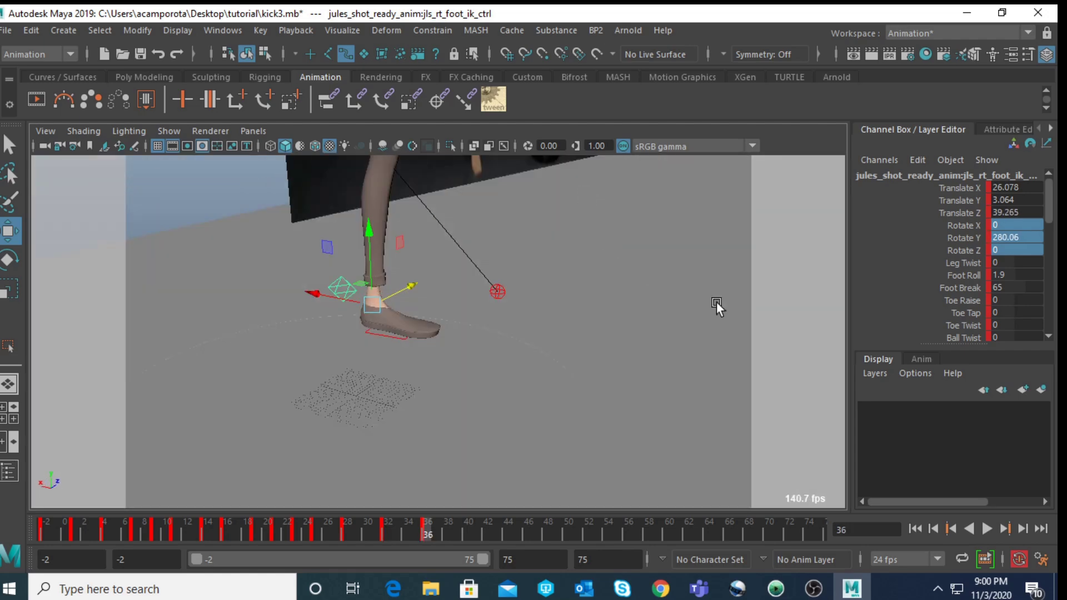
# - Raise the right foot's Foot Roll to about 48.2 so the heel lifts off the floor
pyautogui.click(963, 274)
pyautogui.moveTo(500, 343); pyautogui.dragTo(750, 362, button='middle')
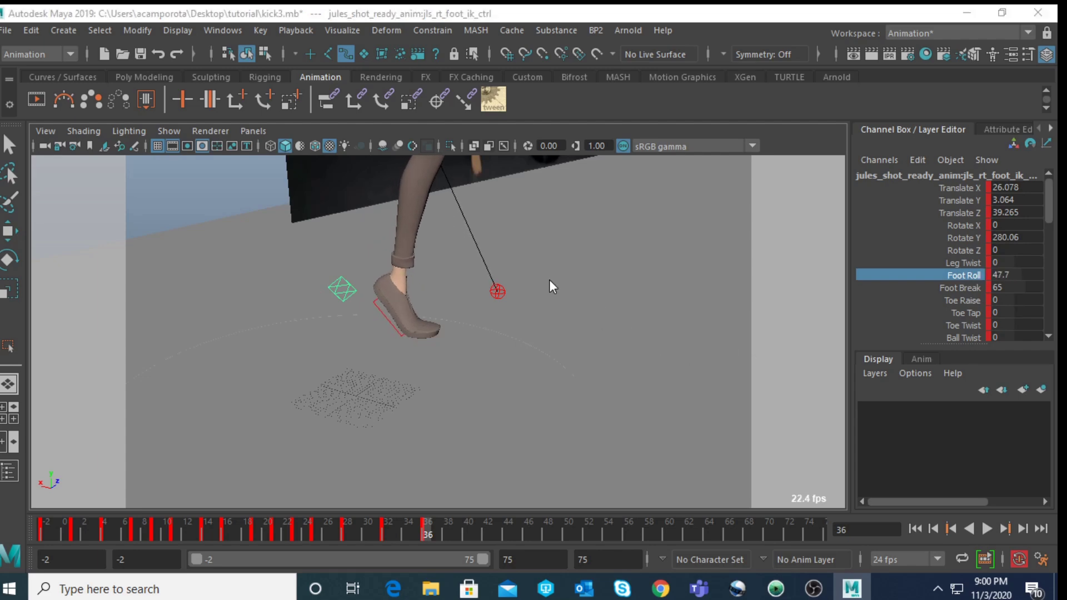
pyautogui.press('space')
pyautogui.press('space')
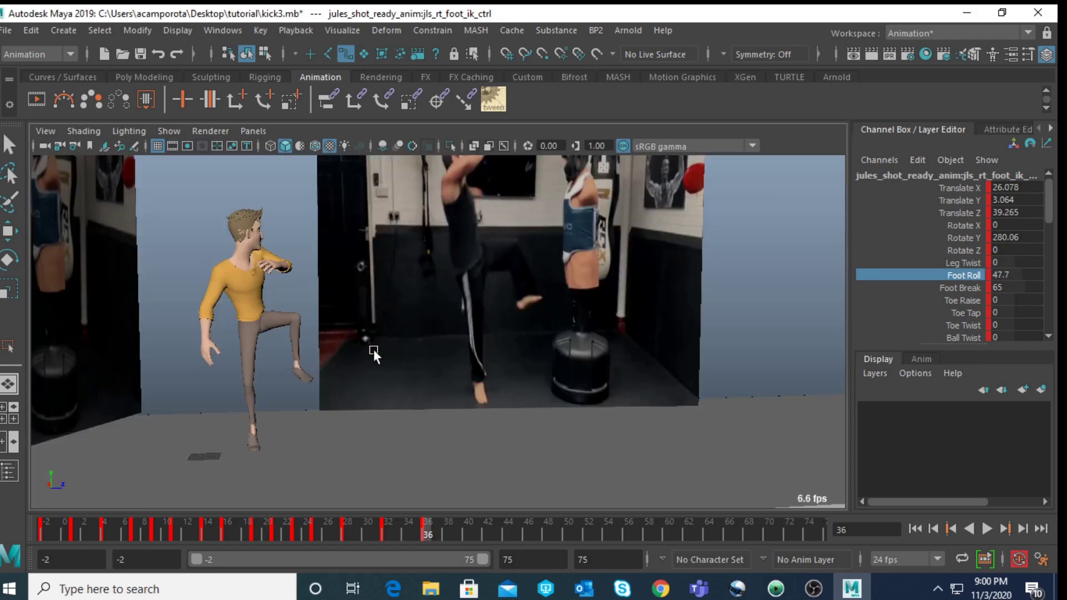
pyautogui.moveTo(375, 350); pyautogui.dragTo(380, 346, button='middle')
pyautogui.press('space')
pyautogui.press('space')
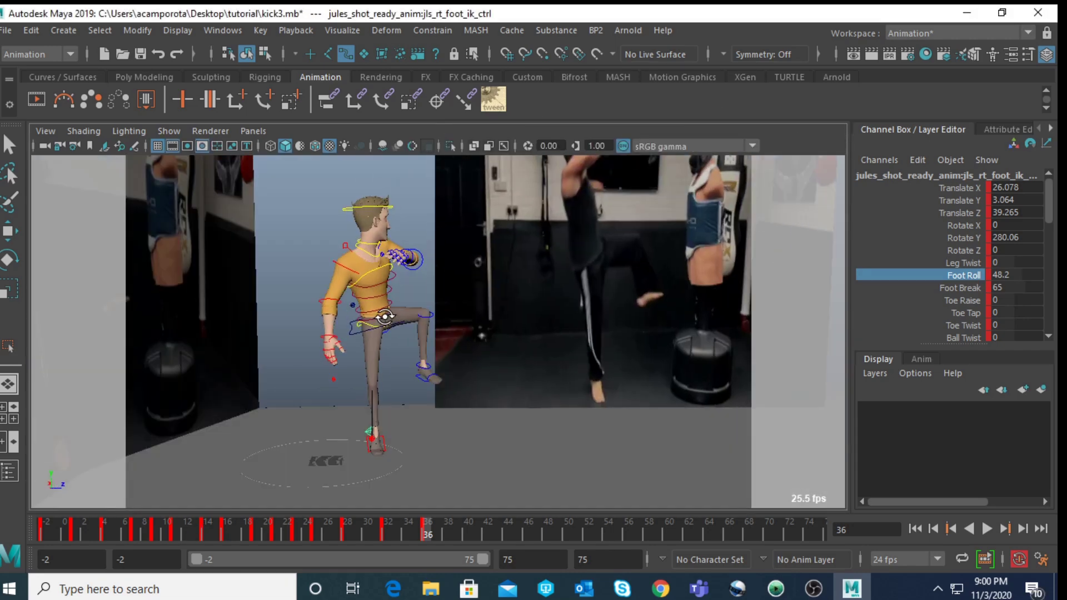
# - Select the hip, shoulder and FK spine controls together and reset their translations and rotations to 0
pyautogui.scroll(3, 362, 317)
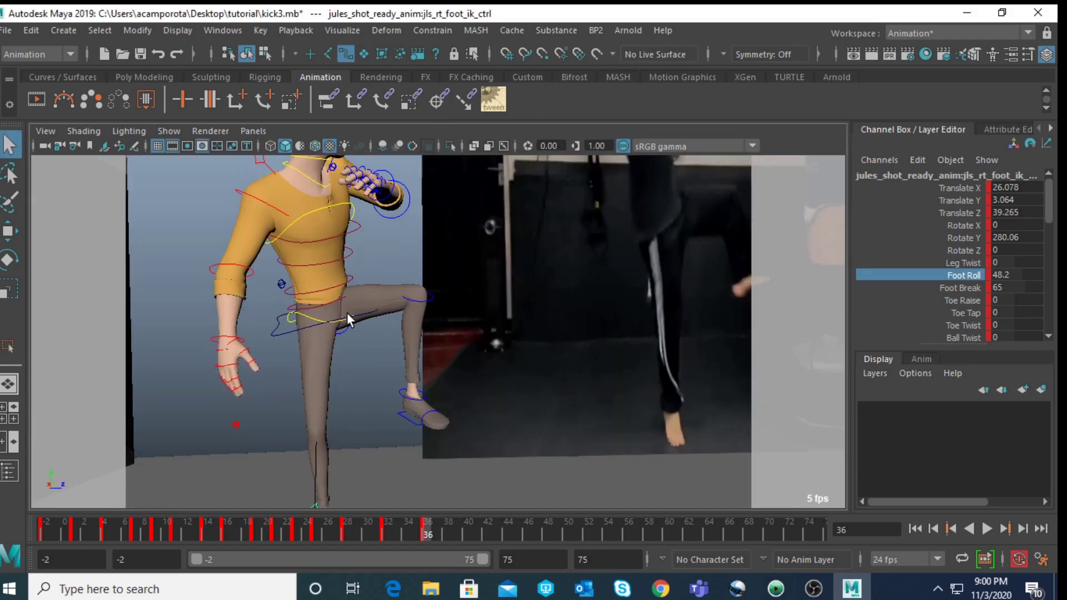
pyautogui.click(312, 322)
pyautogui.click(354, 214)
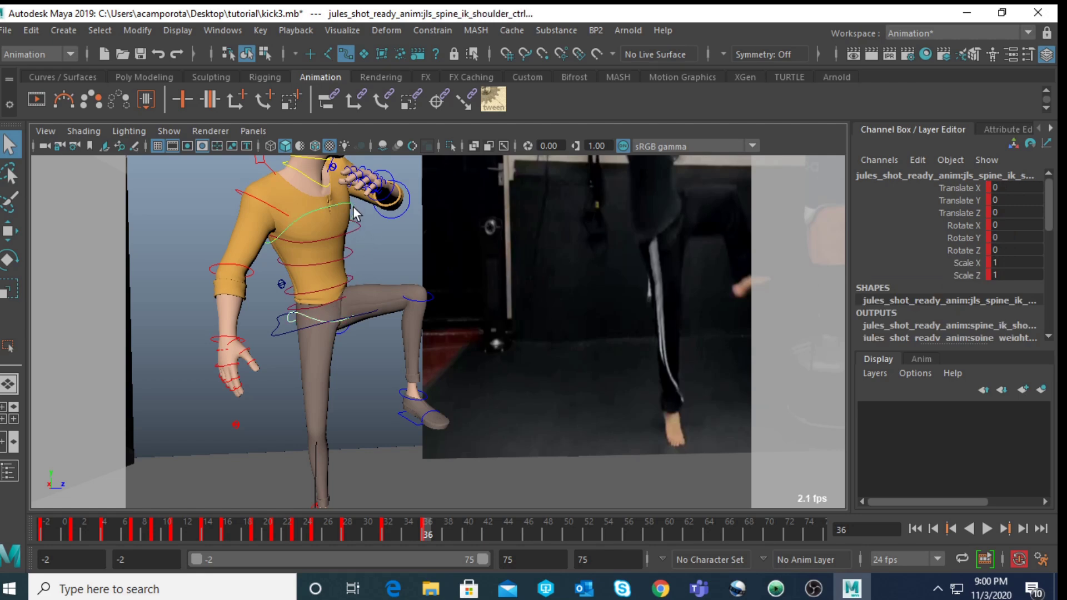
pyautogui.keyDown('shift'); pyautogui.click(357, 239); pyautogui.keyUp('shift')
pyautogui.keyDown('shift'); pyautogui.click(348, 257); pyautogui.keyUp('shift')
pyautogui.keyDown('shift'); pyautogui.click(350, 278); pyautogui.keyUp('shift')
pyautogui.keyDown('shift'); pyautogui.click(326, 304); pyautogui.keyUp('shift')
pyautogui.moveTo(1020, 187); pyautogui.dragTo(1013, 251)
pyautogui.moveTo(361, 335); pyautogui.dragTo(395, 336, button='middle')
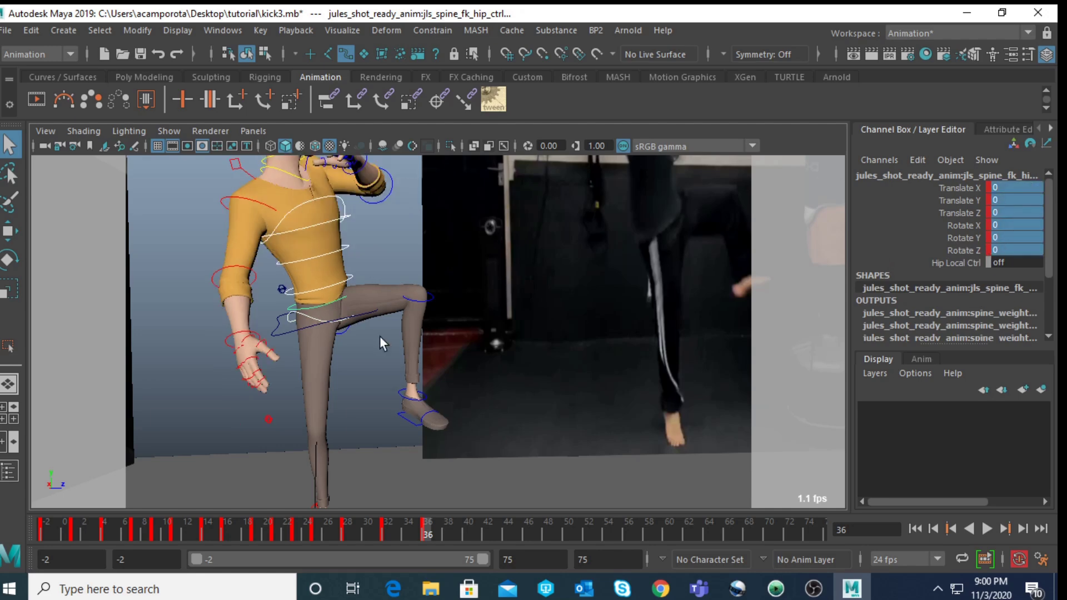
# - Move the COG control to about Y 16.8, Z 35.7 and rotate it to about X -6.0, Y 331.9, Z 13.5
pyautogui.click(369, 313)
pyautogui.press('space')
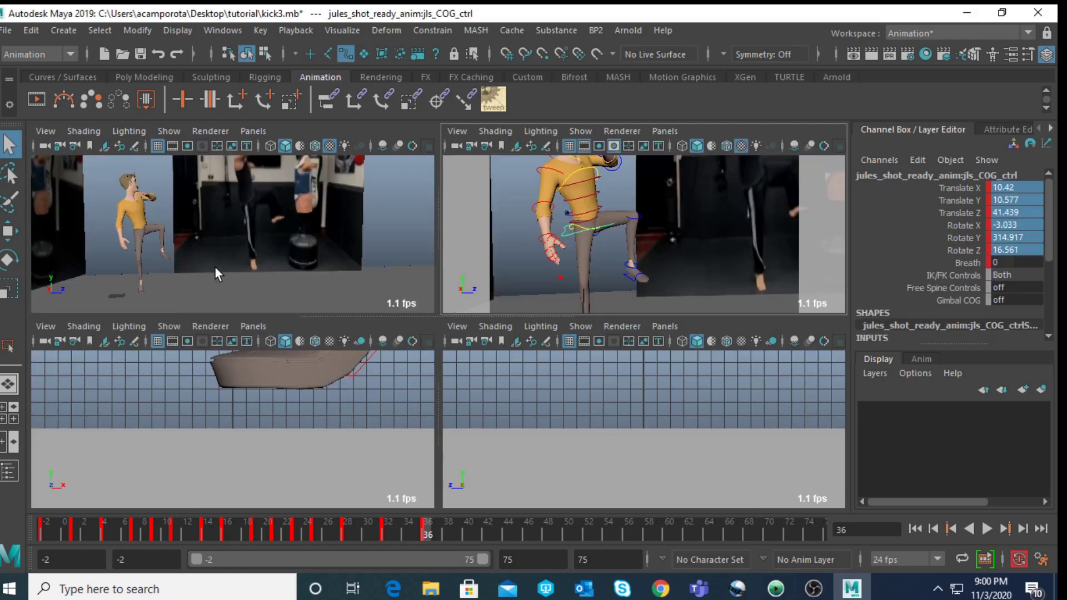
pyautogui.press('space')
pyautogui.press('w')
pyautogui.moveTo(252, 276); pyautogui.dragTo(295, 321)
pyautogui.press('e')
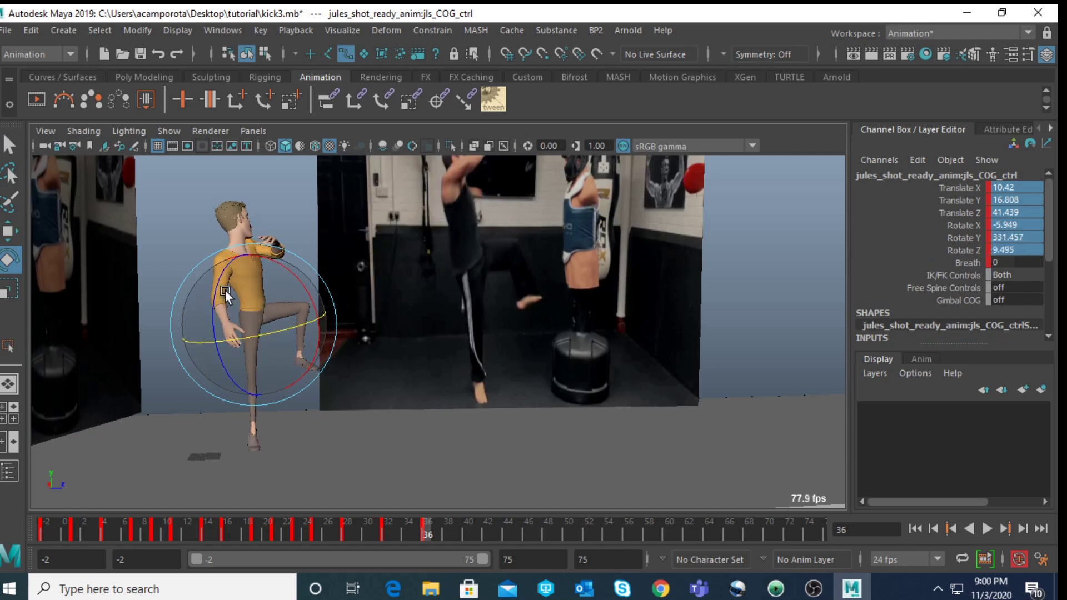
pyautogui.moveTo(219, 291); pyautogui.dragTo(288, 311)
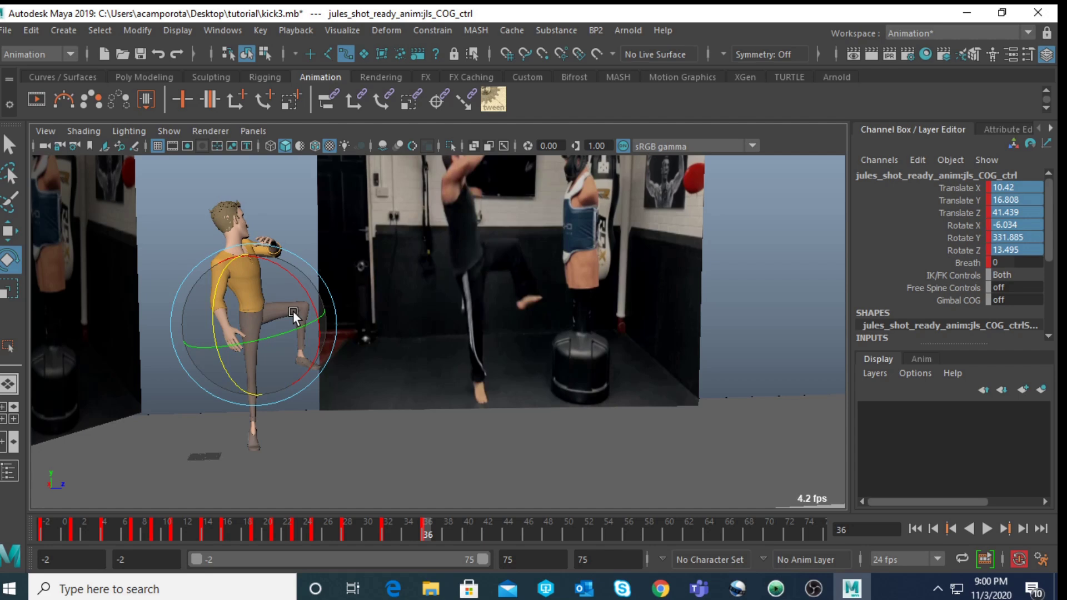
pyautogui.press('w')
pyautogui.moveTo(332, 321); pyautogui.dragTo(325, 323)
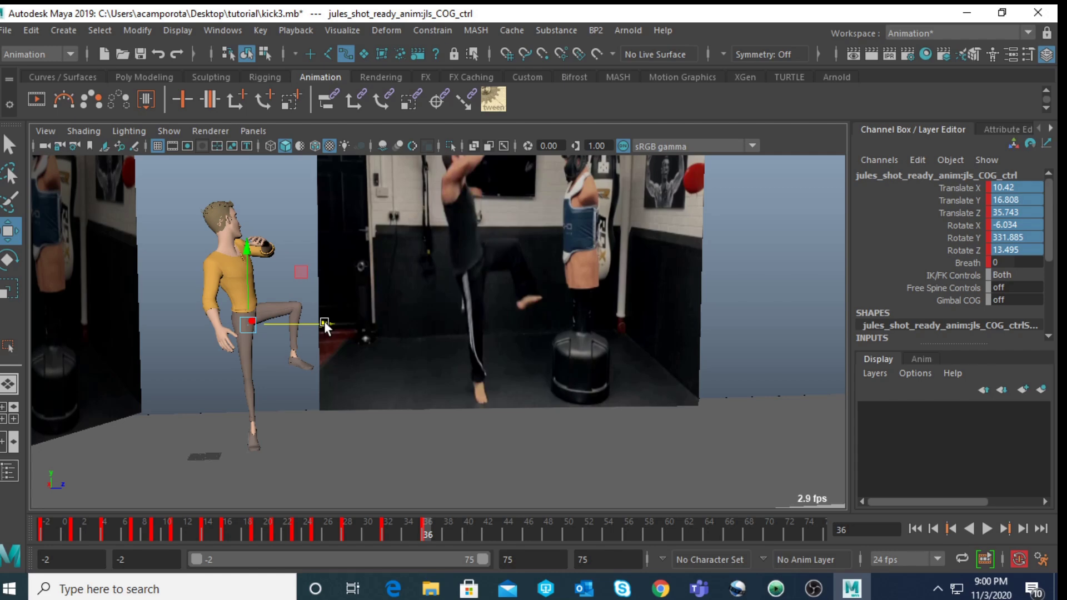
# - Select the upper spine FK control and rotate it to bring the chest and head forward over the hips
pyautogui.press('space')
pyautogui.press('space')
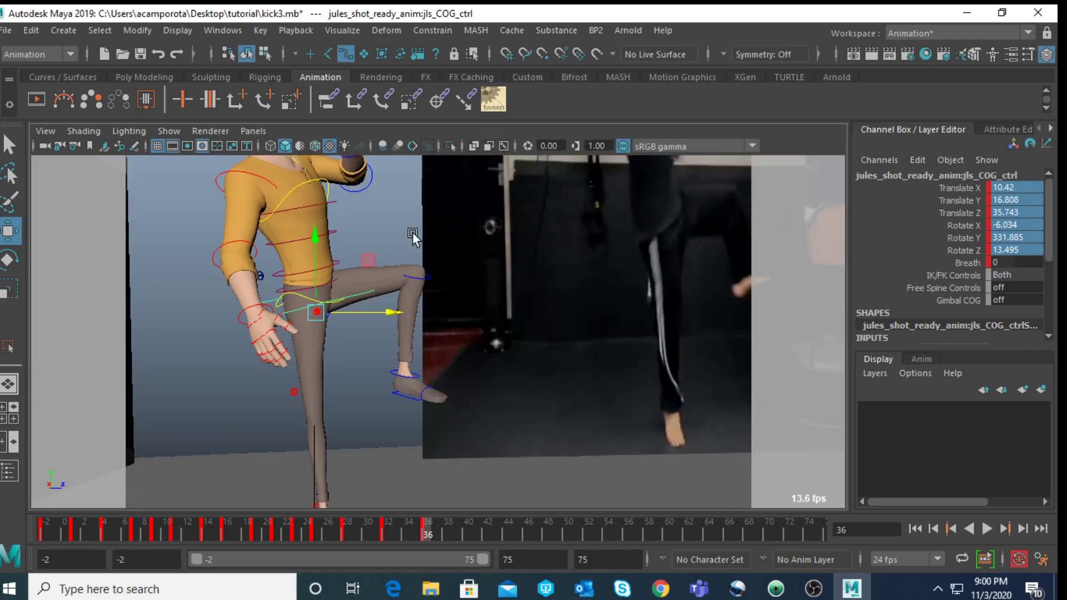
pyautogui.click(364, 245)
pyautogui.scroll(-5, 467, 232)
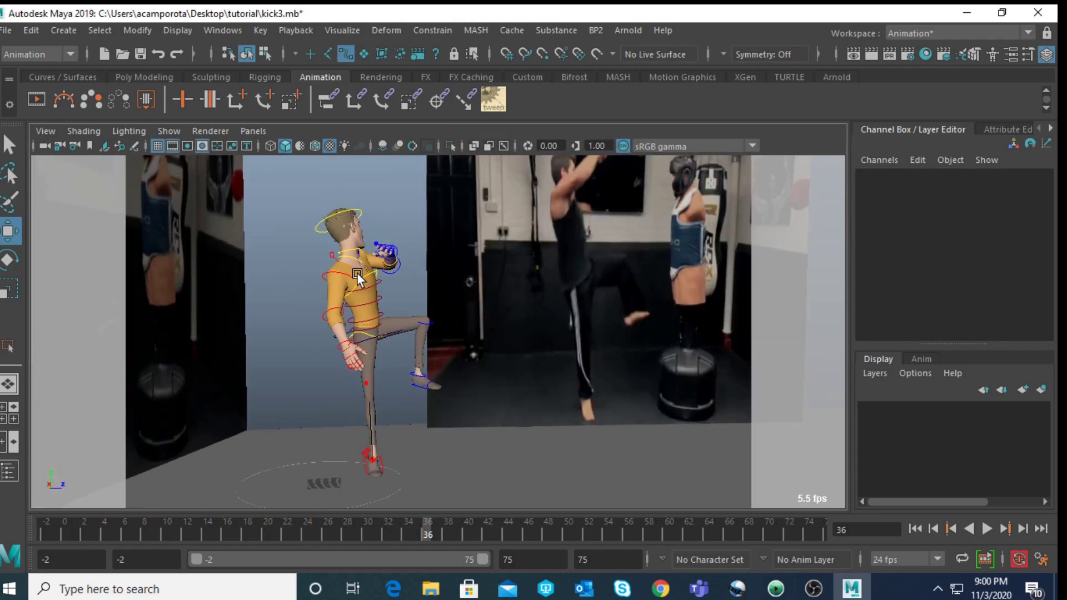
pyautogui.press('q')
pyautogui.click(375, 282)
pyautogui.press('e')
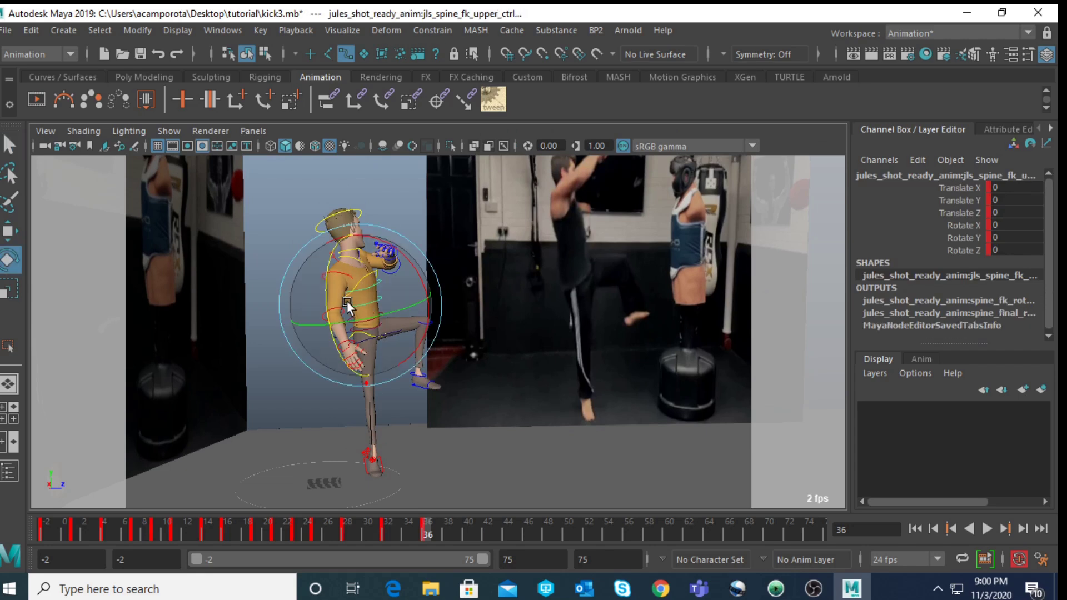
pyautogui.moveTo(327, 295); pyautogui.dragTo(324, 278)
# - Select the spine IK hip control and tilt the pelvis to about Z 19.2
pyautogui.click(370, 334)
pyautogui.press('w')
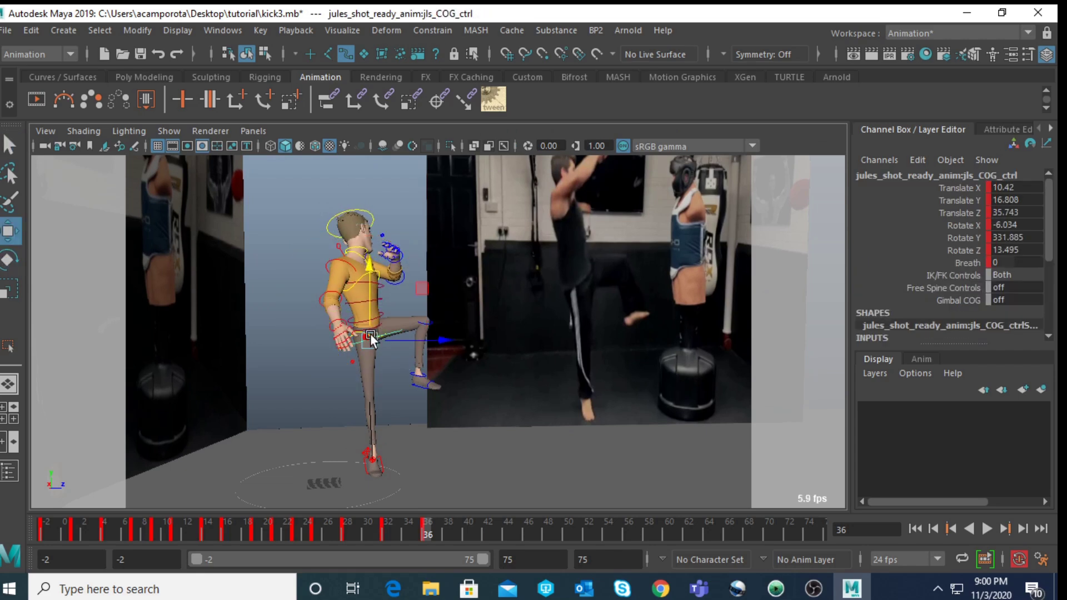
pyautogui.press('q')
pyautogui.click(366, 333)
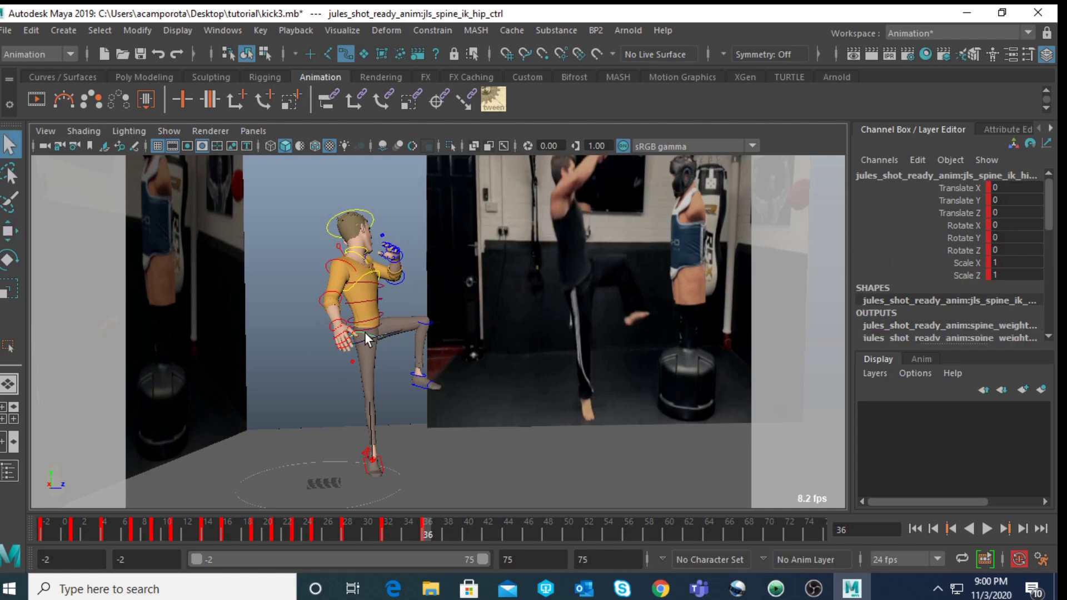
pyautogui.press('e')
pyautogui.moveTo(336, 325); pyautogui.dragTo(378, 279)
# - Rotate the left upper leg FK control to about X -11.4, Y 26.5, Z -93.5 to realign the raised knee
pyautogui.press('q')
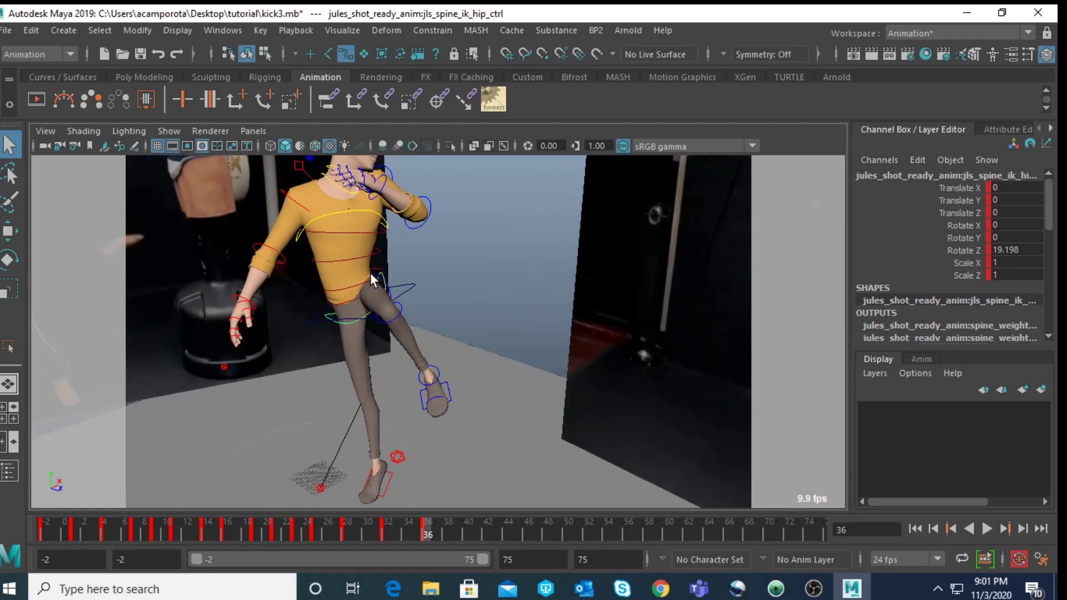
pyautogui.click(381, 278)
pyautogui.press('e')
pyautogui.moveTo(401, 234); pyautogui.dragTo(360, 273)
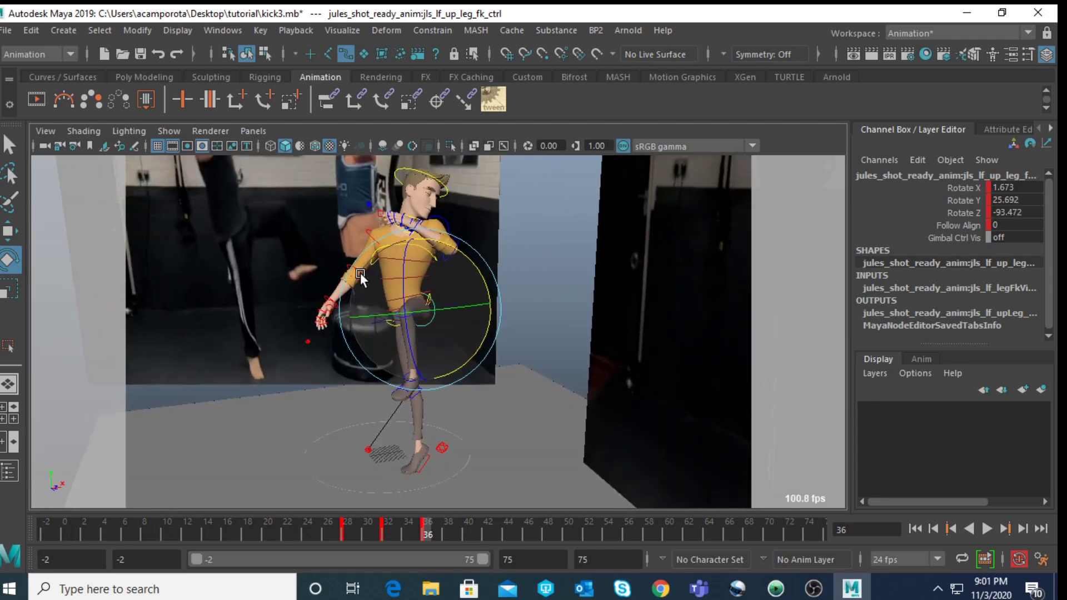
pyautogui.moveTo(459, 324); pyautogui.dragTo(455, 308)
# - Reset the left ankle FK control's X and Y rotations to 0 and rotate the foot to about Z -32.5
pyautogui.press('q')
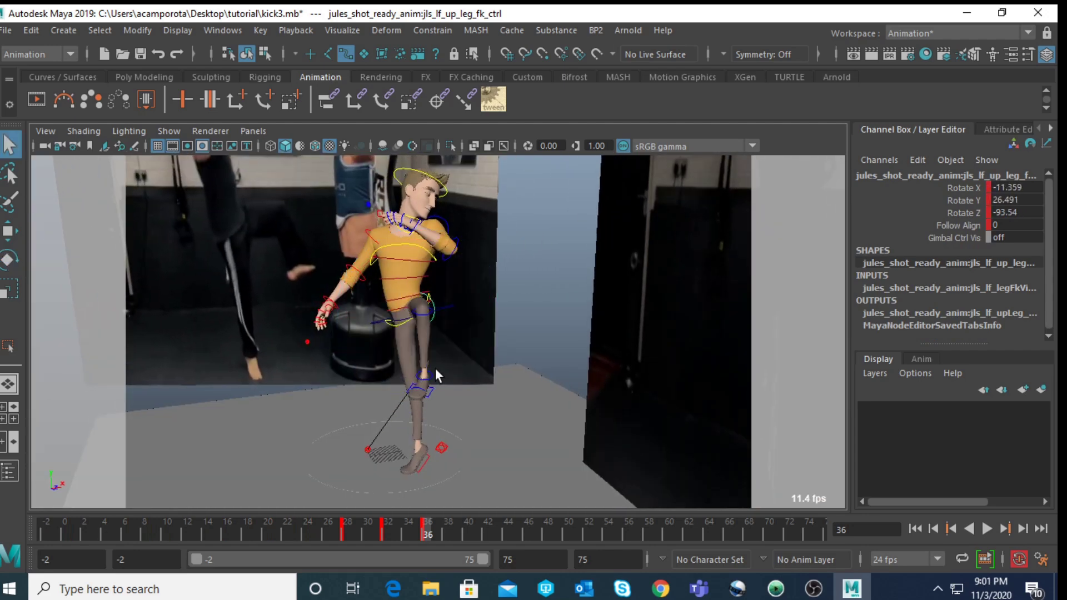
pyautogui.click(428, 374)
pyautogui.moveTo(1035, 188); pyautogui.dragTo(1037, 209)
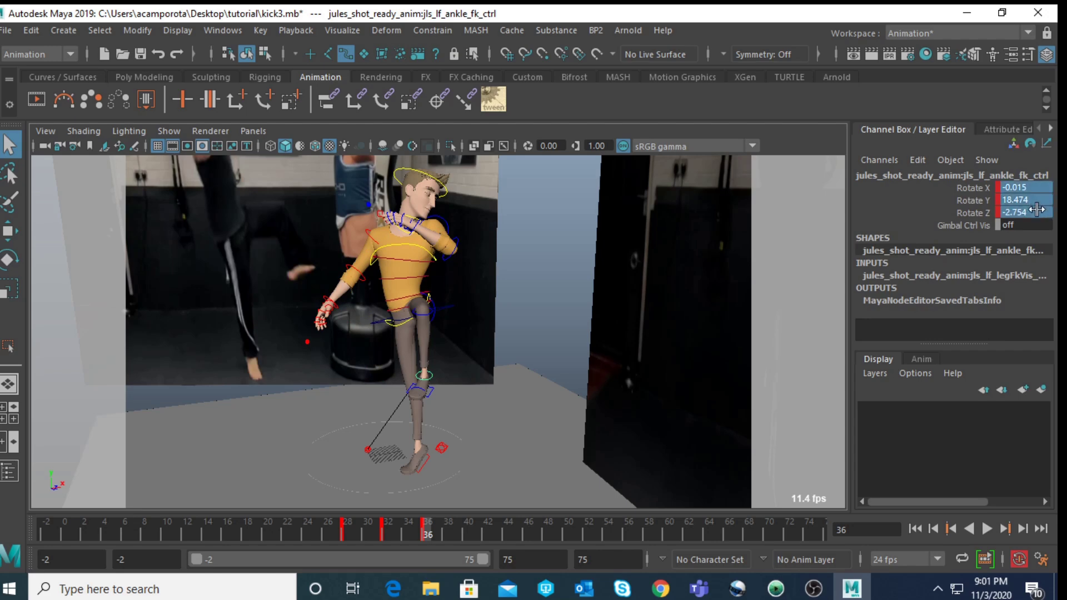
pyautogui.click(542, 292)
pyautogui.keyDown('alt'); pyautogui.moveTo(541, 292); pyautogui.dragTo(465, 295); pyautogui.keyUp('alt')
pyautogui.click(416, 389)
pyautogui.press('e')
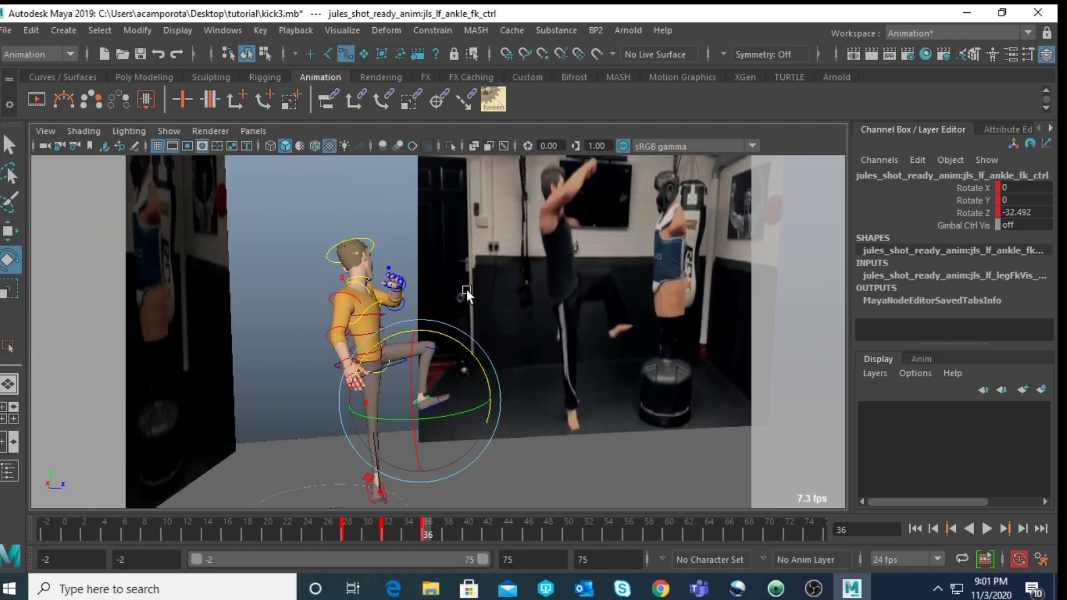
# - Select the neck and head controls and reset their translations and rotations to 0 at frame 36
pyautogui.press('q')
pyautogui.click(364, 277)
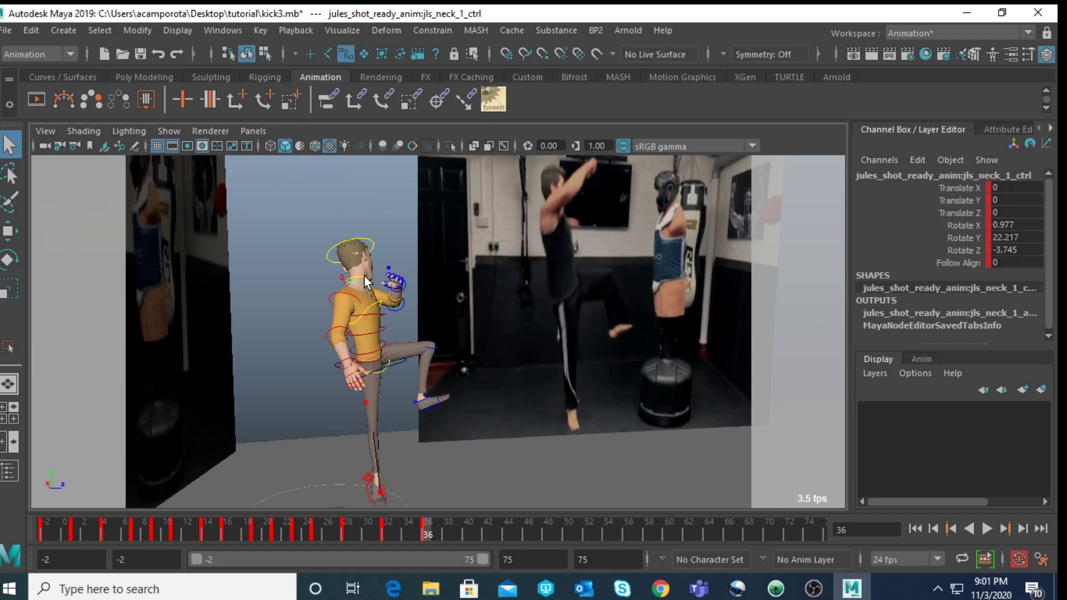
pyautogui.click(358, 257)
pyautogui.moveTo(1004, 188); pyautogui.dragTo(1003, 247)
pyautogui.write('0')
pyautogui.press('Return')
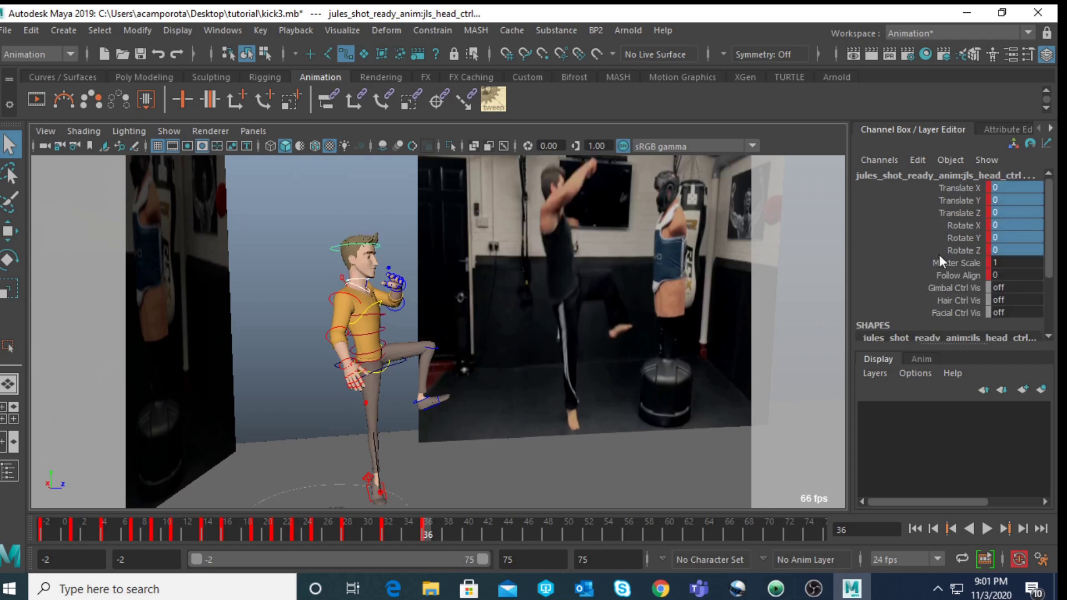
# - Play the animation to review the motion leading into the raised-knee pose, ending back on frame 36
pyautogui.press('e')
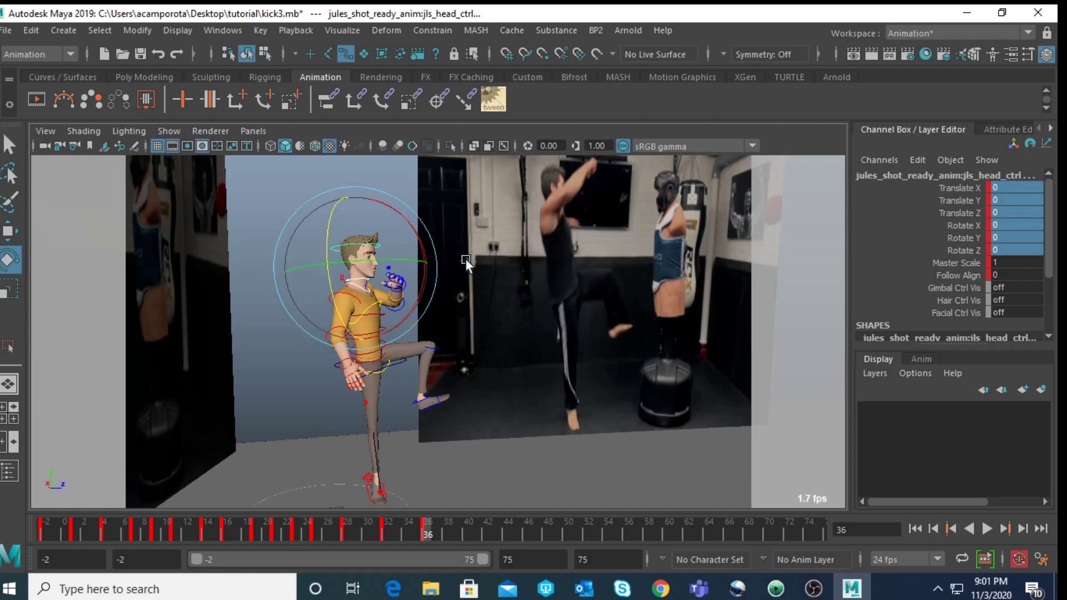
pyautogui.click(465, 258)
pyautogui.click(351, 294)
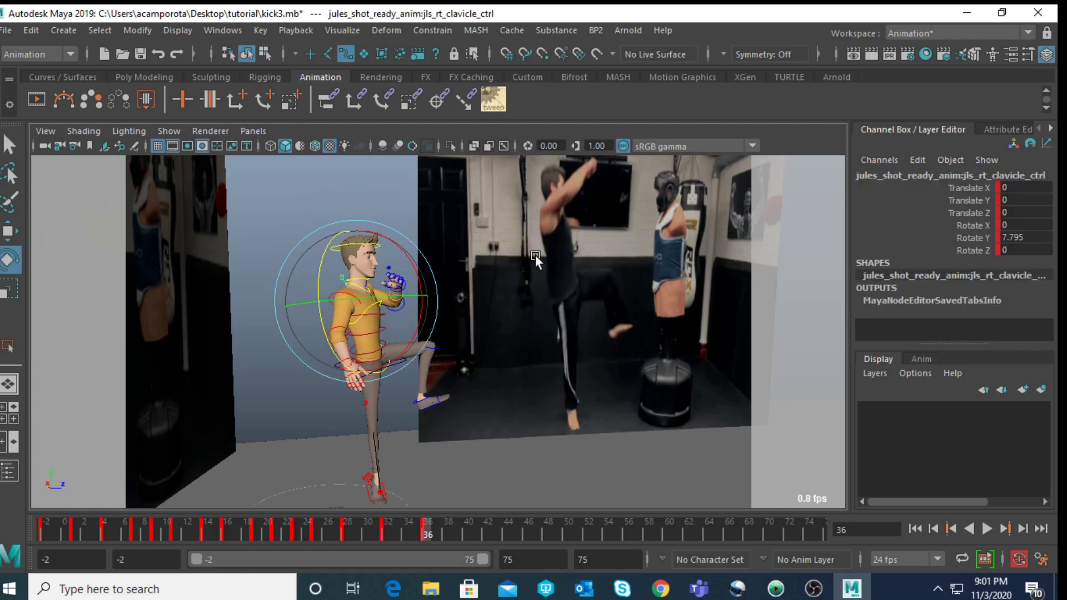
pyautogui.keyDown('alt'); pyautogui.moveTo(540, 295); pyautogui.dragTo(506, 299); pyautogui.keyUp('alt')
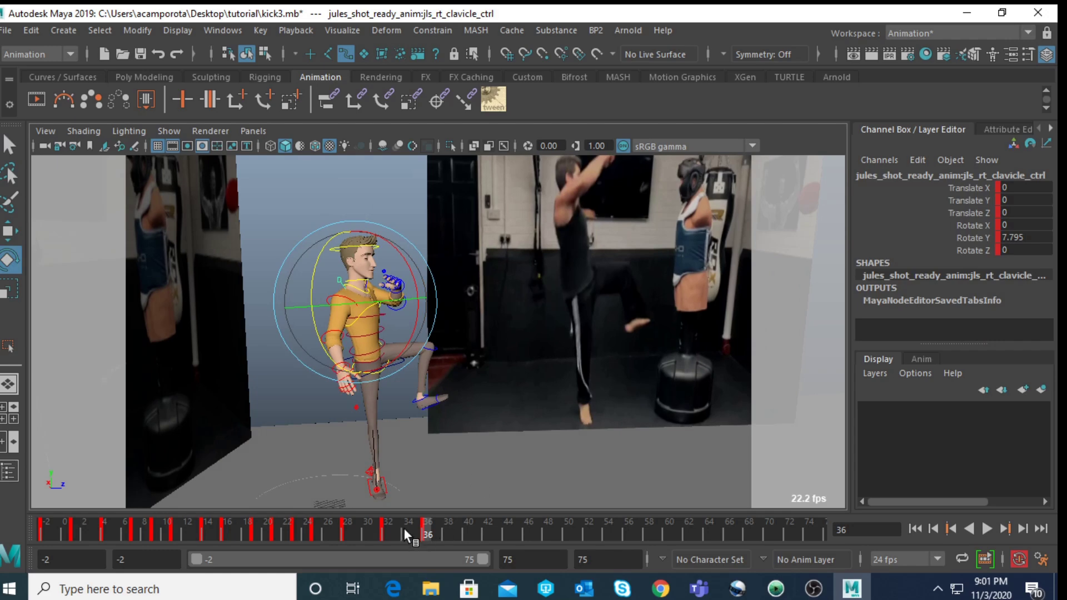
pyautogui.hotkey('alt', 'v')
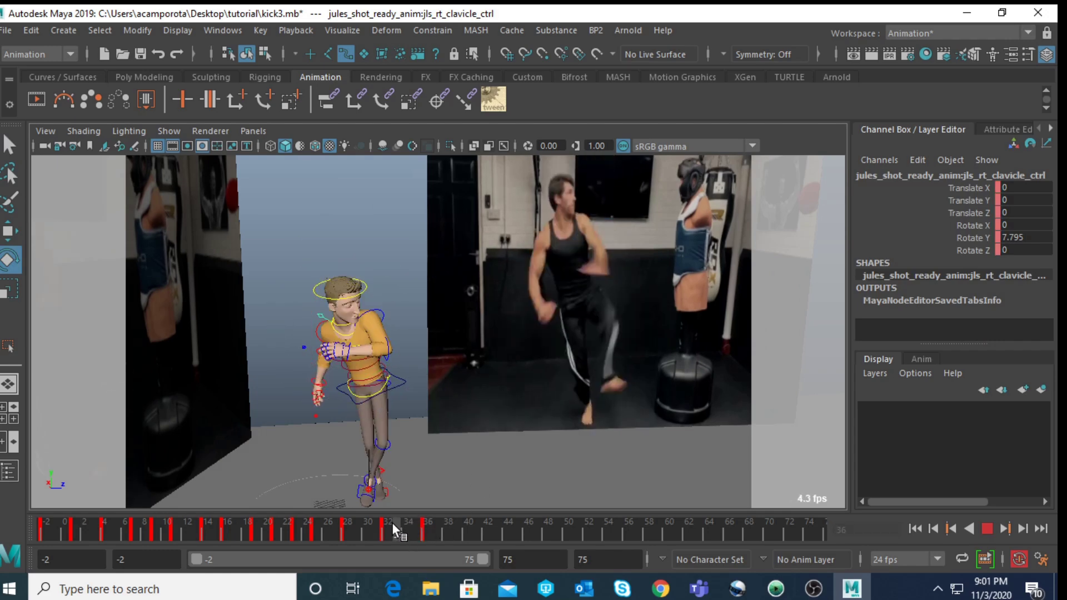
pyautogui.click(426, 526)
# - Select the left elbow FK control and reset its Y rotation to 0
pyautogui.press('f')
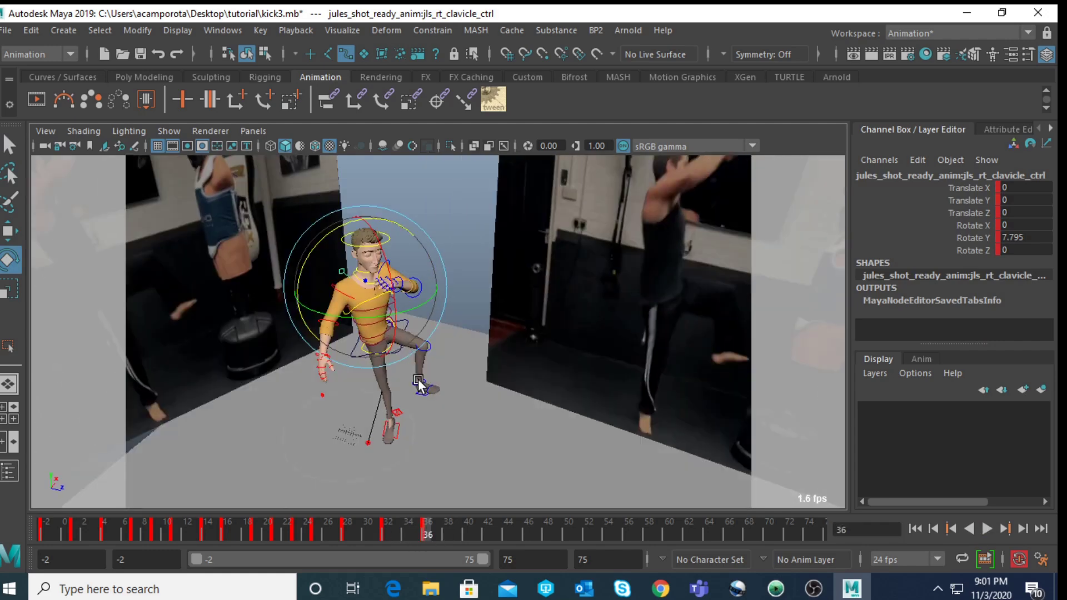
pyautogui.click(427, 239)
pyautogui.doubleClick(1043, 199)
pyautogui.write('0')
pyautogui.press('Return')
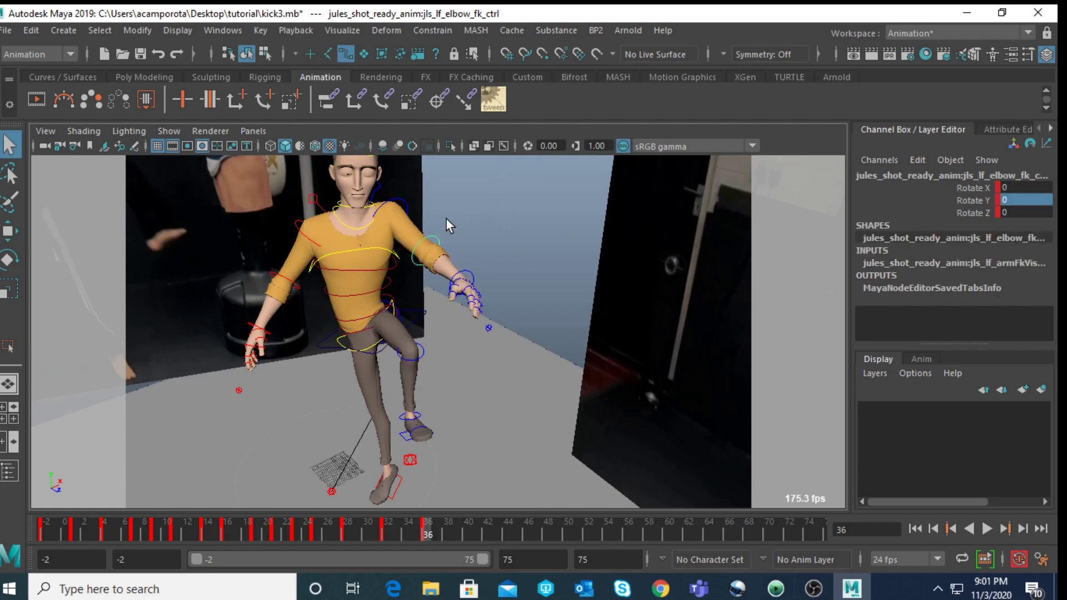
# - Reset the left upper arm FK control's rotations to 0 and rotate it to about Z -17.5
pyautogui.click(401, 212)
pyautogui.moveTo(1031, 187); pyautogui.dragTo(1031, 212)
pyautogui.doubleClick(1033, 212)
pyautogui.write('0')
pyautogui.press('Return')
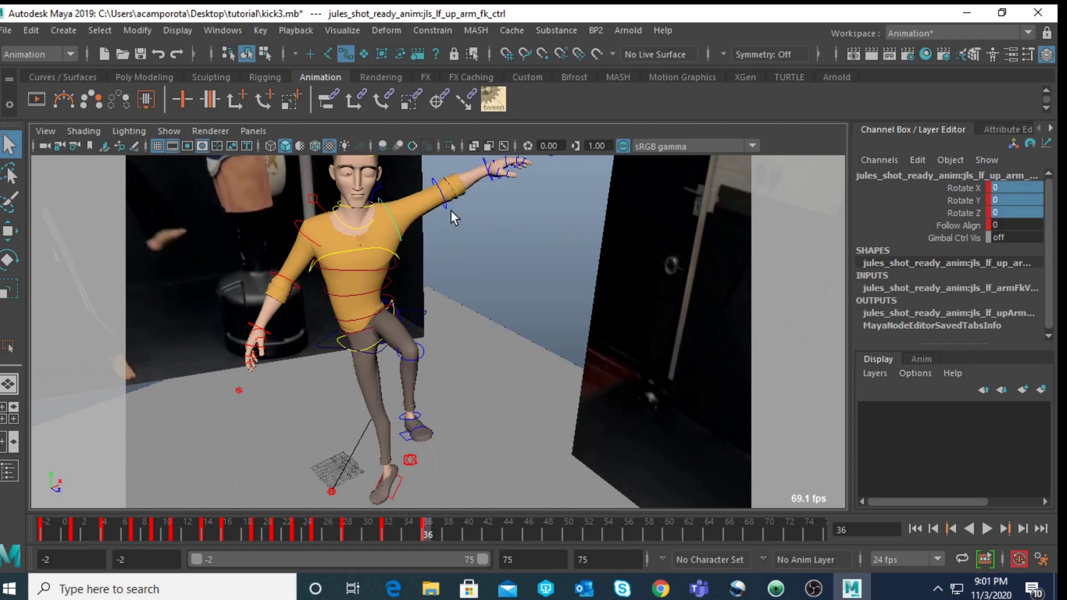
pyautogui.press('e')
pyautogui.moveTo(399, 192); pyautogui.dragTo(329, 169)
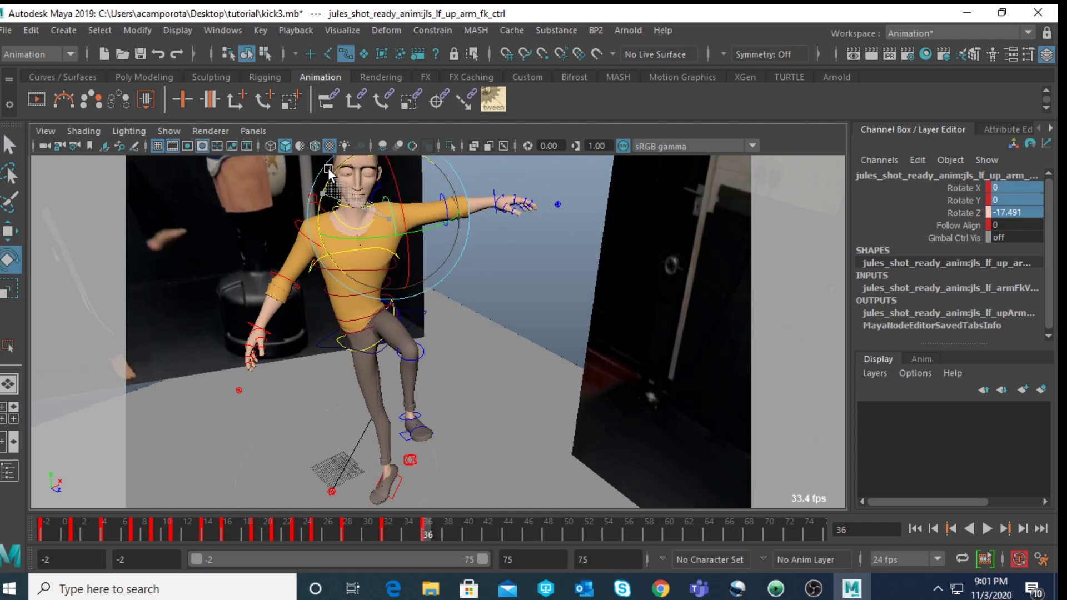
# - Rotate the left clavicle control slightly to lower the outstretched left arm
pyautogui.press('q')
pyautogui.click(376, 187)
pyautogui.press('e')
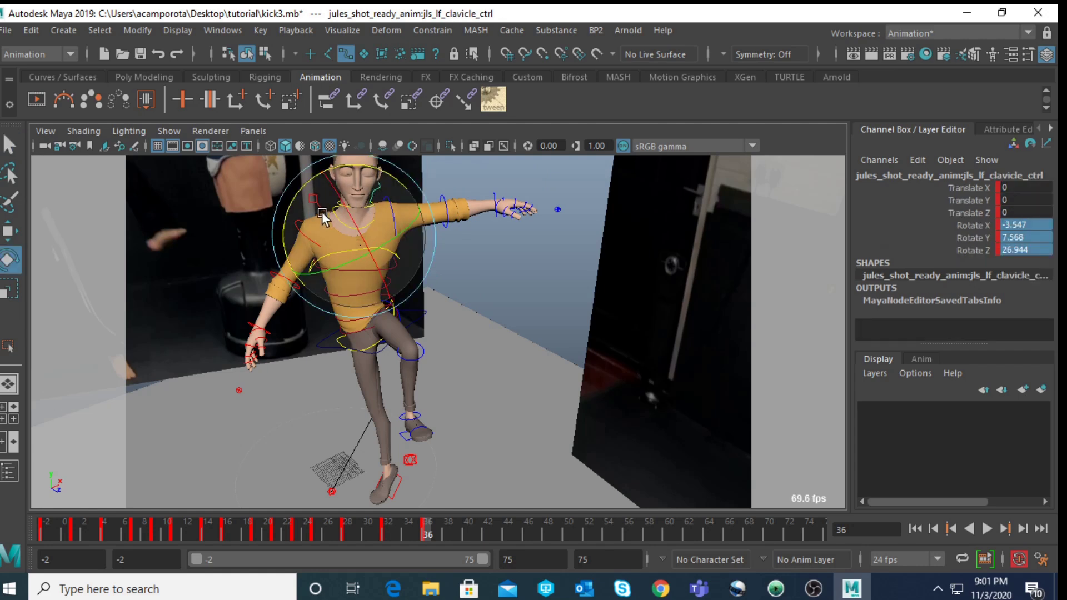
pyautogui.moveTo(299, 191); pyautogui.dragTo(306, 184)
# - Rotate the left wrist FK control to about X -7.7, Y -23.3, Z 0
pyautogui.press('q')
pyautogui.click(478, 229)
pyautogui.press('e')
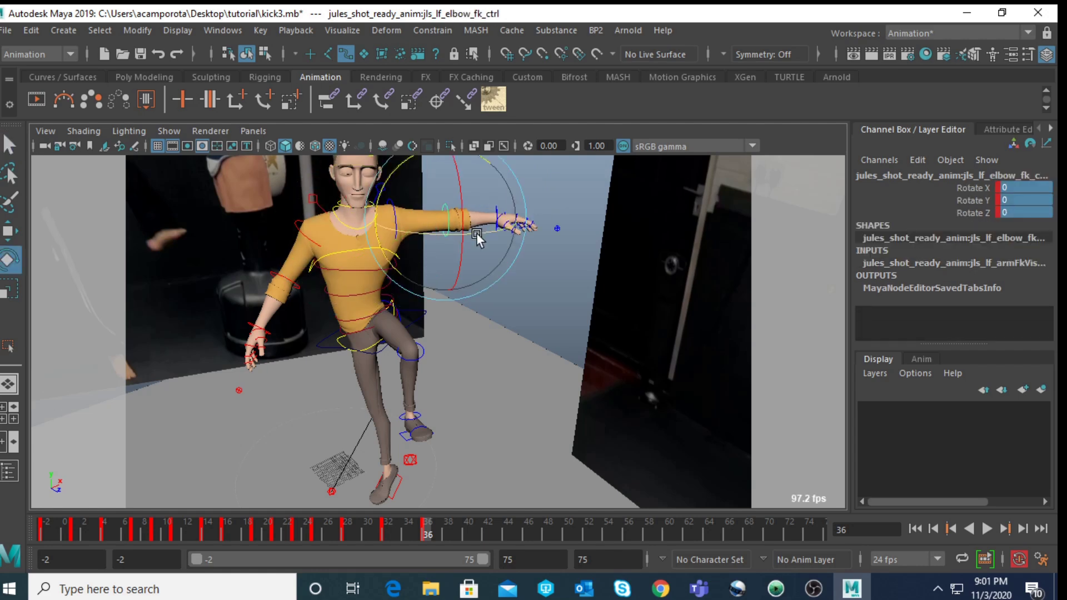
pyautogui.press('q')
pyautogui.click(516, 226)
pyautogui.press('e')
pyautogui.moveTo(516, 224)
pyautogui.mouseDown()
pyautogui.moveTo(504, 226)
pyautogui.moveTo(517, 228)
pyautogui.mouseUp()
pyautogui.press('q')
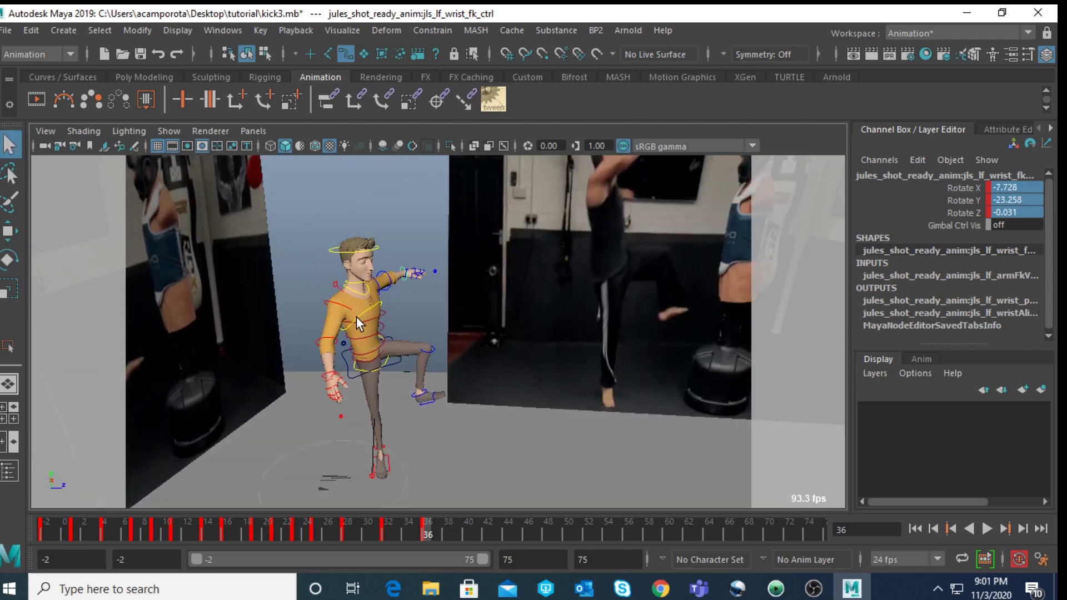
# - Raise the right arm overhead by rotating the right upper arm FK control to about X -42.6, Y -31.8, Z -15.4
pyautogui.click(335, 290)
pyautogui.keyDown('alt'); pyautogui.moveTo(335, 290); pyautogui.dragTo(399, 282); pyautogui.keyUp('alt')
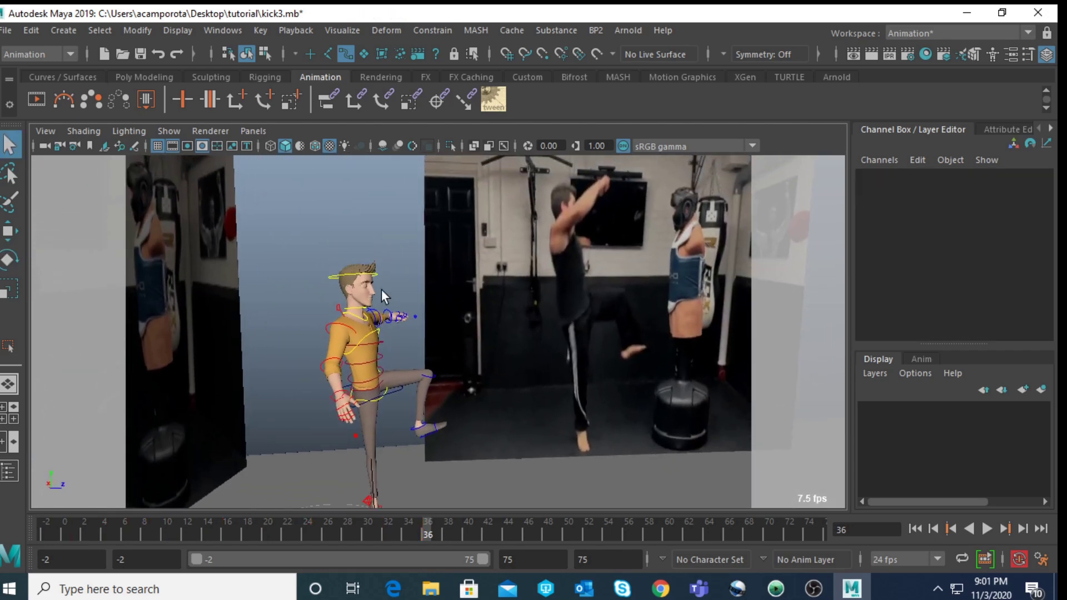
pyautogui.click(335, 308)
pyautogui.press('e')
pyautogui.moveTo(306, 307)
pyautogui.mouseDown()
pyautogui.moveTo(304, 295)
pyautogui.moveTo(374, 328)
pyautogui.moveTo(343, 332)
pyautogui.moveTo(344, 303)
pyautogui.moveTo(398, 352)
pyautogui.moveTo(449, 329)
pyautogui.moveTo(403, 284)
pyautogui.moveTo(335, 289)
pyautogui.moveTo(353, 283)
pyautogui.moveTo(361, 304)
pyautogui.moveTo(325, 307)
pyautogui.mouseUp()
pyautogui.click(370, 326)
pyautogui.scroll(4, 326, 299)
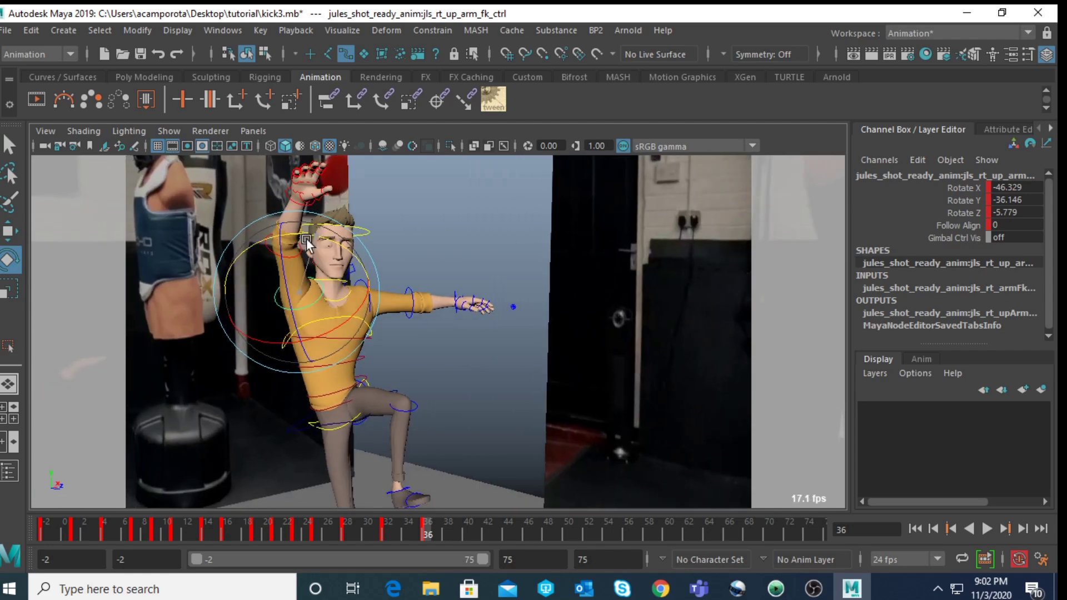
pyautogui.moveTo(311, 238); pyautogui.dragTo(281, 266)
pyautogui.press('q')
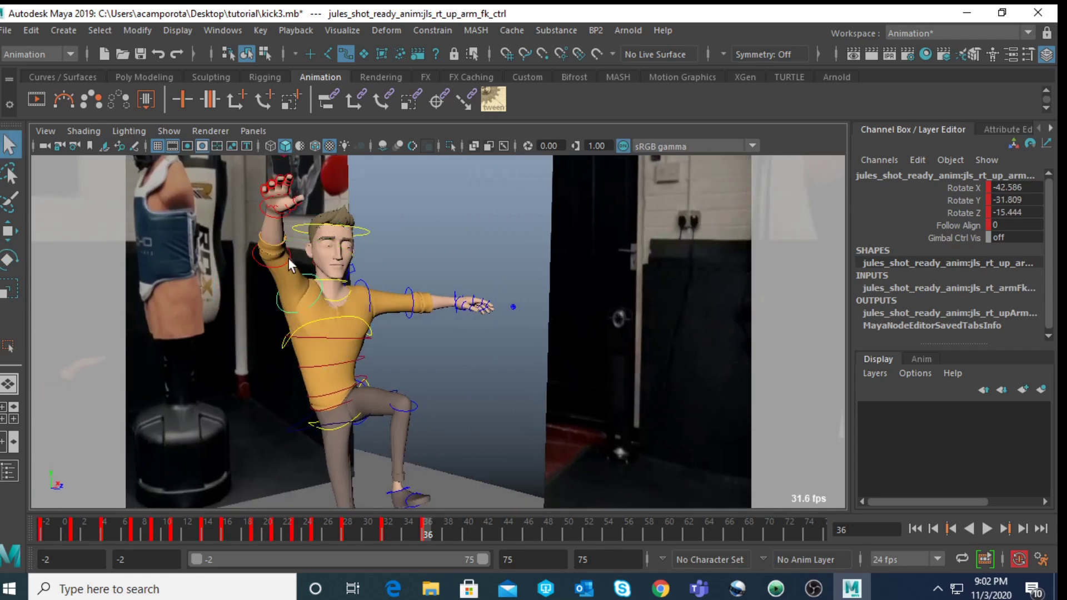
# - Select the spine FK controls together and rotate them to about Y 3.7
pyautogui.click(289, 259)
pyautogui.click(362, 337)
pyautogui.click(366, 367)
pyautogui.click(368, 375)
pyautogui.press('space')
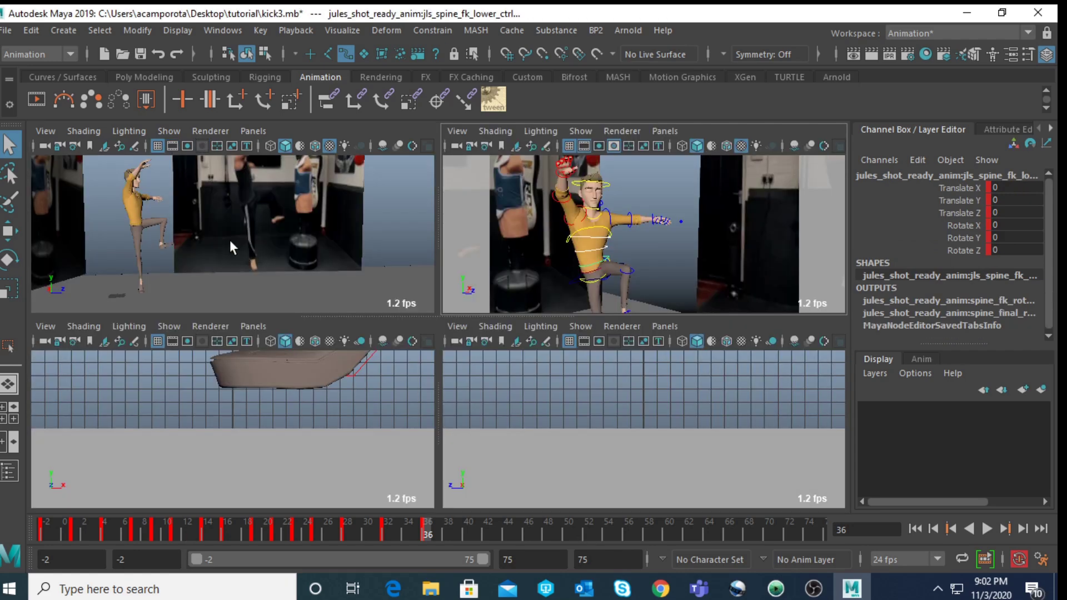
pyautogui.press('space')
pyautogui.press('e')
pyautogui.moveTo(291, 301); pyautogui.dragTo(292, 305)
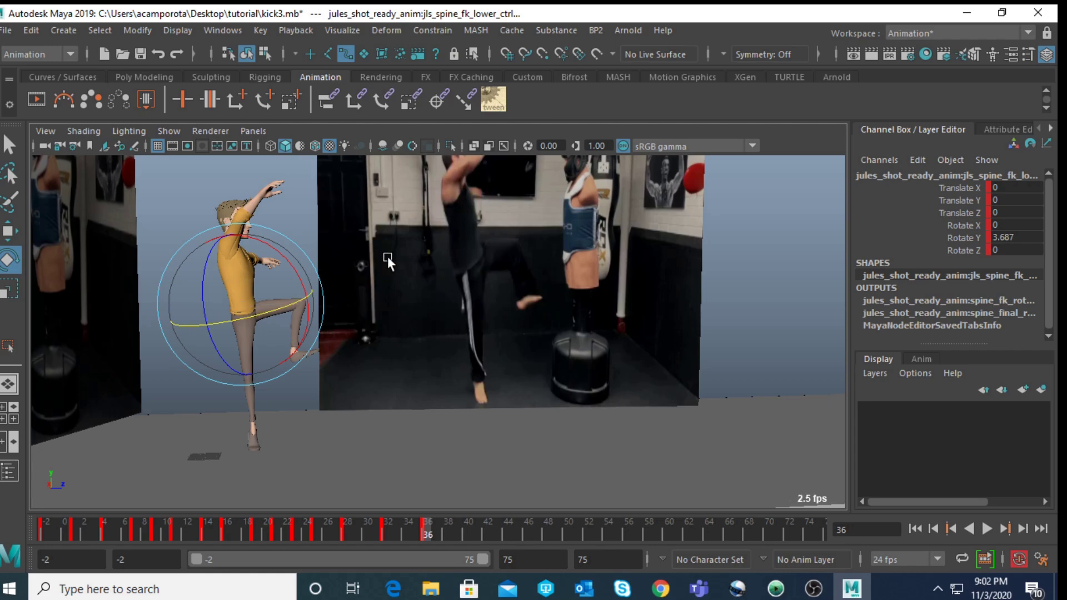
# - Swing the right arm forward to match the side reference, rotating the upper arm FK control to about X -44.9, Y -56.5, Z -52.8
pyautogui.press('space')
pyautogui.moveTo(442, 240); pyautogui.dragTo(413, 248)
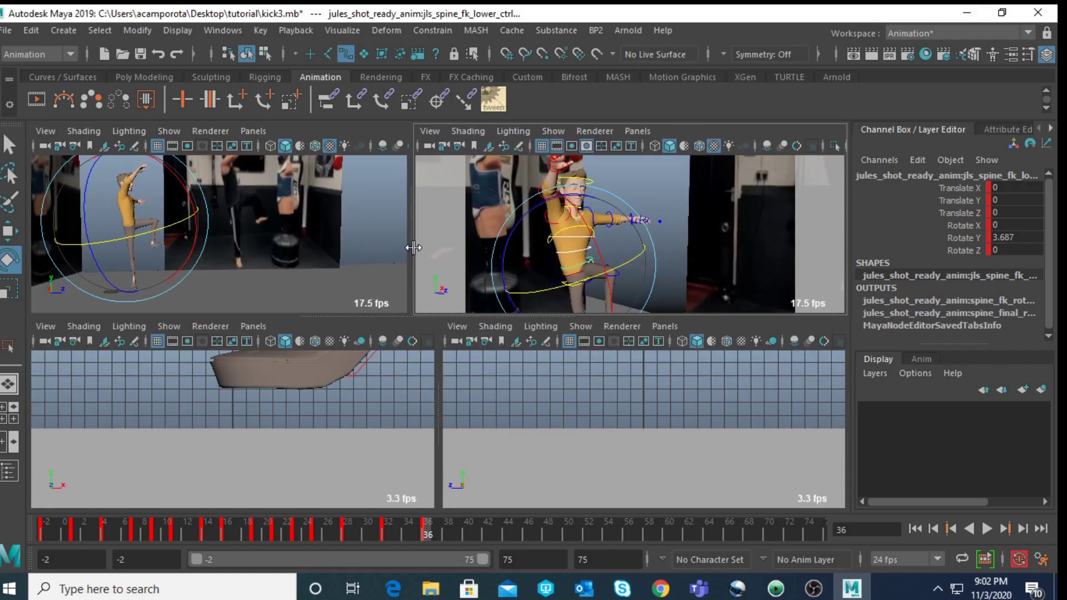
pyautogui.scroll(-8, 643, 245)
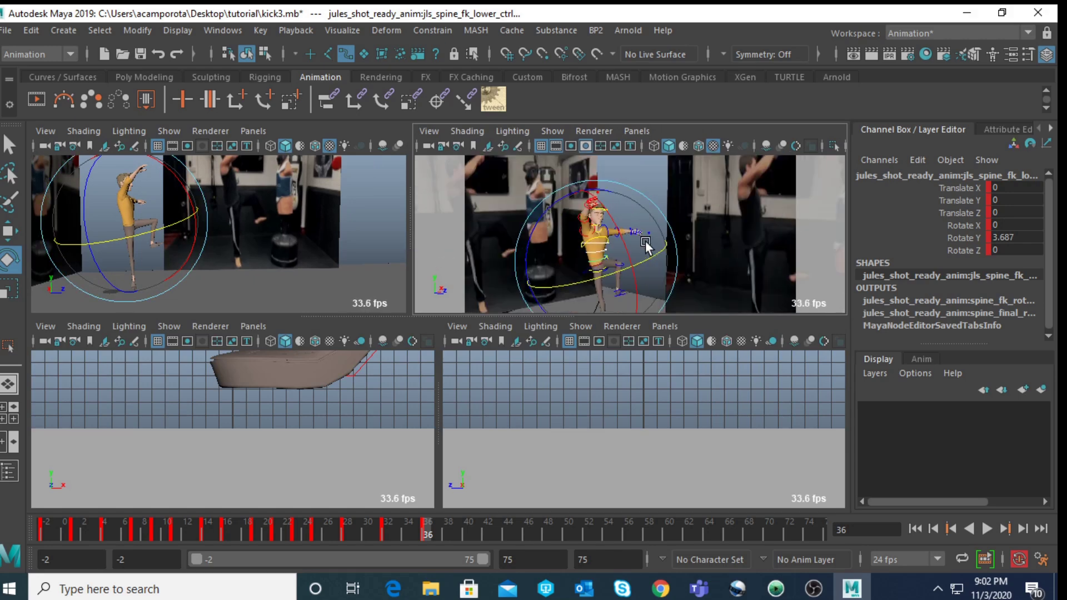
pyautogui.click(683, 219)
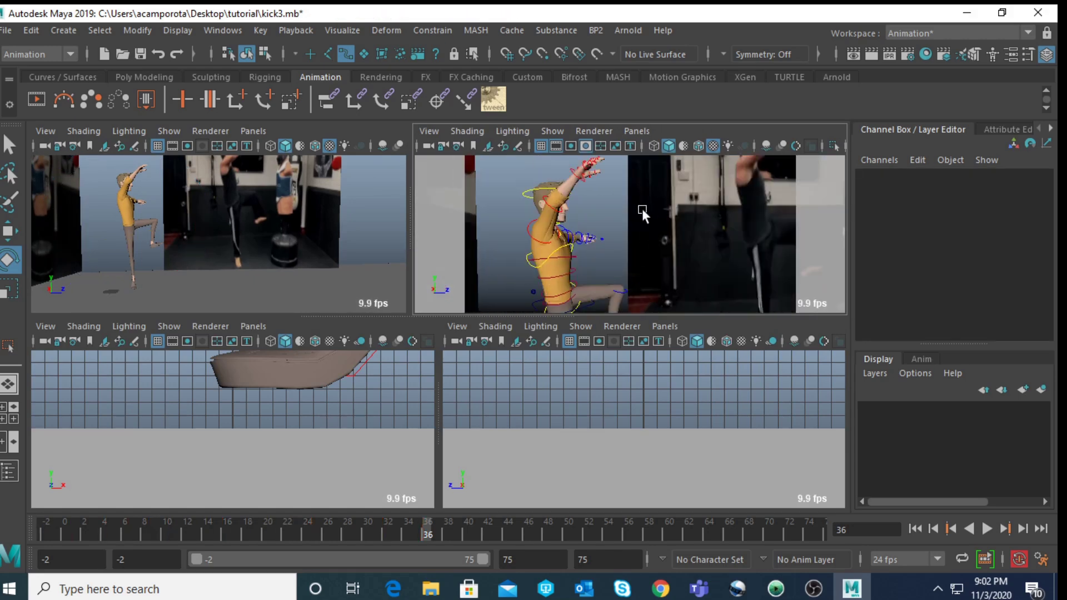
pyautogui.click(573, 210)
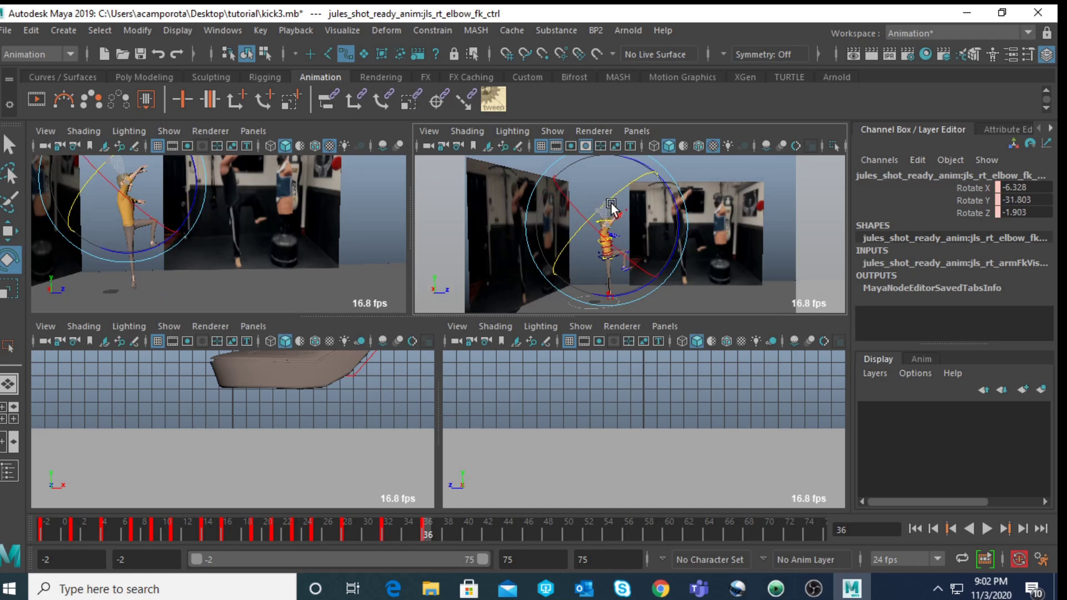
pyautogui.click(780, 210)
pyautogui.click(601, 236)
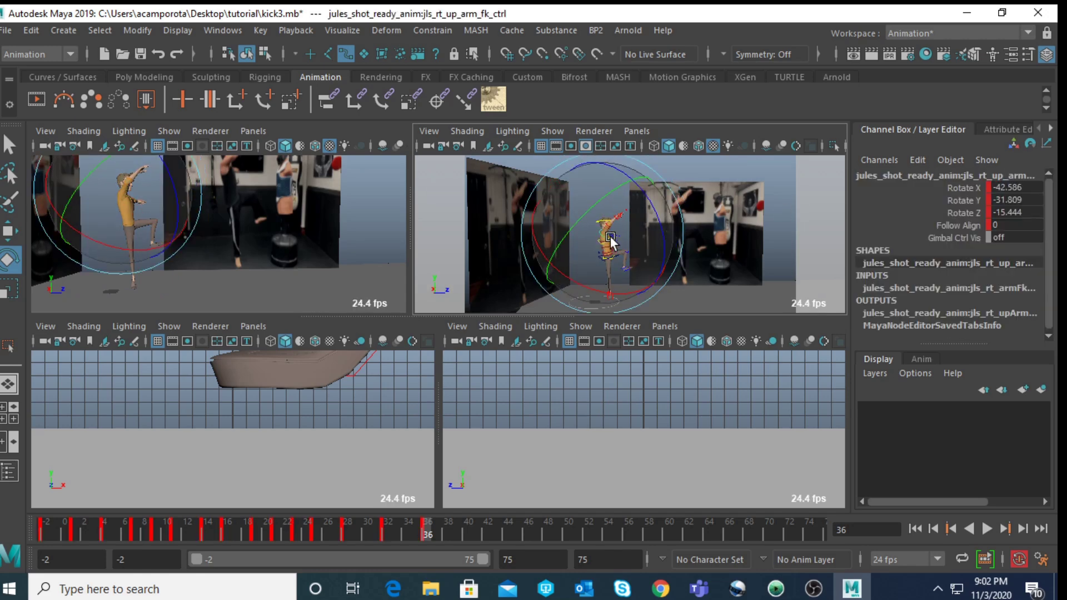
pyautogui.press('space')
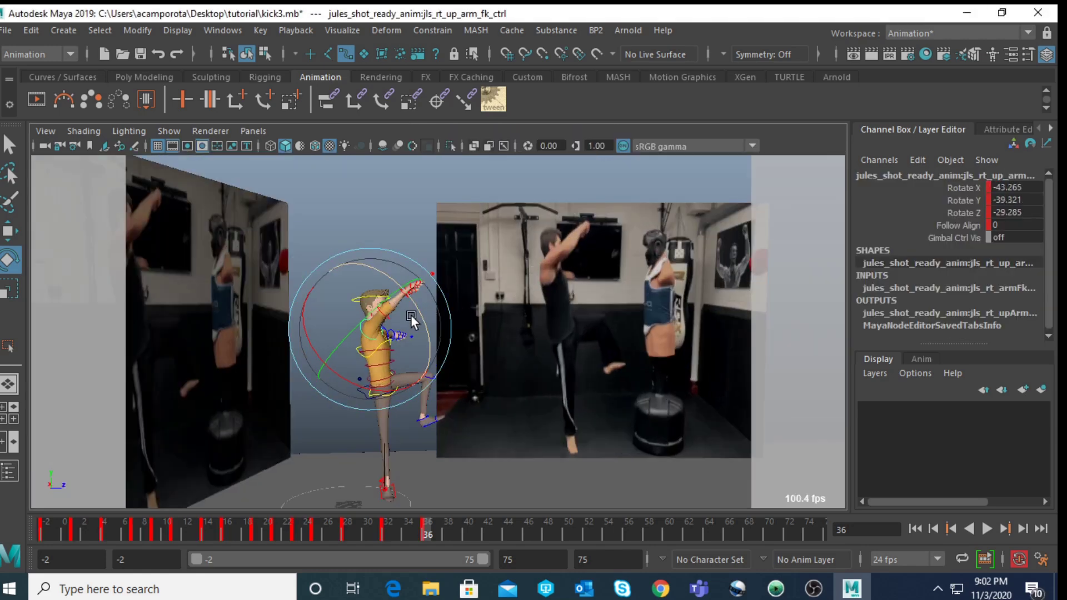
pyautogui.moveTo(412, 296); pyautogui.dragTo(395, 332)
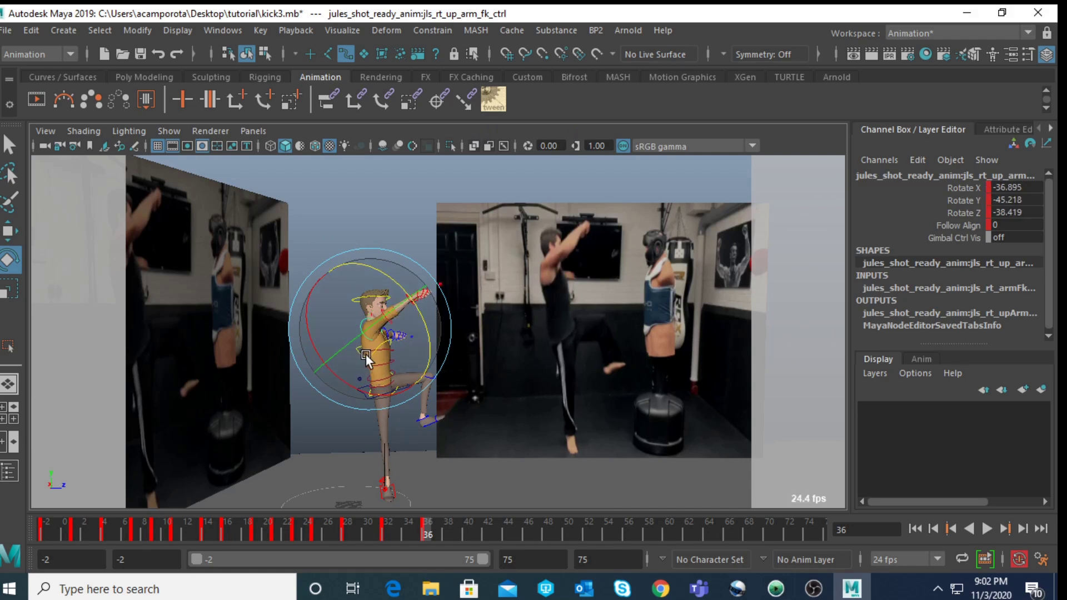
pyautogui.moveTo(341, 368); pyautogui.dragTo(371, 364)
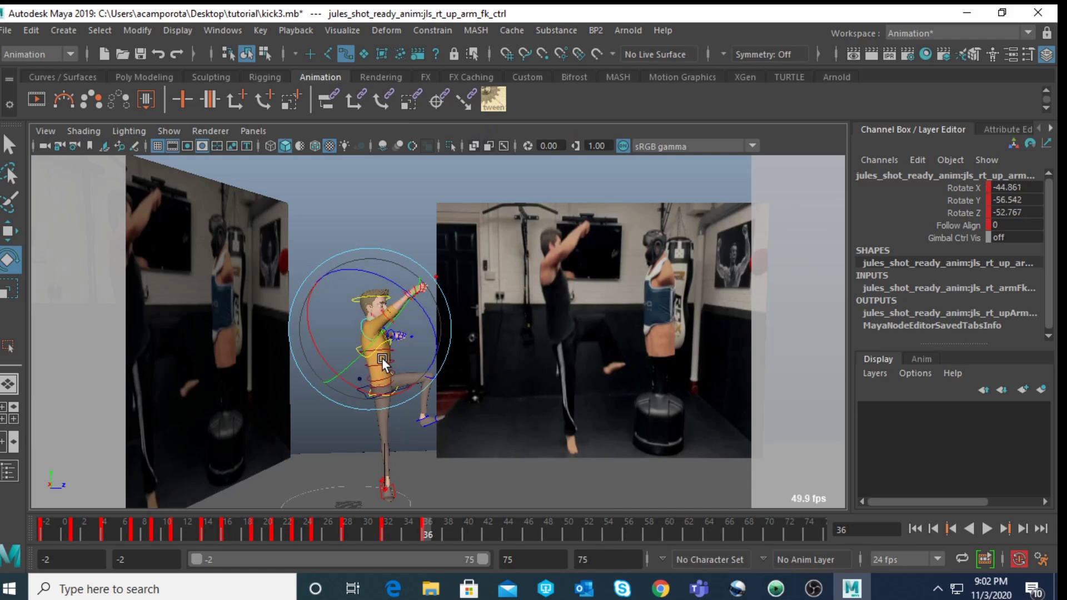
# - Tilt the head control to about X 5
pyautogui.click(376, 298)
pyautogui.moveTo(437, 331); pyautogui.dragTo(439, 339)
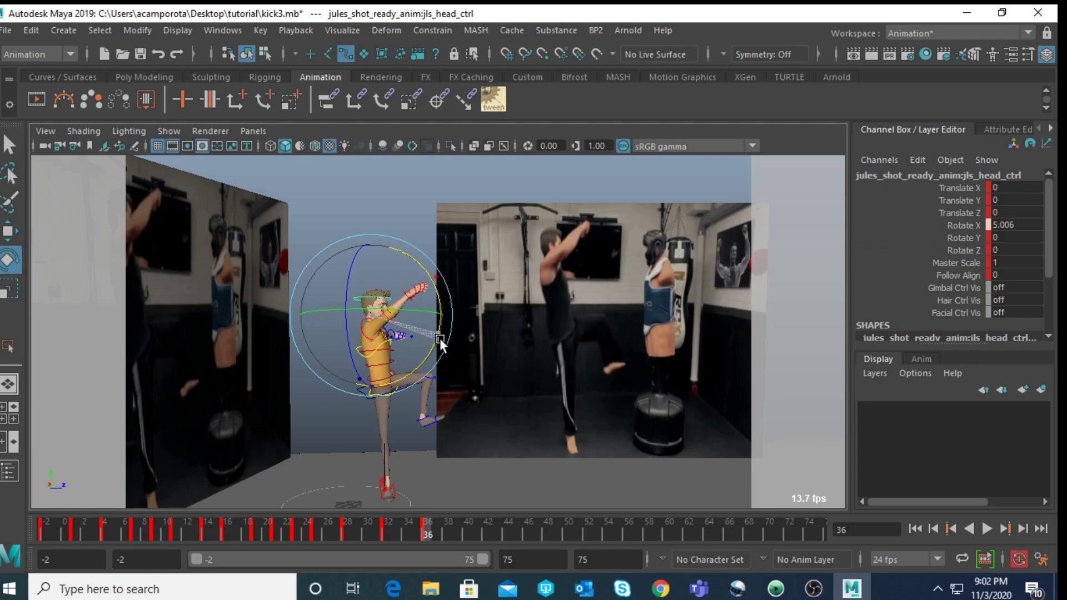
pyautogui.press('q')
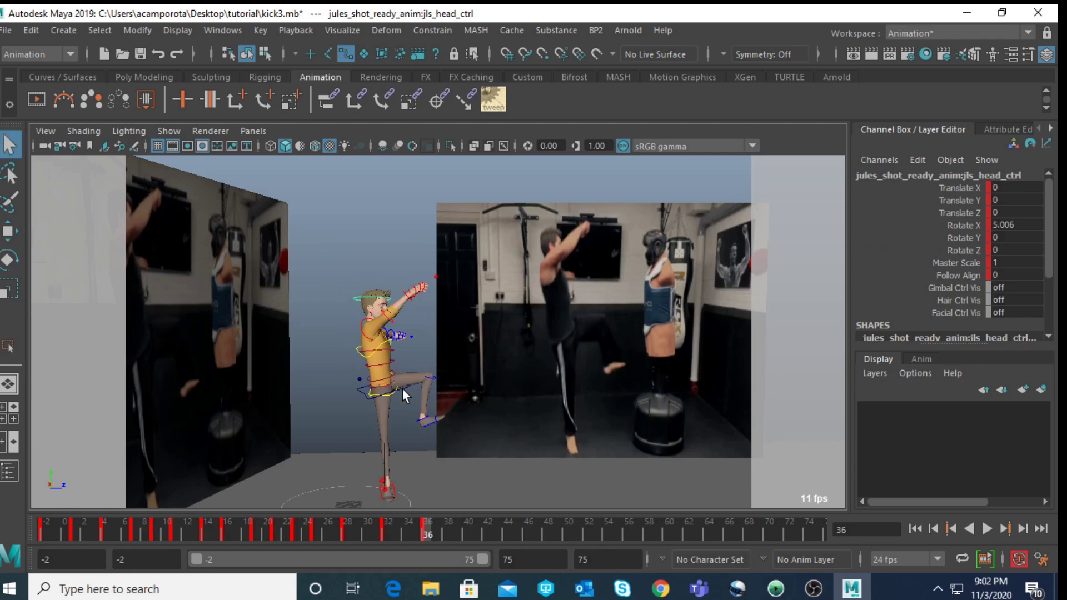
# - Rotate the left arm controls so the left hand sits lower at frame 36
pyautogui.press('space')
pyautogui.press('space')
pyautogui.keyDown('alt'); pyautogui.moveTo(570, 256); pyautogui.dragTo(429, 302); pyautogui.keyUp('alt')
pyautogui.scroll(5, 428, 294)
pyautogui.click(433, 298)
pyautogui.press('e')
pyautogui.click(389, 273)
pyautogui.moveTo(373, 242); pyautogui.dragTo(391, 232)
pyautogui.moveTo(387, 268); pyautogui.dragTo(452, 398)
# - Step back and forth between the keyed poses at frames 28, 32 and 36 to compare them with the reference, ending on frame 36
pyautogui.click(440, 389)
pyautogui.press(',')
pyautogui.press('.')
pyautogui.press(',')
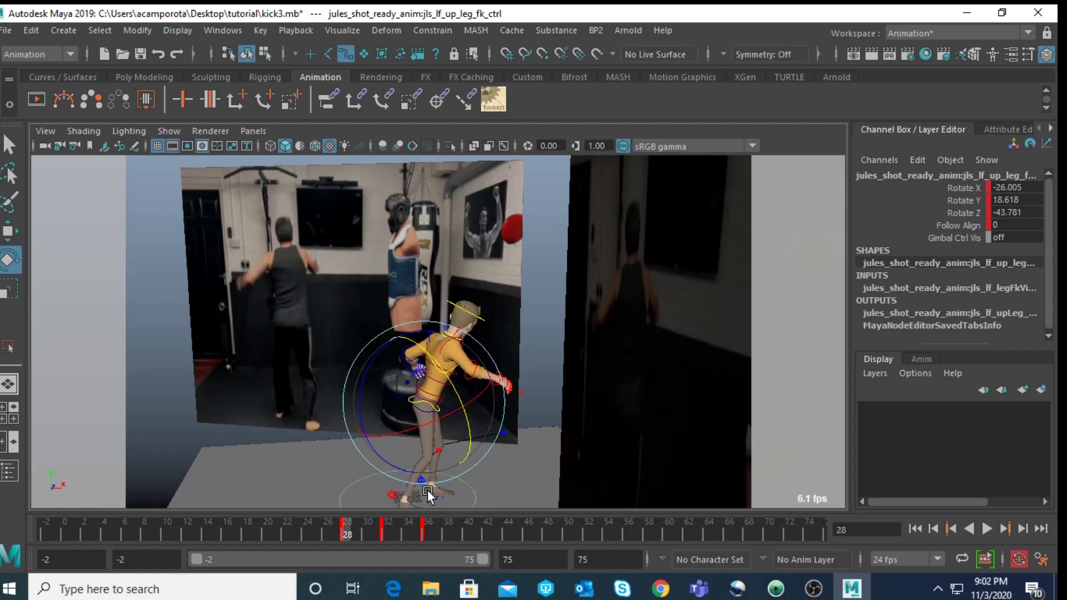
pyautogui.press('.')
pyautogui.press(',')
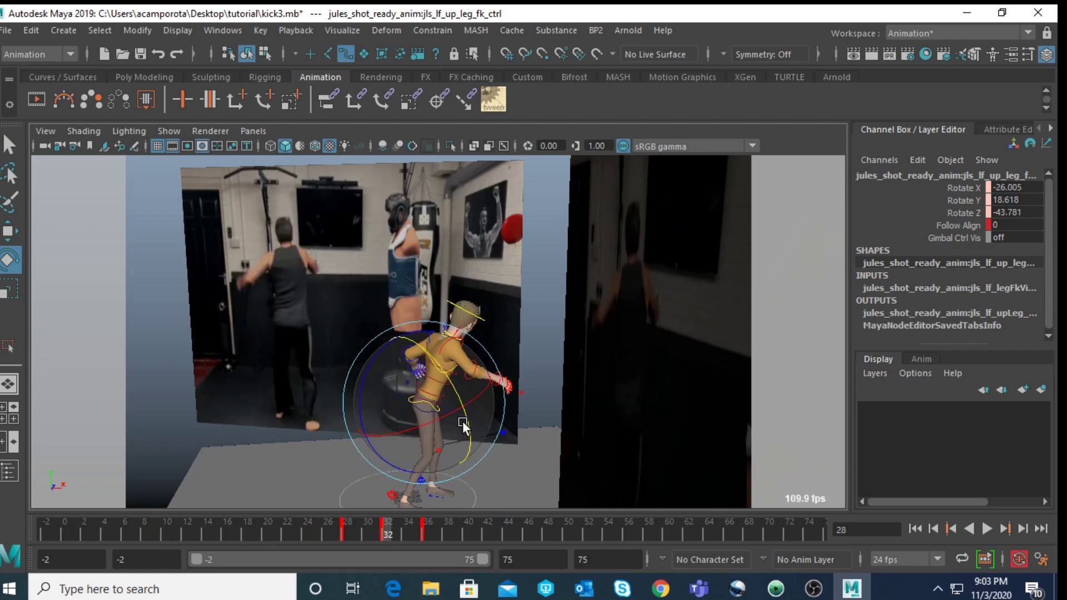
pyautogui.keyDown('alt'); pyautogui.moveTo(392, 375); pyautogui.dragTo(488, 371); pyautogui.keyUp('alt')
pyautogui.press('.')
pyautogui.press(',')
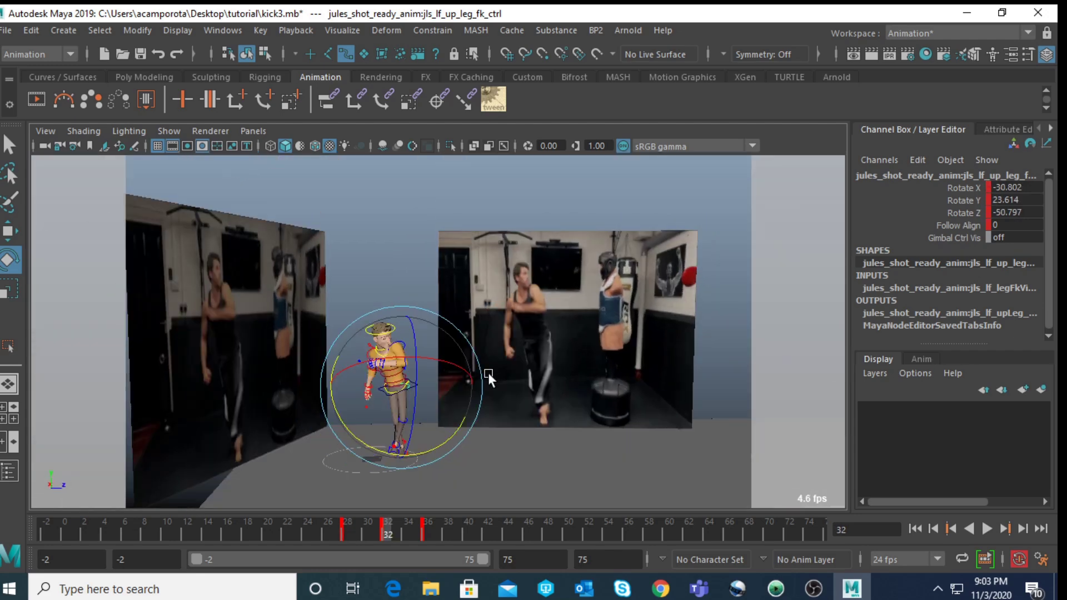
pyautogui.press('.')
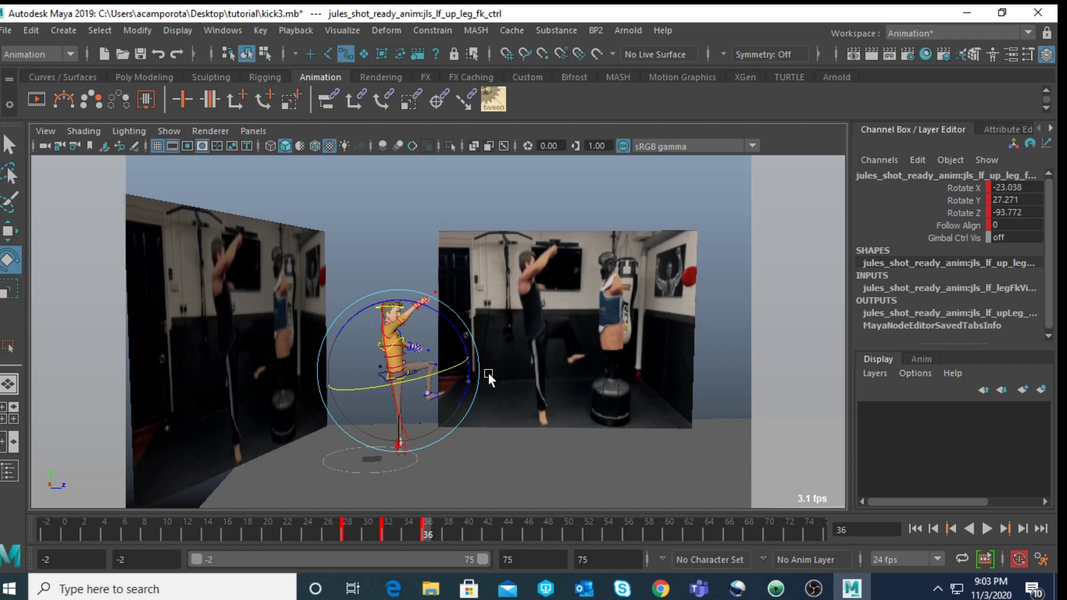
# - Lean the torso back by rotating the spine FK controls together, the shoulder control to about X -3.1
pyautogui.keyDown('alt'); pyautogui.moveTo(488, 373); pyautogui.dragTo(472, 371); pyautogui.keyUp('alt')
pyautogui.press('q')
pyautogui.click(394, 367)
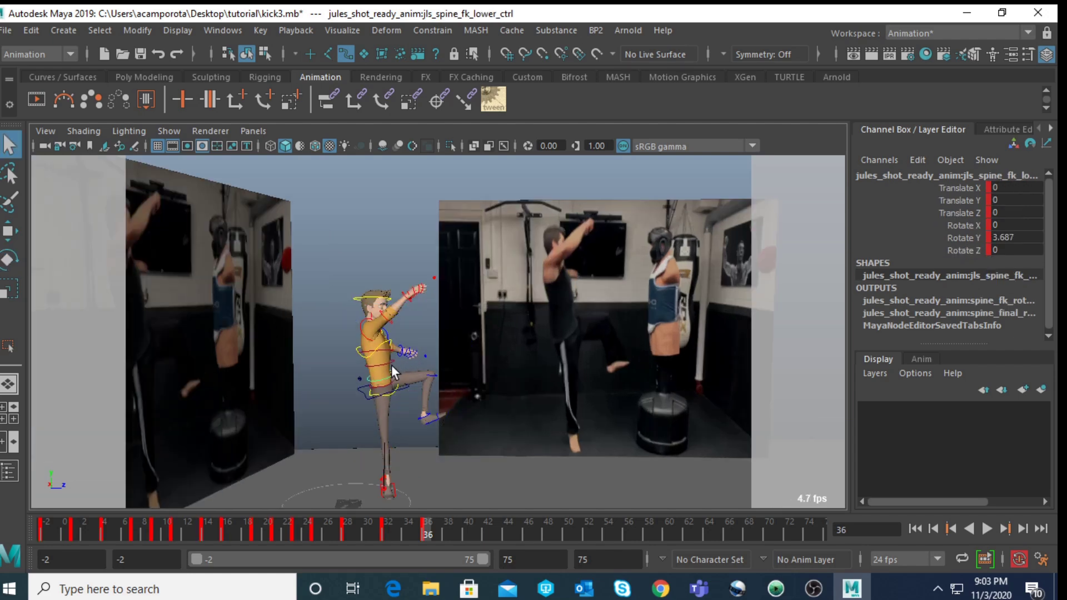
pyautogui.click(390, 348)
pyautogui.press('Down')
pyautogui.press('e')
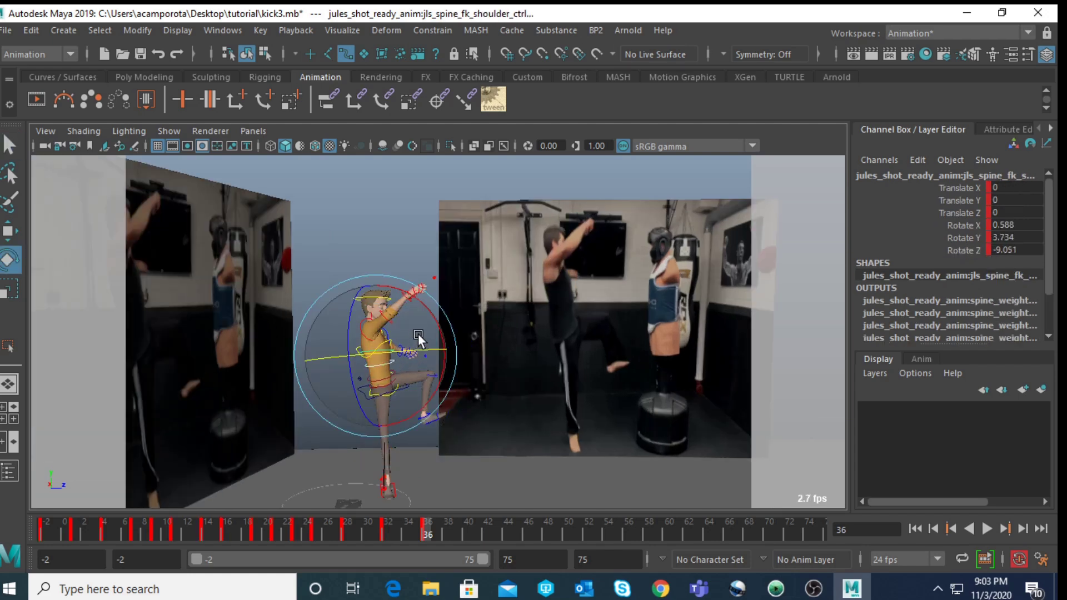
pyautogui.moveTo(431, 316); pyautogui.dragTo(437, 476)
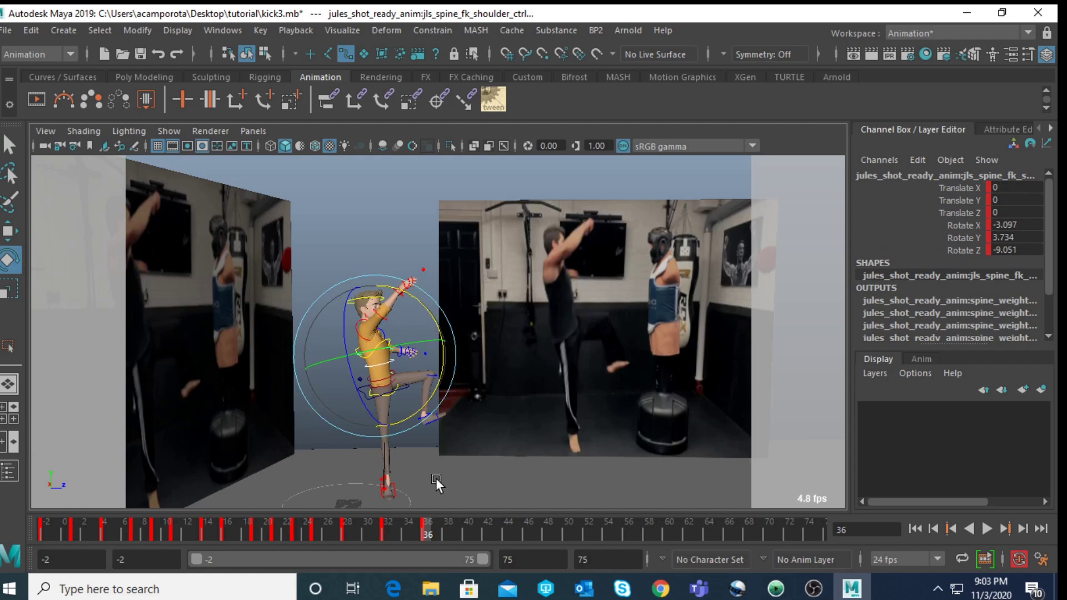
# - Scrub the video reference beyond frame 36 and stop at the airborne pose on frame 40
pyautogui.hotkey('alt', 'v')
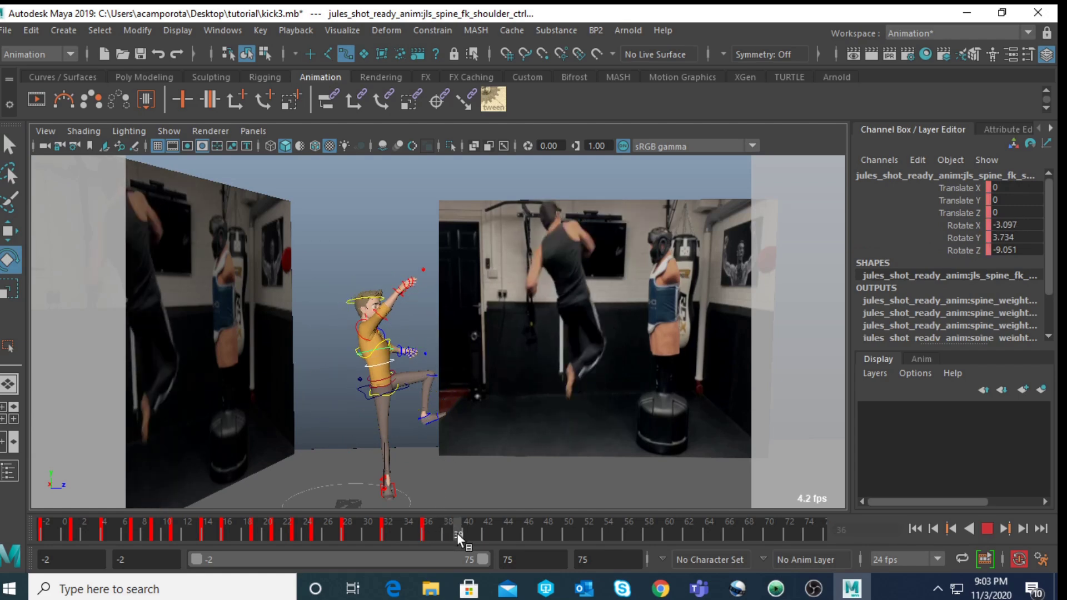
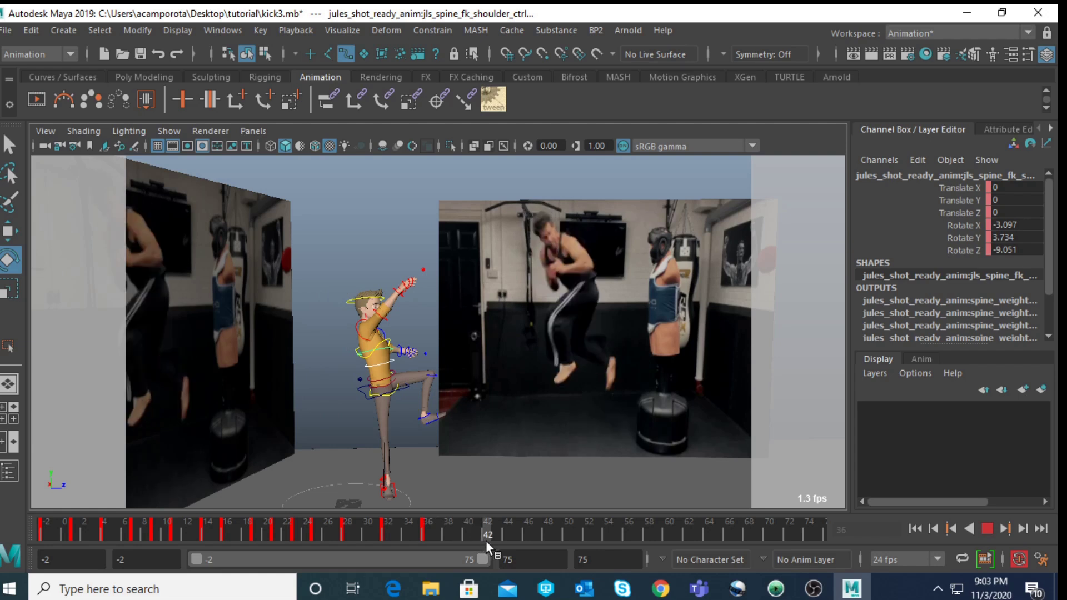
pyautogui.hotkey('alt', 'v')
pyautogui.click(429, 521)
pyautogui.hotkey('alt', 'v')
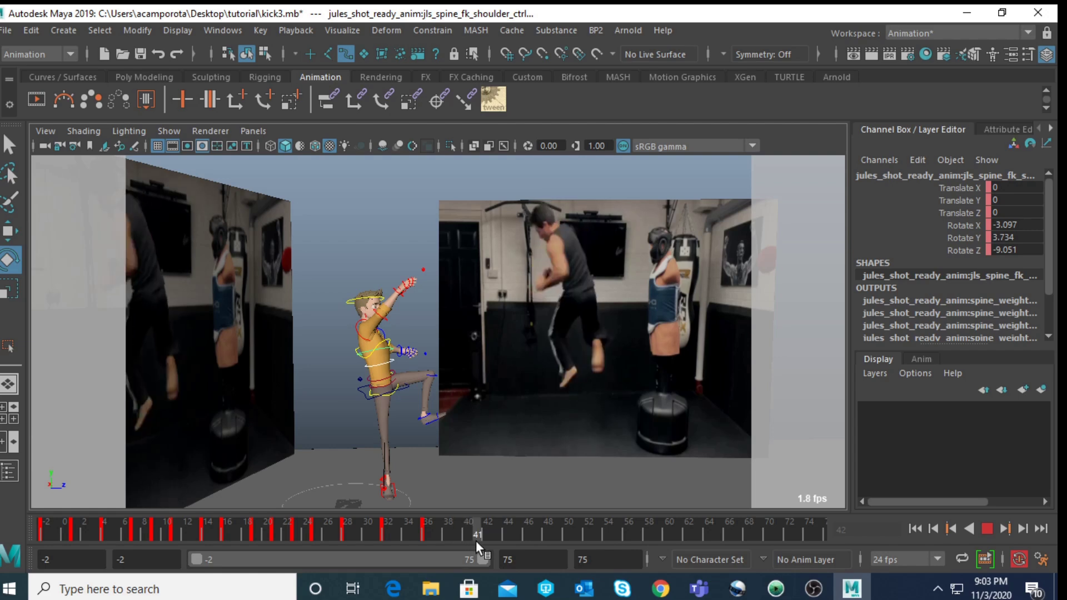
pyautogui.moveTo(476, 541); pyautogui.dragTo(468, 537)
# - Select all of the character's controls and set a key on them at frame 40
pyautogui.press('q')
pyautogui.scroll(-5, 499, 365)
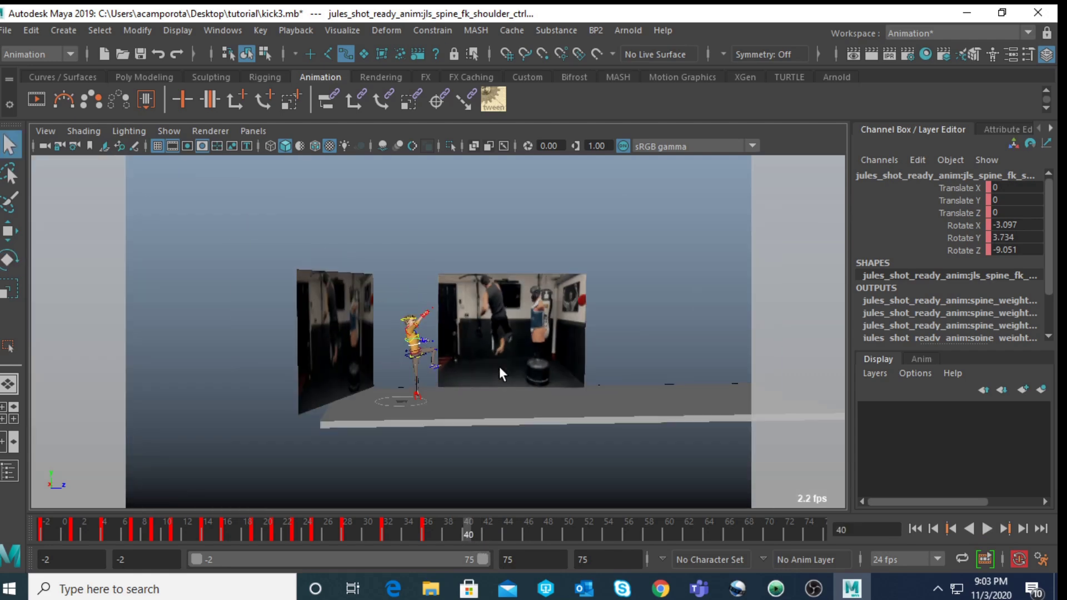
pyautogui.click(418, 323)
pyautogui.scroll(4, 515, 448)
pyautogui.scroll(3, 478, 412)
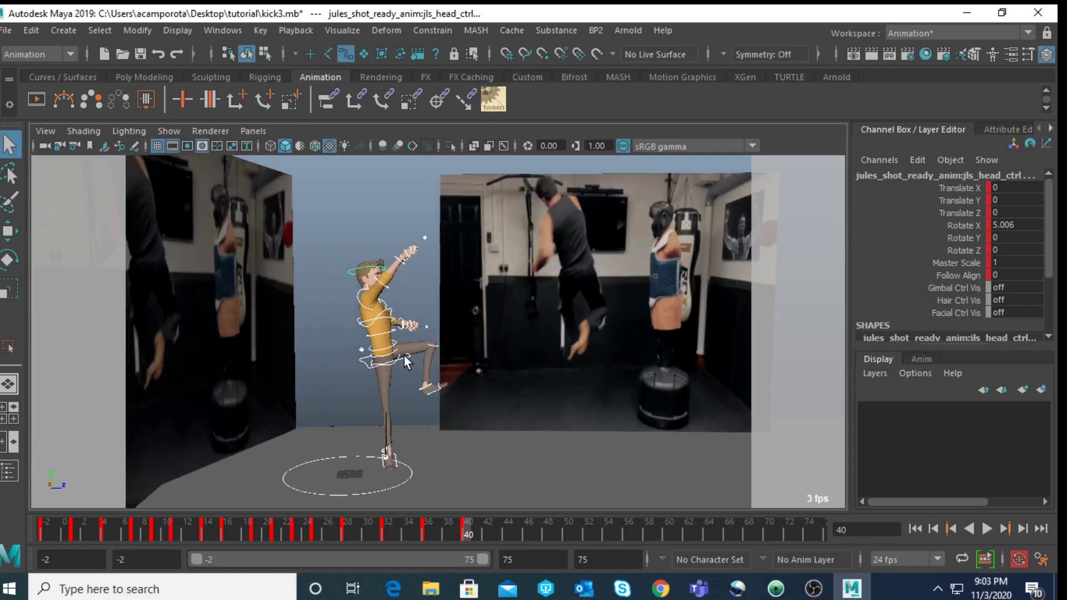
# - Move the COG control up and forward at frame 40 to about Translate Y 50.4 and Translate Z 43.1
pyautogui.click(403, 355)
pyautogui.press('w')
pyautogui.moveTo(437, 314); pyautogui.dragTo(459, 278, button='middle')
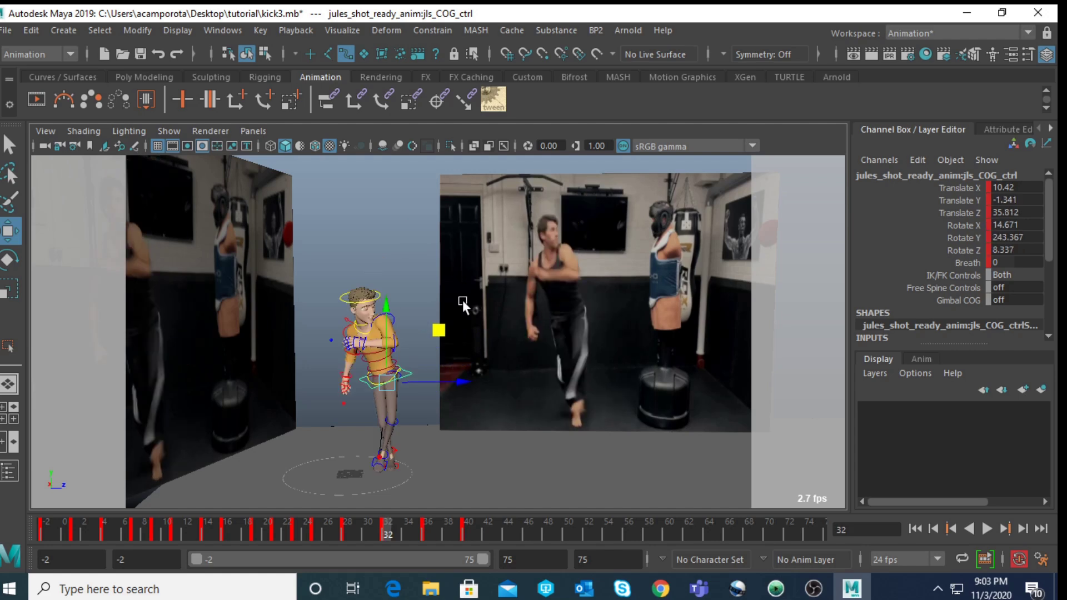
pyautogui.press('.')
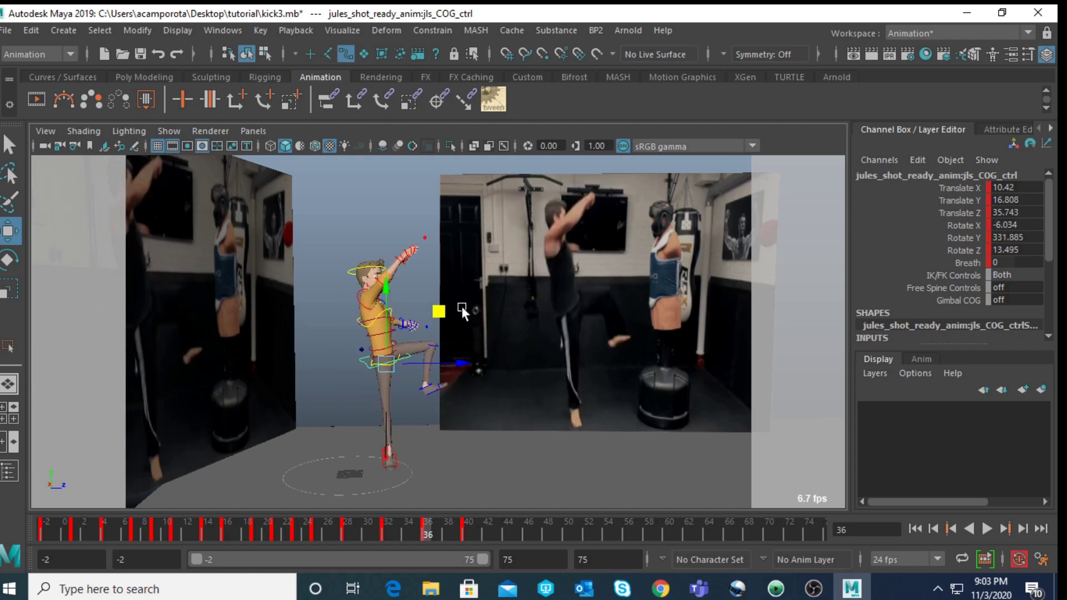
pyautogui.press('.')
pyautogui.moveTo(477, 329); pyautogui.dragTo(465, 326, button='middle')
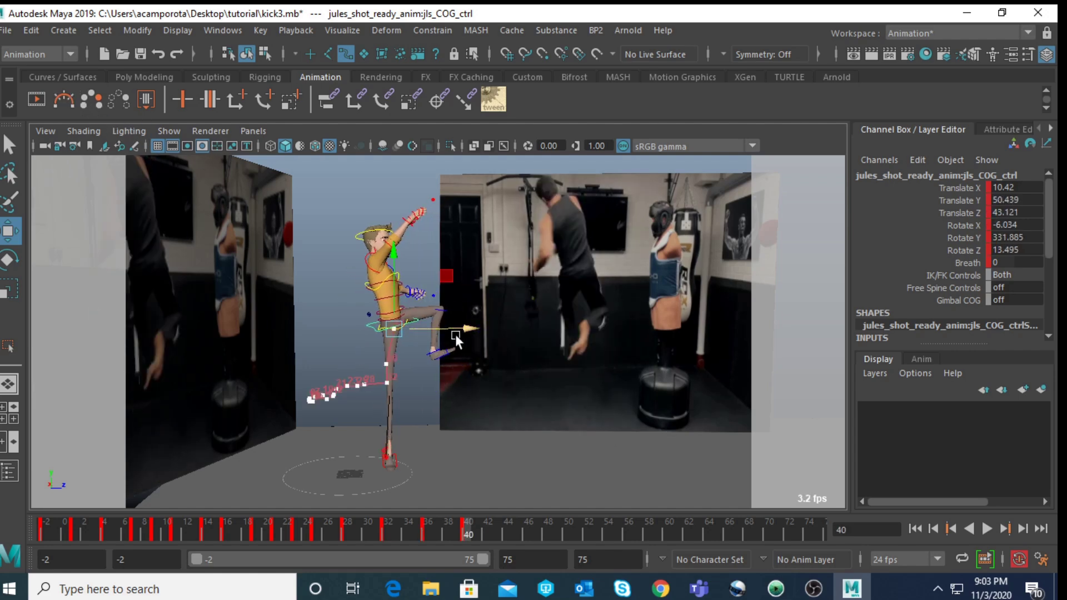
# - Compare the COG position across frames 32, 36 and 40, and move the COG control back to about Translate Z 33 at frame 32
pyautogui.press(',')
pyautogui.press(',')
pyautogui.press('.')
pyautogui.press('.')
pyautogui.press(',')
pyautogui.press(',')
pyautogui.press(',')
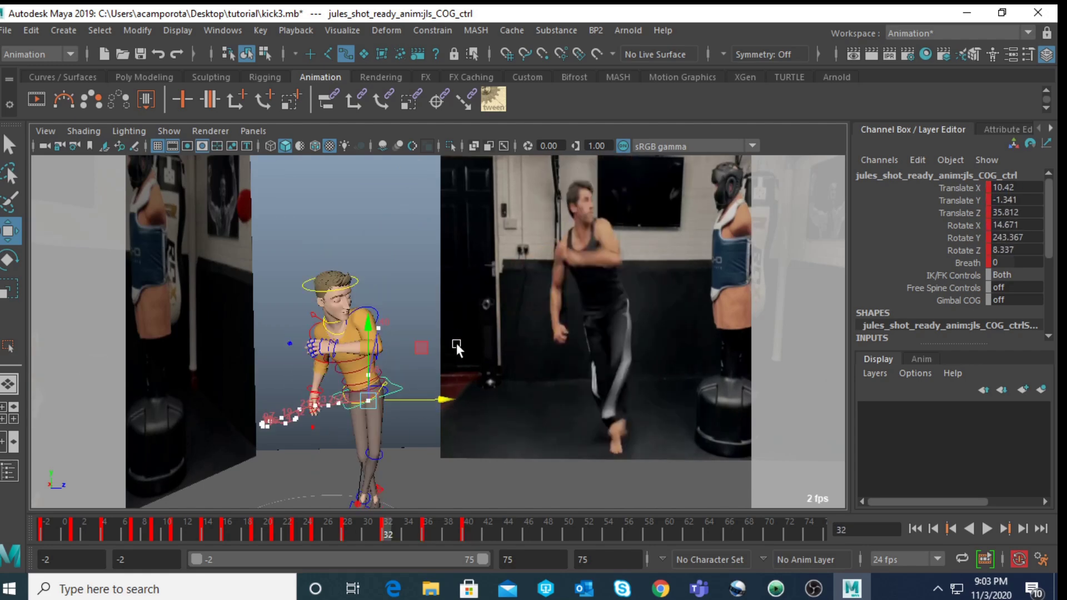
pyautogui.moveTo(447, 402); pyautogui.dragTo(445, 402, button='middle')
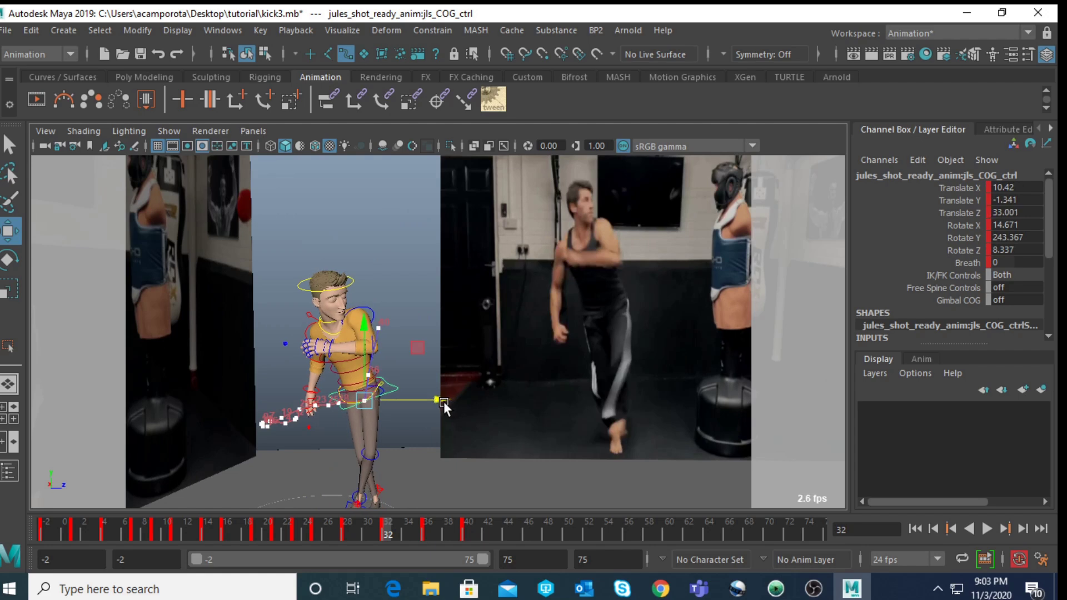
pyautogui.press('.')
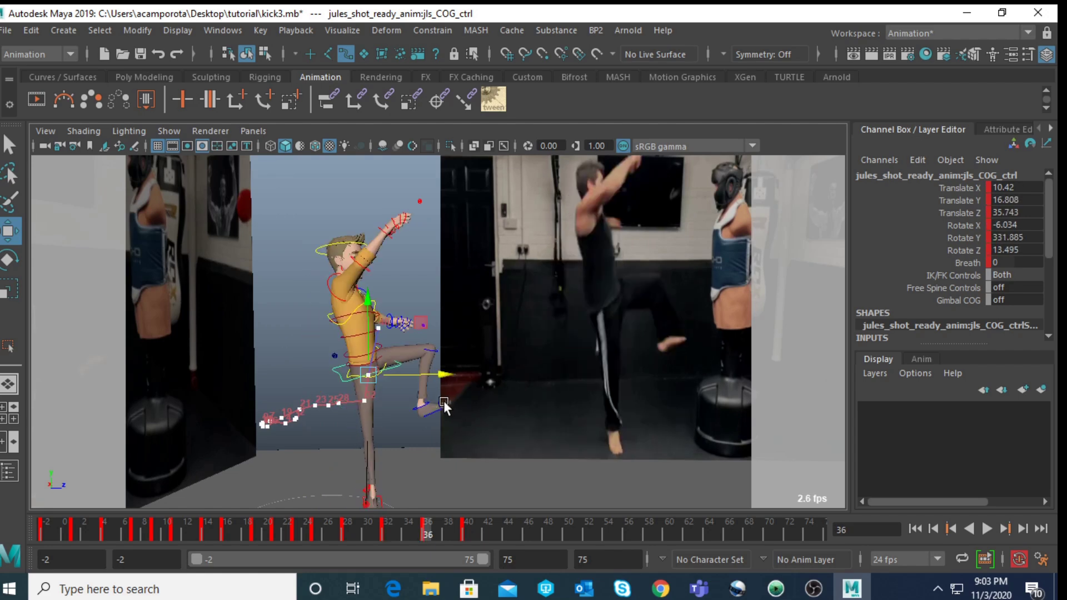
# - Shift the COG control forward to about 37.4 in Translate Z at frame 36, and lower it to about 43.3 in Translate Y at frame 40
pyautogui.moveTo(444, 381); pyautogui.dragTo(446, 382, button='middle')
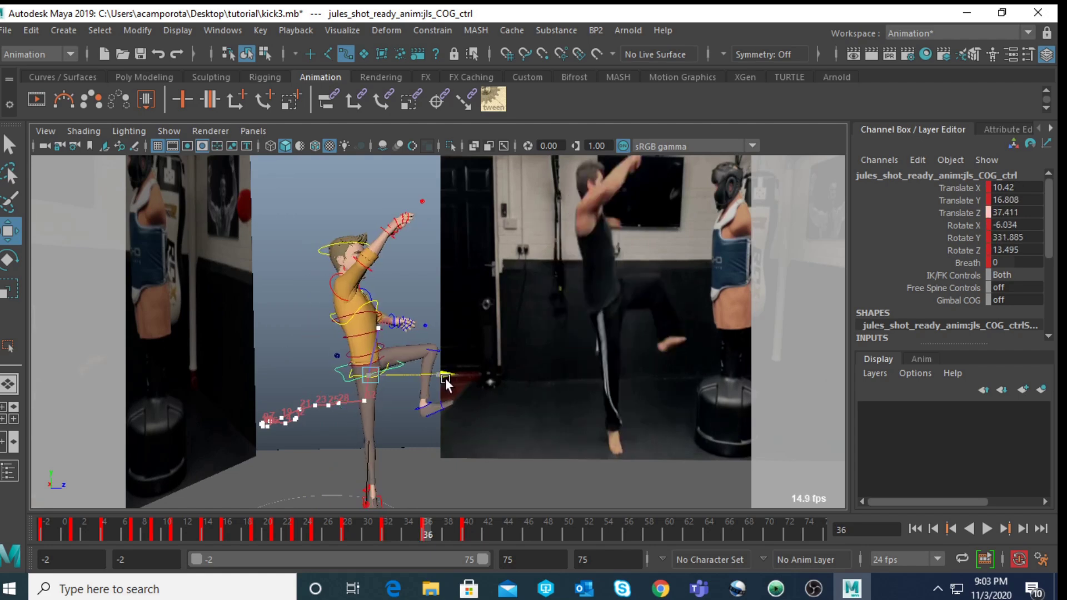
pyautogui.press('.')
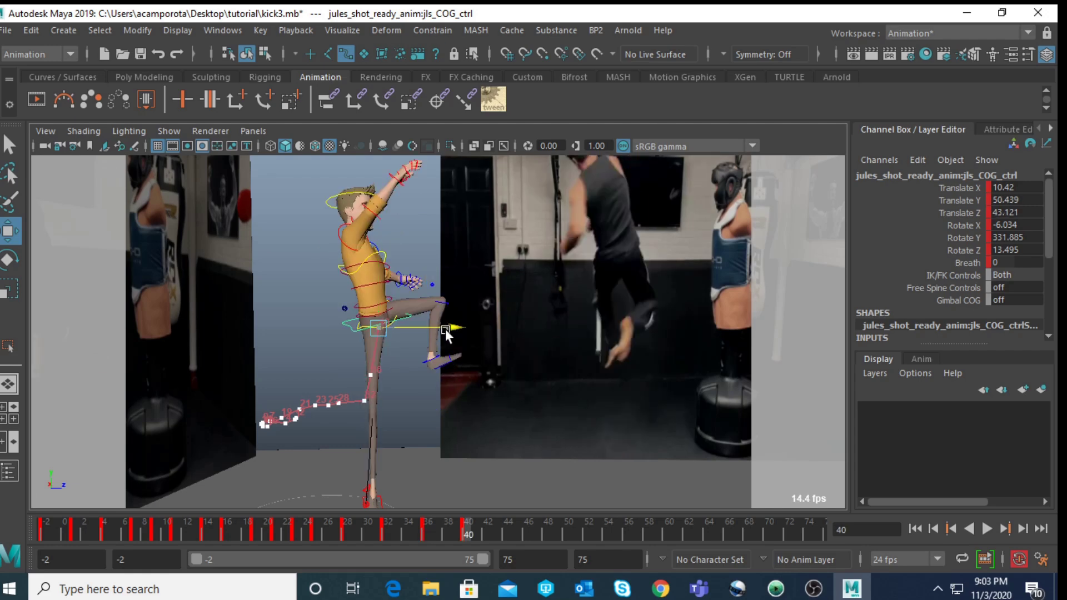
pyautogui.press(',')
pyautogui.press('.')
pyautogui.press(',')
pyautogui.press('.')
pyautogui.press(',')
pyautogui.press('.')
pyautogui.moveTo(380, 289); pyautogui.dragTo(382, 298)
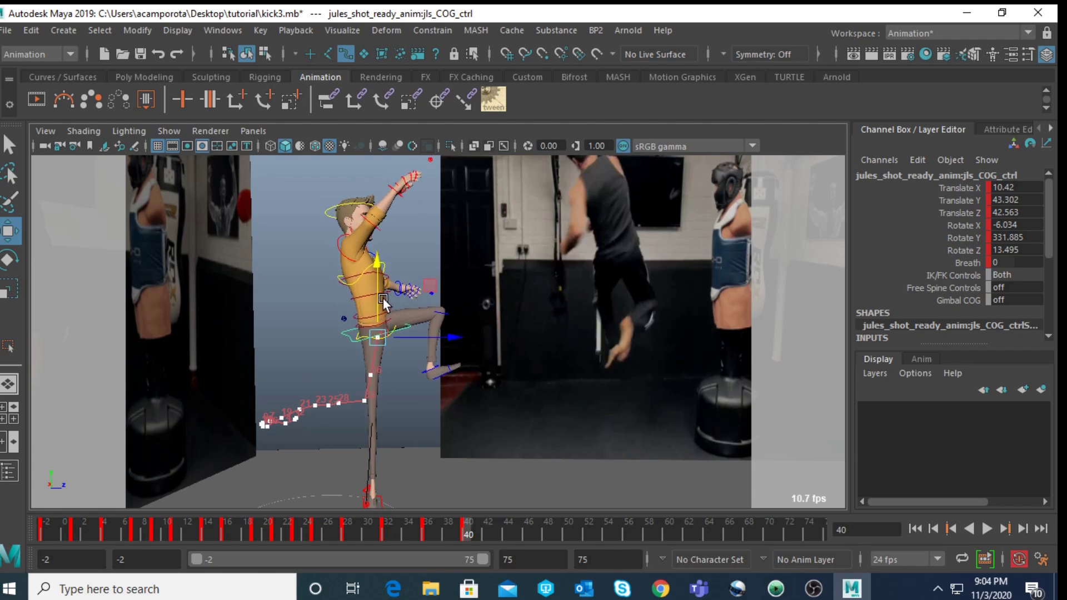
# - Delete the motionTrail1Handle object from the scene using the Outliner
pyautogui.click(222, 31)
pyautogui.click(294, 200)
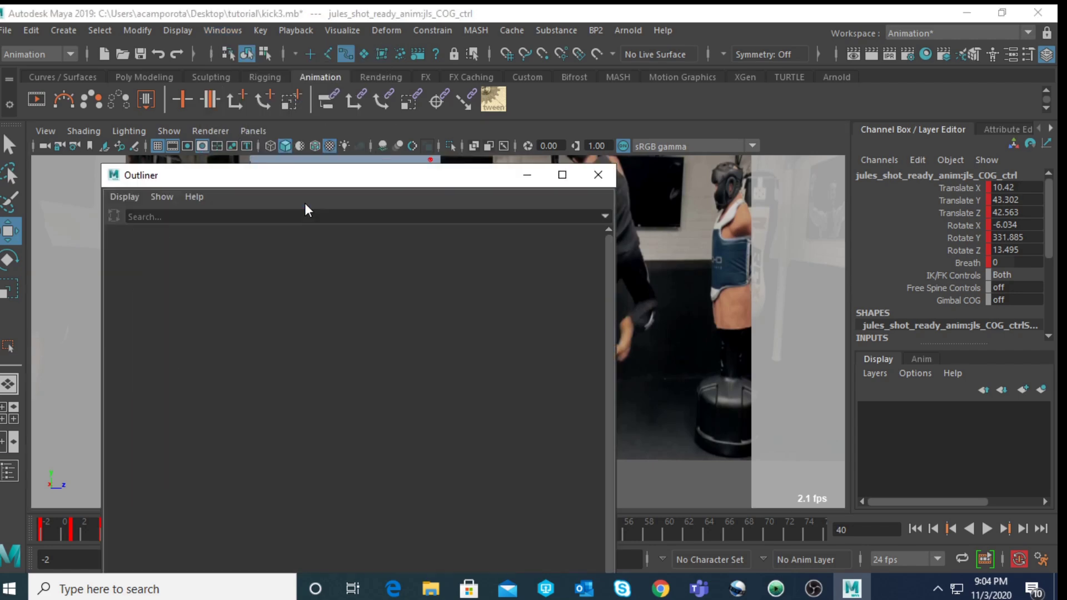
pyautogui.click(185, 419)
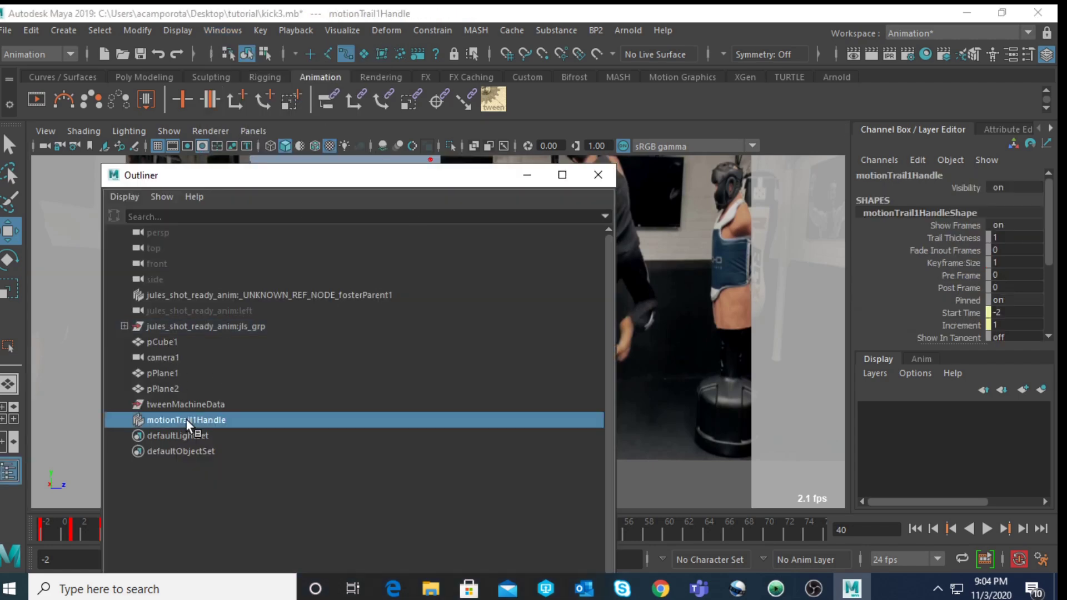
pyautogui.press('Delete')
pyautogui.click(598, 178)
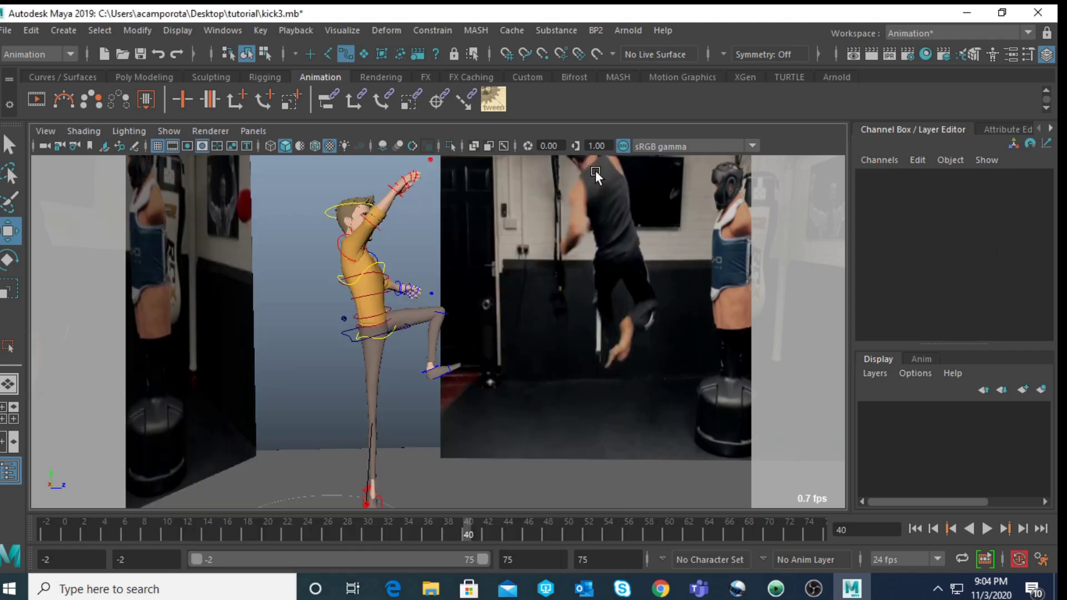
# - Set the right foot IK control's Foot Roll to 0 at frame 40
pyautogui.click(403, 323)
pyautogui.press('f')
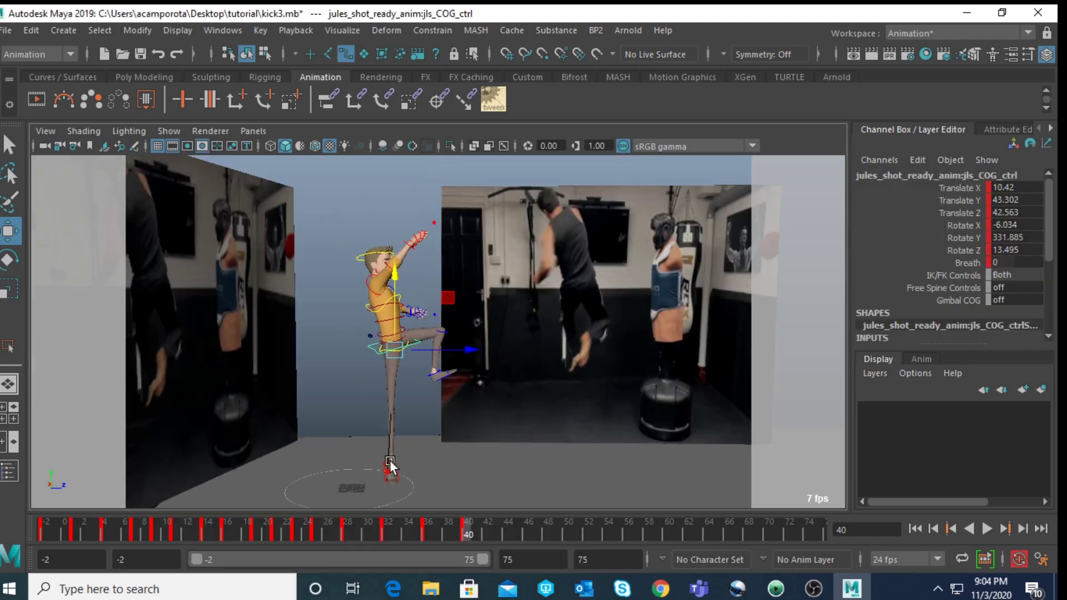
pyautogui.click(391, 463)
pyautogui.doubleClick(1009, 276)
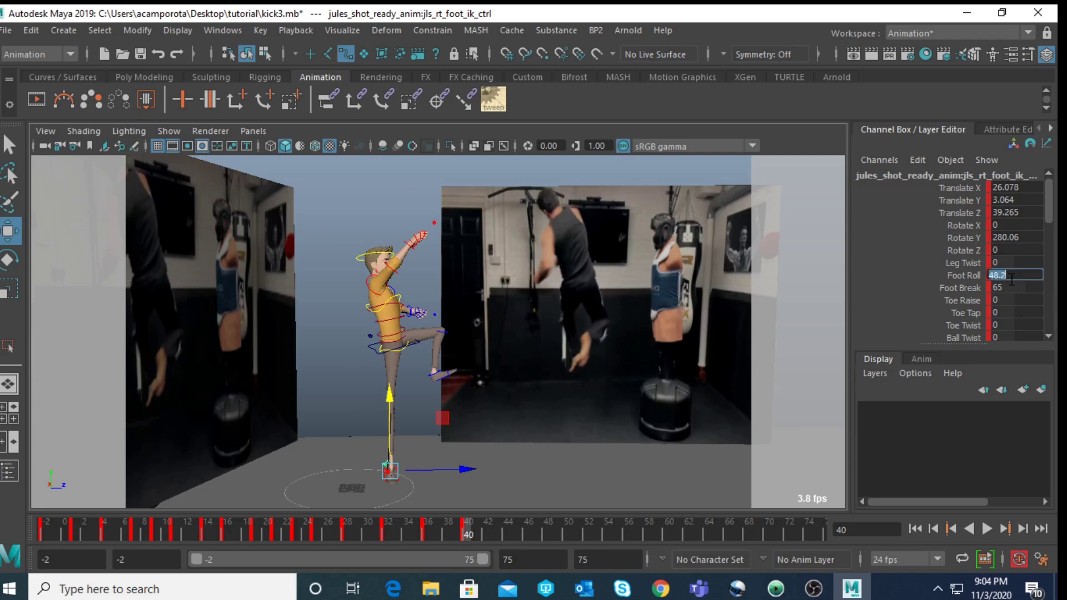
pyautogui.press('Return')
# - Lift the right foot IK control to about X -15.2, Y 59.8 and turn it to about 346 in Rotate Y
pyautogui.moveTo(390, 396); pyautogui.dragTo(390, 336)
pyautogui.keyDown('alt'); pyautogui.moveTo(436, 371); pyautogui.dragTo(498, 399); pyautogui.keyUp('alt')
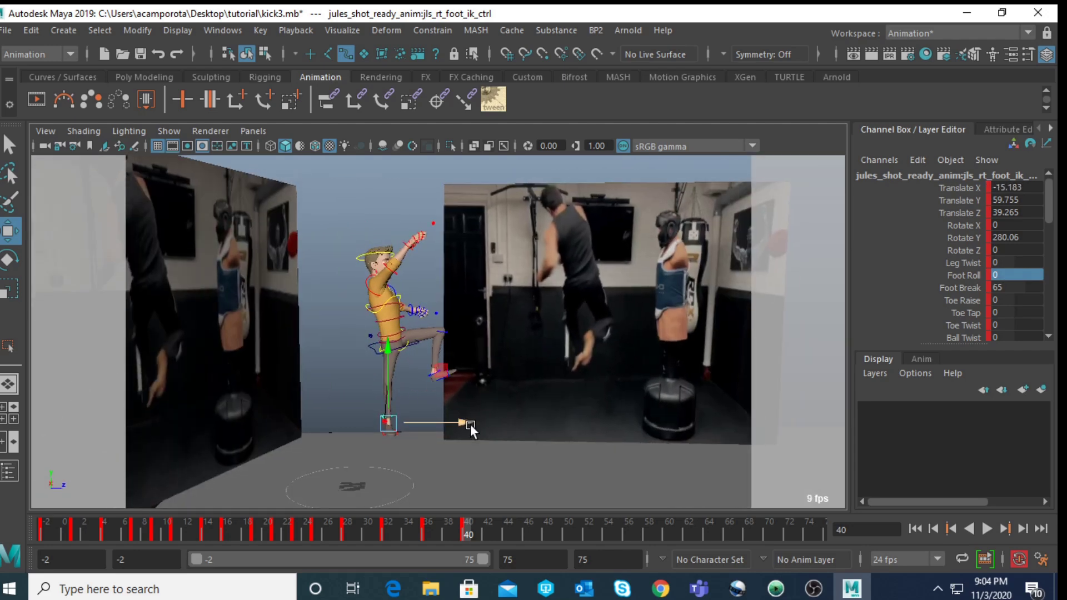
pyautogui.press('e')
pyautogui.moveTo(413, 436); pyautogui.dragTo(418, 414)
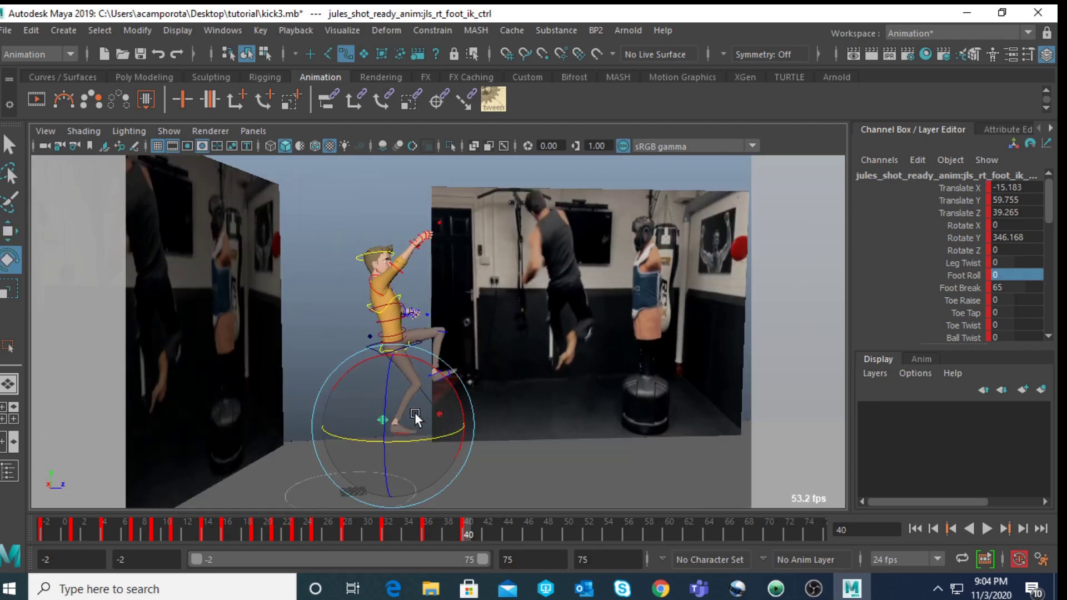
# - Zero the translation and rotation values of the spine controls from the hips up to the shoulders at frame 40
pyautogui.press('q')
pyautogui.scroll(6, 384, 330)
pyautogui.click(332, 375)
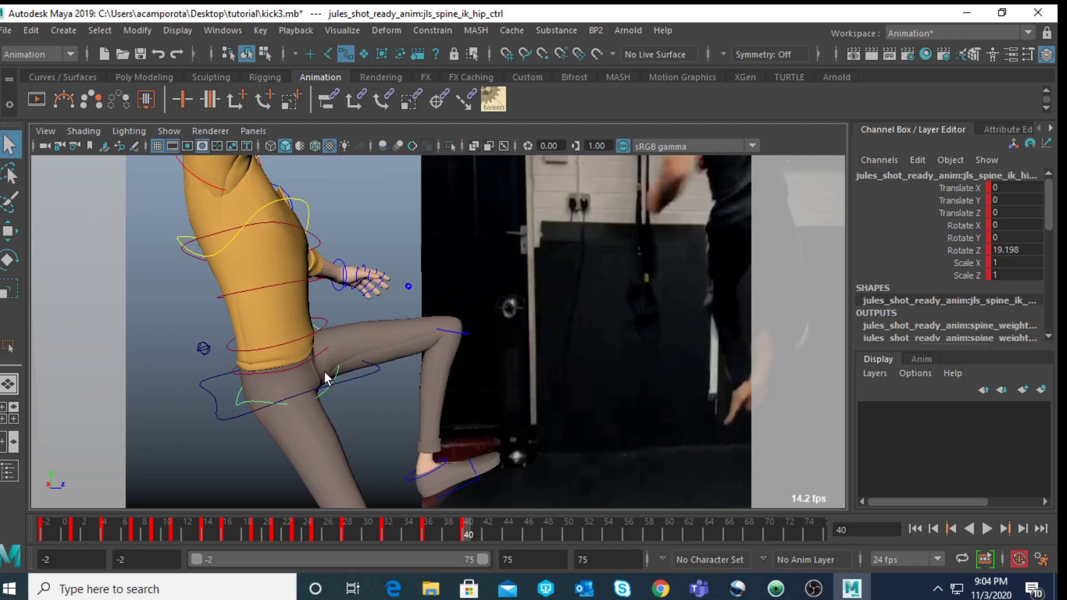
pyautogui.click(308, 359)
pyautogui.click(326, 329)
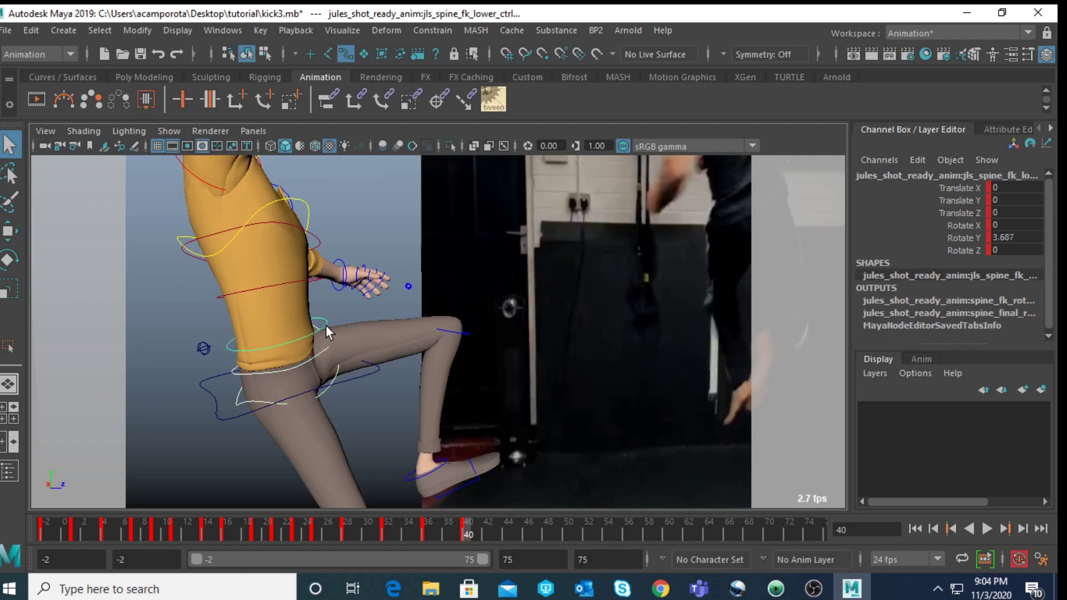
pyautogui.click(234, 294)
pyautogui.click(305, 215)
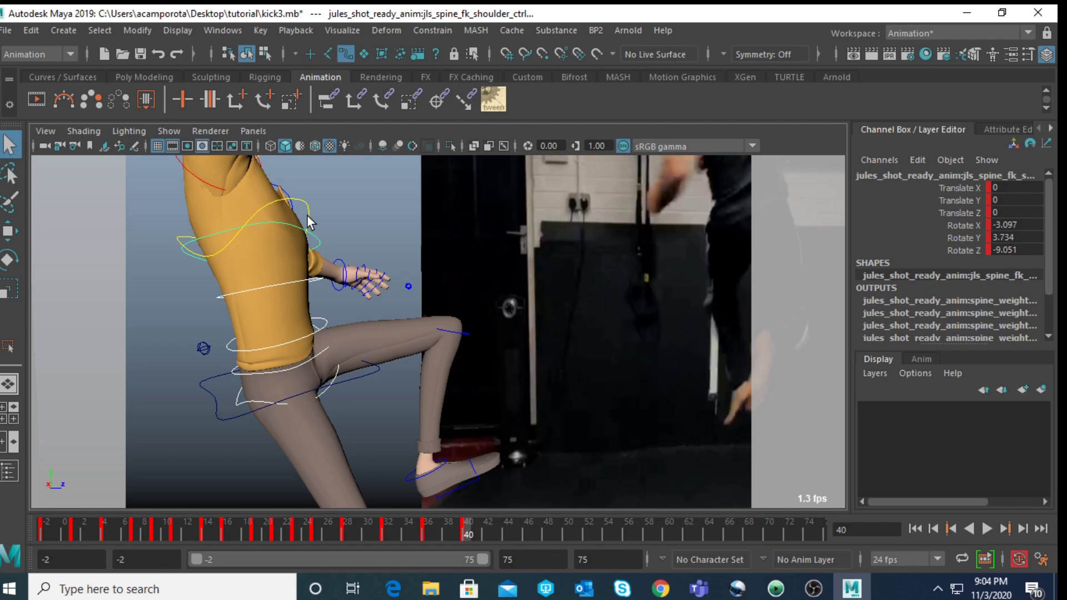
pyautogui.moveTo(1012, 188); pyautogui.dragTo(1014, 245)
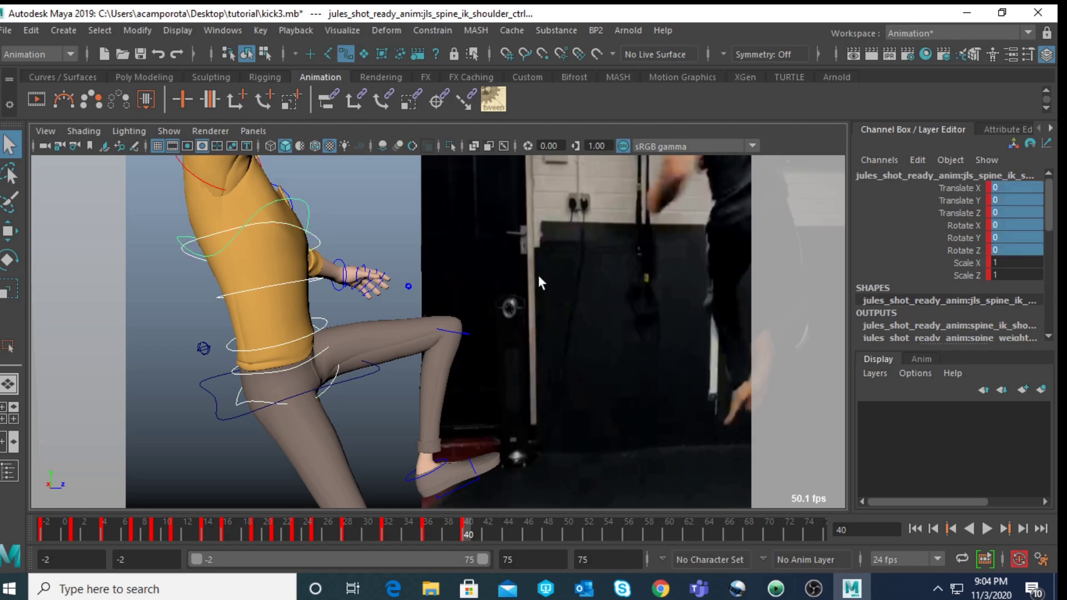
pyautogui.press('Return')
pyautogui.scroll(-10, 541, 275)
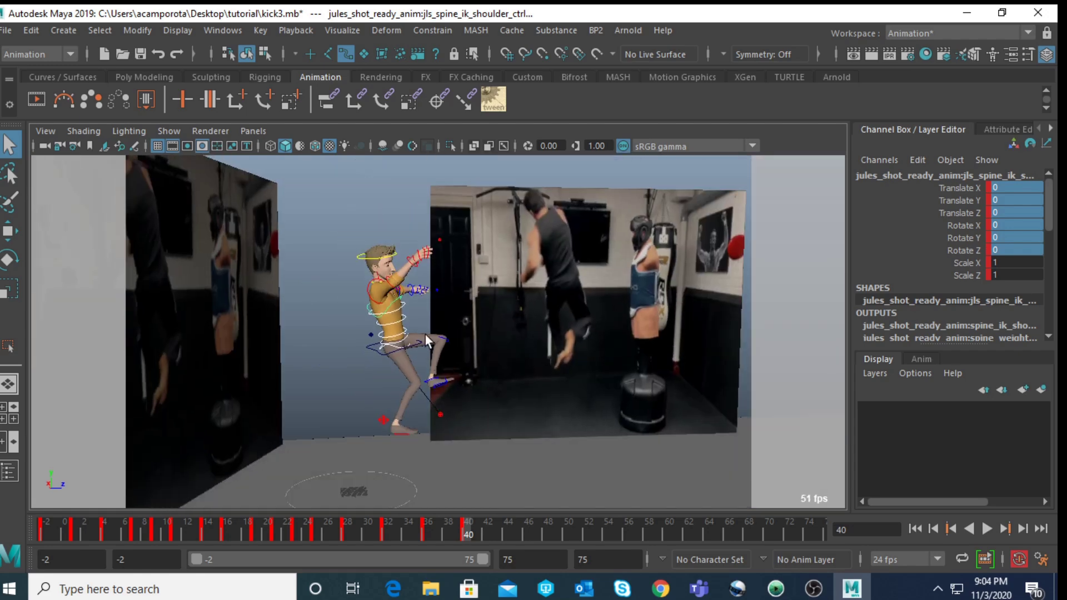
# - Rotate the COG control to about X 0.2, Y 449.5, Z -14.3 so the character's back faces the camera
pyautogui.click(418, 343)
pyautogui.press('e')
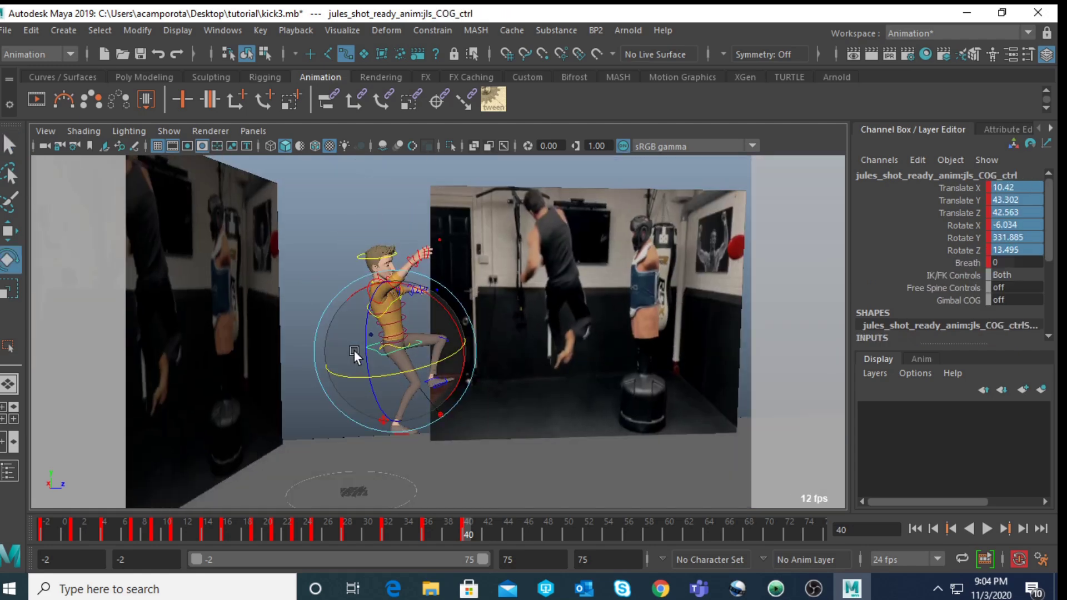
pyautogui.moveTo(366, 349); pyautogui.dragTo(465, 350)
pyautogui.scroll(3, 461, 344)
pyautogui.press('q')
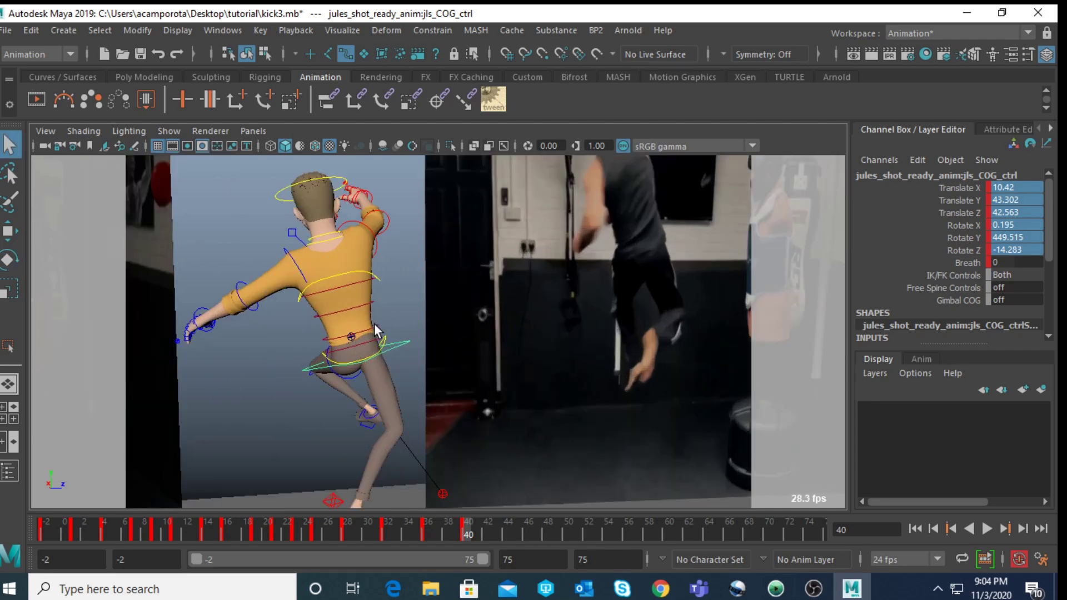
# - Rotate the FK spine controls together to about X 10, Y 6.3, Z -0.2 to twist and lean the torso
pyautogui.click(369, 311)
pyautogui.click(369, 301)
pyautogui.click(355, 285)
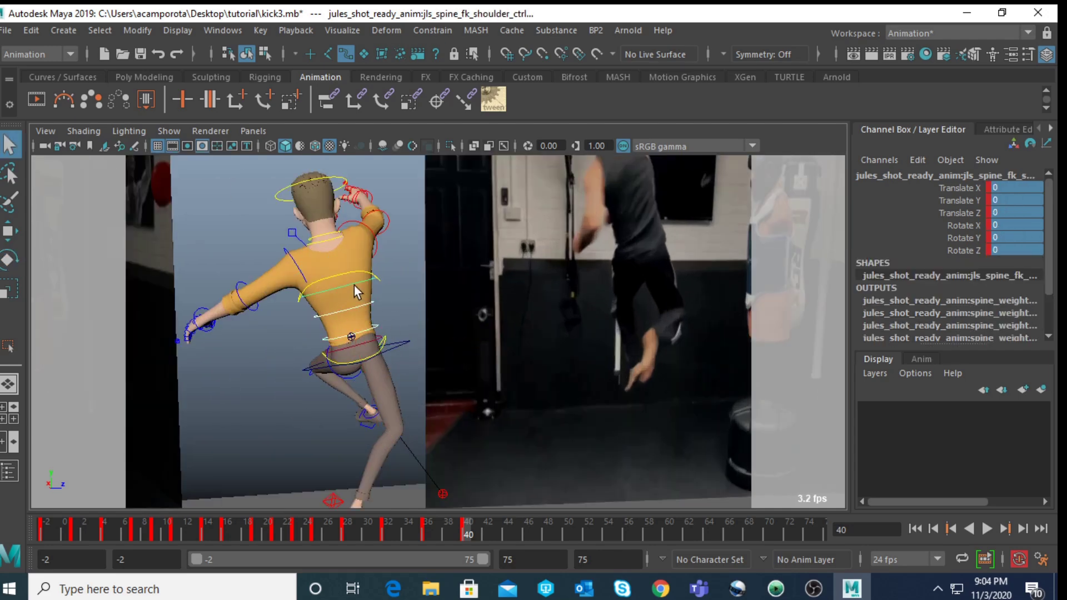
pyautogui.scroll(-3, 355, 286)
pyautogui.press('e')
pyautogui.moveTo(356, 291); pyautogui.dragTo(376, 326)
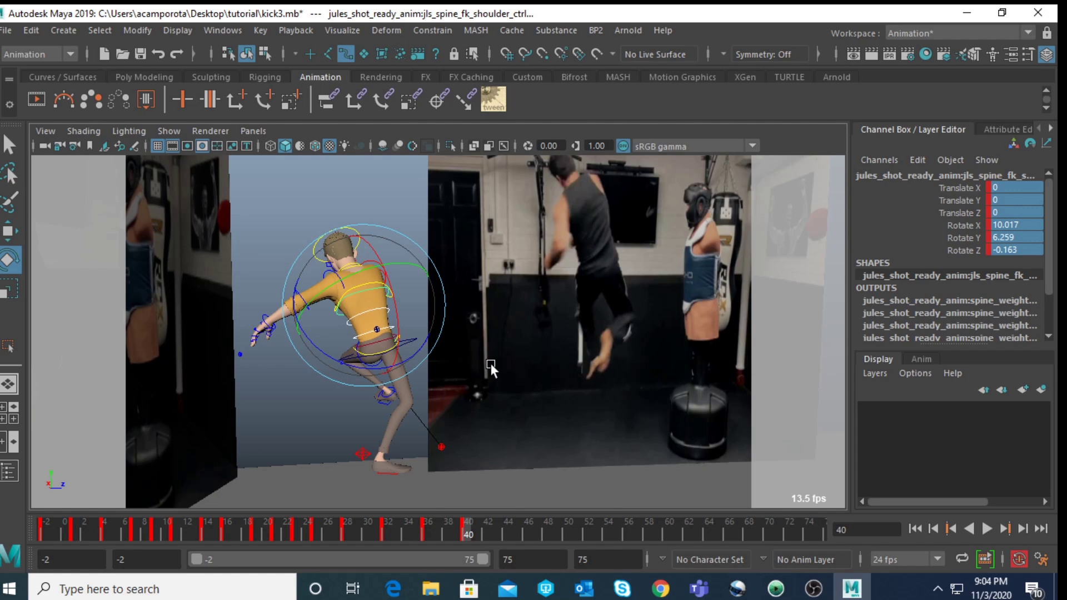
pyautogui.click(485, 392)
# - Rotate the right foot IK control to about X 69.8, Y 412.9 and raise it to about Y 94, Z 47.5
pyautogui.click(378, 454)
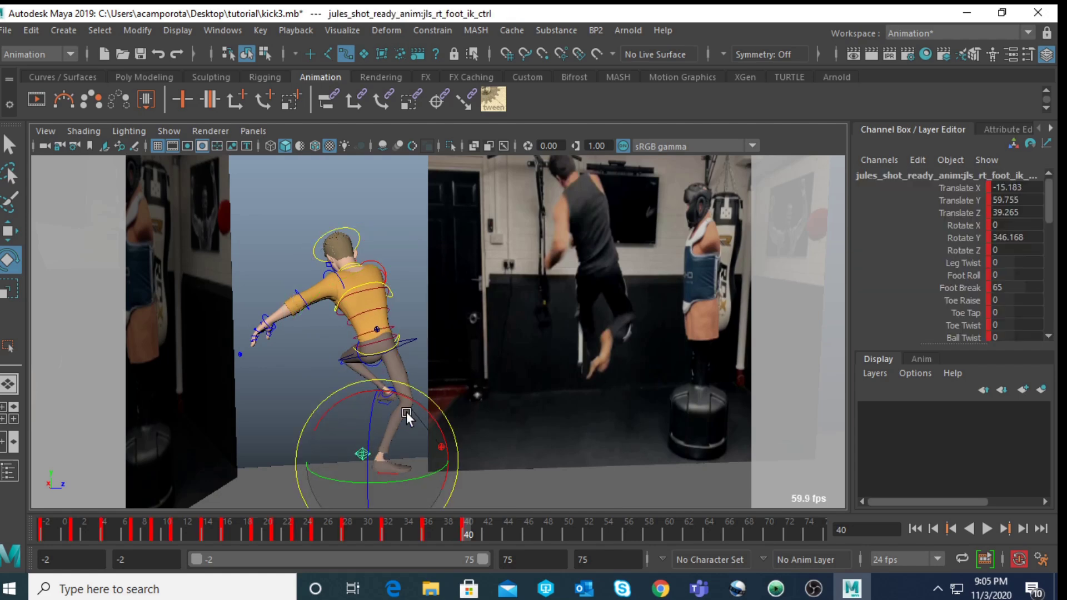
pyautogui.moveTo(422, 475); pyautogui.dragTo(458, 483)
pyautogui.moveTo(340, 472); pyautogui.dragTo(381, 383)
pyautogui.press('w')
pyautogui.moveTo(382, 427); pyautogui.dragTo(378, 369)
pyautogui.moveTo(402, 409); pyautogui.dragTo(395, 377)
# - Reposition the right knee's pole vector control to redirect the bent knee, and select the left ankle's FK control
pyautogui.click(428, 455)
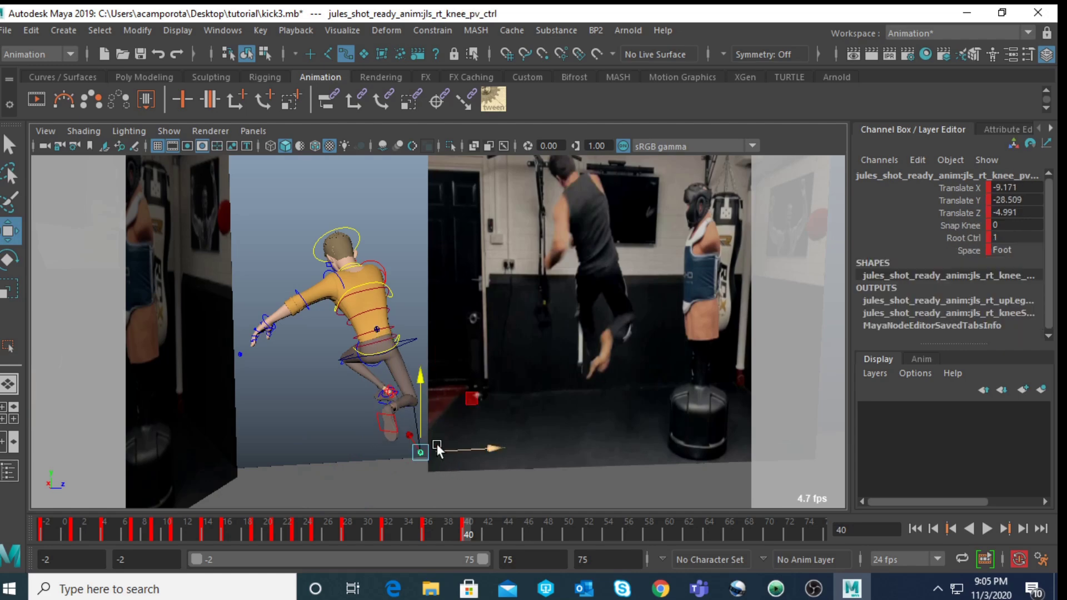
pyautogui.moveTo(483, 400); pyautogui.dragTo(383, 416)
pyautogui.click(355, 375)
pyautogui.press('e')
pyautogui.click(437, 451)
pyautogui.click(392, 439)
pyautogui.scroll(-4, 383, 412)
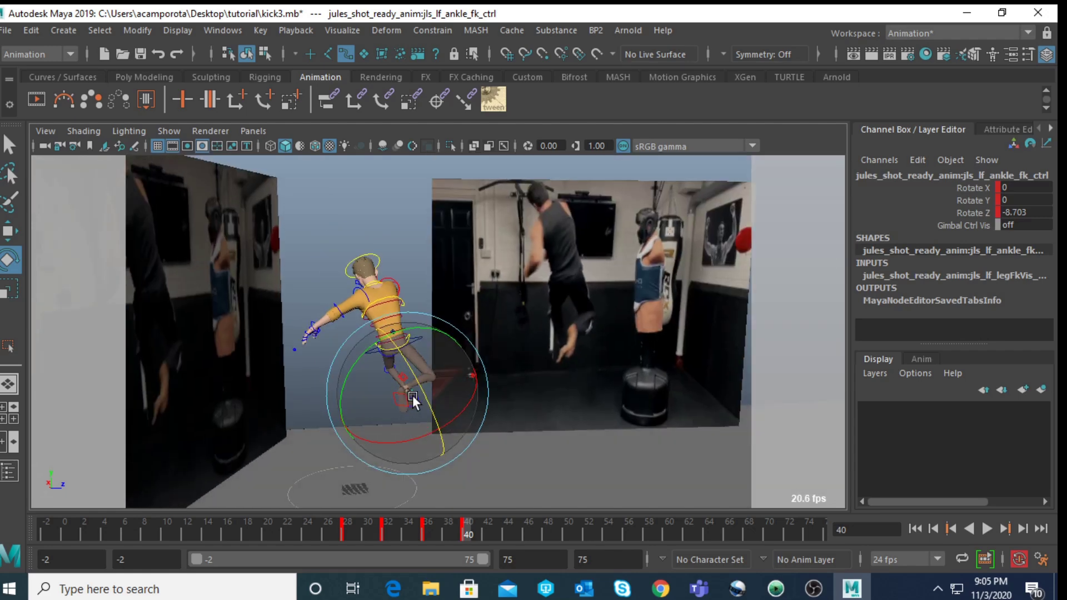
# - Refine the right foot IK control to about Translate Y 90.3, Z 50.4 and Rotate X 71.5, Y 441, Z 6.9
pyautogui.press('space')
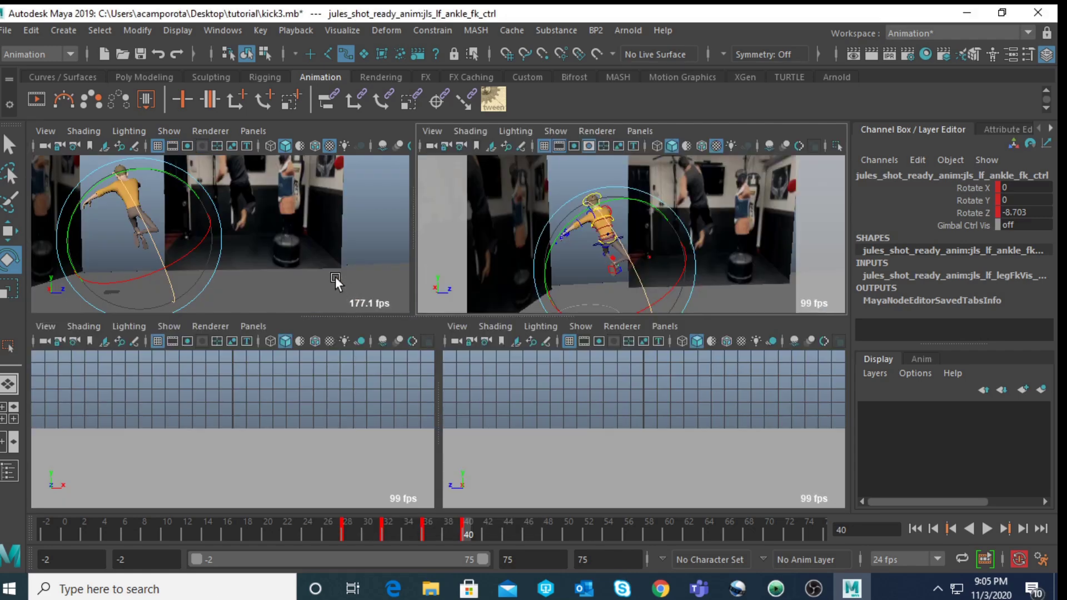
pyautogui.click(744, 294)
pyautogui.click(618, 257)
pyautogui.press('space')
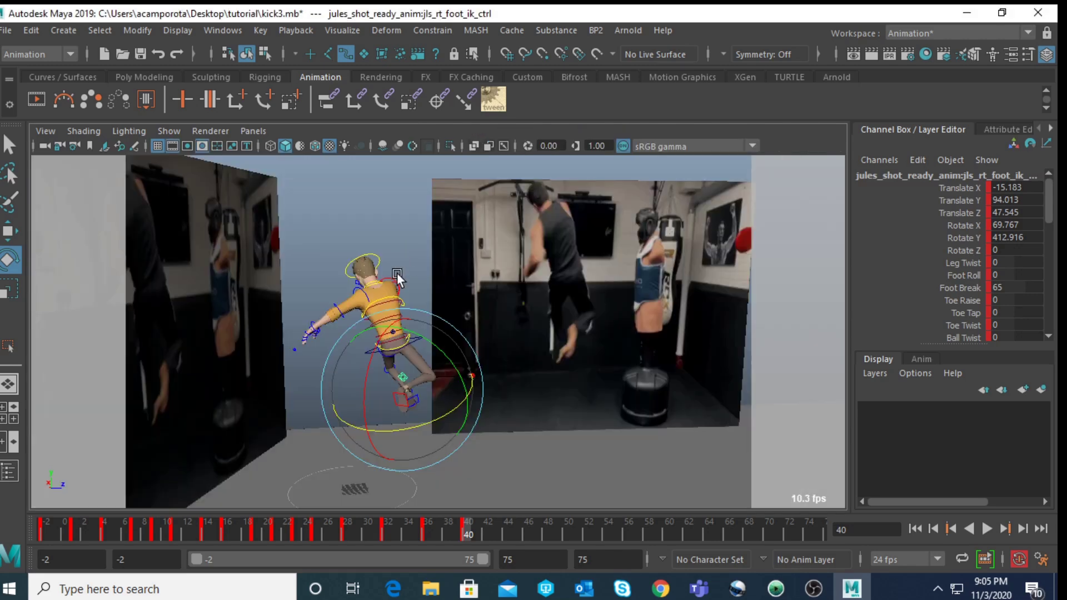
pyautogui.moveTo(434, 404); pyautogui.dragTo(466, 414)
pyautogui.press('w')
pyautogui.moveTo(446, 369); pyautogui.dragTo(465, 349, button='middle')
pyautogui.press('e')
pyautogui.moveTo(466, 356); pyautogui.dragTo(475, 367)
pyautogui.press('q')
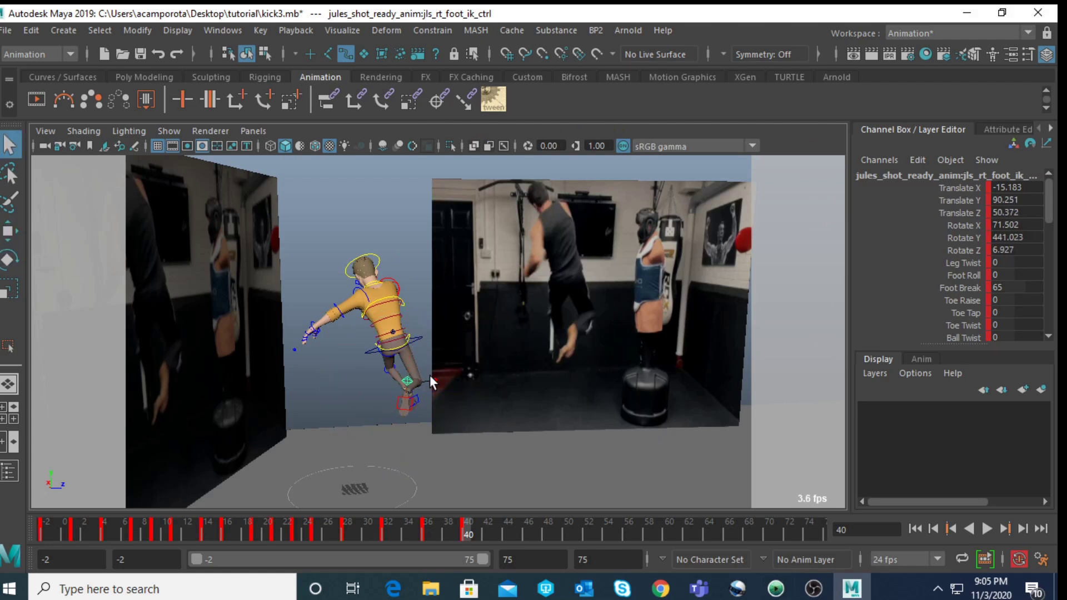
# - Move the right knee's pole vector control to about X -27.8, Y 54.4, Z -31.8
pyautogui.click(437, 378)
pyautogui.press('w')
pyautogui.moveTo(438, 376); pyautogui.dragTo(444, 350, button='middle')
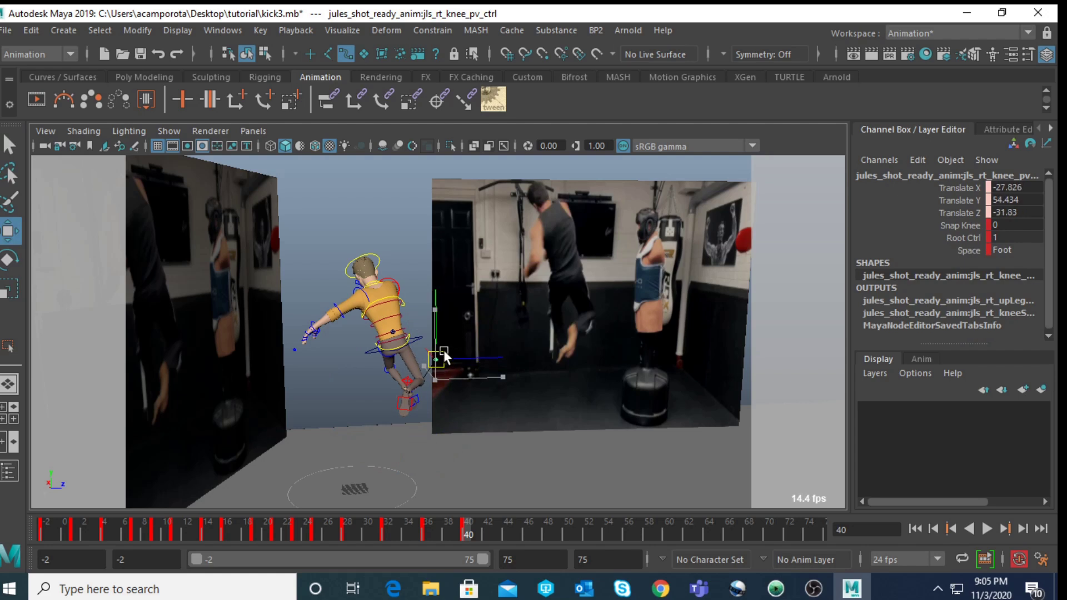
# - Rotate the left upper leg FK control to about X -0.5, Y -6.1, Z -47.3, straightening the leg downward
pyautogui.click(395, 355)
pyautogui.press('e')
pyautogui.moveTo(387, 346); pyautogui.dragTo(392, 402)
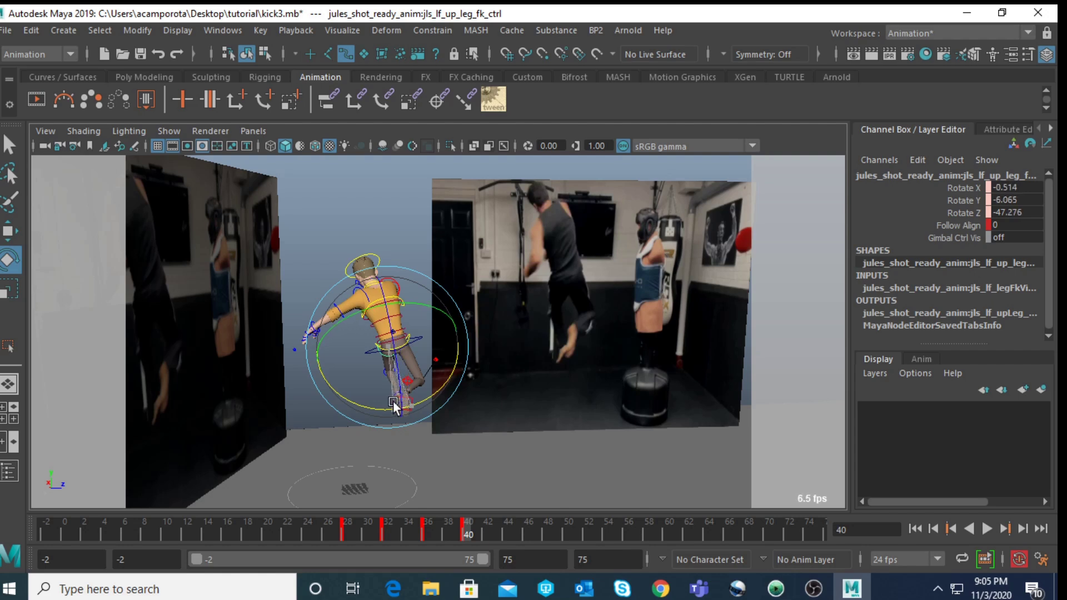
pyautogui.click(465, 375)
pyautogui.click(438, 372)
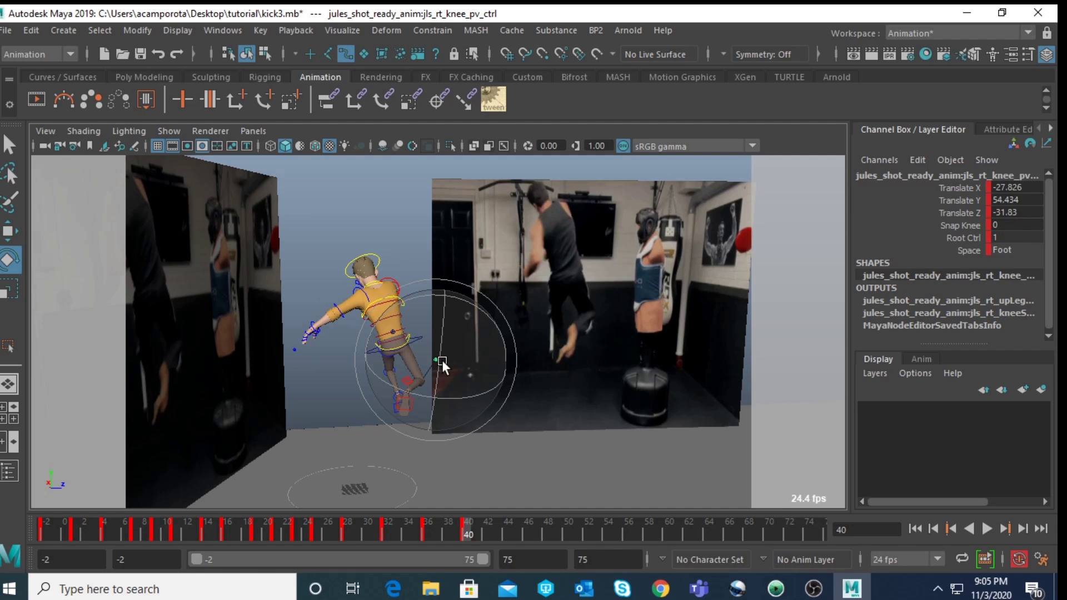
# - Lower the left shoulder by rotating the left clavicle control to about 6.2 in Rotate Z
pyautogui.click(359, 287)
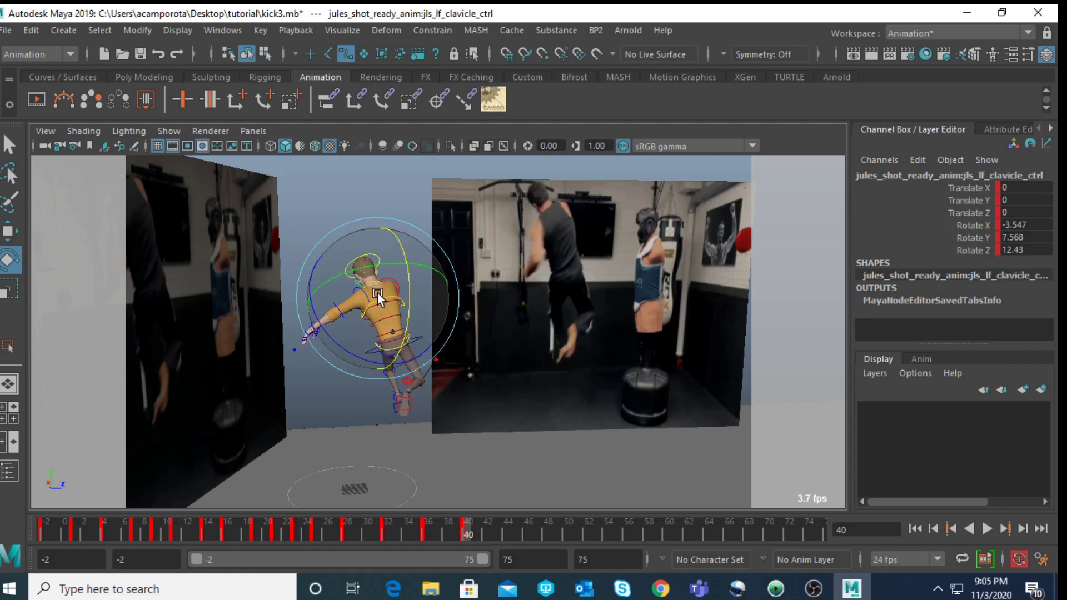
pyautogui.moveTo(361, 360); pyautogui.dragTo(368, 365)
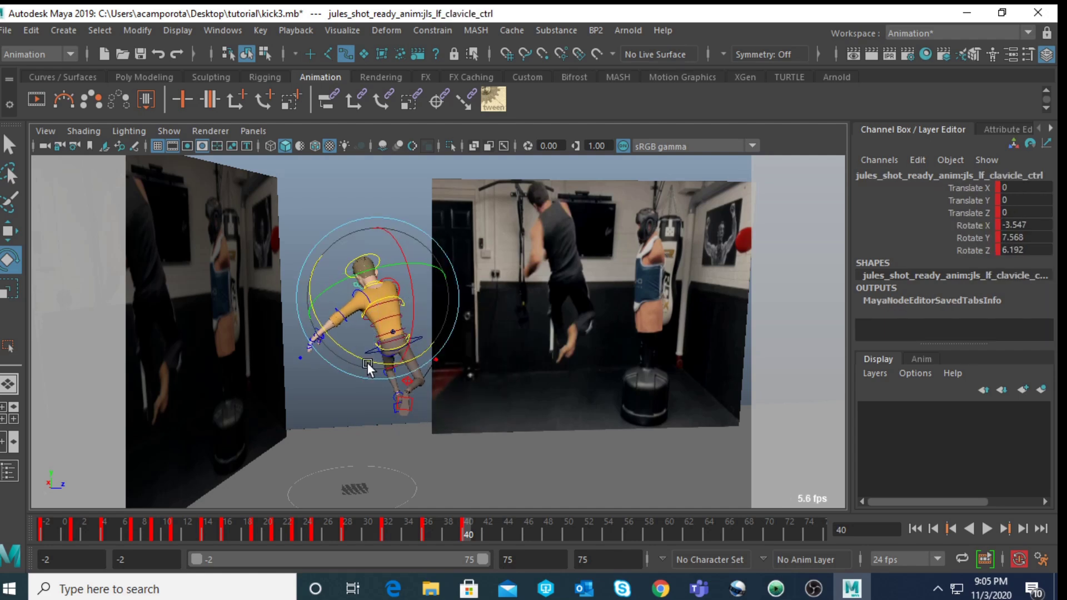
pyautogui.click(288, 278)
# - Bring the left arm down by rotating its upper arm FK control to about -58.4 in Rotate Z
pyautogui.press('w')
pyautogui.click(340, 314)
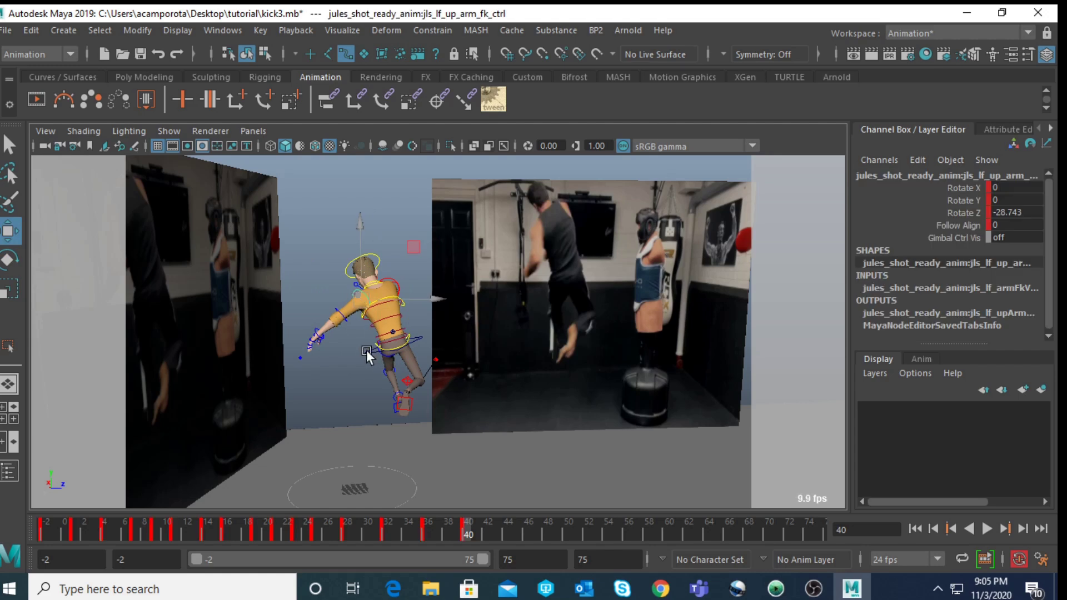
pyautogui.press('e')
pyautogui.moveTo(363, 355); pyautogui.dragTo(391, 385)
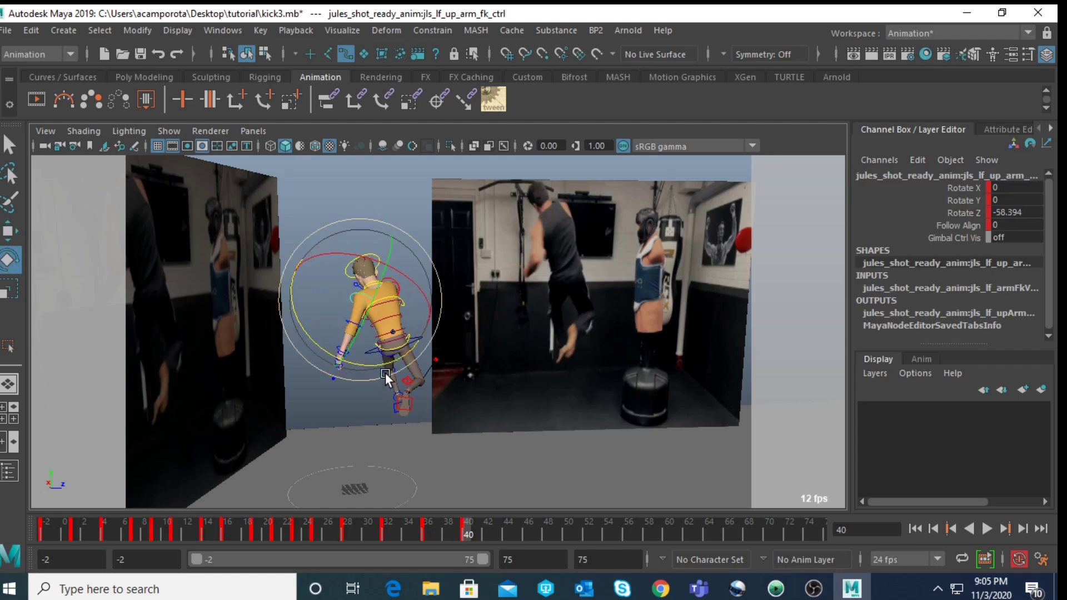
# - Bend the left arm by rotating the elbow FK control to about -94.8 in Rotate Y
pyautogui.click(360, 328)
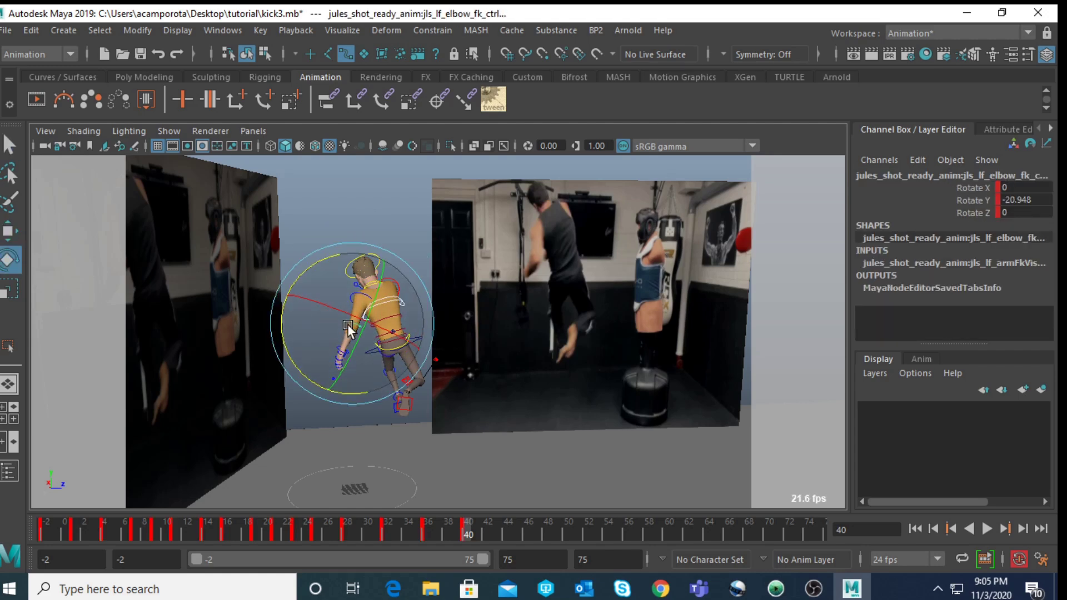
pyautogui.click(289, 253)
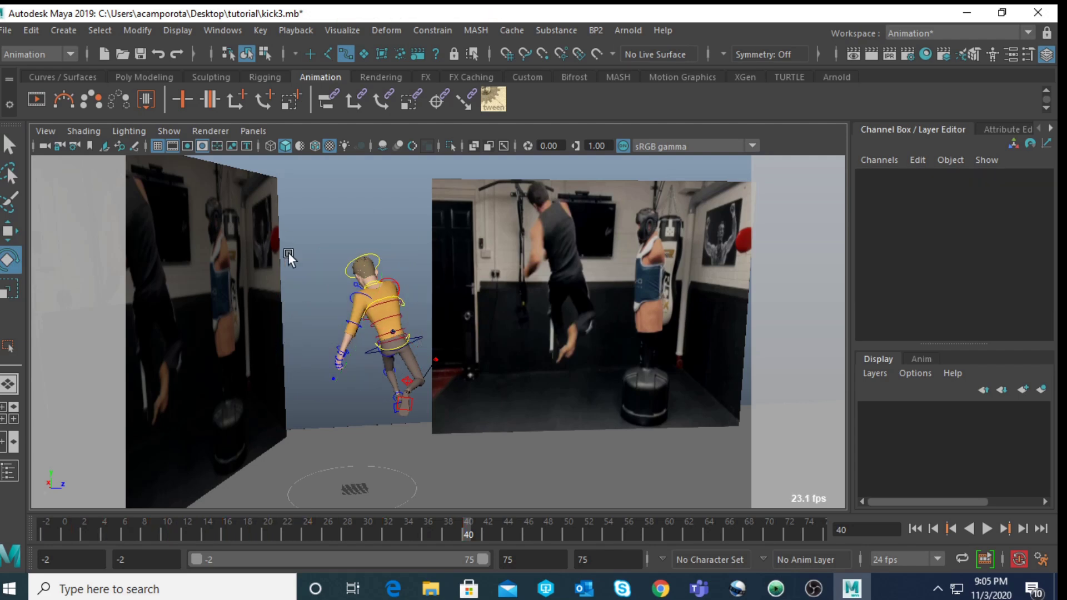
pyautogui.click(356, 331)
pyautogui.moveTo(355, 331); pyautogui.dragTo(342, 392)
pyautogui.hotkey('ctrl', 'z')
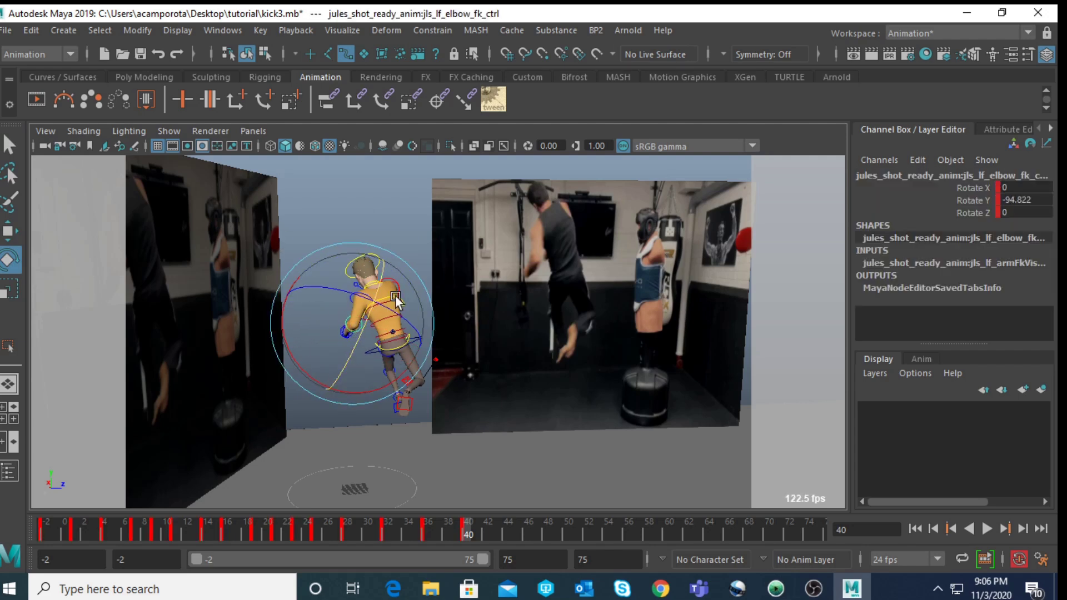
# - Undo the last elbow change and rotate the left upper arm FK control to about X -3.7, Y 19.7, Z -57.1
pyautogui.hotkey('ctrl', 'z')
pyautogui.click(361, 298)
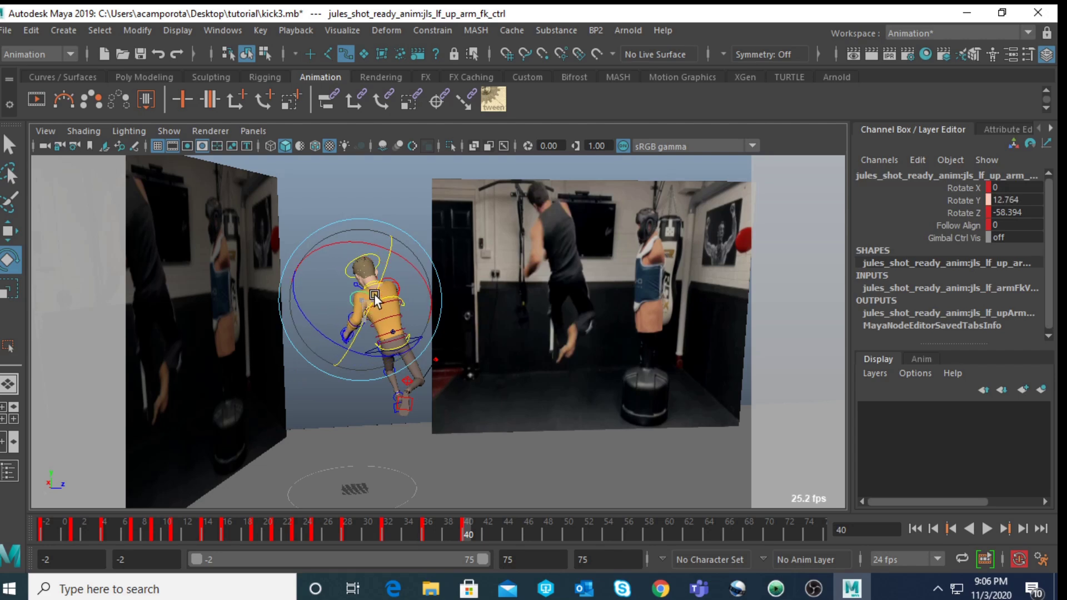
pyautogui.moveTo(407, 260); pyautogui.dragTo(411, 286)
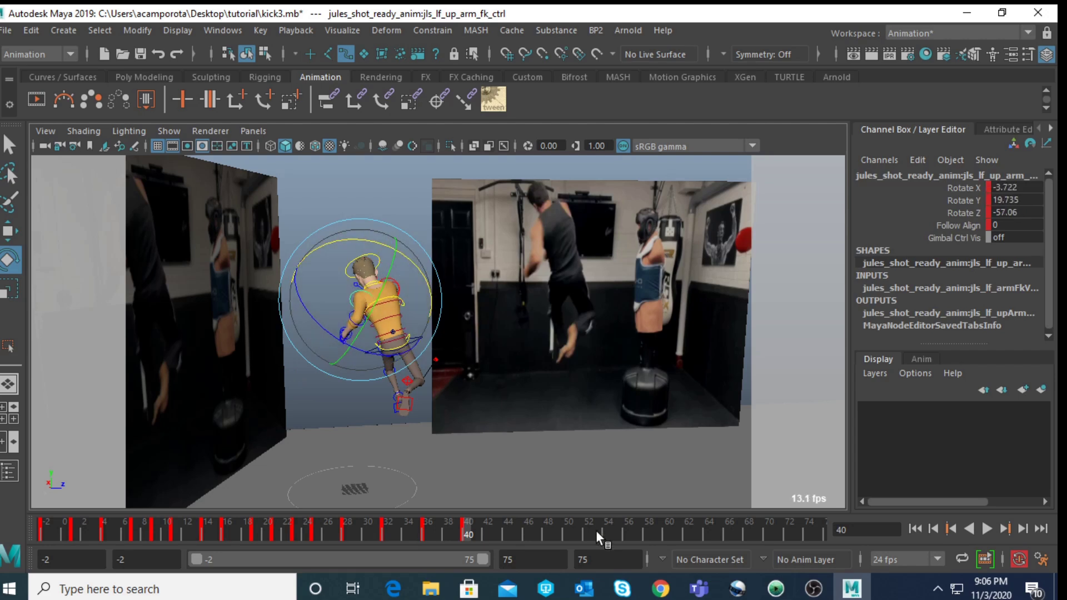
pyautogui.hotkey('alt', 'v')
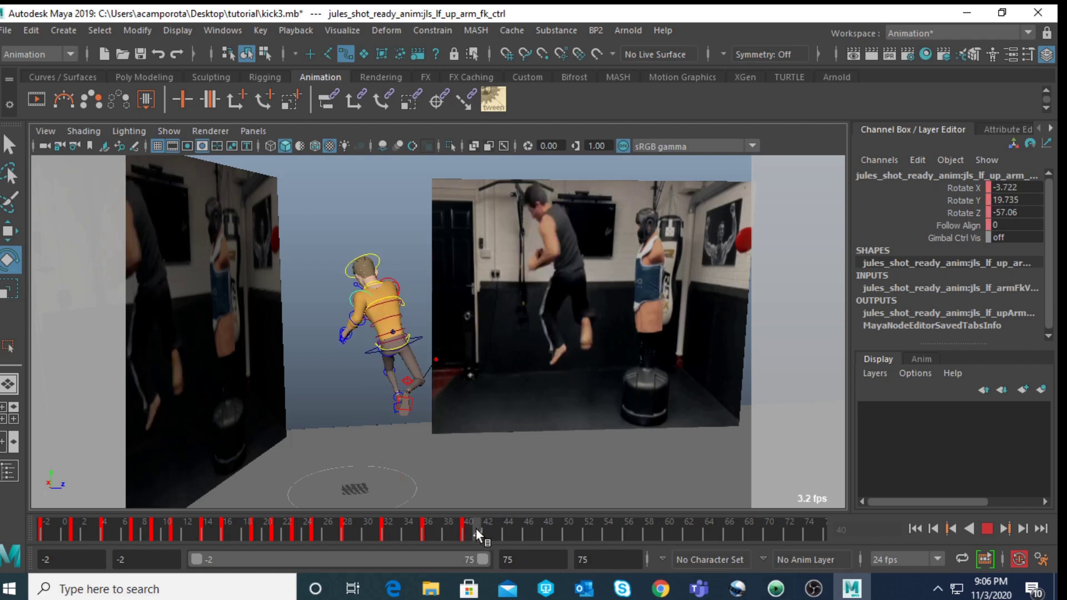
pyautogui.moveTo(488, 531); pyautogui.dragTo(466, 532)
# - Lower the raised right arm by rotating its upper arm FK control to about X -0.6, Y -40.2, Z -35.0
pyautogui.press('q')
pyautogui.click(448, 244)
pyautogui.click(391, 275)
pyautogui.press('space')
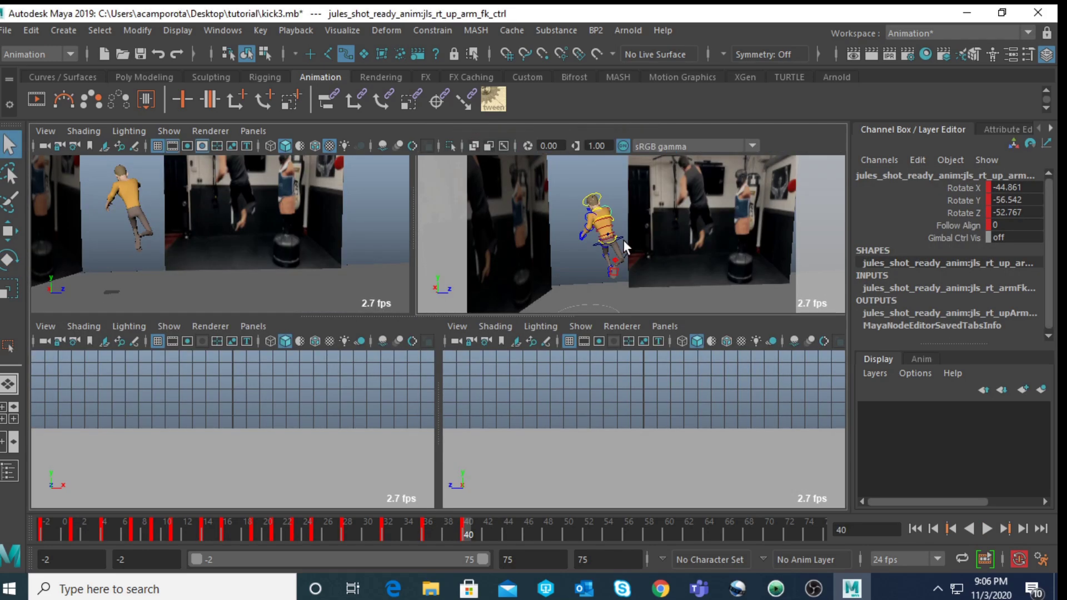
pyautogui.press('space')
pyautogui.press('f')
pyautogui.keyDown('alt'); pyautogui.moveTo(276, 288); pyautogui.dragTo(484, 268); pyautogui.keyUp('alt')
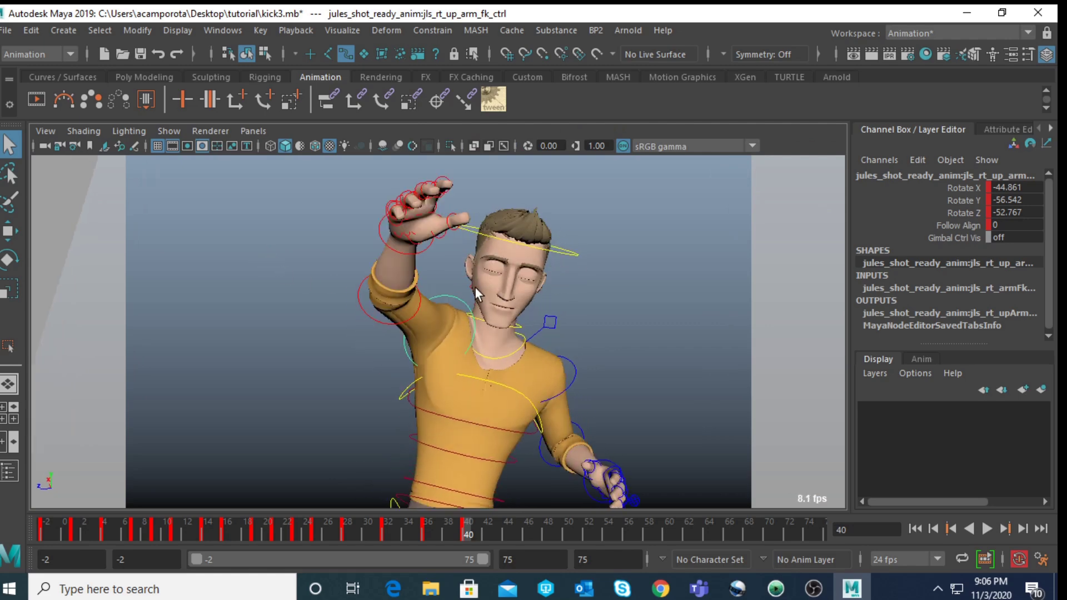
pyautogui.click(471, 311)
pyautogui.press('e')
pyautogui.moveTo(470, 314); pyautogui.dragTo(392, 340)
pyautogui.click(435, 281)
pyautogui.click(388, 356)
pyautogui.click(435, 305)
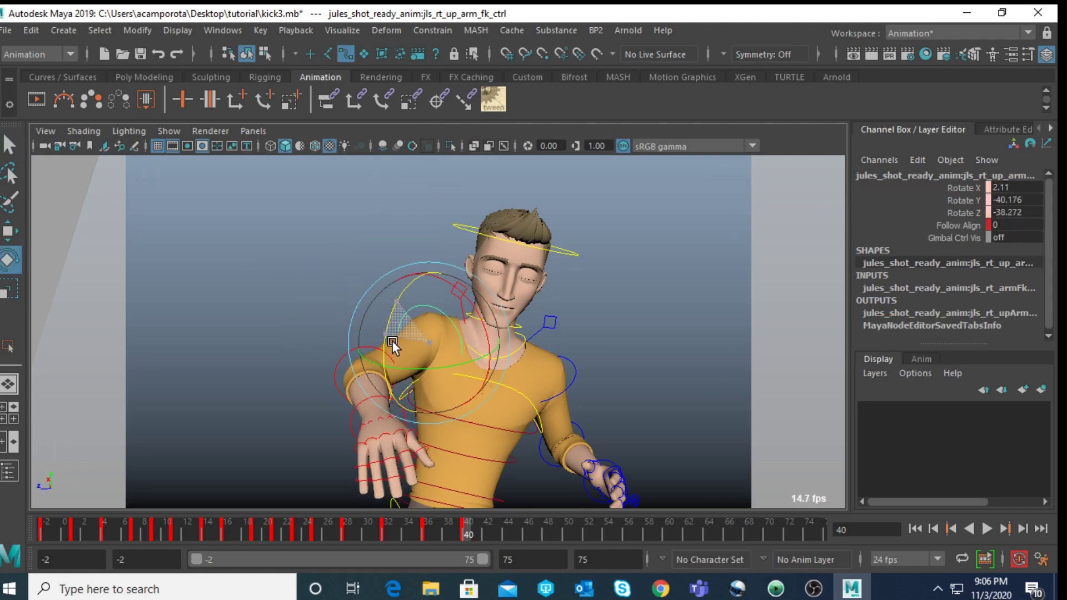
# - Adjust the right shoulder's rotation and rotate the right elbow FK control to about X -6.6, Y -51.4, Z 0.3
pyautogui.press('q')
pyautogui.click(459, 305)
pyautogui.press('e')
pyautogui.moveTo(459, 304); pyautogui.dragTo(423, 345)
pyautogui.press('q')
pyautogui.click(382, 344)
pyautogui.press('e')
pyautogui.moveTo(415, 426); pyautogui.dragTo(442, 452)
pyautogui.press('[')
pyautogui.press('[')
pyautogui.press('space')
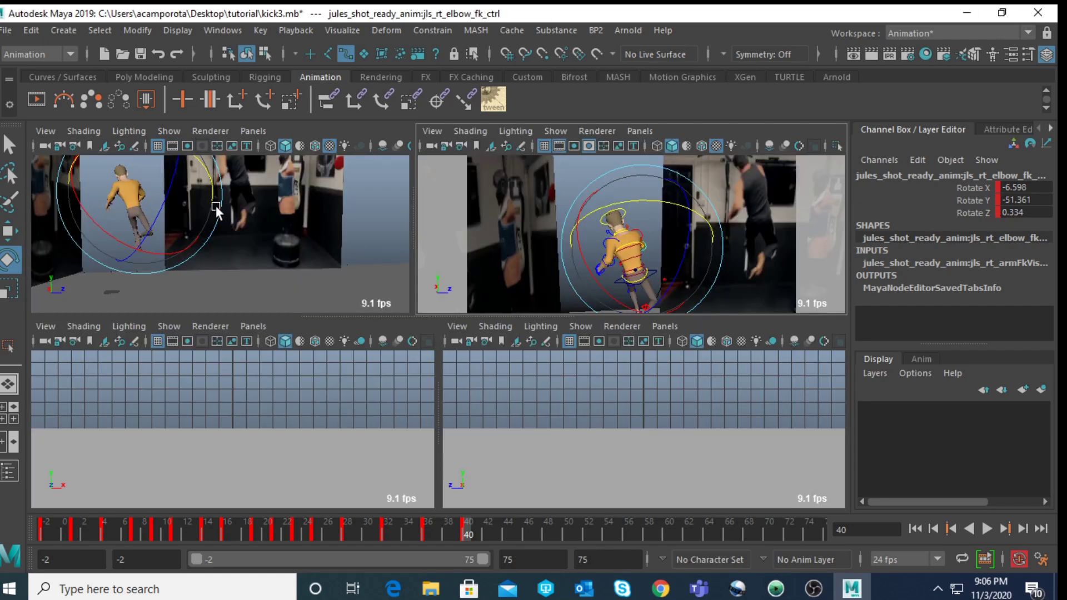
# - Refine the right upper arm FK control's rotation to about X -6.8, Y -49.6, Z -36.2 to match the reference
pyautogui.click(578, 183)
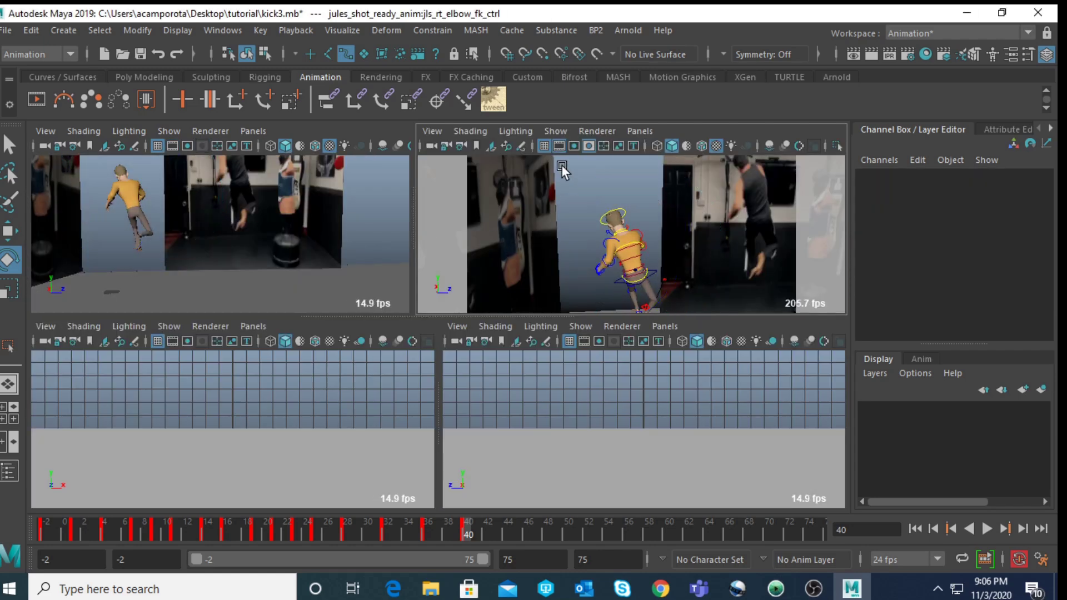
pyautogui.click(636, 233)
pyautogui.press('space')
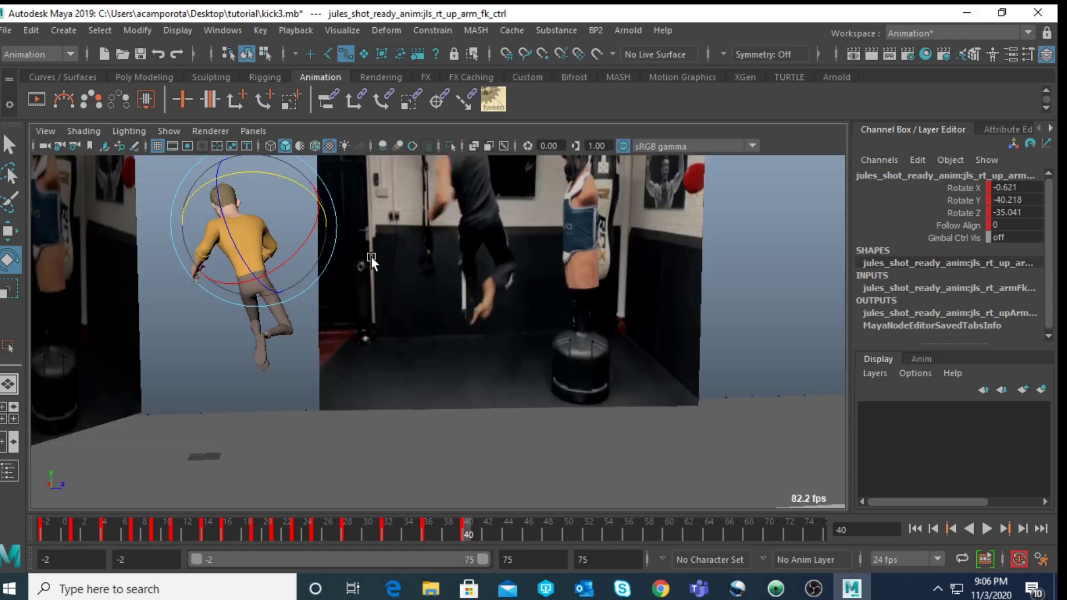
pyautogui.moveTo(282, 175); pyautogui.dragTo(285, 223)
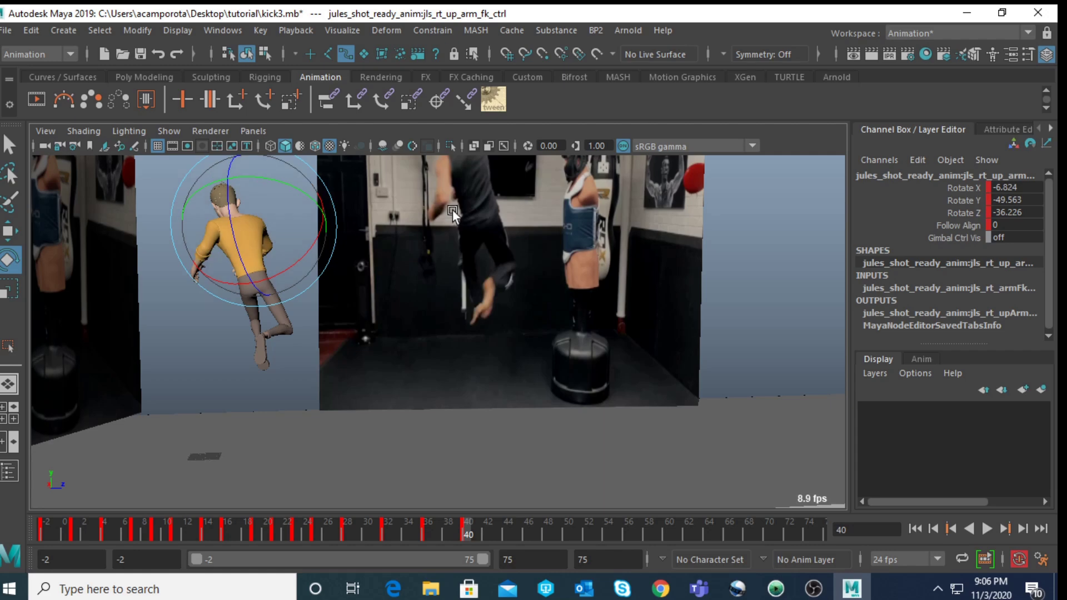
pyautogui.press('space')
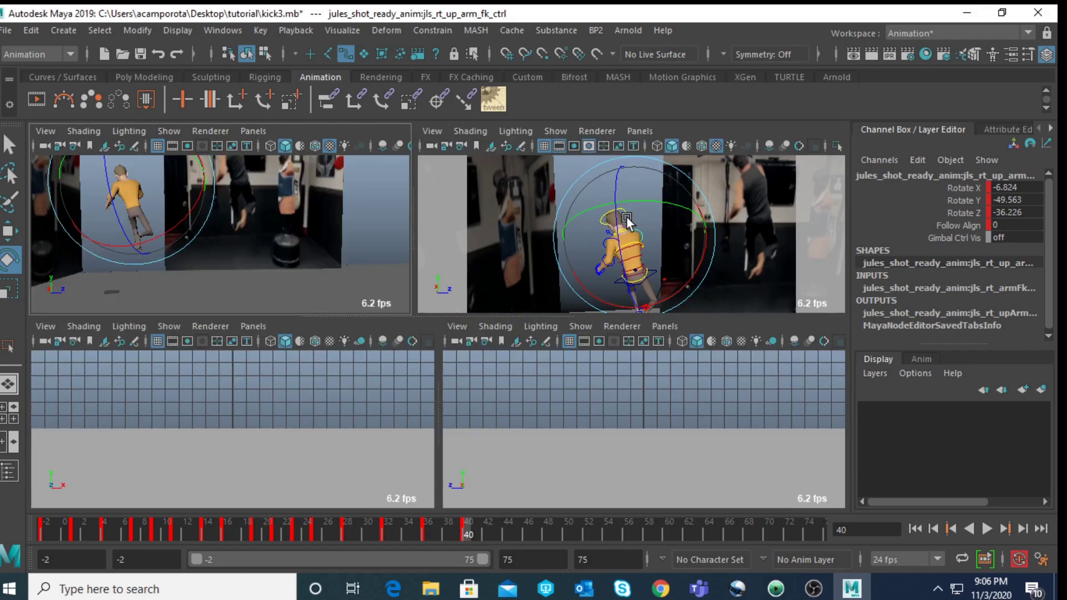
# - Rotate the left upper arm FK control to about X -11.5, Y 19.0, Z -65.5 and check it against the reference around frame 40
pyautogui.click(635, 233)
pyautogui.click(547, 239)
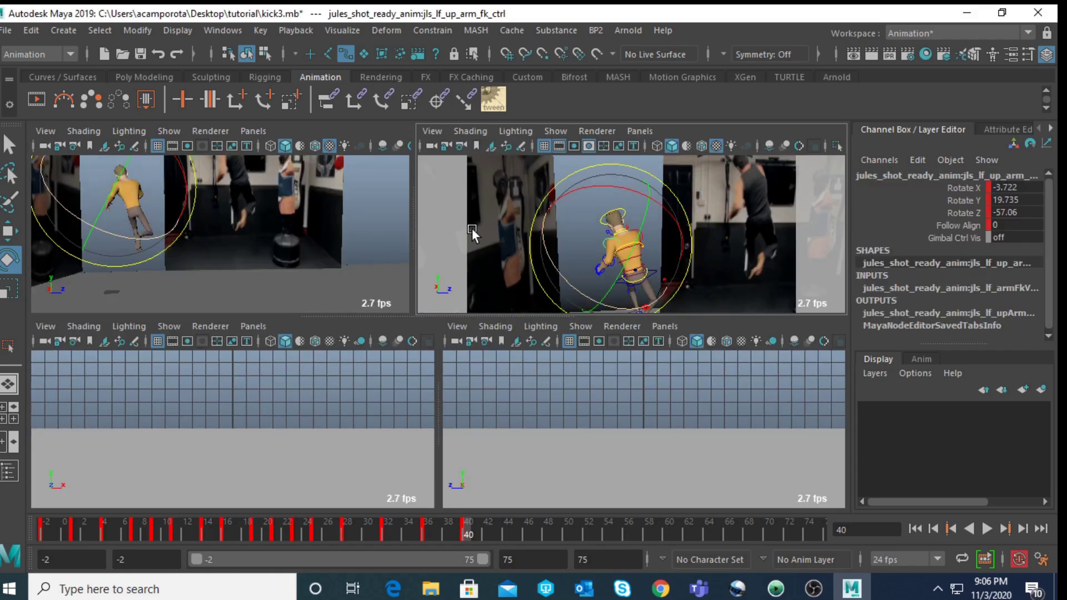
pyautogui.press('space')
pyautogui.moveTo(258, 279); pyautogui.dragTo(250, 196)
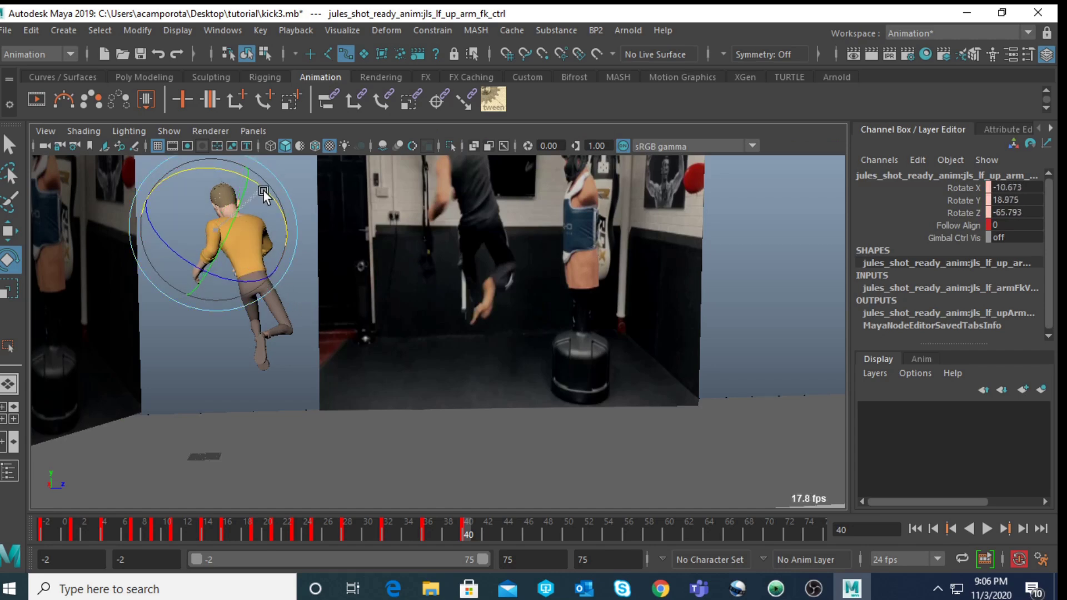
pyautogui.moveTo(453, 528)
pyautogui.mouseDown()
pyautogui.moveTo(431, 522)
pyautogui.moveTo(468, 526)
pyautogui.mouseUp()
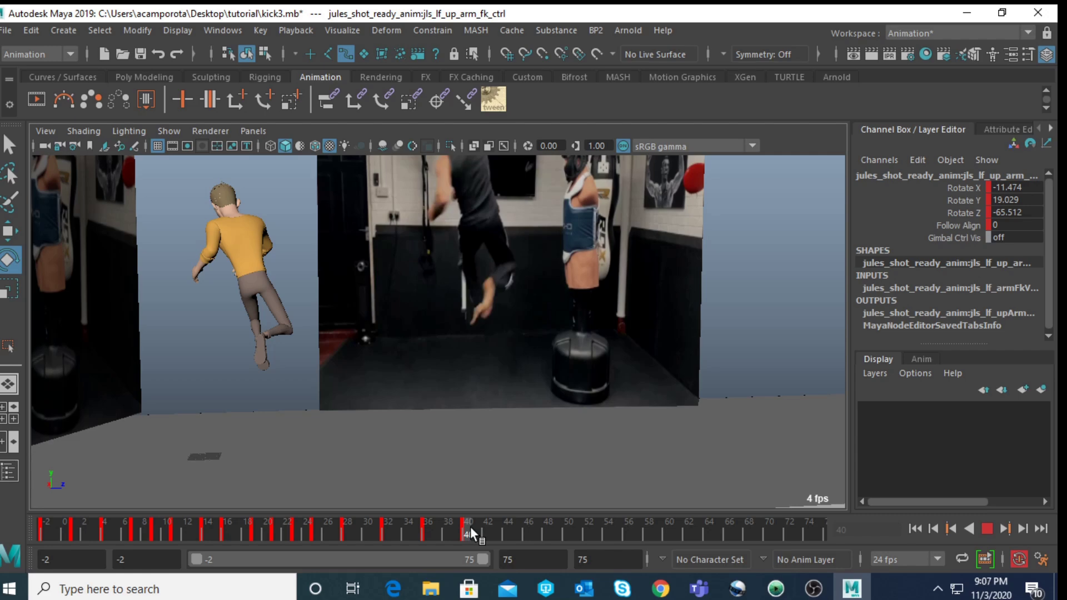
pyautogui.moveTo(470, 526); pyautogui.dragTo(470, 526)
# - Twist the torso by rotating the upper spine FK control to about X 10.0, Y 11.0, Z 0.7
pyautogui.press('space')
pyautogui.press('space')
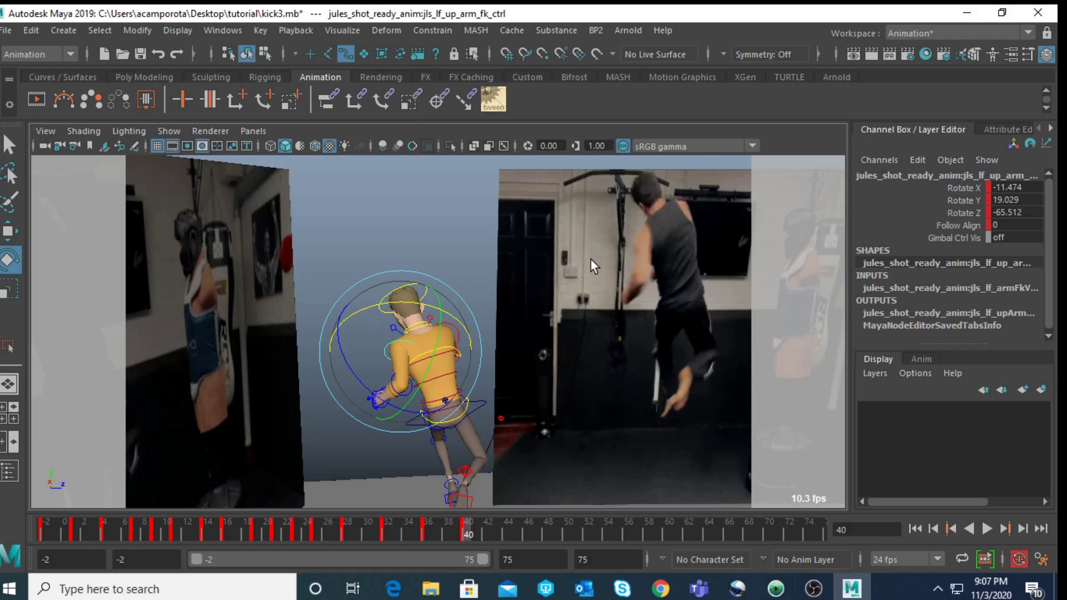
pyautogui.press('q')
pyautogui.click(443, 355)
pyautogui.click(449, 373)
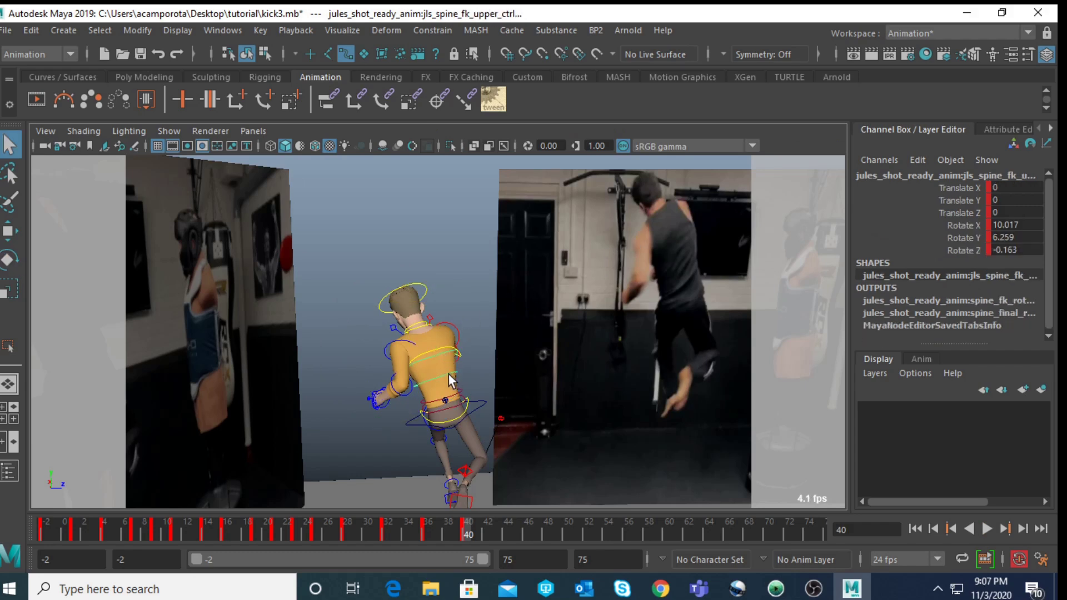
pyautogui.press('e')
pyautogui.moveTo(439, 378); pyautogui.dragTo(423, 339)
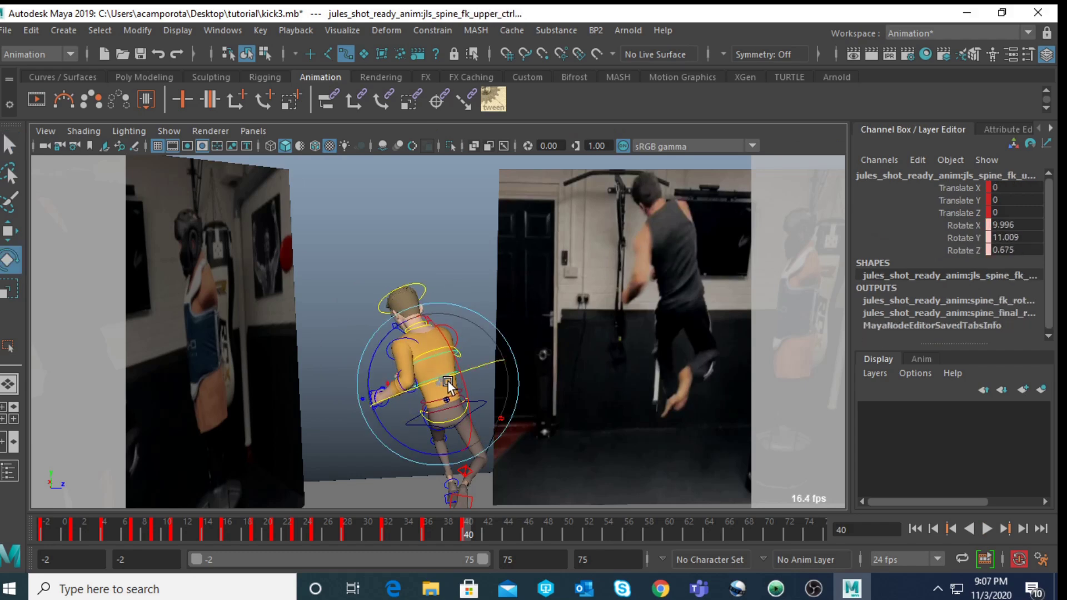
# - Turn the head by rotating the head control to about X 5.2, Y 4.8, Z -1.6
pyautogui.press('q')
pyautogui.click(421, 329)
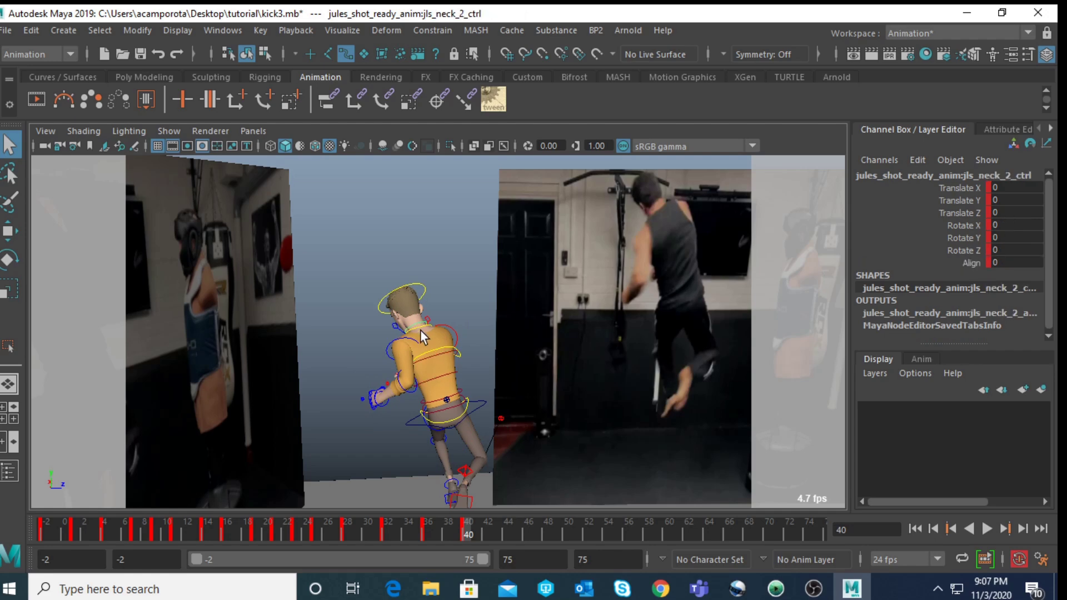
pyautogui.click(419, 327)
pyautogui.click(424, 290)
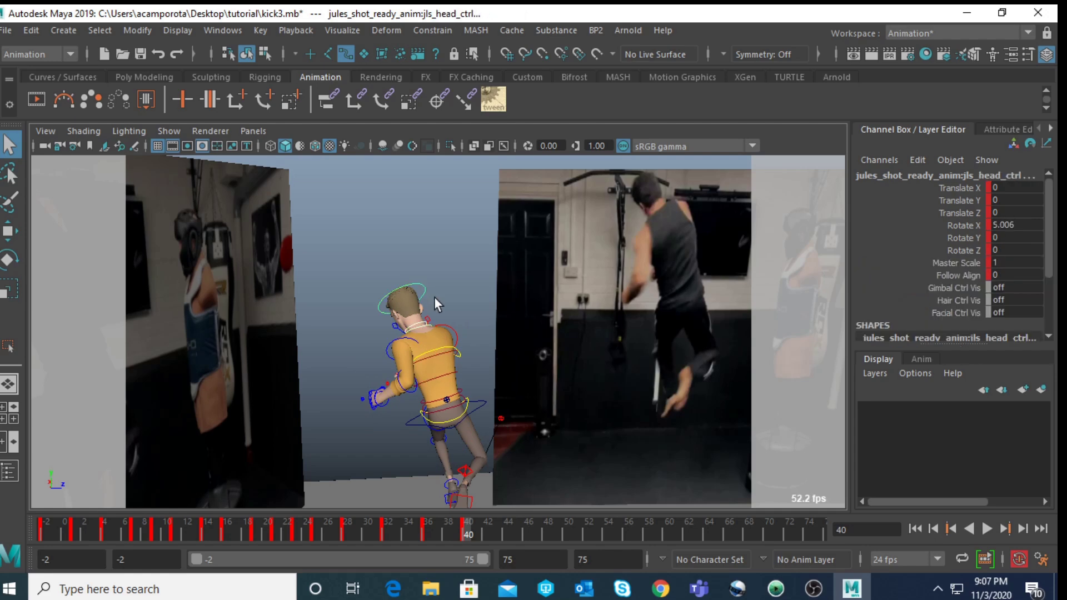
pyautogui.press('e')
pyautogui.press('space')
pyautogui.moveTo(203, 231); pyautogui.dragTo(130, 236)
pyautogui.press('space')
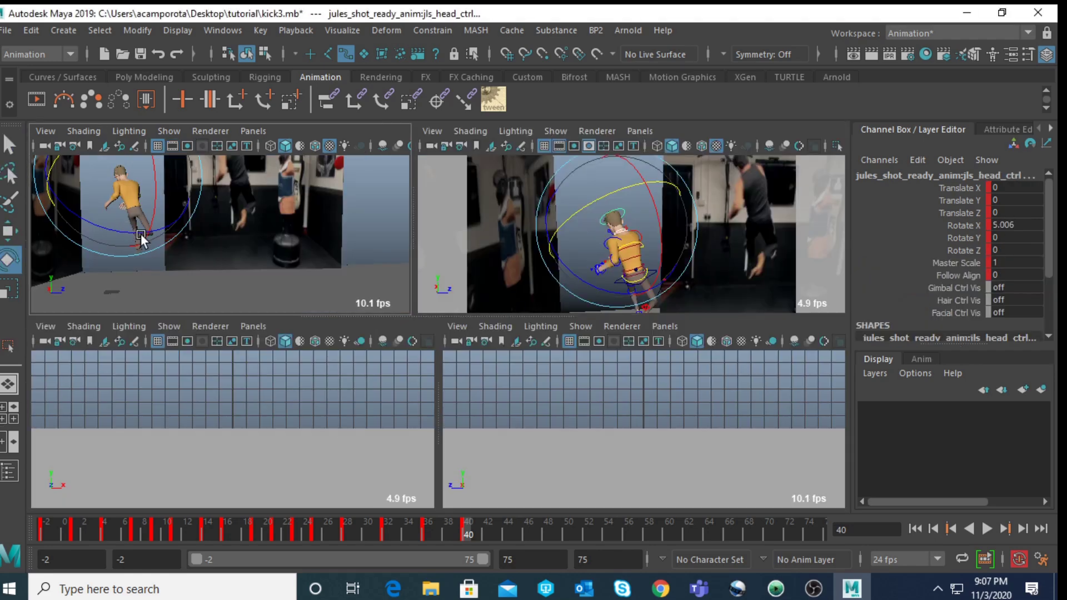
pyautogui.moveTo(232, 261); pyautogui.dragTo(200, 175)
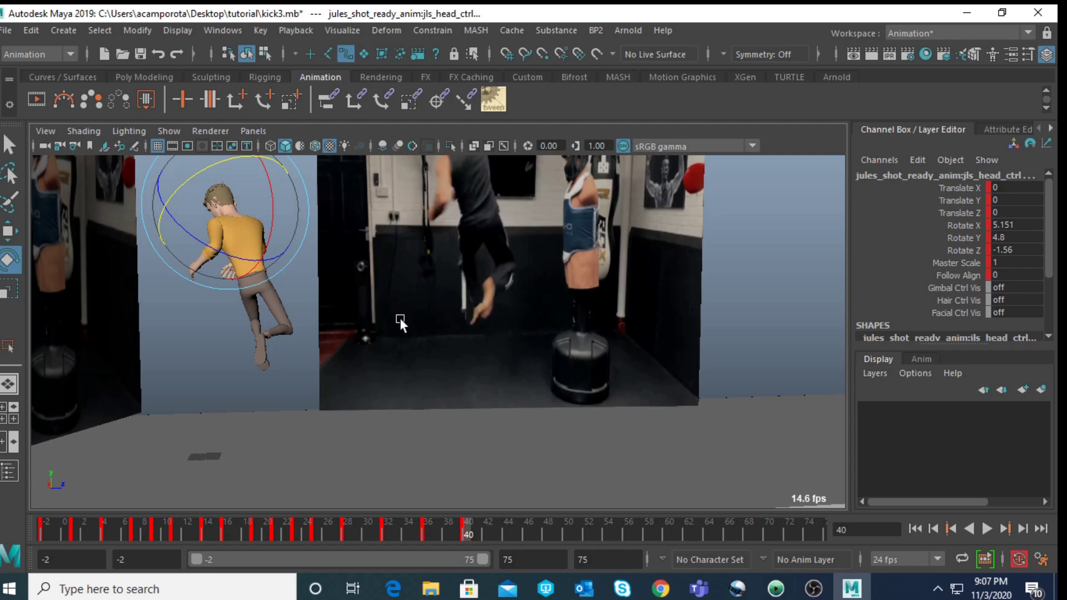
# - Move the right foot IK control to about Y 86.0, Z 55.0 and rotate it to about X 71.4, Y 441.9, Z 9.7
pyautogui.press('space')
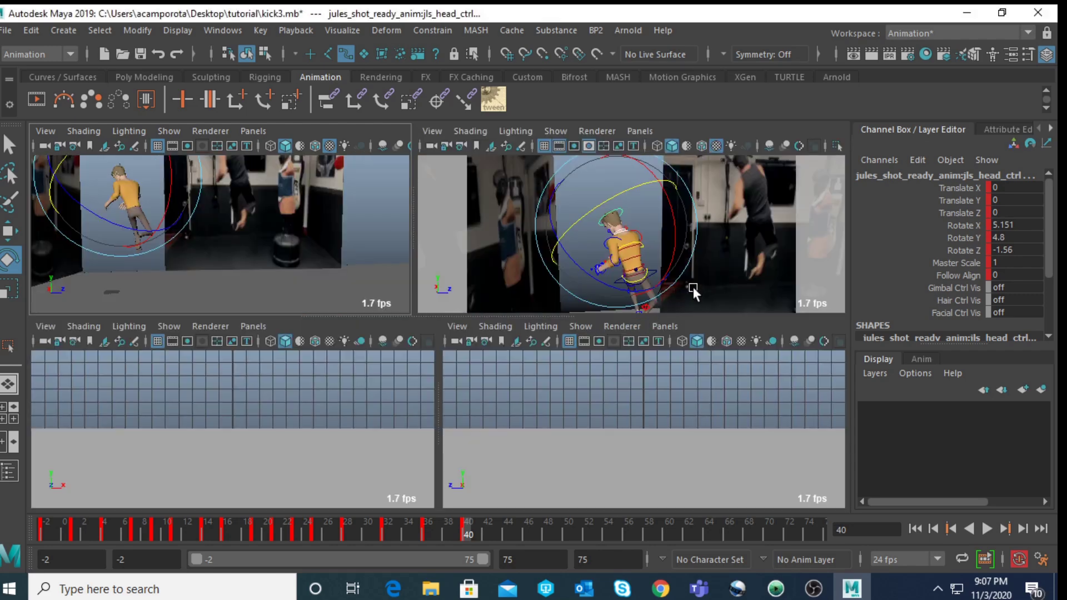
pyautogui.press('q')
pyautogui.keyDown('alt'); pyautogui.moveTo(689, 265); pyautogui.dragTo(668, 218, button='middle'); pyautogui.keyUp('alt')
pyautogui.click(640, 297)
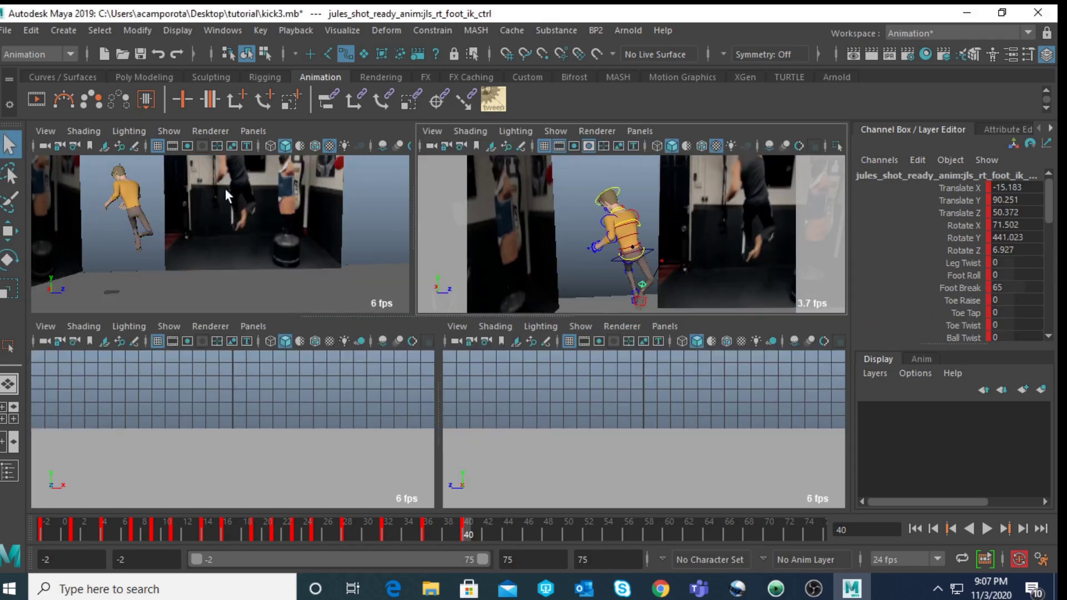
pyautogui.press('space')
pyautogui.press('w')
pyautogui.moveTo(316, 282); pyautogui.dragTo(338, 326)
pyautogui.press('e')
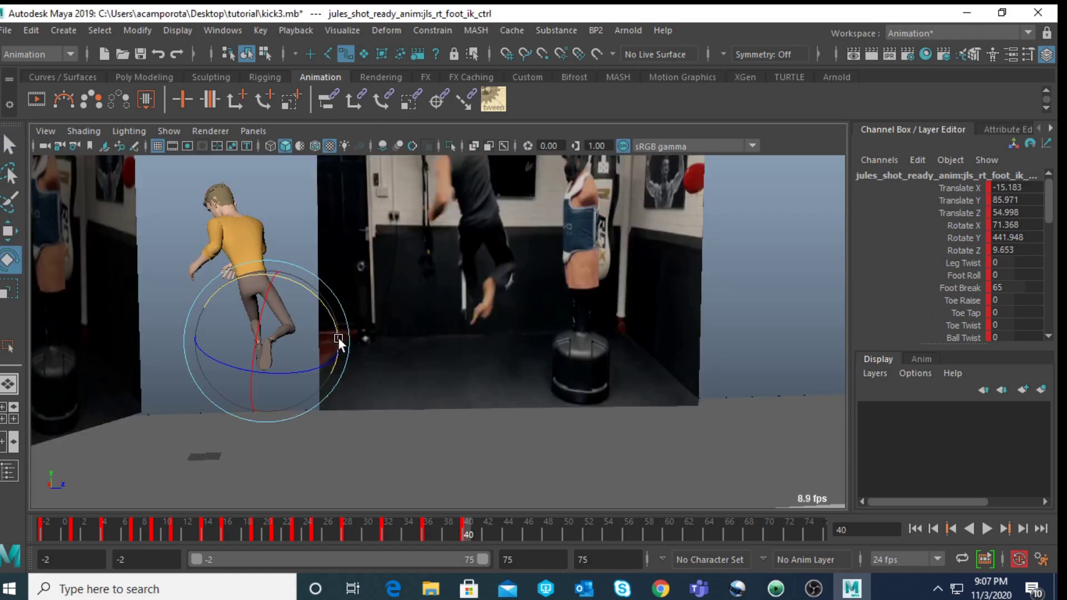
# - Move the right knee pole vector control to about X -4.9, Y 59.6, Z -41.5 to redirect the knee
pyautogui.press('space')
pyautogui.click(666, 266)
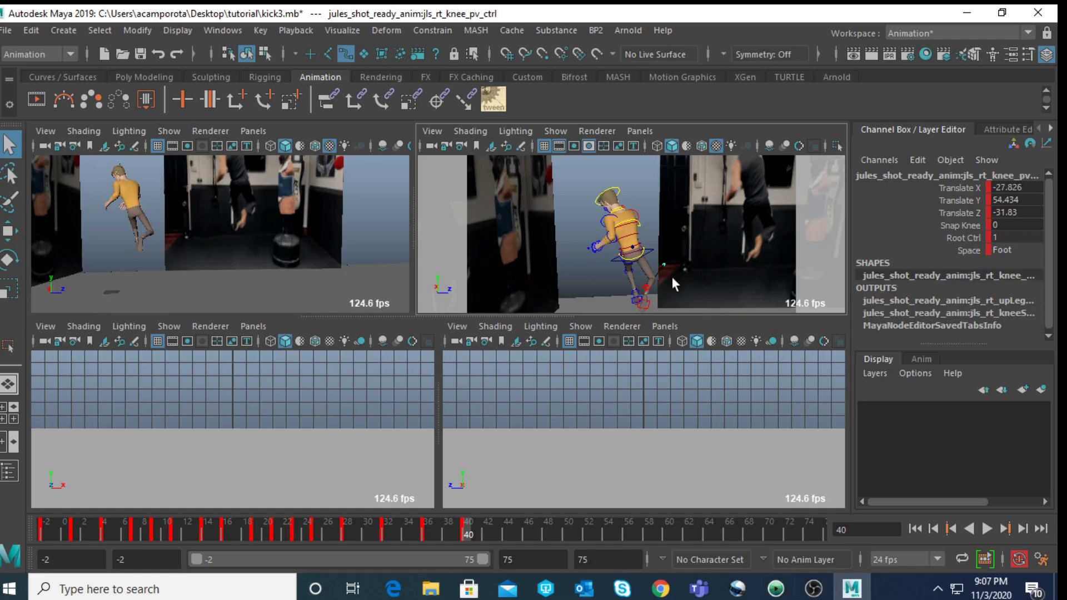
pyautogui.press('w')
pyautogui.press('space')
pyautogui.moveTo(316, 319); pyautogui.dragTo(300, 305)
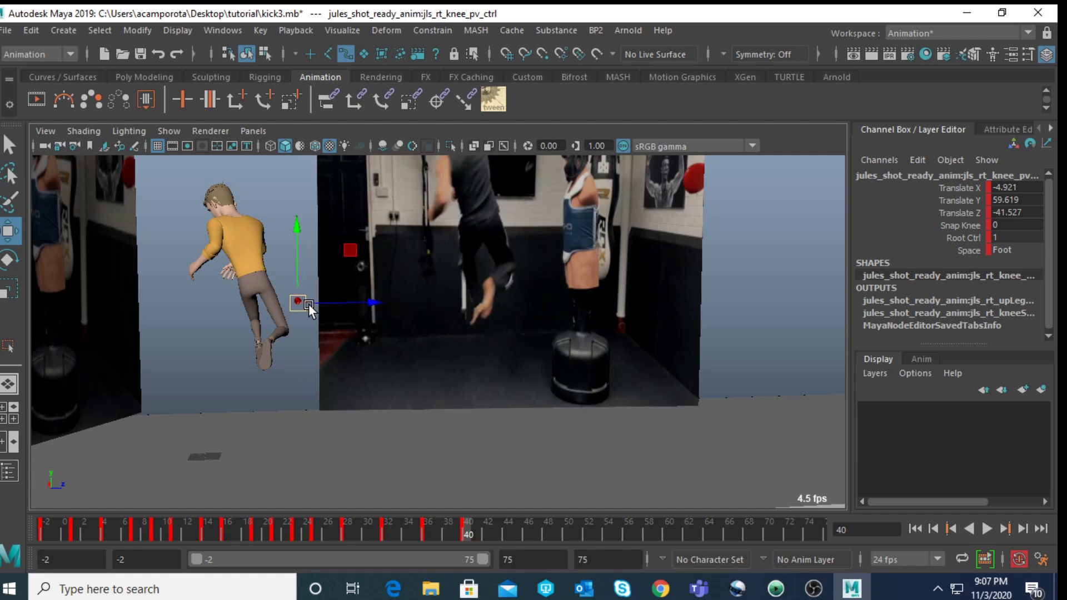
pyautogui.press('space')
# - Rotate the left upper leg FK control to about X 5.3, Y -7.7, Z -44.7
pyautogui.click(676, 272)
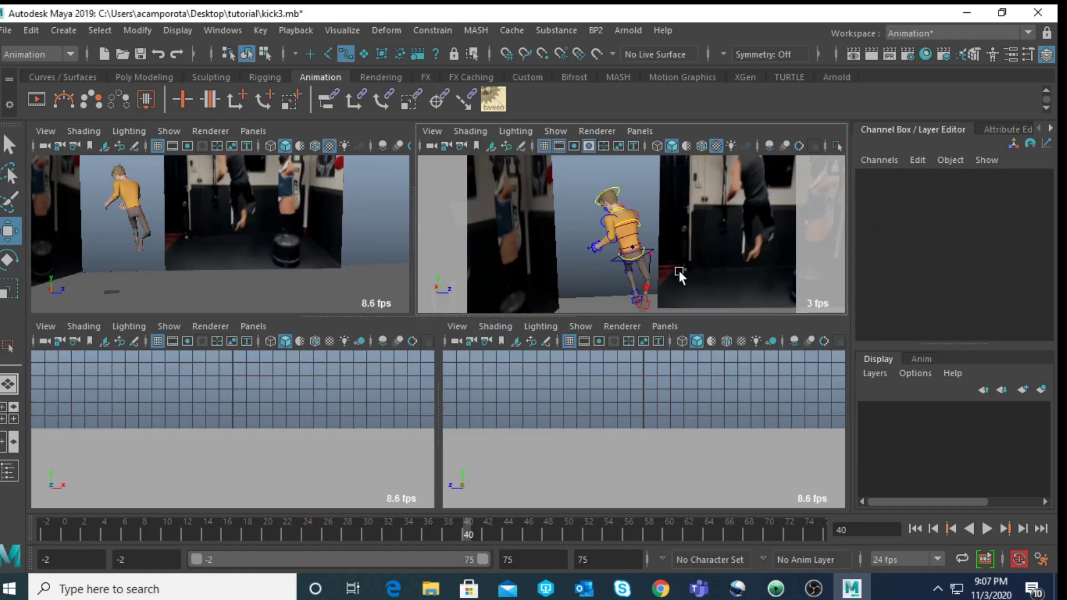
pyautogui.click(632, 270)
pyautogui.press('e')
pyautogui.press('space')
pyautogui.moveTo(268, 311); pyautogui.dragTo(236, 303)
pyautogui.moveTo(286, 253); pyautogui.dragTo(281, 234)
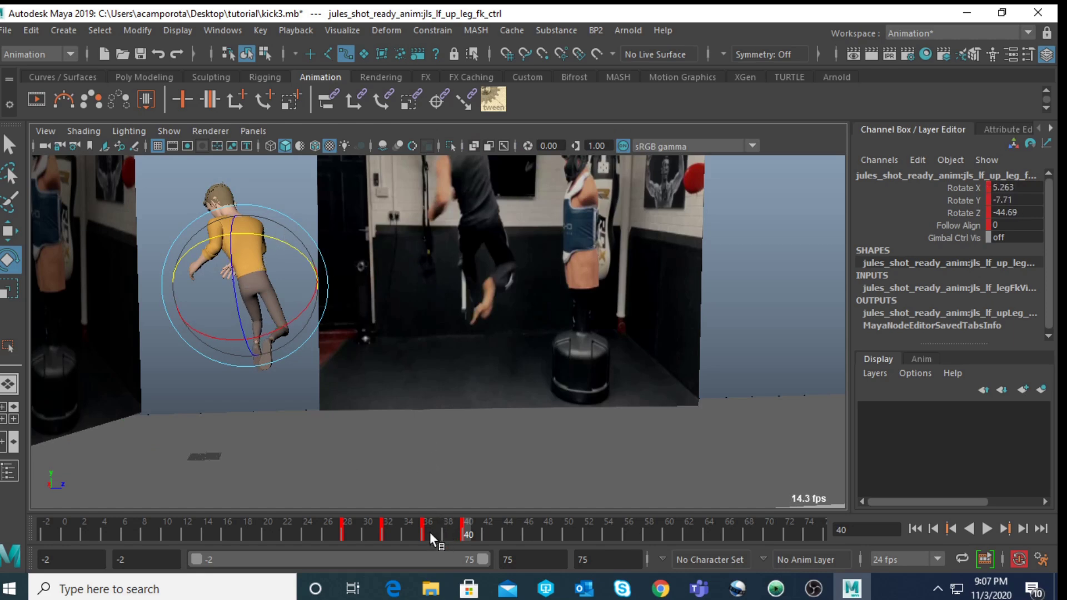
# - Go to frame 43, select all of the character's body controls and set a key on them
pyautogui.hotkey('alt', 'v')
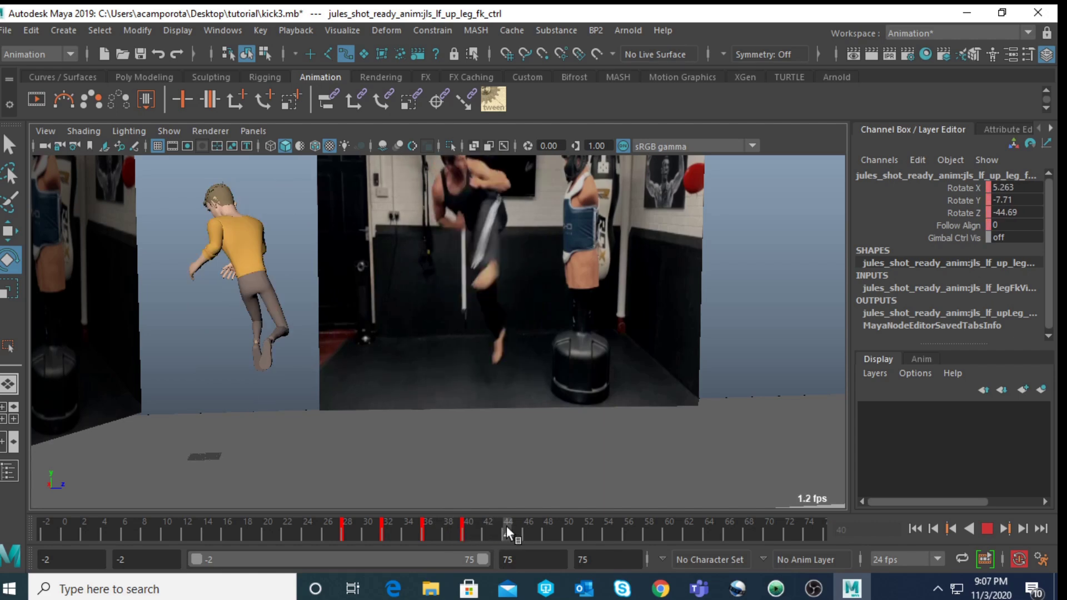
pyautogui.moveTo(515, 528); pyautogui.dragTo(499, 528)
pyautogui.press('q')
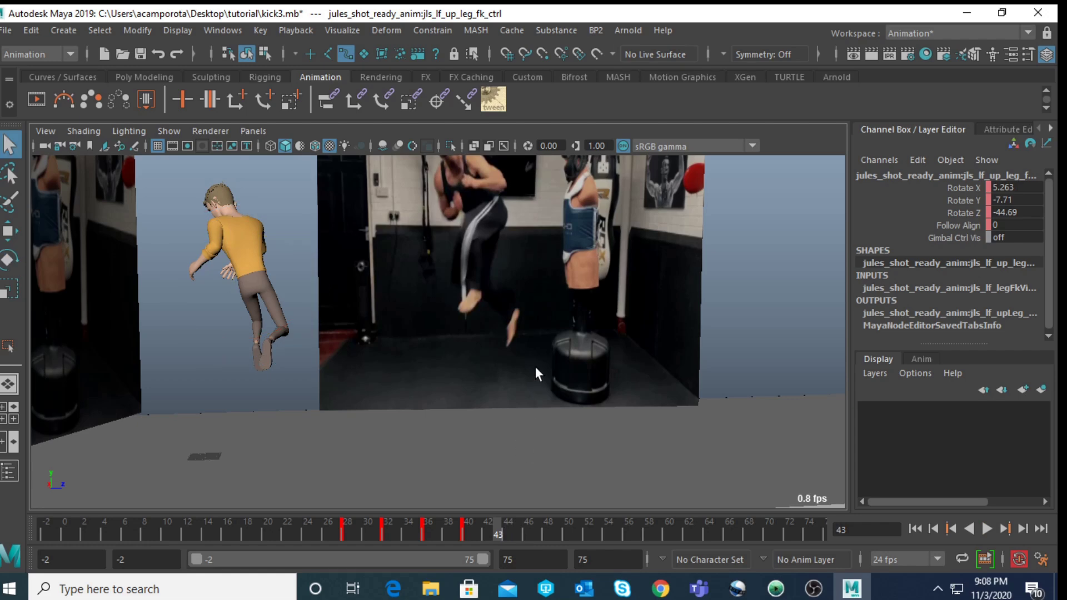
pyautogui.press('space')
pyautogui.press('space')
pyautogui.scroll(-5, 467, 275)
pyautogui.moveTo(364, 258); pyautogui.dragTo(484, 374)
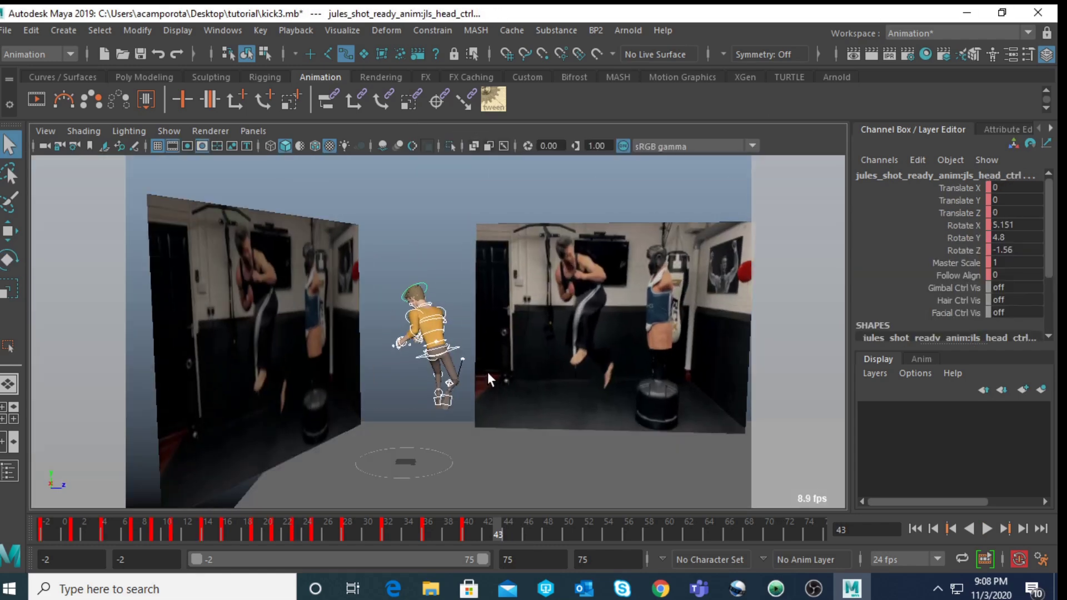
pyautogui.press('s')
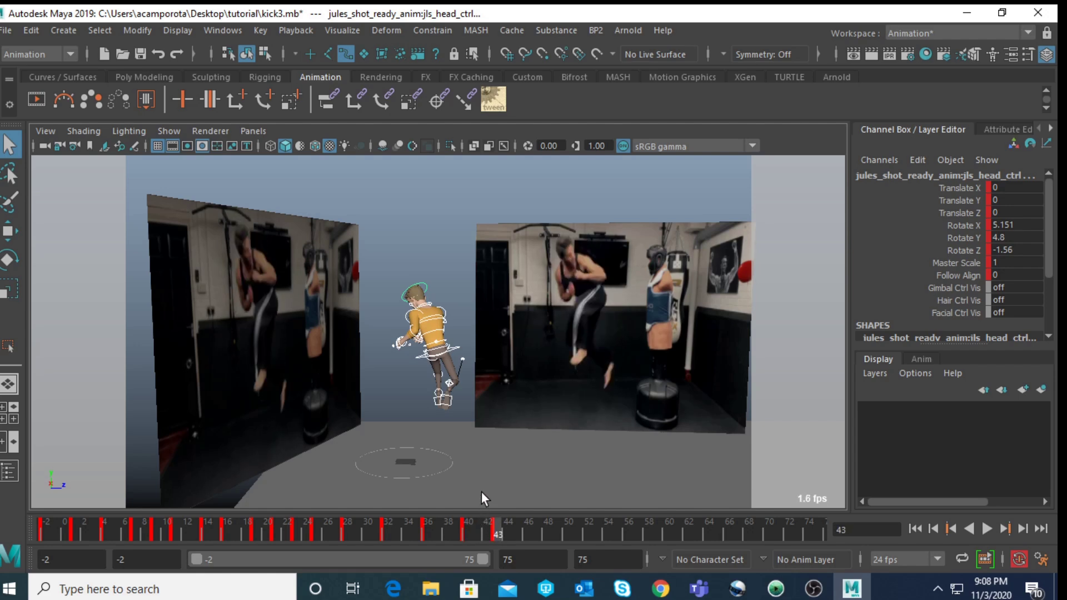
# - Check frame 40 against frame 43, then move the COG control to about Z 53.4 and the right foot IK control to about Z 69.3
pyautogui.press(',')
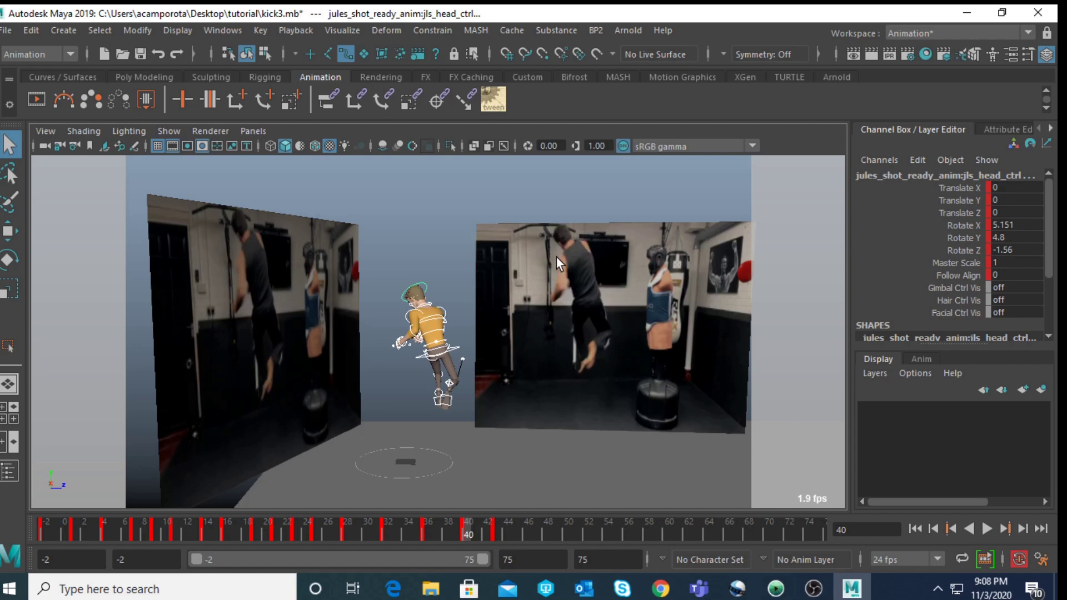
pyautogui.press('.')
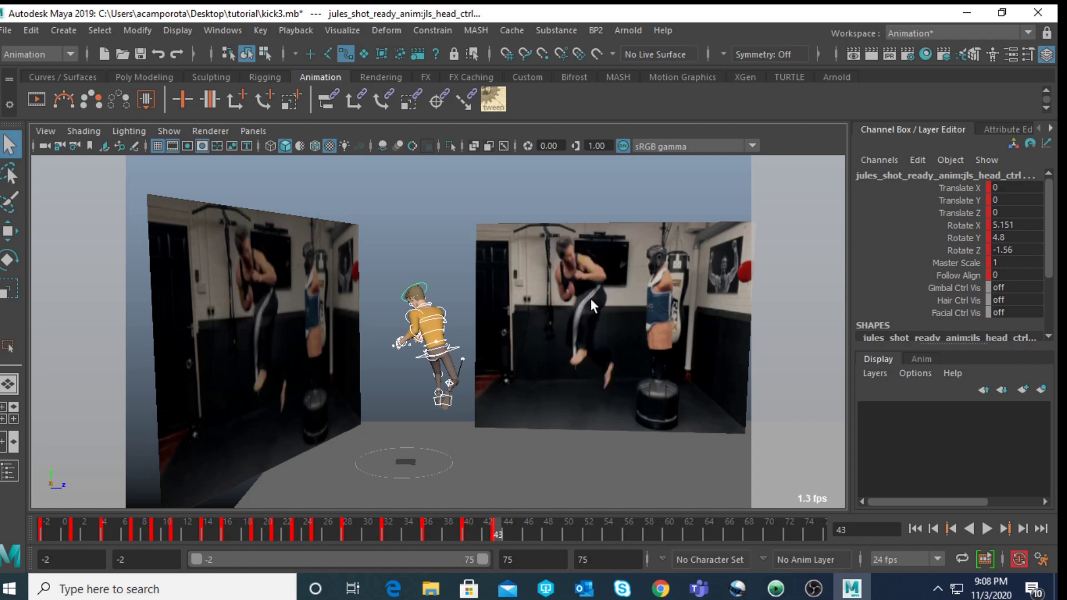
pyautogui.click(455, 346)
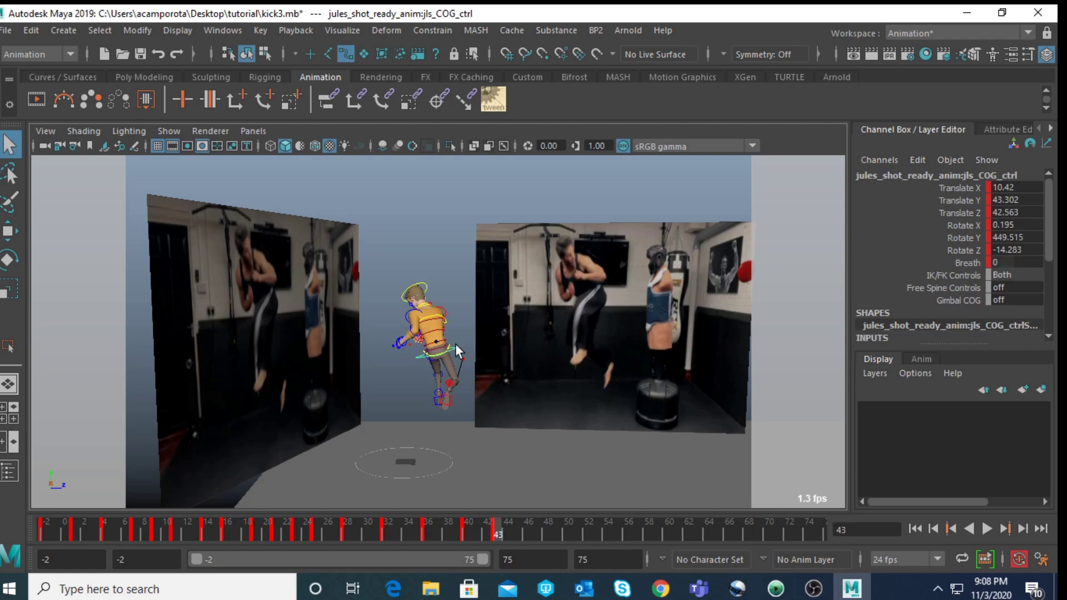
pyautogui.scroll(3, 455, 348)
pyautogui.press('w')
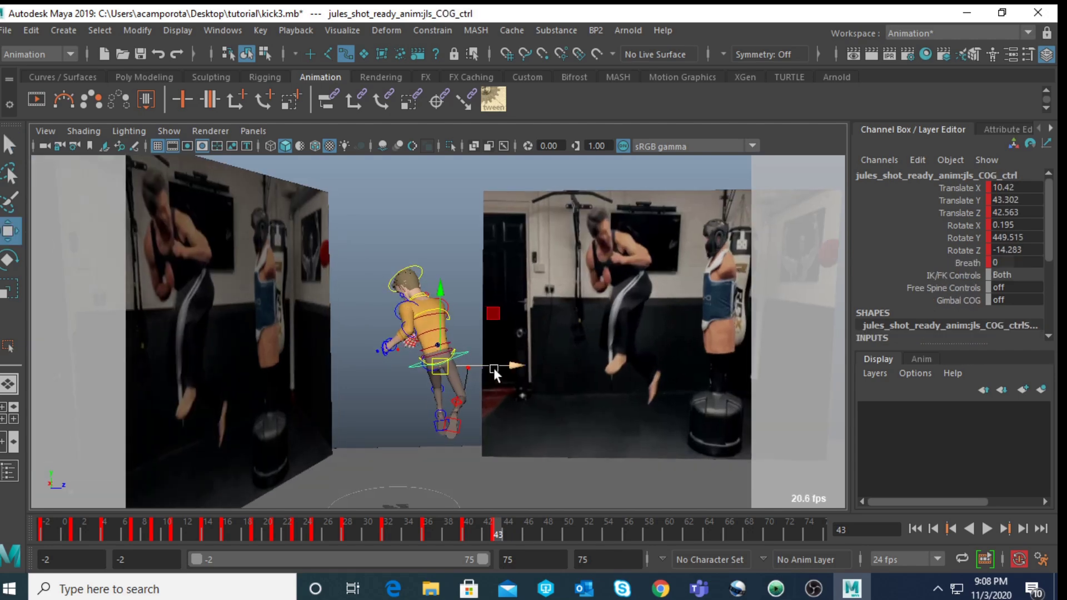
pyautogui.moveTo(486, 367); pyautogui.dragTo(495, 365)
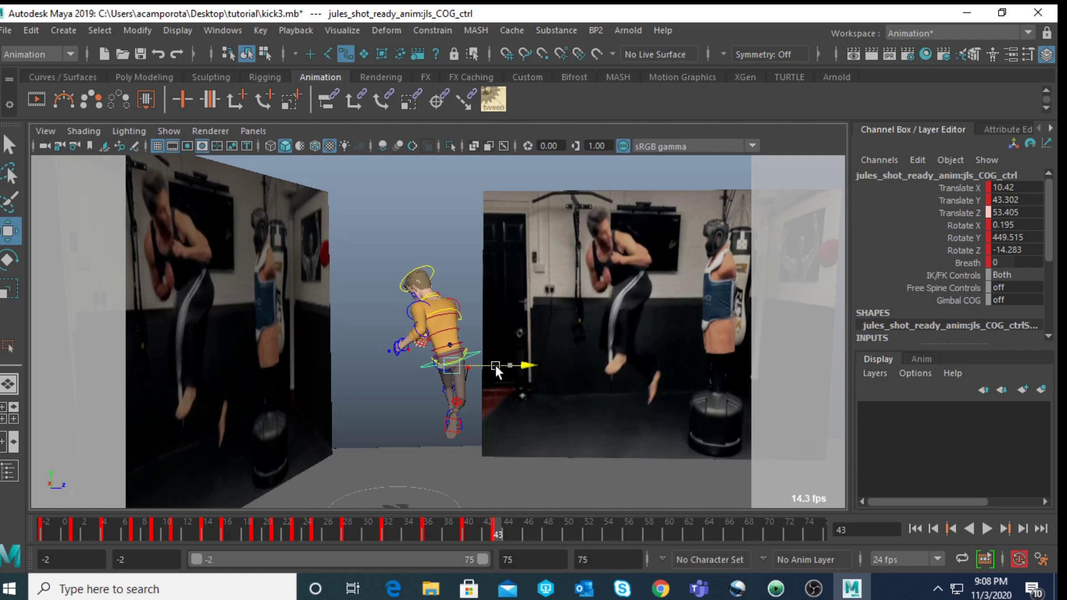
pyautogui.click(464, 403)
pyautogui.moveTo(502, 415); pyautogui.dragTo(517, 418)
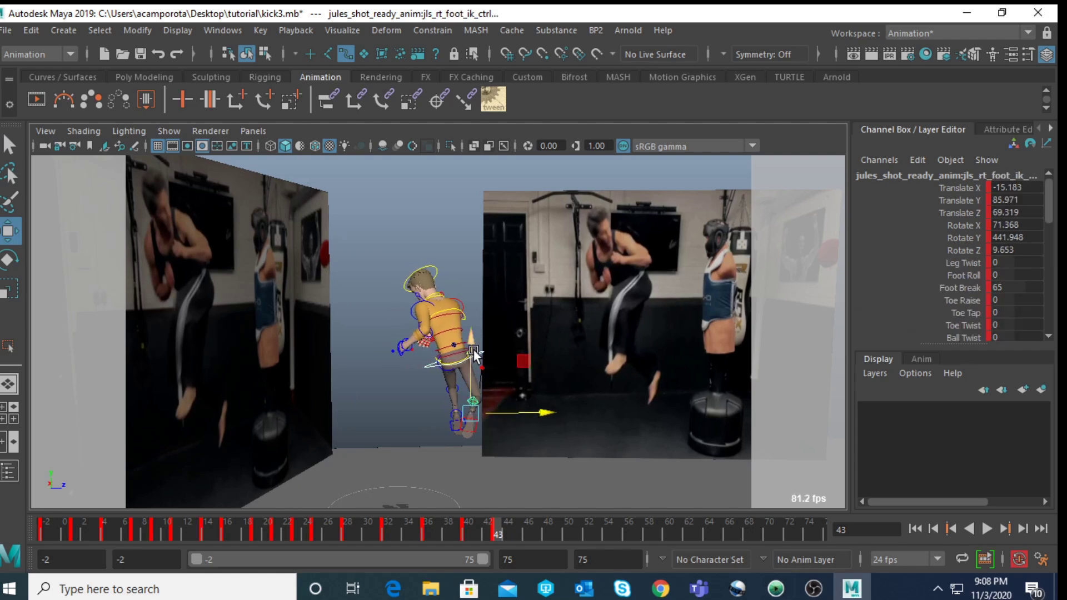
# - Turn the body by rotating the COG control to about X 12.0, Y 571.1, Z 7.8 and moving it to about Y 34.5, Z 56.9
pyautogui.click(509, 374)
pyautogui.click(481, 413)
pyautogui.keyDown('alt'); pyautogui.moveTo(481, 414); pyautogui.dragTo(505, 360); pyautogui.keyUp('alt')
pyautogui.click(485, 358)
pyautogui.press('e')
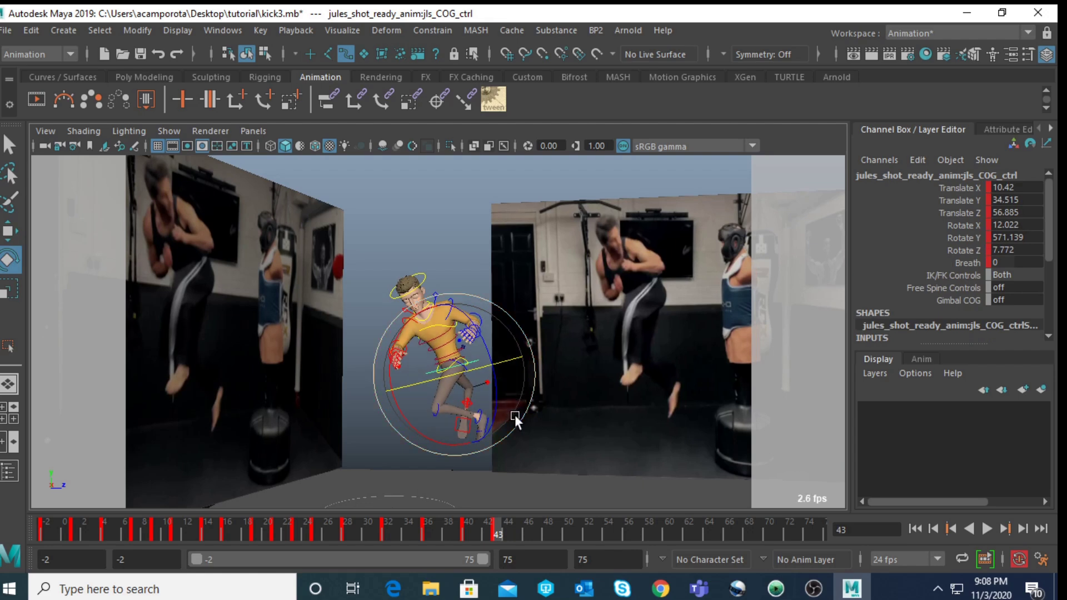
# - Lower the right foot IK control to about Y 49.0, Z 70.7 and rotate it to about X 74.5, Y 550.5, Z 7.9
pyautogui.click(468, 403)
pyautogui.moveTo(478, 451); pyautogui.dragTo(513, 438)
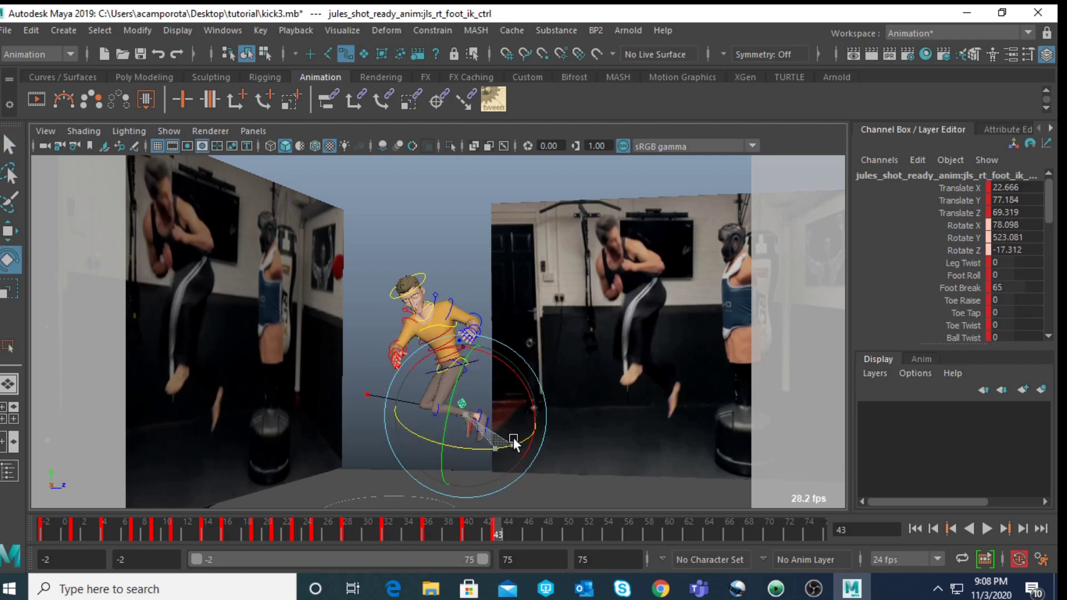
pyautogui.press('w')
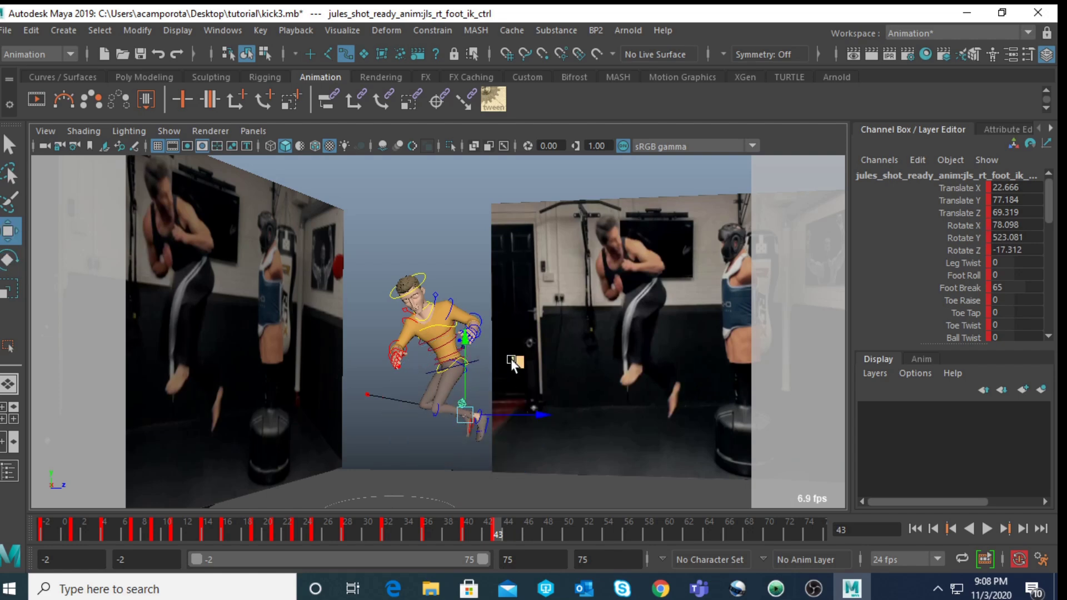
pyautogui.moveTo(510, 359); pyautogui.dragTo(502, 382, button='middle')
pyautogui.press('e')
pyautogui.moveTo(475, 401); pyautogui.dragTo(493, 447)
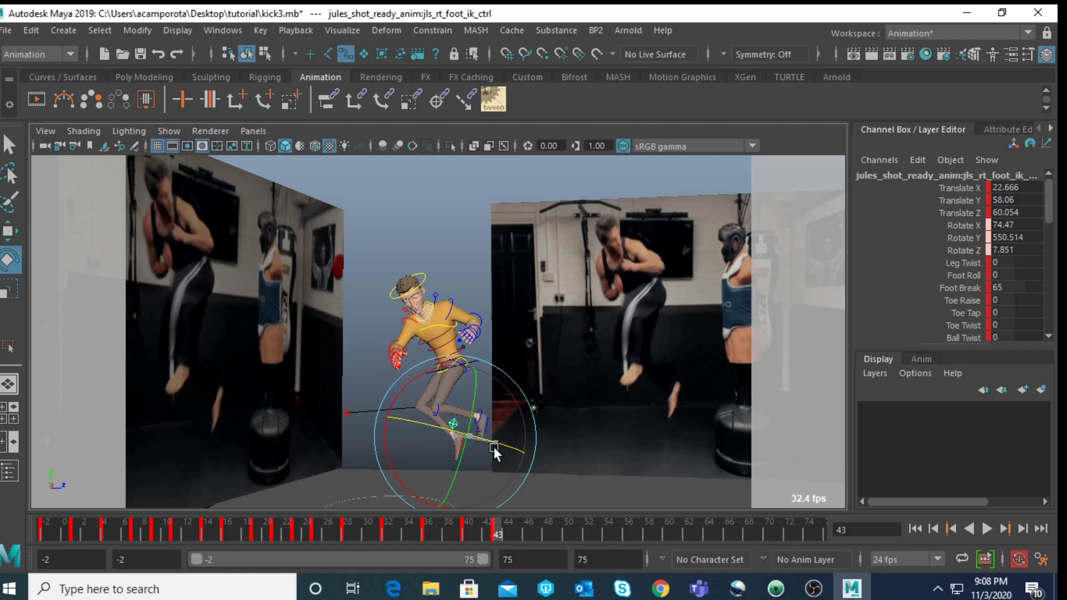
pyautogui.press('w')
pyautogui.moveTo(492, 402); pyautogui.dragTo(519, 405, button='middle')
pyautogui.press('e')
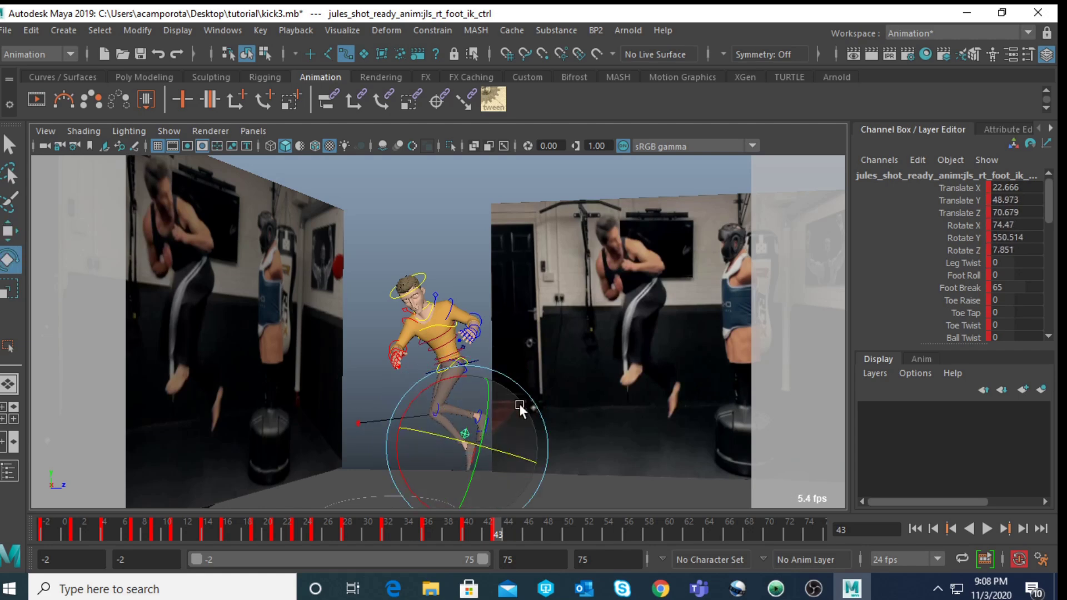
pyautogui.click(515, 346)
pyautogui.press('q')
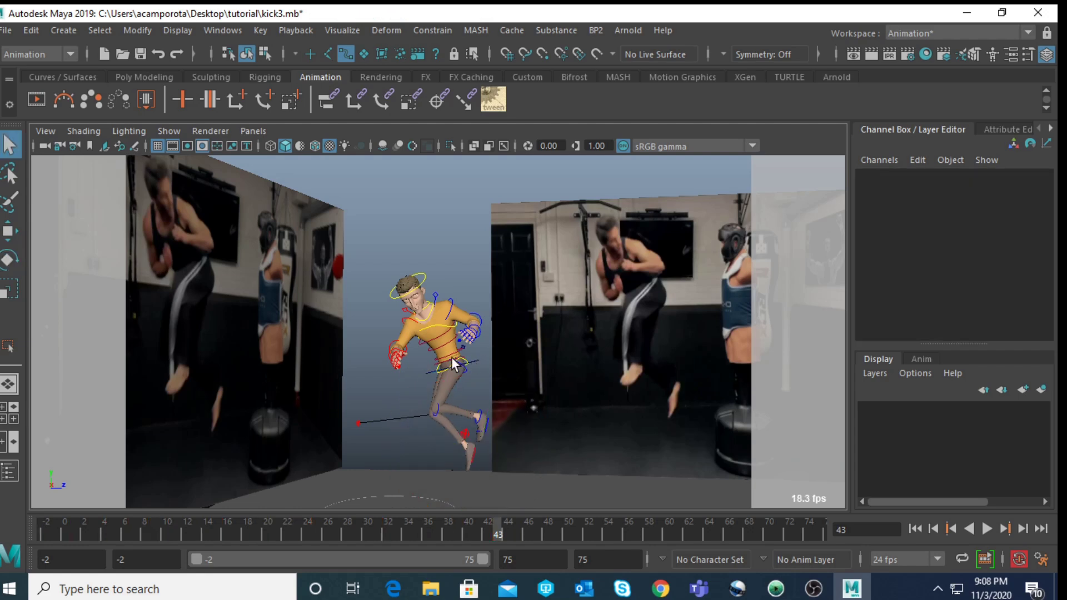
pyautogui.keyDown('alt'); pyautogui.moveTo(458, 365); pyautogui.dragTo(451, 359); pyautogui.keyUp('alt')
pyautogui.click(454, 370)
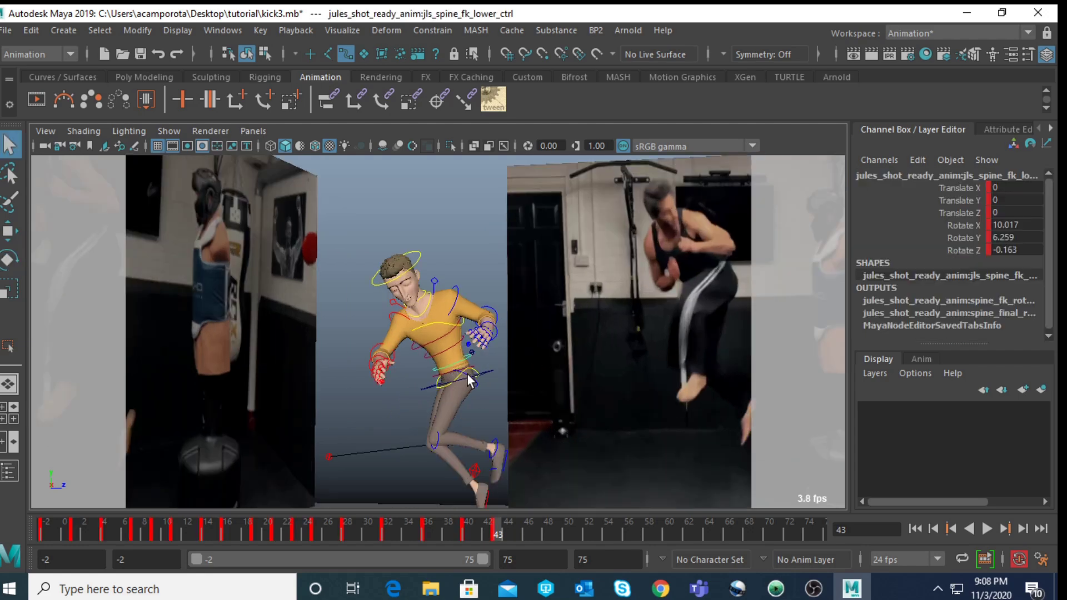
pyautogui.click(475, 377)
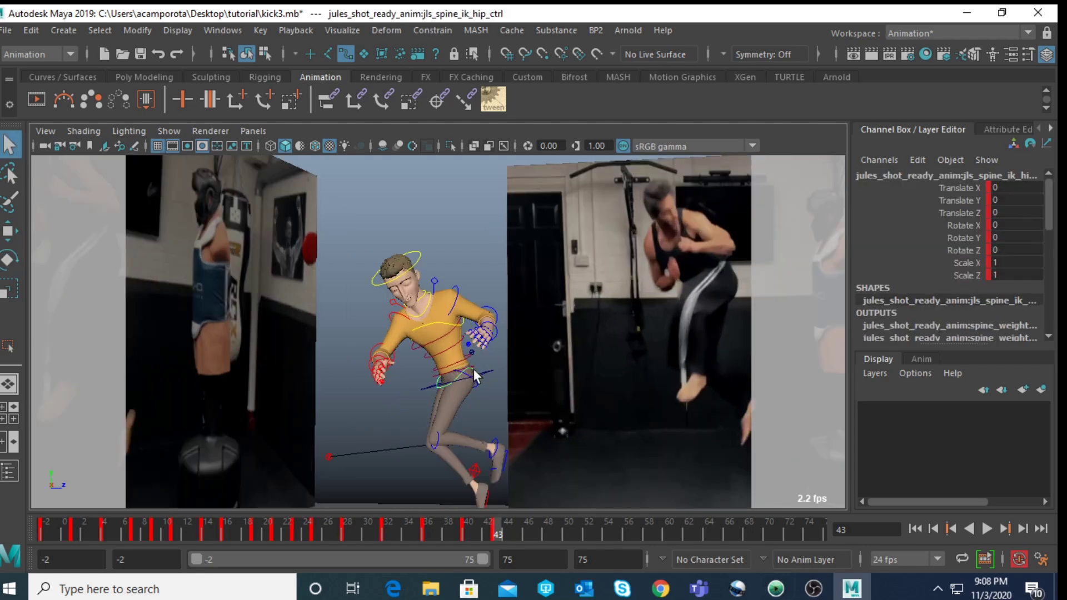
pyautogui.click(435, 376)
pyautogui.click(436, 371)
pyautogui.click(429, 356)
pyautogui.click(424, 349)
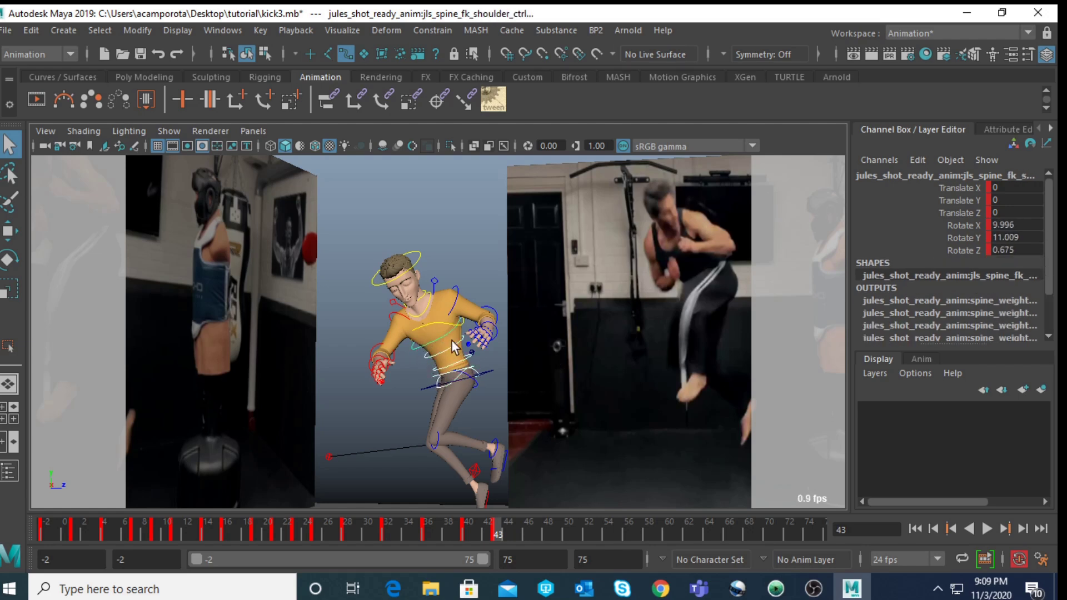
# - Tilt the body by rotating the COG control to about X 16.7, Y 570.6, Z 10.2
pyautogui.click(492, 371)
pyautogui.press('e')
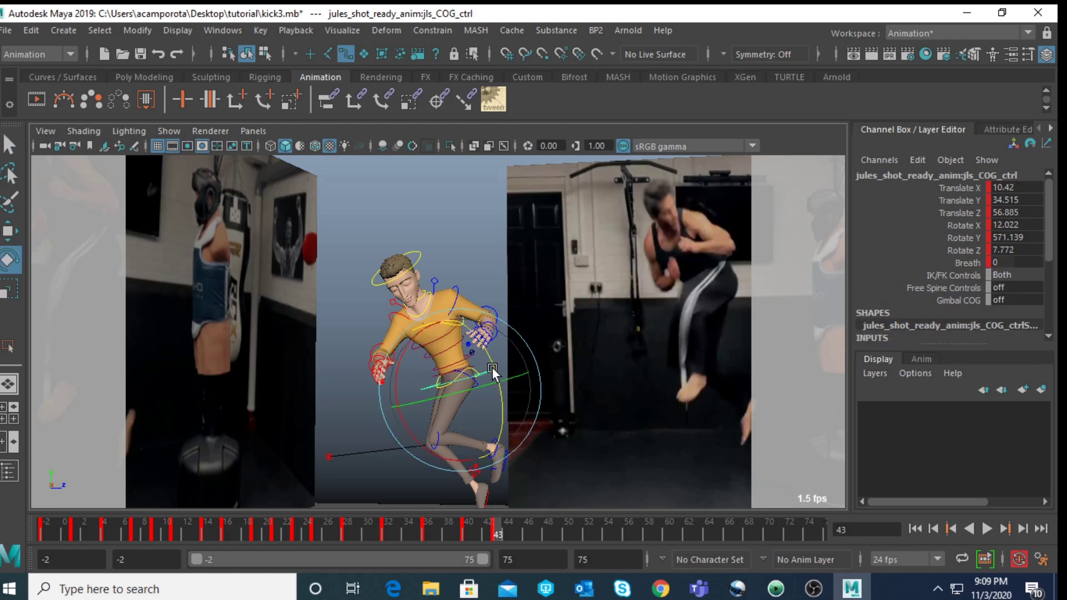
pyautogui.moveTo(485, 352); pyautogui.dragTo(397, 362)
pyautogui.press('q')
# - Rotate the spine IK hip control and shift it to about X 2.2, Y 2.4, Z -3.5
pyautogui.click(476, 369)
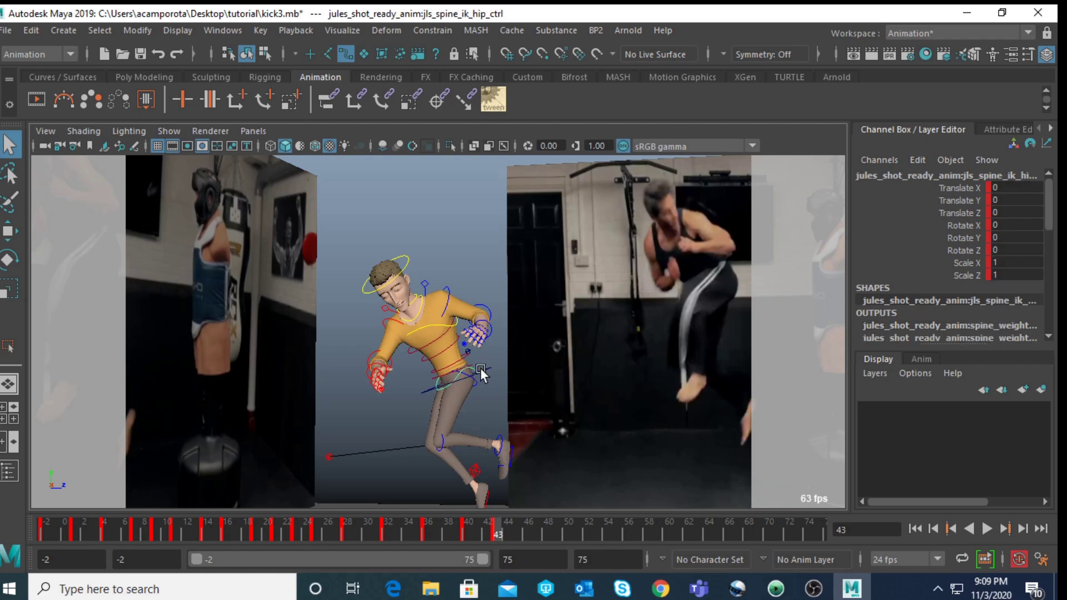
pyautogui.press('e')
pyautogui.moveTo(489, 355); pyautogui.dragTo(382, 339)
pyautogui.press('w')
pyautogui.press('q')
pyautogui.press('e')
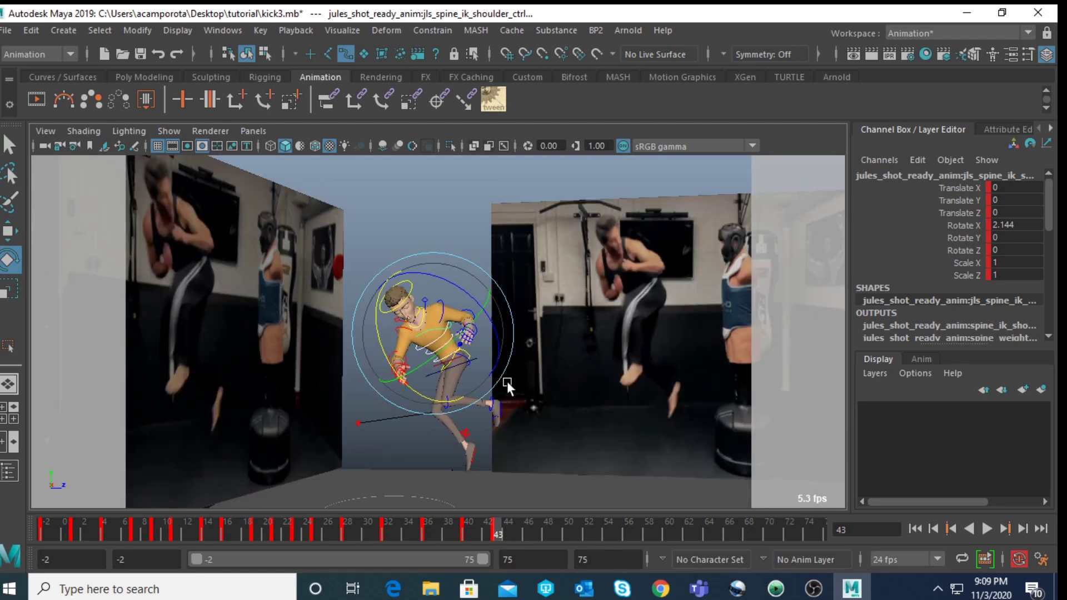
# - Rotate the spine IK hip control to about X -14.5, Z 15.3 and move it to about X 2.3, Y 3.0, Z -3.7
pyautogui.click(514, 426)
pyautogui.press('space')
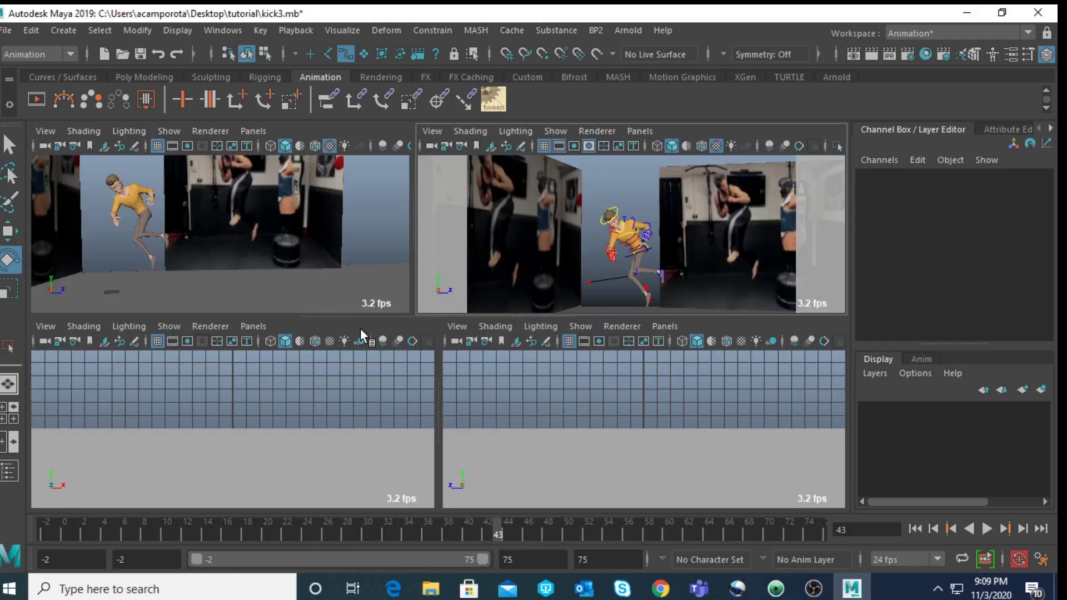
pyautogui.click(645, 286)
pyautogui.press('space')
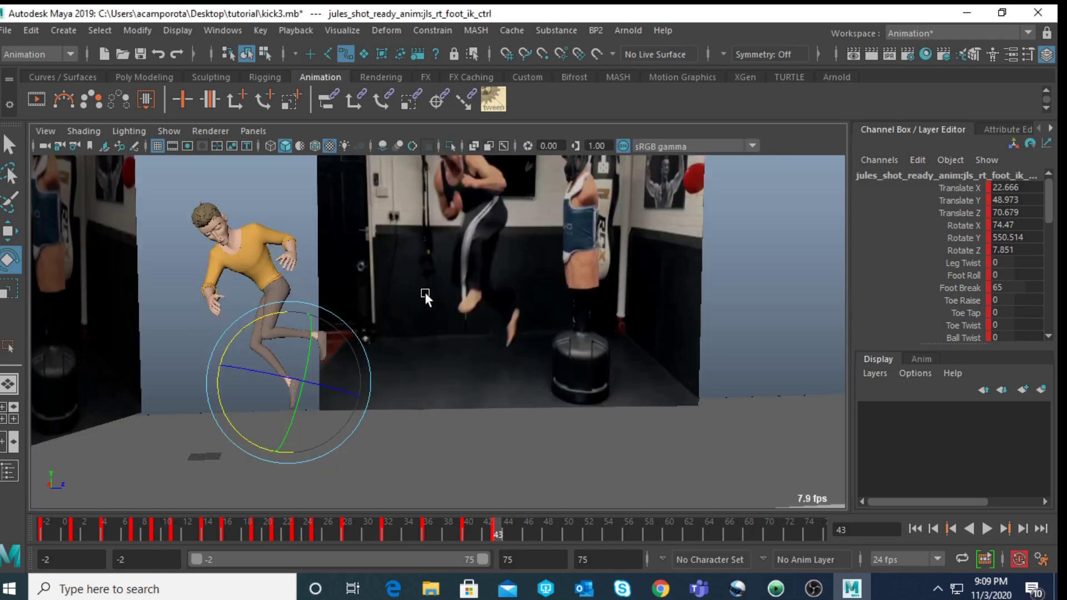
pyautogui.press('space')
pyautogui.click(664, 260)
pyautogui.scroll(5, 664, 260)
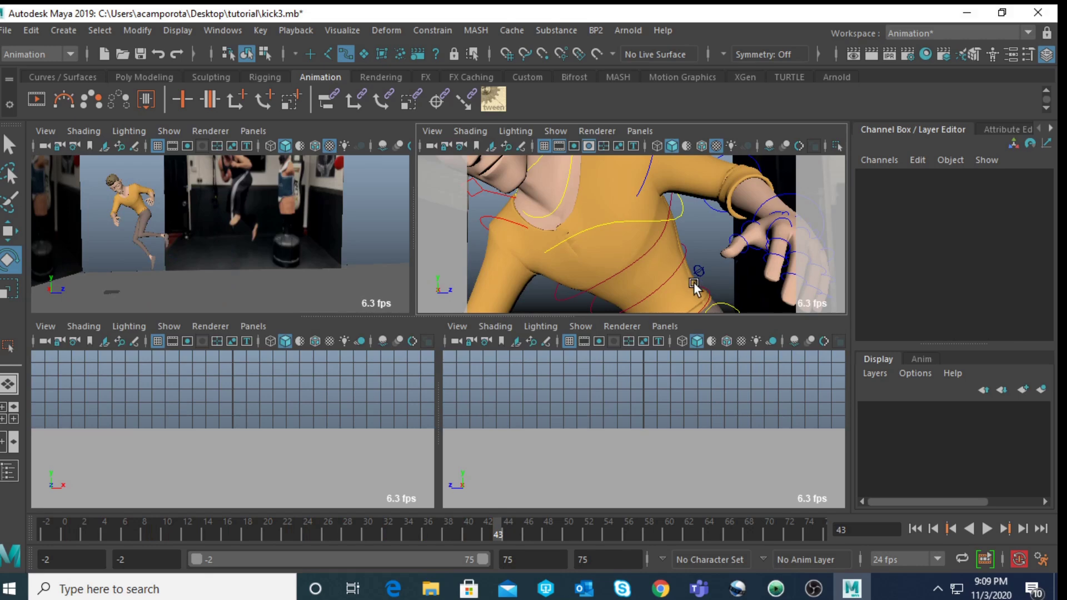
pyautogui.click(723, 303)
pyautogui.press('space')
pyautogui.moveTo(319, 318); pyautogui.dragTo(275, 316)
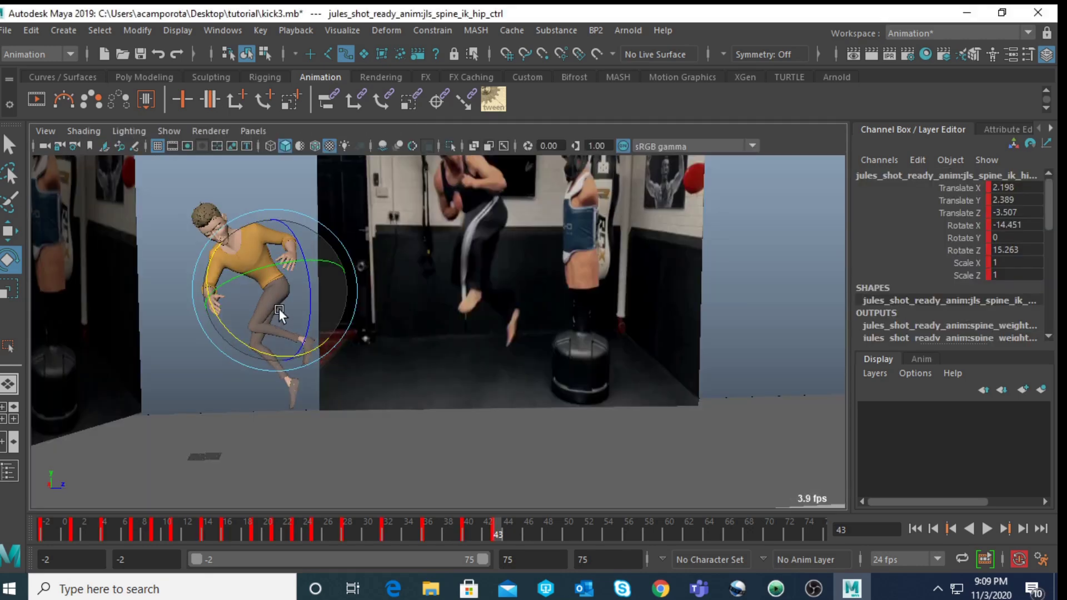
pyautogui.press('w')
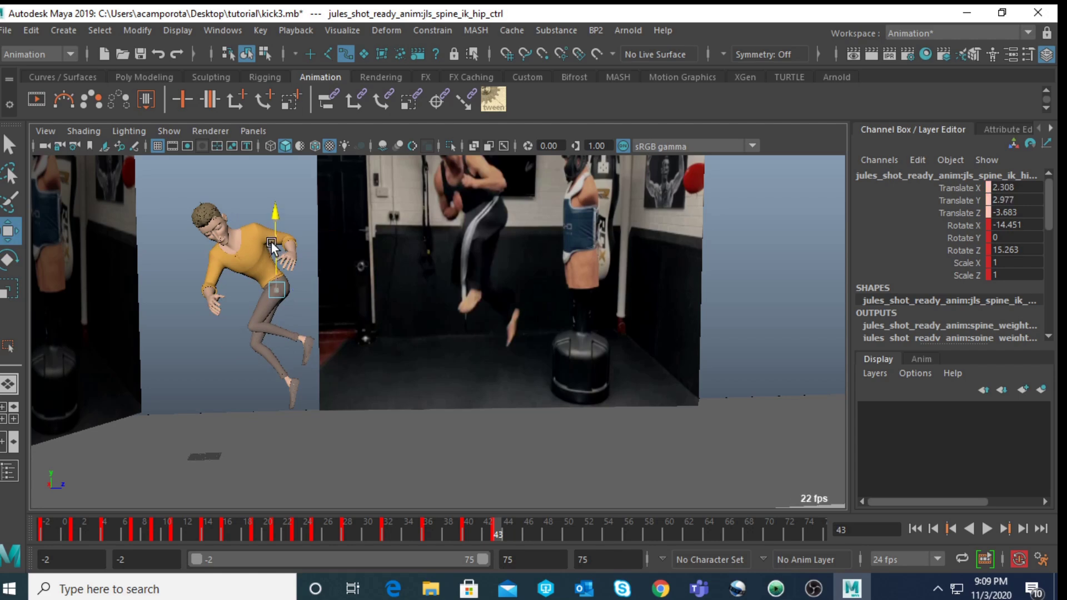
pyautogui.moveTo(271, 242); pyautogui.dragTo(275, 251)
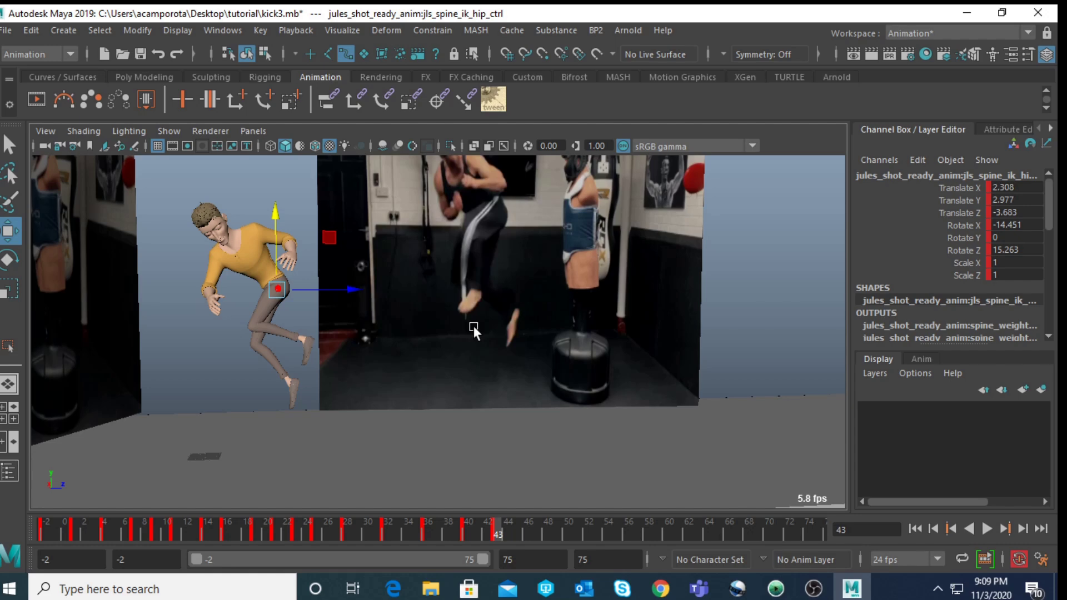
# - Move the right foot IK control to about Z 79.0 and rotate it to about X 64.6
pyautogui.press('space')
pyautogui.press('f')
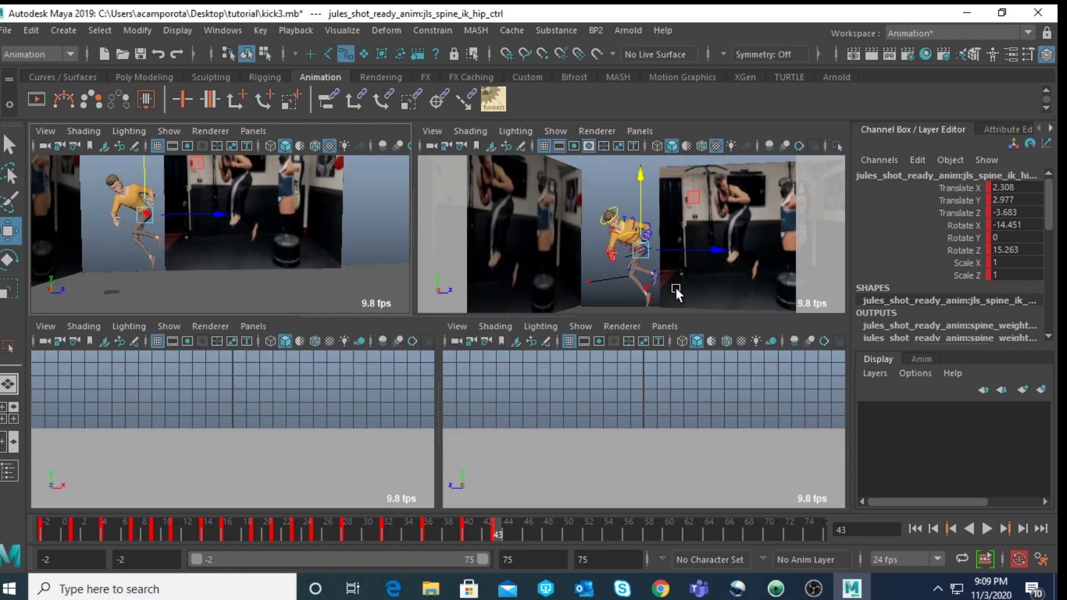
pyautogui.click(647, 288)
pyautogui.press('space')
pyautogui.moveTo(334, 378); pyautogui.dragTo(345, 382)
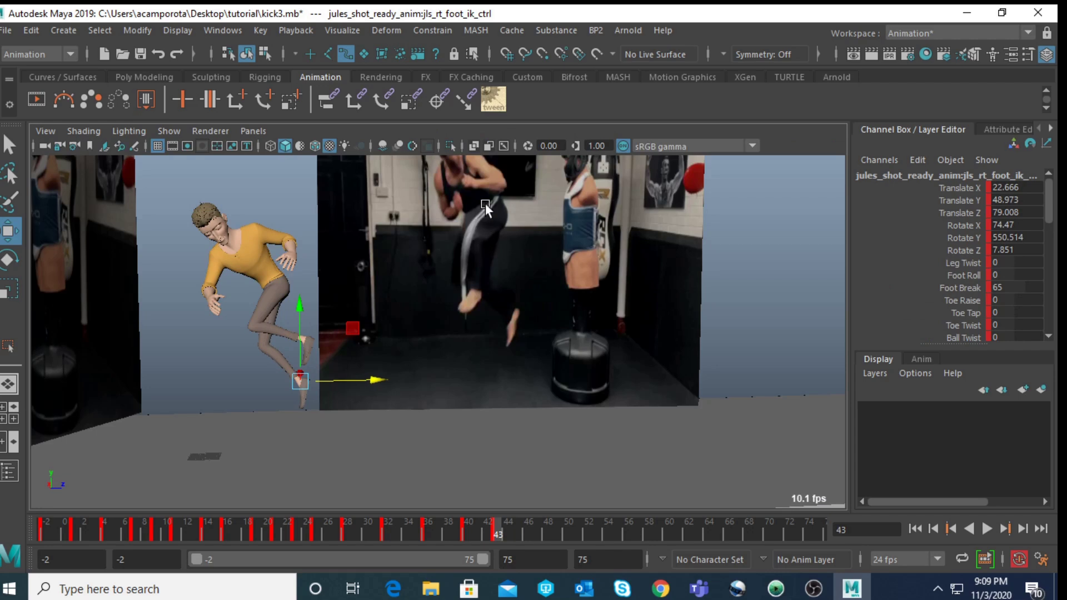
pyautogui.press('e')
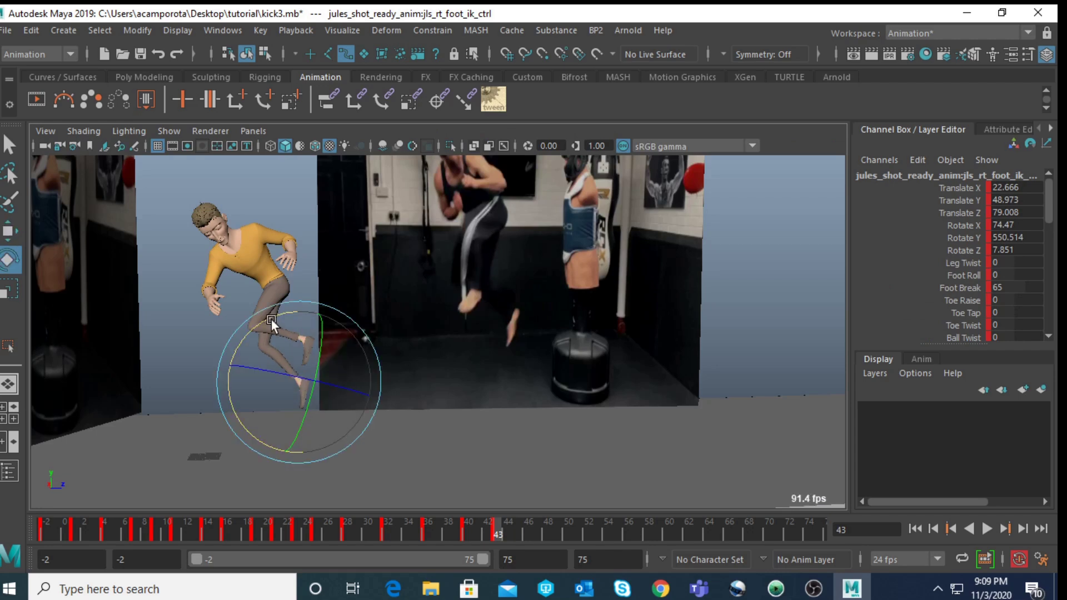
pyautogui.moveTo(276, 322); pyautogui.dragTo(301, 339)
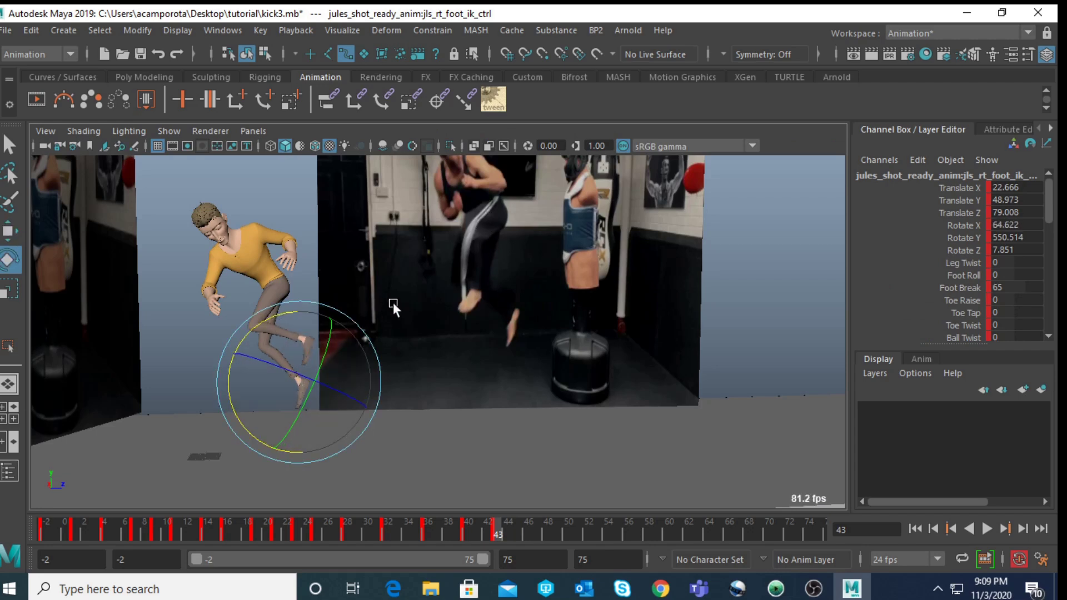
# - Swing the left thigh by rotating the left upper leg FK control to about X -7.6, Y 5.0, Z -56.3
pyautogui.press('space')
pyautogui.click(763, 245)
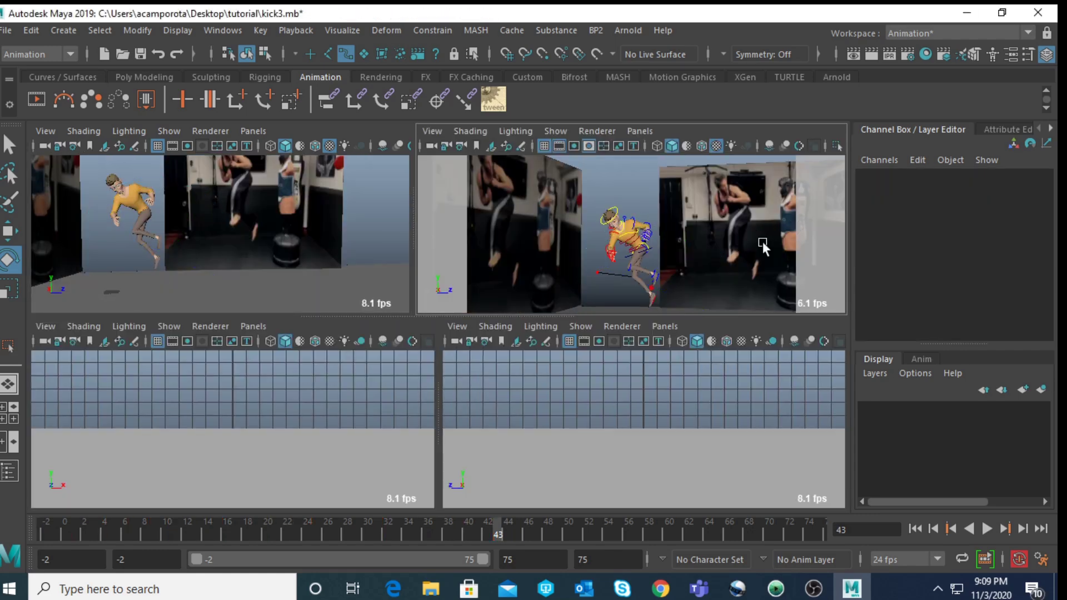
pyautogui.click(643, 259)
pyautogui.press('space')
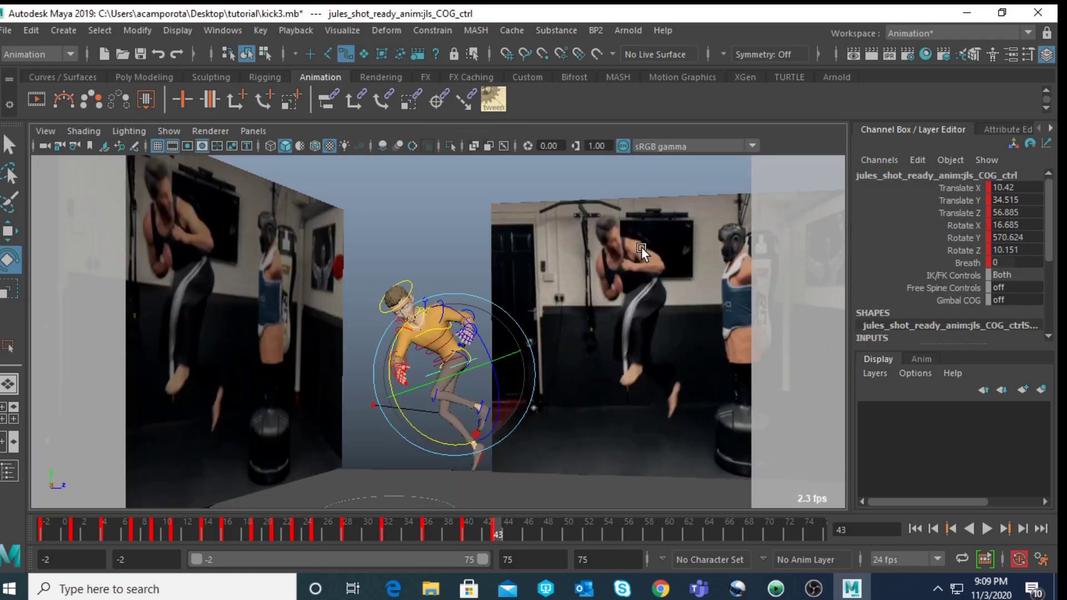
pyautogui.click(623, 266)
pyautogui.click(465, 358)
pyautogui.press('space')
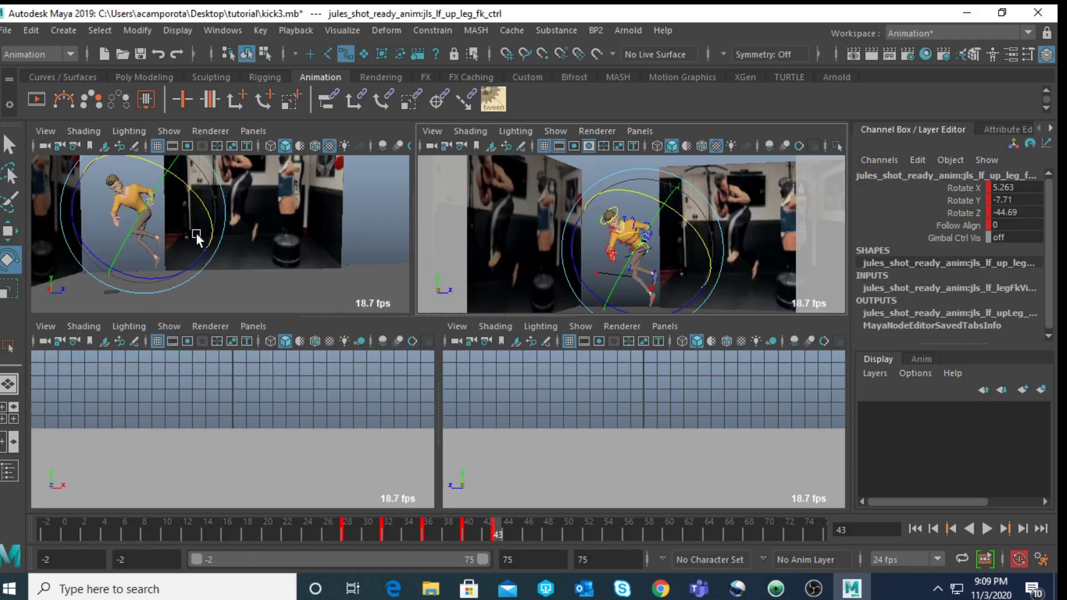
pyautogui.press('space')
pyautogui.moveTo(300, 249); pyautogui.dragTo(214, 294)
# - Straighten the left knee by rotating its FK control to about Z 79.7
pyautogui.press('space')
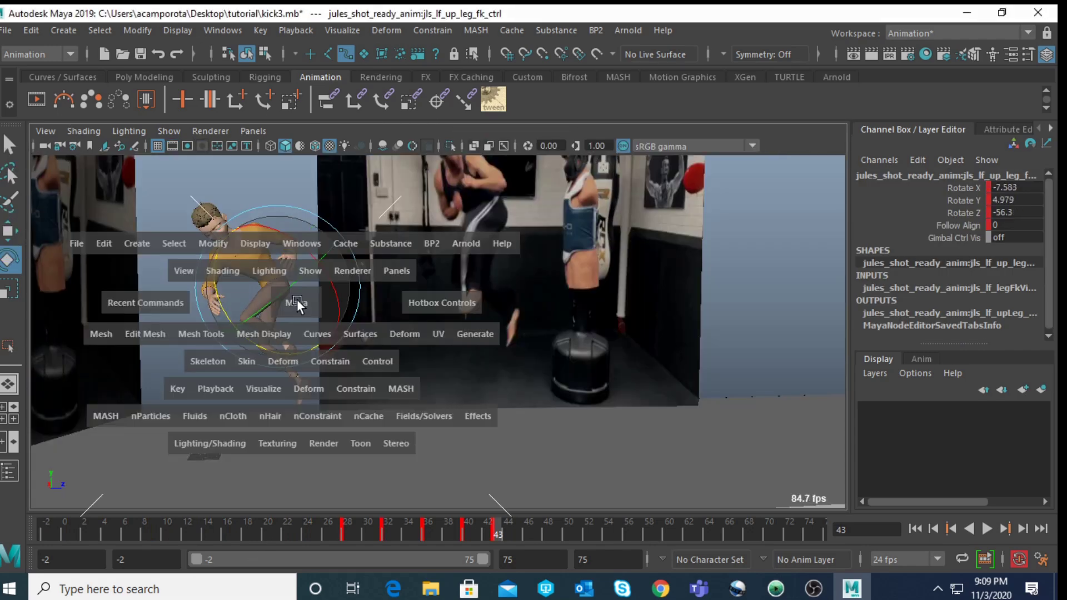
pyautogui.click(730, 257)
pyautogui.click(630, 271)
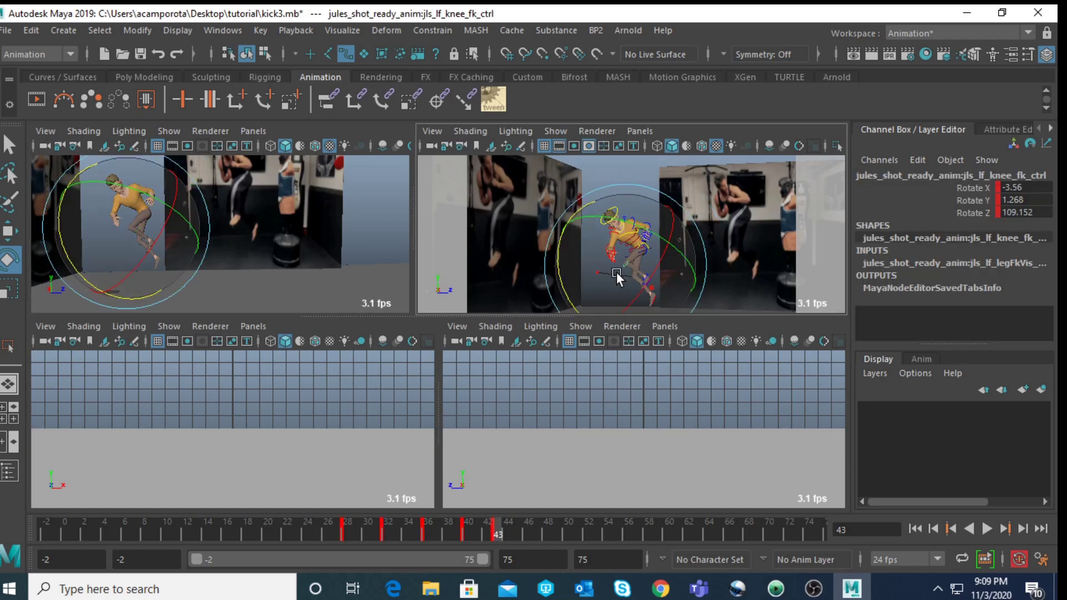
pyautogui.press('space')
pyautogui.moveTo(184, 347); pyautogui.dragTo(182, 309)
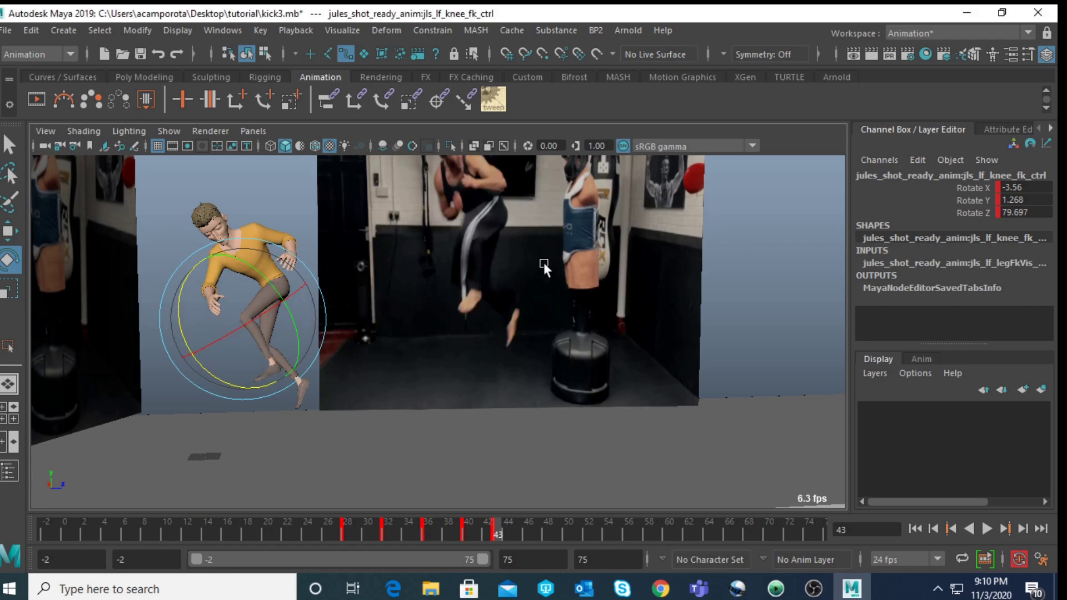
# - Rotate the left upper leg FK control to about X -32.3, Y 36.5, Z -55.1
pyautogui.press('space')
pyautogui.click(667, 239)
pyautogui.click(643, 254)
pyautogui.press('f')
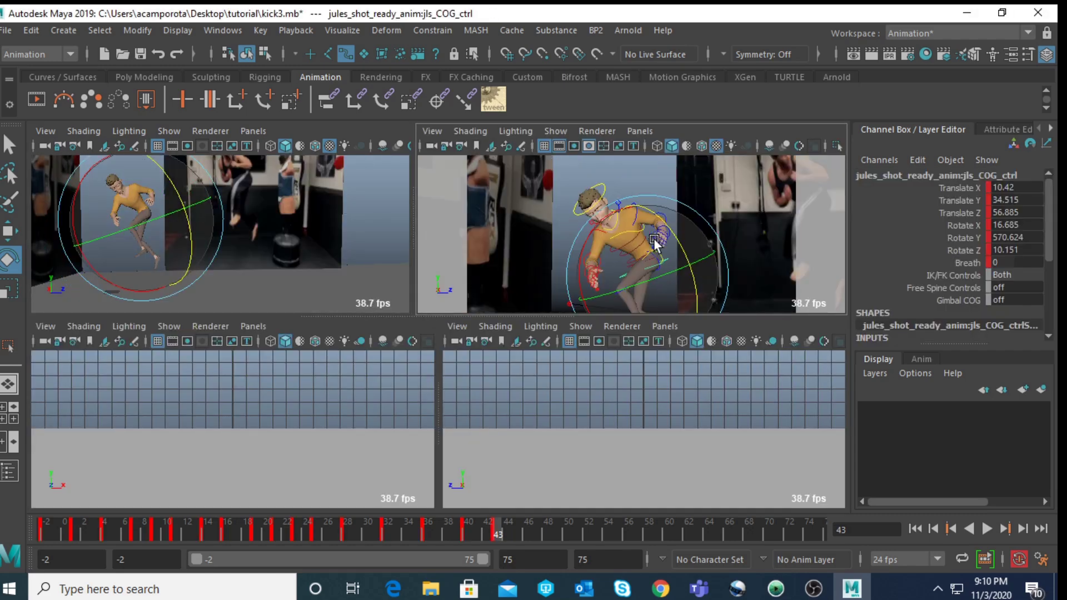
pyautogui.scroll(-5, 758, 255)
pyautogui.scroll(5, 626, 269)
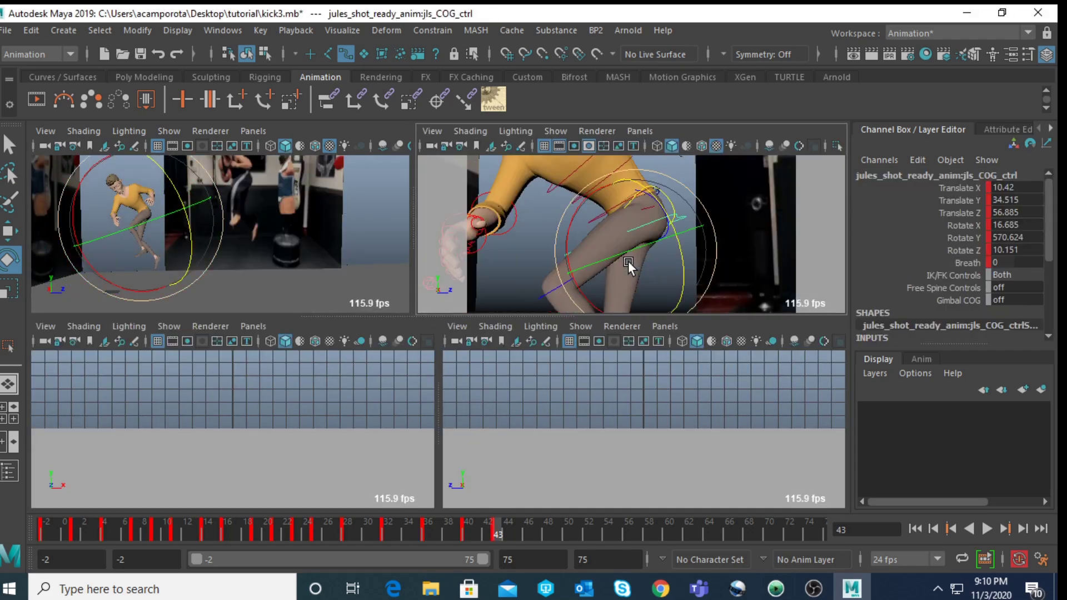
pyautogui.click(759, 266)
pyautogui.click(657, 201)
pyautogui.press('space')
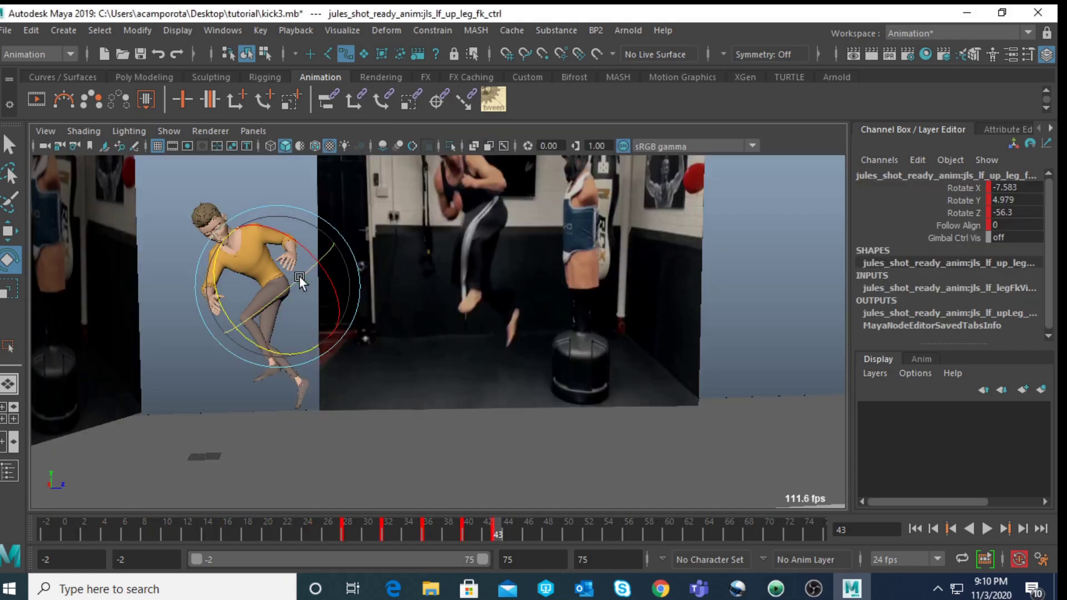
pyautogui.moveTo(308, 246); pyautogui.dragTo(305, 341)
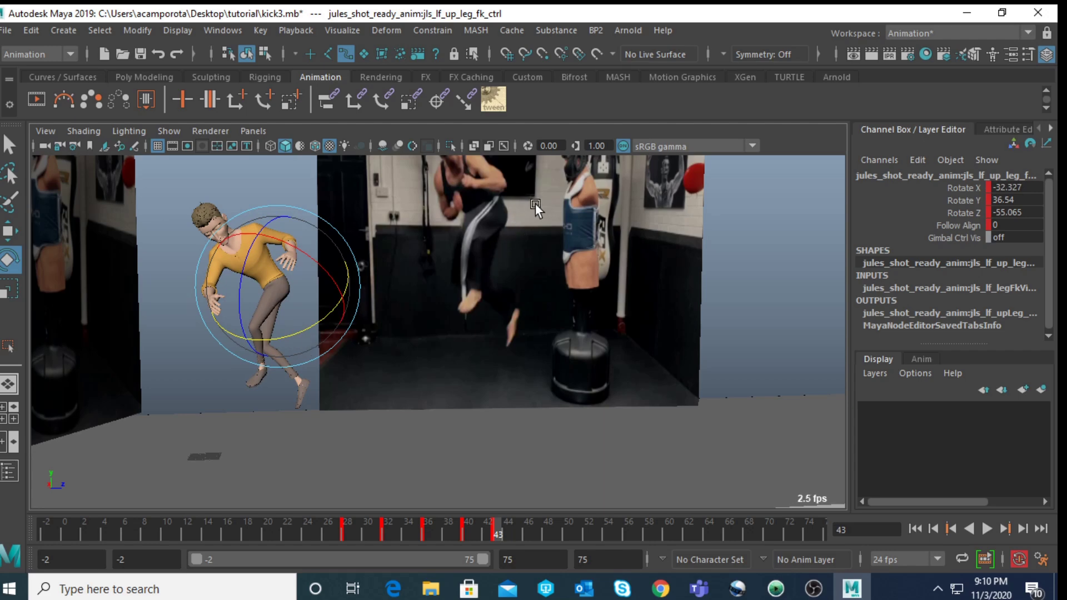
# - Move the spine IK shoulder control to about X 1.7, Y -1.4, Z -1.0
pyautogui.press('space')
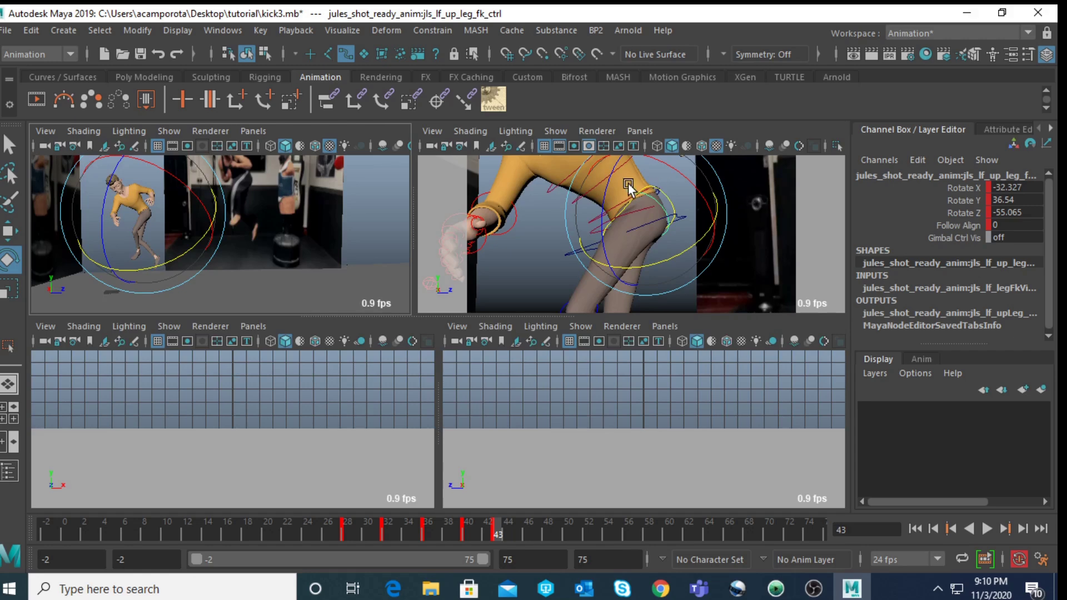
pyautogui.press('q')
pyautogui.click(599, 182)
pyautogui.press('w')
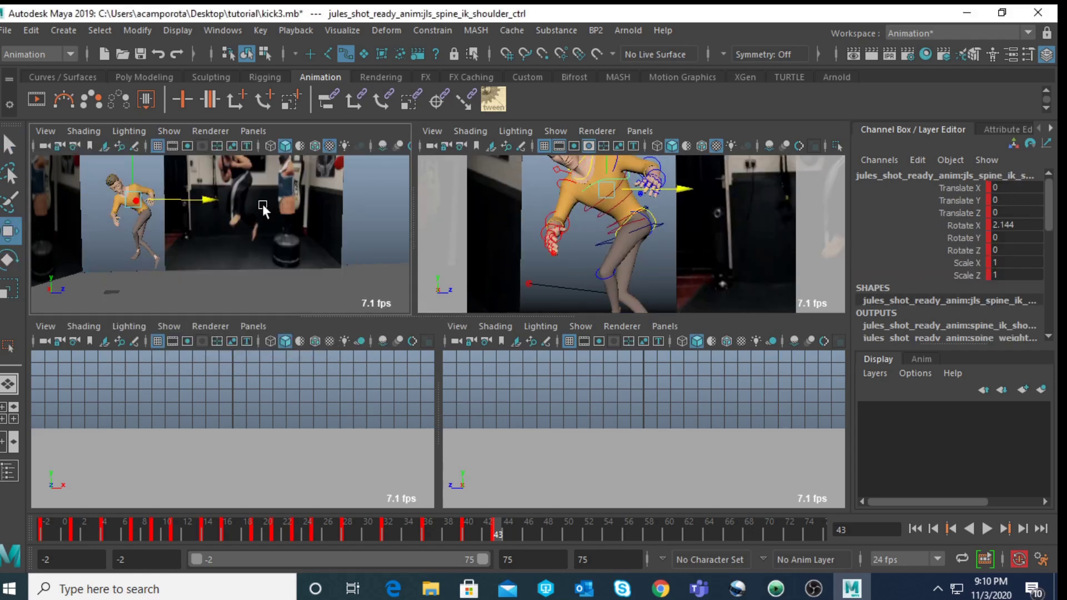
pyautogui.press('space')
pyautogui.moveTo(302, 259); pyautogui.dragTo(308, 262)
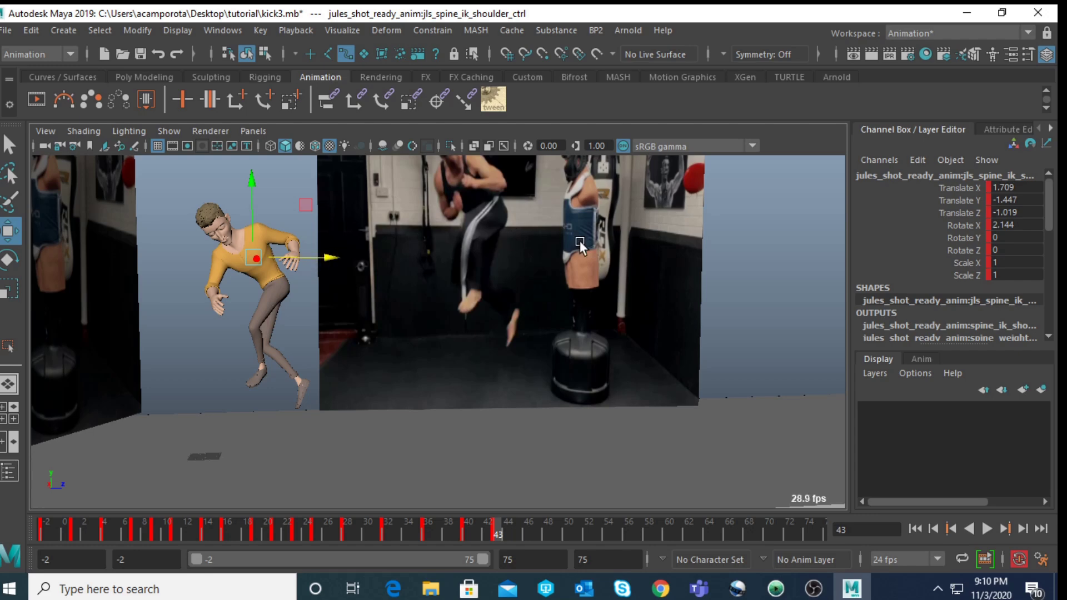
# - Close both hands into fists by setting Master Fist to 10 on the left and right arm controls
pyautogui.press('space')
pyautogui.press('space')
pyautogui.press('q')
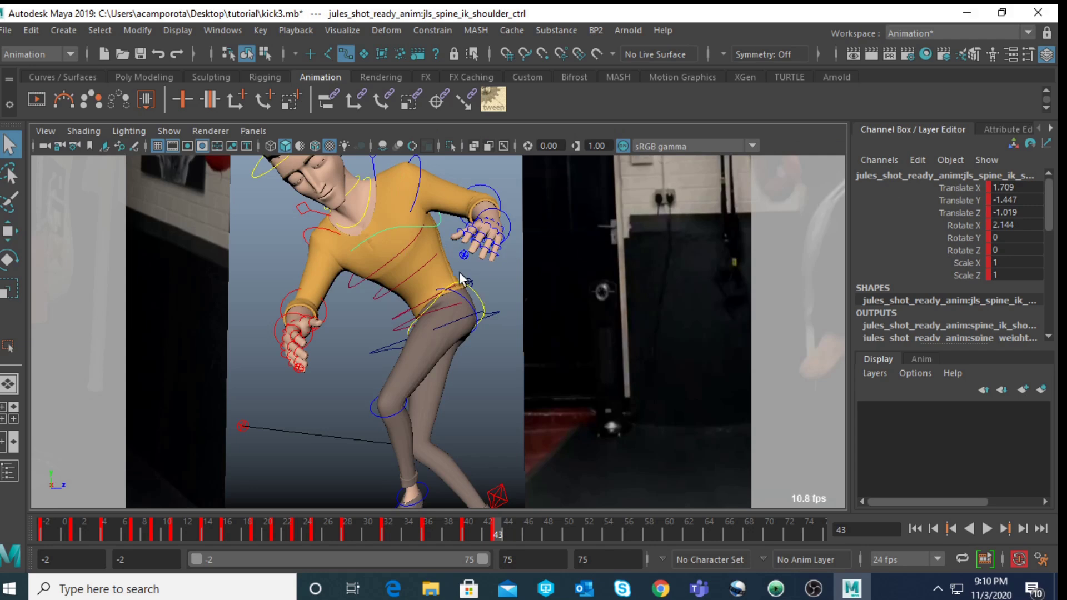
pyautogui.click(464, 255)
pyautogui.click(1012, 275)
pyautogui.write('0.7')
pyautogui.press('Return')
pyautogui.write('10')
pyautogui.press('Return')
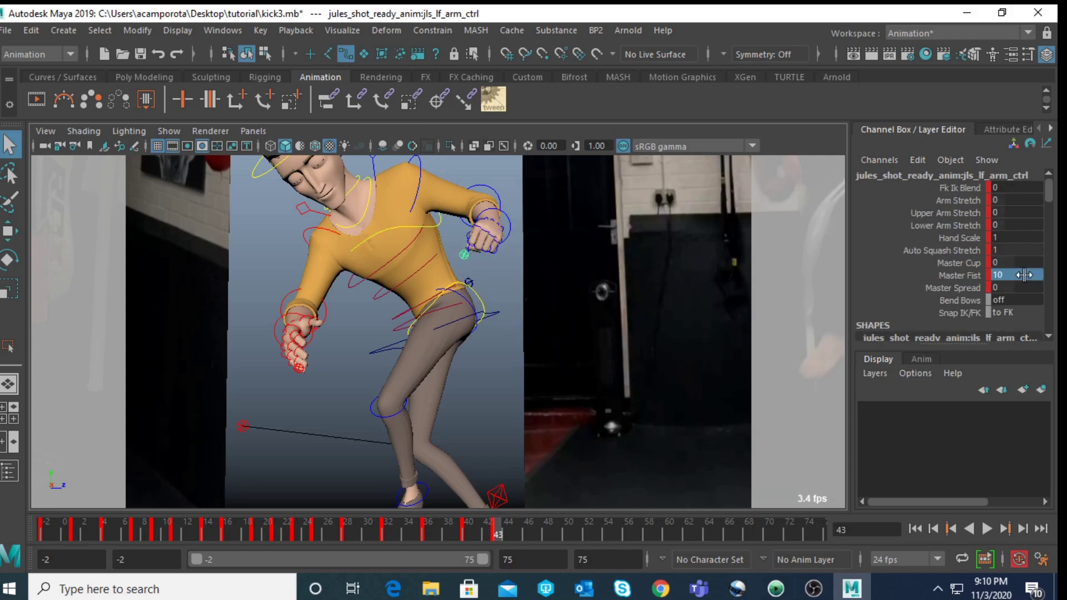
pyautogui.click(301, 369)
pyautogui.click(1037, 274)
pyautogui.press('Return')
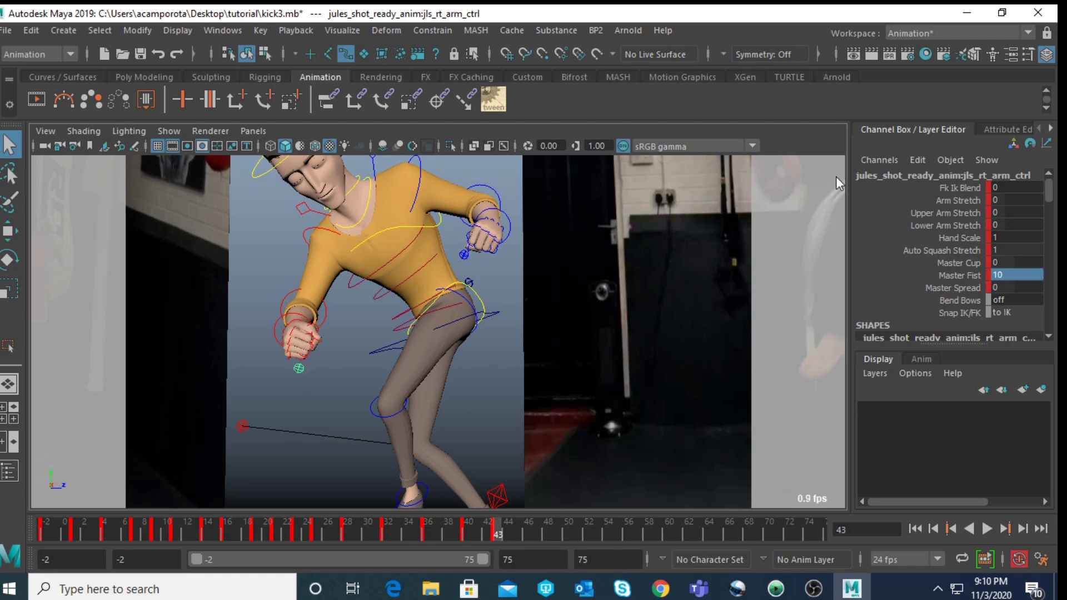
# - Raise the left clavicle by rotating it to about Z 36.0, and pose the right clavicle at about X 3.4, Y -14.3, Z 22.5
pyautogui.scroll(-4, 514, 178)
pyautogui.keyDown('alt'); pyautogui.moveTo(525, 190); pyautogui.dragTo(525, 211, button='middle'); pyautogui.keyUp('alt')
pyautogui.scroll(2, 513, 226)
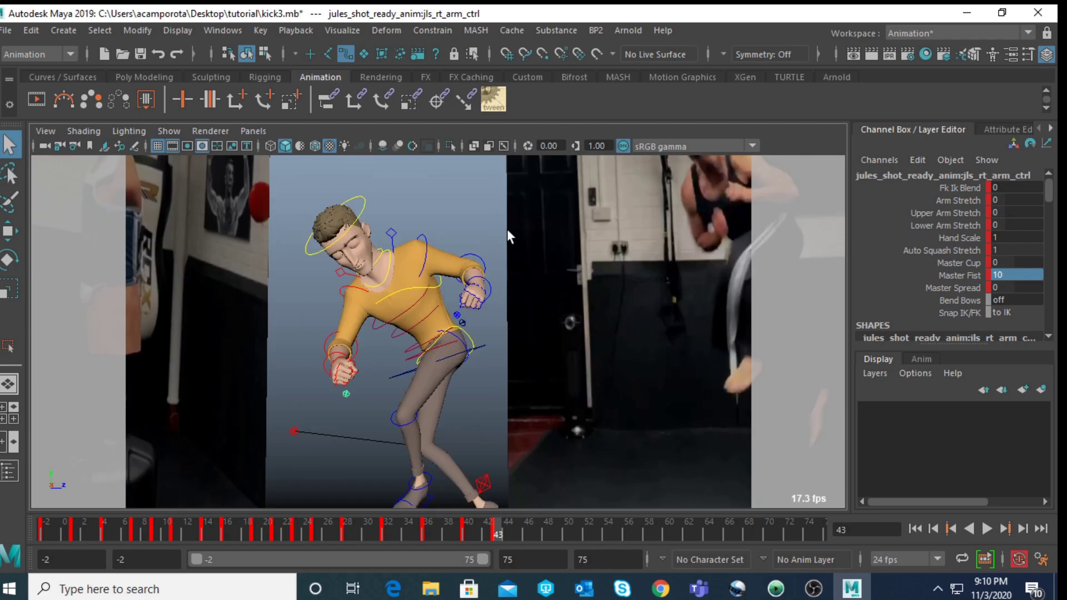
pyautogui.click(393, 236)
pyautogui.scroll(-3, 482, 217)
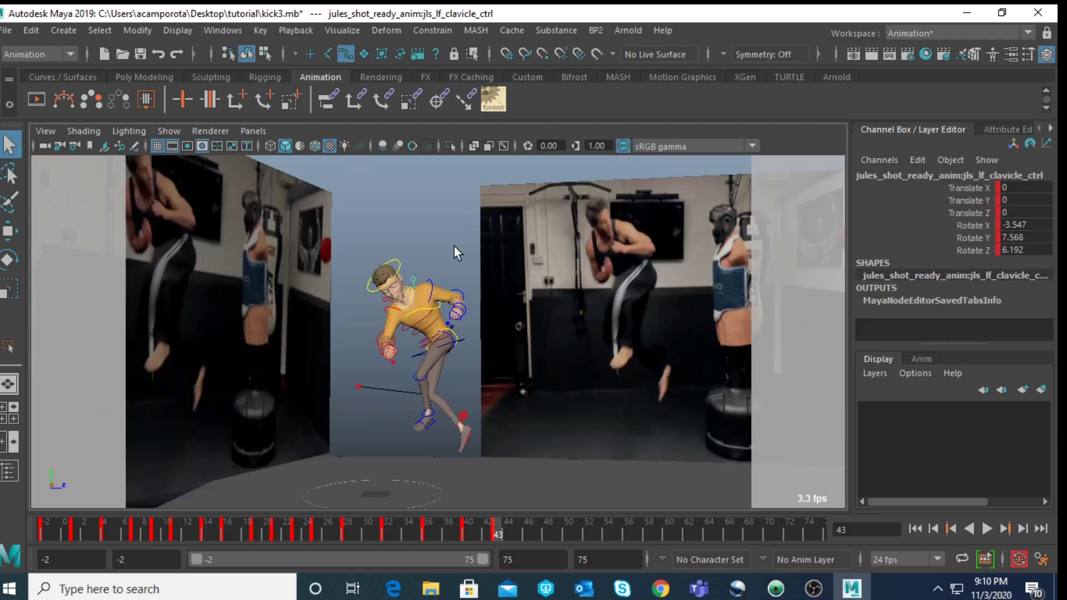
pyautogui.scroll(2, 449, 251)
pyautogui.press('e')
pyautogui.moveTo(418, 238)
pyautogui.mouseDown()
pyautogui.moveTo(385, 229)
pyautogui.moveTo(412, 251)
pyautogui.mouseUp()
pyautogui.press('q')
pyautogui.click(372, 301)
pyautogui.press('e')
pyautogui.press('q')
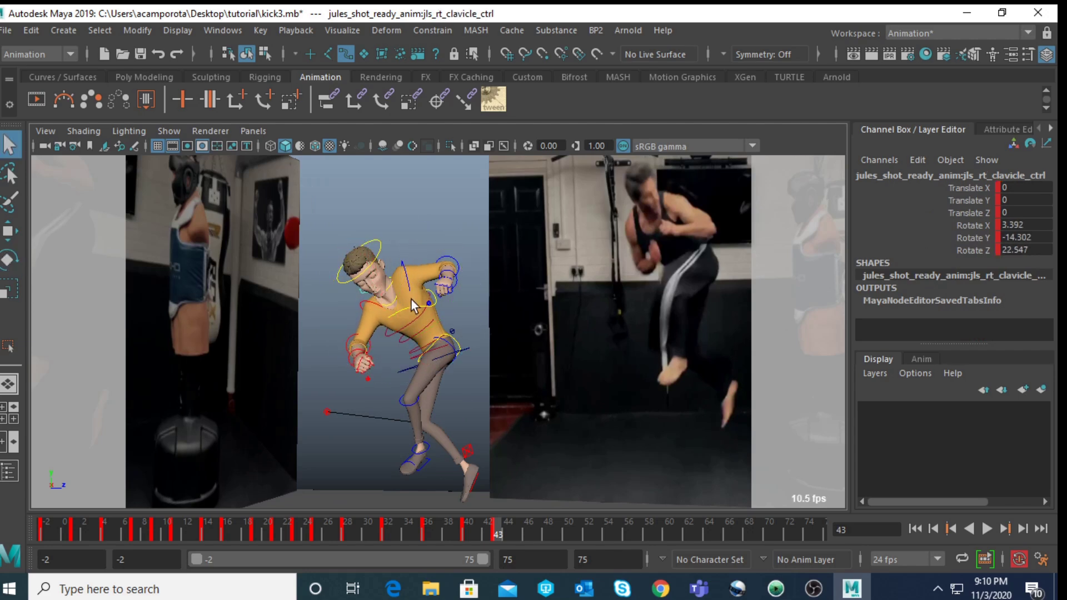
# - Rotate the head control to lift the face and turn it toward the character's left shoulder
pyautogui.click(392, 290)
pyautogui.click(378, 258)
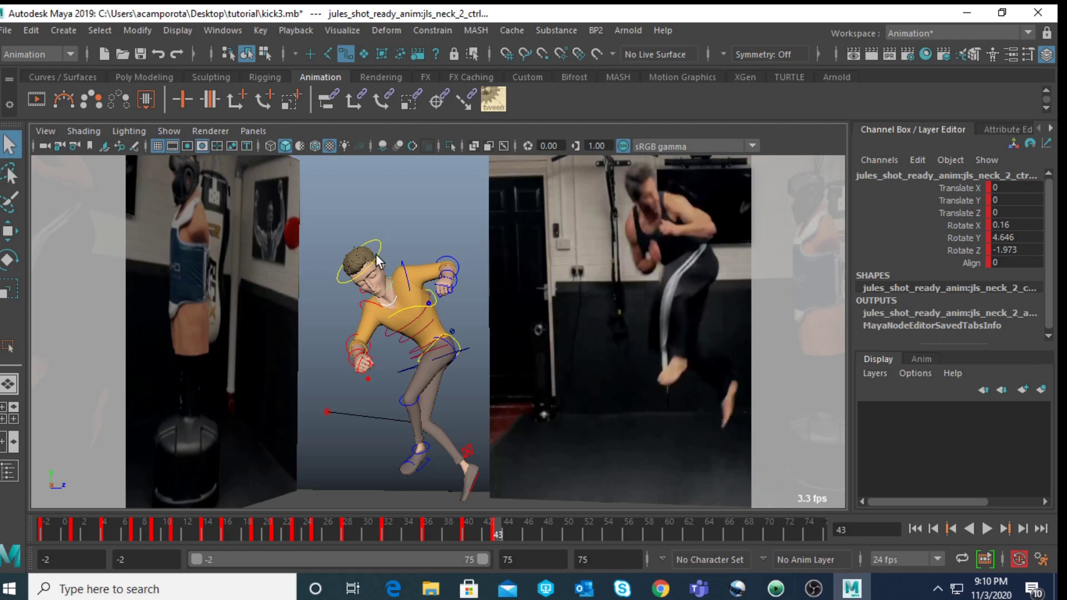
pyautogui.click(392, 252)
pyautogui.press('e')
pyautogui.moveTo(395, 222); pyautogui.dragTo(426, 282)
# - Pick the left clavicle control in wireframe display, restore textured shading, and rotate the control to adjust the left shoulder
pyautogui.click(465, 257)
pyautogui.click(458, 259)
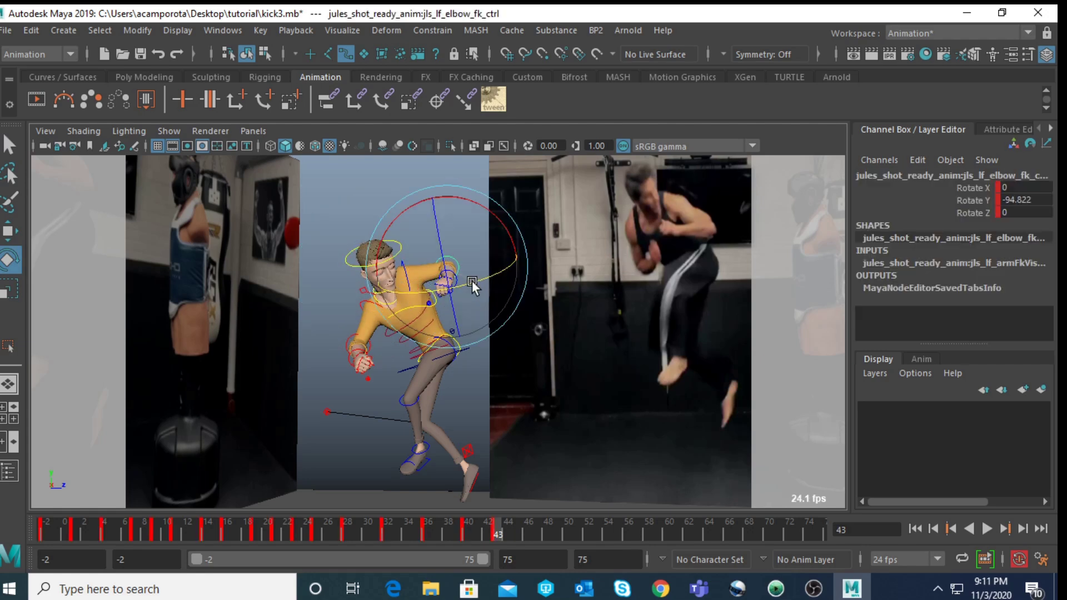
pyautogui.click(450, 222)
pyautogui.scroll(6, 400, 262)
pyautogui.press('4')
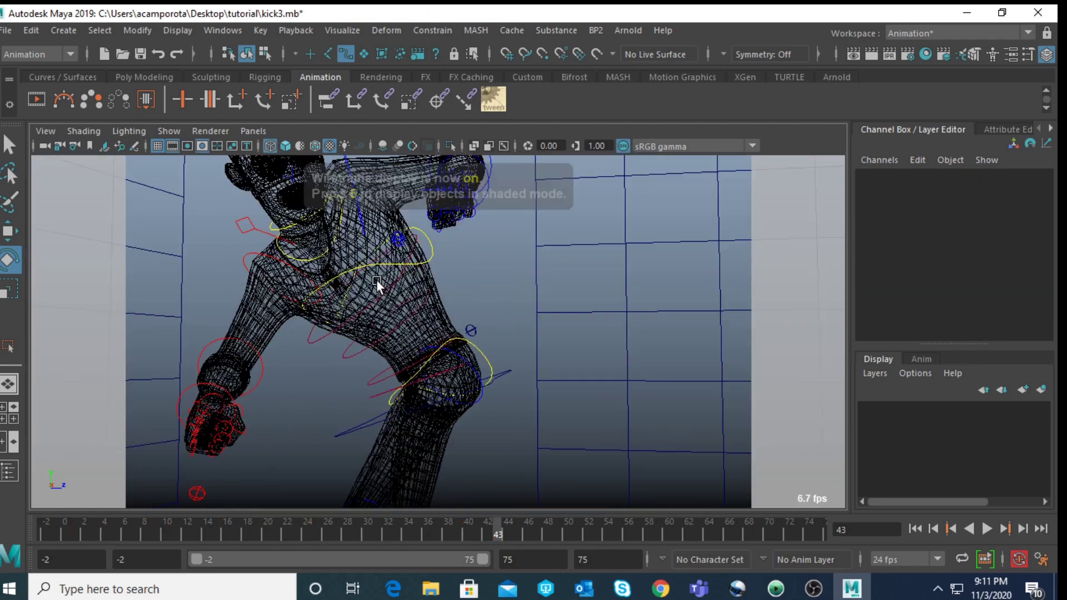
pyautogui.click(289, 174)
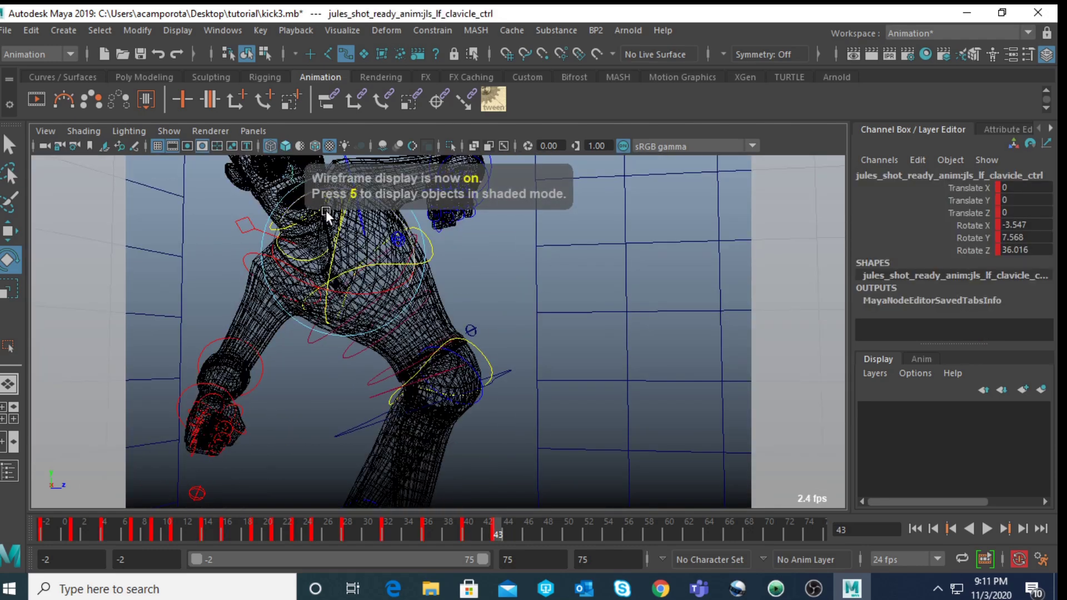
pyautogui.scroll(-5, 327, 222)
pyautogui.press('5')
pyautogui.press('6')
pyautogui.moveTo(441, 257); pyautogui.dragTo(410, 252)
pyautogui.press('q')
# - Swing the left upper arm forward by rotating its FK control to about X -6.3, Y -24.7, Z -77.3
pyautogui.click(405, 252)
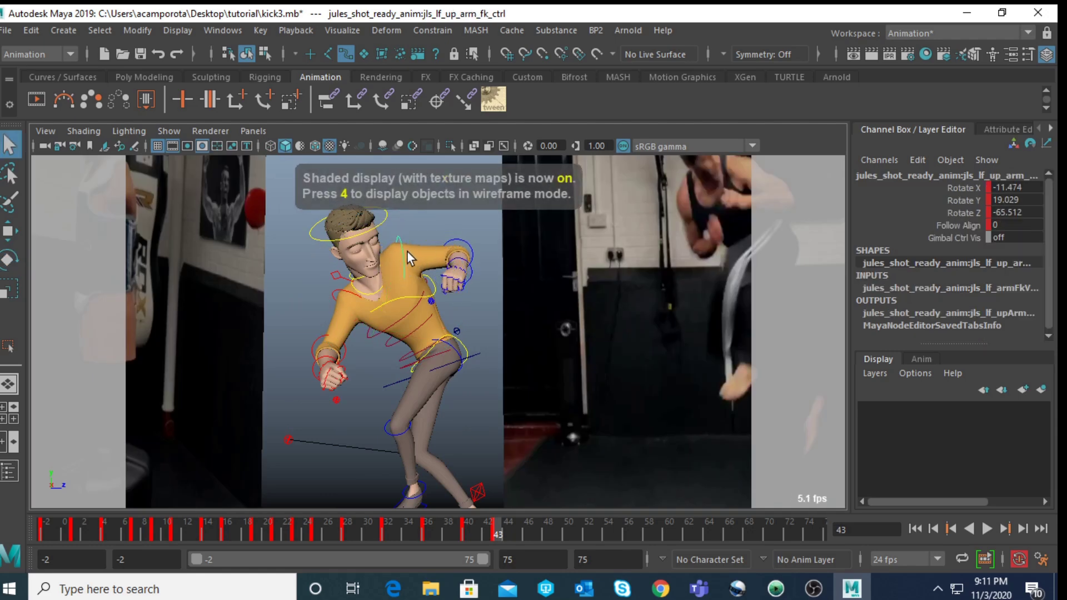
pyautogui.press('e')
pyautogui.scroll(-5, 472, 278)
pyautogui.moveTo(441, 335); pyautogui.dragTo(461, 280)
pyautogui.press('space')
pyautogui.press('space')
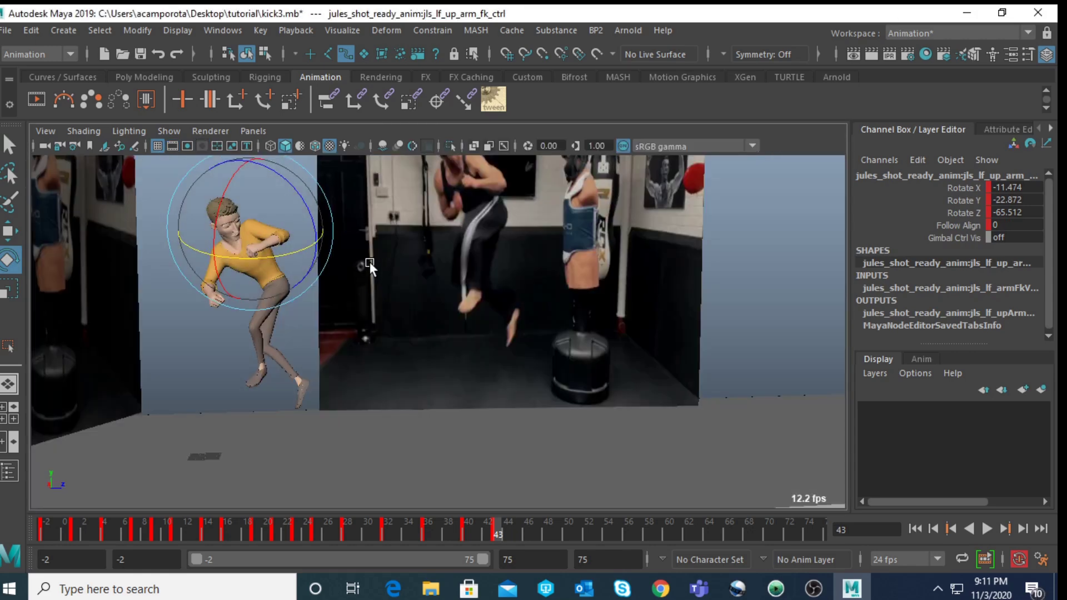
pyautogui.moveTo(311, 214)
pyautogui.mouseDown()
pyautogui.moveTo(318, 237)
pyautogui.moveTo(316, 229)
pyautogui.mouseUp()
# - Bend the left elbow by rotating its FK control to about Y -104.8
pyautogui.press('space')
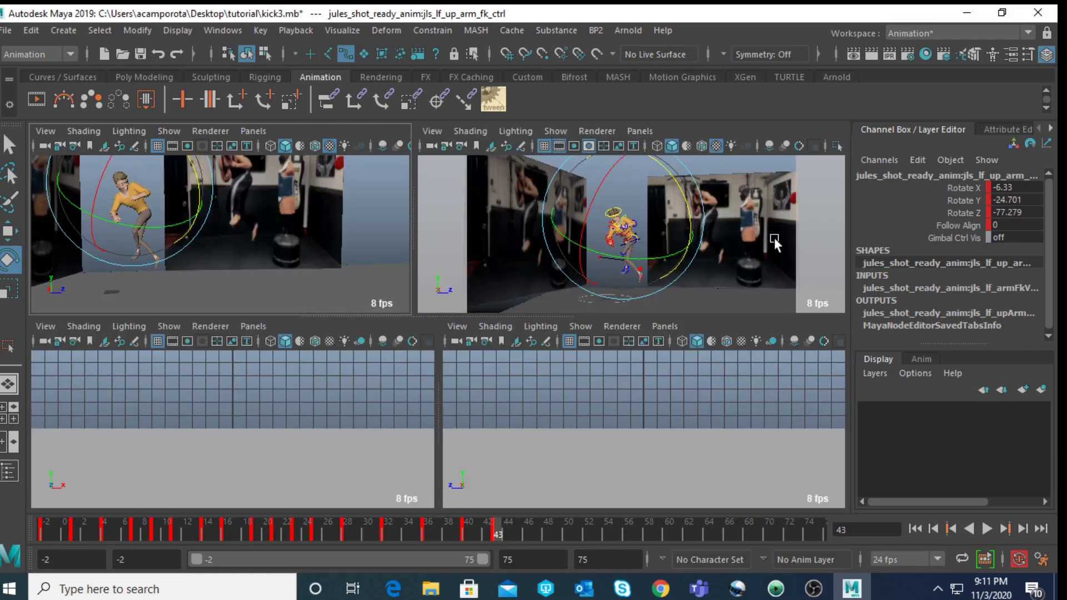
pyautogui.click(657, 233)
pyautogui.click(660, 186)
pyautogui.press('space')
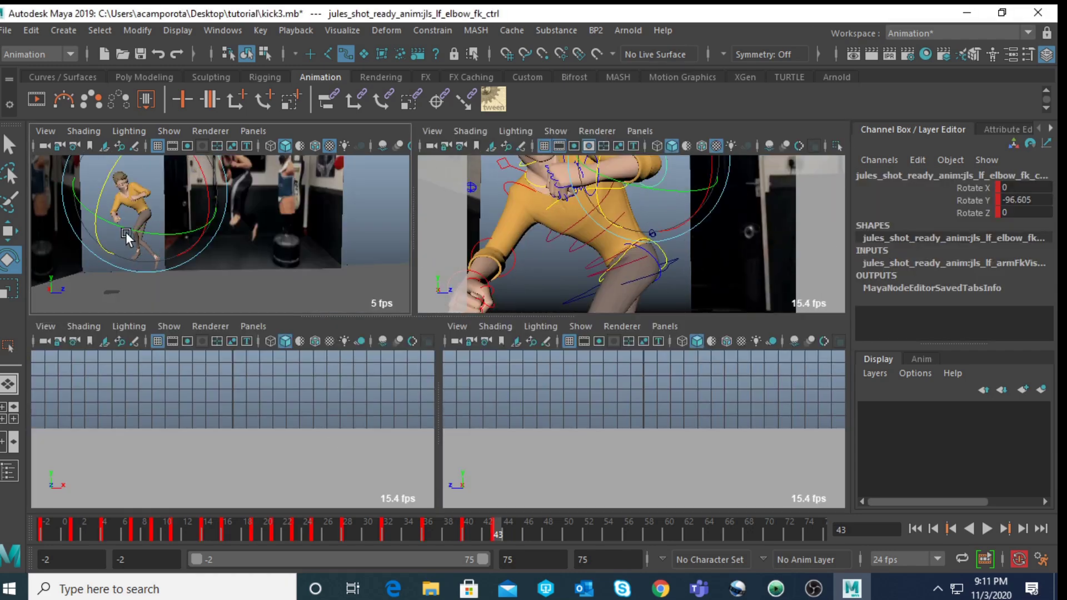
pyautogui.moveTo(318, 281); pyautogui.dragTo(308, 277)
# - Swing the right upper arm FK control inward so the arm hangs closer to the torso
pyautogui.press('space')
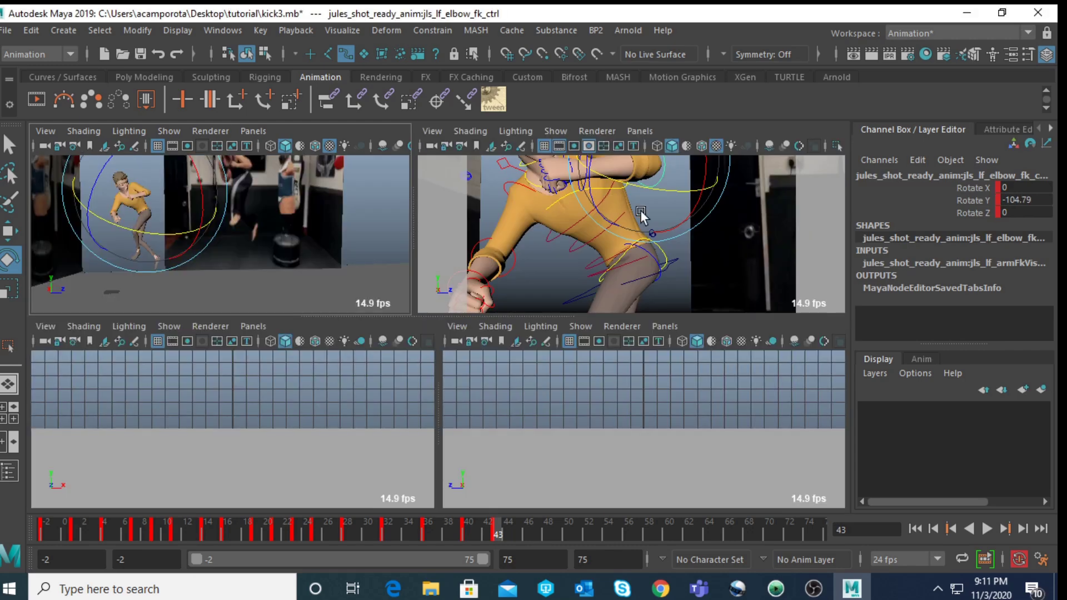
pyautogui.click(720, 237)
pyautogui.click(525, 192)
pyautogui.press('space')
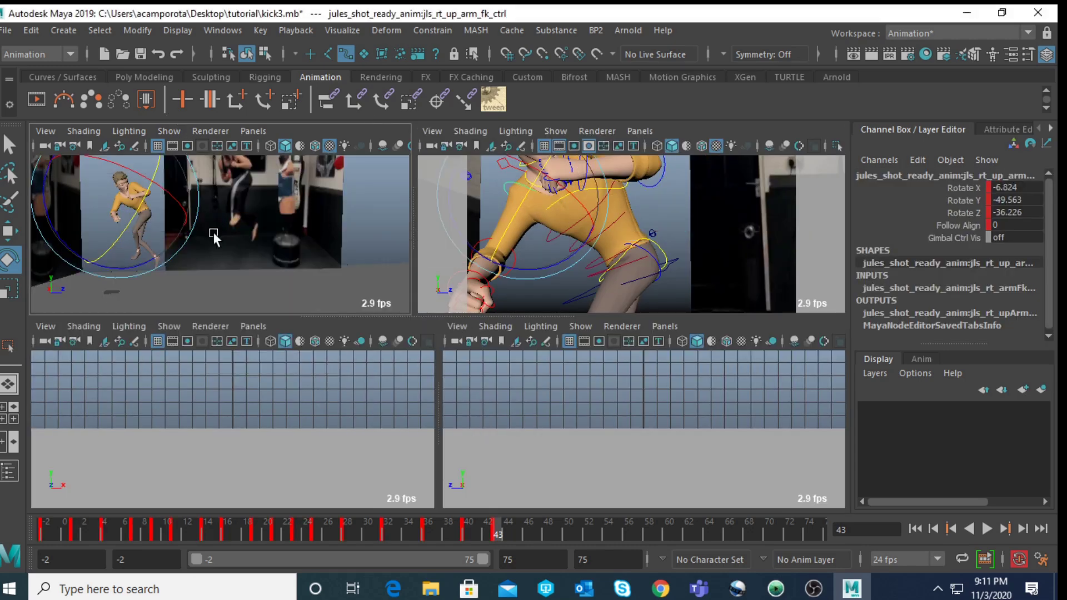
pyautogui.moveTo(175, 278); pyautogui.dragTo(223, 264)
# - Bend the right elbow to raise the fist and rotate the right upper arm FK control to about X 7.8, Y -54.3, Z -63.4
pyautogui.press('space')
pyautogui.click(547, 207)
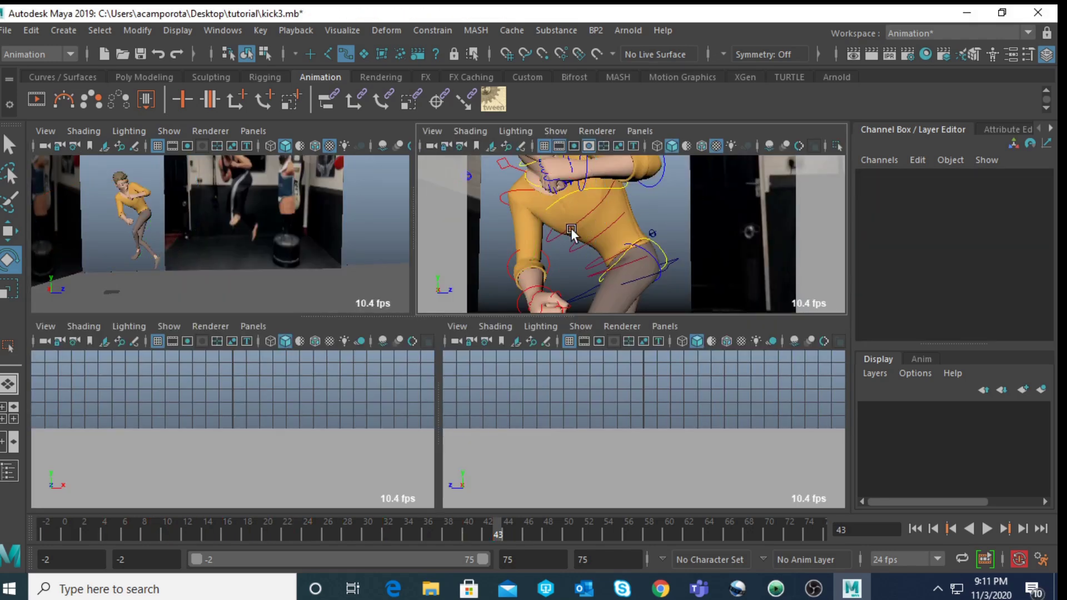
pyautogui.click(549, 258)
pyautogui.moveTo(549, 259); pyautogui.dragTo(531, 206)
pyautogui.click(546, 204)
pyautogui.click(523, 195)
pyautogui.press('space')
pyautogui.moveTo(164, 239); pyautogui.dragTo(288, 255)
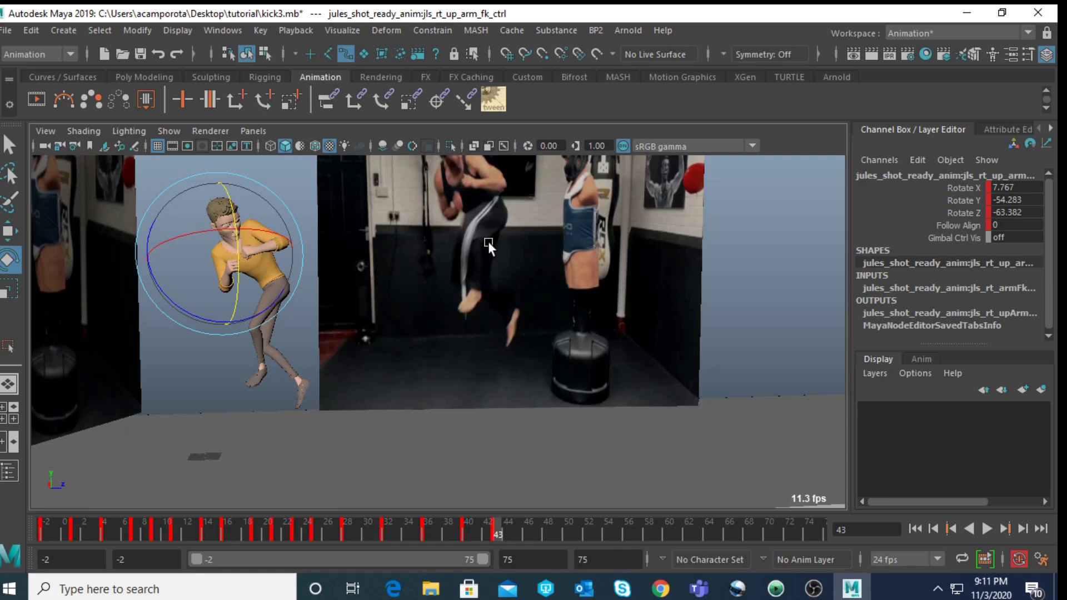
# - Lift the left thigh by rotating the left upper leg FK control to about Z -69.7
pyautogui.press('space')
pyautogui.click(628, 277)
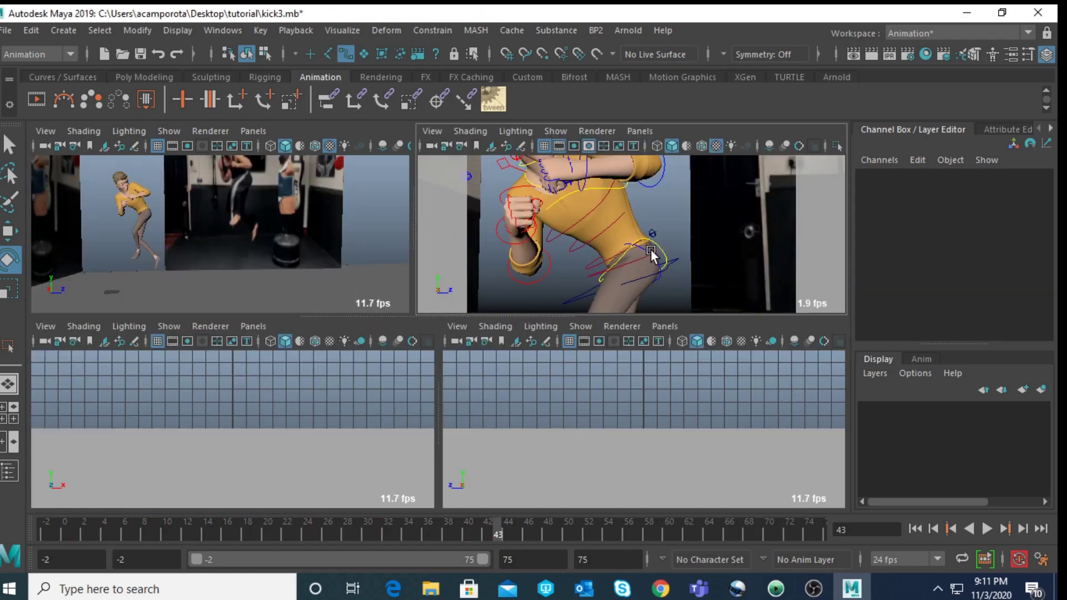
pyautogui.click(651, 254)
pyautogui.press('space')
pyautogui.moveTo(243, 257); pyautogui.dragTo(242, 245)
# - Bend the left knee by rotating its FK control to about Z 93.7
pyautogui.press('space')
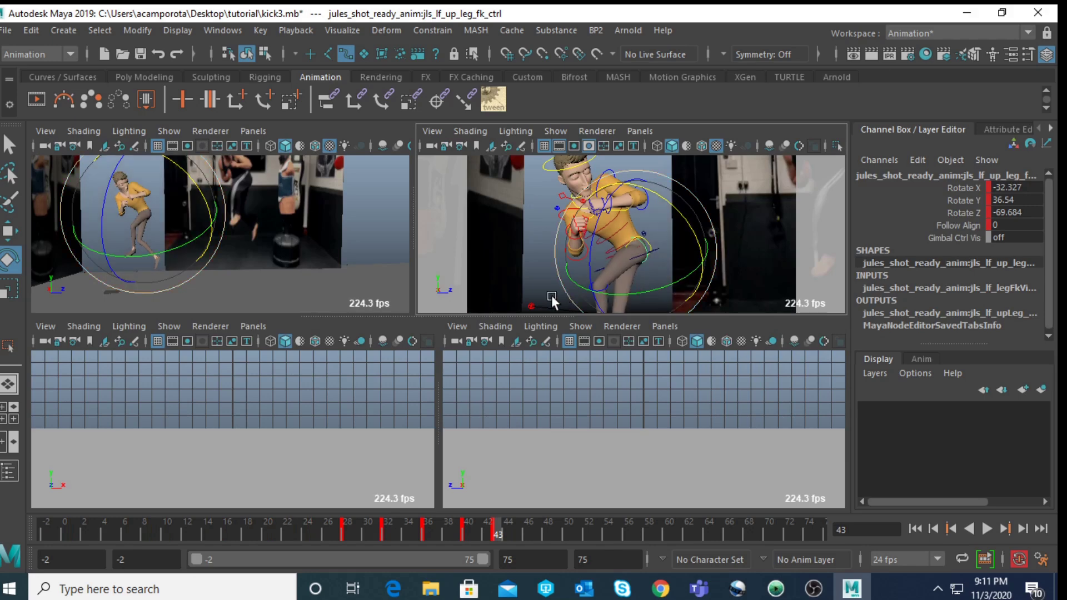
pyautogui.click(572, 285)
pyautogui.click(592, 284)
pyautogui.press('space')
pyautogui.moveTo(235, 305); pyautogui.dragTo(285, 295)
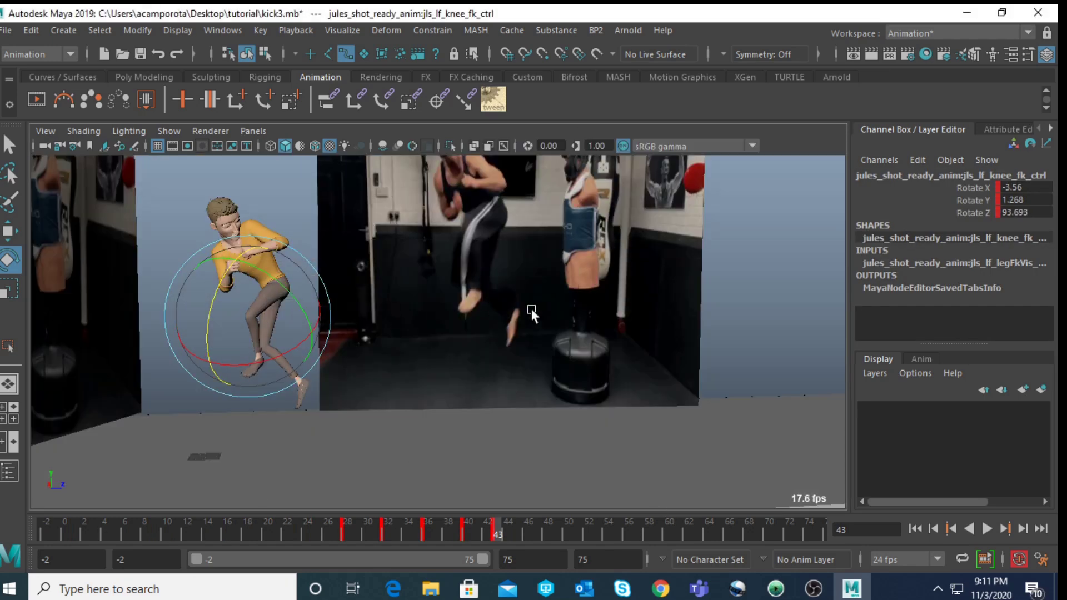
# - Rotate the left ankle FK control to about X 17.5, Y -15.1, Z -37.6
pyautogui.press('space')
pyautogui.click(693, 277)
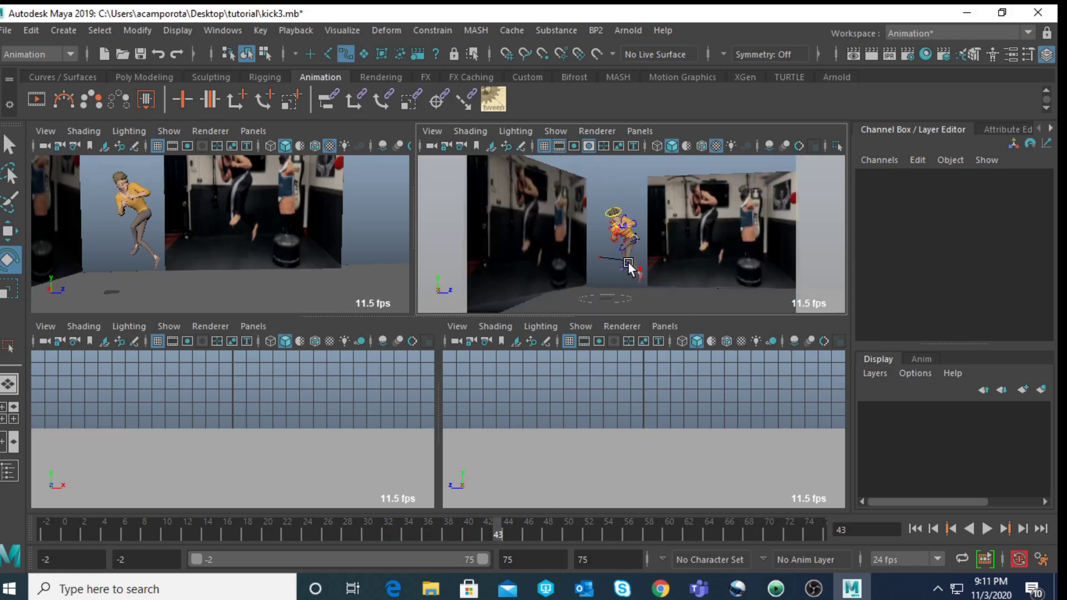
pyautogui.click(629, 266)
pyautogui.press('space')
pyautogui.moveTo(231, 324); pyautogui.dragTo(221, 300)
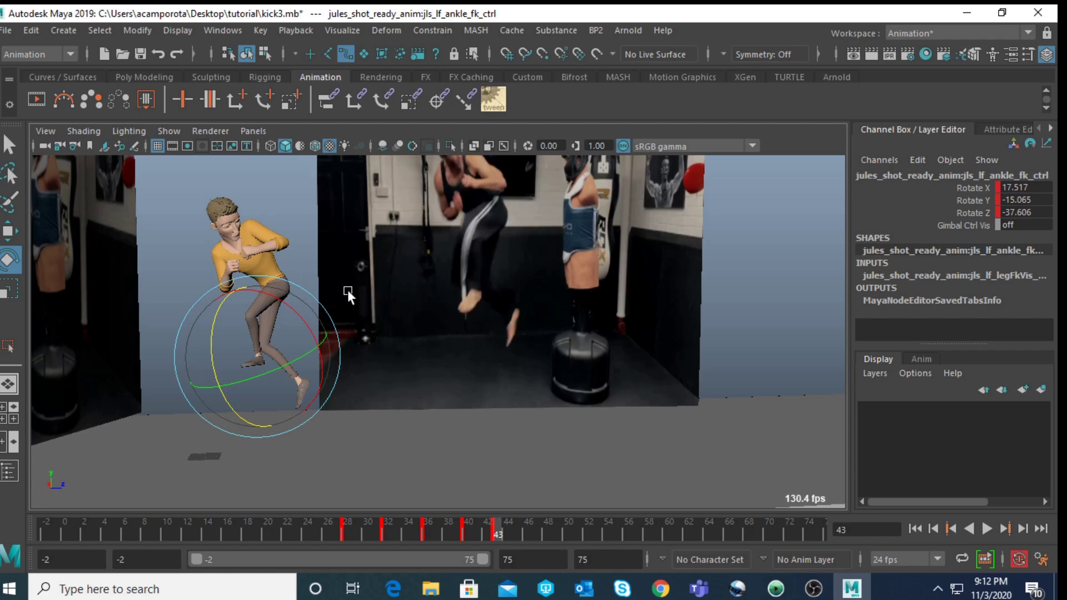
# - Move the right foot IK control to about X 22.7, Y 51.7, Z 75.2
pyautogui.press('space')
pyautogui.click(661, 275)
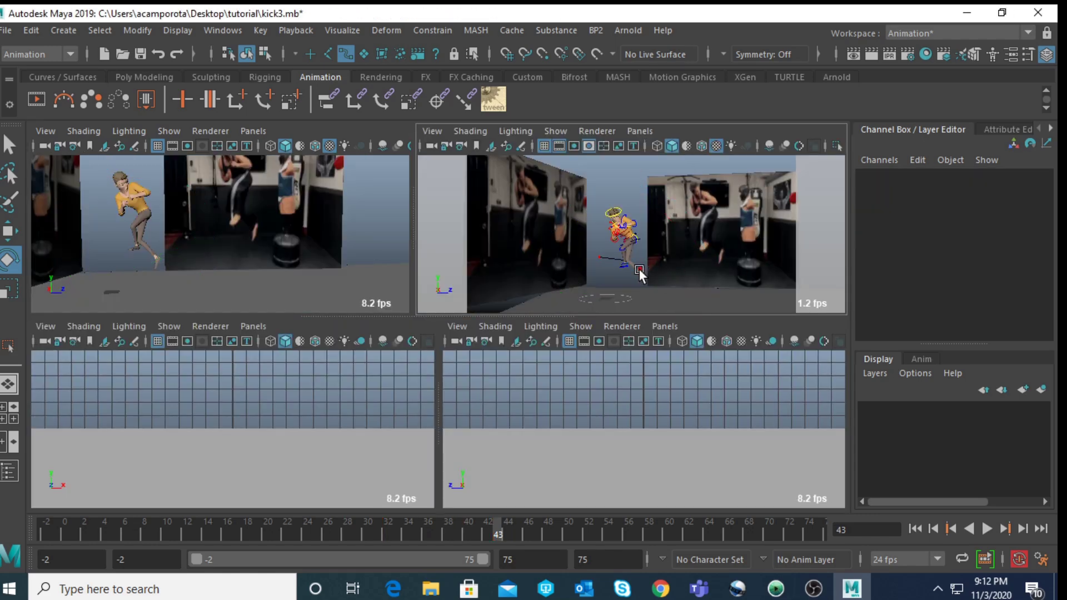
pyautogui.click(639, 273)
pyautogui.press('space')
pyautogui.press('w')
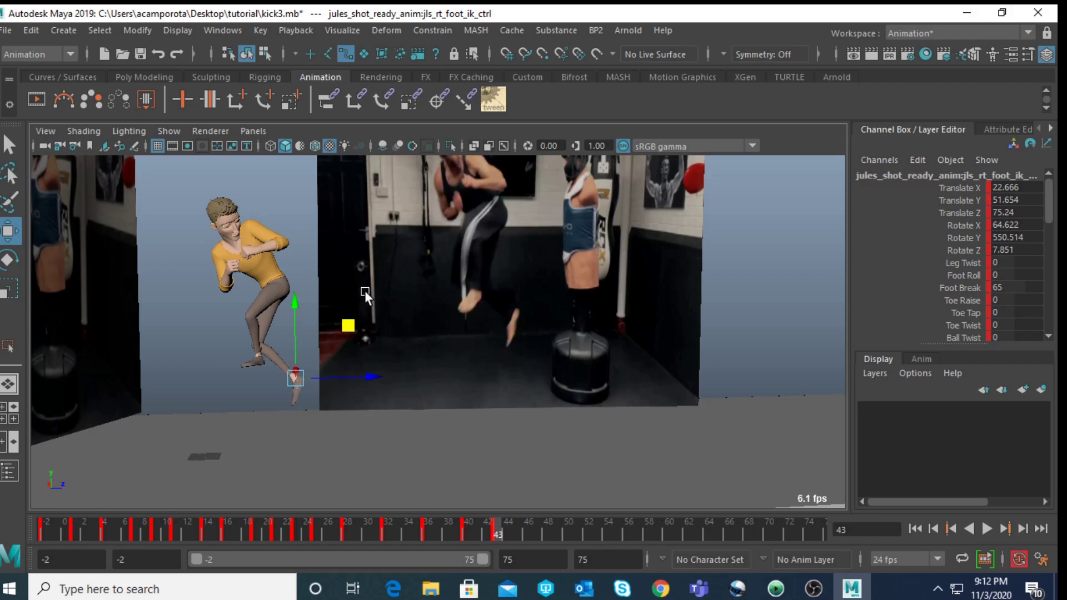
# - Scrub and play through frames 40 to 43 to compare the pose with the reference video, ending on frame 43
pyautogui.click(469, 529)
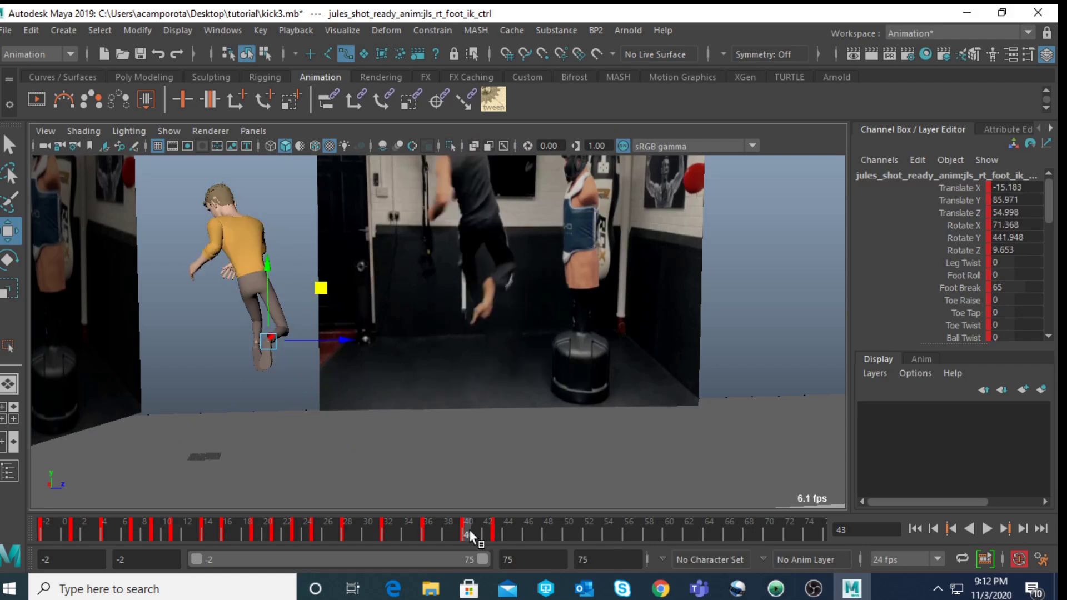
pyautogui.hotkey('alt', 'v')
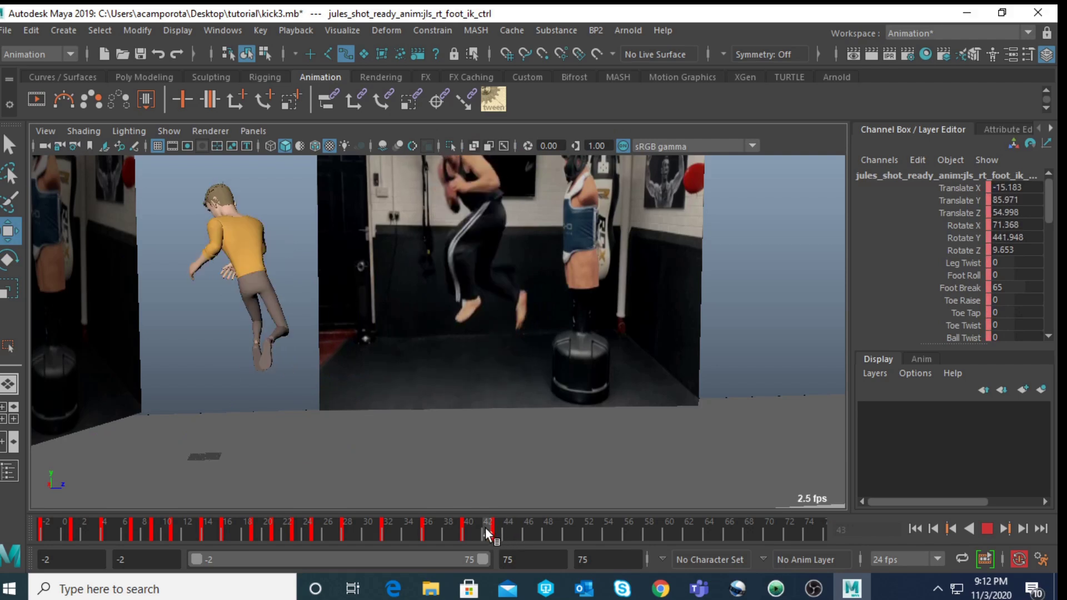
pyautogui.click(488, 527)
pyautogui.hotkey('alt', 'v')
pyautogui.press('q')
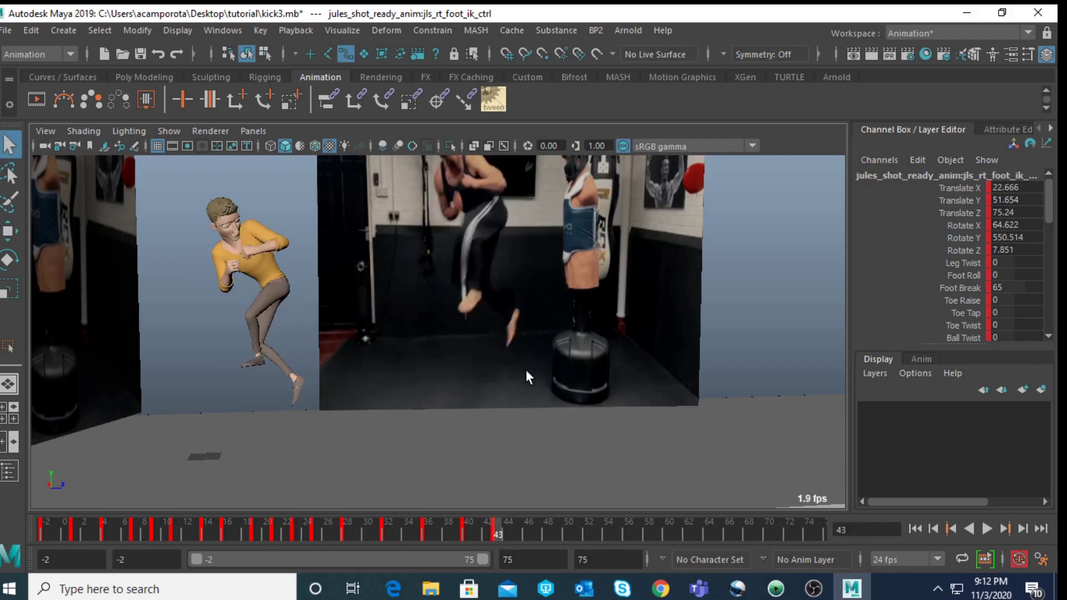
# - Flip between keyframes 40 and 43 to compare the character's pose with the reference video
pyautogui.press(',')
pyautogui.press('.')
pyautogui.press(',')
pyautogui.press('.')
pyautogui.press(',')
pyautogui.press('.')
pyautogui.press(',')
pyautogui.press('.')
pyautogui.press(',')
pyautogui.press('.')
pyautogui.press(',')
pyautogui.press('.')
pyautogui.press(',')
pyautogui.press('.')
# - Select the COG control and the right foot IK control together, ready for moving
pyautogui.press('space')
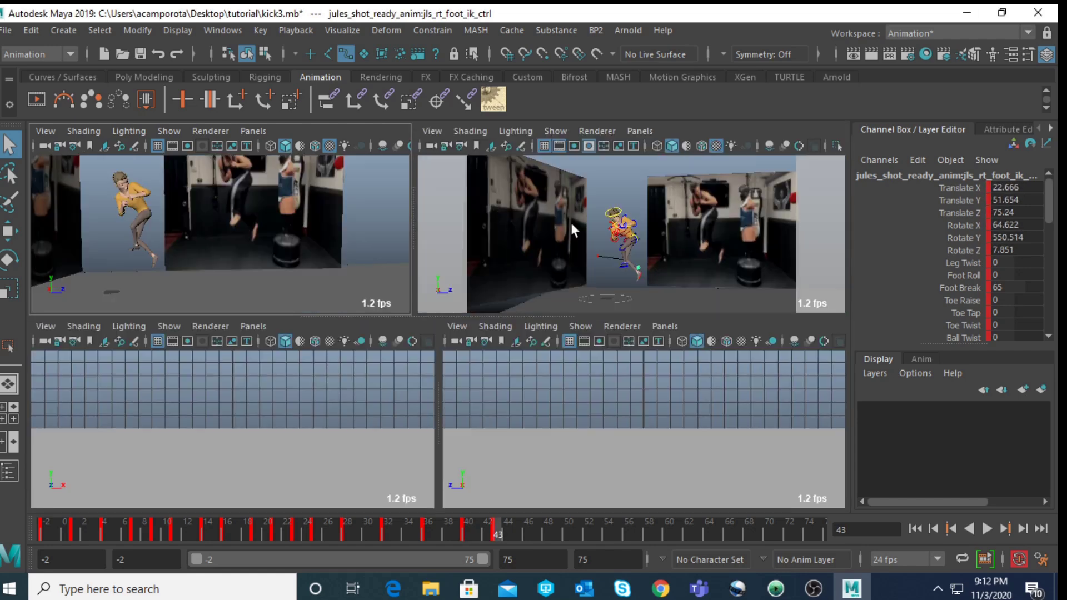
pyautogui.click(640, 239)
pyautogui.press('w')
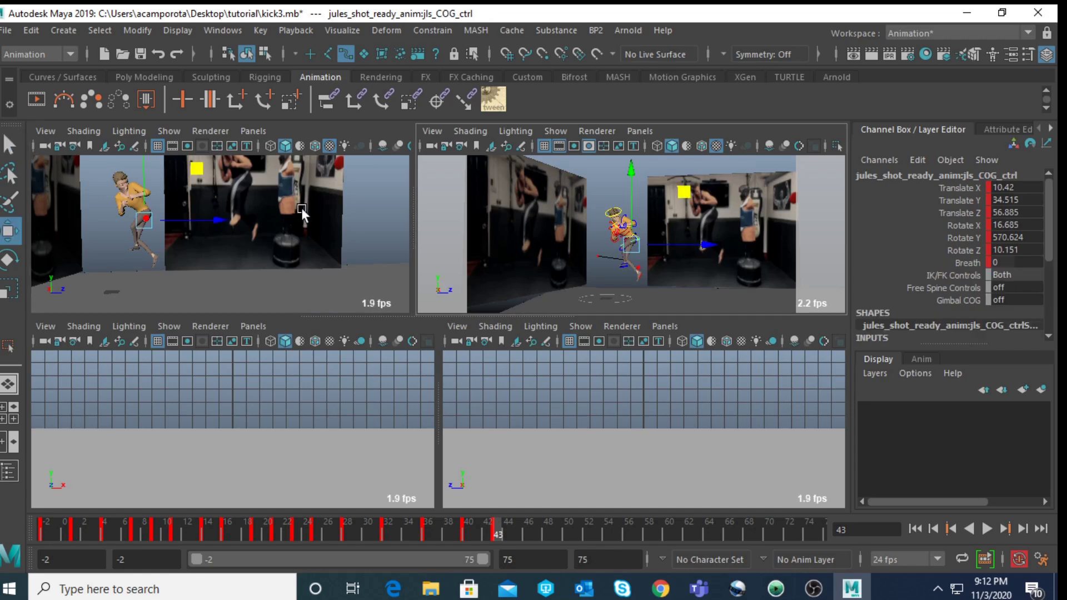
pyautogui.click(641, 269)
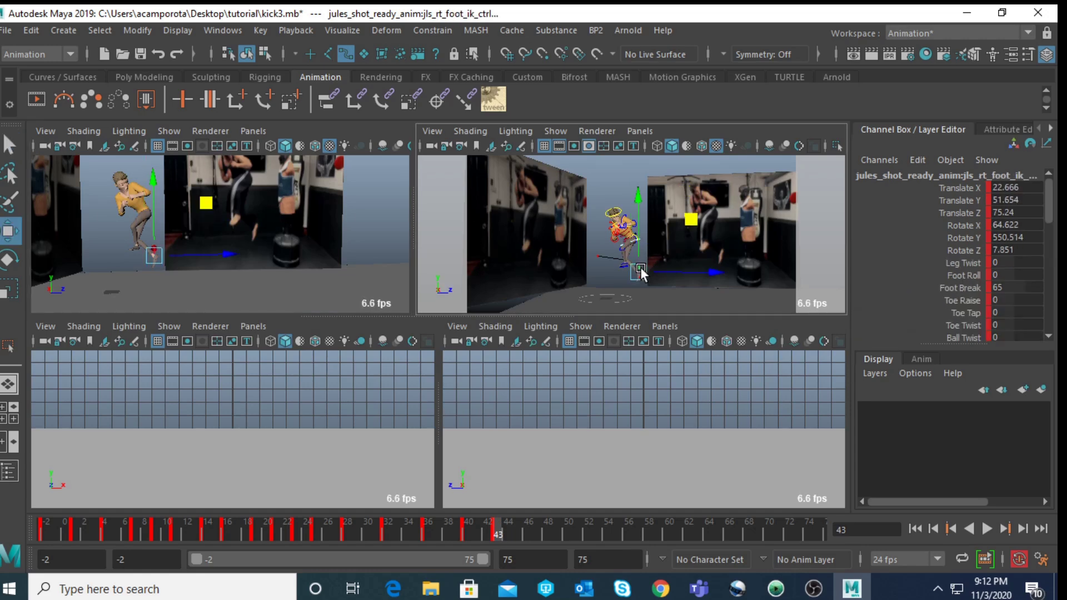
# - Flip and play between frames 40 and 43 to check how far the body travels against the reference video
pyautogui.press('space')
pyautogui.press(',')
pyautogui.press('.')
pyautogui.press(',')
pyautogui.press('.')
pyautogui.press(',')
pyautogui.press('.')
pyautogui.press(',')
pyautogui.press('.')
pyautogui.press(',')
pyautogui.press('.')
pyautogui.press(',')
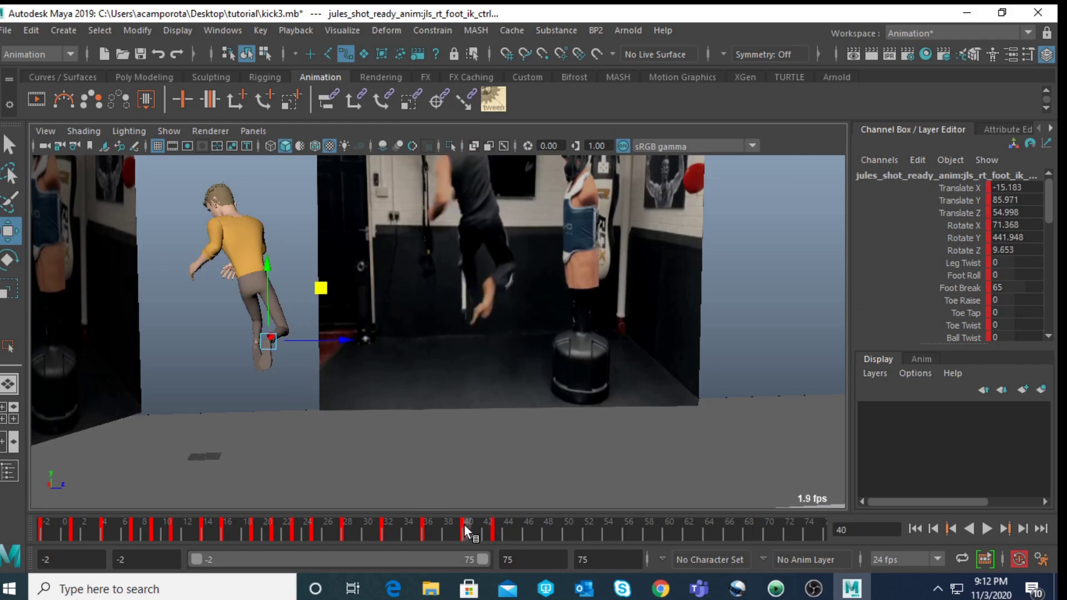
pyautogui.hotkey('alt', 'v')
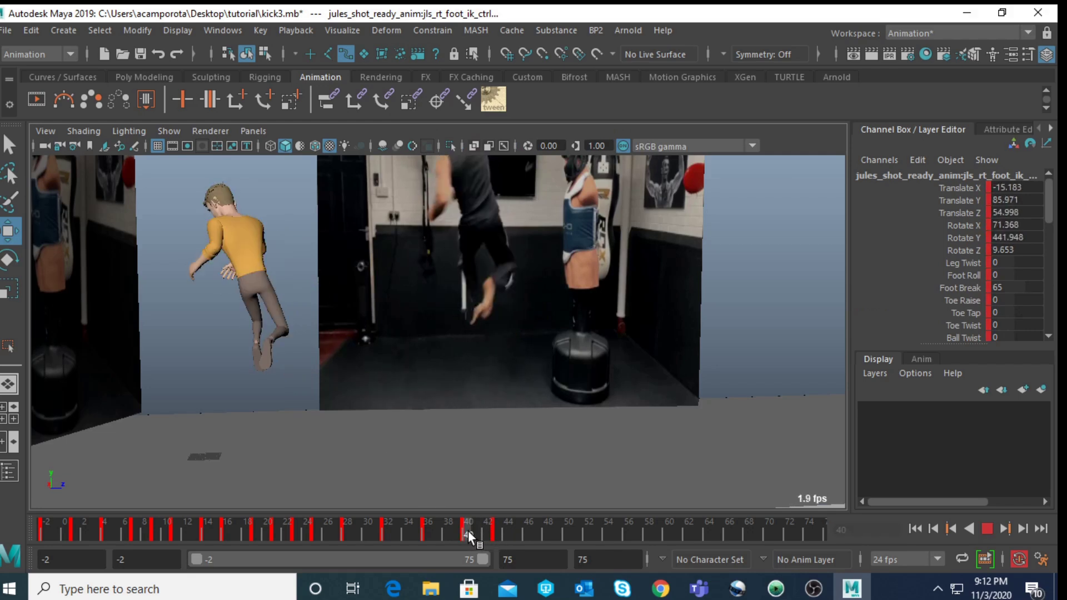
pyautogui.hotkey('alt', 'v')
pyautogui.press(',')
pyautogui.press('.')
pyautogui.hotkey('alt', 'v')
pyautogui.hotkey('alt', 'v')
# - Shift the COG and right foot IK controls back together at frame 43, bringing the foot to about Z 71.3
pyautogui.press(',')
pyautogui.press('.')
pyautogui.press(',')
pyautogui.press('.')
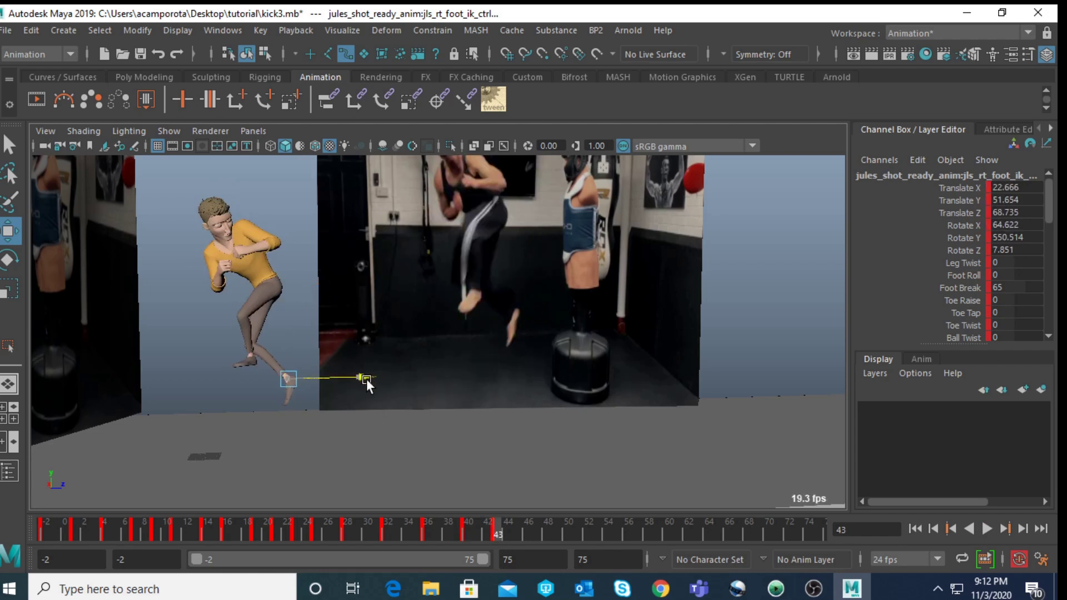
pyautogui.press(',')
pyautogui.press('.')
pyautogui.press(',')
pyautogui.press('.')
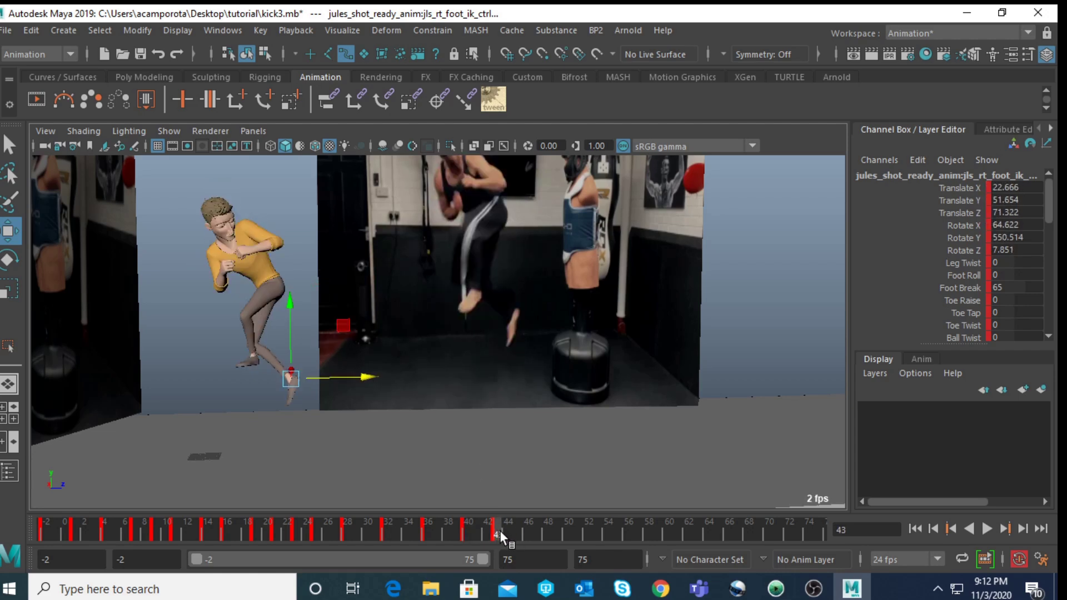
# - Go to frame 46, where the kick lands in the reference, and key all of the character's controls
pyautogui.hotkey('alt', 'v')
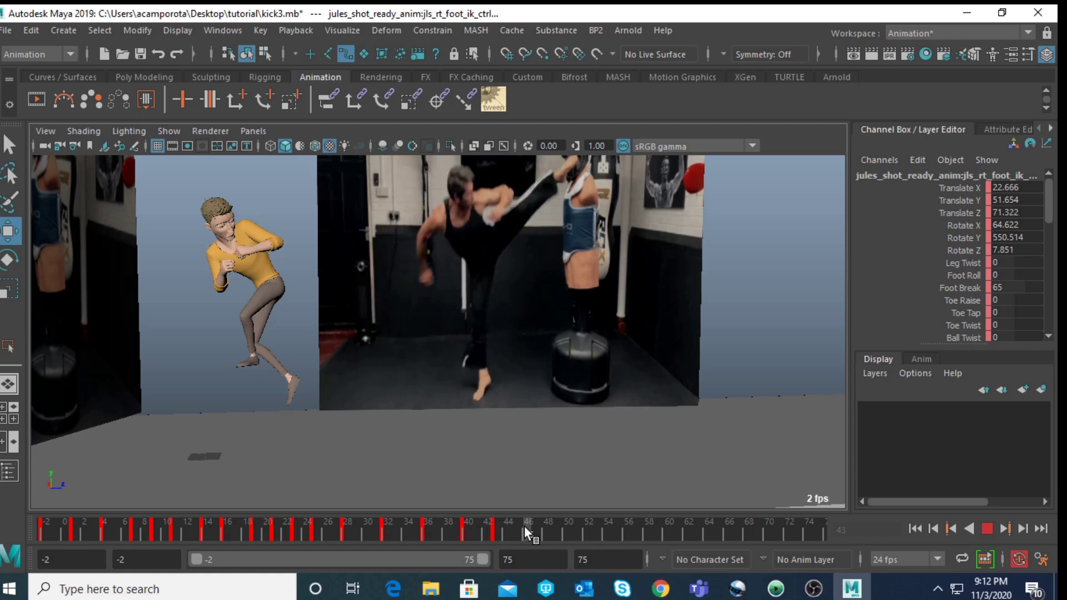
pyautogui.moveTo(532, 524); pyautogui.dragTo(519, 529)
pyautogui.click(528, 524)
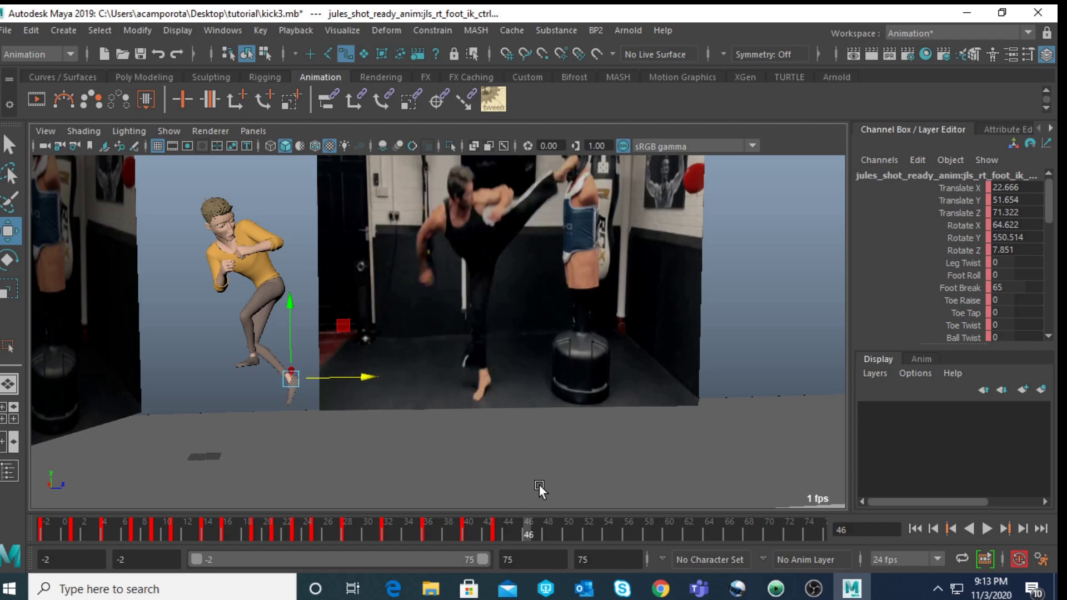
pyautogui.press('q')
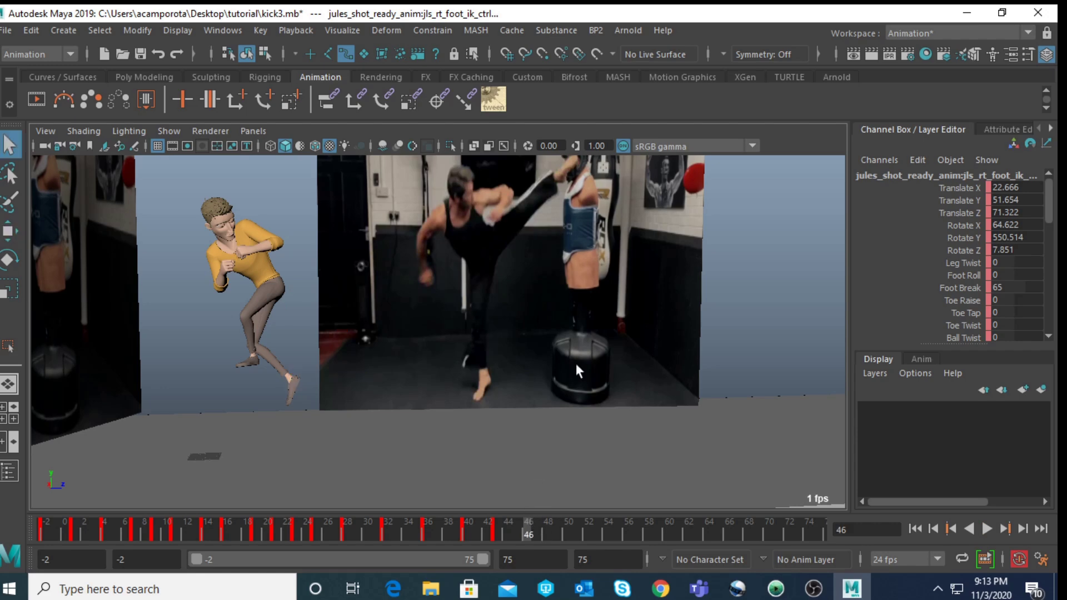
pyautogui.press('space')
pyautogui.press('space')
pyautogui.moveTo(319, 249); pyautogui.dragTo(516, 442)
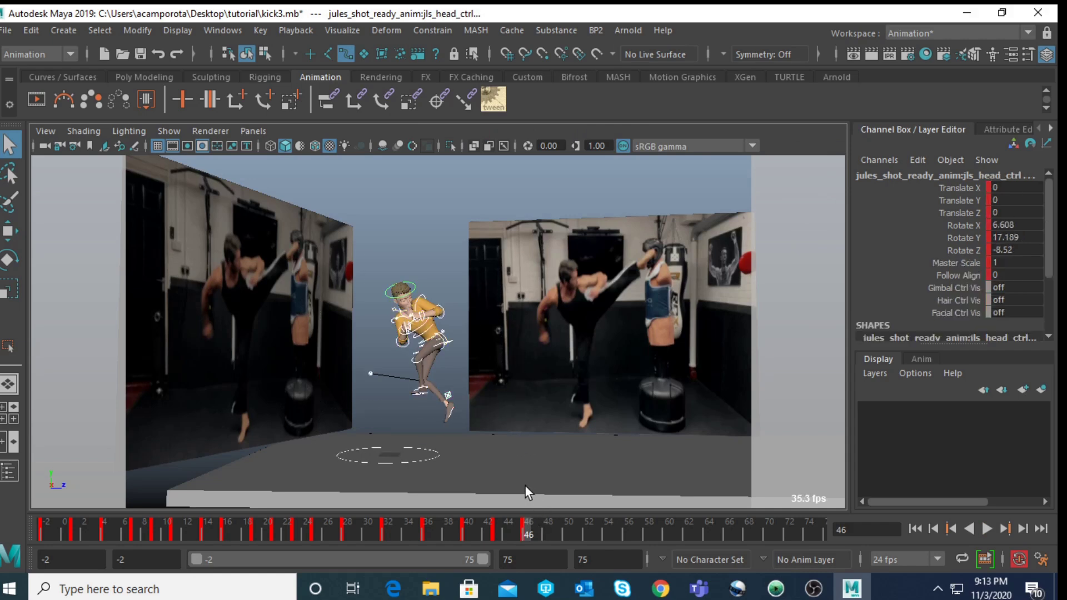
pyautogui.click(459, 435)
# - Try to snap the left leg from FK to IK at frame 46
pyautogui.keyDown('alt'); pyautogui.moveTo(460, 408); pyautogui.dragTo(421, 426); pyautogui.keyUp('alt')
pyautogui.click(420, 416)
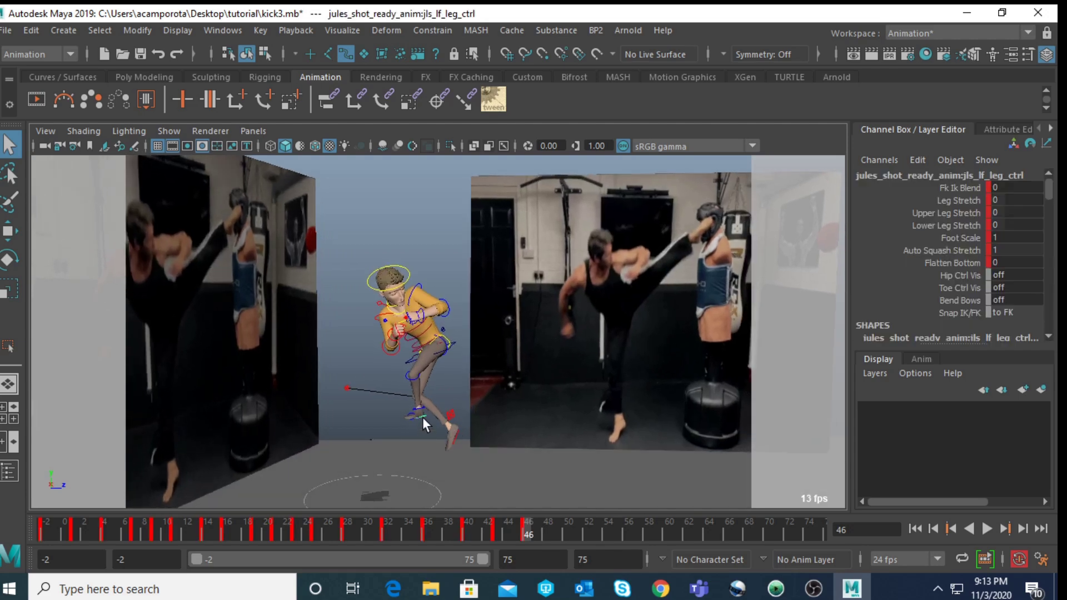
pyautogui.click(1019, 312)
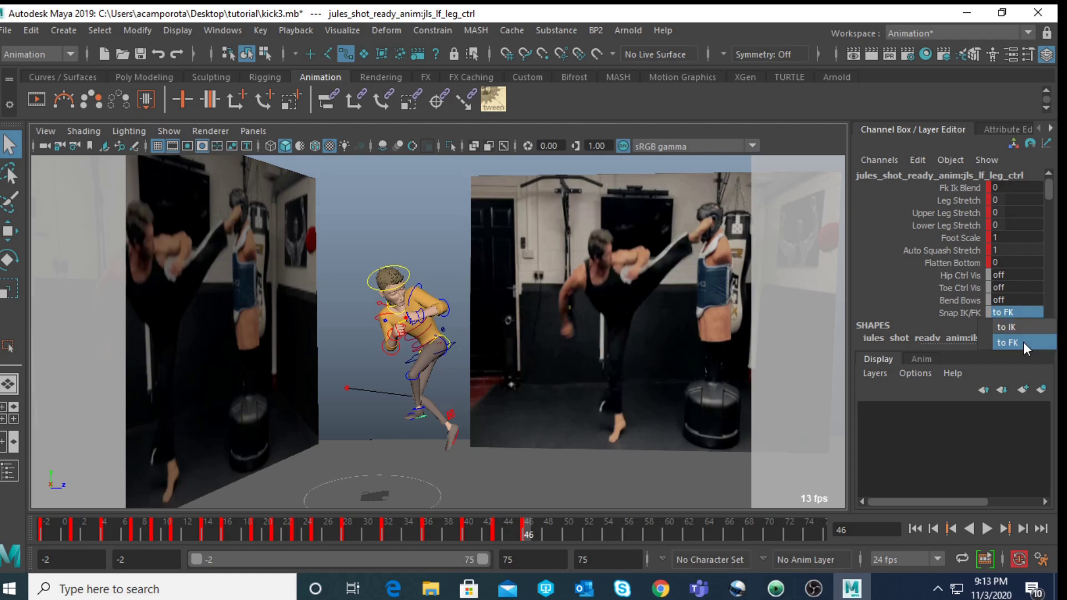
pyautogui.click(1022, 327)
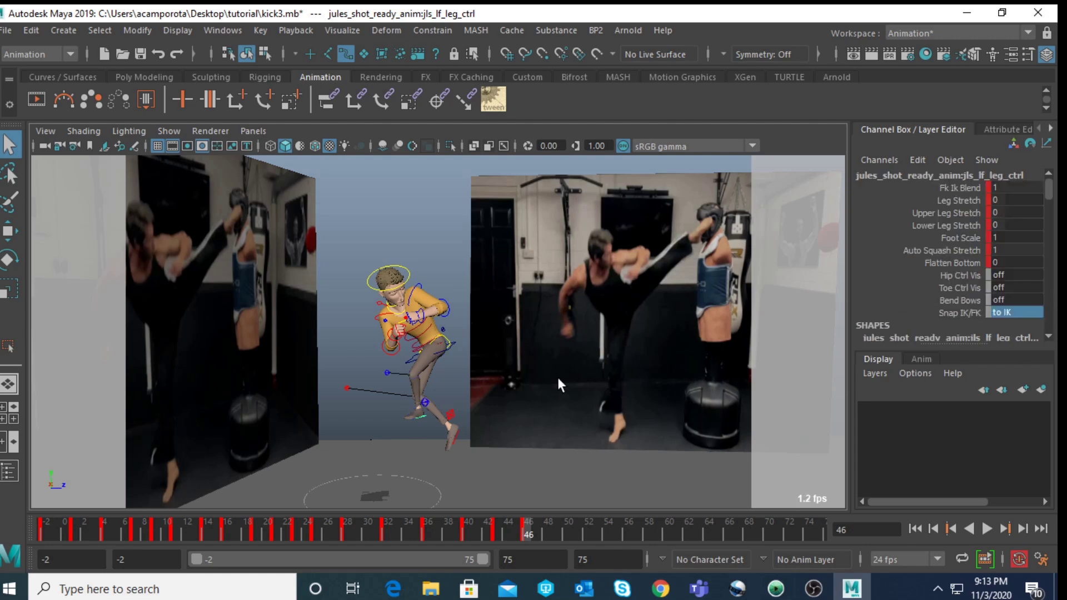
pyautogui.keyDown('alt'); pyautogui.moveTo(559, 380); pyautogui.dragTo(548, 341, button='middle'); pyautogui.keyUp('alt')
pyautogui.click(419, 372)
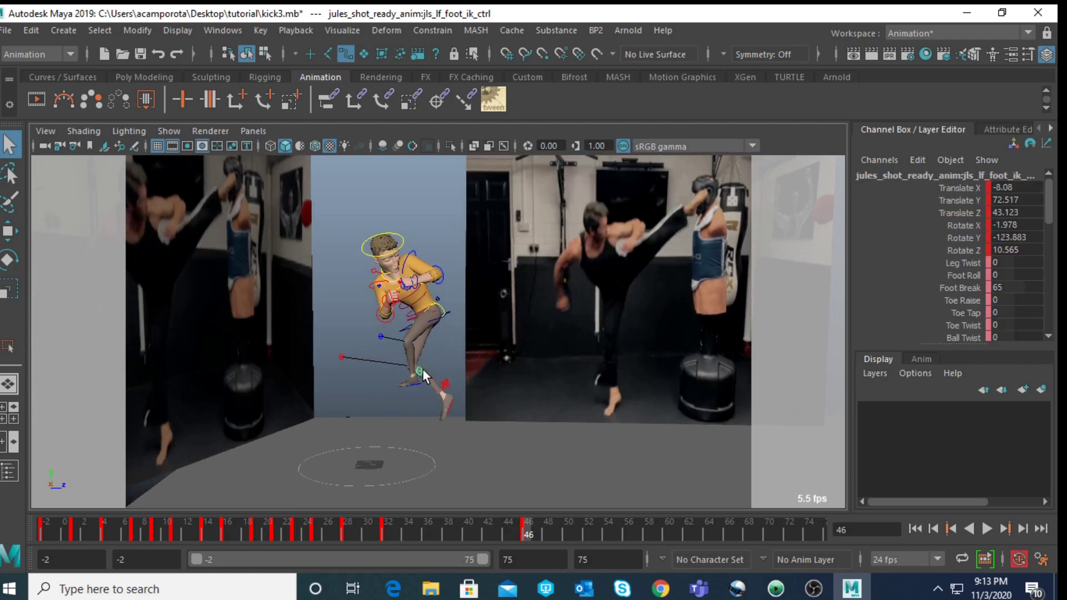
pyautogui.hotkey('ctrl', 'z')
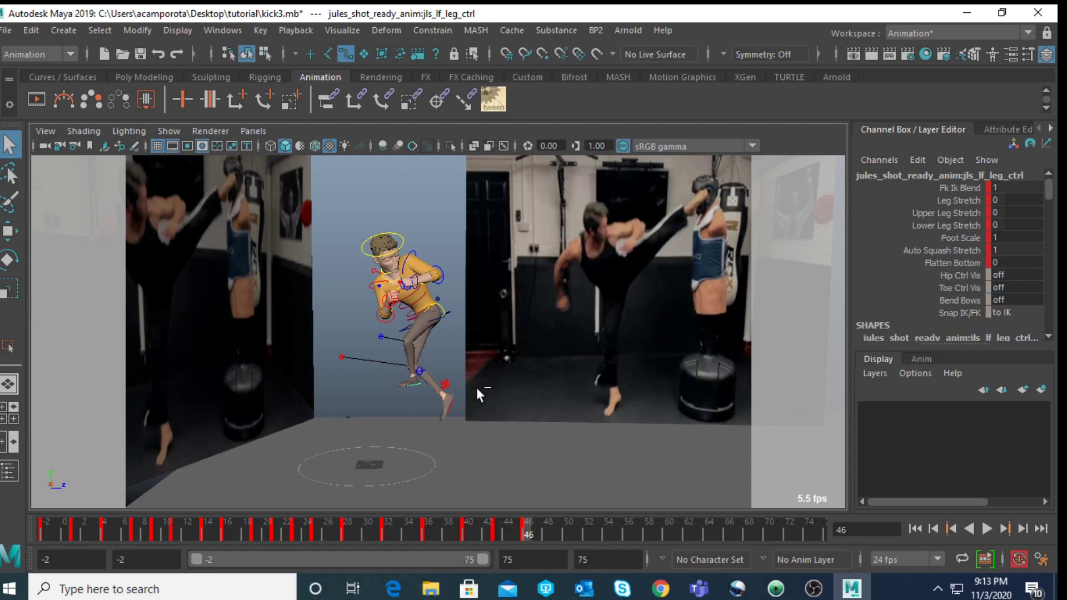
pyautogui.hotkey('ctrl', 'z')
# - Lower the right foot IK control toward the ground to about Y 14.7, Z 70.6
pyautogui.click(447, 383)
pyautogui.press('w')
pyautogui.moveTo(497, 347); pyautogui.dragTo(496, 386, button='middle')
# - Plant the right foot with Rotate X, Rotate Z and Translate Y at 0, turning it to about Rotate Y 606.4
pyautogui.press('e')
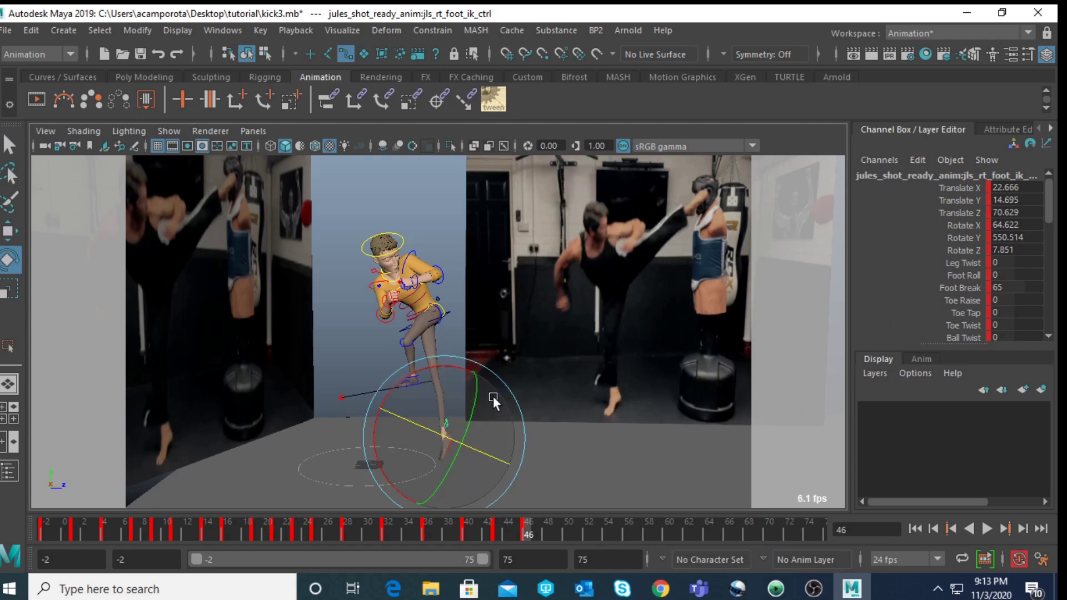
pyautogui.click(1018, 226)
pyautogui.write('0')
pyautogui.press('Return')
pyautogui.click(1017, 250)
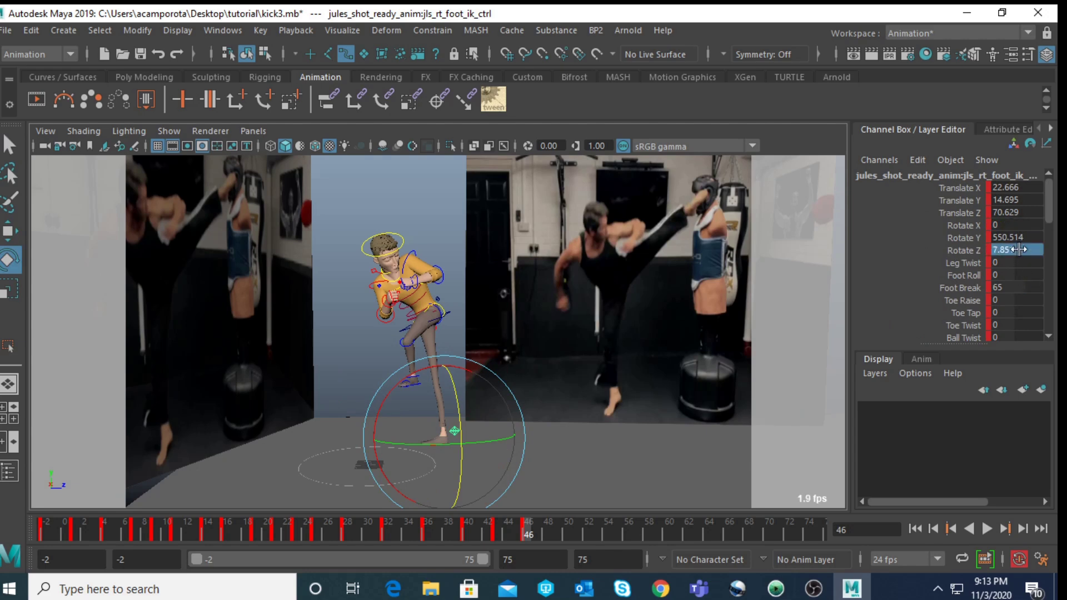
pyautogui.write('0')
pyautogui.press('Return')
pyautogui.moveTo(508, 447); pyautogui.dragTo(383, 428)
pyautogui.click(1011, 205)
pyautogui.write('0')
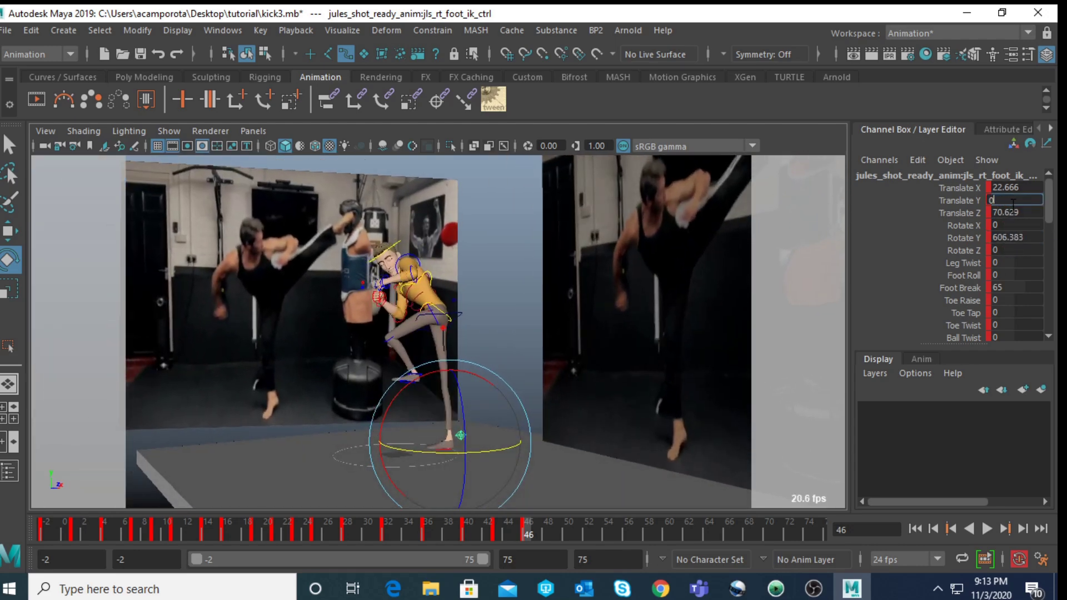
pyautogui.press('Return')
# - Turn the right foot IK control to about Rotate Y 609.5 and raise its heel with a Foot Roll of 53.5
pyautogui.press('super')
pyautogui.click(613, 369)
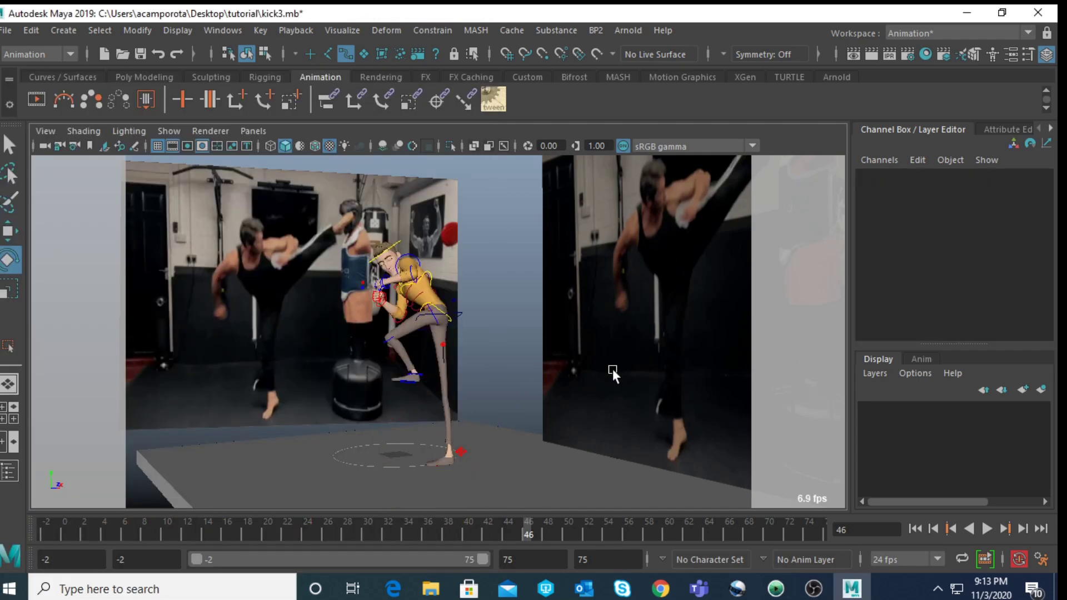
pyautogui.click(461, 449)
pyautogui.press('space')
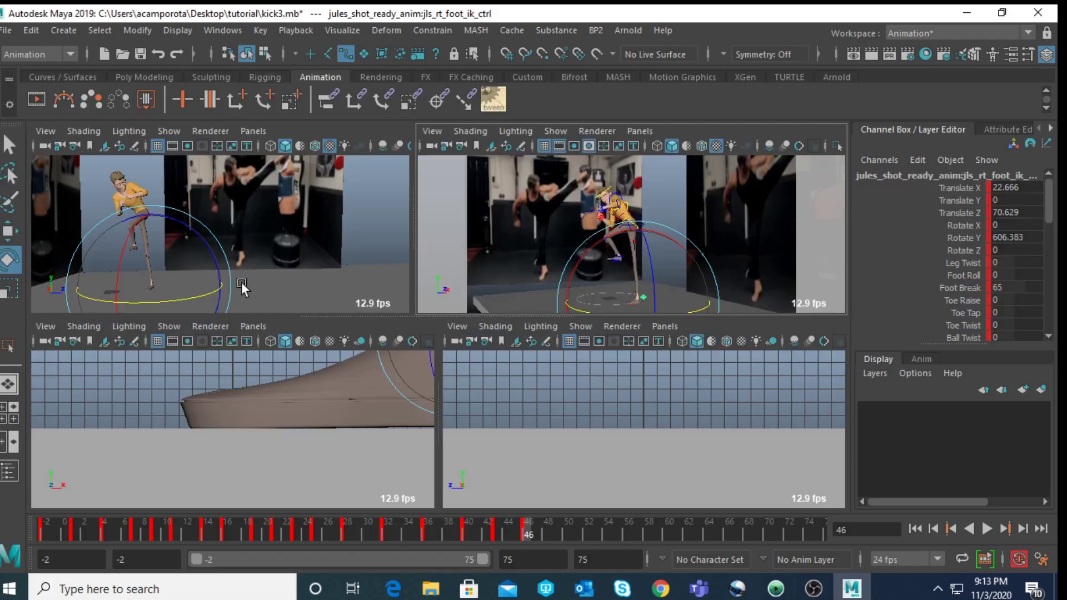
pyautogui.press('space')
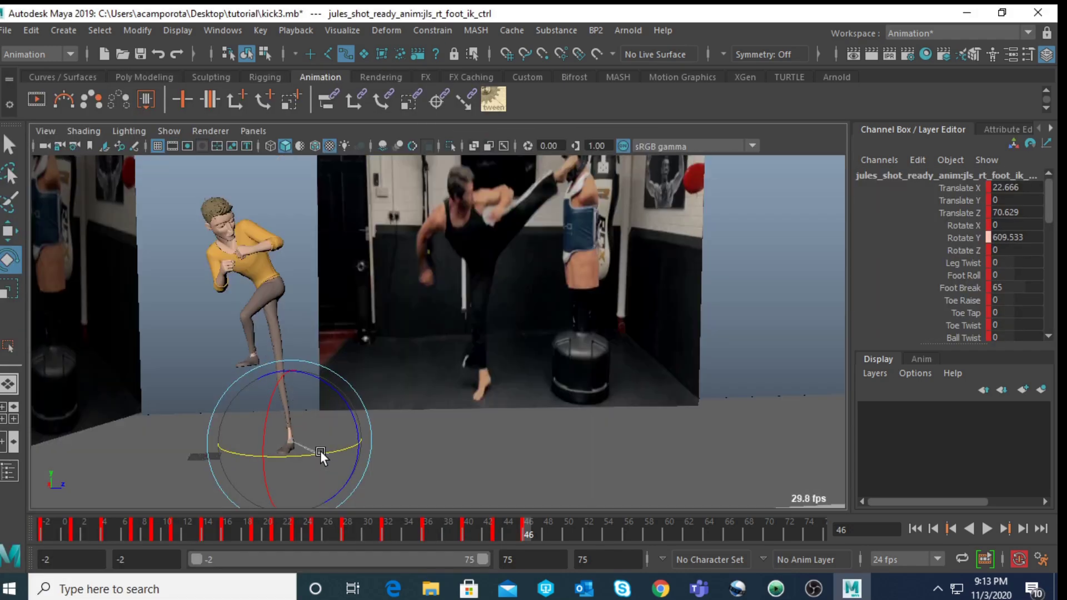
pyautogui.click(966, 275)
pyautogui.moveTo(579, 269); pyautogui.dragTo(558, 296, button='middle')
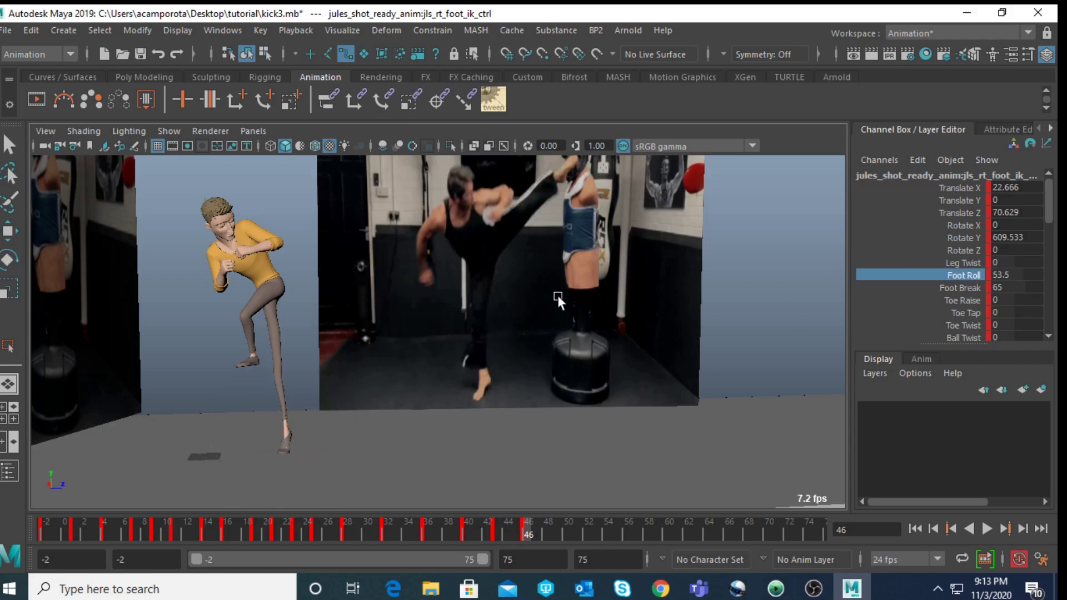
# - Straighten the left leg by setting the left knee FK control's rotation to 0
pyautogui.press('space')
pyautogui.press('space')
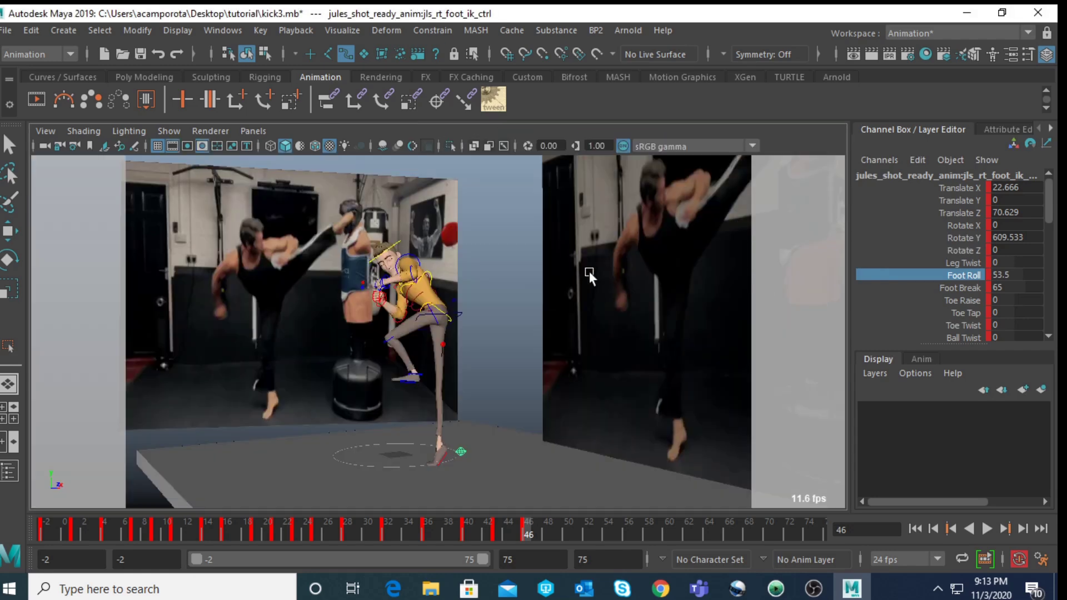
pyautogui.click(386, 341)
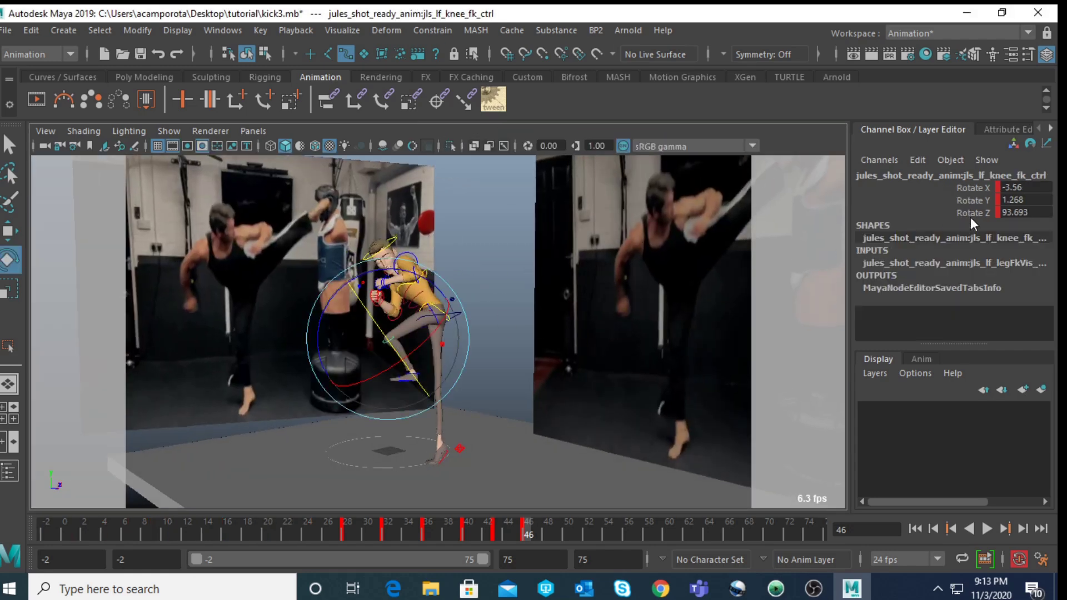
pyautogui.moveTo(1015, 188); pyautogui.dragTo(1015, 212)
pyautogui.write('0')
pyautogui.press('Return')
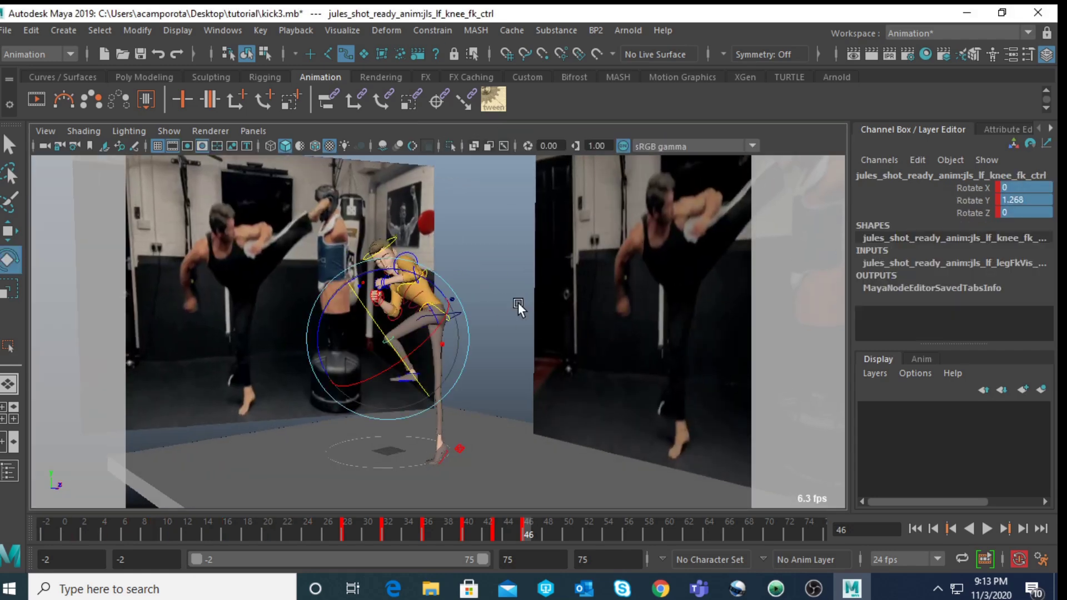
pyautogui.click(497, 325)
# - Rotate the COG control to about X 13.5, Y 585.6, Z 14.1 to turn the body into the kick
pyautogui.click(346, 361)
pyautogui.moveTo(299, 339); pyautogui.dragTo(452, 312)
pyautogui.click(452, 312)
pyautogui.press('space')
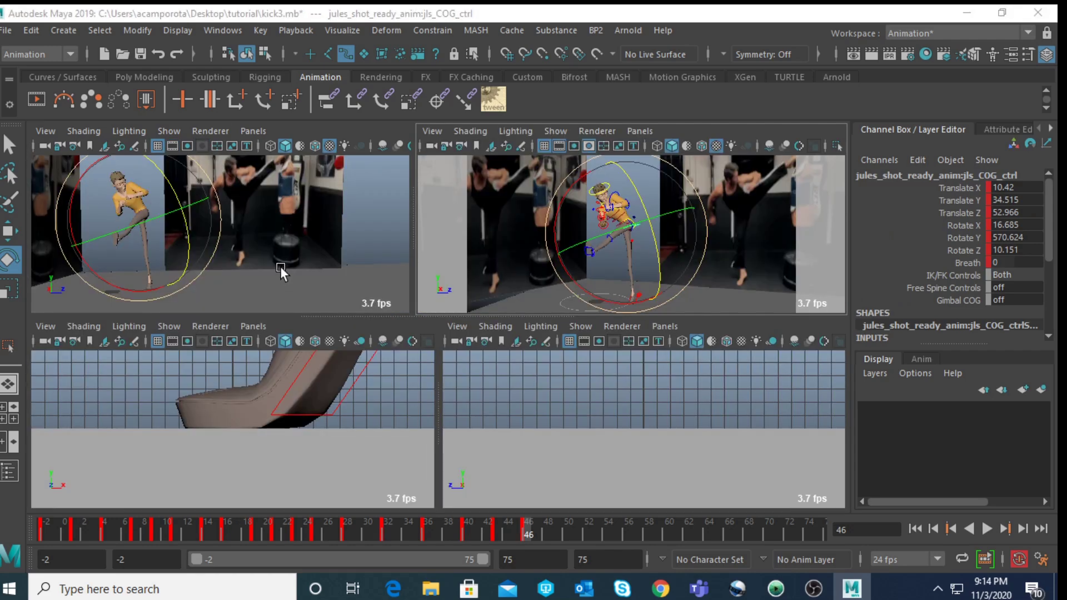
pyautogui.press('space')
pyautogui.moveTo(282, 301); pyautogui.dragTo(302, 293)
pyautogui.press('space')
pyautogui.press('space')
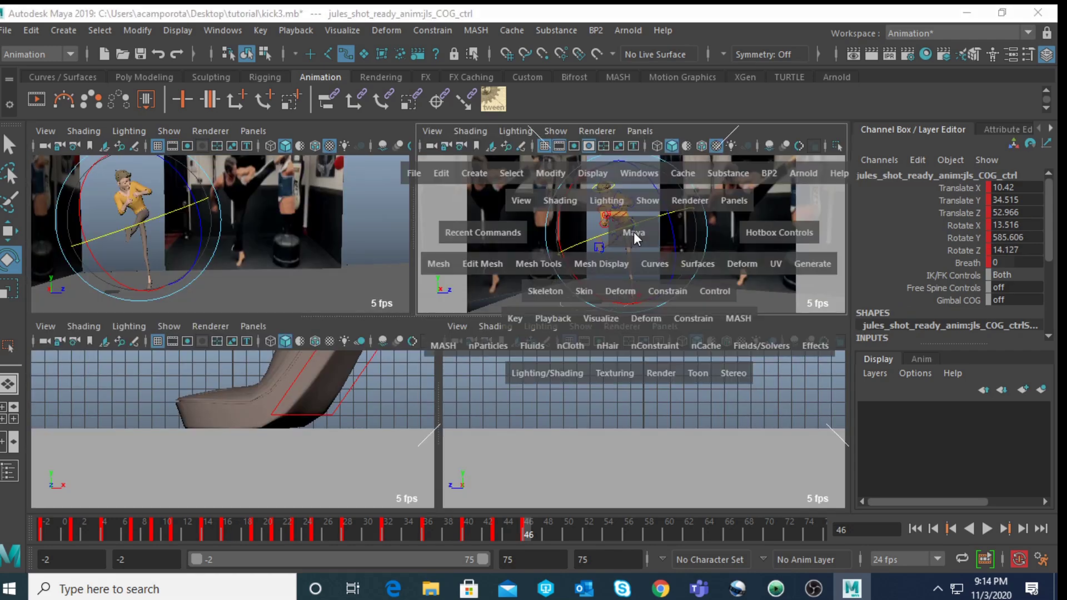
# - Select the spine's IK and FK controls from hip to shoulder and reset their translations and rotations to 0
pyautogui.scroll(5, 466, 267)
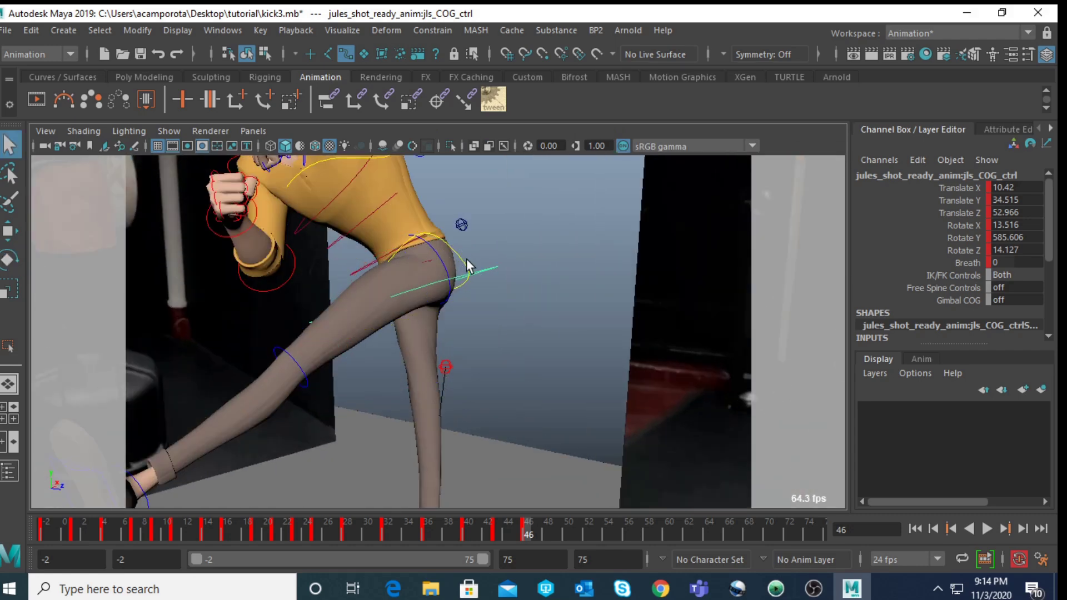
pyautogui.click(461, 259)
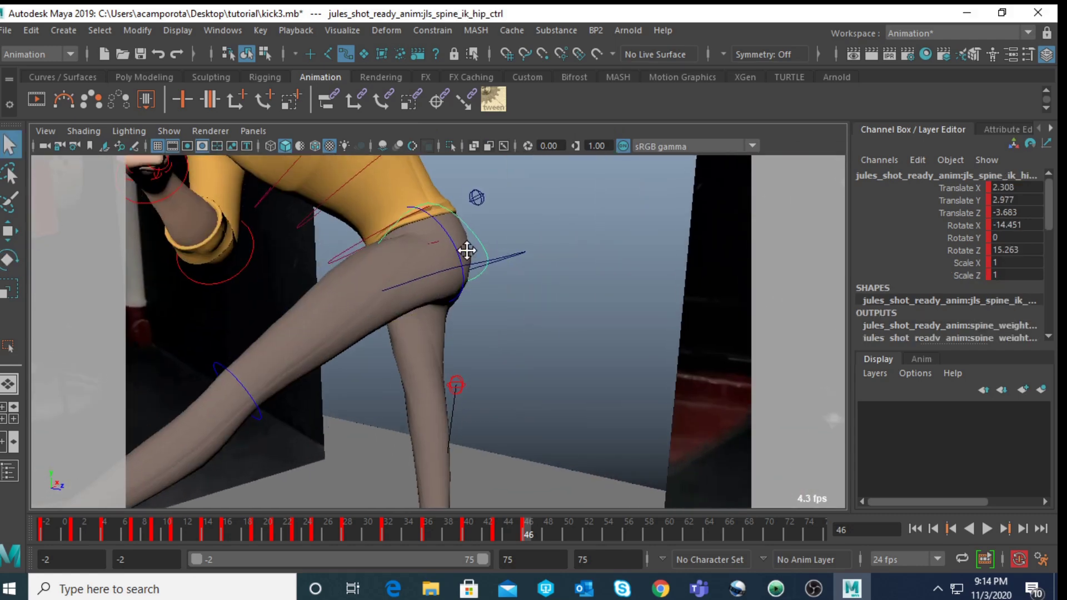
pyautogui.scroll(-3, 461, 261)
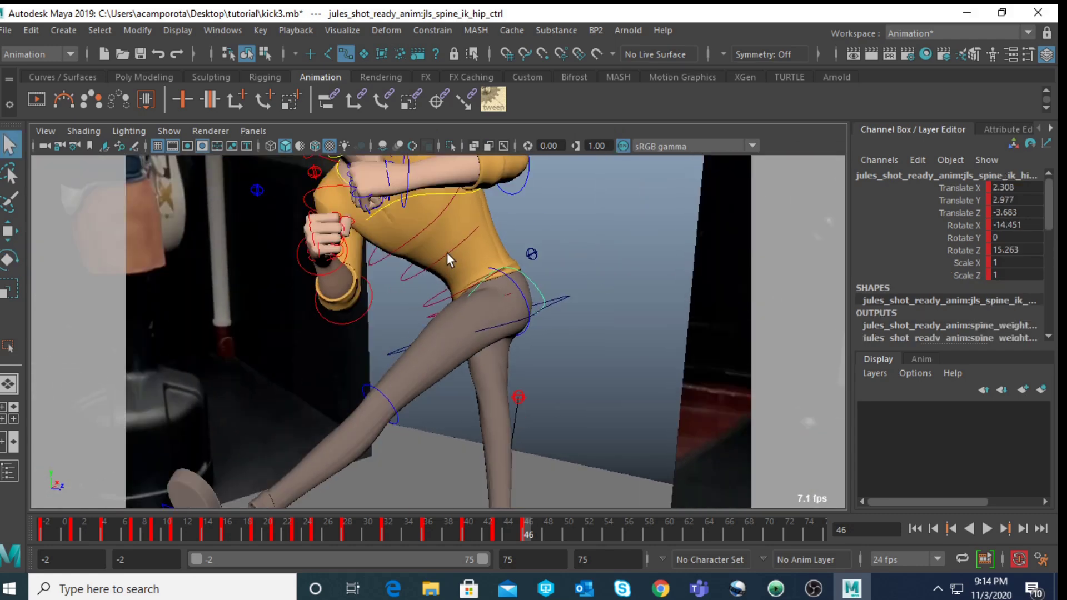
pyautogui.click(457, 215)
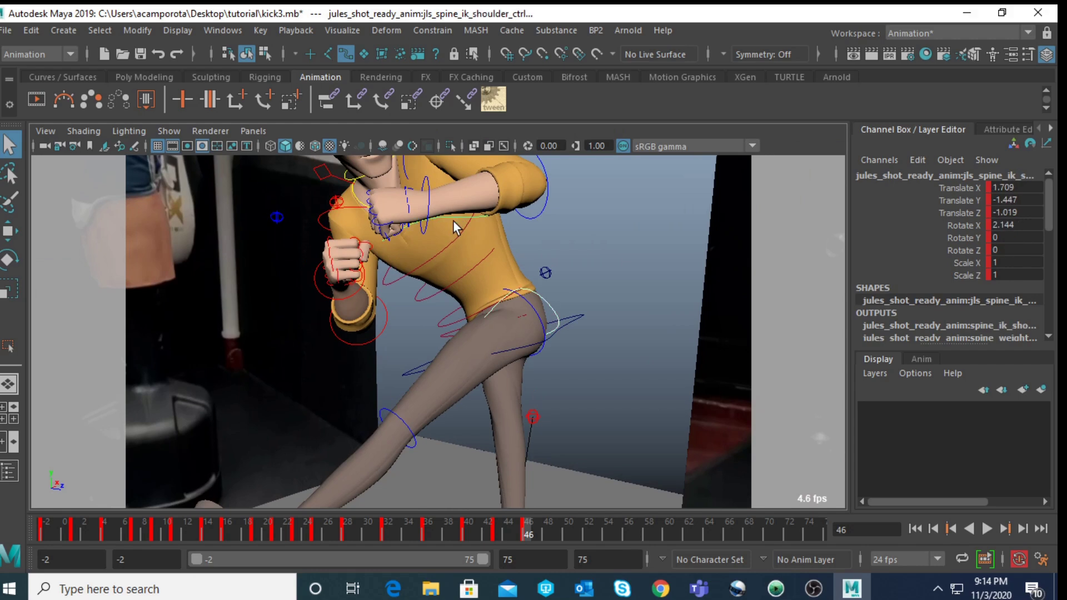
pyautogui.click(418, 296)
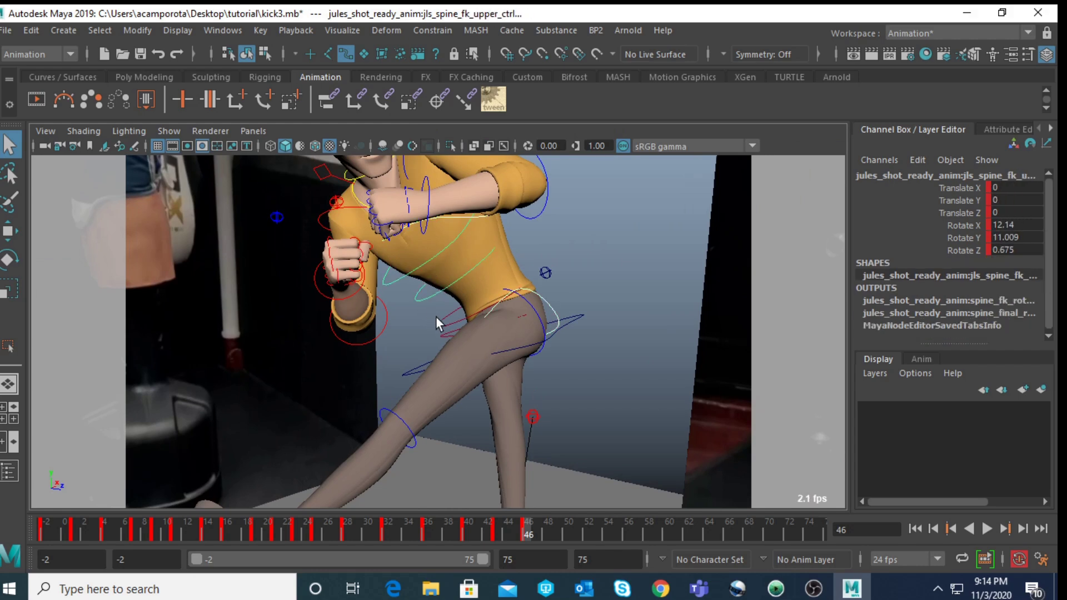
pyautogui.click(444, 328)
pyautogui.click(445, 332)
pyautogui.moveTo(1009, 187); pyautogui.dragTo(1003, 245)
pyautogui.doubleClick(1005, 247)
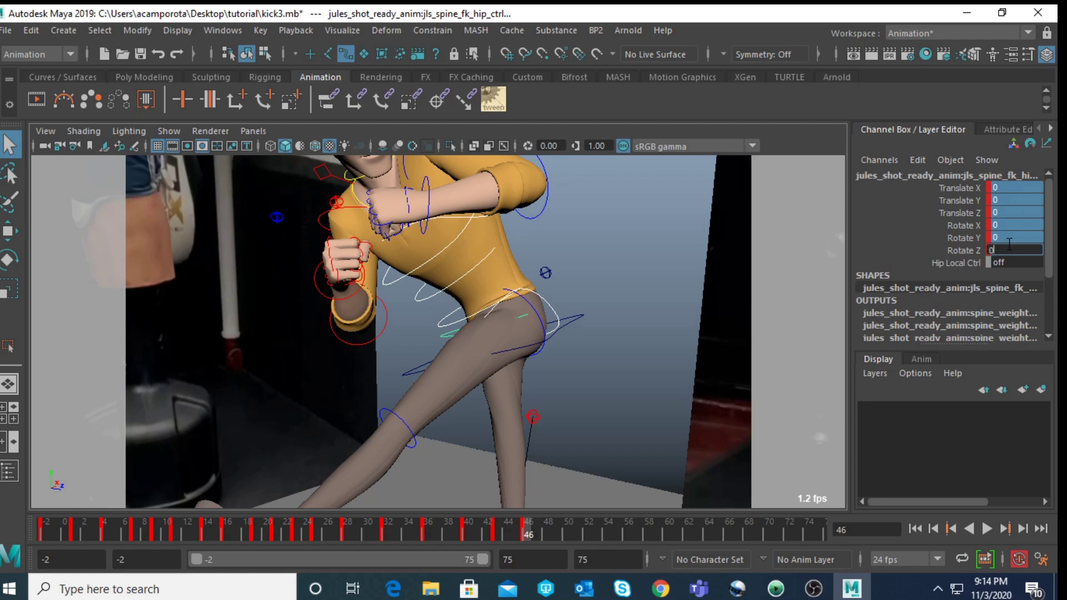
pyautogui.press('Return')
pyautogui.keyDown('alt'); pyautogui.moveTo(682, 248); pyautogui.dragTo(626, 250, button='right'); pyautogui.keyUp('alt')
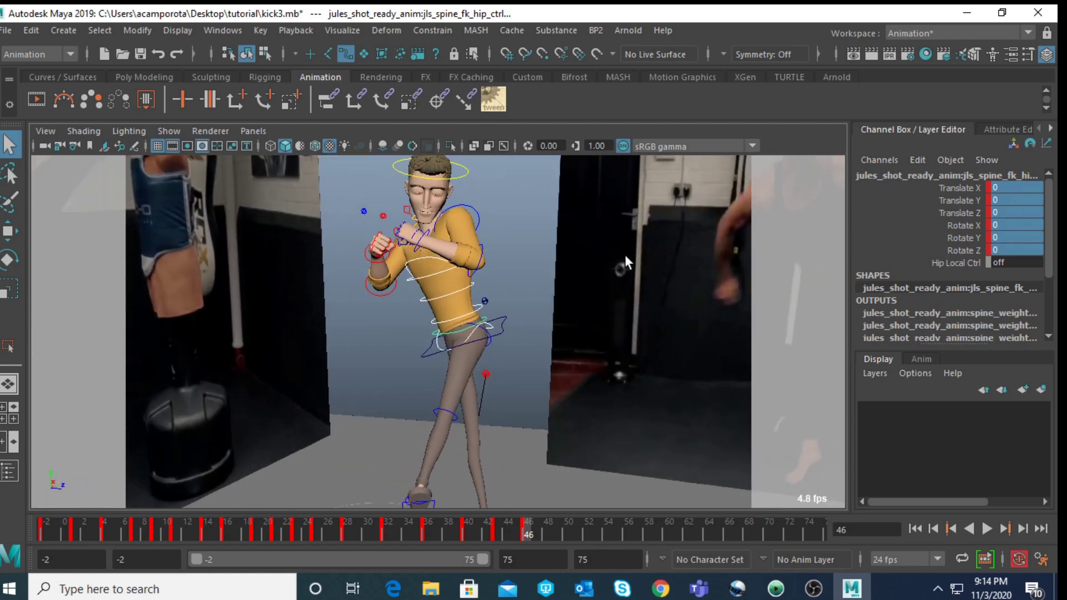
# - Rotate the COG control to about X 4.8, Y 616.1, Z 31.5 and move it to about Translate Y 11.7, Z 63.1
pyautogui.click(499, 331)
pyautogui.press('space')
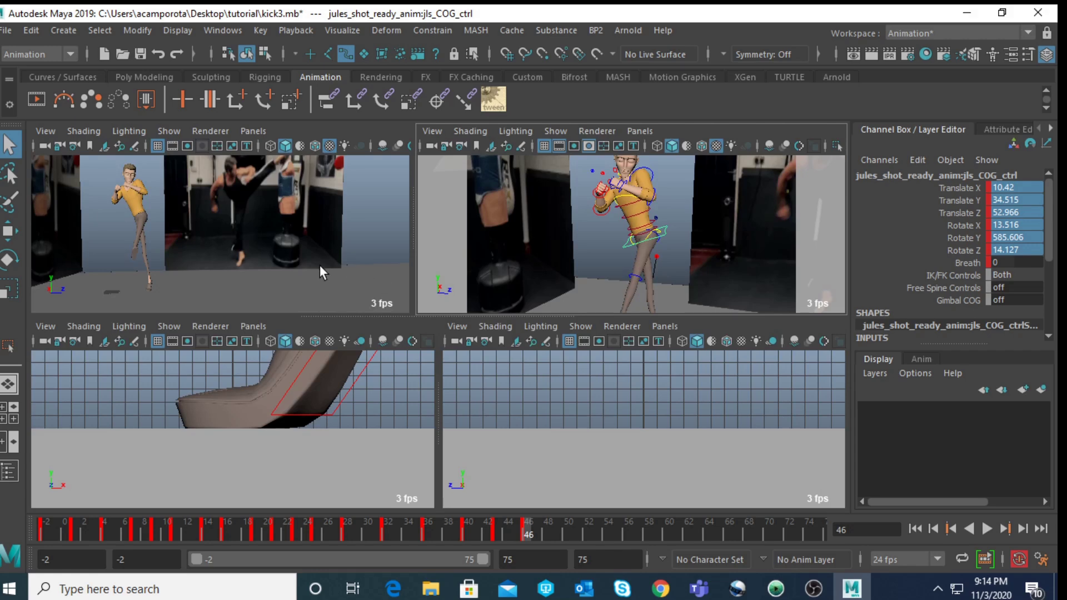
pyautogui.press('space')
pyautogui.press('e')
pyautogui.moveTo(280, 299); pyautogui.dragTo(333, 266)
pyautogui.press('w')
pyautogui.press('space')
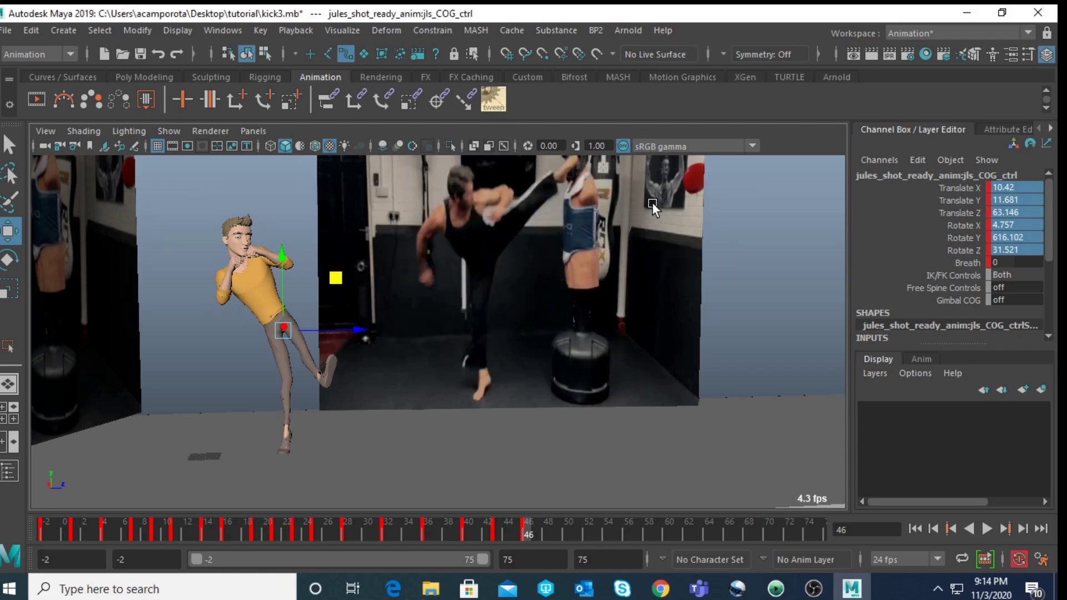
# - Display the rig in wireframe and move the right knee pole vector control to about Translate X 18.8, Y 11.2, Z 42.8
pyautogui.press('space')
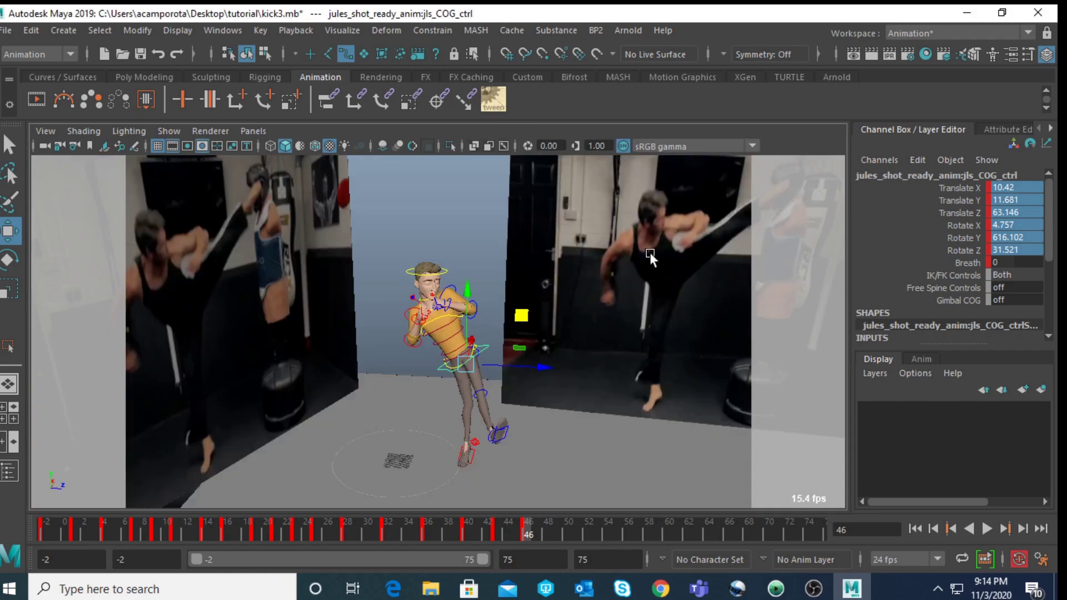
pyautogui.keyDown('alt'); pyautogui.moveTo(683, 158); pyautogui.dragTo(507, 207); pyautogui.keyUp('alt')
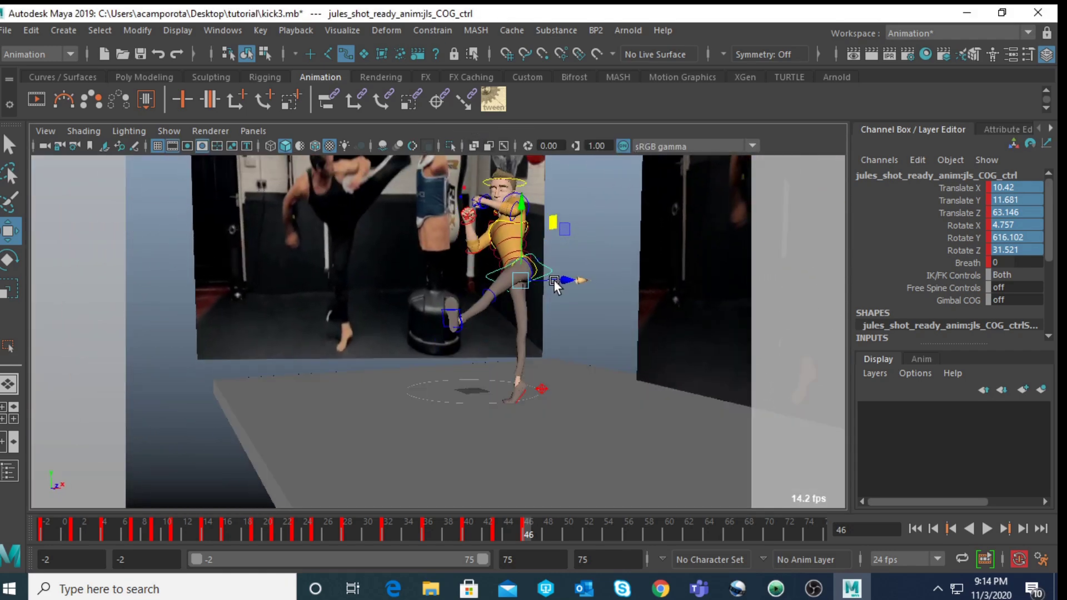
pyautogui.scroll(5, 554, 280)
pyautogui.press('4')
pyautogui.scroll(-5, 554, 279)
pyautogui.keyDown('alt'); pyautogui.moveTo(566, 287); pyautogui.dragTo(537, 278); pyautogui.keyUp('alt')
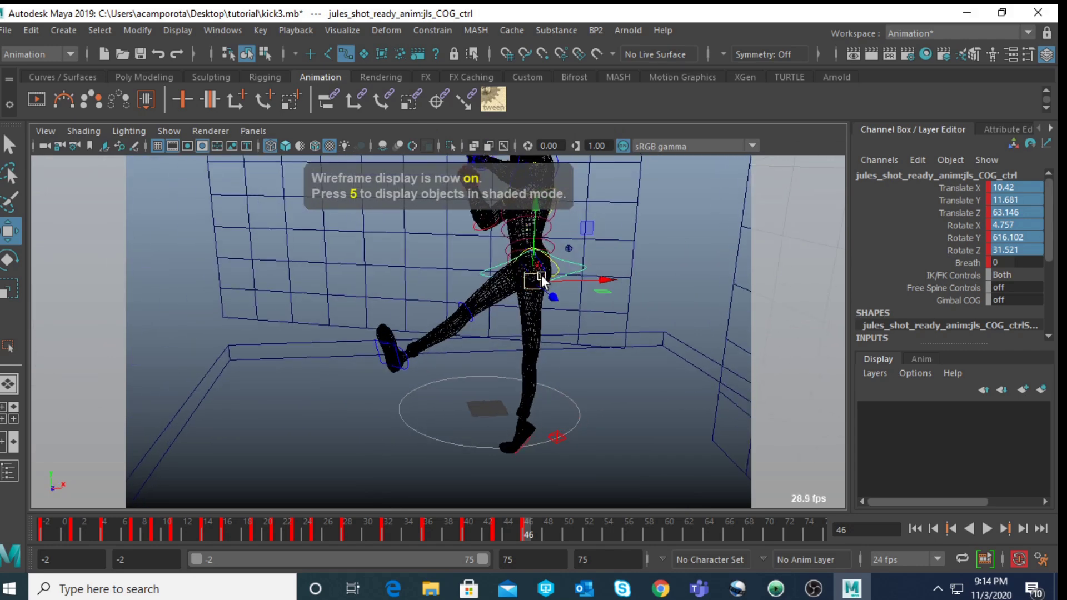
pyautogui.press('q')
pyautogui.click(539, 265)
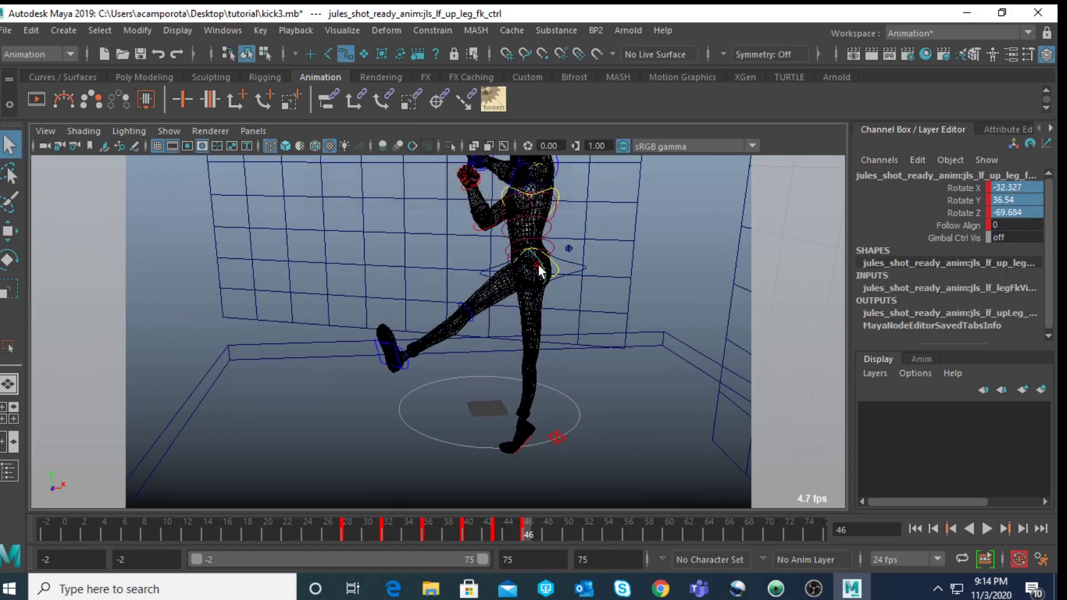
pyautogui.click(538, 270)
pyautogui.press('w')
pyautogui.moveTo(604, 208); pyautogui.dragTo(449, 284, button='middle')
pyautogui.press('space')
pyautogui.press('space')
pyautogui.moveTo(351, 378); pyautogui.dragTo(406, 331, button='middle')
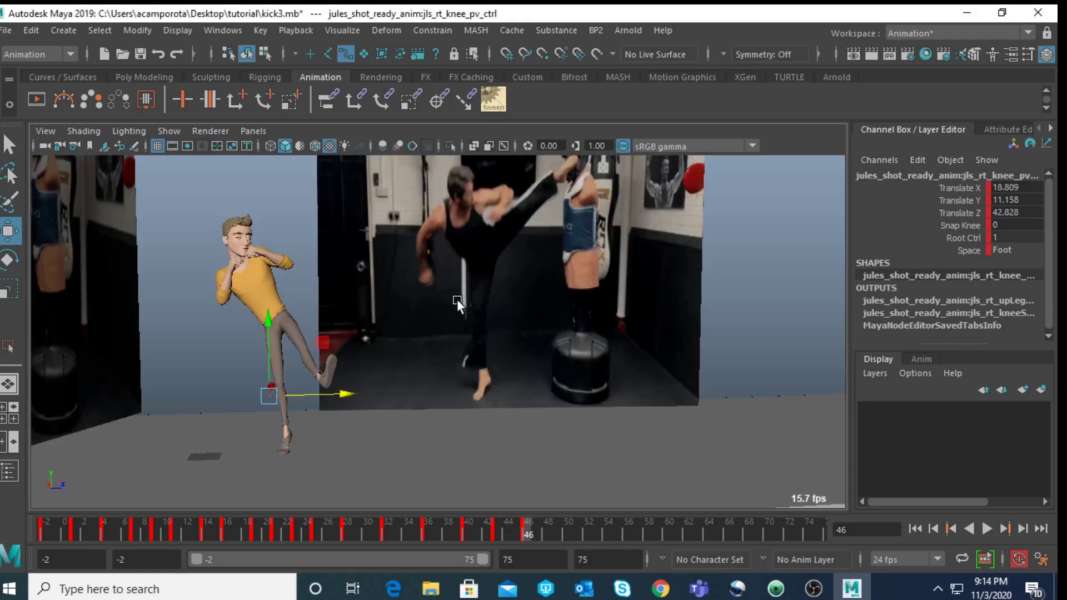
# - Tilt the hips by rotating the spine's IK hip control to about Rotate Z 12.9
pyautogui.press('space')
pyautogui.press('space')
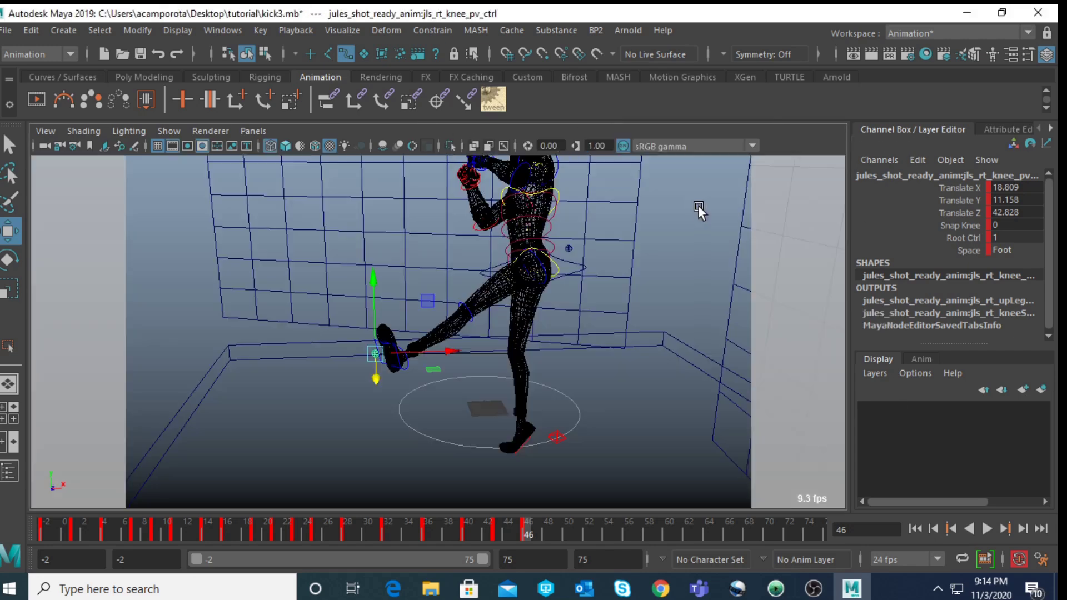
pyautogui.click(559, 265)
pyautogui.press('e')
pyautogui.press('space')
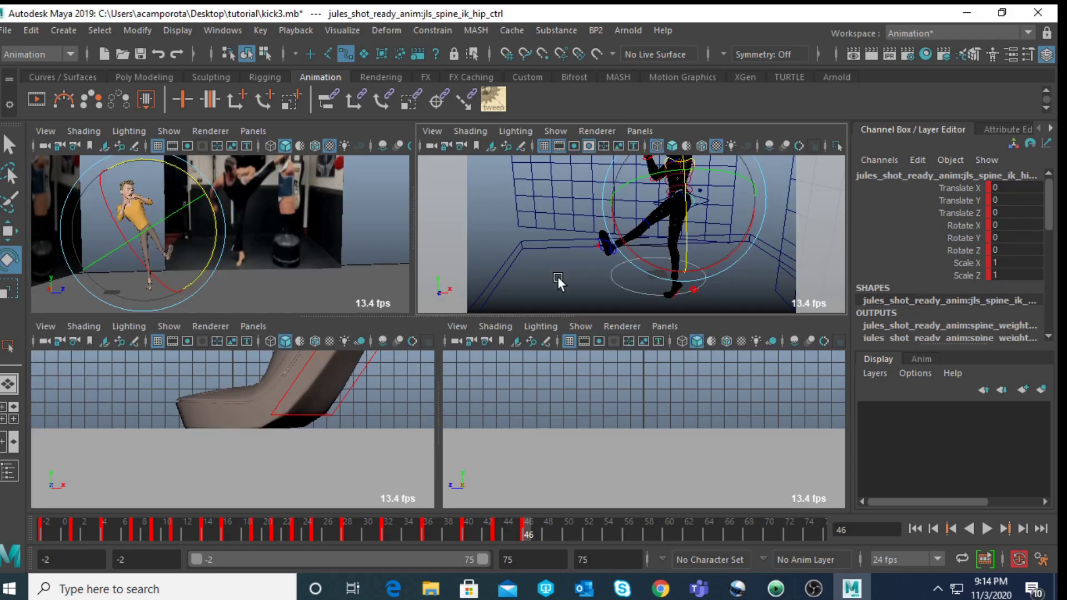
pyautogui.press('space')
pyautogui.moveTo(258, 299); pyautogui.dragTo(296, 371)
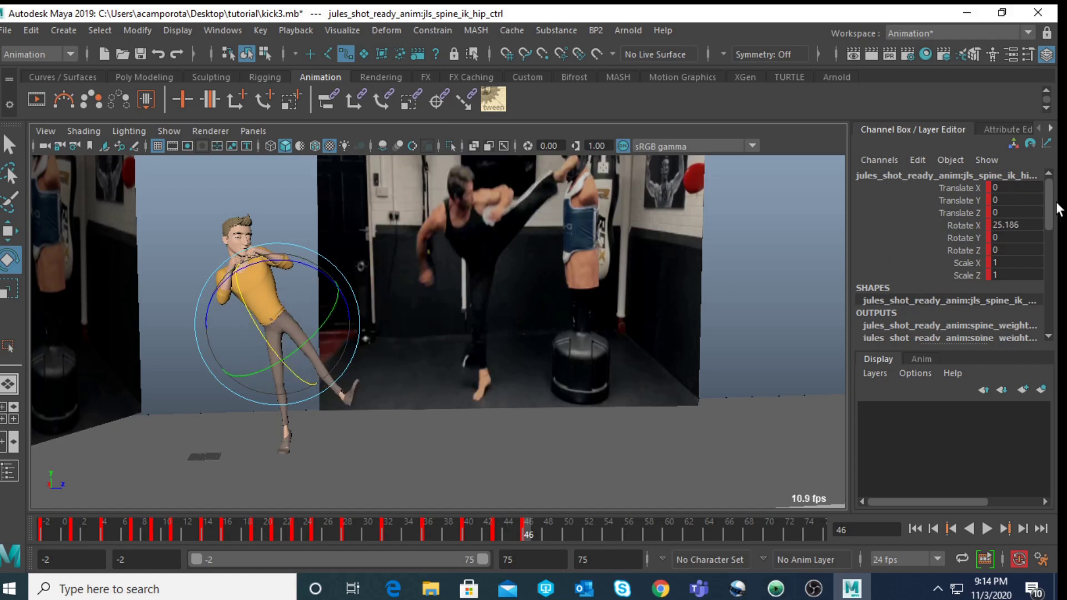
pyautogui.hotkey('ctrl', 'z')
pyautogui.moveTo(347, 304); pyautogui.dragTo(365, 279)
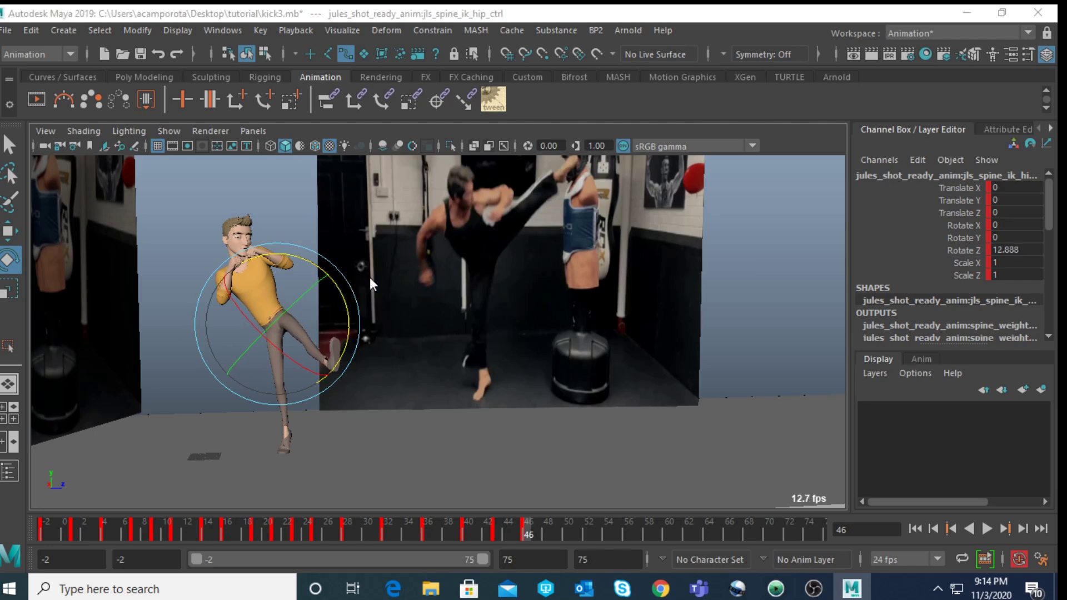
# - Raise the kicking leg by rotating the left upper leg FK control to about X 27.1, Y -75.6, Z 12.5
pyautogui.press('space')
pyautogui.click(778, 223)
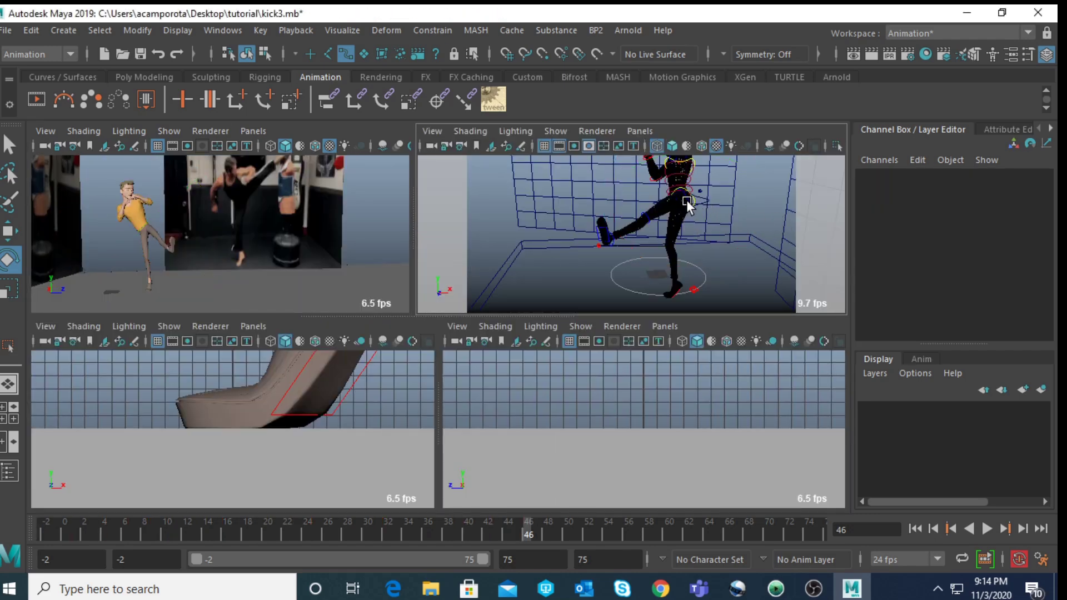
pyautogui.click(691, 207)
pyautogui.moveTo(730, 189); pyautogui.dragTo(576, 178)
pyautogui.press('space')
pyautogui.moveTo(251, 282); pyautogui.dragTo(305, 246)
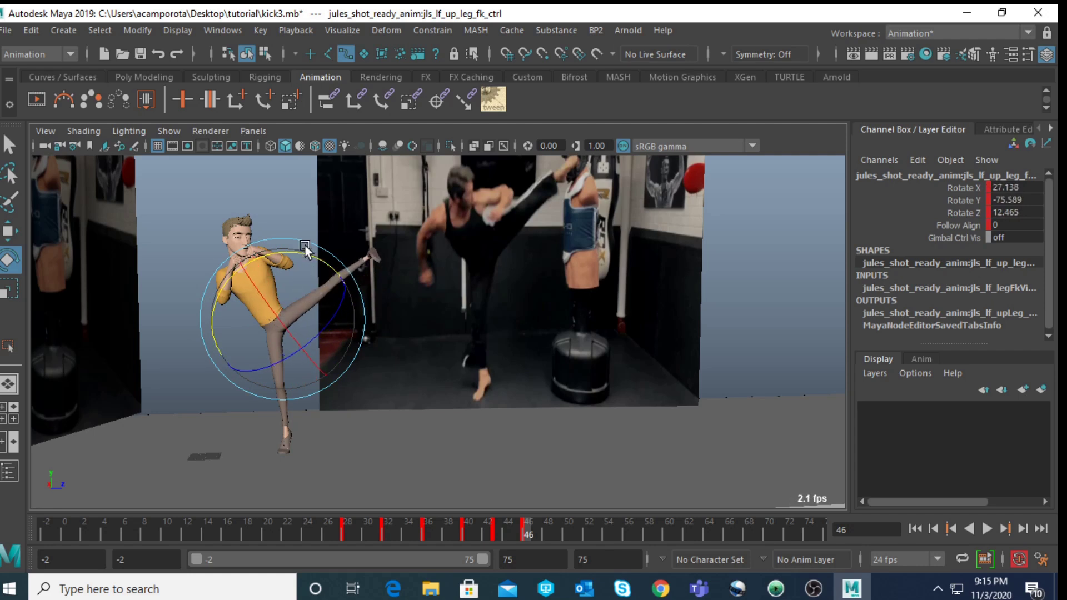
# - Lean the torso back by rotating the lower spine FK control to about Rotate Z 13.9
pyautogui.press('space')
pyautogui.press('space')
pyautogui.keyDown('alt'); pyautogui.moveTo(419, 264); pyautogui.dragTo(542, 252, button='right'); pyautogui.keyUp('alt')
pyautogui.keyDown('alt'); pyautogui.moveTo(541, 252); pyautogui.dragTo(648, 226); pyautogui.keyUp('alt')
pyautogui.click(648, 226)
pyautogui.click(534, 246)
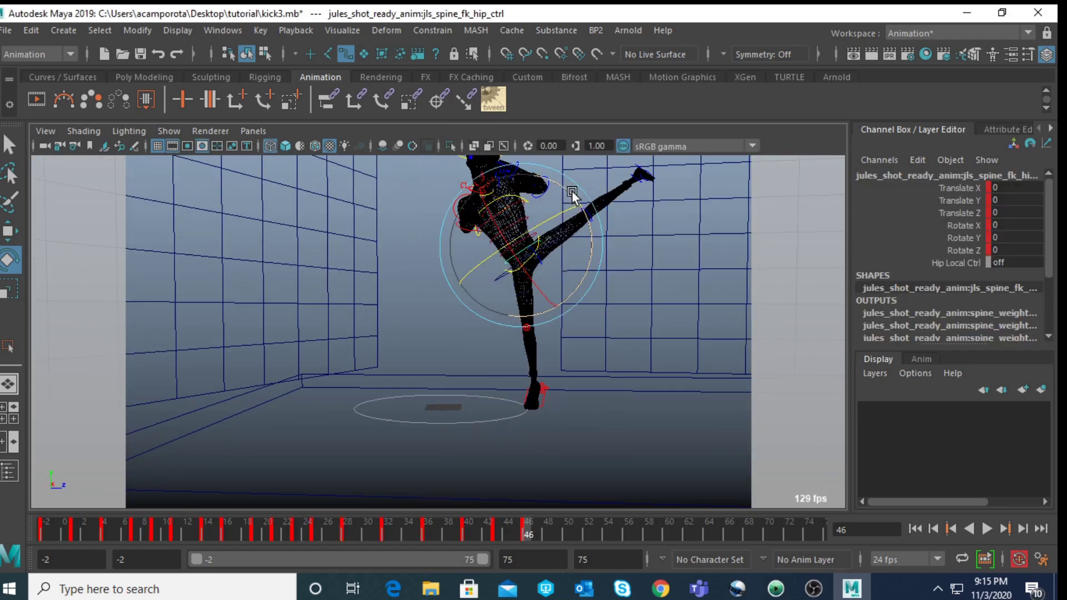
pyautogui.press('q')
pyautogui.click(508, 246)
pyautogui.press('e')
pyautogui.moveTo(578, 222); pyautogui.dragTo(558, 188)
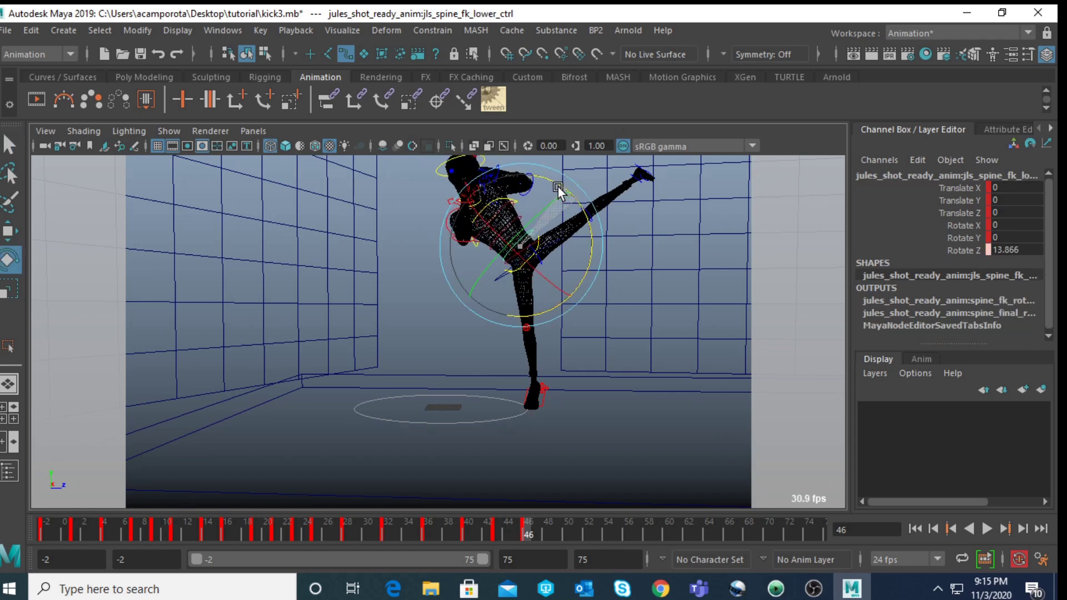
pyautogui.press('space')
pyautogui.press('space')
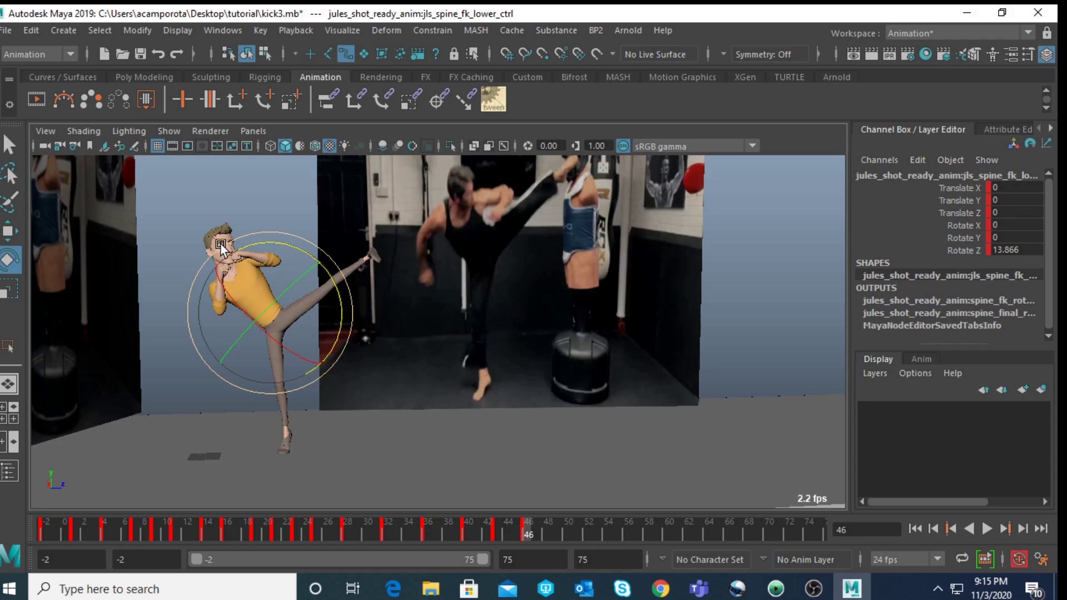
# - Twist the upper body by rotating the spine's FK shoulder control to about X 16.6, Y 6.7, Z -12
pyautogui.press('space')
pyautogui.press('space')
pyautogui.press('q')
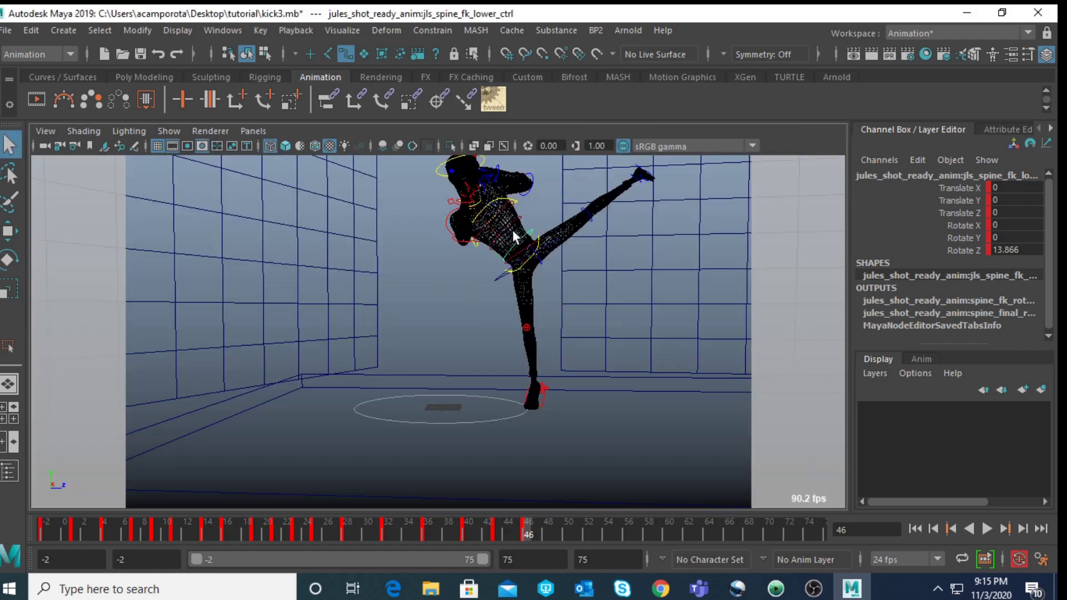
pyautogui.click(509, 207)
pyautogui.click(492, 210)
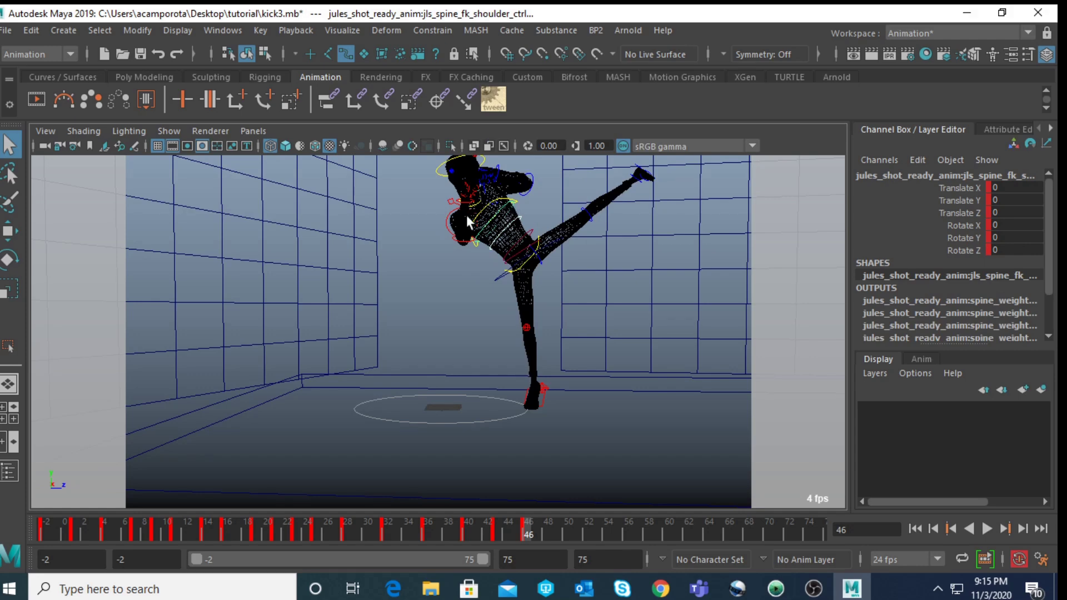
pyautogui.press('e')
pyautogui.press('space')
pyautogui.press('space')
pyautogui.moveTo(322, 247); pyautogui.dragTo(318, 276)
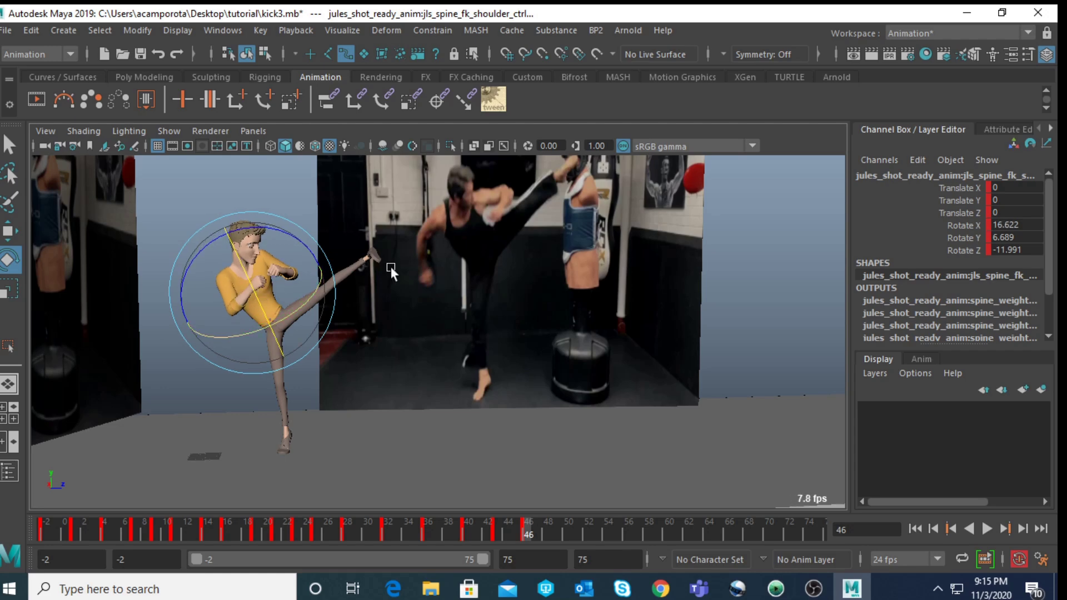
# - Angle the kicking foot by rotating the left ankle FK control to about X -10.7, Y -25.5, Z 32
pyautogui.press('space')
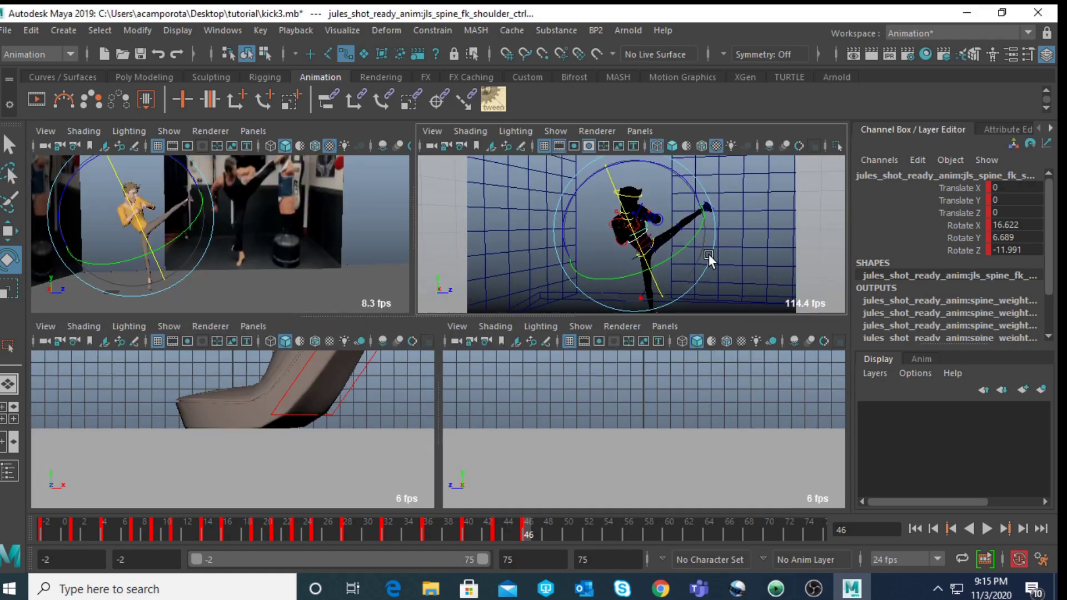
pyautogui.click(706, 206)
pyautogui.press('f')
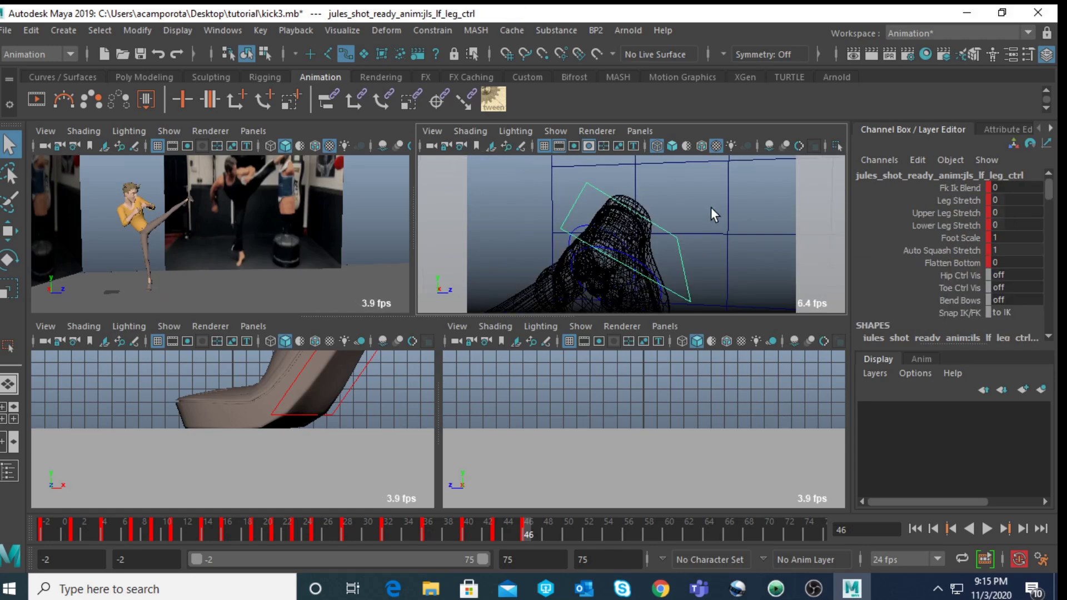
pyautogui.click(709, 213)
pyautogui.click(610, 244)
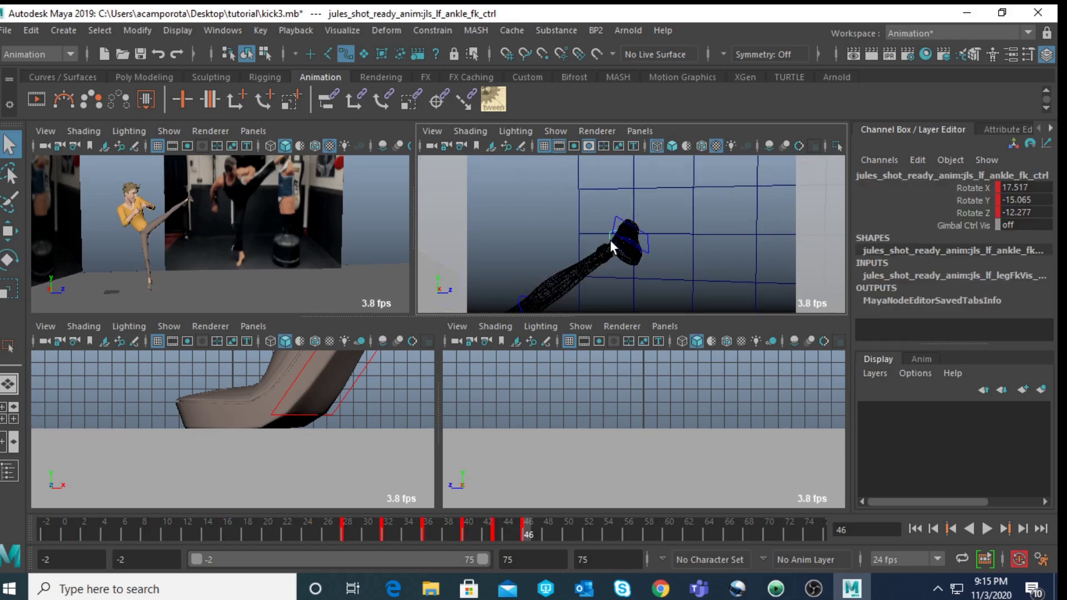
pyautogui.press('e')
pyautogui.press('space')
pyautogui.moveTo(393, 310); pyautogui.dragTo(428, 239)
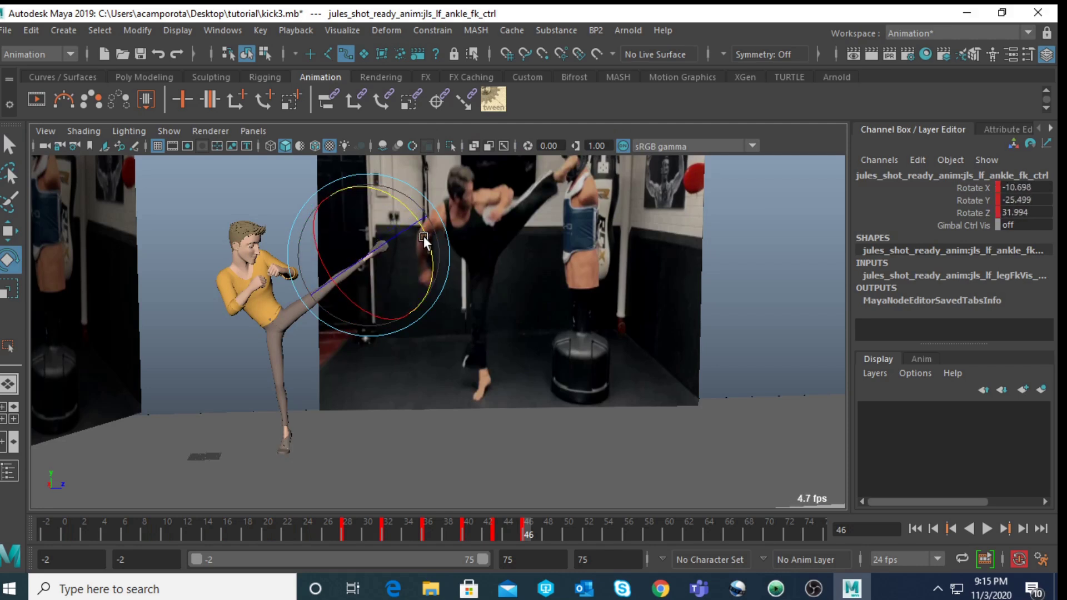
pyautogui.press('q')
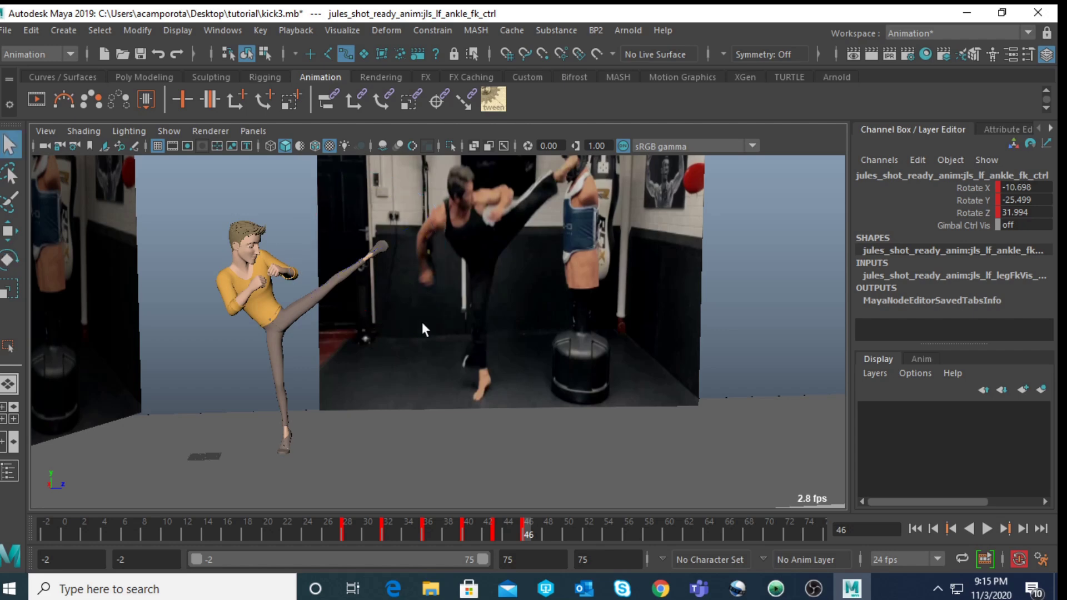
# - Shift the body toward the target by moving the COG control to about Translate Z 77.3
pyautogui.press('space')
pyautogui.press('space')
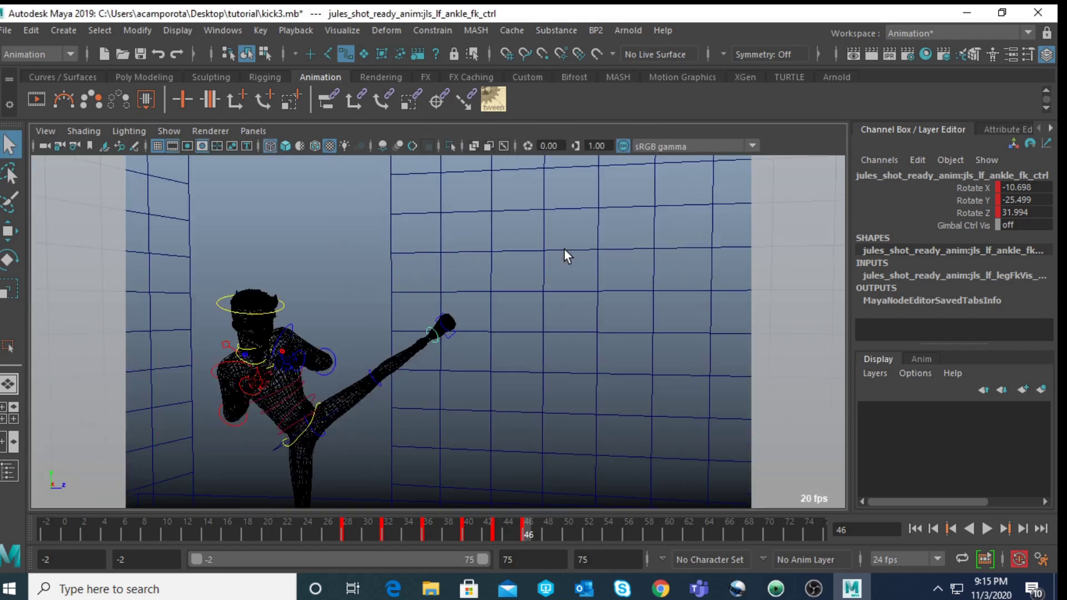
pyautogui.keyDown('alt'); pyautogui.moveTo(429, 290); pyautogui.dragTo(483, 243); pyautogui.keyUp('alt')
pyautogui.scroll(3, 483, 275)
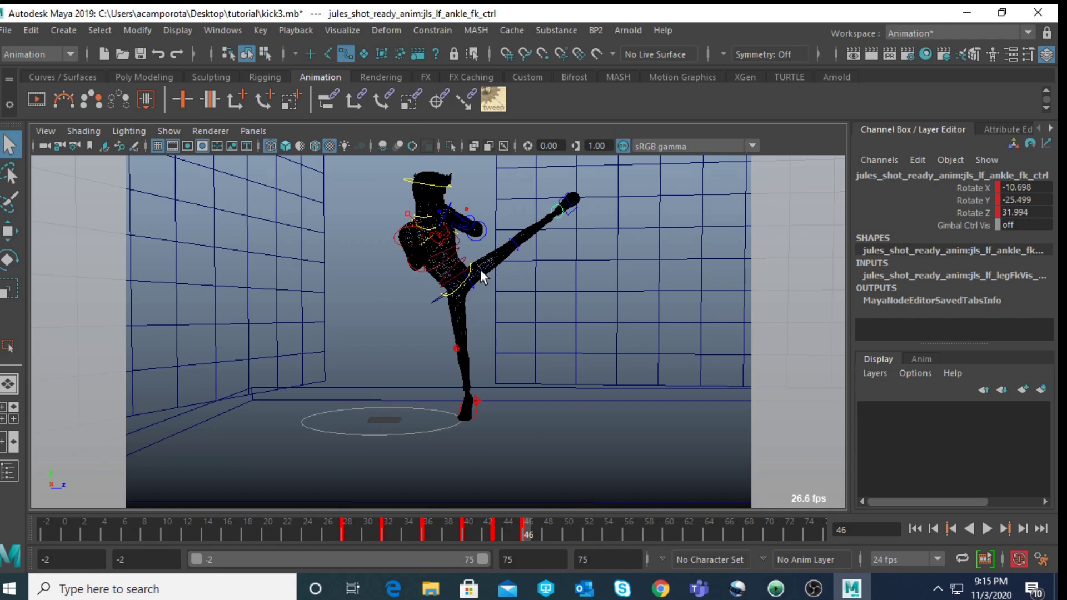
pyautogui.click(480, 269)
pyautogui.press('w')
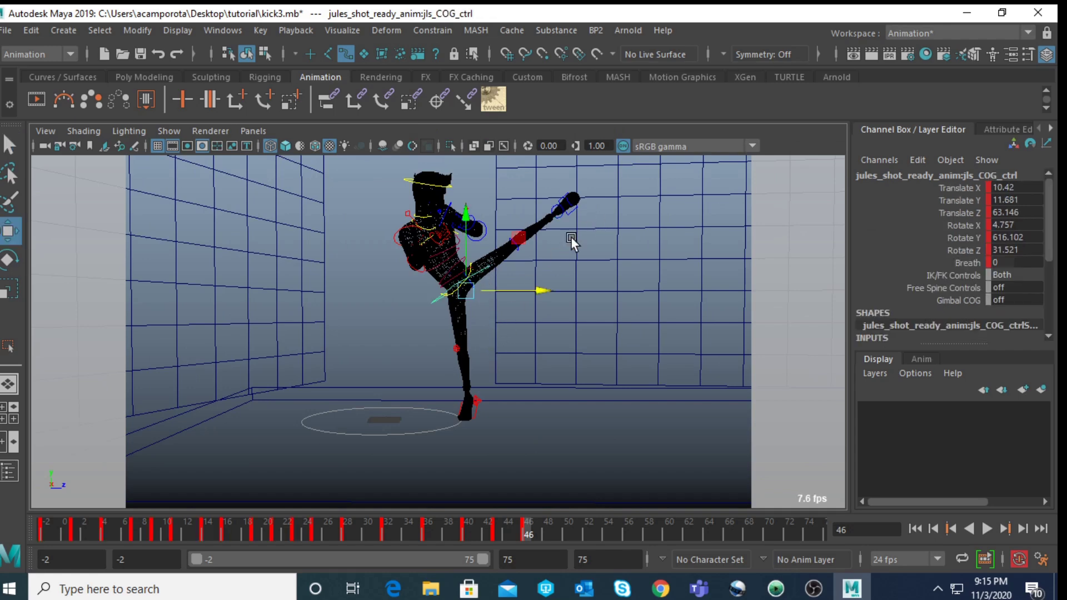
pyautogui.press('space')
pyautogui.press('space')
pyautogui.moveTo(363, 328); pyautogui.dragTo(380, 335)
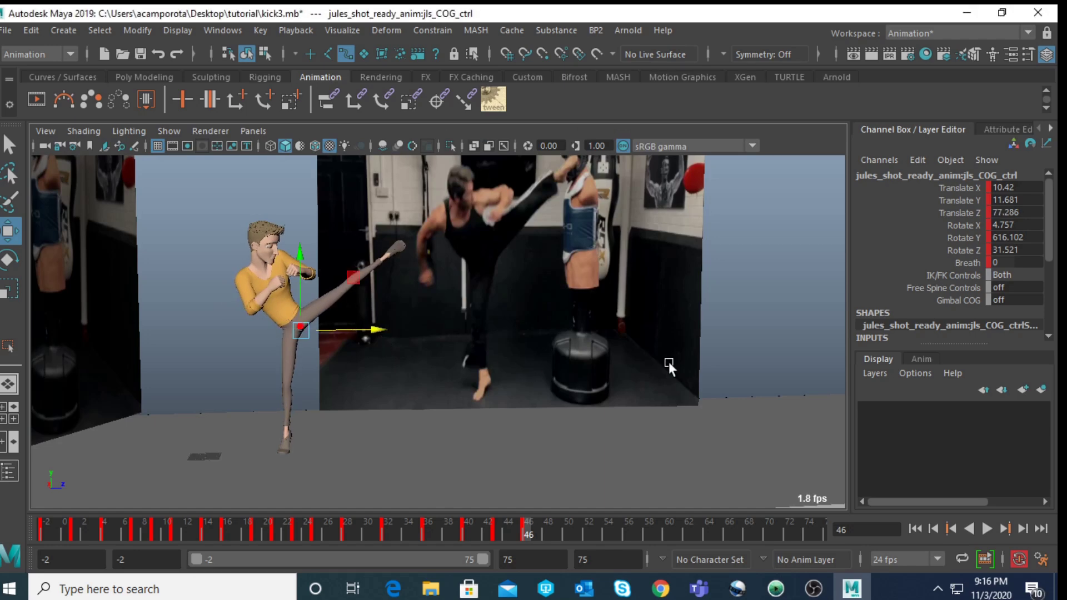
# - Turn the supporting foot by rotating the right foot IK control to about Rotate Y 596.6
pyautogui.press('space')
pyautogui.click(654, 270)
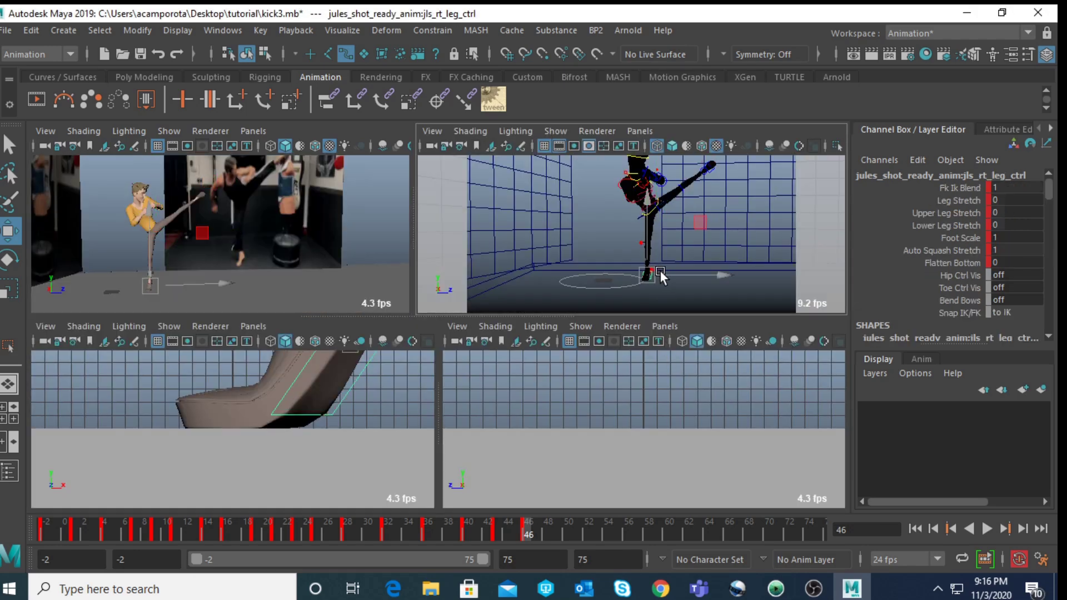
pyautogui.press('f')
pyautogui.click(681, 278)
pyautogui.click(692, 212)
pyautogui.press('space')
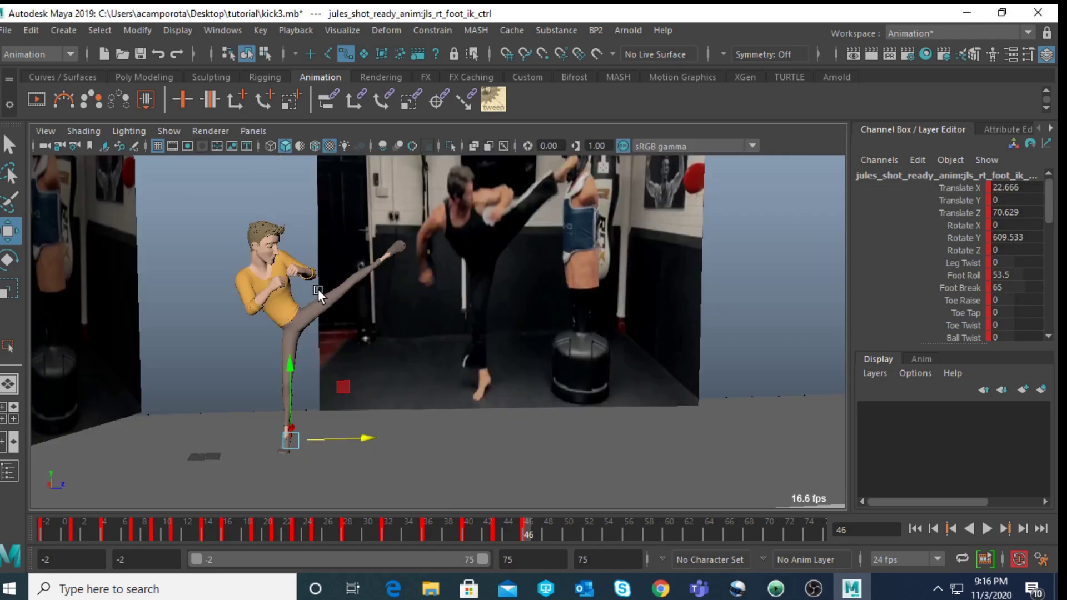
pyautogui.press('e')
pyautogui.moveTo(342, 451); pyautogui.dragTo(328, 452)
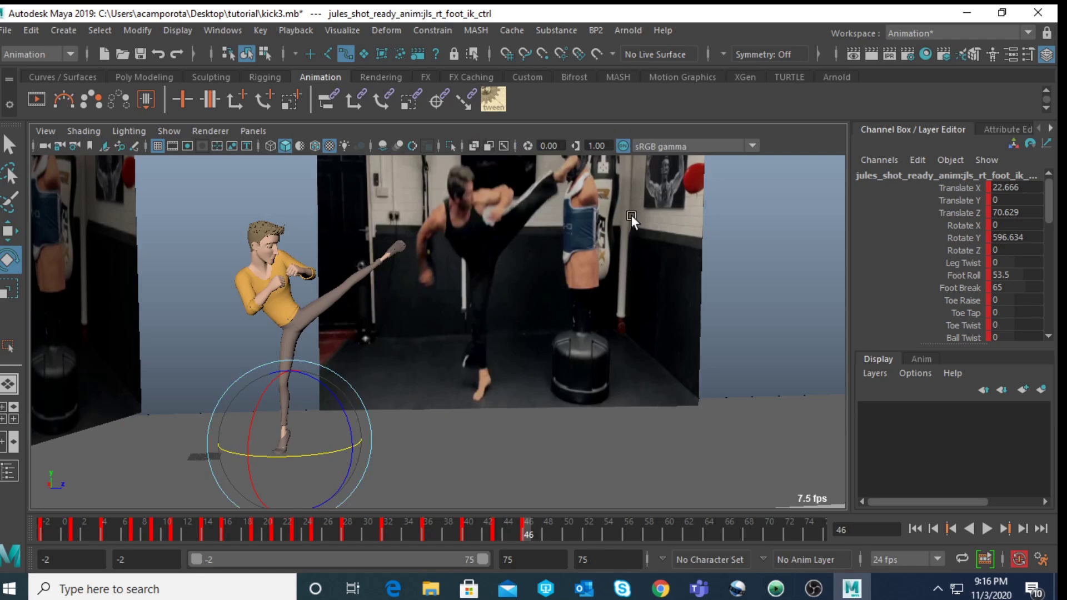
# - Raise the body slightly by moving the COG control to about Translate Y 14.2
pyautogui.press('space')
pyautogui.scroll(-3, 647, 208)
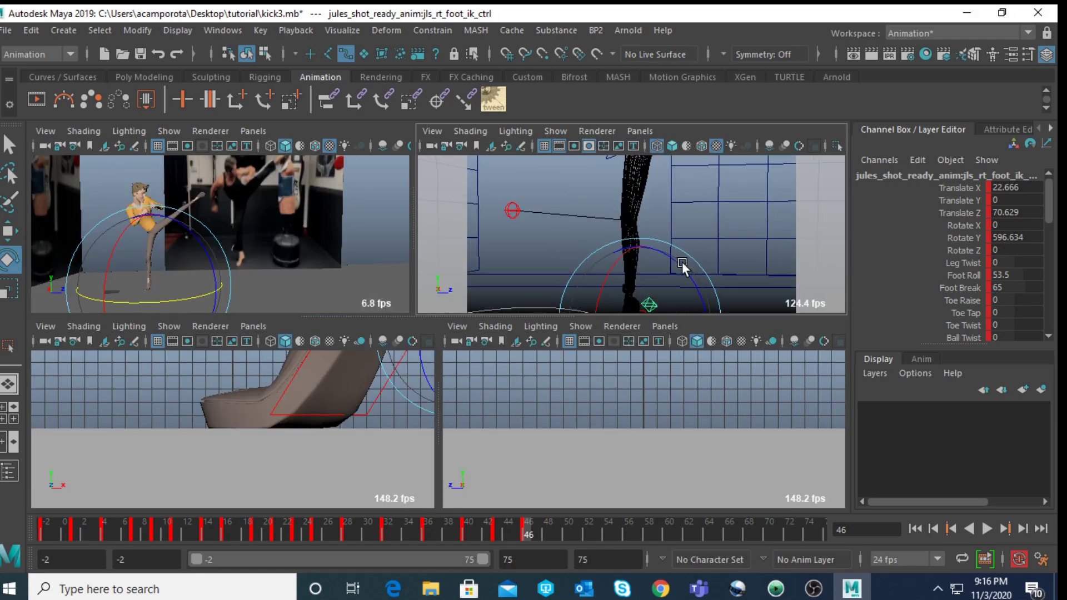
pyautogui.scroll(-5, 681, 262)
pyautogui.press('q')
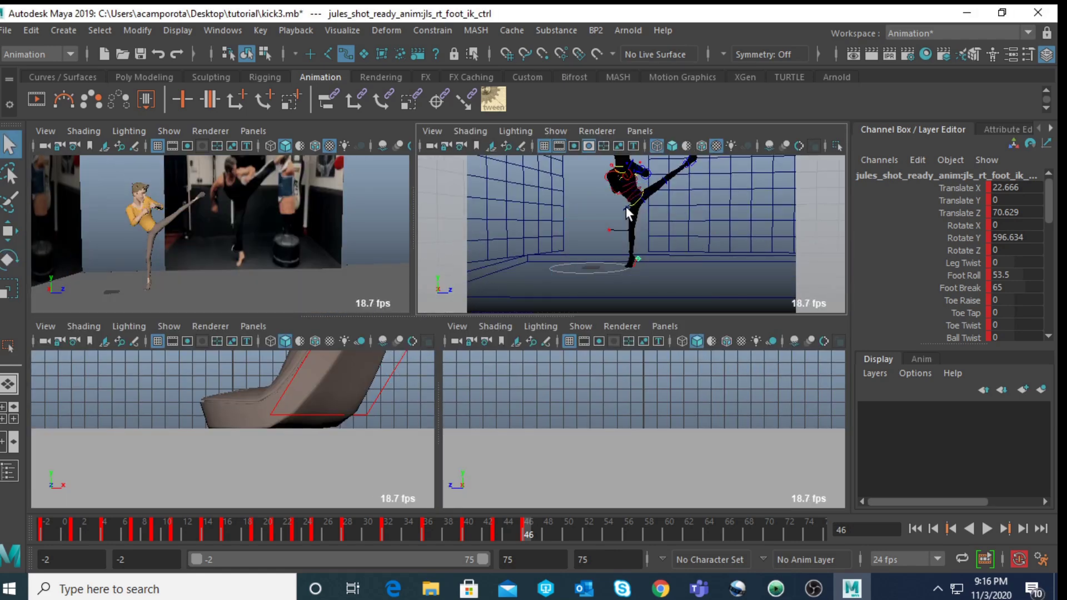
pyautogui.click(628, 214)
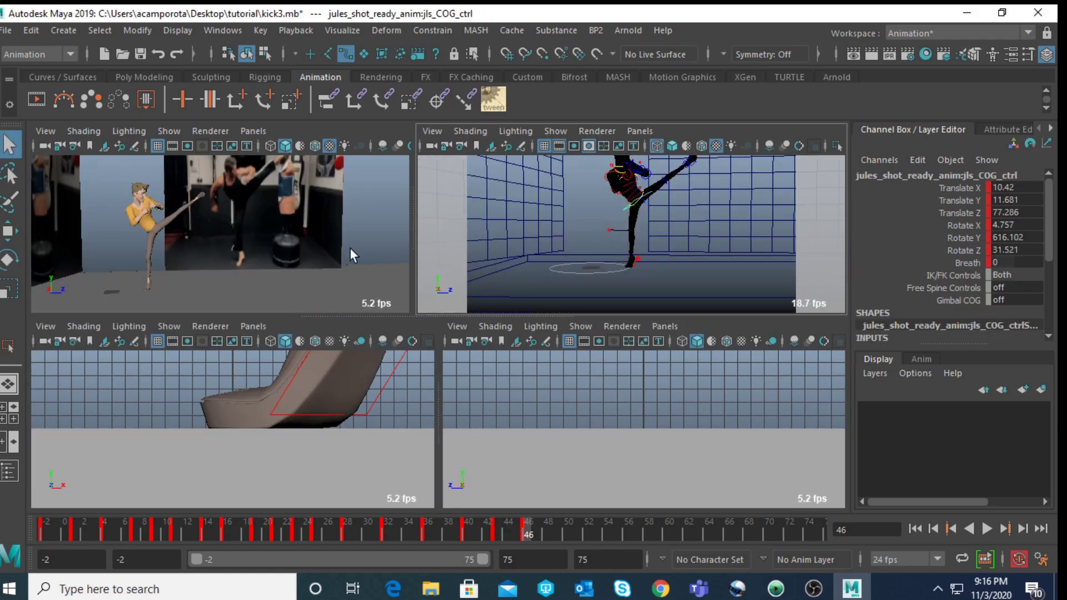
pyautogui.press('w')
pyautogui.press('space')
pyautogui.moveTo(300, 269); pyautogui.dragTo(301, 266)
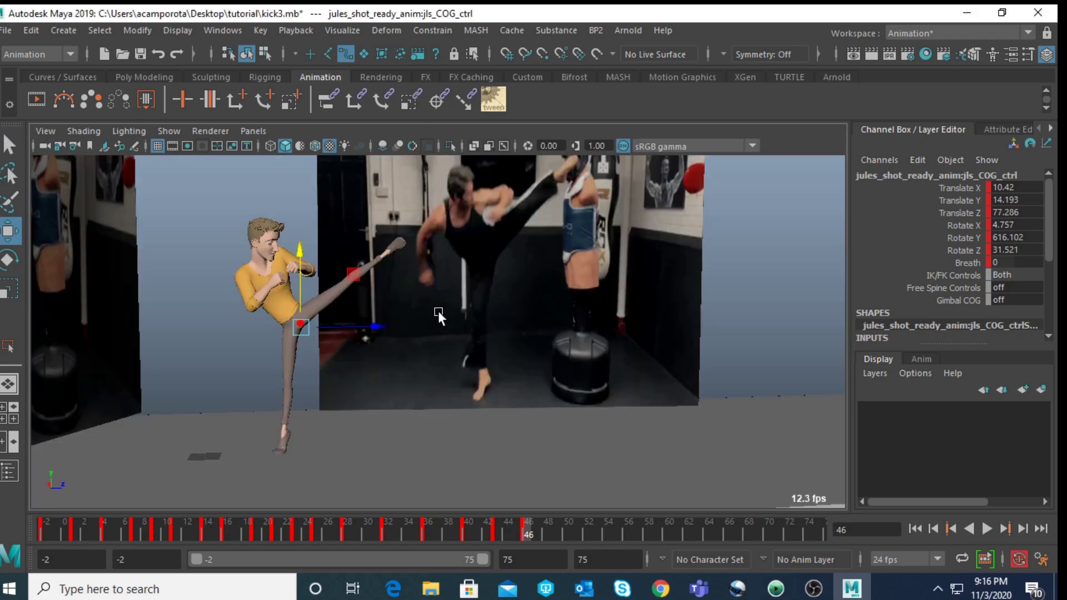
# - Reset the translation and rotation of the left and right clavicle controls to 0
pyautogui.click(526, 277)
pyautogui.press('space')
pyautogui.press('space')
pyautogui.scroll(4, 402, 329)
pyautogui.click(423, 212)
pyautogui.keyDown('alt'); pyautogui.moveTo(422, 212); pyautogui.dragTo(433, 261); pyautogui.keyUp('alt')
pyautogui.press('q')
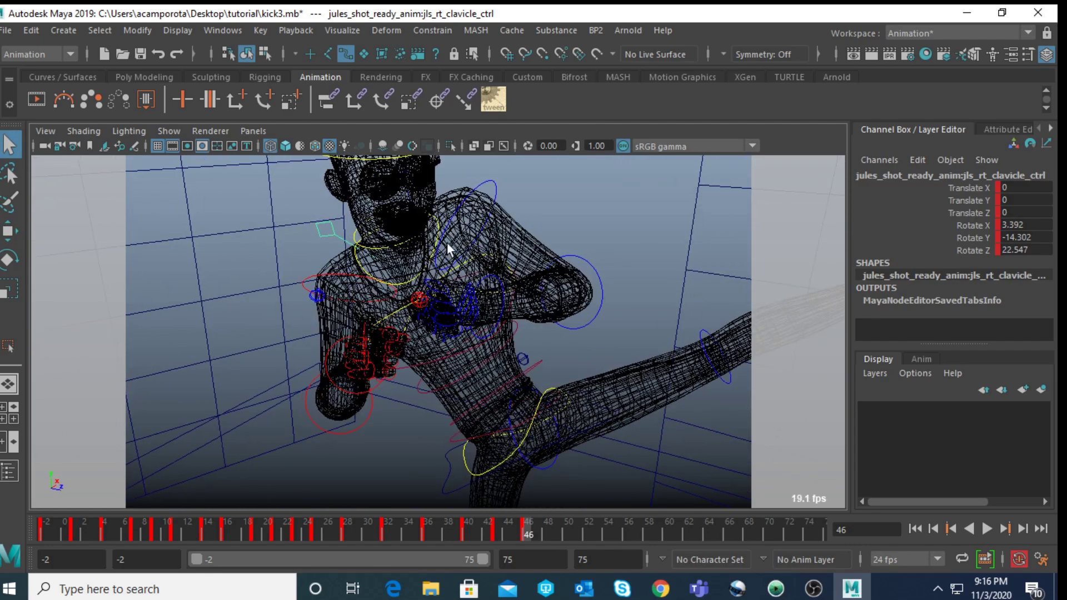
pyautogui.click(418, 188)
pyautogui.moveTo(1025, 187); pyautogui.dragTo(1025, 251)
pyautogui.write('0')
pyautogui.press('Return')
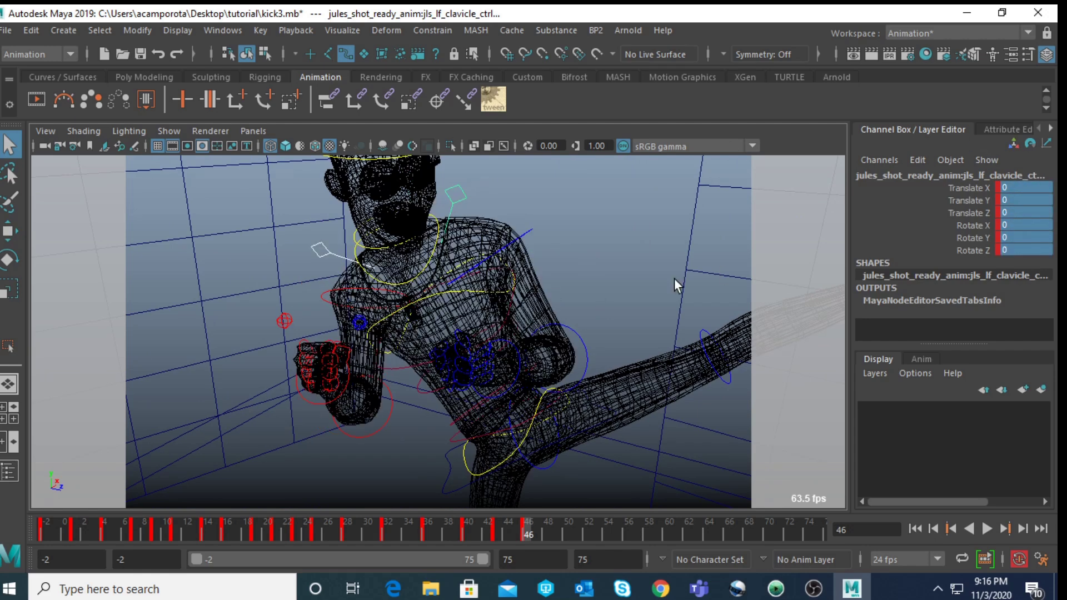
pyautogui.press('space')
pyautogui.press('space')
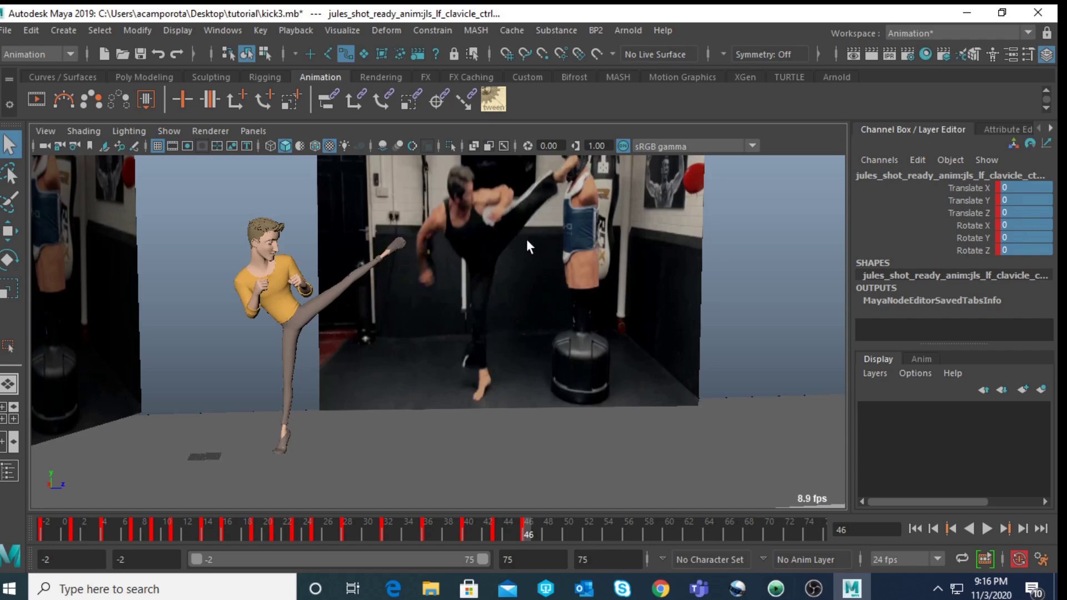
# - Twist the torso by rotating the spine FK controls together, bringing the lower one to about X 3.9, Y -8, Z 12.7
pyautogui.press('space')
pyautogui.press('space')
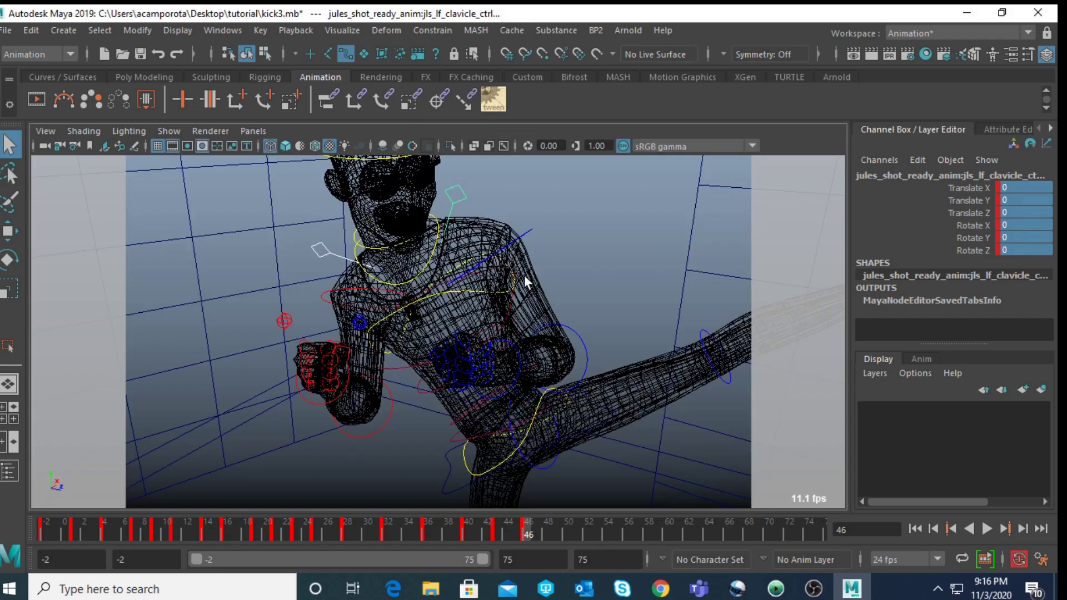
pyautogui.keyDown('alt'); pyautogui.moveTo(527, 282); pyautogui.dragTo(465, 359); pyautogui.keyUp('alt')
pyautogui.click(424, 385)
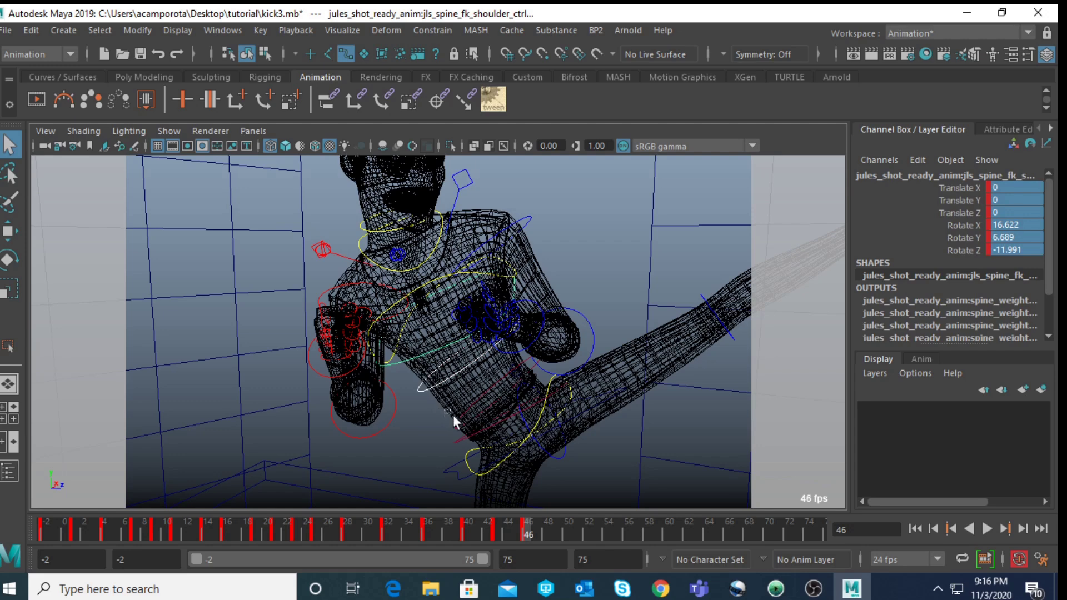
pyautogui.click(453, 422)
pyautogui.press('space')
pyautogui.press('space')
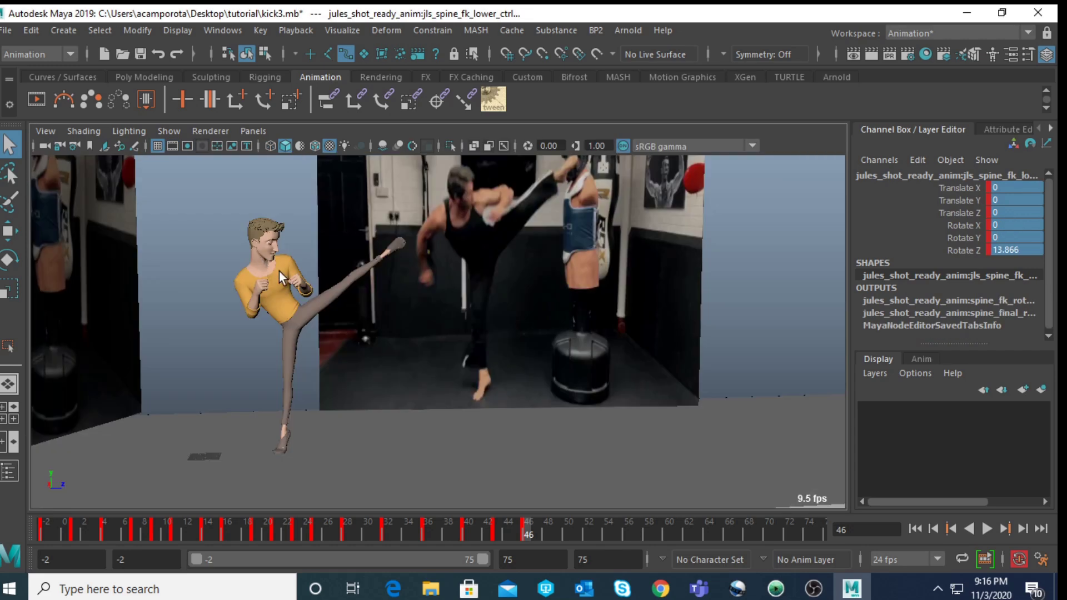
pyautogui.press('e')
pyautogui.moveTo(302, 286); pyautogui.dragTo(301, 262)
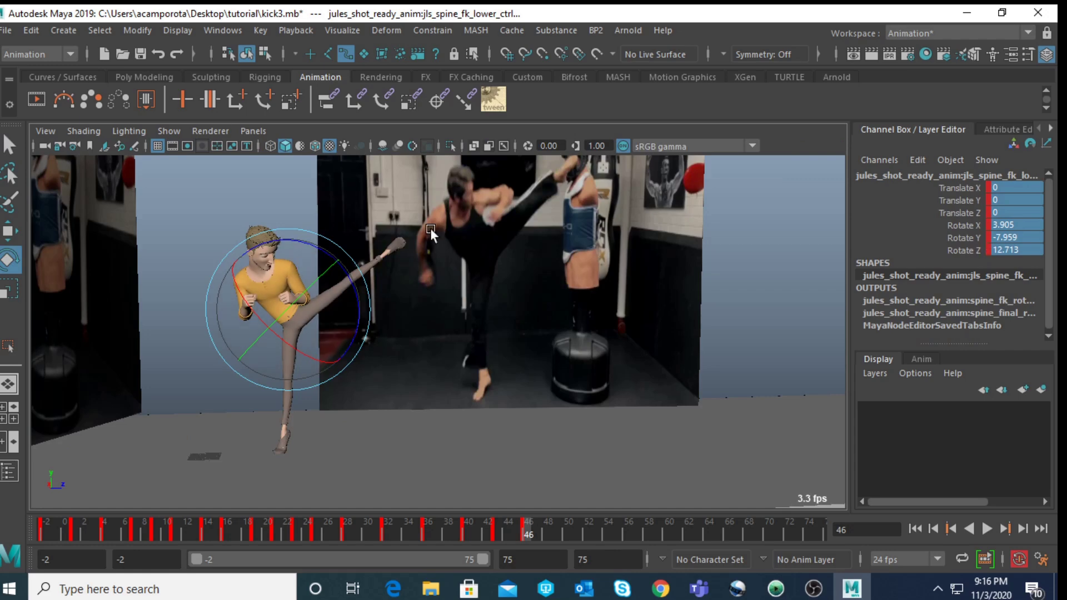
# - Turn the face toward the target by rotating the neck and head controls together, with the head at about X 5.3, Y 21, Z -8.3
pyautogui.press('space')
pyautogui.press('space')
pyautogui.press('q')
pyautogui.click(414, 280)
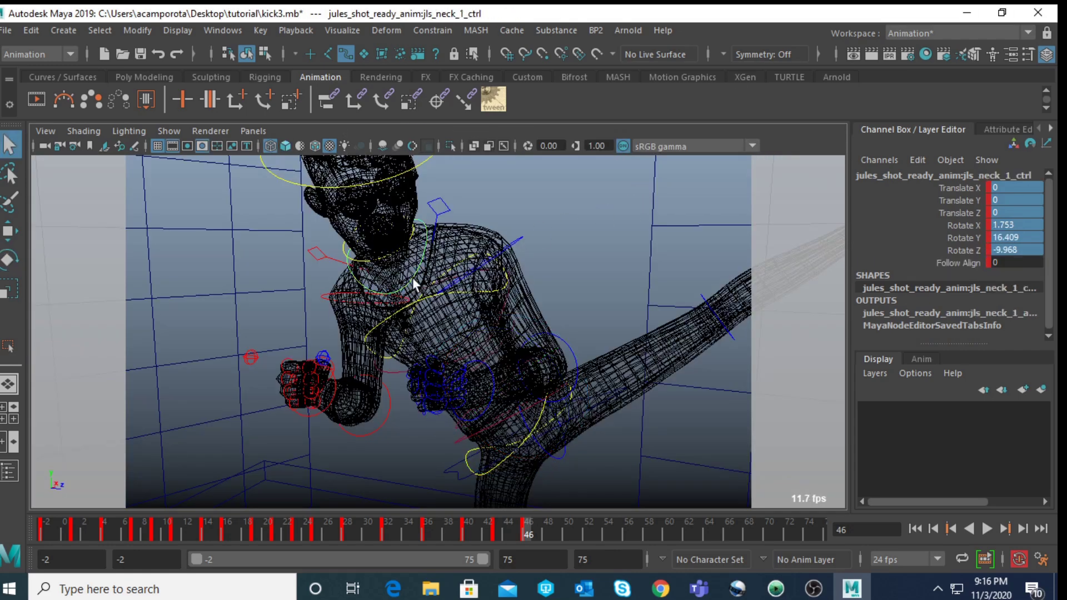
pyautogui.click(289, 173)
pyautogui.press('space')
pyautogui.press('space')
pyautogui.press('e')
pyautogui.moveTo(332, 292); pyautogui.dragTo(288, 282)
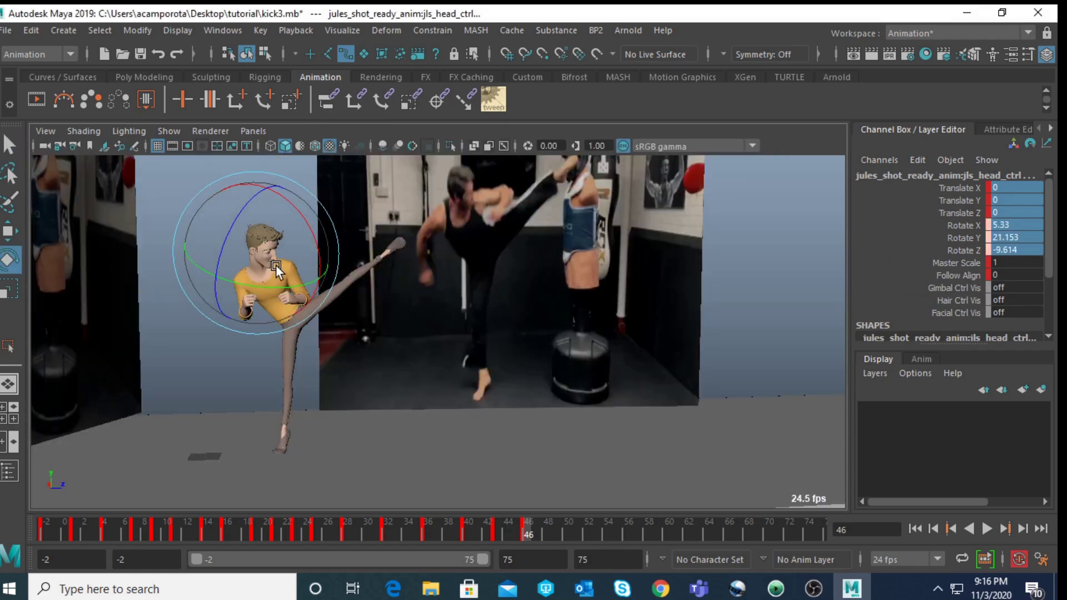
pyautogui.moveTo(231, 232); pyautogui.dragTo(223, 237)
# - Open up the right arm by rotating the right elbow FK control to about X -6.4, Y -34.1, Z -1.6
pyautogui.press('space')
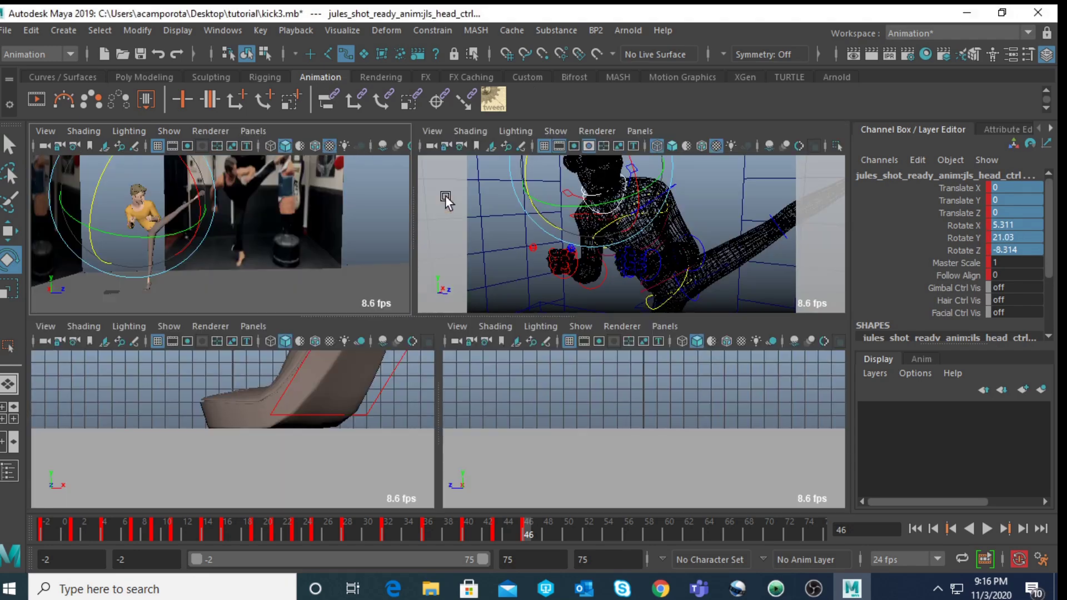
pyautogui.click(605, 284)
pyautogui.click(562, 266)
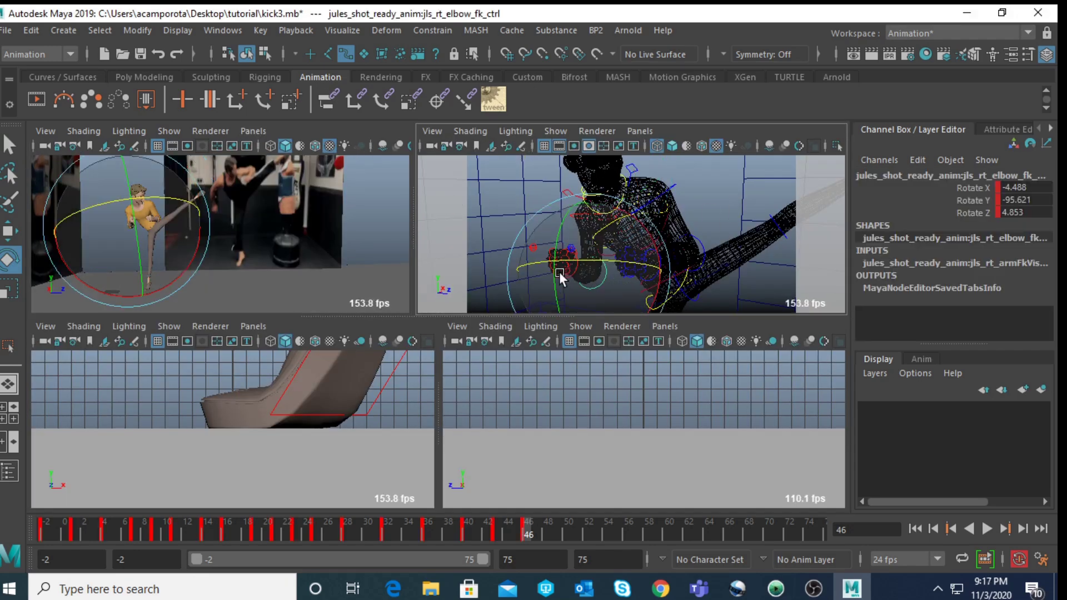
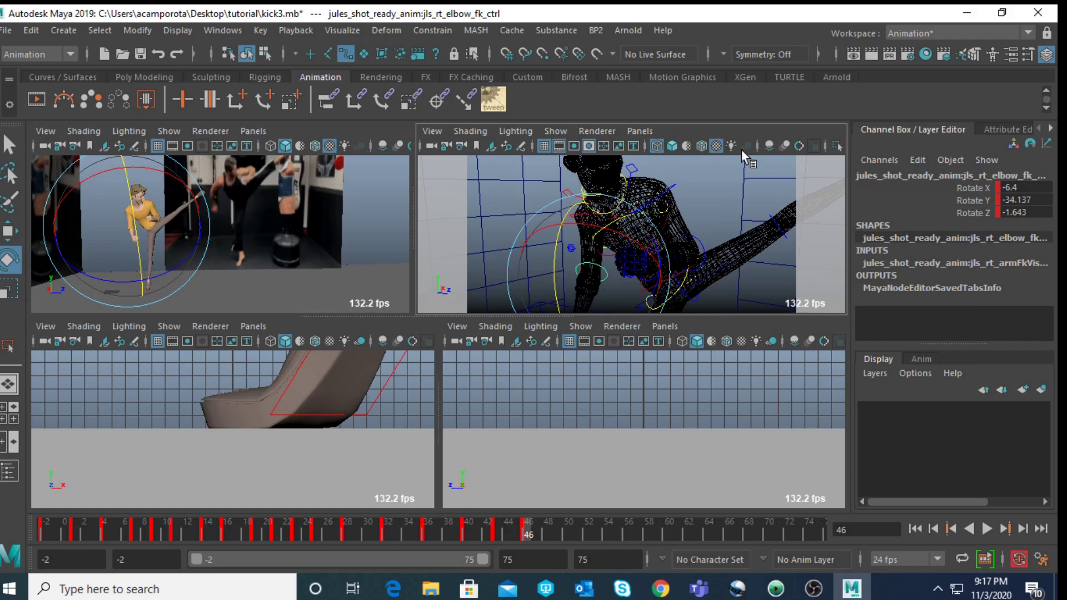
# - Swing the right arm down and away from the torso by rotating the right upper arm FK control
pyautogui.click(571, 216)
pyautogui.click(572, 214)
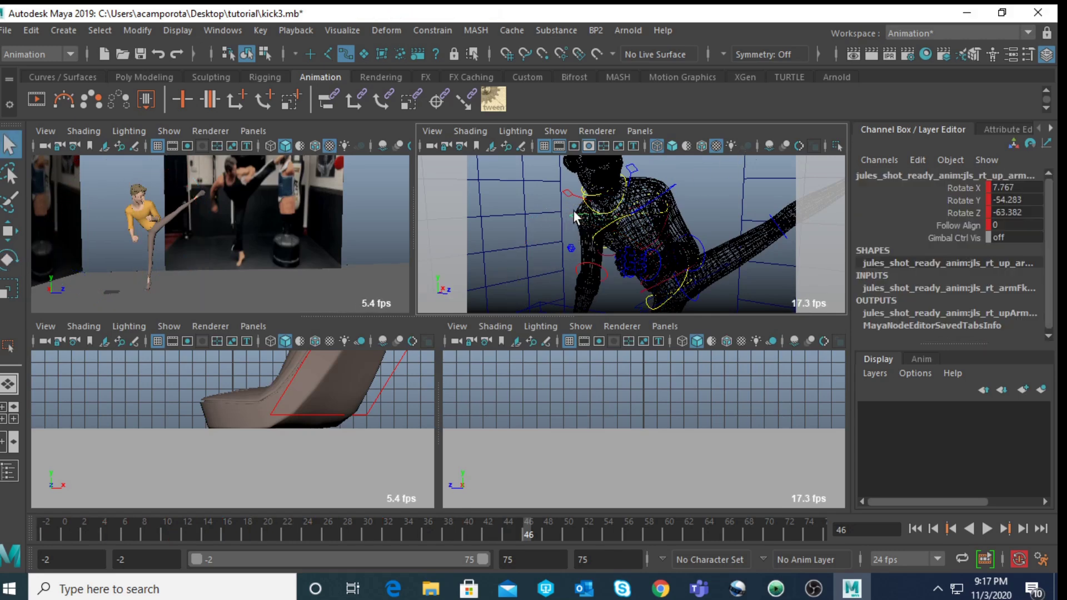
pyautogui.press('space')
pyautogui.moveTo(262, 244); pyautogui.dragTo(236, 326)
# - Raise the left elbow out to the side by rotating the left upper arm FK control to about X -5, Y -10.8, Z -13.2
pyautogui.press('space')
pyautogui.click(723, 188)
pyautogui.click(664, 185)
pyautogui.press('space')
pyautogui.moveTo(264, 233); pyautogui.dragTo(281, 273)
# - Lift the left shoulder by rotating the left clavicle control to about Rotate Z 18.1
pyautogui.press('space')
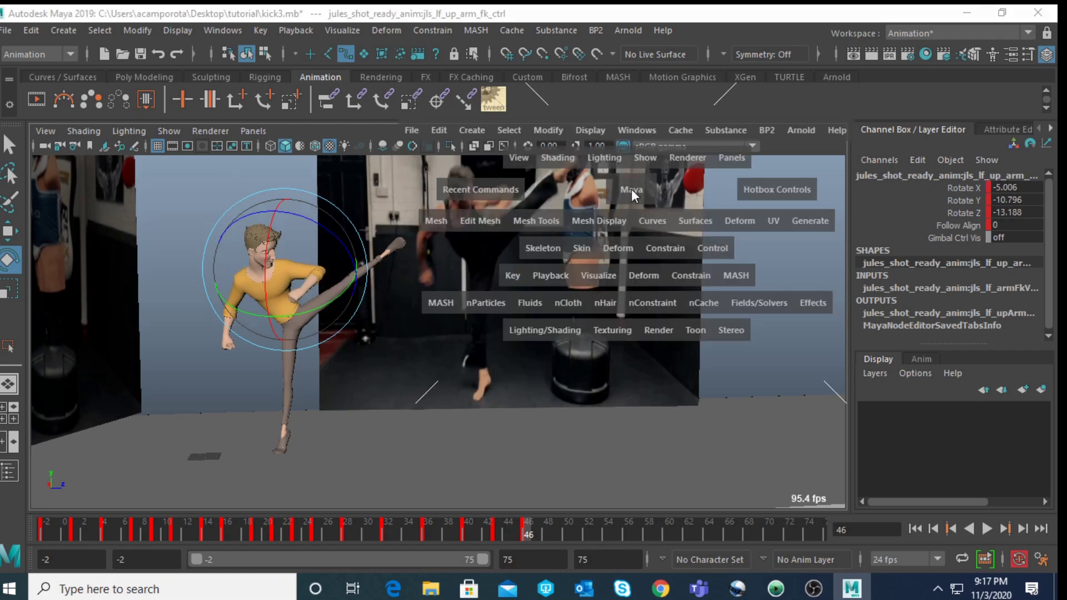
pyautogui.click(755, 167)
pyautogui.click(638, 175)
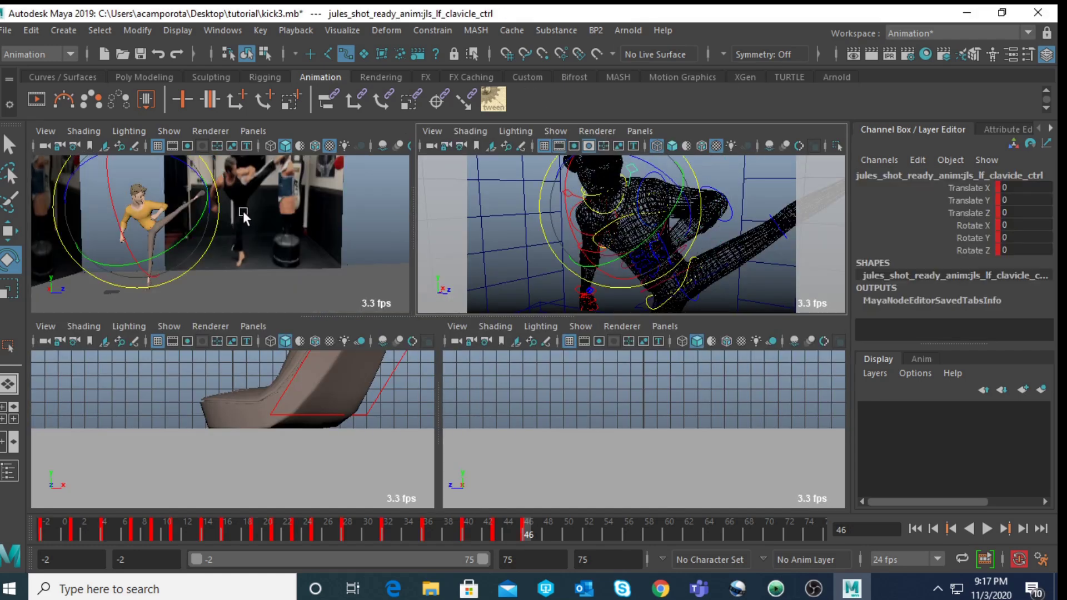
pyautogui.press('space')
pyautogui.moveTo(274, 214); pyautogui.dragTo(268, 210)
# - Adjust the right shoulder by rotating the right clavicle control to about Rotate Z -2.5
pyautogui.press('space')
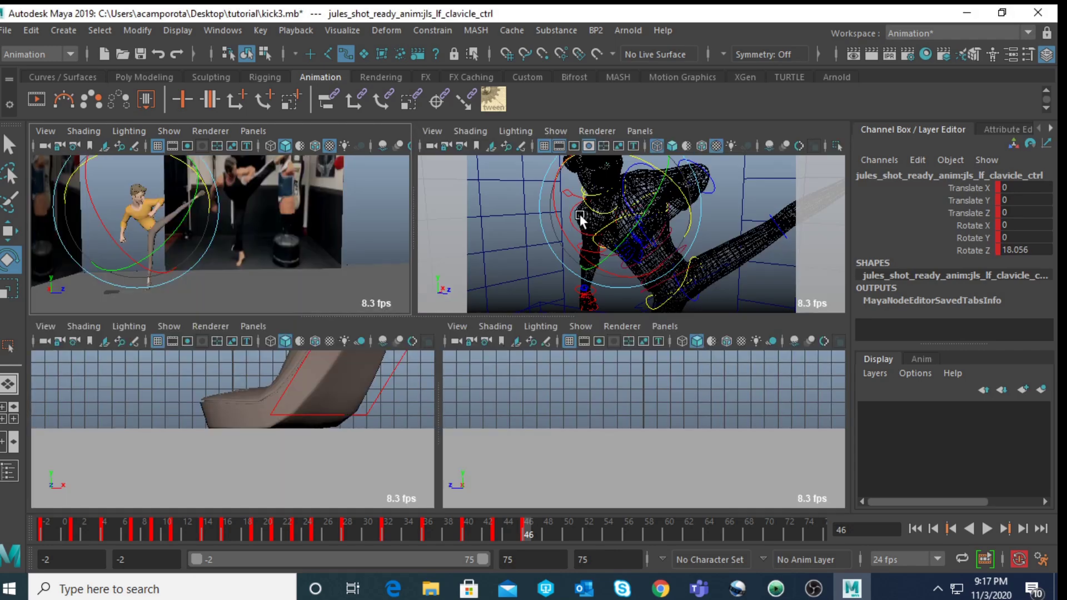
pyautogui.click(733, 192)
pyautogui.click(563, 192)
pyautogui.press('space')
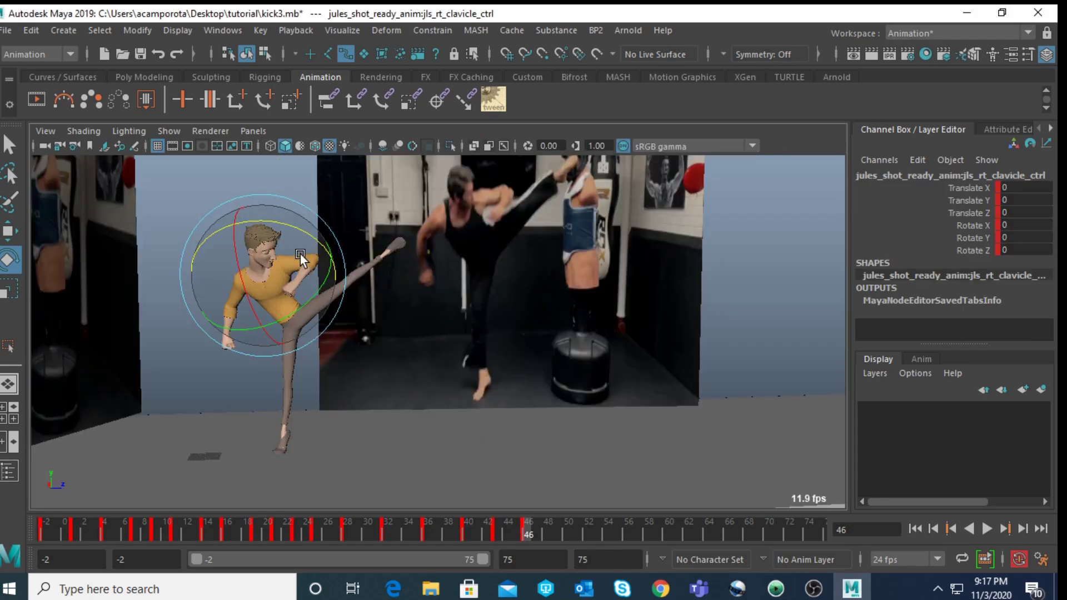
pyautogui.moveTo(287, 229); pyautogui.dragTo(285, 229)
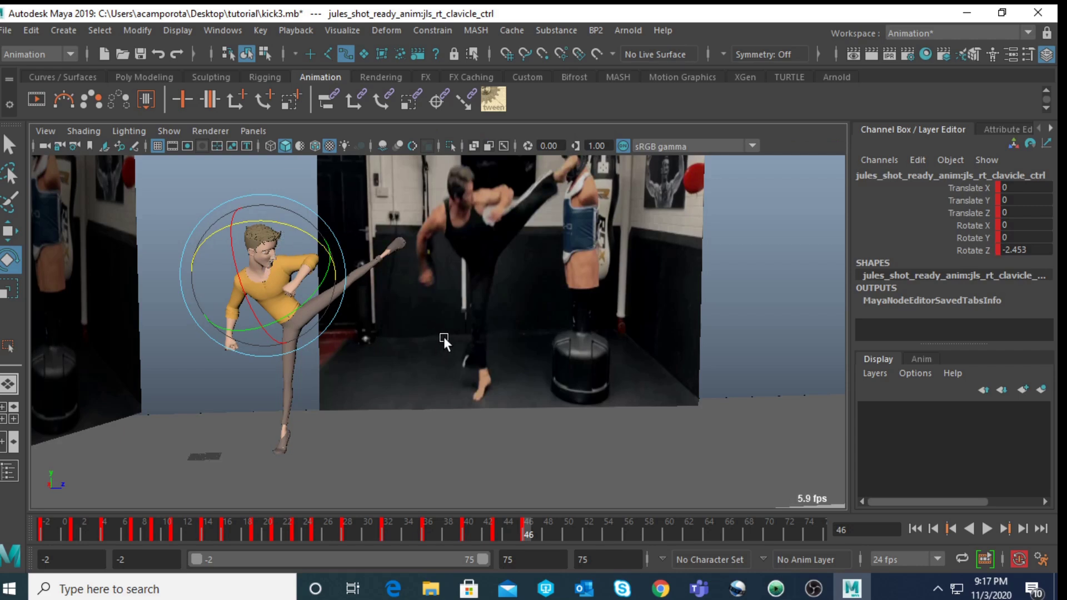
# - Compare the poses at frames 43 and 46 and the following frames with the reference video, ending at frame 46
pyautogui.hotkey('alt', 'v')
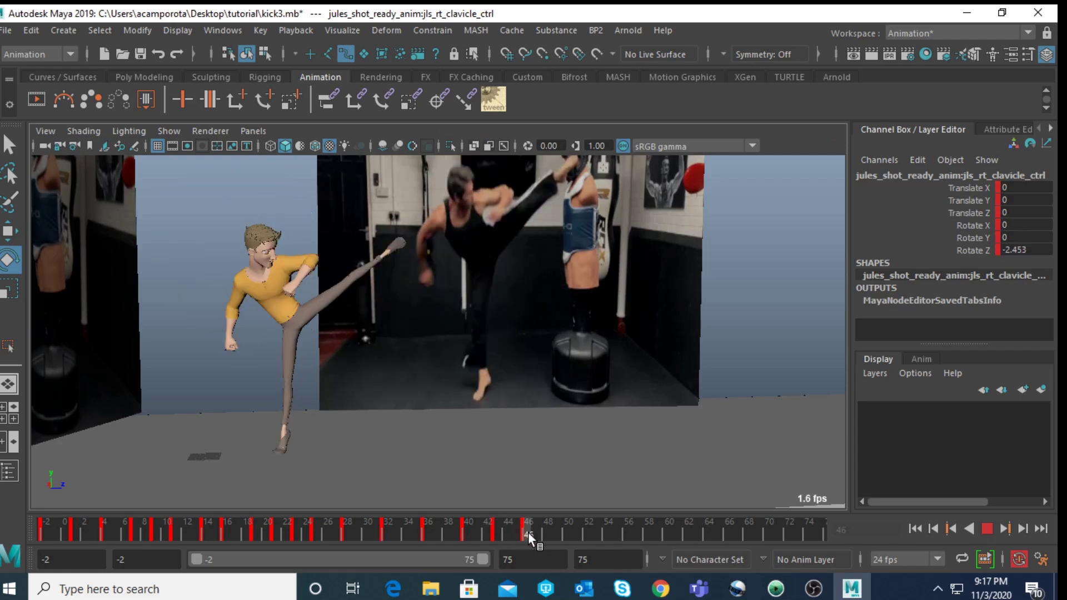
pyautogui.click(504, 532)
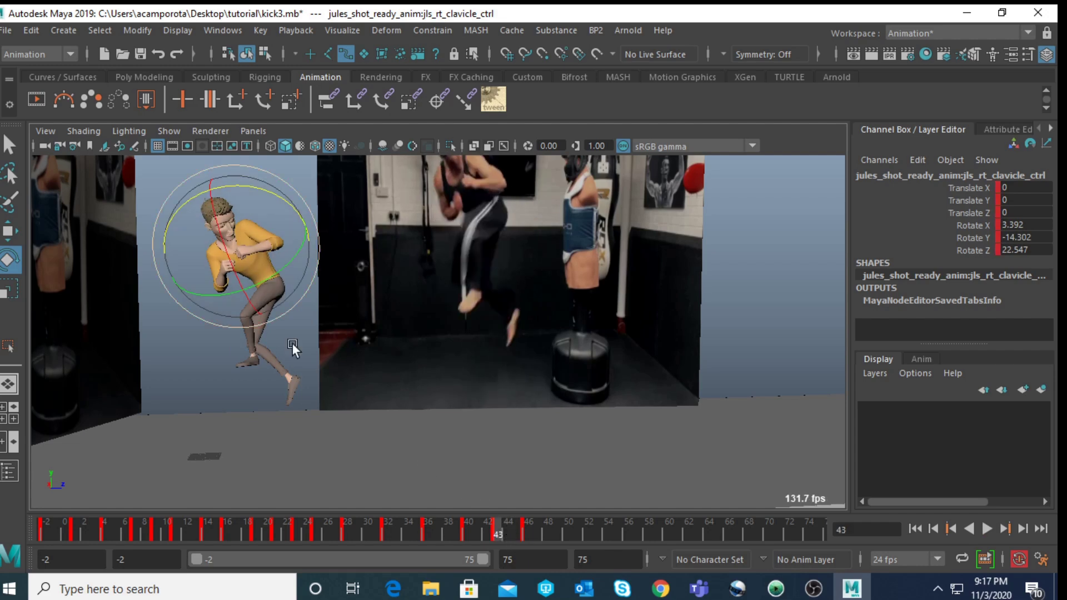
pyautogui.press('.')
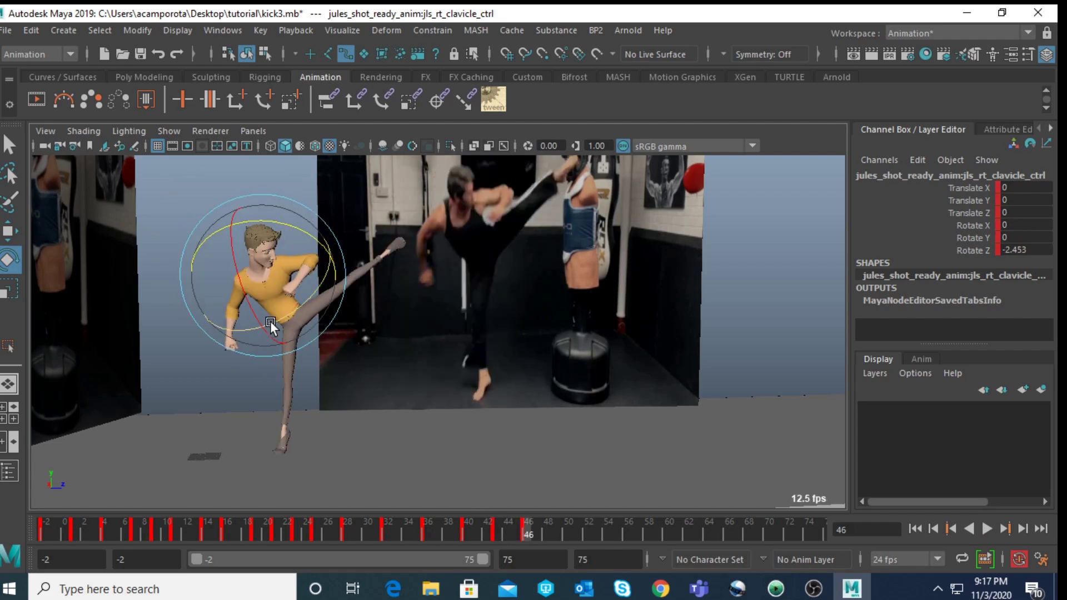
pyautogui.press(',')
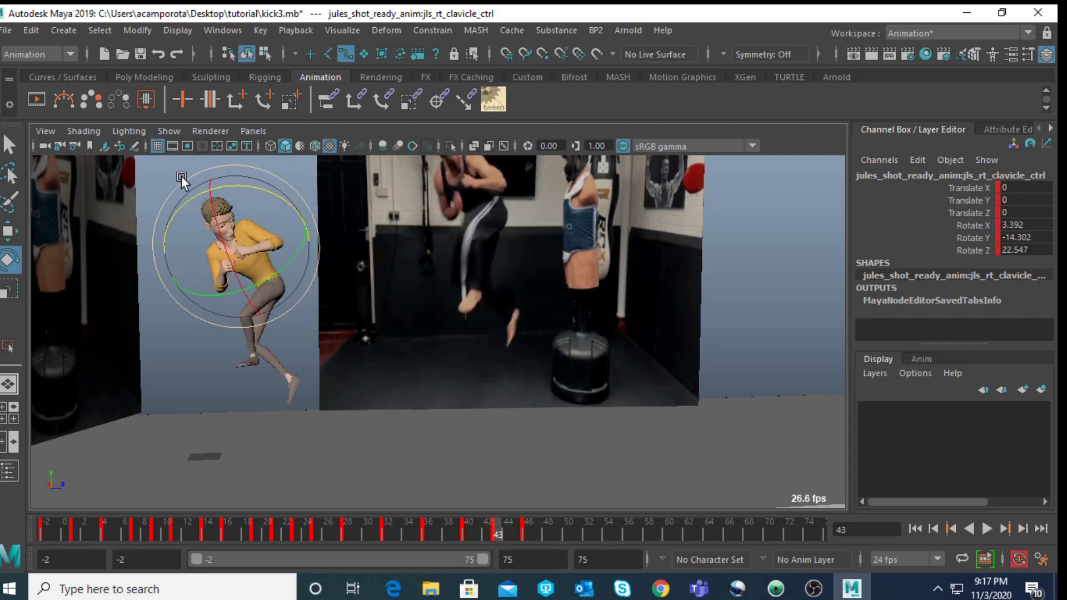
pyautogui.press('.')
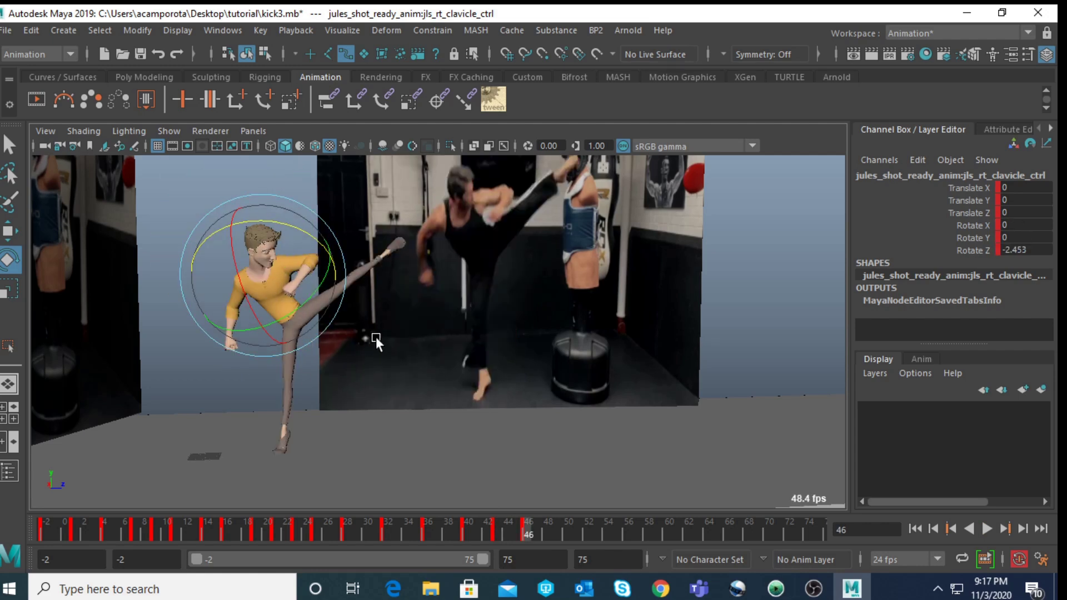
pyautogui.moveTo(528, 535); pyautogui.dragTo(556, 537)
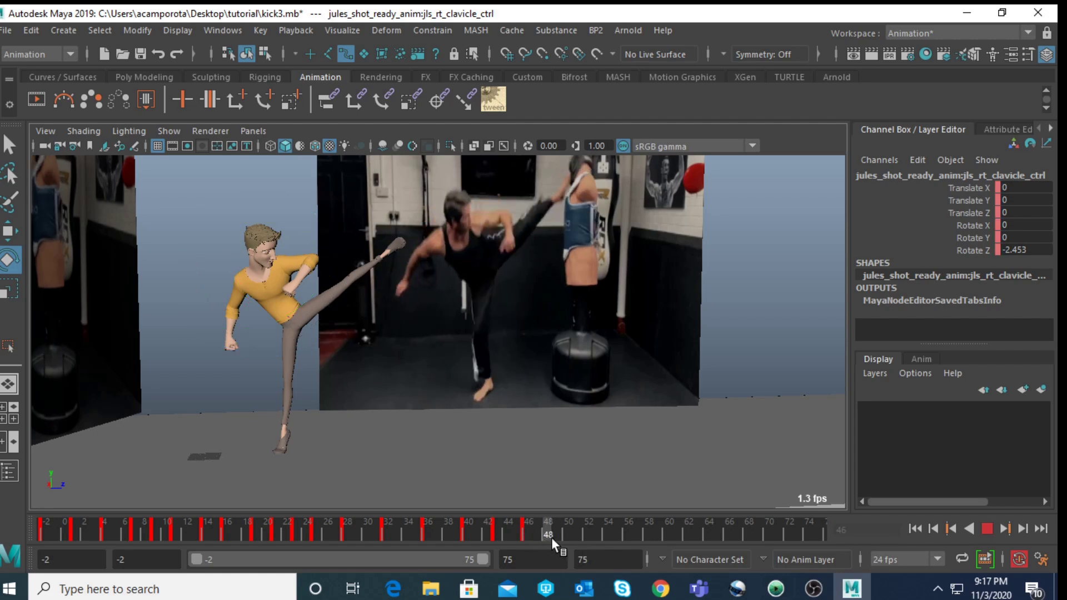
pyautogui.click(530, 535)
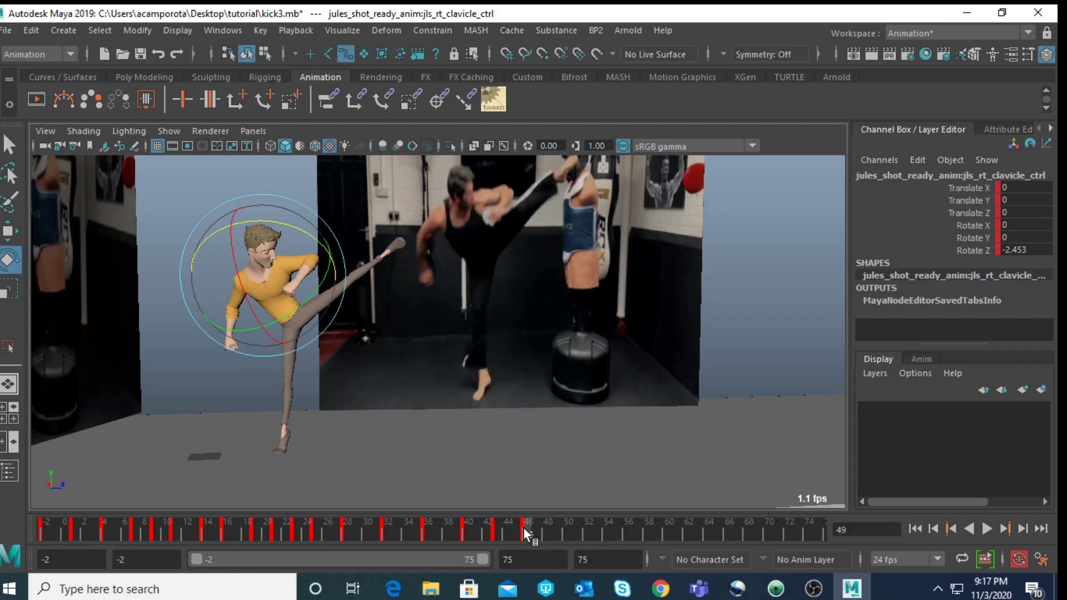
pyautogui.moveTo(526, 528)
pyautogui.mouseDown()
pyautogui.moveTo(572, 541)
pyautogui.moveTo(532, 539)
pyautogui.moveTo(596, 535)
pyautogui.moveTo(528, 531)
pyautogui.mouseUp()
# - Save the scene under the new file name kick4.mb in the tutorial folder
pyautogui.press('q')
pyautogui.click(8, 30)
pyautogui.click(13, 104)
pyautogui.click(78, 450)
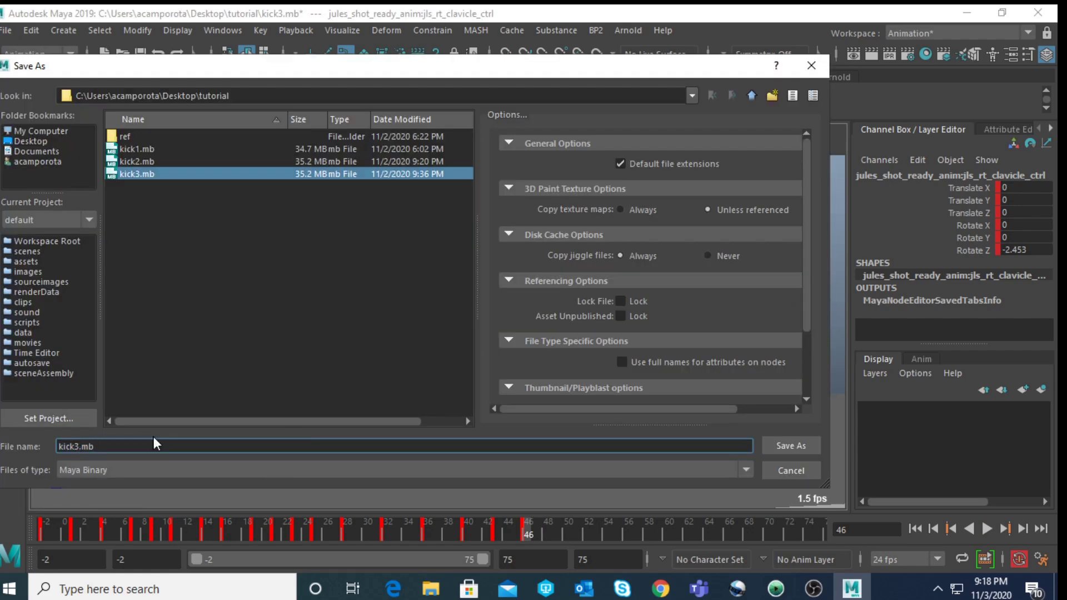
pyautogui.press('BackSpace')
pyautogui.write('4')
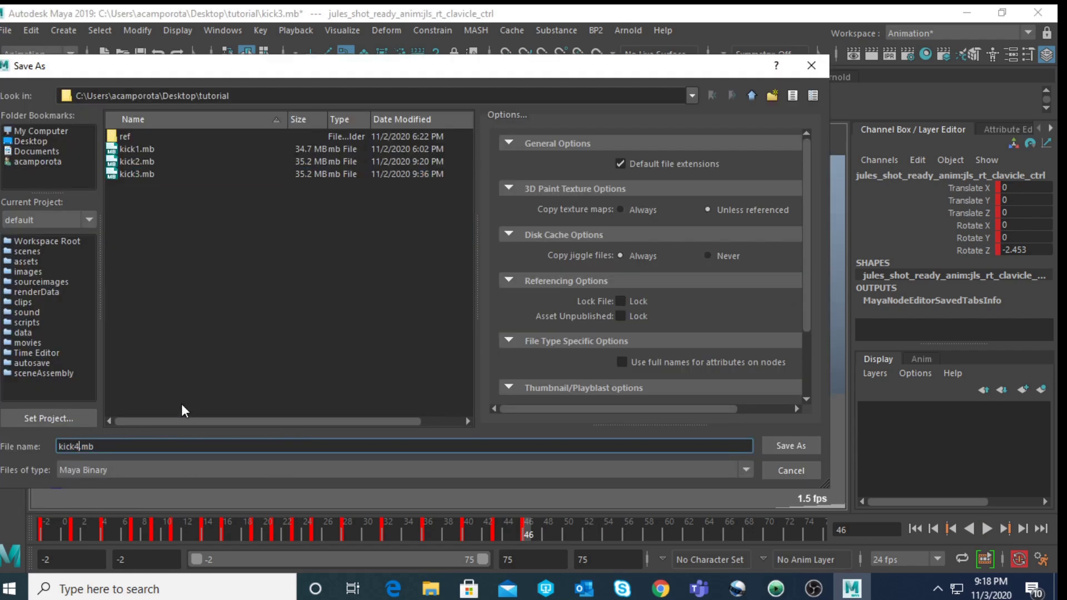
pyautogui.press('Return')
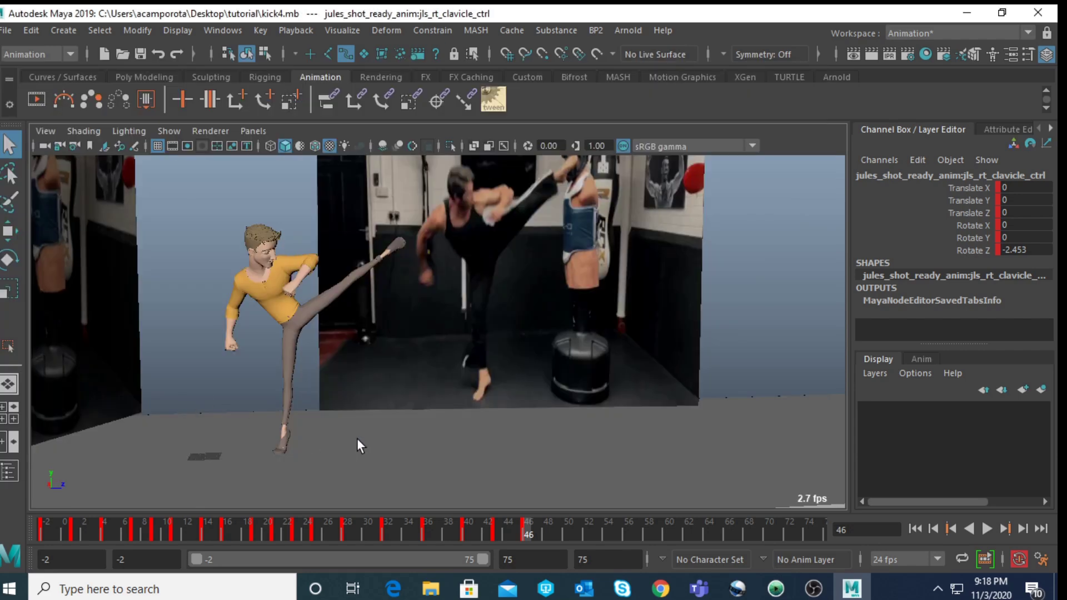
# - Set a key on all of the rig's controls at frame 49, carrying over the frame 46 pose
pyautogui.moveTo(526, 530); pyautogui.dragTo(558, 535)
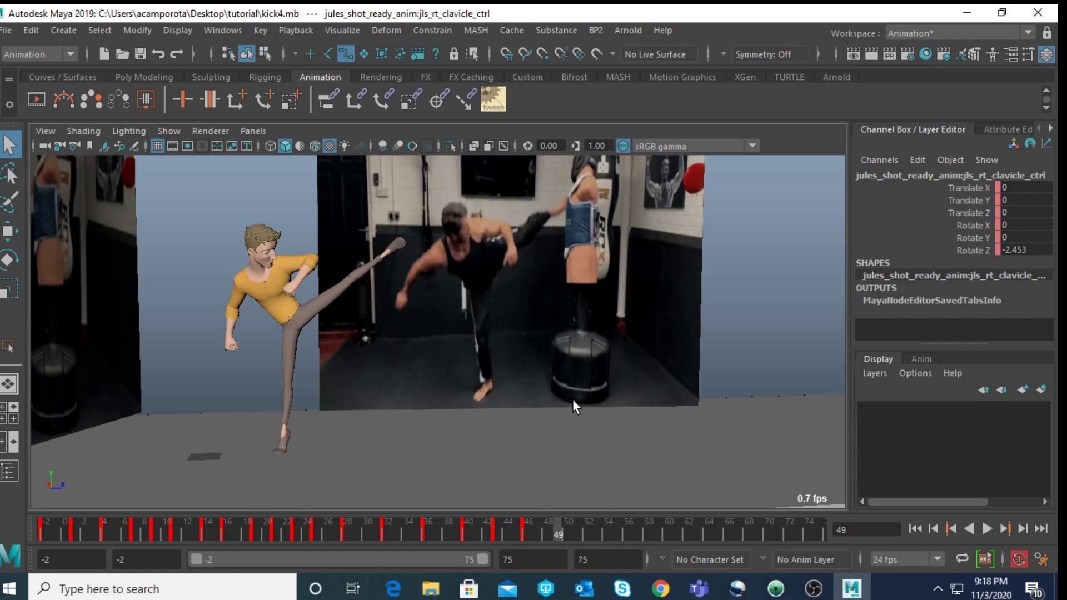
pyautogui.press('space')
pyautogui.press('space')
pyautogui.moveTo(371, 231); pyautogui.dragTo(602, 466)
pyautogui.press('f')
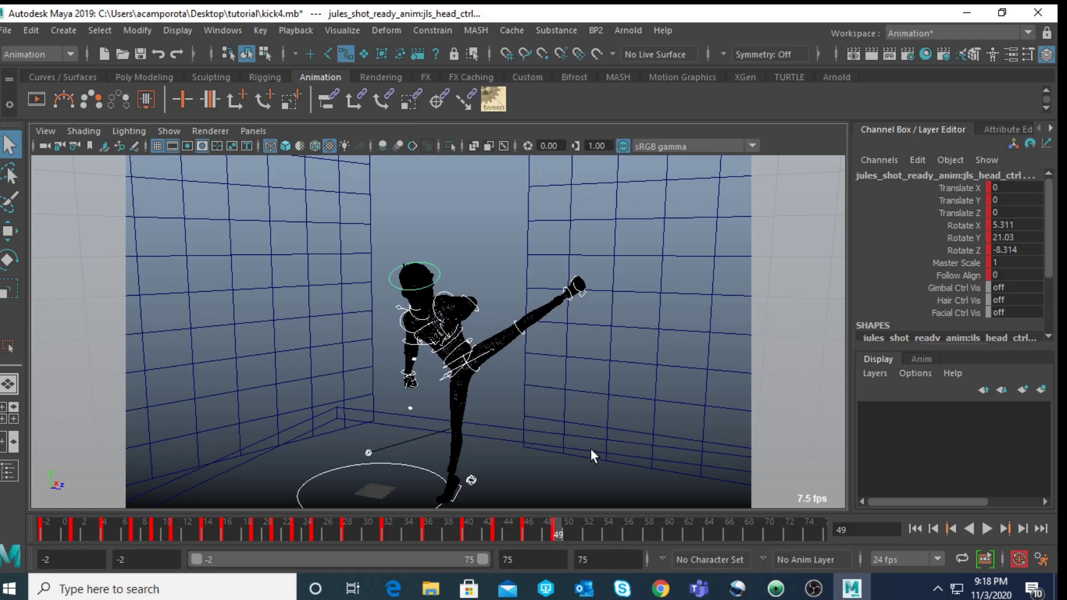
# - Select the COG control and compare the keyed poses at frames 46 and 49 with the reference video, ending at frame 49
pyautogui.scroll(5, 494, 391)
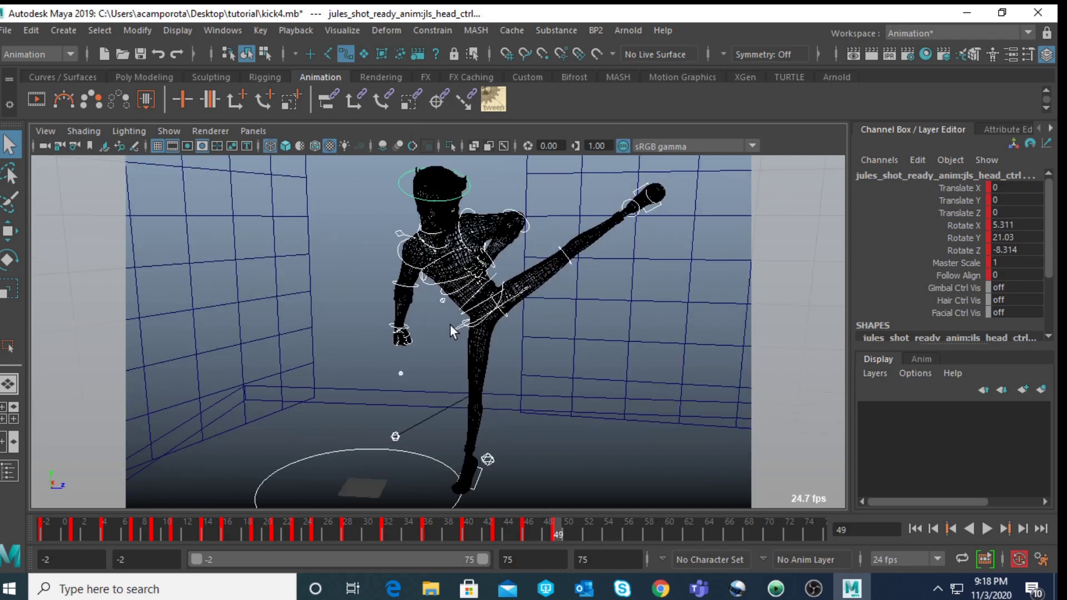
pyautogui.click(451, 332)
pyautogui.moveTo(558, 537); pyautogui.dragTo(532, 498)
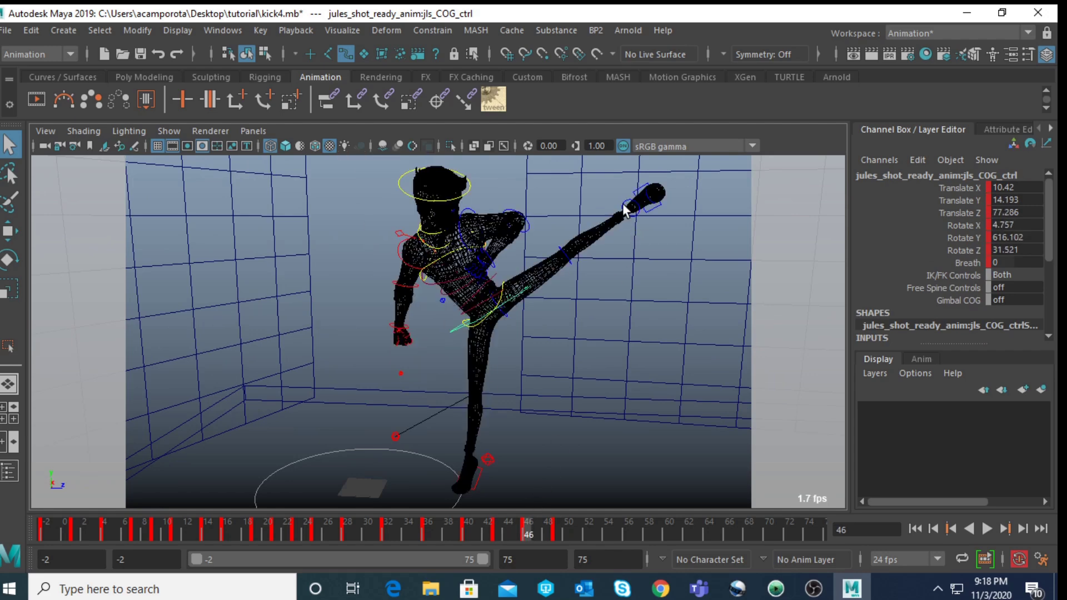
pyautogui.press(',')
pyautogui.press('.')
pyautogui.press('.')
pyautogui.press('space')
pyautogui.press('space')
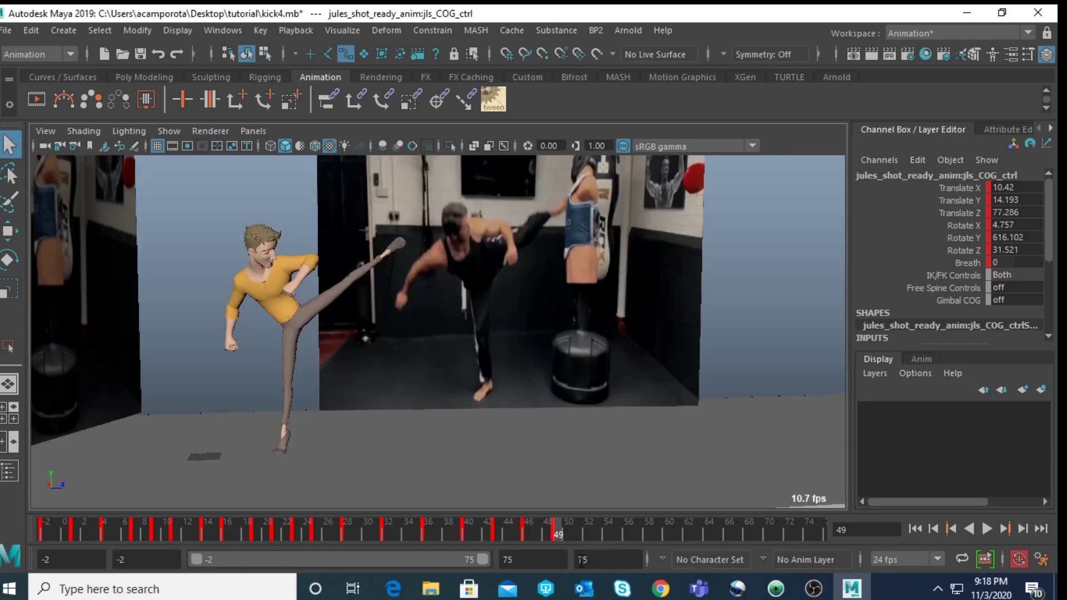
pyautogui.hotkey('alt', 'v')
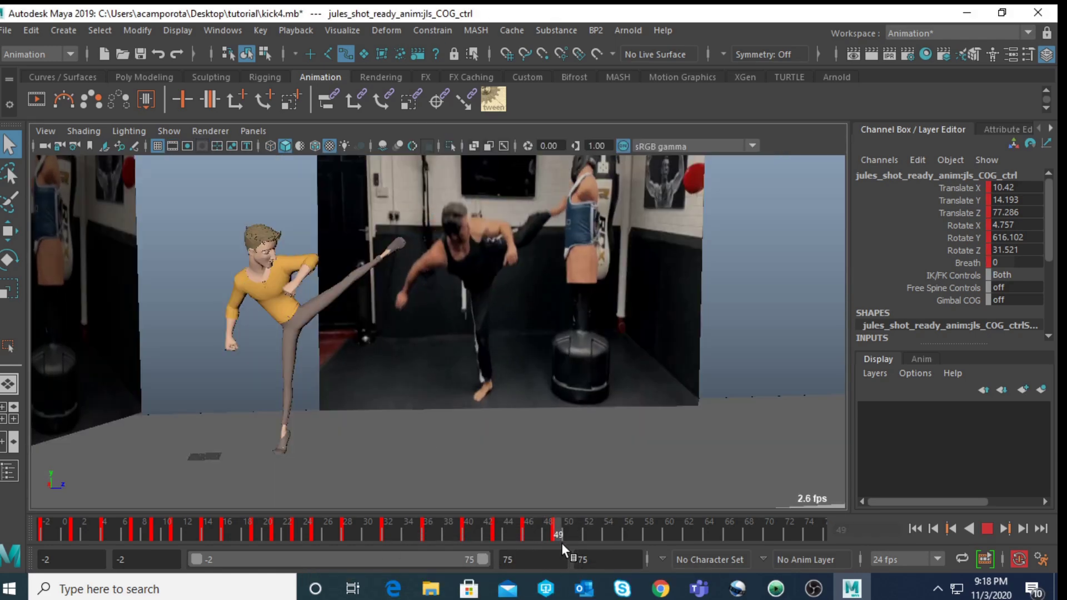
pyautogui.hotkey('alt', 'v')
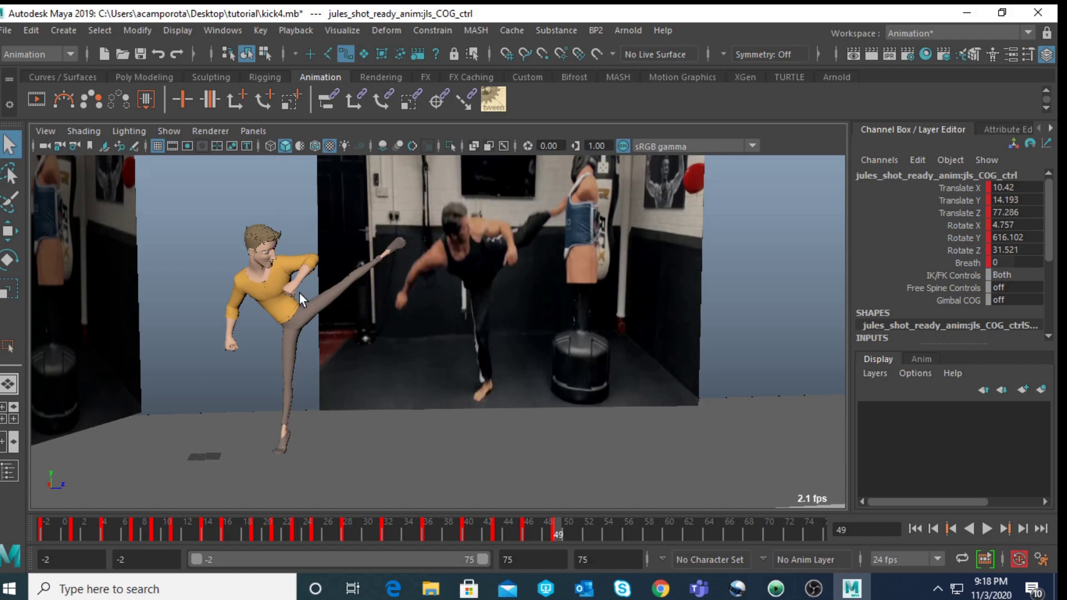
# - Lower the COG control at frame 49 to Translate Y 6.655 and set the right foot's Foot Roll to 0
pyautogui.press('w')
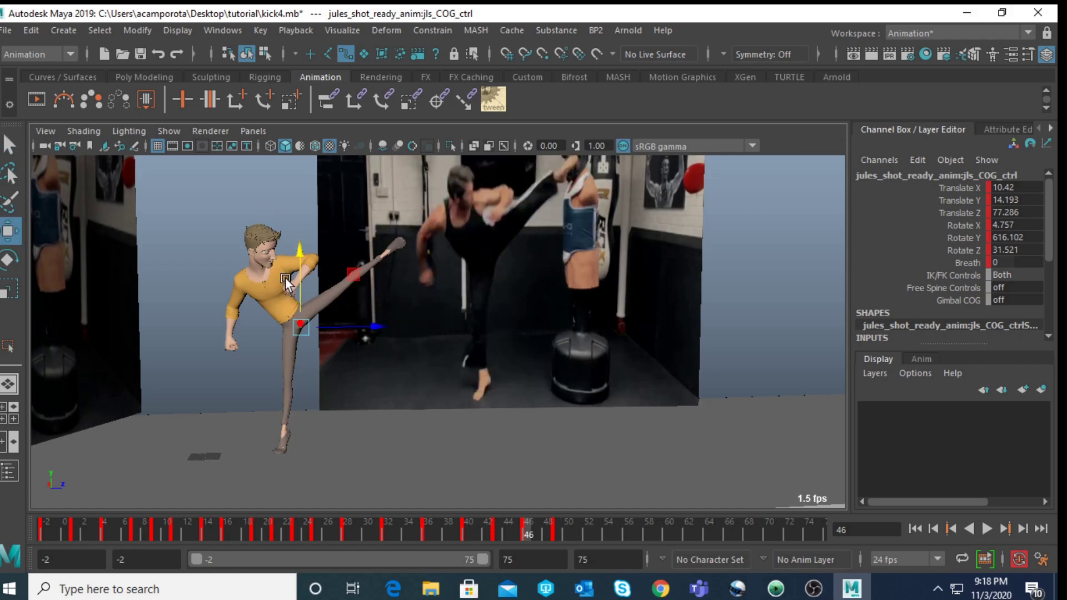
pyautogui.moveTo(301, 259); pyautogui.dragTo(305, 269)
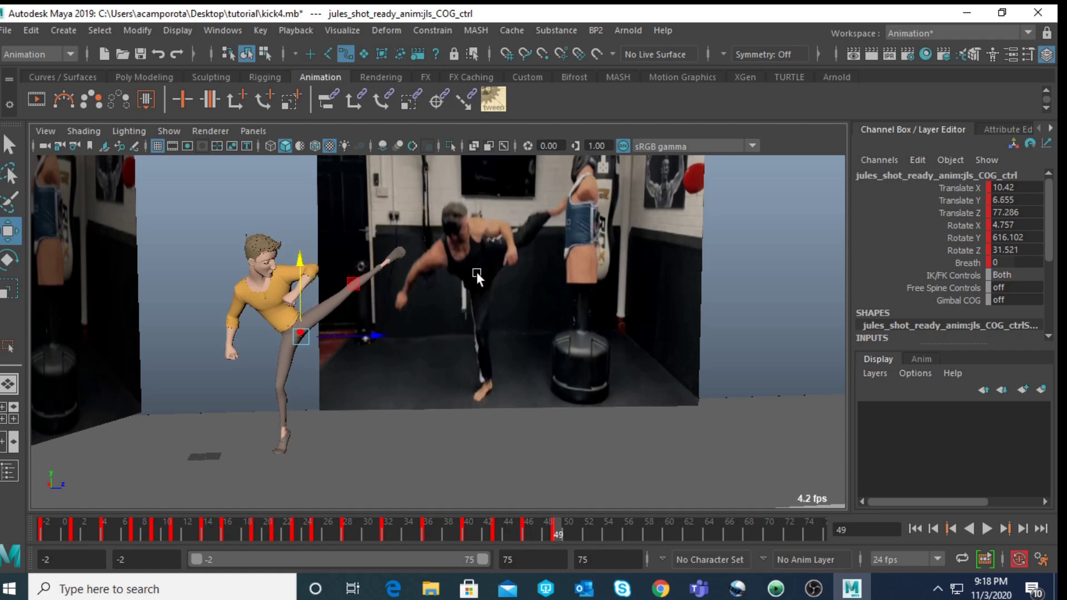
pyautogui.press('space')
pyautogui.press('space')
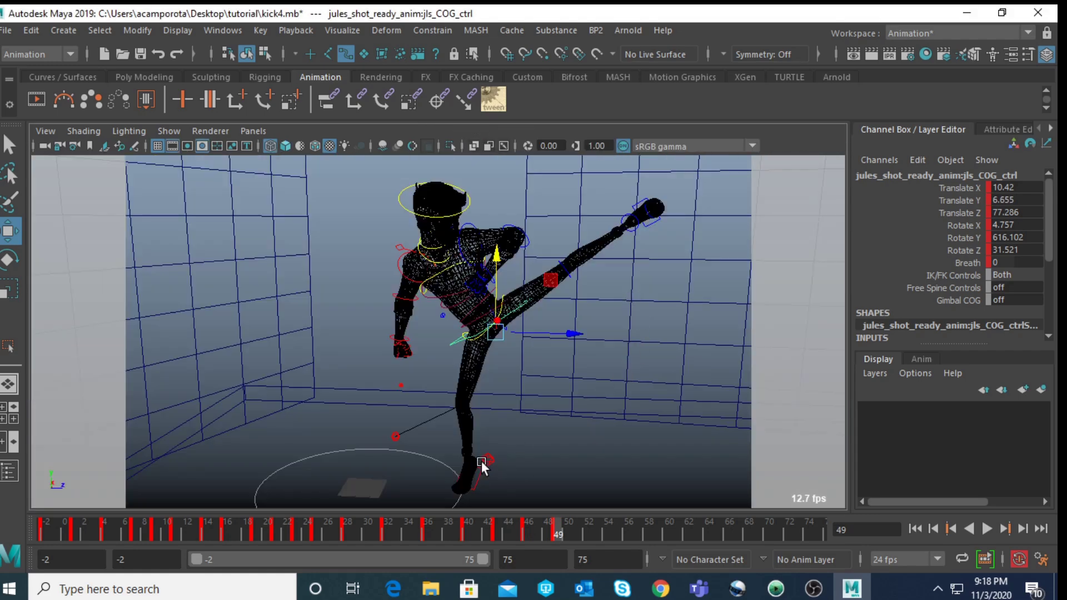
pyautogui.click(481, 461)
pyautogui.doubleClick(1000, 275)
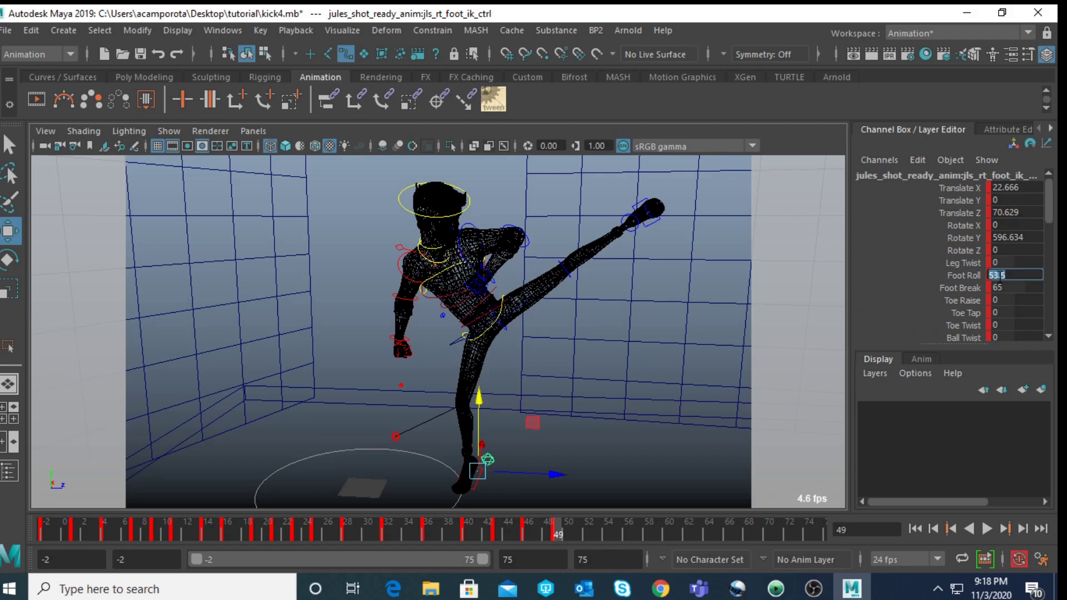
pyautogui.write('6')
pyautogui.press('Return')
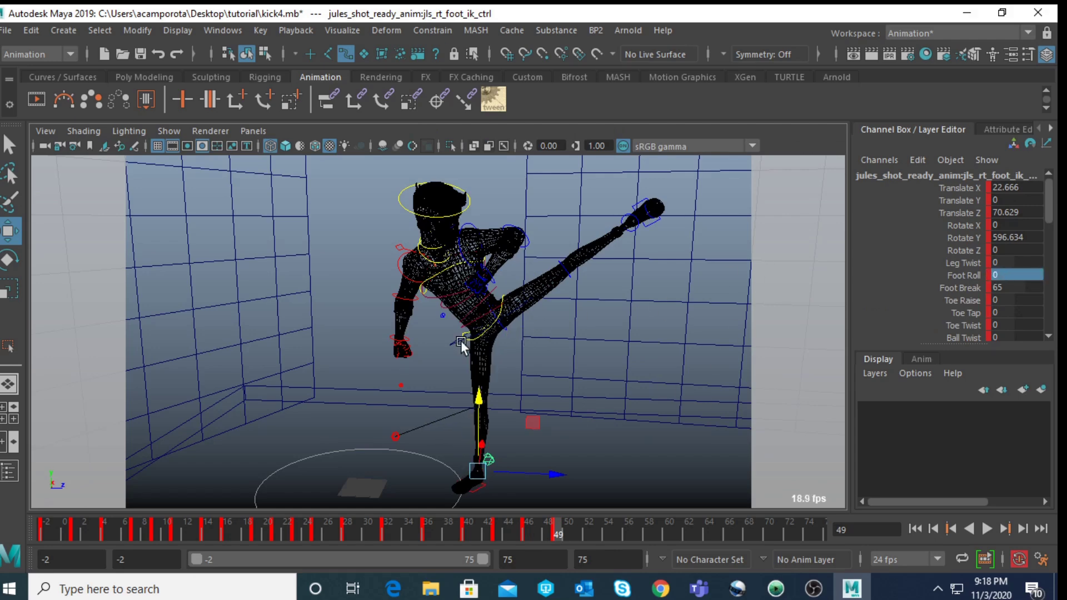
# - Lower the COG control to Translate Y 3.507 and tilt the body forward to Rotate X 23.225
pyautogui.click(459, 341)
pyautogui.press('space')
pyautogui.press('space')
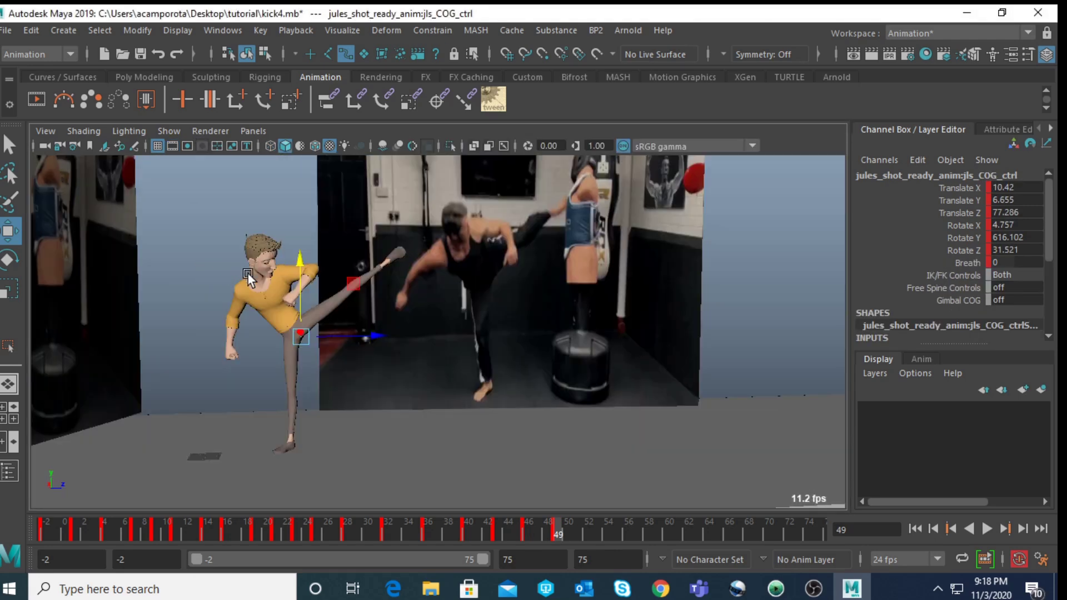
pyautogui.moveTo(296, 268); pyautogui.dragTo(303, 273)
pyautogui.press('e')
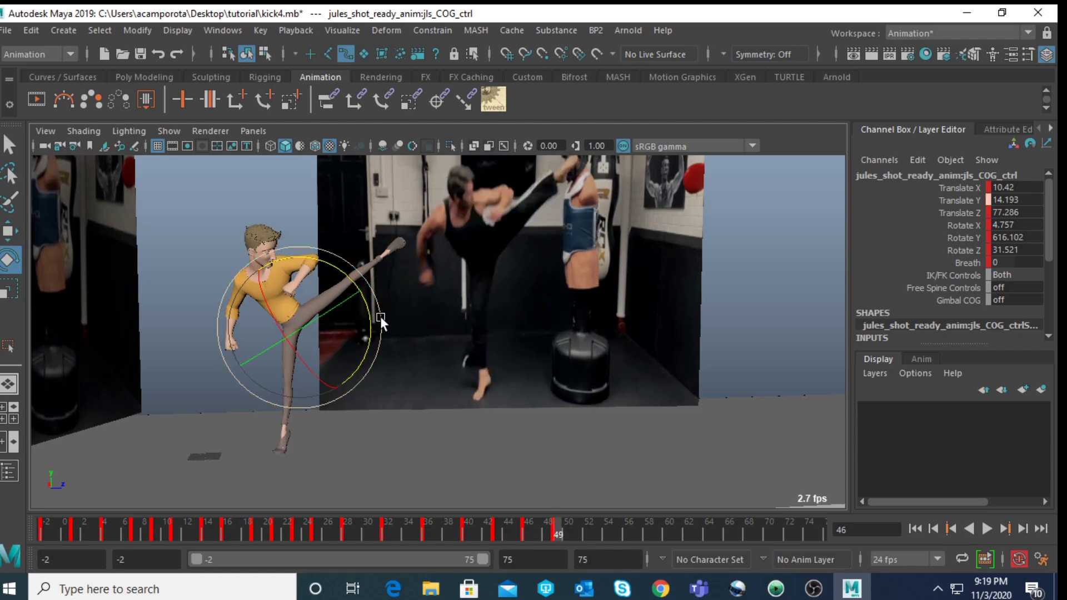
pyautogui.moveTo(277, 331); pyautogui.dragTo(282, 349)
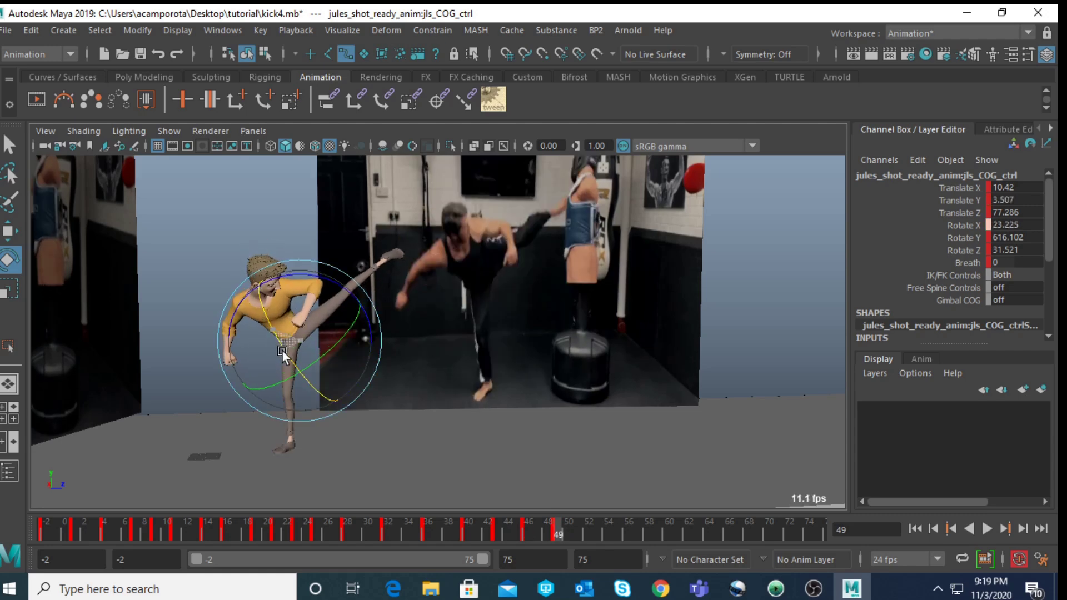
# - Check the COG tilt by toggling it off and on, and compare frames 46 and 49 with the reference video
pyautogui.hotkey('ctrl', 'z')
pyautogui.hotkey('shift', 'z')
pyautogui.press('.')
pyautogui.press(',')
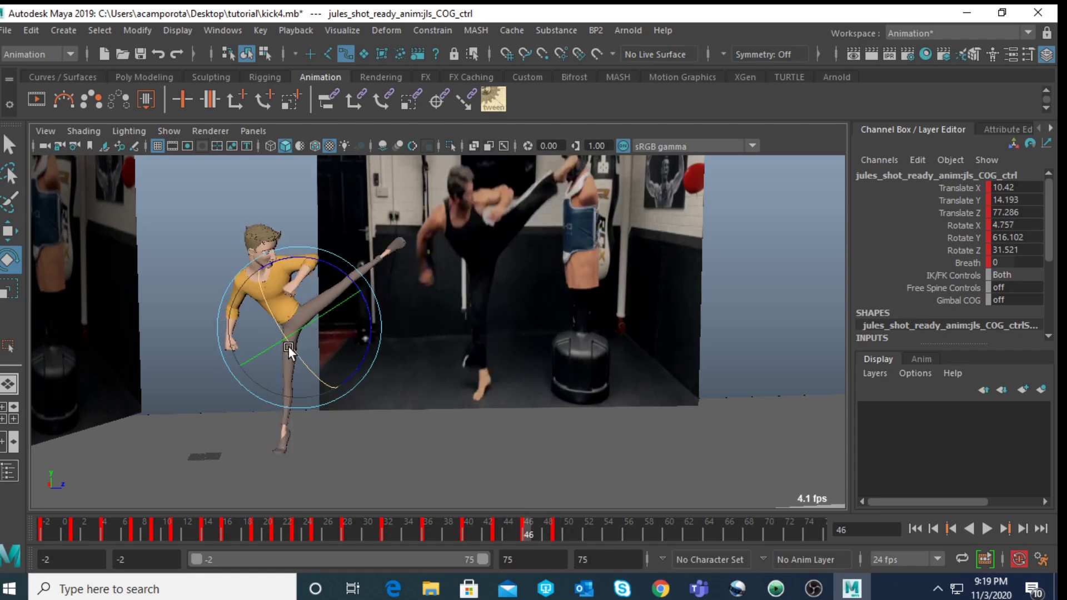
pyautogui.press('.')
pyautogui.press(',')
pyautogui.press('.')
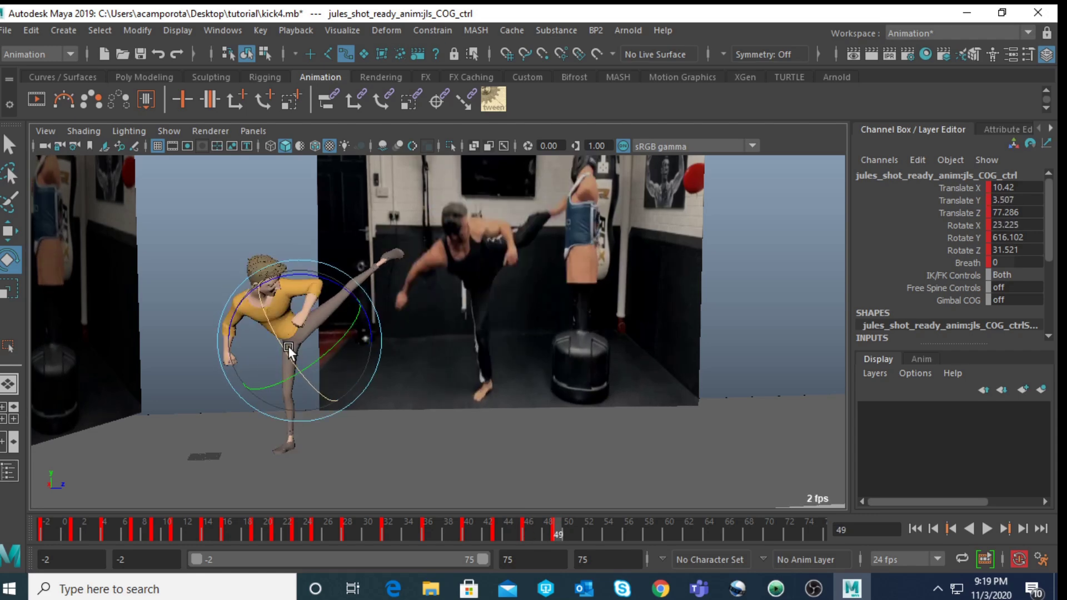
pyautogui.press(',')
pyautogui.press('.')
# - Rotate the IK hip control at the pelvis to Rotate Z 3.437 to drop the kicking leg
pyautogui.press('space')
pyautogui.press('space')
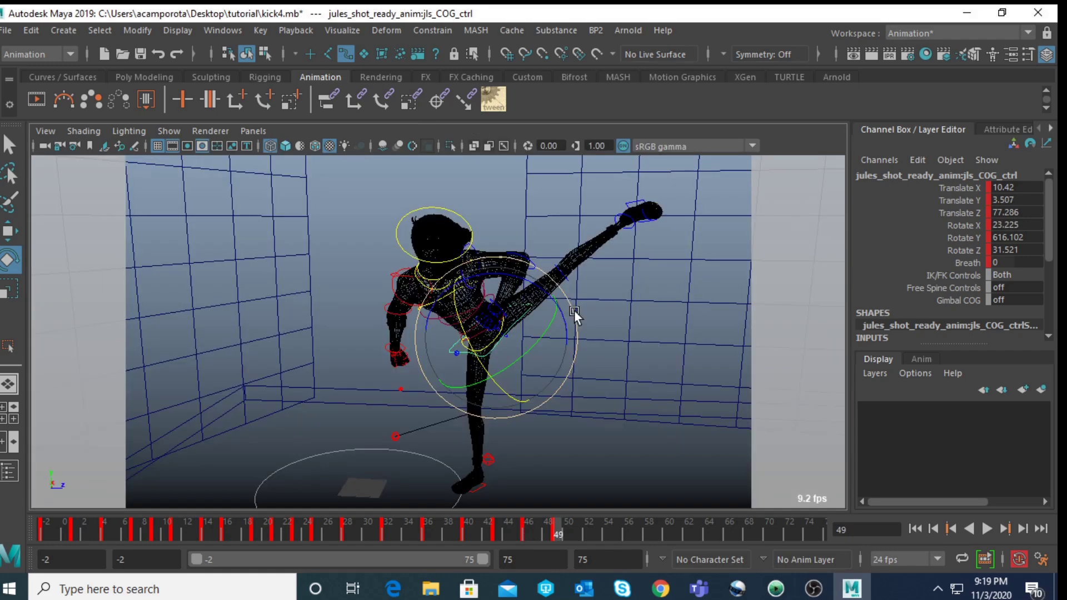
pyautogui.keyDown('alt'); pyautogui.moveTo(575, 310); pyautogui.dragTo(649, 356, button='right'); pyautogui.keyUp('alt')
pyautogui.click(505, 353)
pyautogui.click(553, 301)
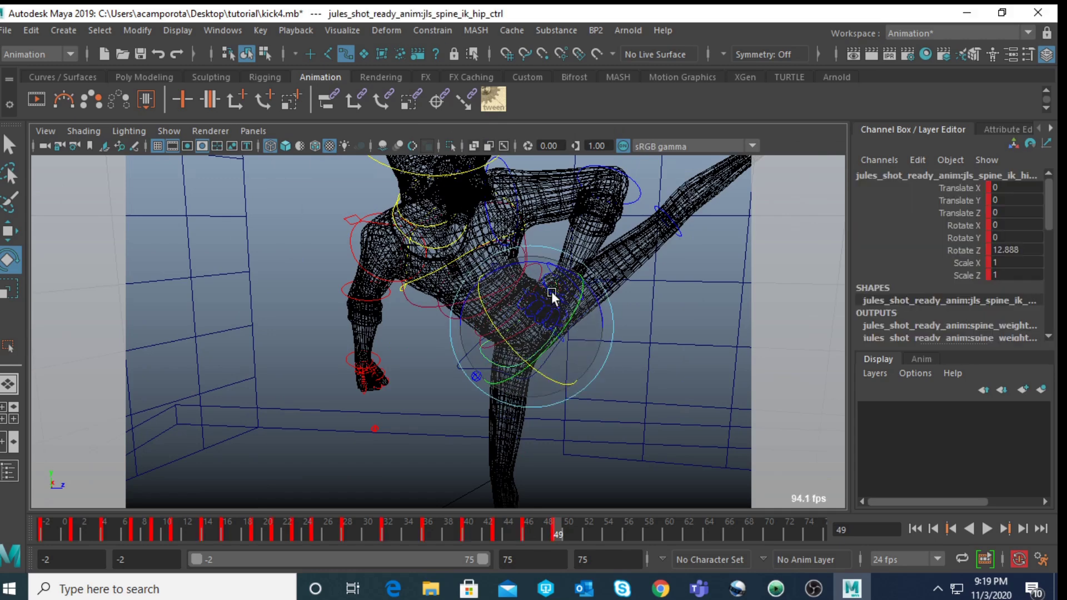
pyautogui.moveTo(551, 275); pyautogui.dragTo(506, 317)
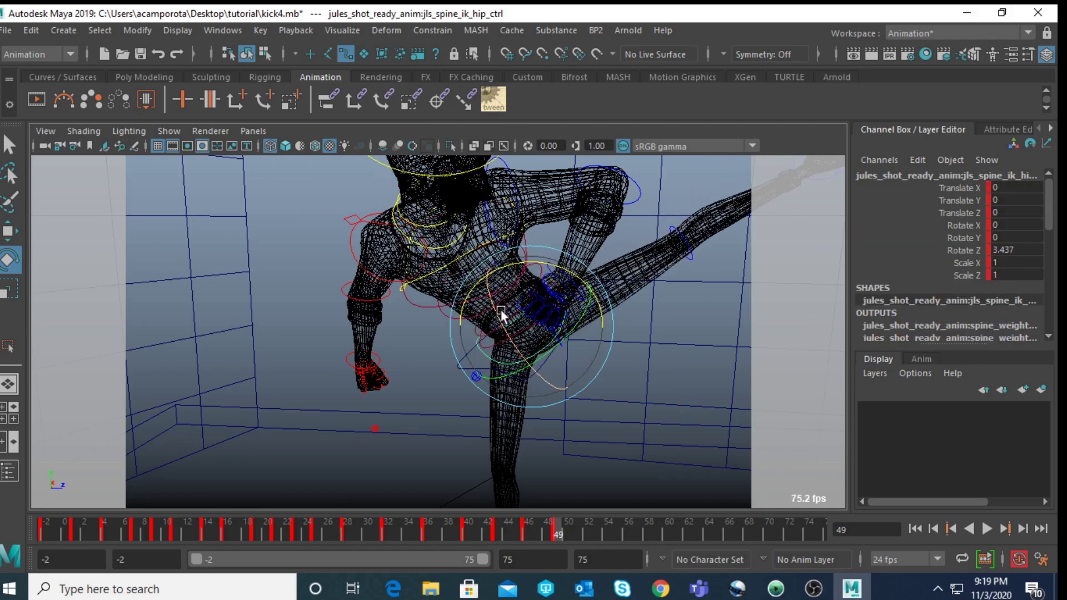
# - Rotate the FK spine controls to about X 4.109, Y -3.182 and Z 14.948 to match the reference torso
pyautogui.press('q')
pyautogui.keyDown('alt'); pyautogui.moveTo(419, 302); pyautogui.dragTo(426, 292); pyautogui.keyUp('alt')
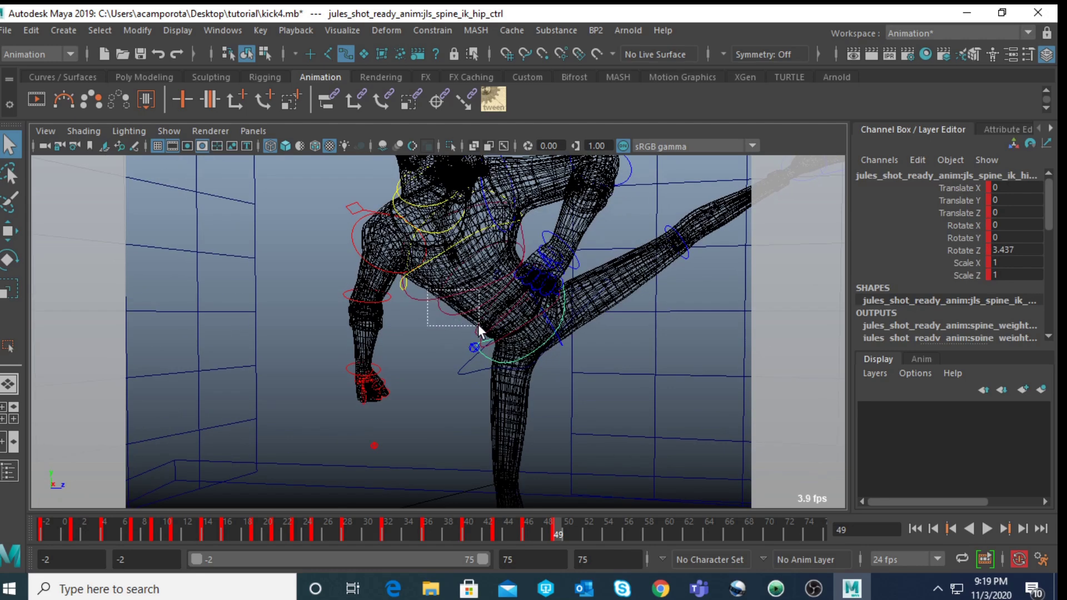
pyautogui.moveTo(478, 324); pyautogui.dragTo(478, 324)
pyautogui.press('space')
pyautogui.press('space')
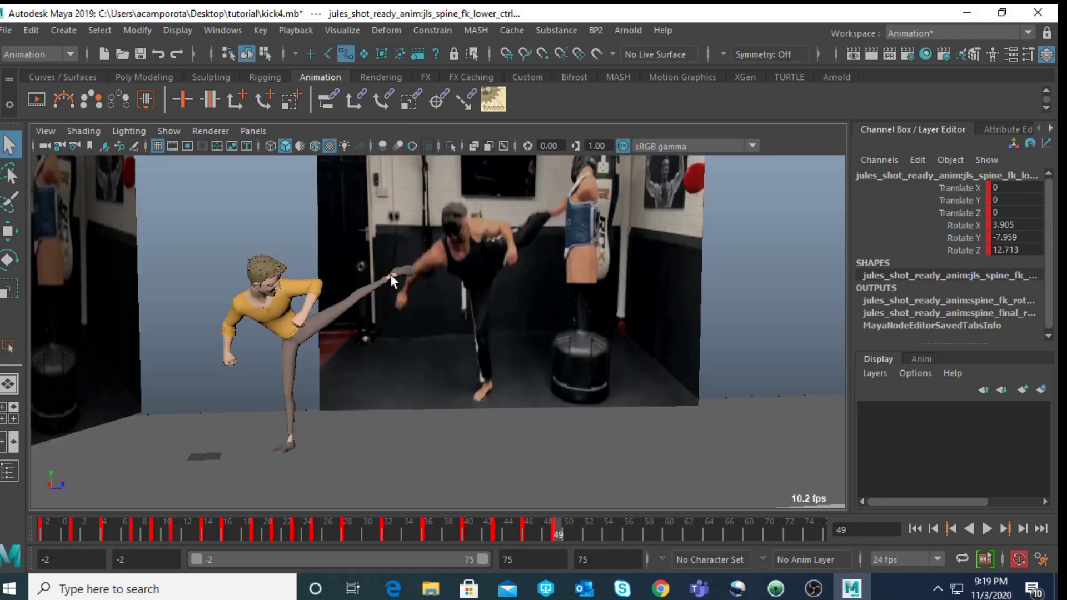
pyautogui.press('e')
pyautogui.moveTo(316, 269); pyautogui.dragTo(242, 316)
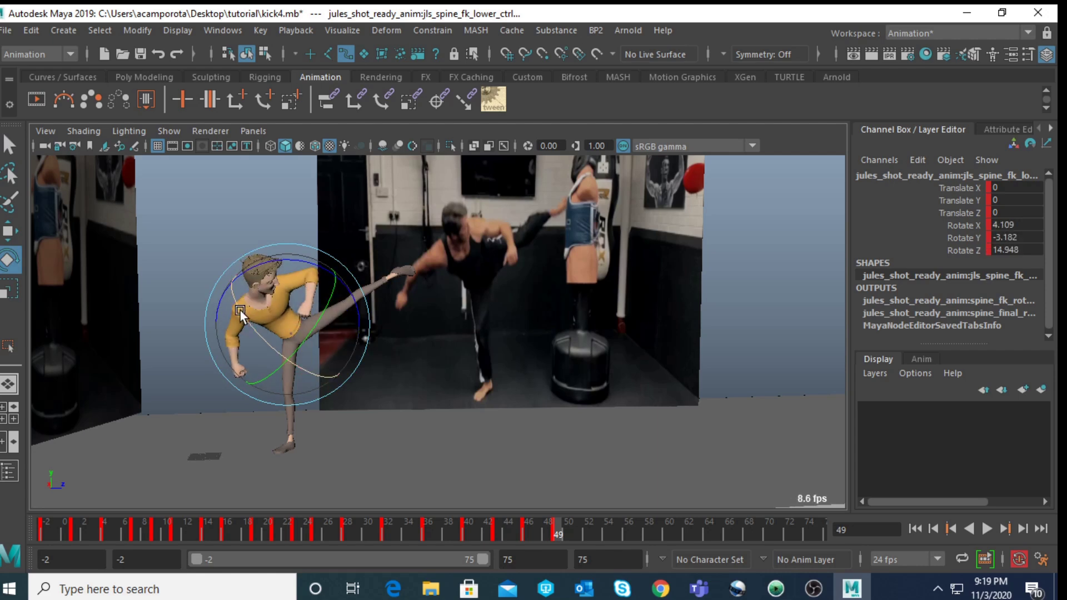
pyautogui.click(494, 346)
# - Rotate the left elbow and left wrist controls to match the reference forearm
pyautogui.press('space')
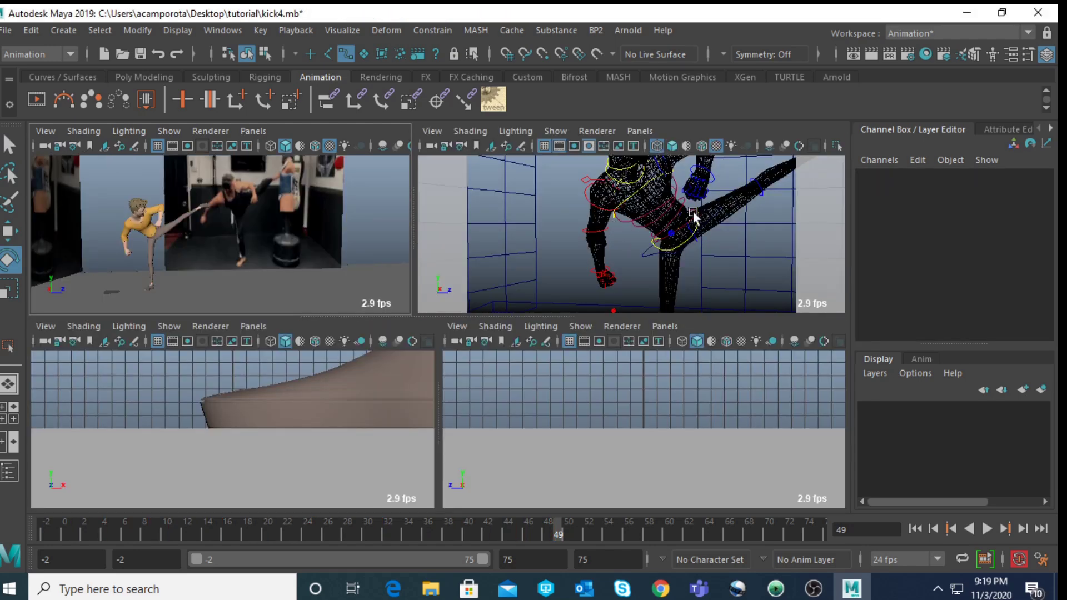
pyautogui.keyDown('alt'); pyautogui.moveTo(706, 177); pyautogui.dragTo(683, 271); pyautogui.keyUp('alt')
pyautogui.click(697, 207)
pyautogui.press('space')
pyautogui.moveTo(357, 316); pyautogui.dragTo(374, 307)
pyautogui.press('space')
pyautogui.click(711, 253)
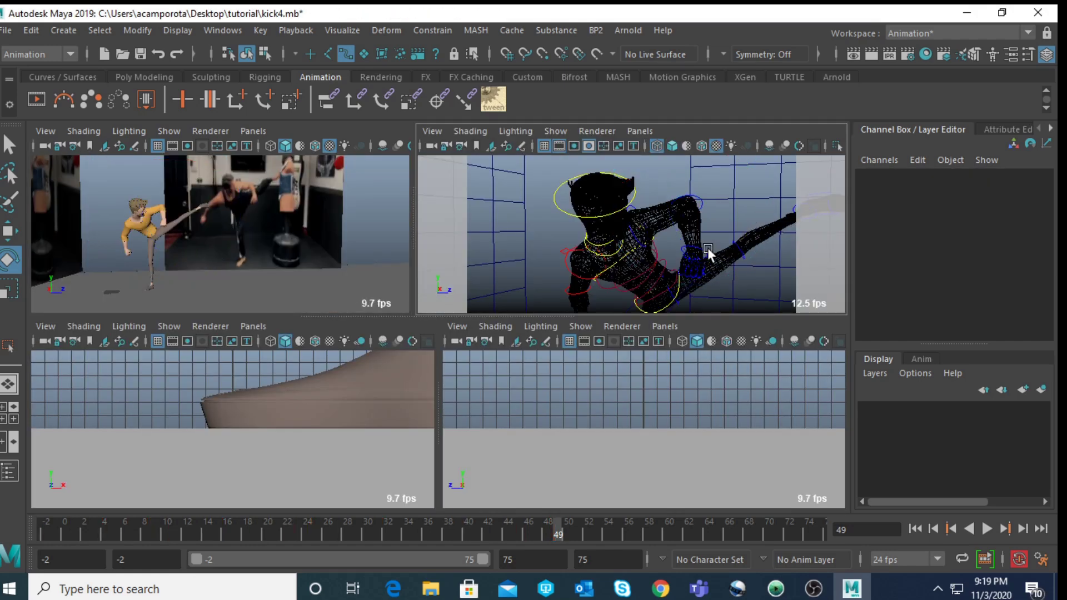
pyautogui.click(709, 257)
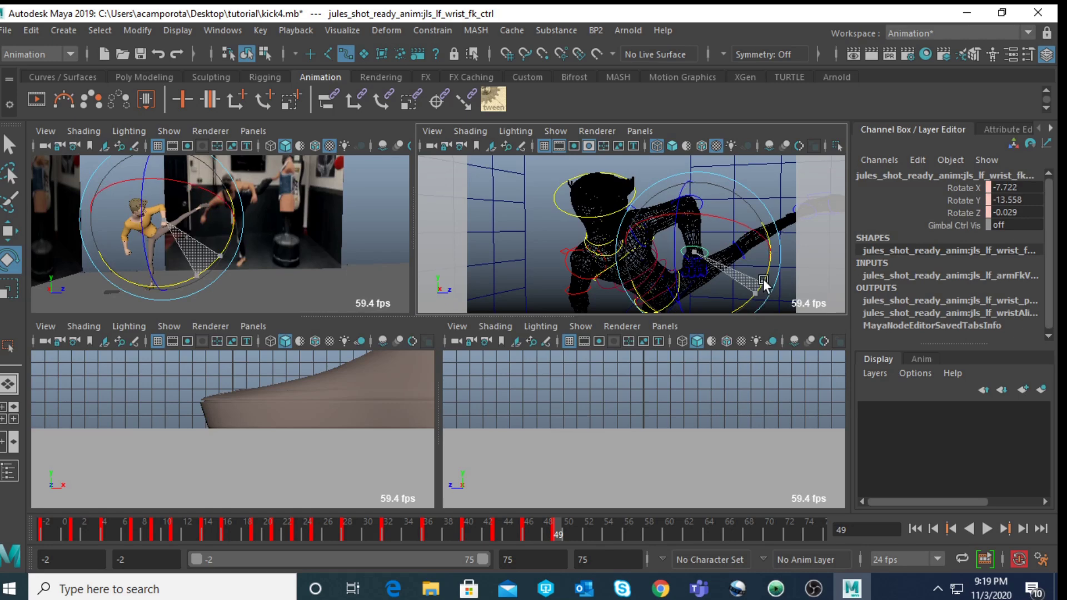
# - Open the left hand by lowering the left arm control's Master Fist to 2.6
pyautogui.press('5')
pyautogui.press('space')
pyautogui.moveTo(710, 281)
pyautogui.keyDown('alt'); pyautogui.mouseDown(button='right')
pyautogui.moveTo(619, 322)
pyautogui.moveTo(621, 429)
pyautogui.mouseUp(button='right'); pyautogui.keyUp('alt')
pyautogui.click(621, 429)
pyautogui.click(514, 404)
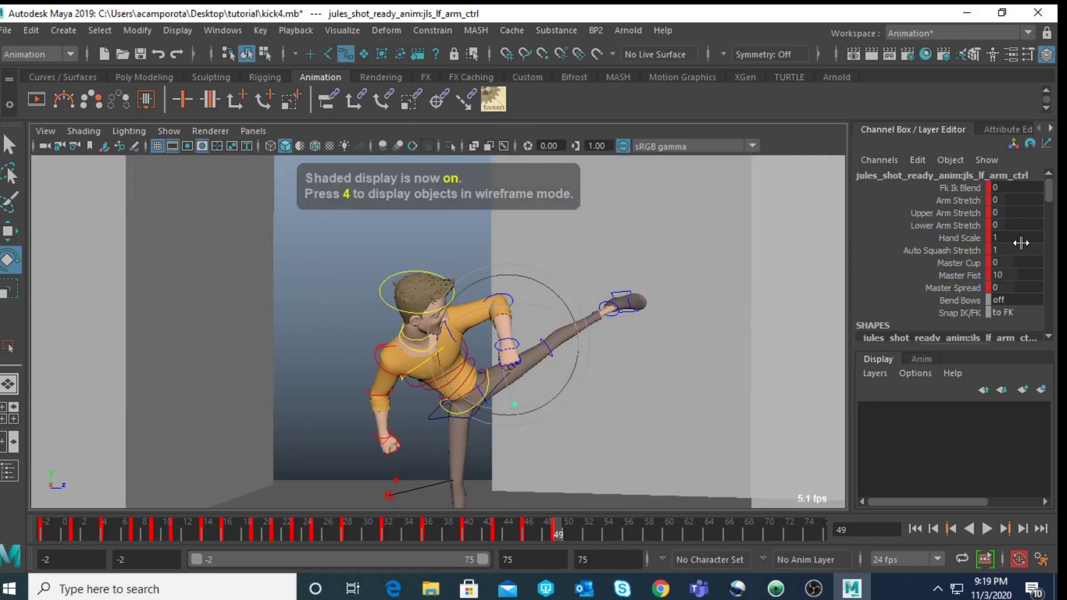
pyautogui.click(967, 275)
pyautogui.moveTo(705, 278); pyautogui.dragTo(654, 284, button='middle')
# - Adjust the rotation of the left upper arm FK control
pyautogui.keyDown('alt'); pyautogui.moveTo(476, 332); pyautogui.dragTo(447, 322); pyautogui.keyUp('alt')
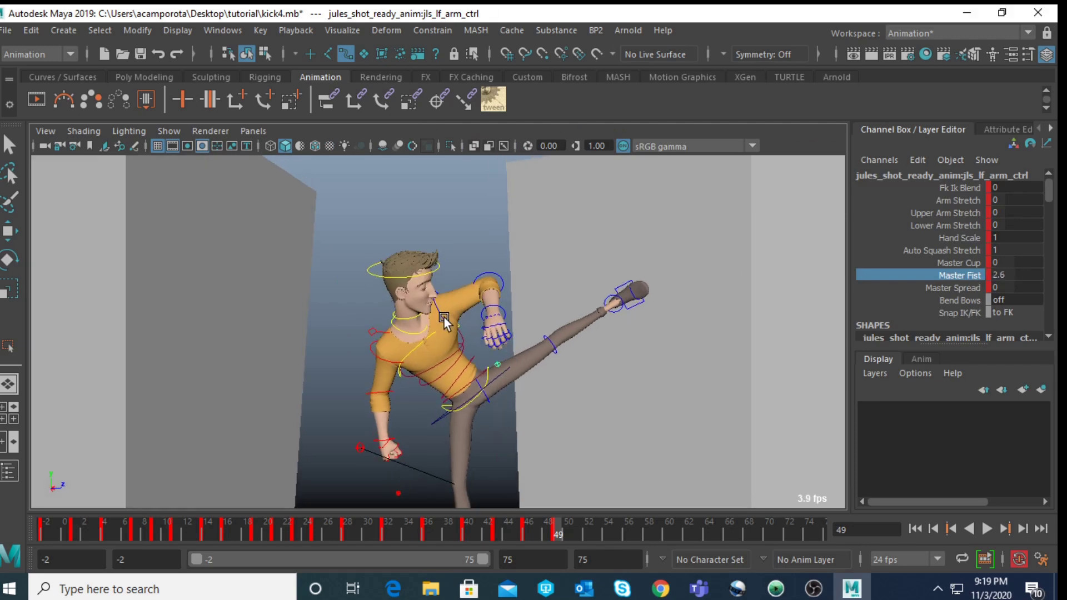
pyautogui.click(447, 322)
pyautogui.press('e')
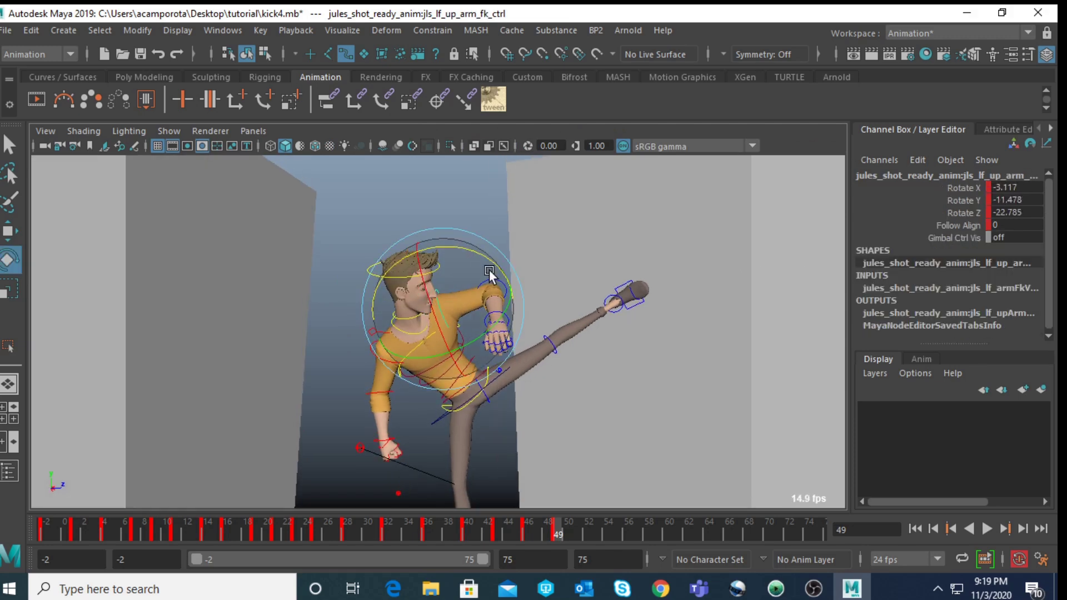
# - Rotate the left clavicle control to Rotate Z 14.274 and check the pose against frame 46 and the reference video
pyautogui.scroll(5, 478, 264)
pyautogui.click(504, 190)
pyautogui.press('4')
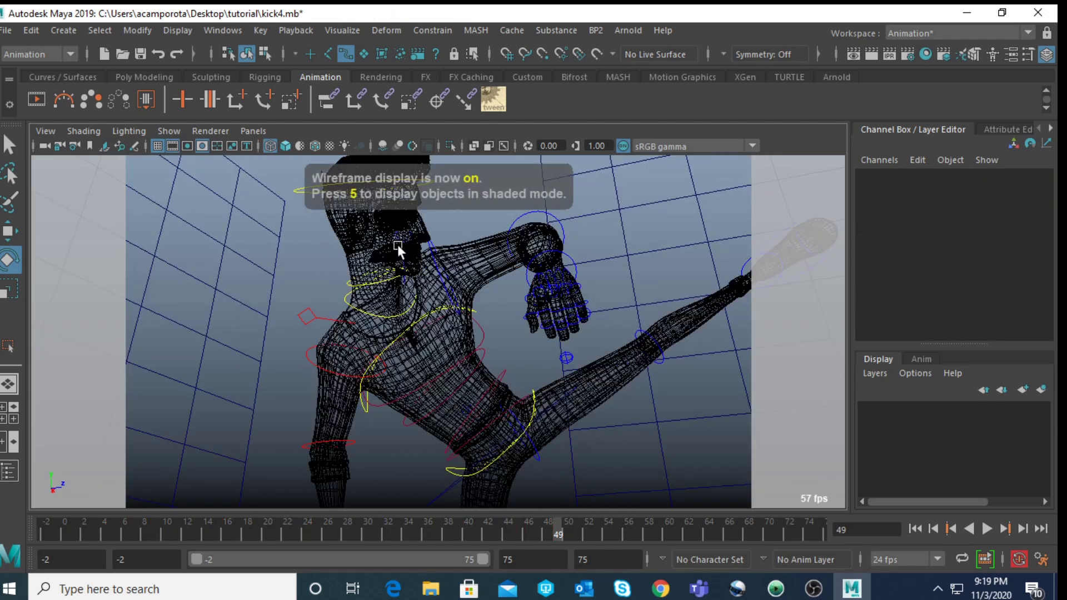
pyautogui.click(406, 243)
pyautogui.scroll(-5, 422, 256)
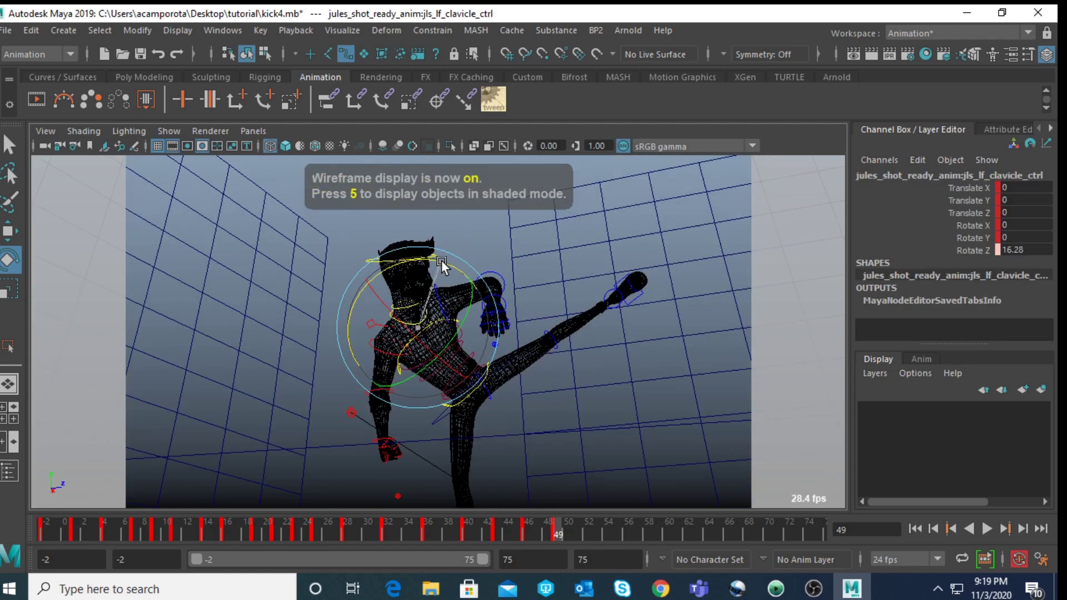
pyautogui.moveTo(443, 261); pyautogui.dragTo(444, 268)
pyautogui.press('space')
pyautogui.press('space')
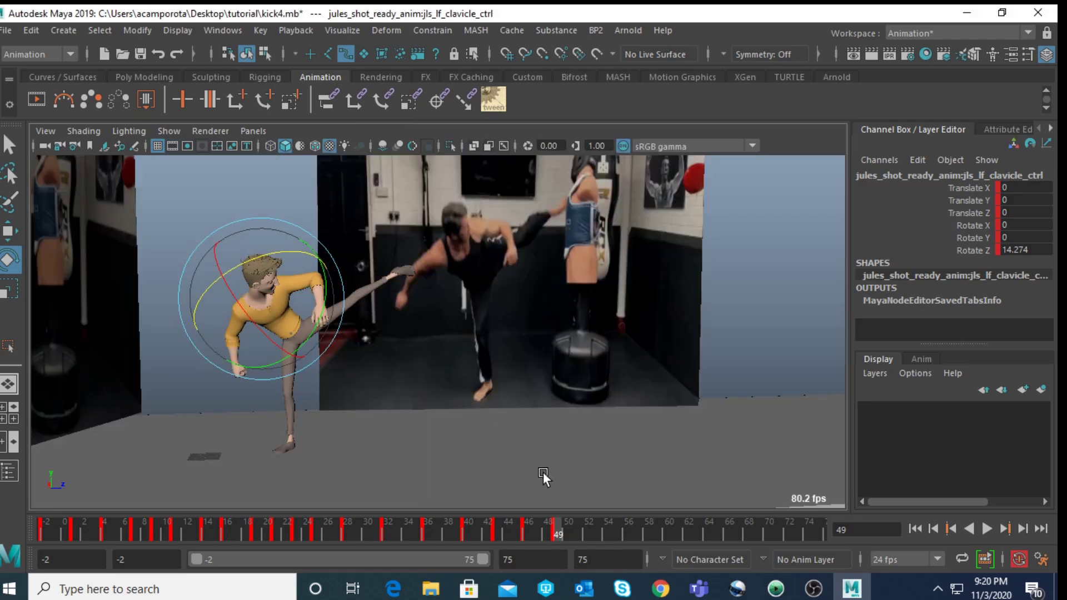
pyautogui.press(',')
pyautogui.moveTo(531, 530); pyautogui.dragTo(560, 533)
# - Rotate the right upper arm FK control to about -1.2 in Rotate Y to match the reference arm
pyautogui.press('space')
pyautogui.click(773, 237)
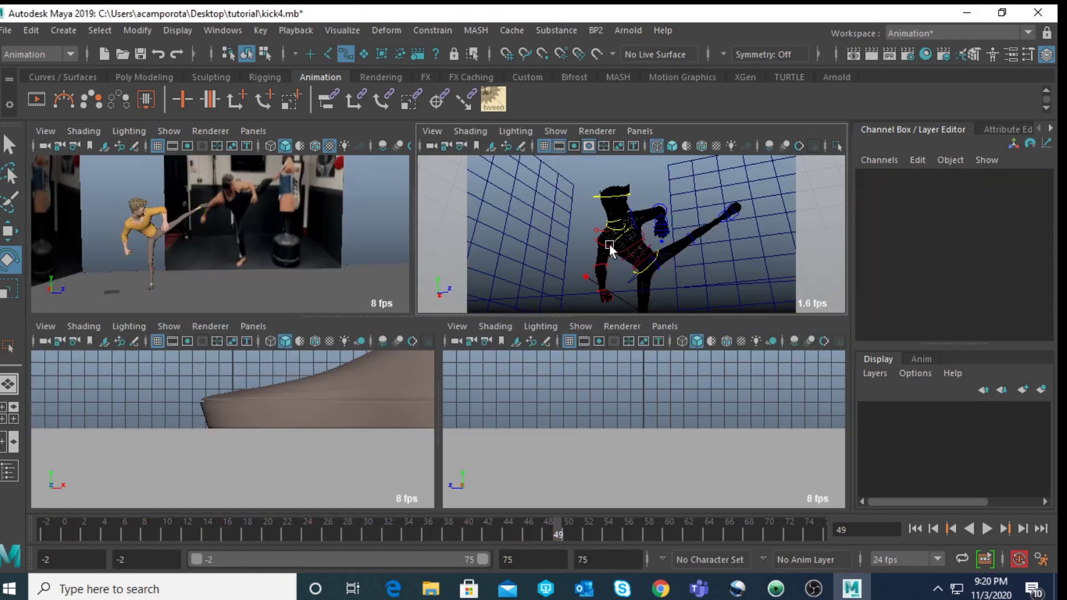
pyautogui.click(598, 267)
pyautogui.press('space')
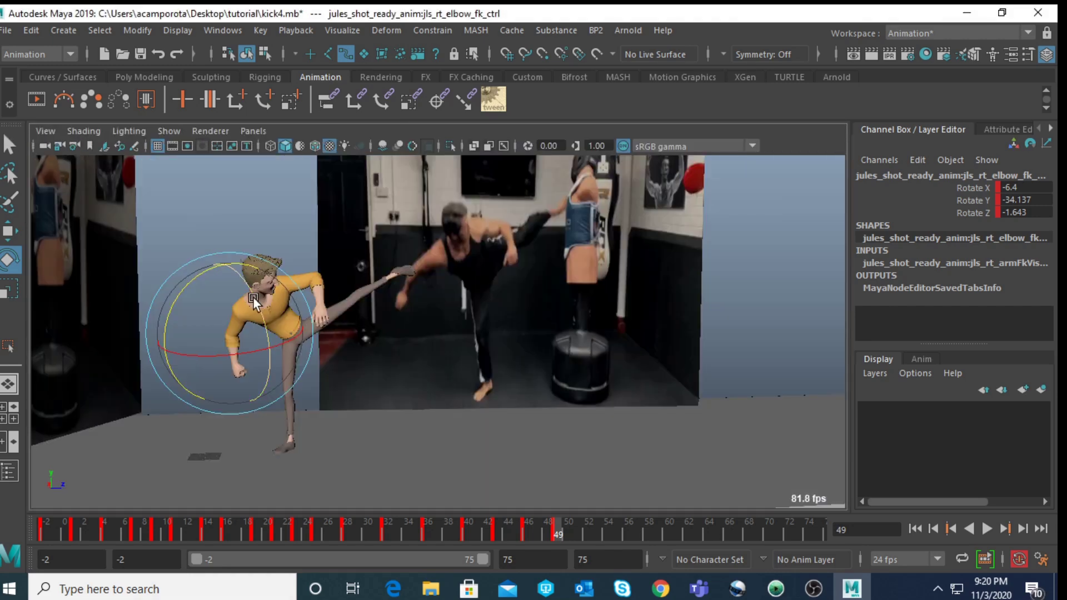
pyautogui.press('space')
pyautogui.click(731, 247)
pyautogui.click(598, 249)
pyautogui.press('space')
pyautogui.moveTo(276, 265); pyautogui.dragTo(284, 262)
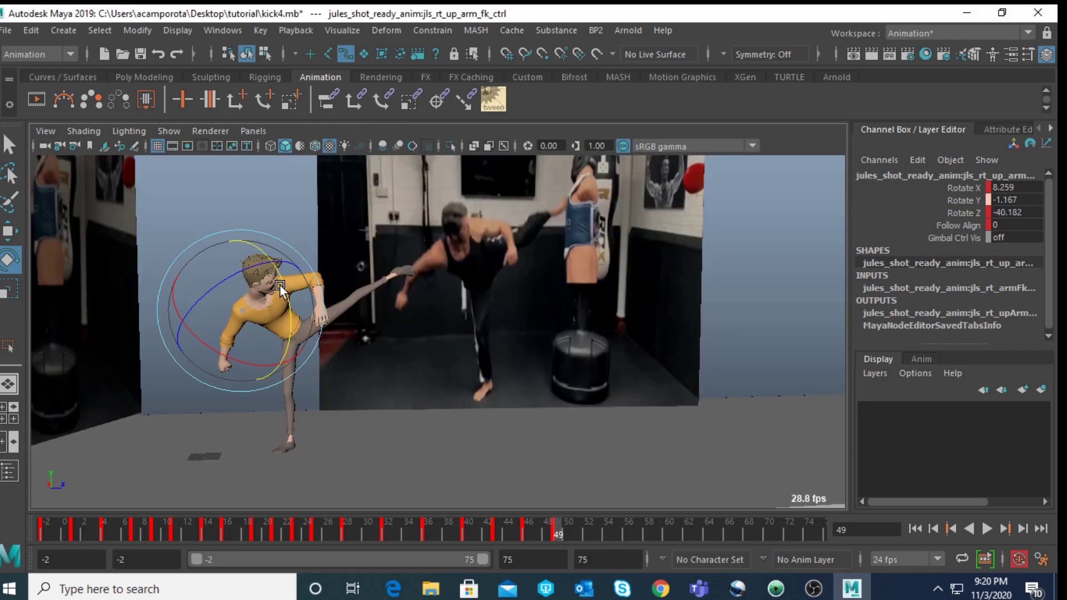
# - Rotate the right clavicle control to about X 0, Y 4.903 and Z 0.01
pyautogui.press('space')
pyautogui.click(761, 217)
pyautogui.click(602, 233)
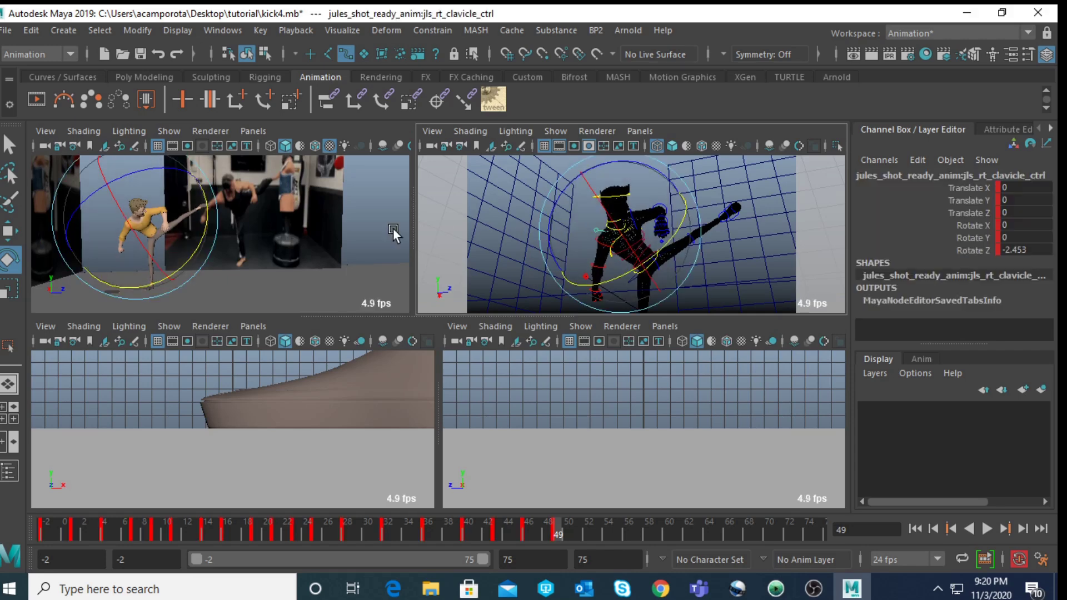
pyautogui.press('space')
pyautogui.moveTo(282, 252); pyautogui.dragTo(339, 331)
# - Open the right hand by lowering the right arm control's Master Fist to about 3.8
pyautogui.press('space')
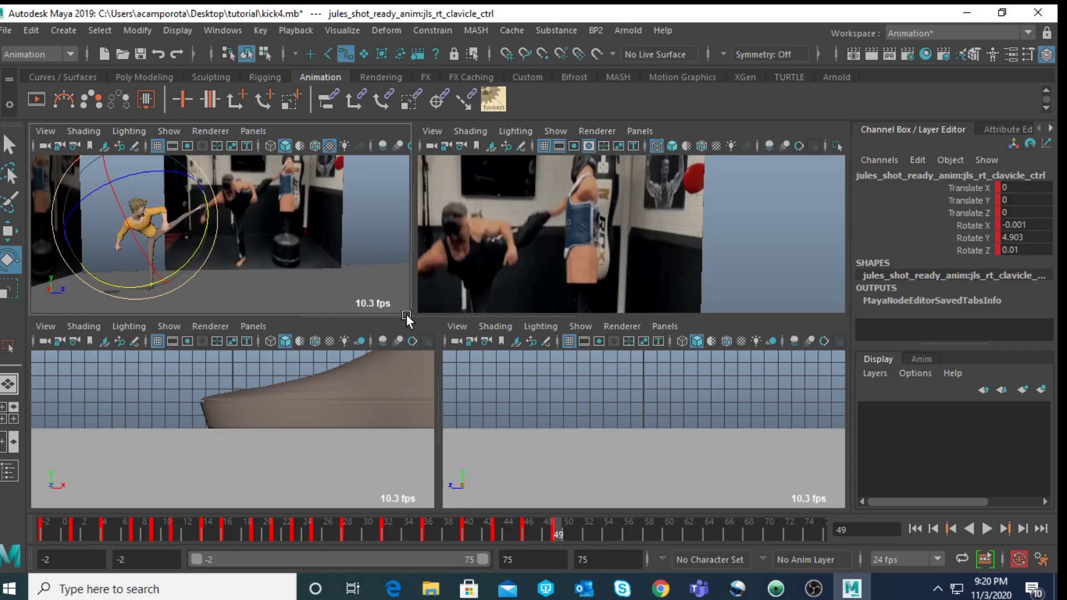
pyautogui.click(775, 270)
pyautogui.press('space')
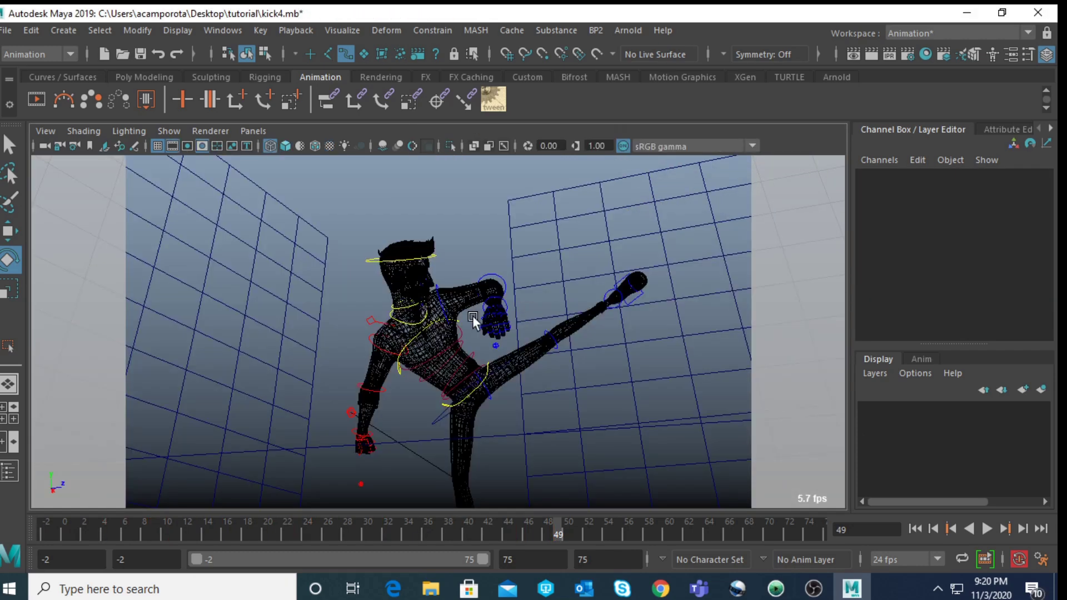
pyautogui.click(399, 424)
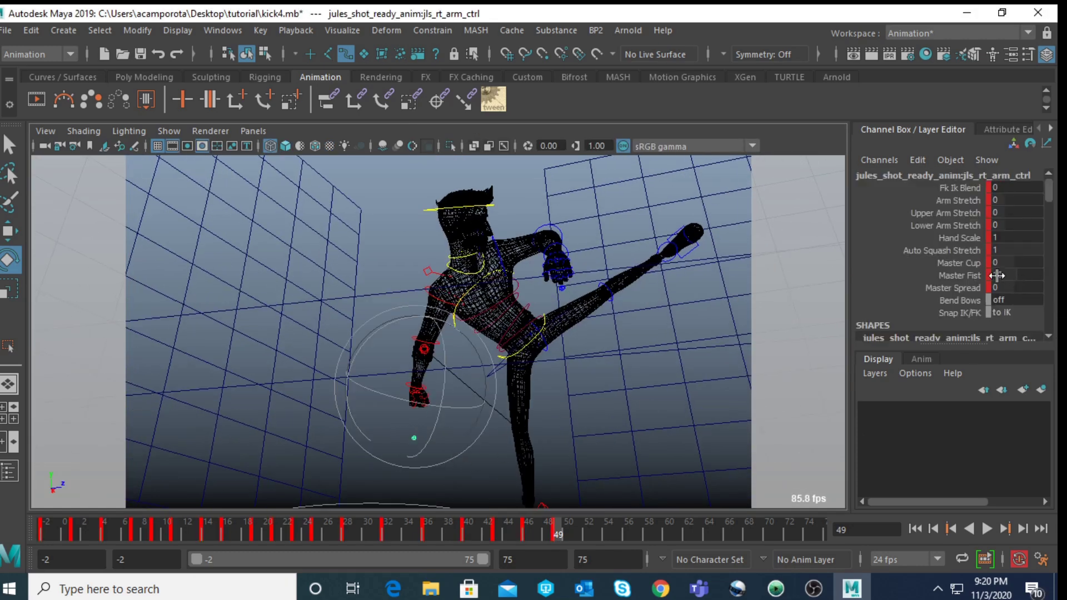
pyautogui.click(975, 276)
pyautogui.moveTo(584, 260); pyautogui.dragTo(544, 268, button='middle')
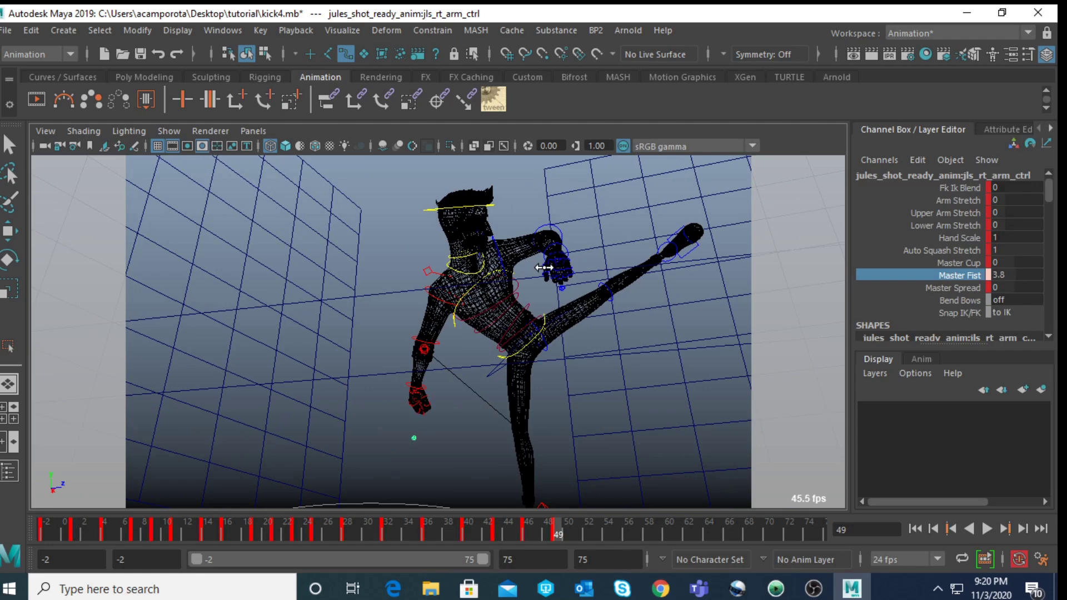
# - Select the neck and head controls and bring the reference video view back up
pyautogui.press('q')
pyautogui.click(465, 269)
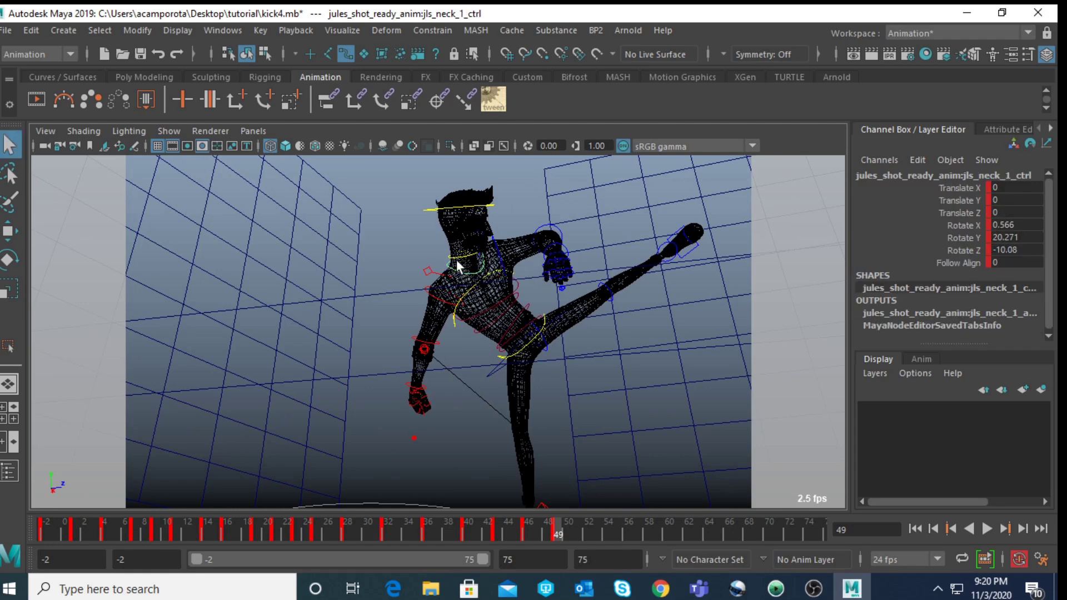
pyautogui.click(434, 217)
pyautogui.press('space')
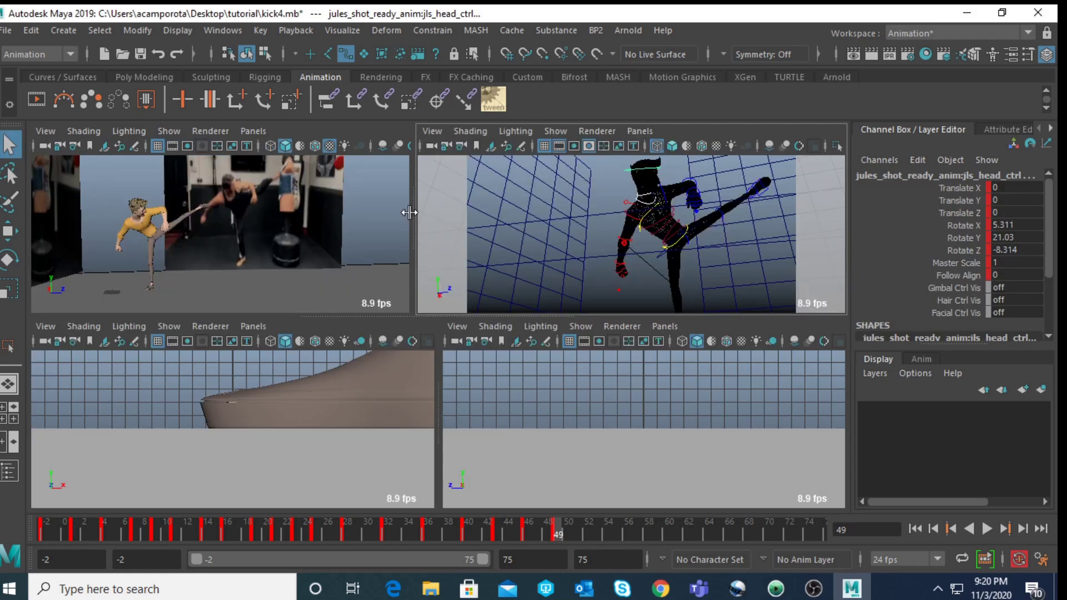
# - At frame 49, rotate the head control to about X 0.122, Y 17.421, Z -8.629 and compare the pose with the reference video
pyautogui.press('space')
pyautogui.press(',')
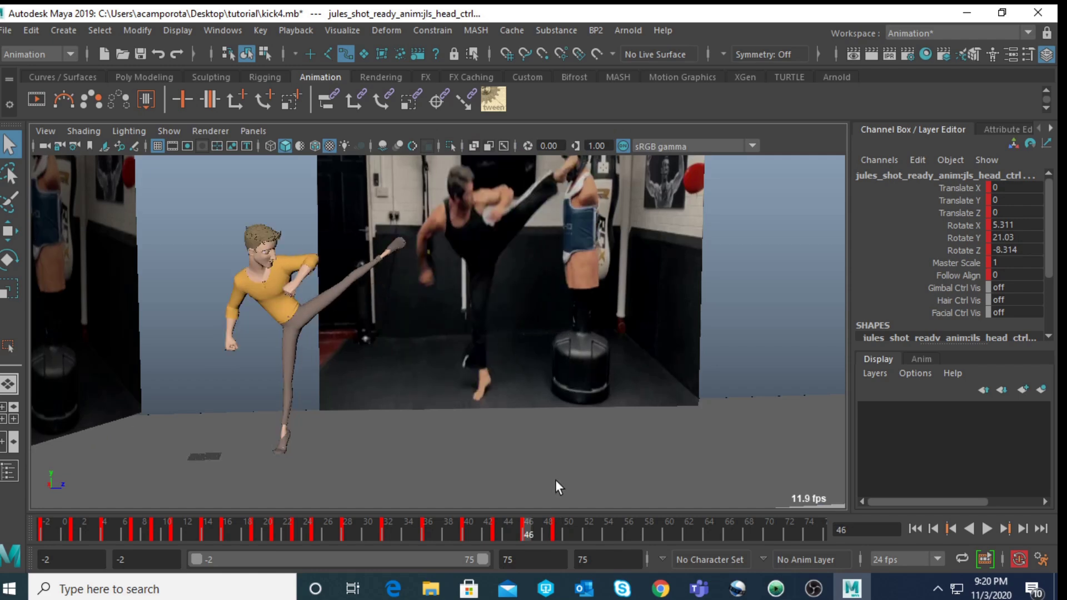
pyautogui.moveTo(524, 529); pyautogui.dragTo(559, 533)
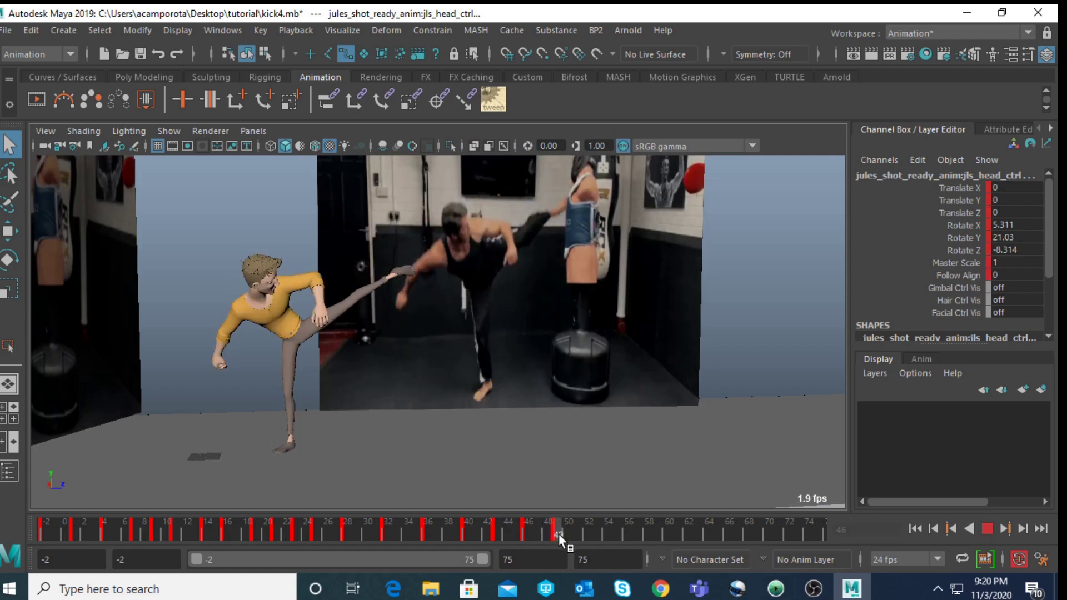
pyautogui.press('e')
pyautogui.moveTo(317, 328); pyautogui.dragTo(306, 258)
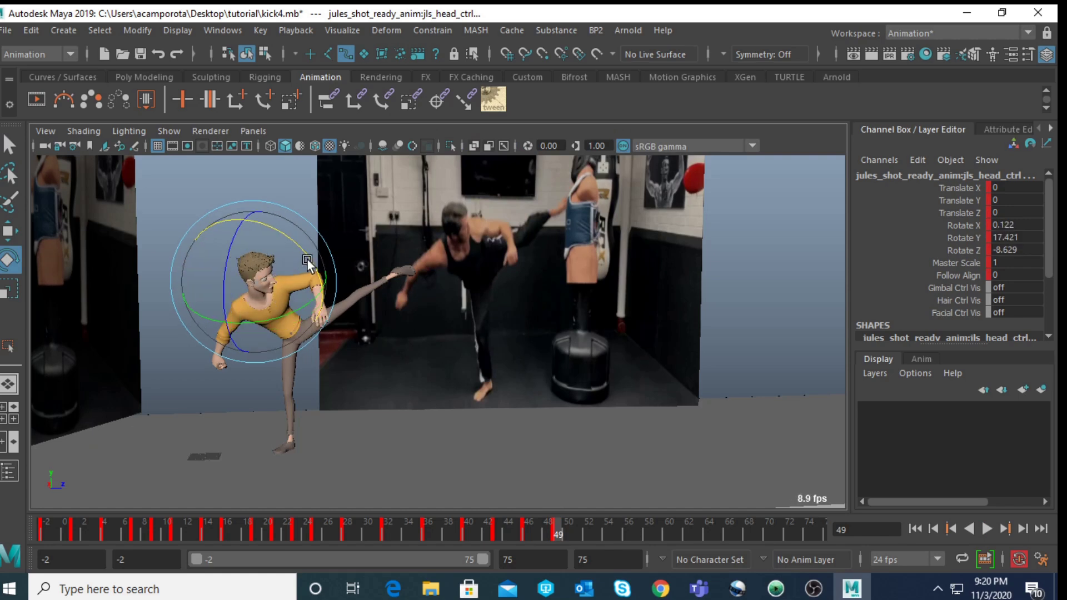
pyautogui.hotkey('alt', 'v')
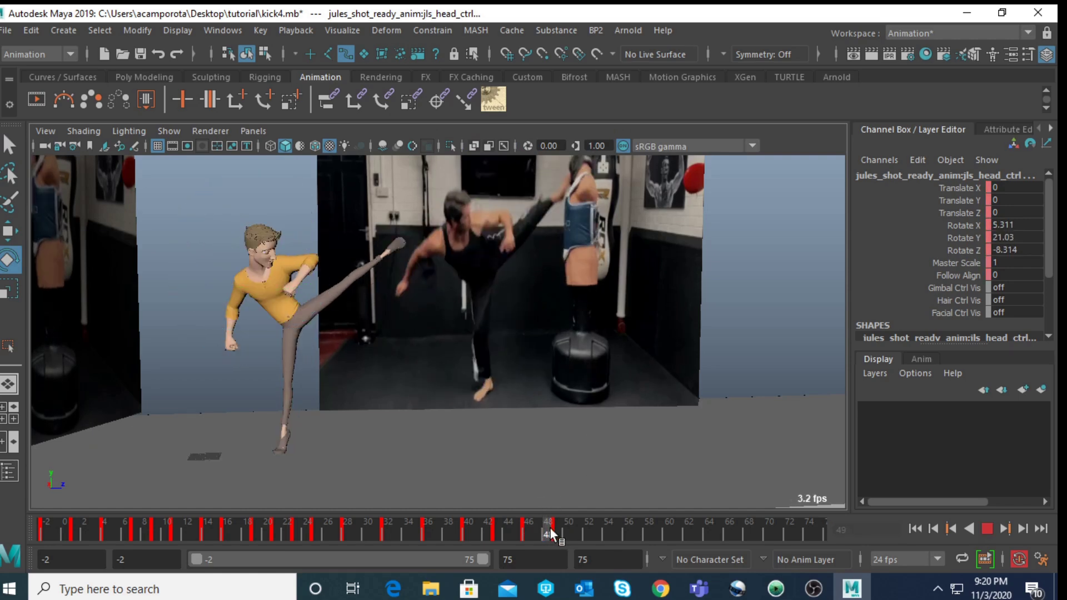
pyautogui.hotkey('alt', 'v')
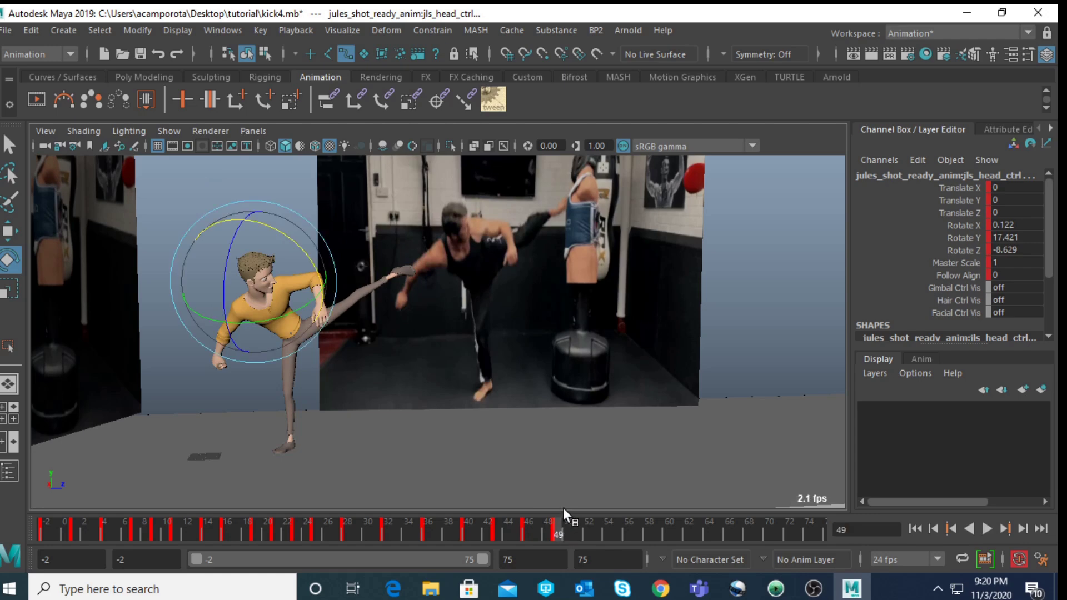
# - At frame 49, adjust the kicking leg's bend by rotating the left knee and left ankle FK controls
pyautogui.press('space')
pyautogui.press('space')
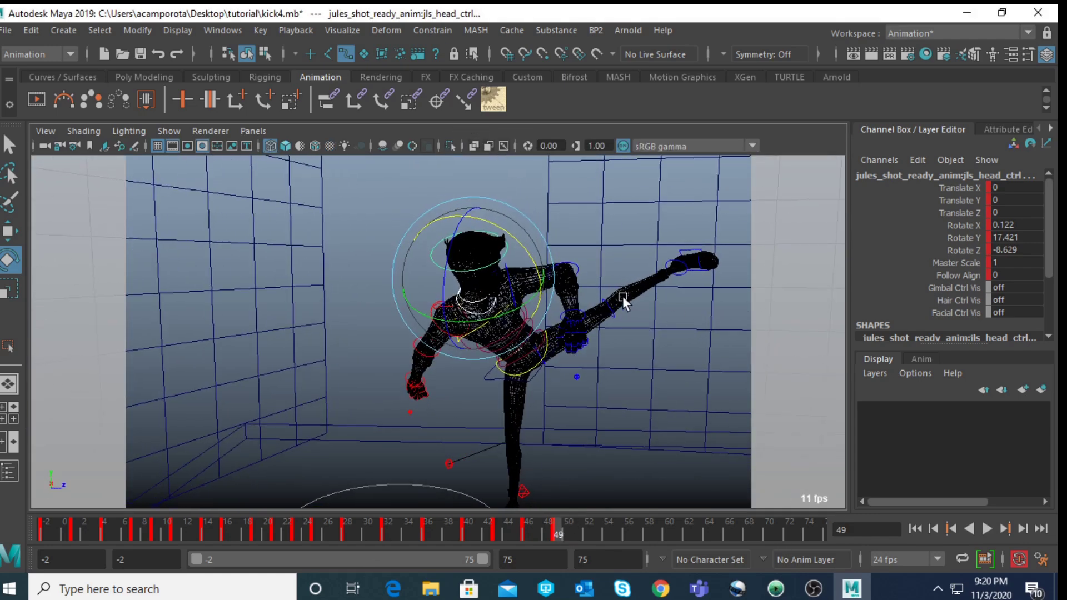
pyautogui.click(621, 325)
pyautogui.moveTo(662, 361); pyautogui.dragTo(680, 314)
pyautogui.click(658, 257)
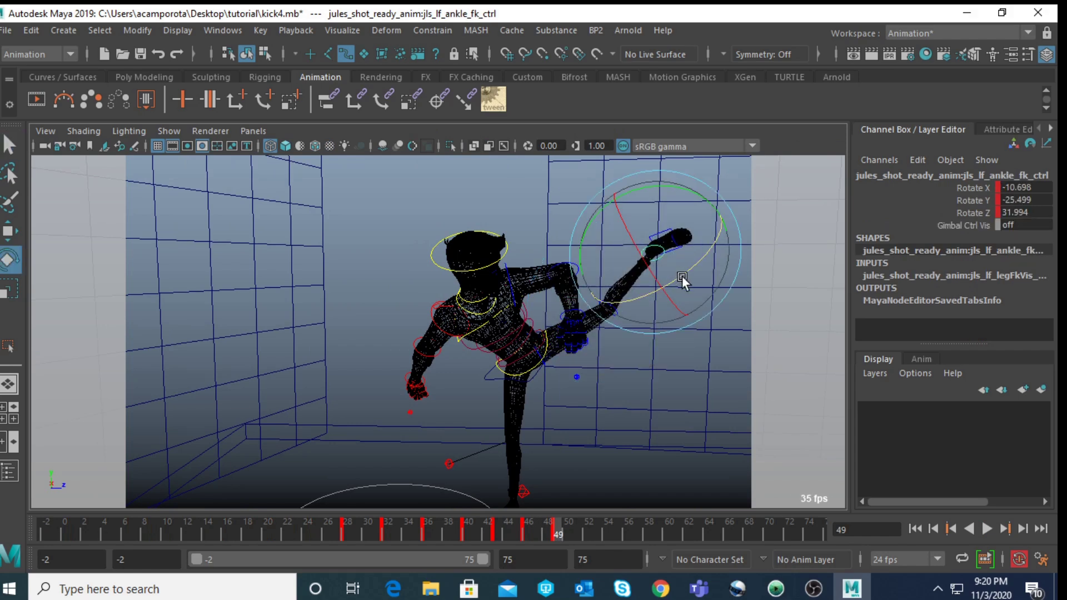
pyautogui.moveTo(683, 276); pyautogui.dragTo(655, 300)
# - Rotate the left upper leg FK control at frame 49 to about X 8.905, Y -73.74, Z 12.176
pyautogui.click(544, 364)
pyautogui.click(547, 364)
pyautogui.click(547, 364)
pyautogui.press('space')
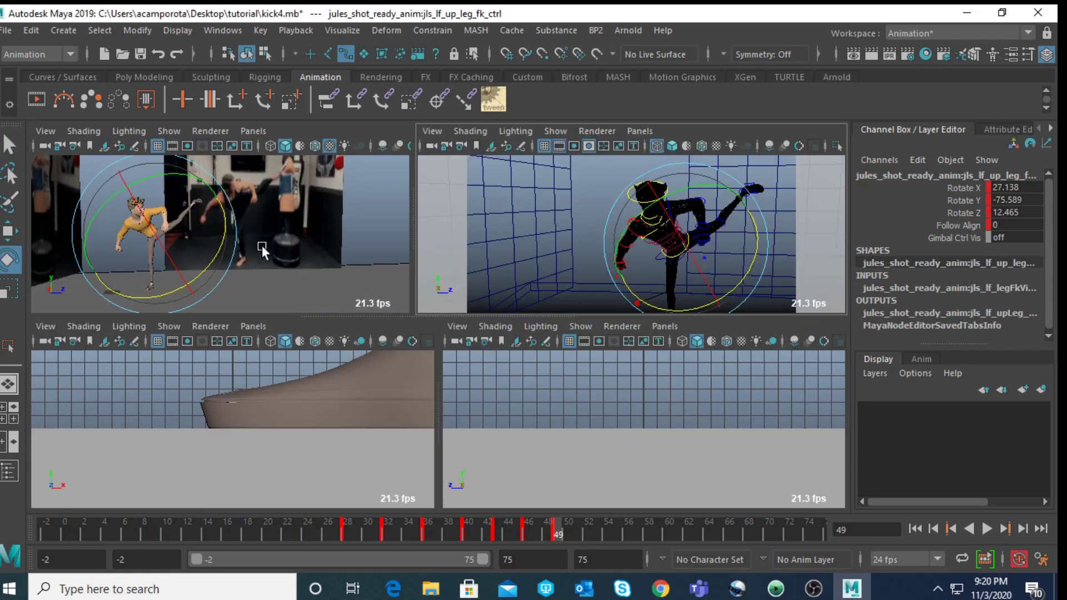
pyautogui.press('space')
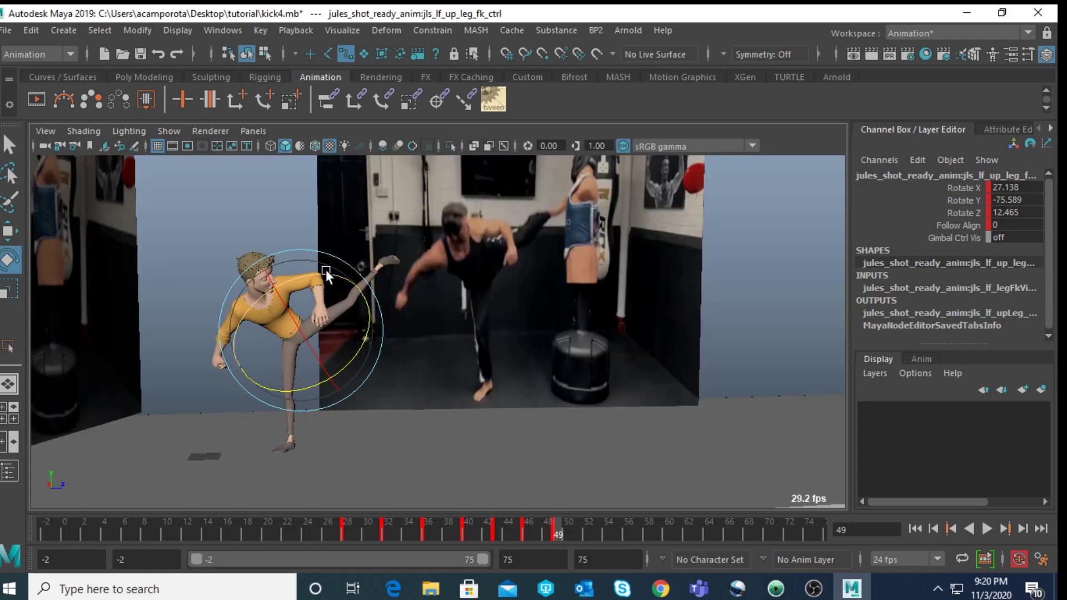
pyautogui.press('.')
pyautogui.moveTo(300, 329); pyautogui.dragTo(333, 272)
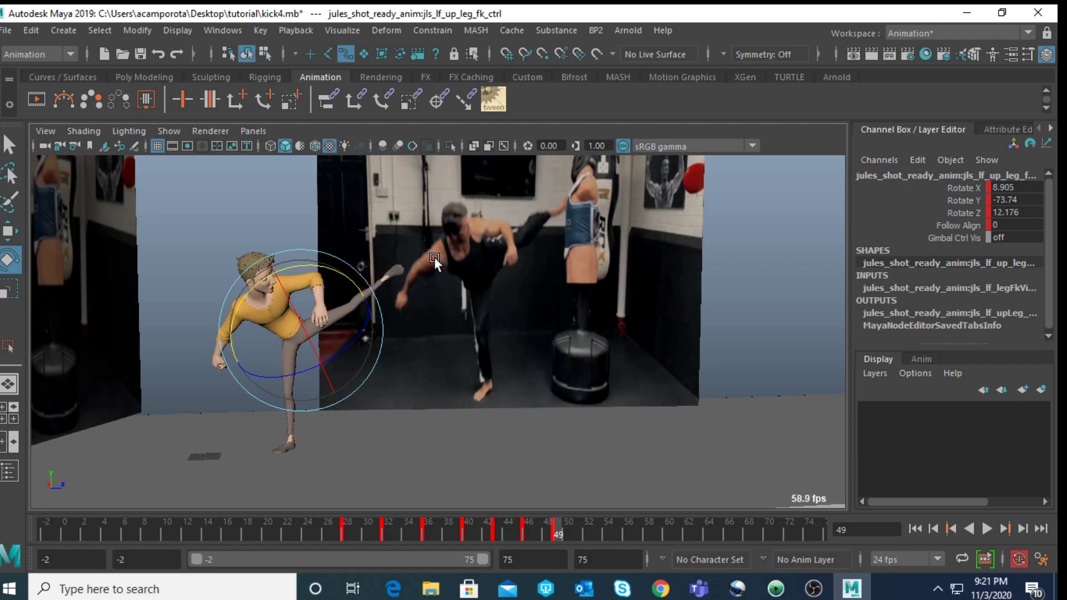
pyautogui.press('.')
# - Move the COG control at frame 49 to a Translate Z of about 72.758 and compare with neighbouring frames
pyautogui.press('space')
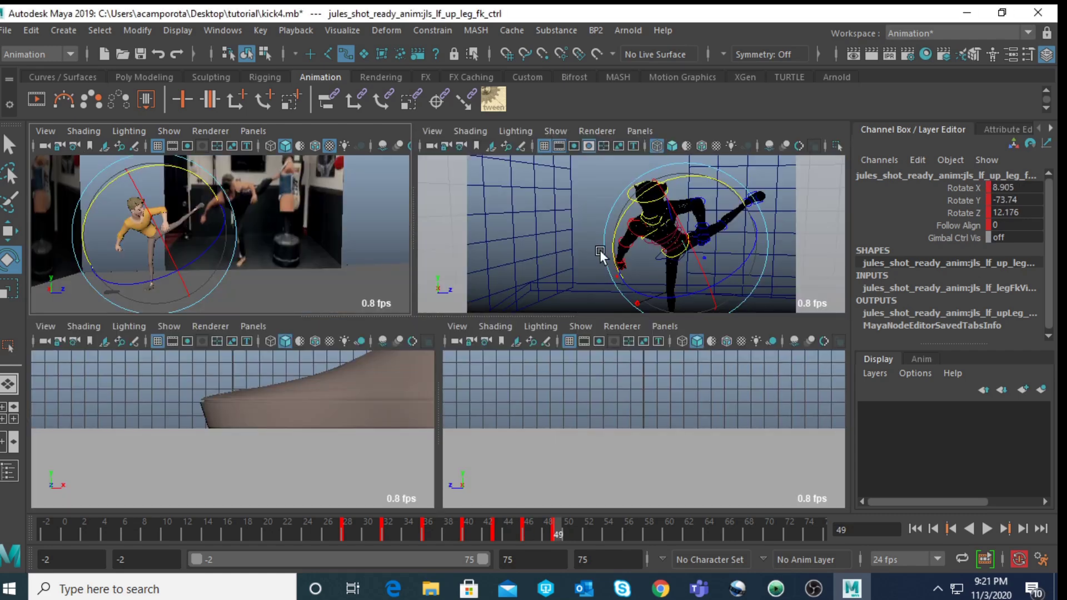
pyautogui.click(674, 253)
pyautogui.click(662, 258)
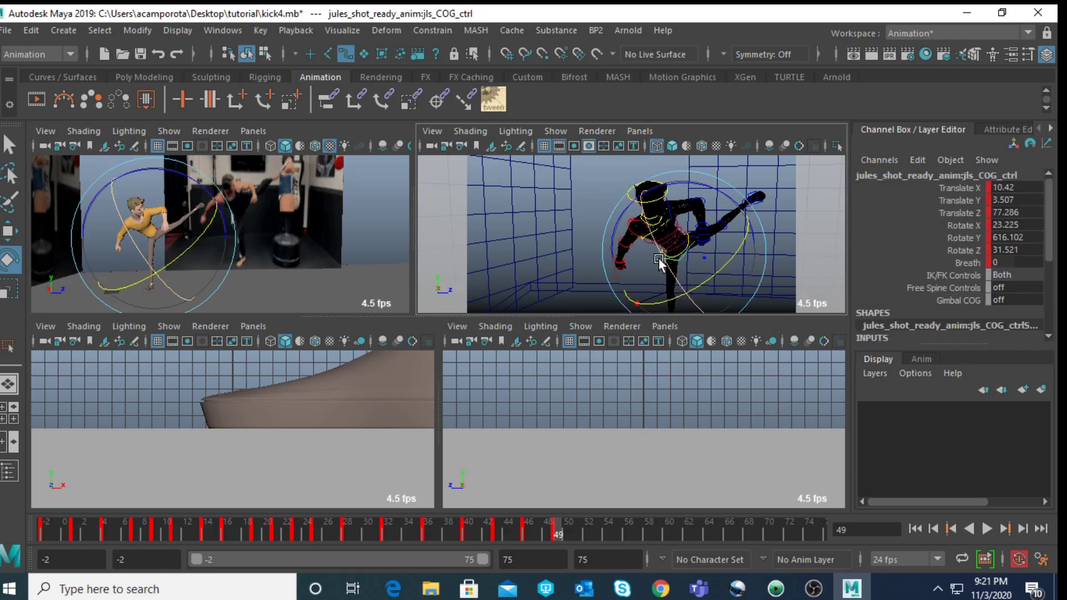
pyautogui.press('space')
pyautogui.press('w')
pyautogui.moveTo(374, 336); pyautogui.dragTo(372, 339)
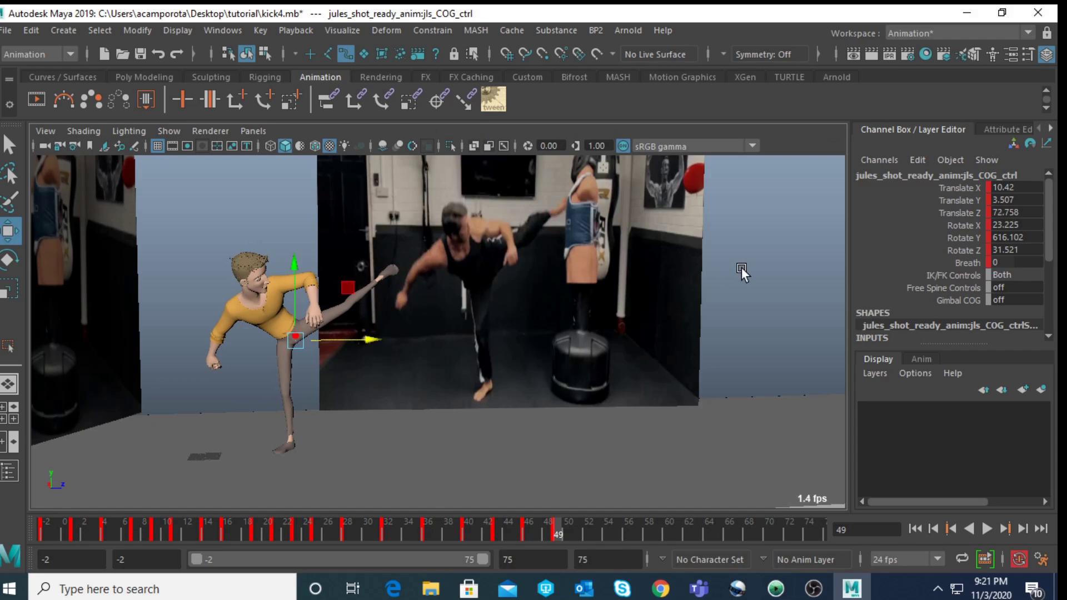
pyautogui.hotkey('alt', '.')
pyautogui.hotkey('alt', ',')
pyautogui.hotkey('alt', '.')
pyautogui.hotkey('alt', ',')
# - Refine the left upper leg FK control's rotation at frame 49 to about X 8.276, Y -71.967, Z 19.864
pyautogui.press('space')
pyautogui.click(756, 265)
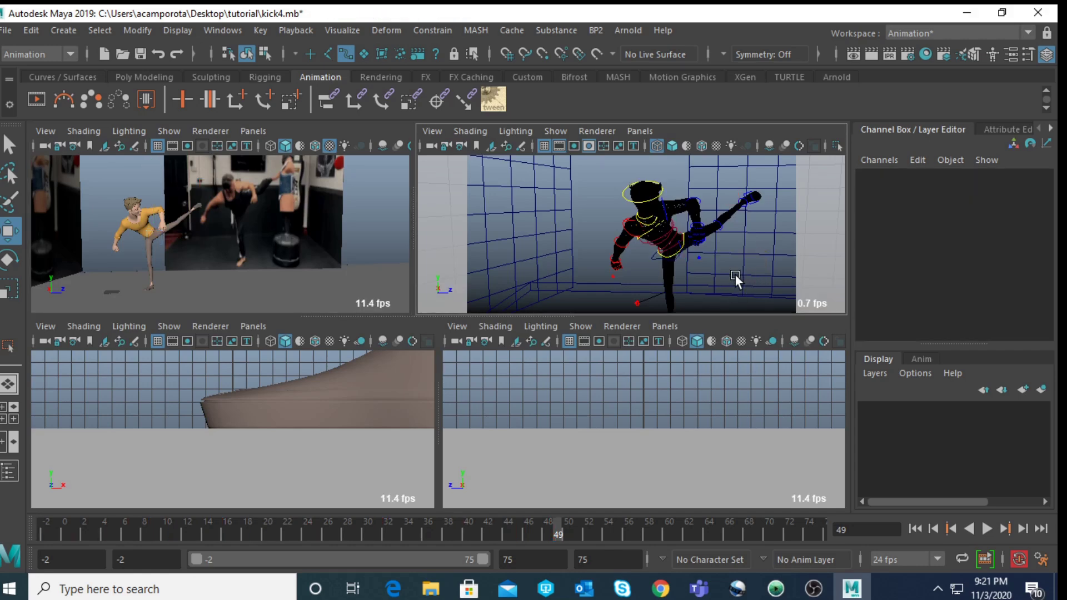
pyautogui.scroll(3, 723, 278)
pyautogui.scroll(-2, 739, 270)
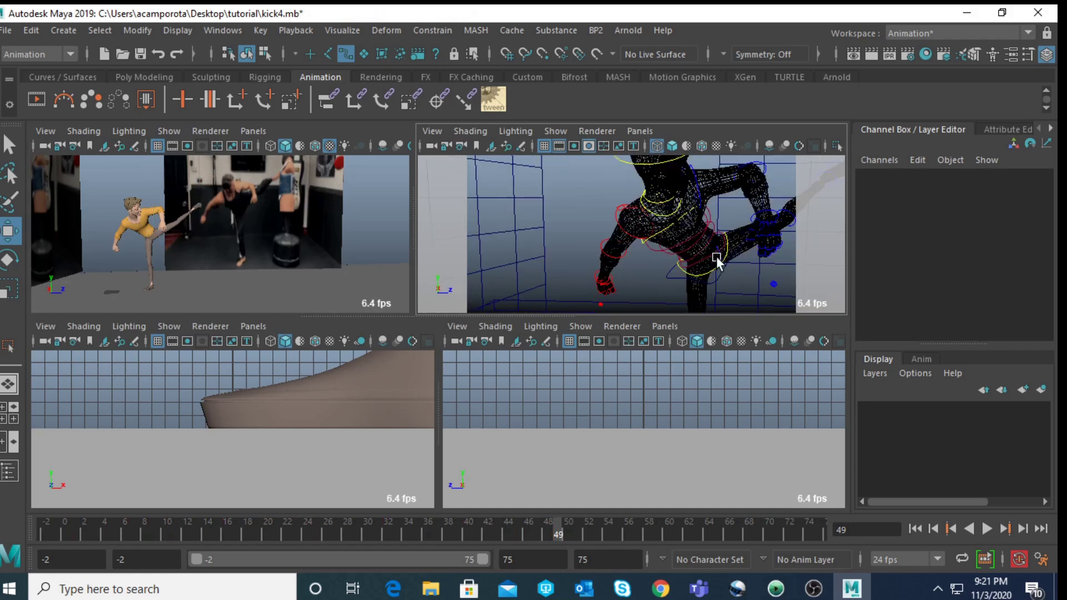
pyautogui.click(719, 260)
pyautogui.press('e')
pyautogui.press('space')
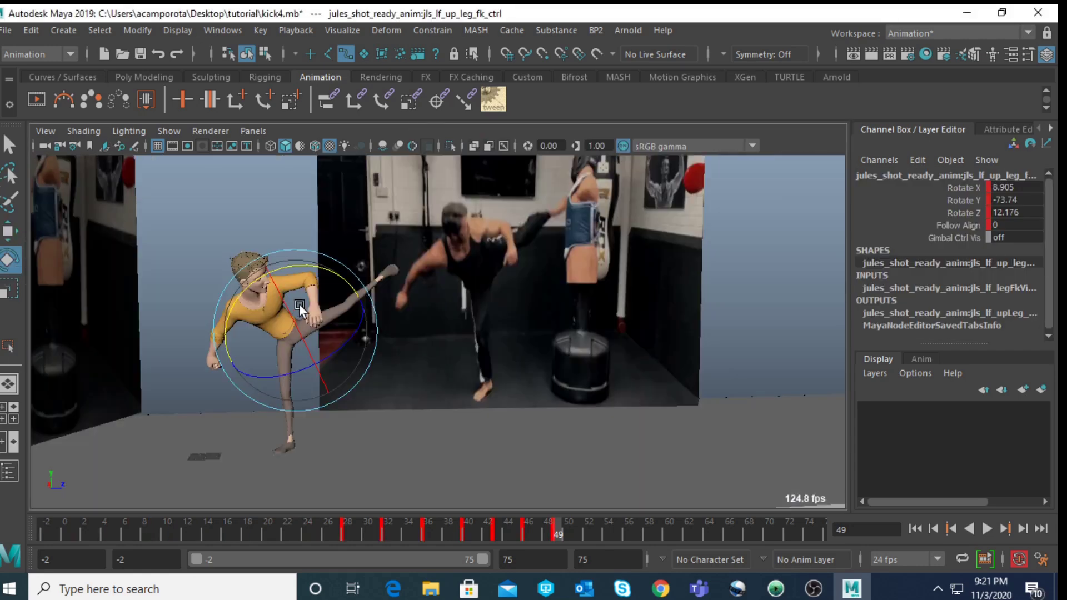
pyautogui.moveTo(359, 324); pyautogui.dragTo(342, 275)
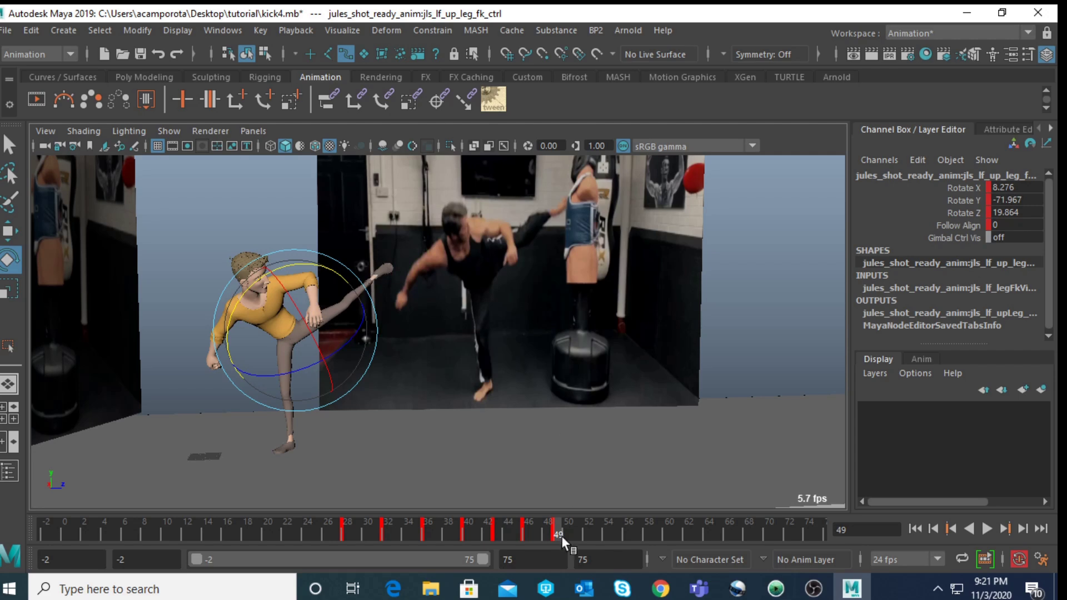
pyautogui.hotkey('alt', 'v')
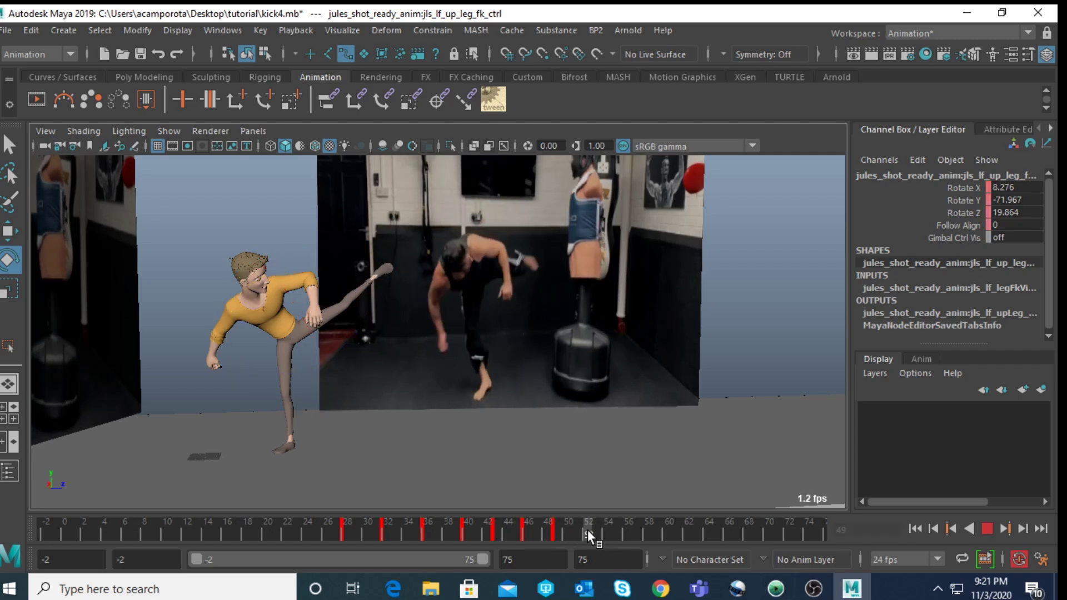
# - Advance to frame 52 and set a key on all of the character's controls
pyautogui.moveTo(588, 532)
pyautogui.mouseDown()
pyautogui.moveTo(643, 532)
pyautogui.moveTo(555, 526)
pyautogui.moveTo(715, 519)
pyautogui.mouseUp()
pyautogui.moveTo(563, 524); pyautogui.dragTo(588, 526)
pyautogui.click(680, 435)
pyautogui.press('q')
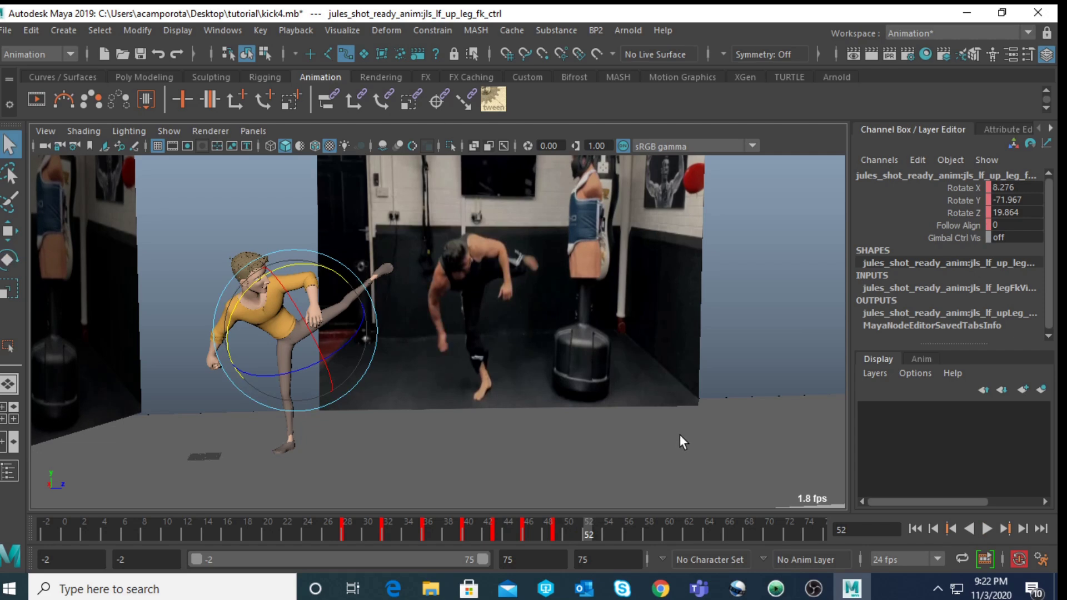
pyautogui.click(748, 289)
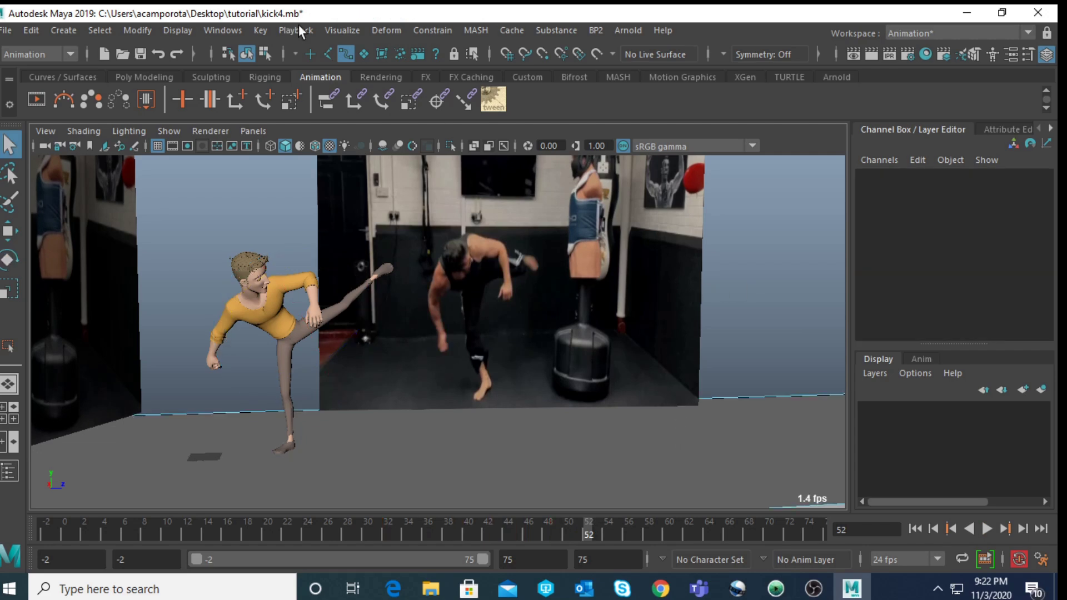
pyautogui.moveTo(731, 178); pyautogui.dragTo(792, 149, button='right')
pyautogui.click(776, 322)
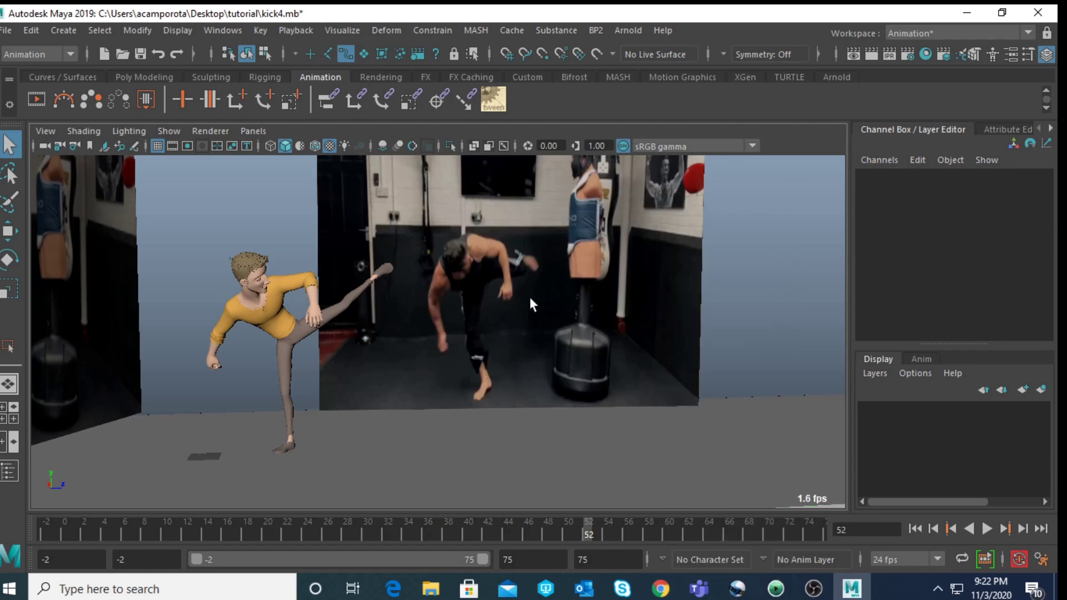
pyautogui.press('space')
pyautogui.moveTo(588, 196); pyautogui.dragTo(698, 269)
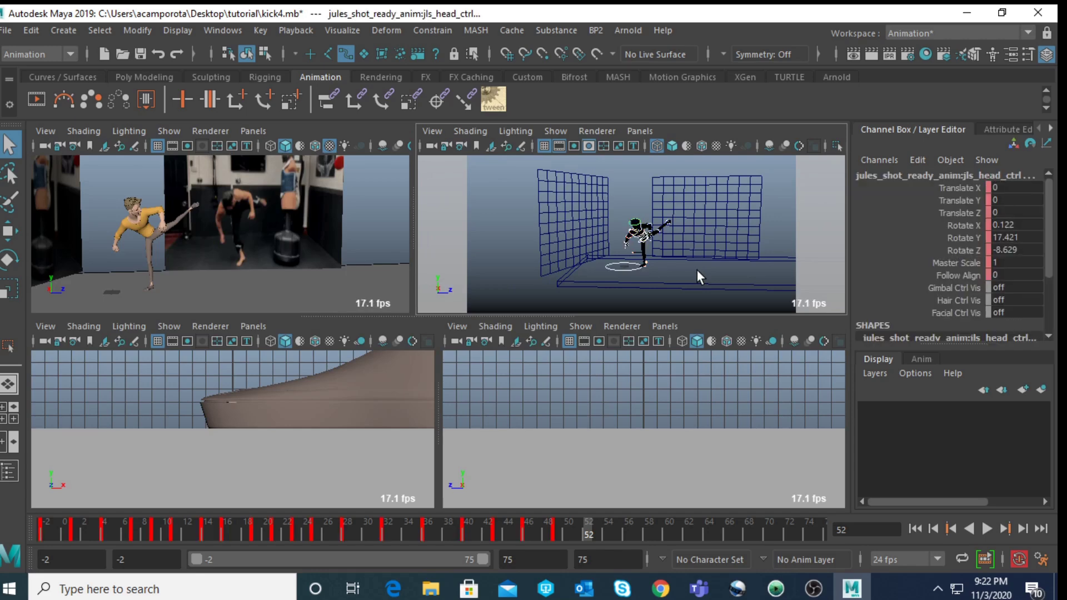
pyautogui.press('f')
# - Lower the COG control at frame 52 to a Translate Y of about -5.985 and step through frames to compare with the reference
pyautogui.click(656, 262)
pyautogui.press('space')
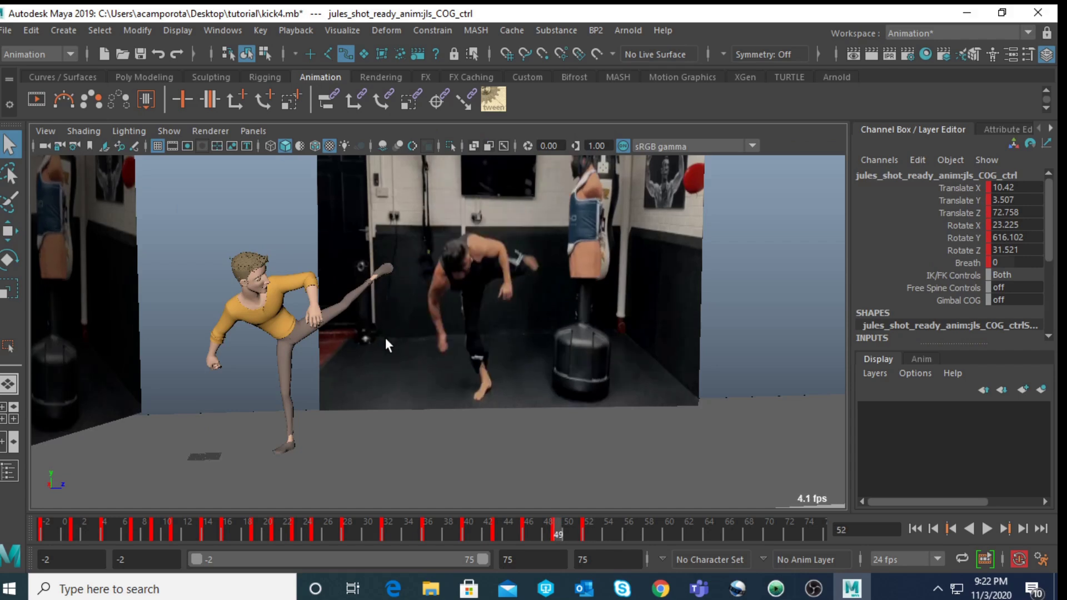
pyautogui.press('w')
pyautogui.moveTo(292, 292); pyautogui.dragTo(296, 302)
pyautogui.hotkey('alt', ',')
pyautogui.hotkey('alt', ',')
pyautogui.hotkey('alt', ',')
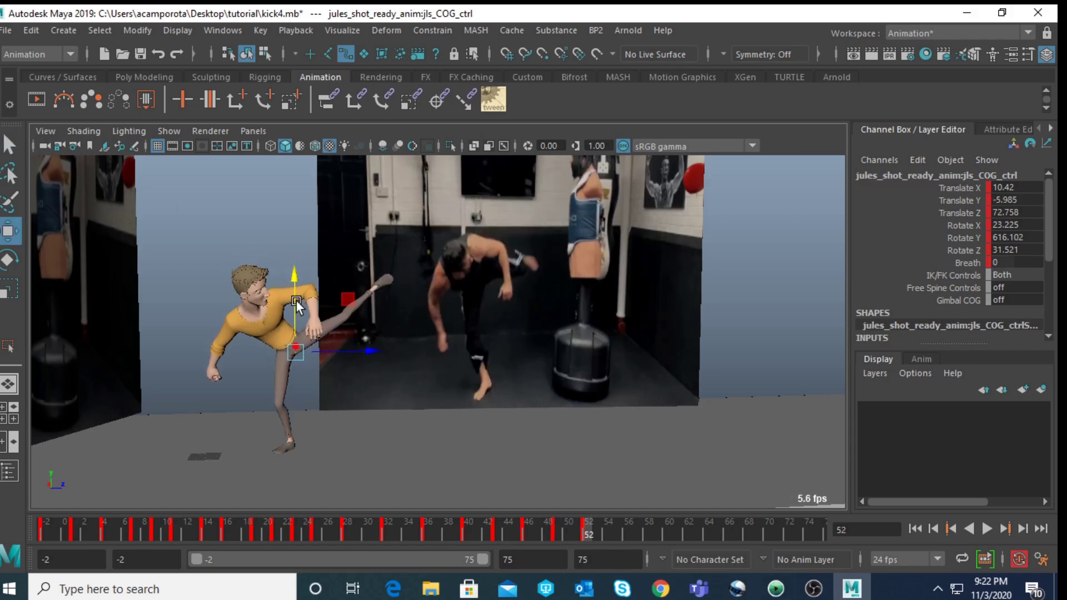
pyautogui.hotkey('alt', ',')
pyautogui.hotkey('alt', ',')
pyautogui.hotkey('alt', ',')
pyautogui.hotkey('alt', '.')
pyautogui.hotkey('alt', '.')
pyautogui.hotkey('alt', '.')
pyautogui.hotkey('alt', '.')
pyautogui.hotkey('alt', '.')
pyautogui.hotkey('alt', '.')
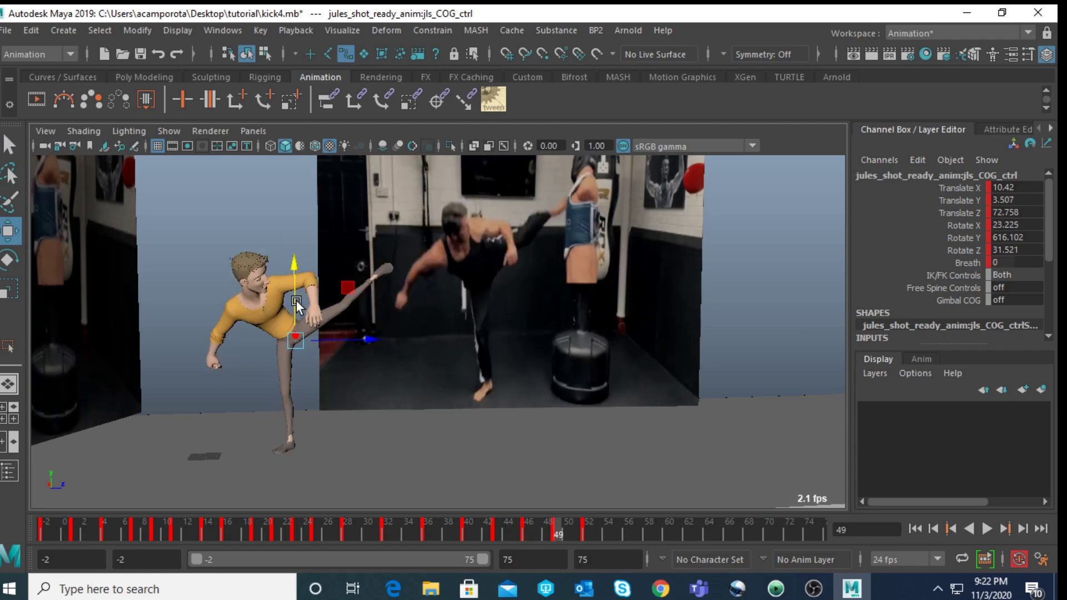
# - At frame 52, shift the COG control to about Translate Z 70.831 and tilt it to about Rotate X 41.556
pyautogui.moveTo(349, 352); pyautogui.dragTo(356, 351)
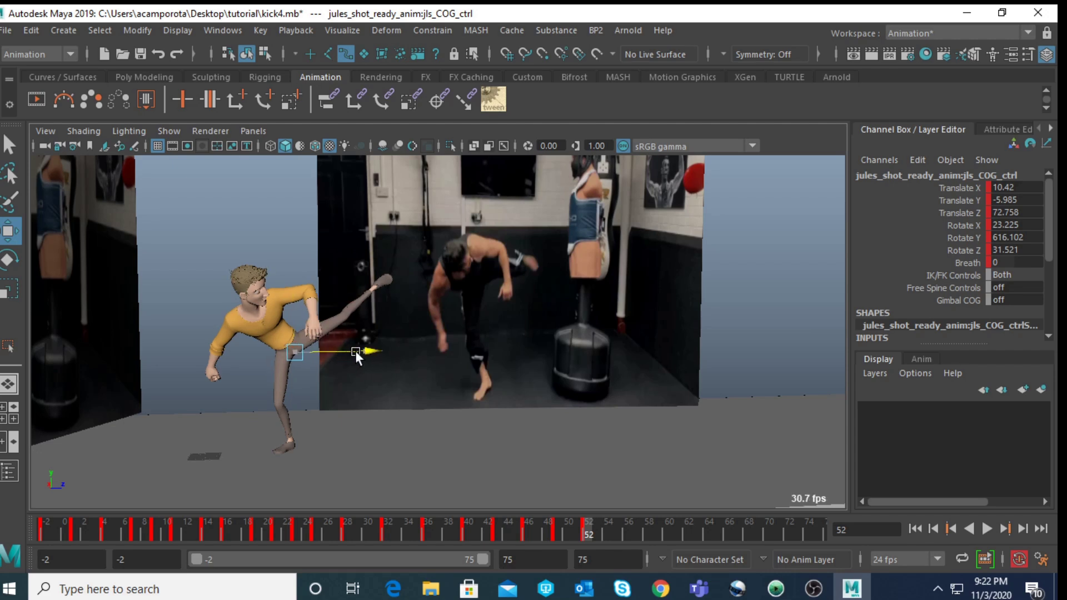
pyautogui.press('e')
pyautogui.moveTo(268, 345); pyautogui.dragTo(325, 385)
pyautogui.hotkey('alt', ',')
pyautogui.hotkey('alt', ',')
pyautogui.hotkey('alt', ',')
pyautogui.press('.')
pyautogui.press(',')
pyautogui.press('.')
pyautogui.press(',')
pyautogui.press('.')
pyautogui.press(',')
pyautogui.press('.')
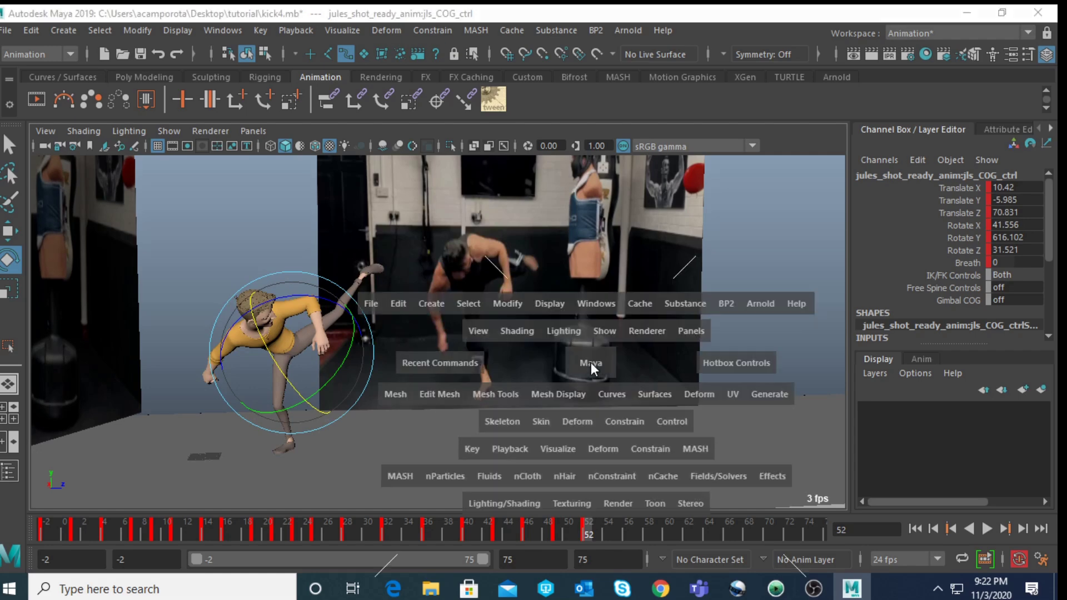
# - Set the right foot IK control's Foot Roll to about 3.3 at frame 52
pyautogui.press('space')
pyautogui.press('space')
pyautogui.scroll(5, 554, 318)
pyautogui.keyDown('alt'); pyautogui.moveTo(564, 322); pyautogui.dragTo(634, 310, button='middle'); pyautogui.keyUp('alt')
pyautogui.click(625, 305)
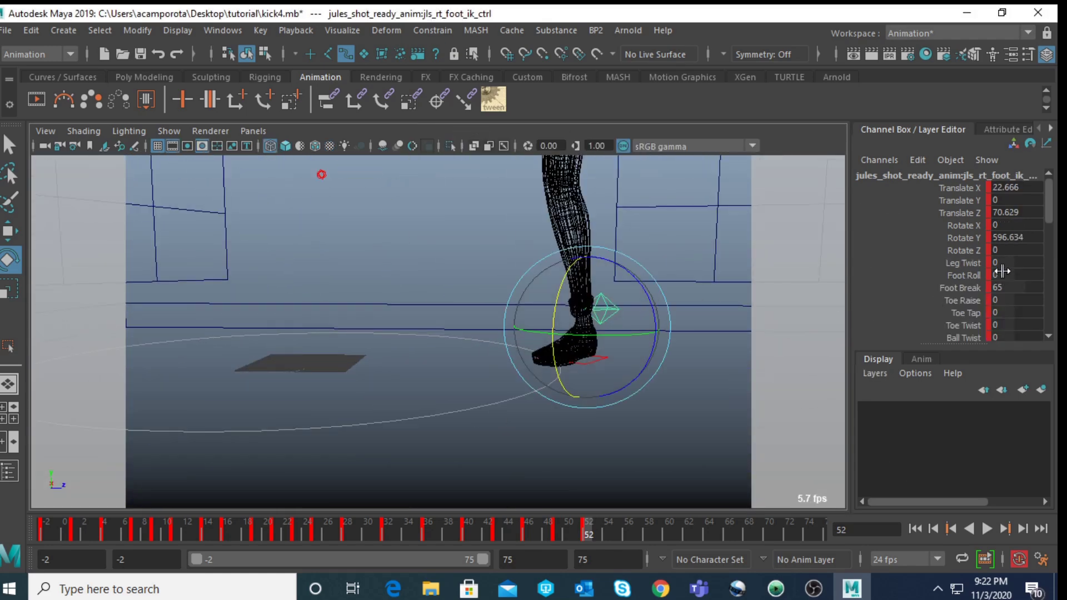
pyautogui.click(965, 276)
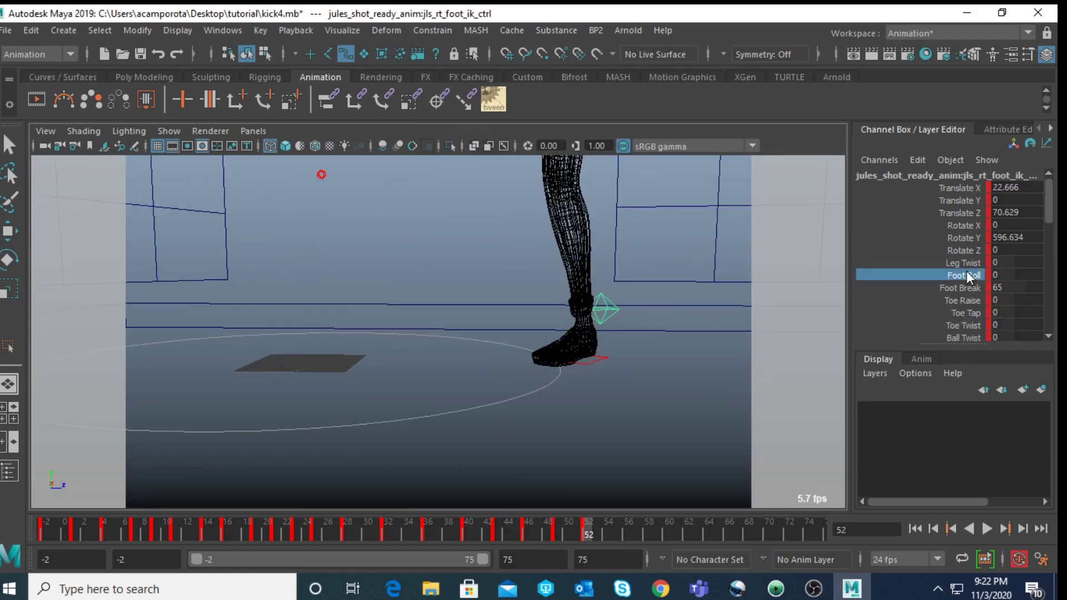
pyautogui.moveTo(684, 229); pyautogui.dragTo(699, 232, button='middle')
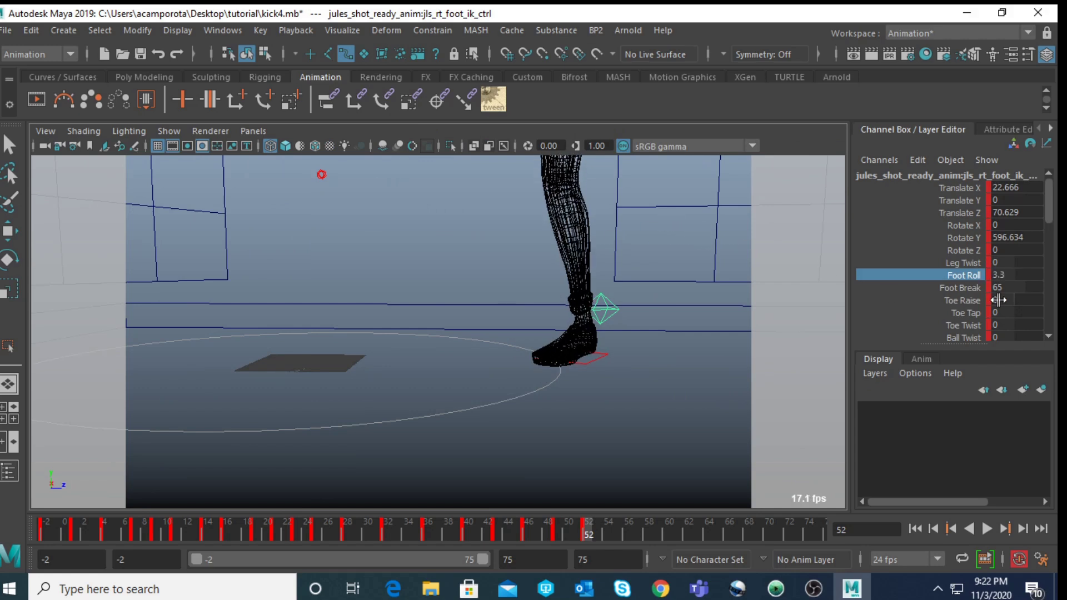
# - Set the right foot IK control's Side attribute to about 5.6 at frame 52
pyautogui.scroll(-3, 995, 301)
pyautogui.click(970, 296)
pyautogui.moveTo(631, 255); pyautogui.dragTo(588, 374, button='middle')
pyautogui.scroll(-5, 662, 272)
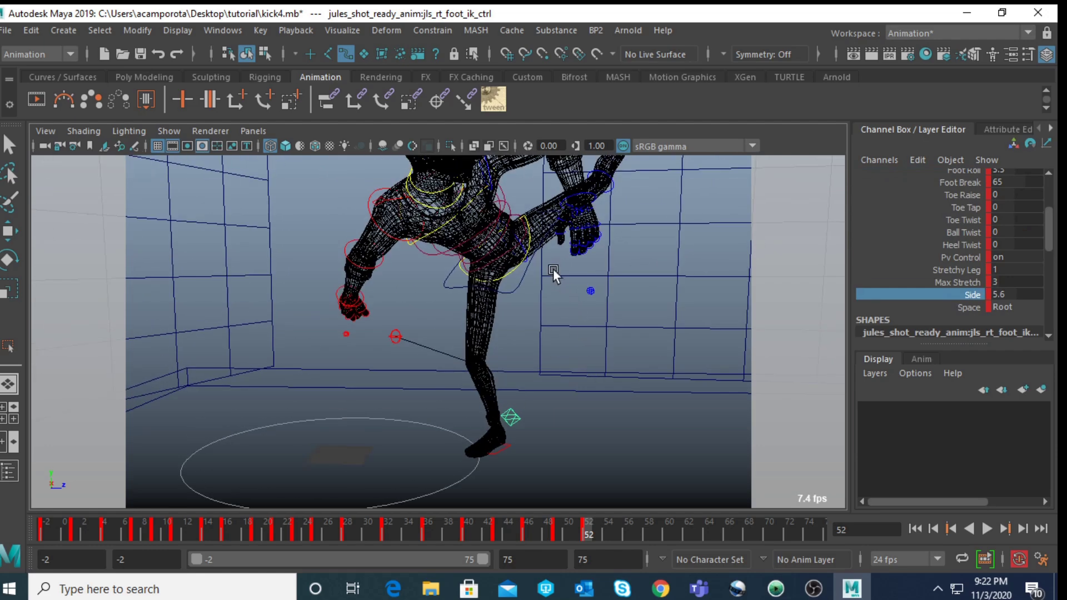
# - Lower the kicking leg at frame 52 by rotating the left upper leg FK control to about X 9.879, Y -25.42, Z 6.101
pyautogui.click(521, 248)
pyautogui.press('e')
pyautogui.press('space')
pyautogui.press('space')
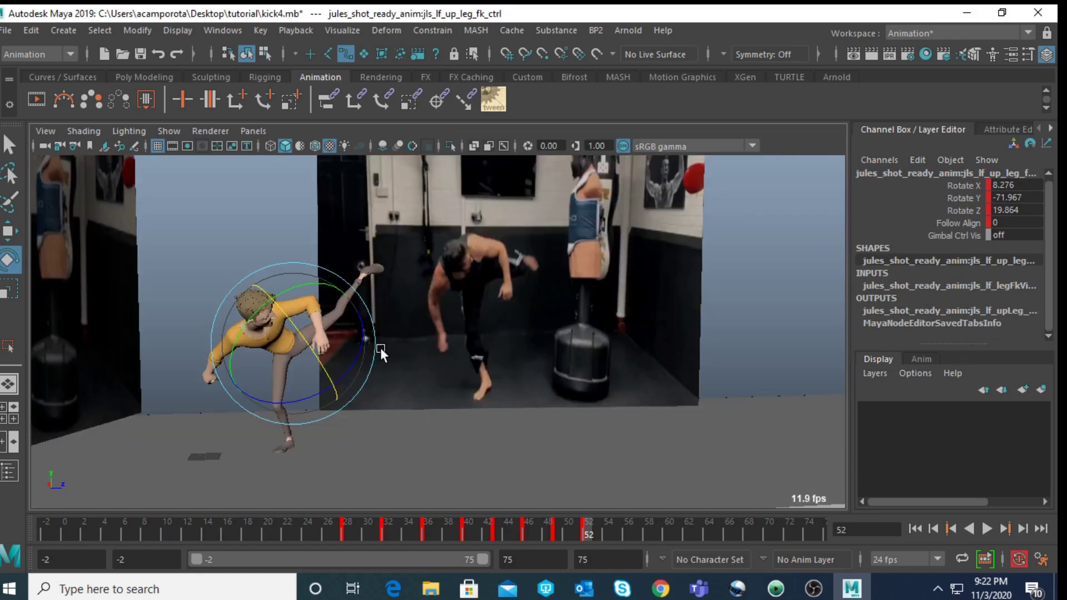
pyautogui.moveTo(333, 372); pyautogui.dragTo(349, 399)
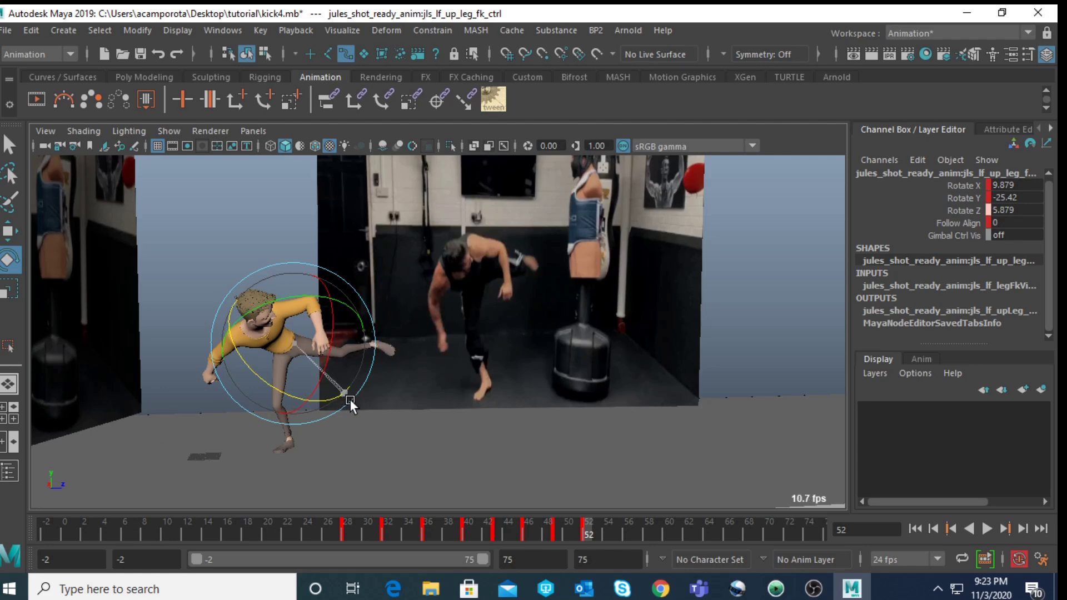
# - Bend the kicking leg's knee at frame 52 by rotating the left knee FK control to about Rotate Z 77.731
pyautogui.press('space')
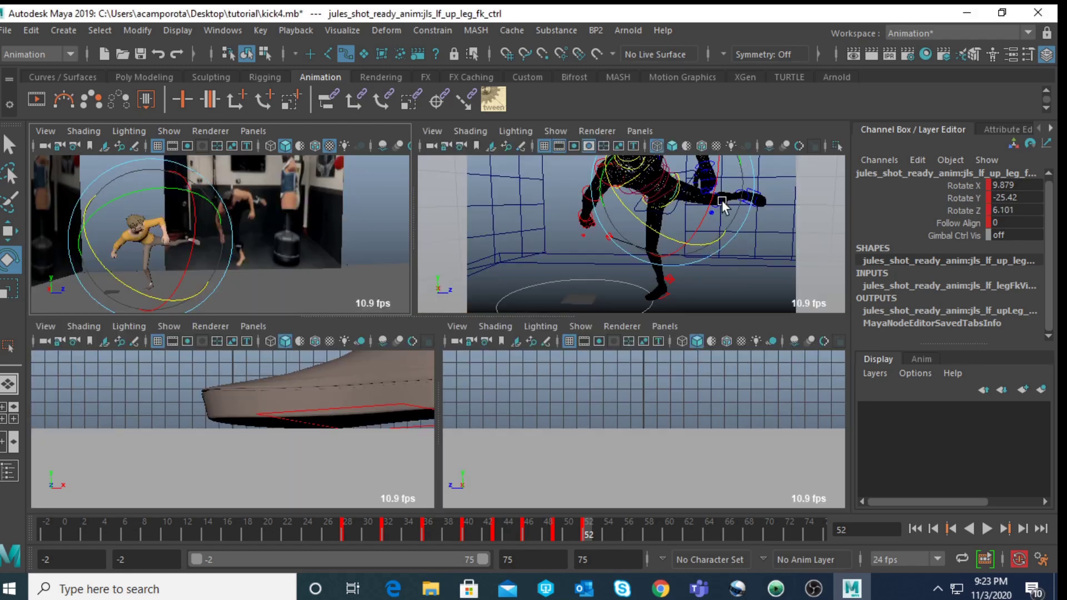
pyautogui.click(718, 199)
pyautogui.press('space')
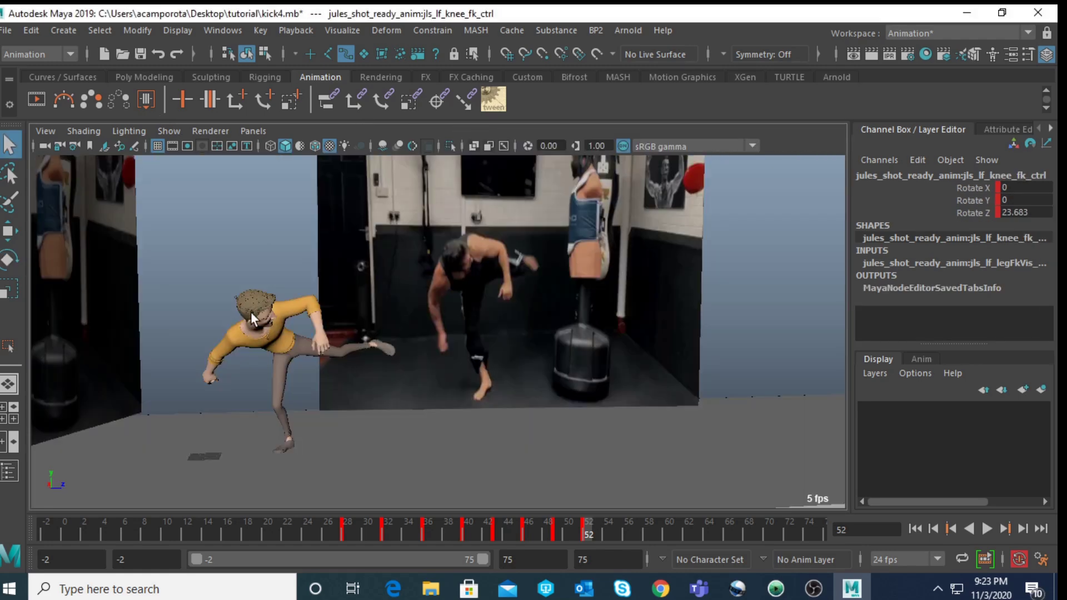
pyautogui.press('e')
pyautogui.moveTo(328, 385); pyautogui.dragTo(379, 407)
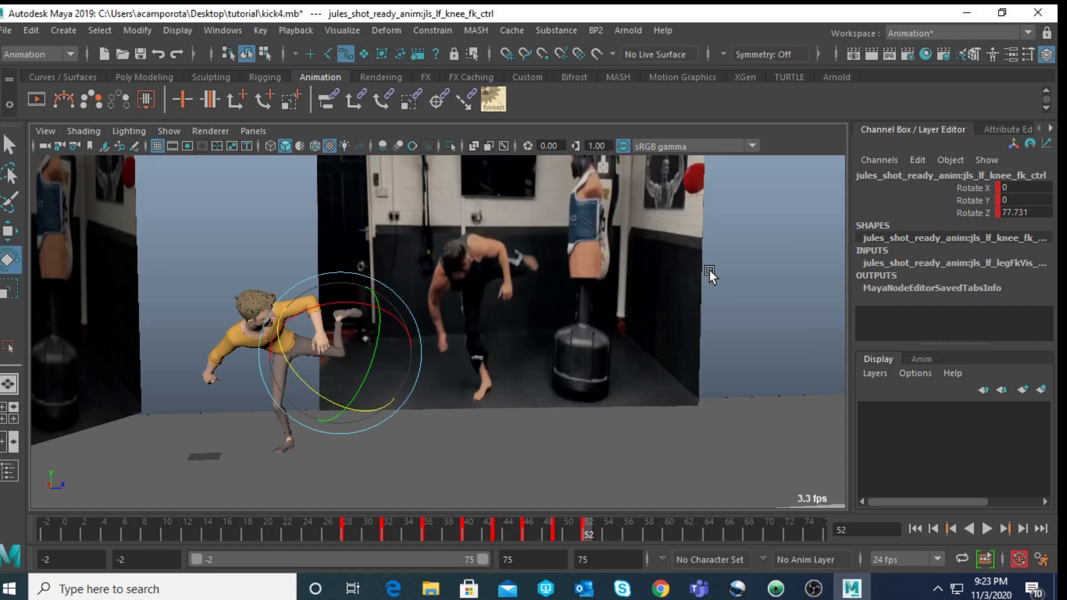
# - Re-angle the kicking thigh at frame 52 by rotating the left upper leg FK control to about X -10.562, Y -27.595, Z 9.27
pyautogui.press('space')
pyautogui.press('q')
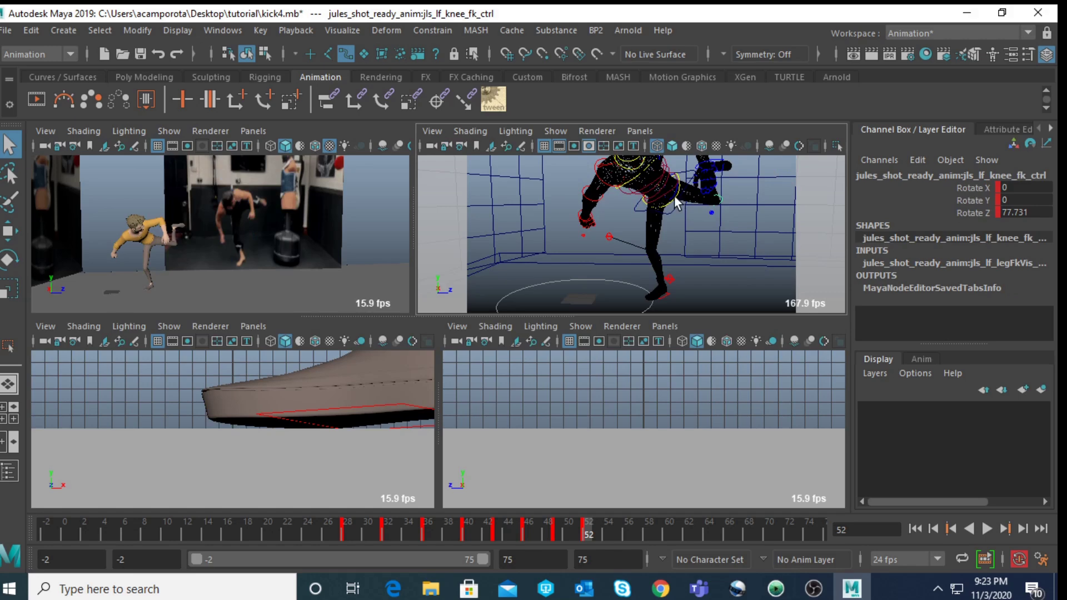
pyautogui.click(674, 195)
pyautogui.click(675, 193)
pyautogui.press('space')
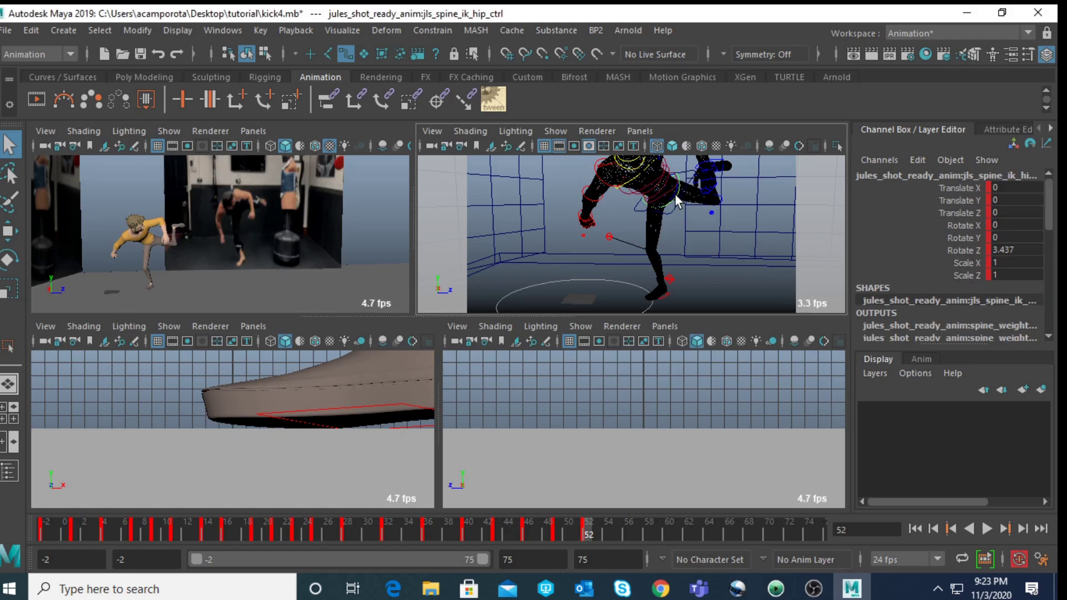
pyautogui.click(607, 314)
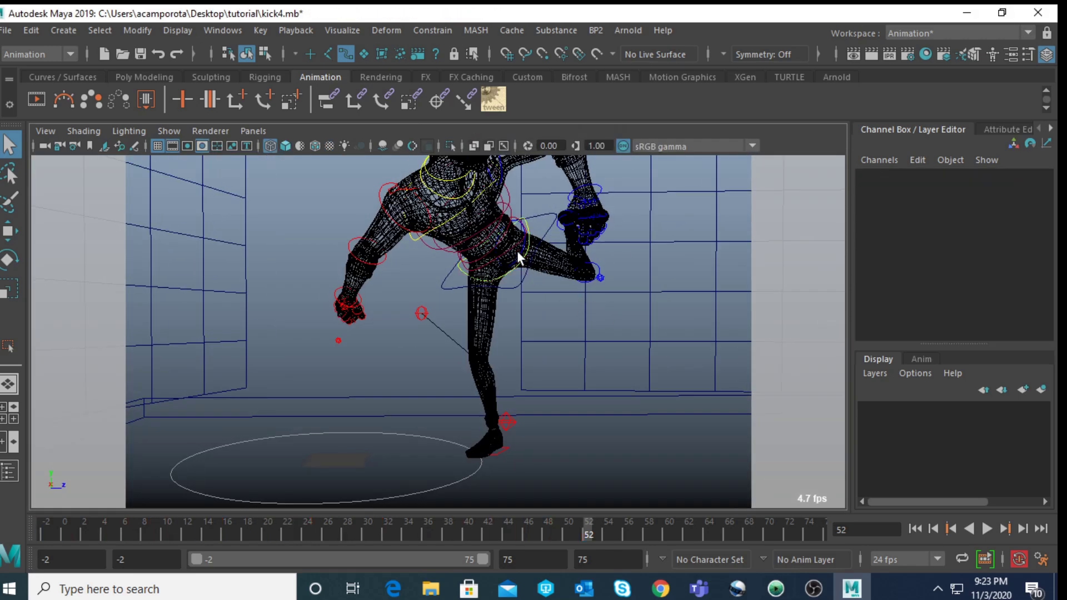
pyautogui.click(519, 252)
pyautogui.press('e')
pyautogui.press('space')
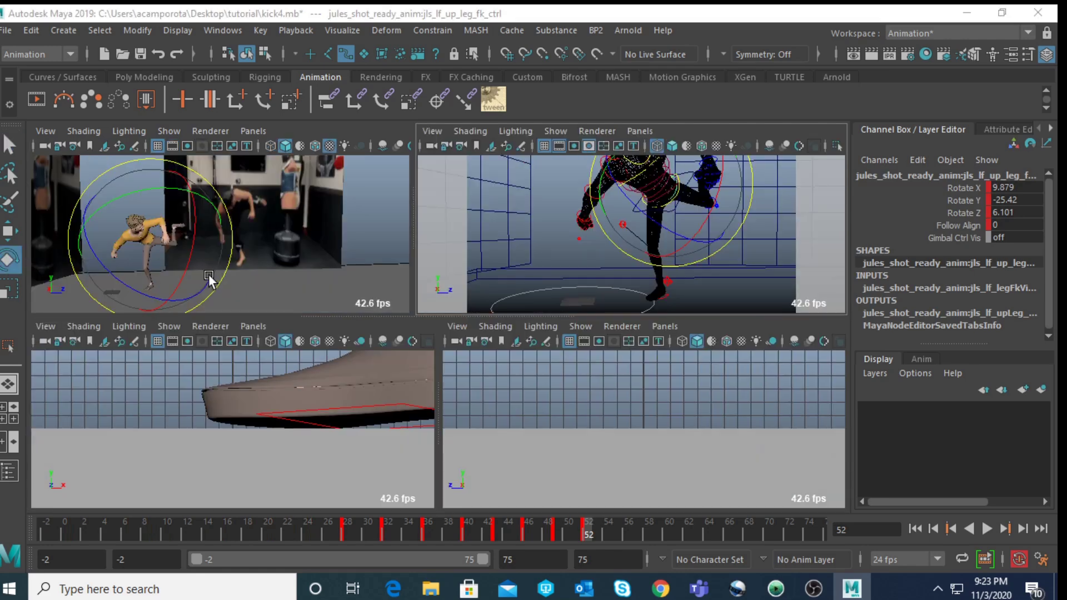
pyautogui.press('space')
pyautogui.moveTo(333, 355)
pyautogui.mouseDown()
pyautogui.moveTo(331, 325)
pyautogui.moveTo(342, 374)
pyautogui.mouseUp()
pyautogui.press('space')
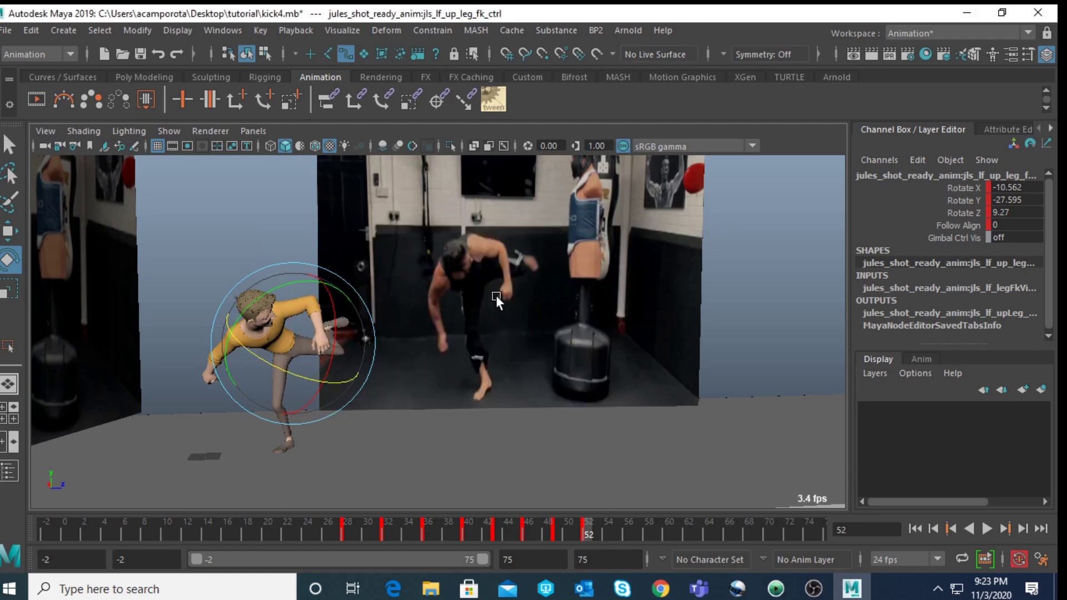
# - Shift the spine IK hip control at frame 52 to about Translate X -0.525, Y 0.342, Z -0.1
pyautogui.click(721, 215)
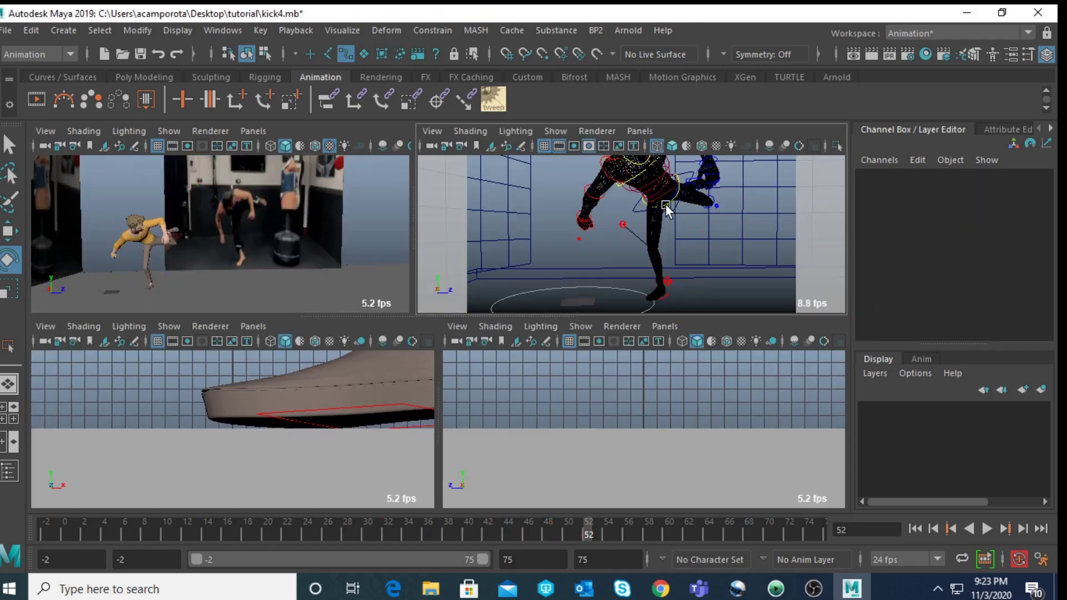
pyautogui.click(665, 204)
pyautogui.press('space')
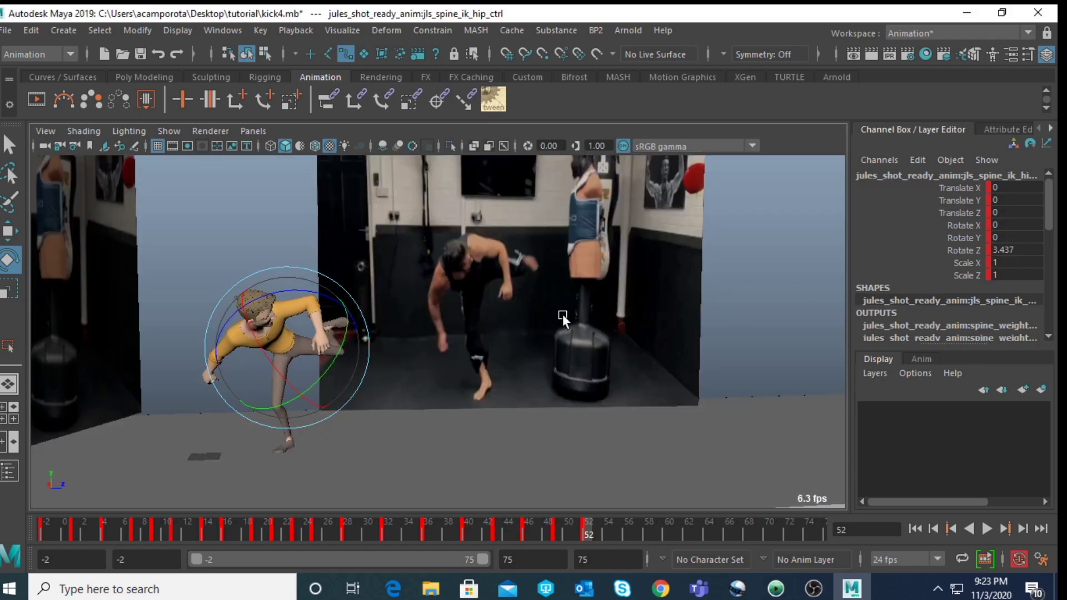
pyautogui.press('w')
pyautogui.moveTo(344, 349); pyautogui.dragTo(339, 349)
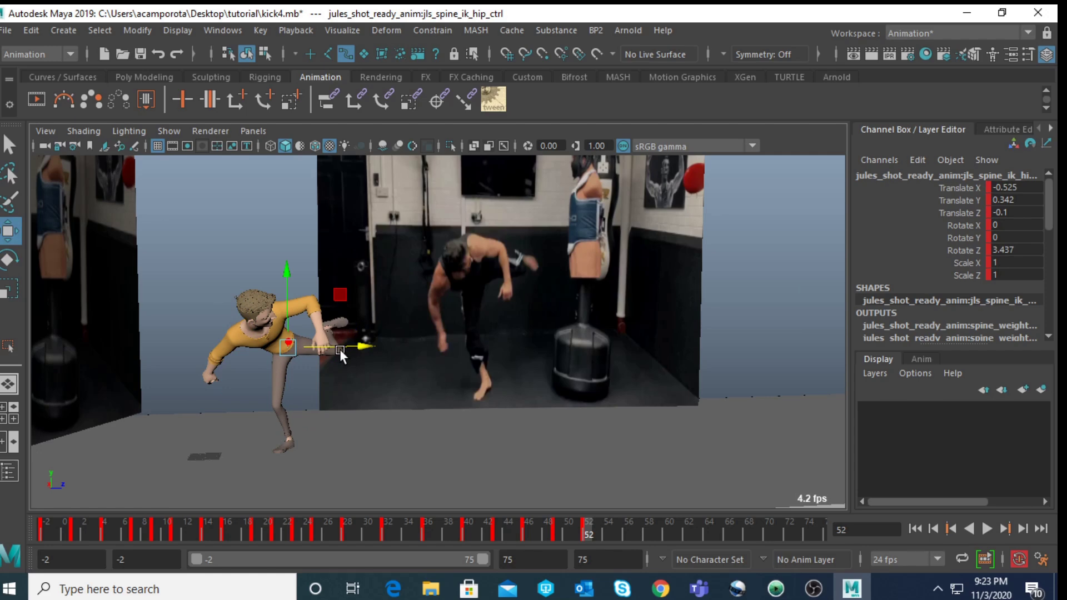
pyautogui.press('space')
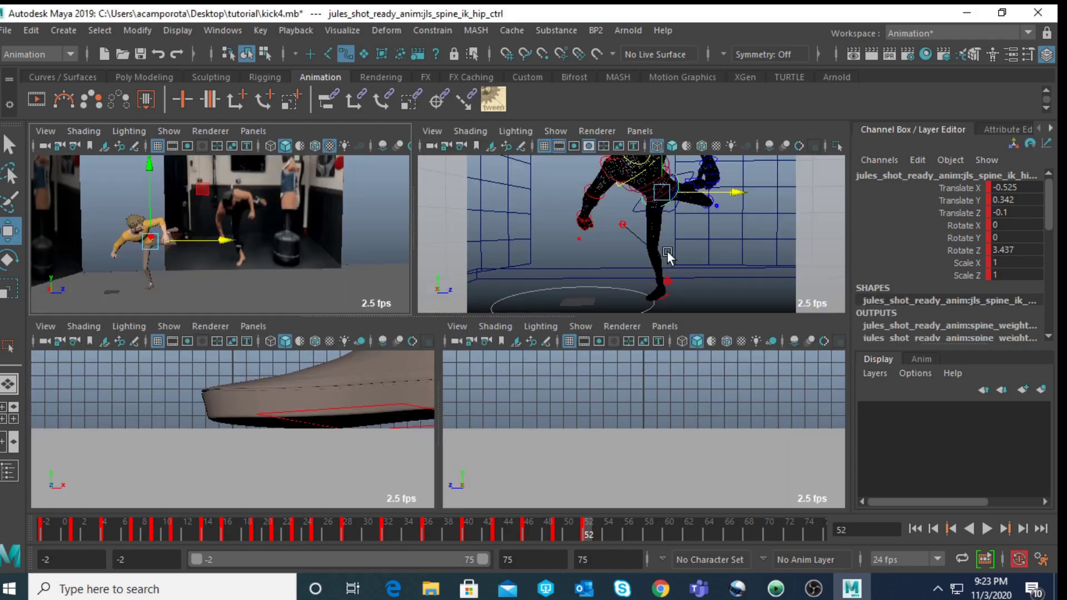
# - Bend the torso at frame 52 by rotating the selected spine FK controls, including the shoulder control, to about X 21.475, Y 4.72, Z -11.165
pyautogui.press('space')
pyautogui.press('q')
pyautogui.keyDown('alt'); pyautogui.moveTo(462, 254); pyautogui.dragTo(418, 262); pyautogui.keyUp('alt')
pyautogui.scroll(4, 475, 237)
pyautogui.click(479, 217)
pyautogui.click(421, 233)
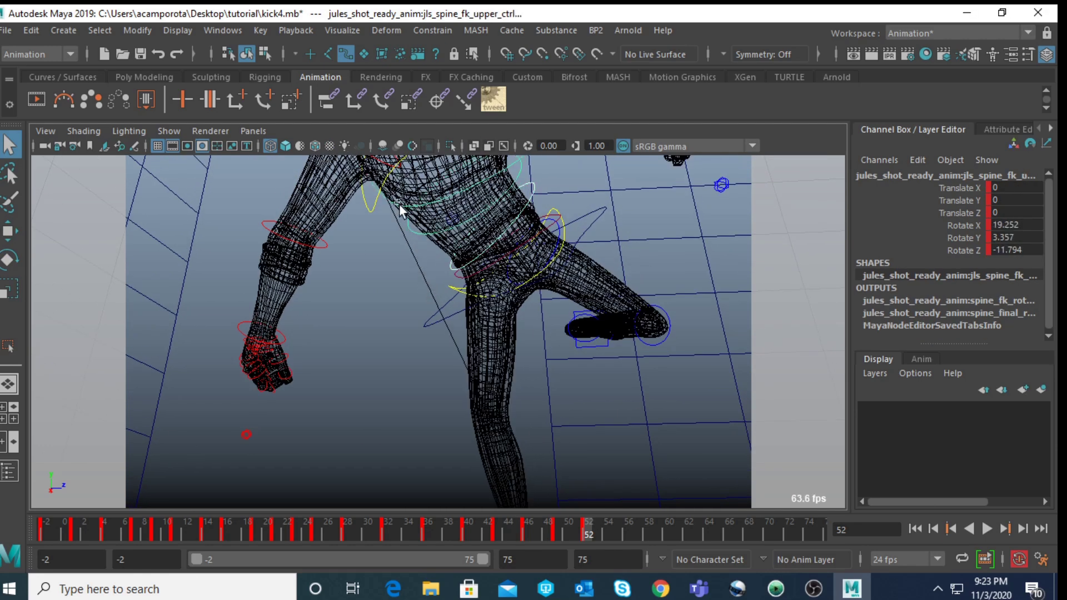
pyautogui.click(403, 214)
pyautogui.press('space')
pyautogui.press('space')
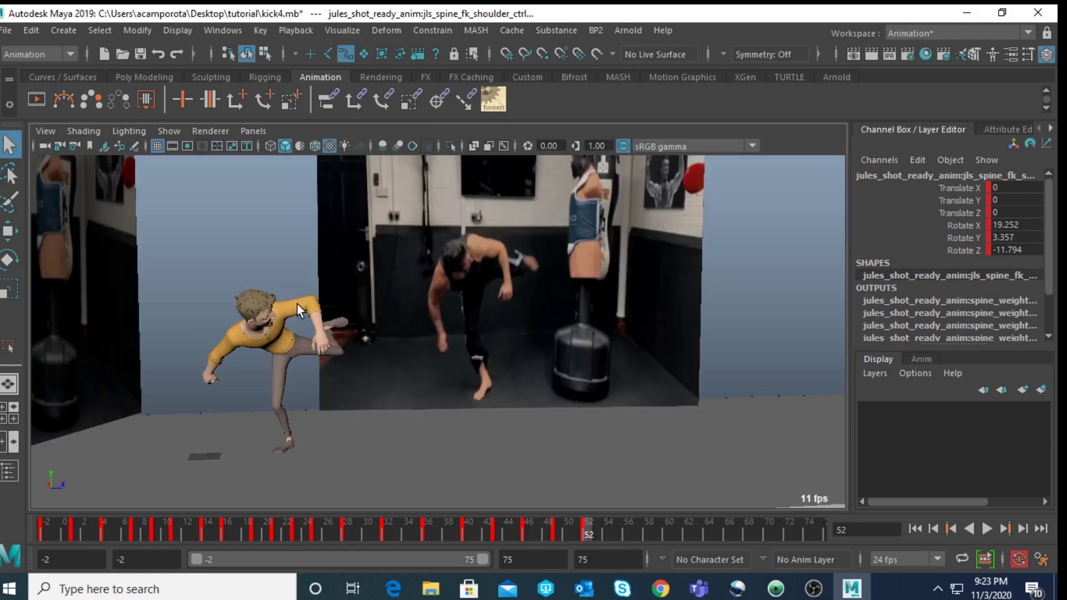
pyautogui.press('e')
pyautogui.press(',')
pyautogui.moveTo(583, 542)
pyautogui.mouseDown()
pyautogui.moveTo(575, 535)
pyautogui.moveTo(587, 536)
pyautogui.mouseUp()
pyautogui.moveTo(312, 349); pyautogui.dragTo(287, 366)
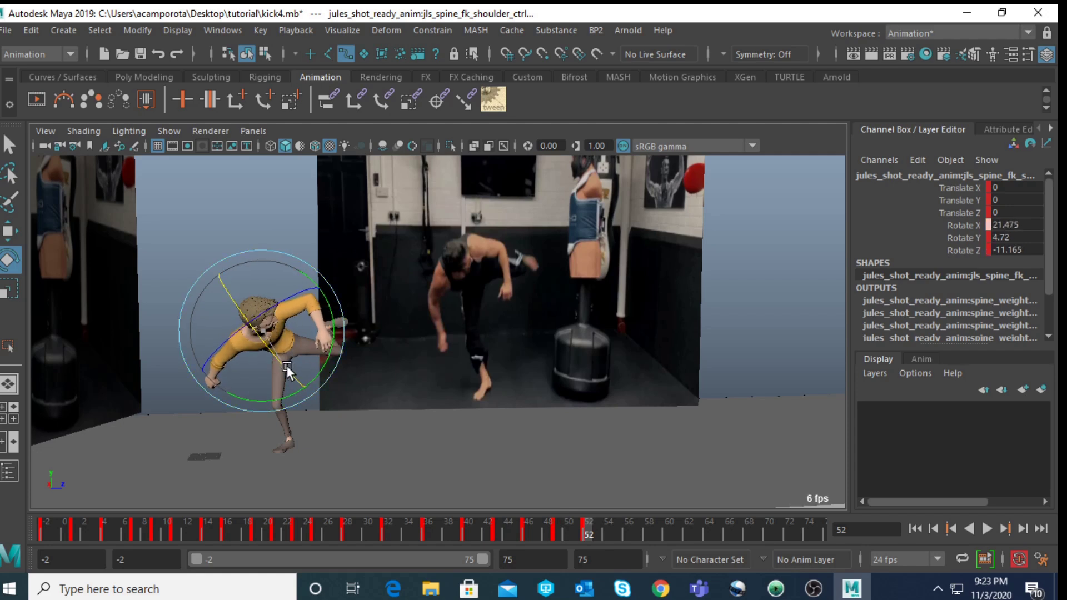
pyautogui.click(287, 368)
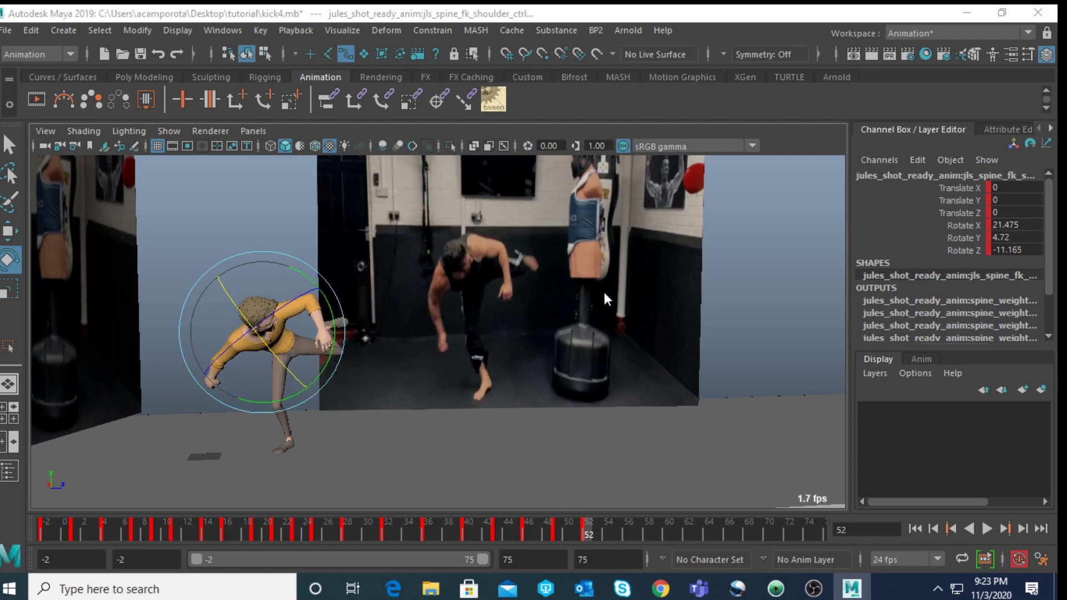
# - Move the spine IK hip control further back to about Translate X -2.116, Y 1.379, Z -0.401
pyautogui.press('space')
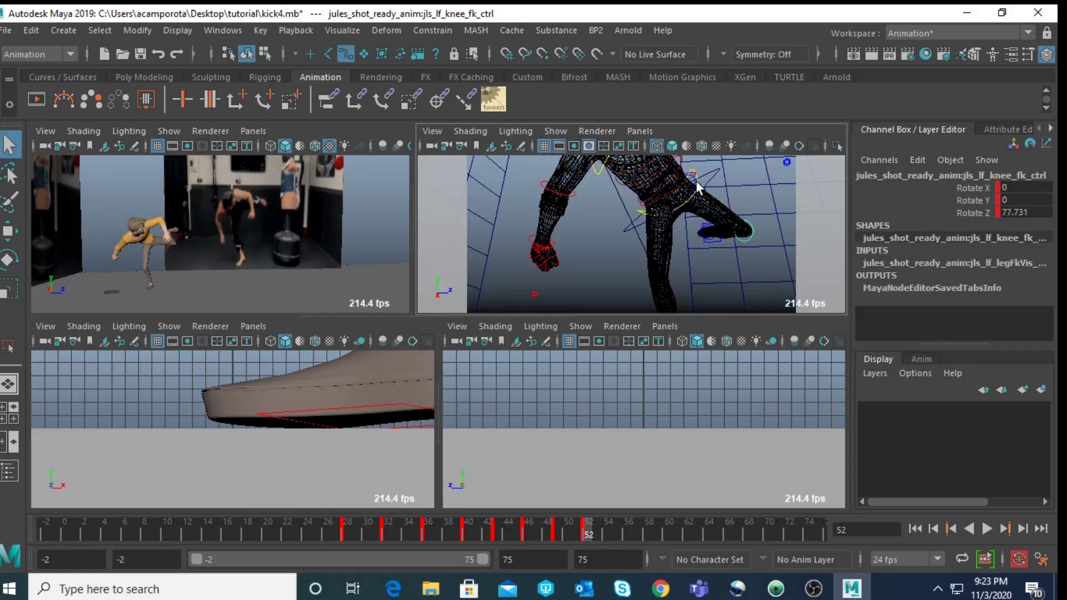
pyautogui.click(699, 182)
pyautogui.press('w')
pyautogui.moveTo(718, 198); pyautogui.dragTo(715, 198)
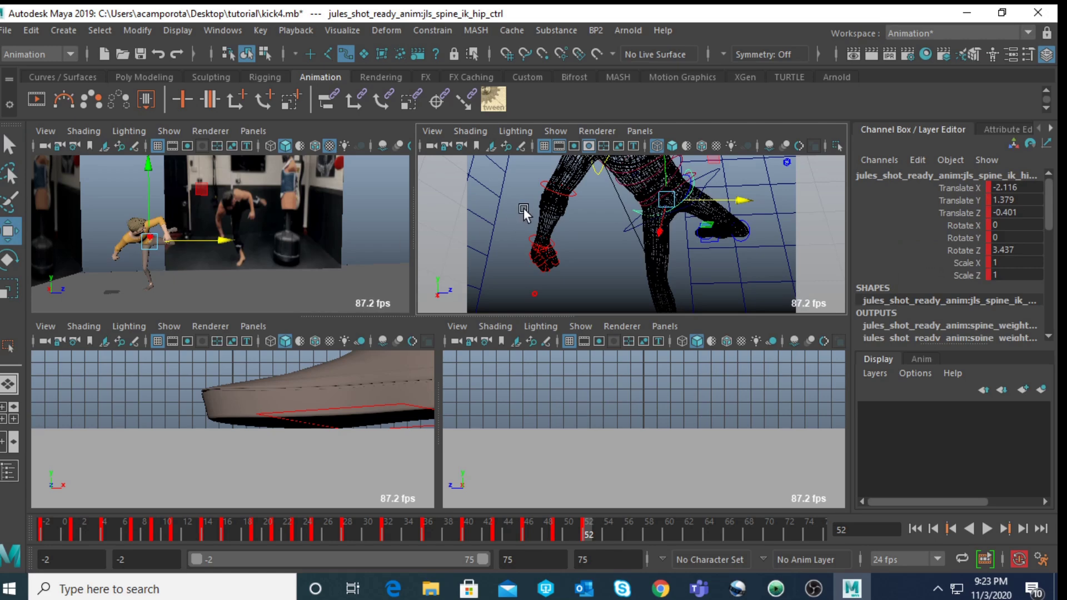
# - Rotate the left upper arm FK control at frame 52 to about X 7.599, Y -38.54, Z -34.303
pyautogui.scroll(-4, 541, 184)
pyautogui.keyDown('alt'); pyautogui.moveTo(542, 206); pyautogui.dragTo(538, 225, button='middle'); pyautogui.keyUp('alt')
pyautogui.keyDown('alt'); pyautogui.moveTo(538, 225); pyautogui.dragTo(621, 172, button='right'); pyautogui.keyUp('alt')
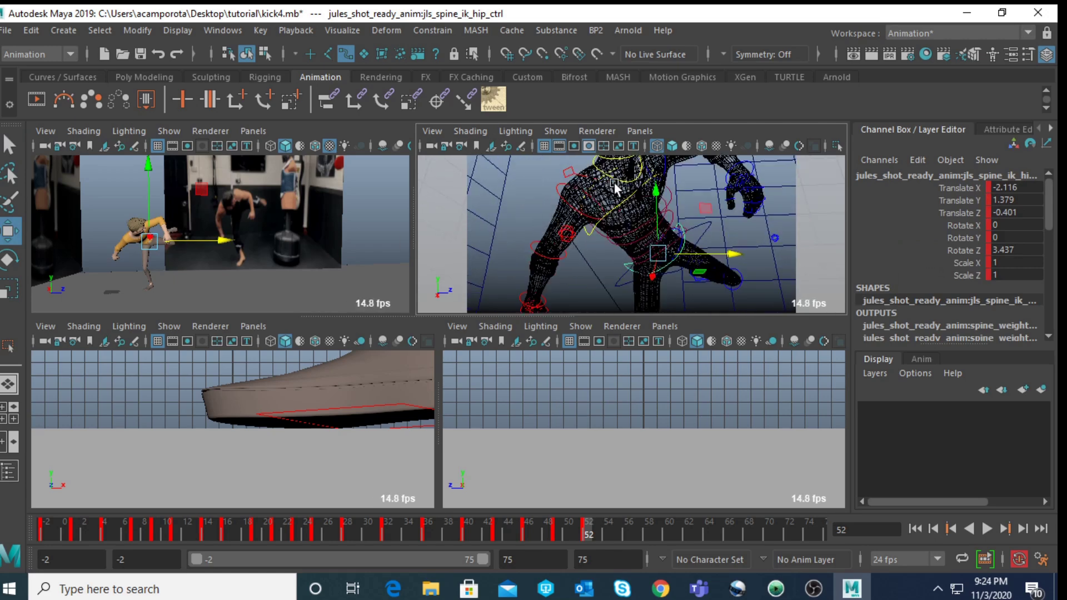
pyautogui.keyDown('alt'); pyautogui.moveTo(621, 172); pyautogui.dragTo(620, 187, button='middle'); pyautogui.keyUp('alt')
pyautogui.click(634, 193)
pyautogui.press('space')
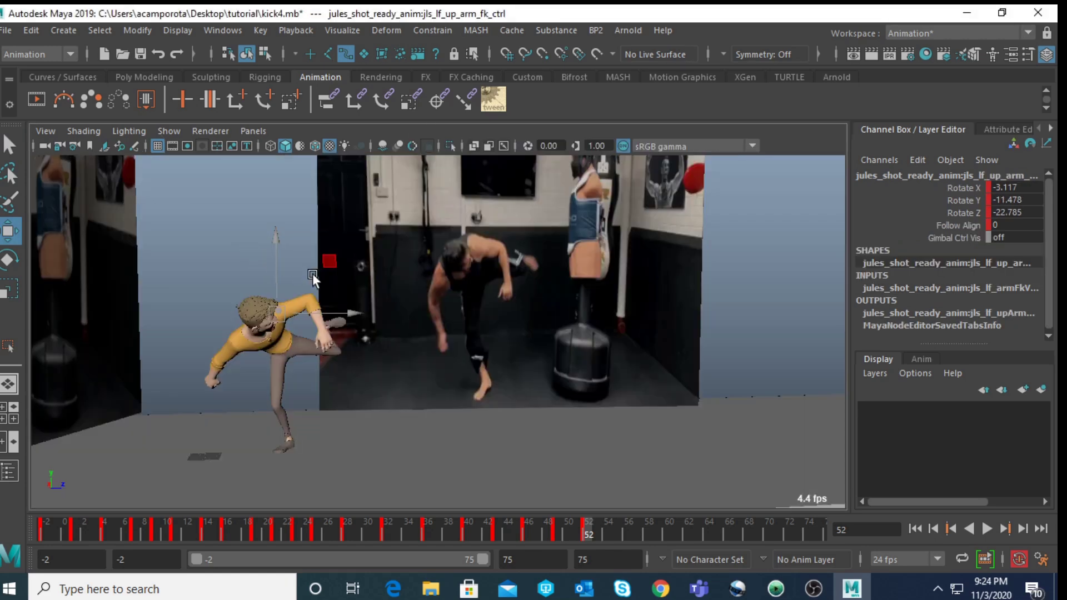
pyautogui.press('e')
pyautogui.moveTo(327, 372); pyautogui.dragTo(283, 359)
pyautogui.press('space')
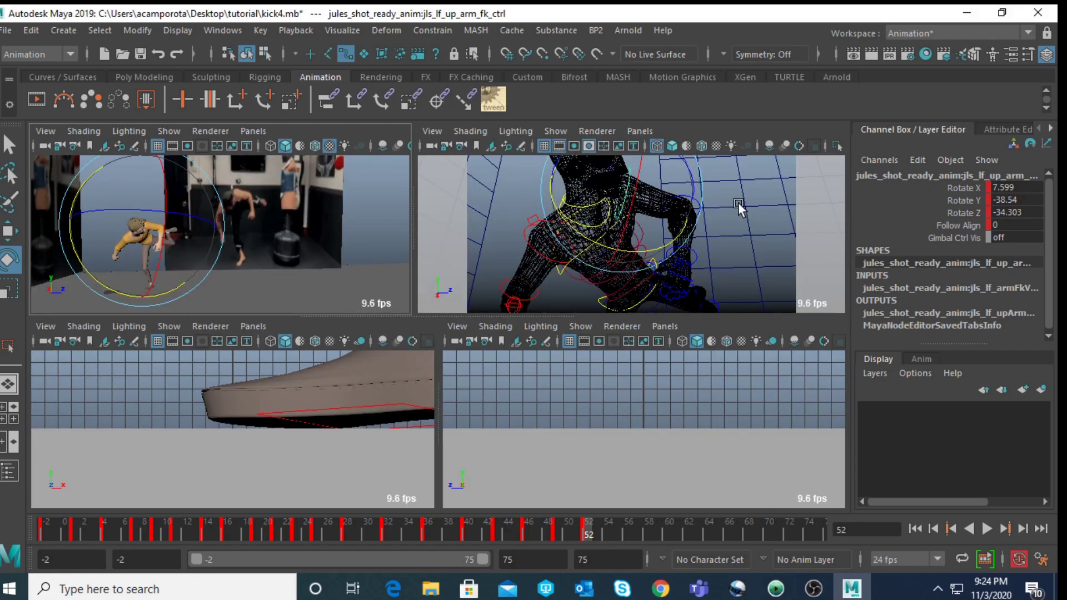
# - Lower the left shoulder at frame 52 by rotating the left clavicle control to about X -0.216, Y 1.629, Z 7.534
pyautogui.click(640, 178)
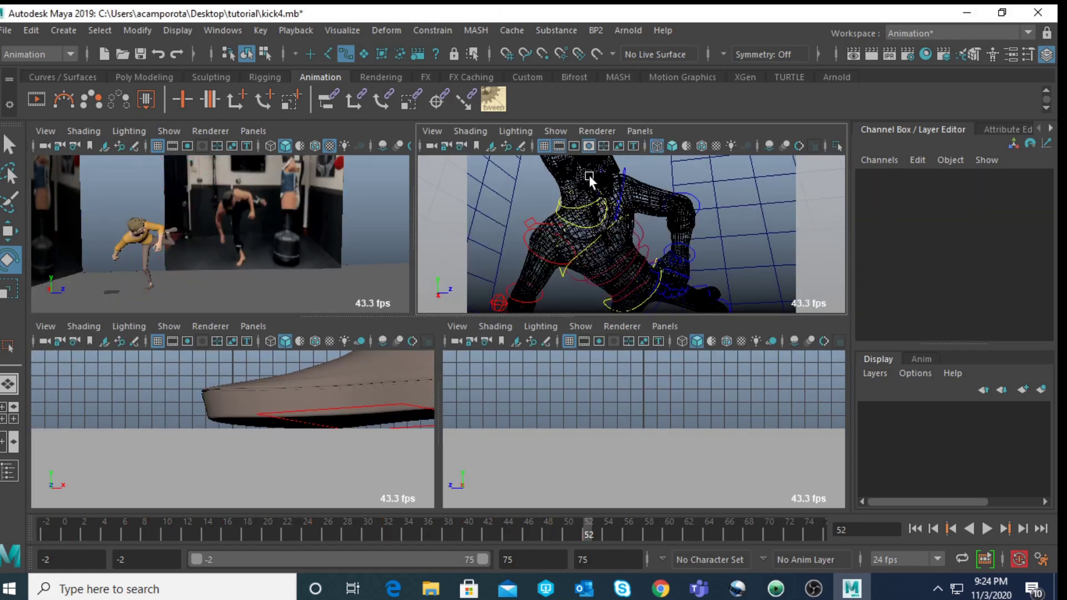
pyautogui.keyDown('alt'); pyautogui.moveTo(596, 166); pyautogui.dragTo(596, 244, button='middle'); pyautogui.keyUp('alt')
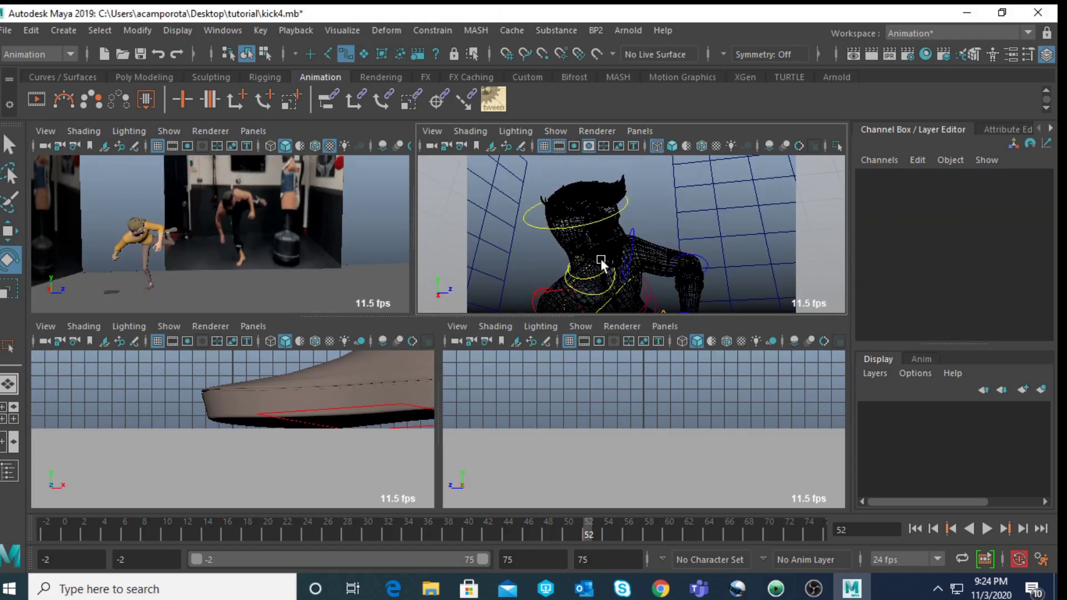
pyautogui.press('4')
pyautogui.press('5')
pyautogui.scroll(3, 590, 251)
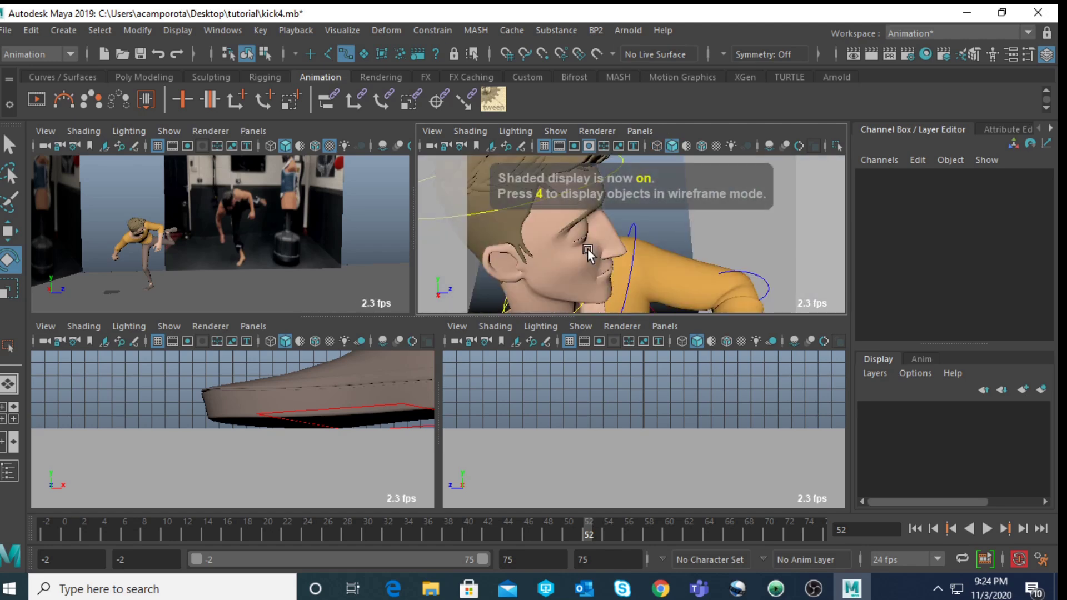
pyautogui.press('4')
pyautogui.keyDown('alt'); pyautogui.moveTo(588, 242); pyautogui.dragTo(518, 290); pyautogui.keyUp('alt')
pyautogui.click(596, 255)
pyautogui.press('space')
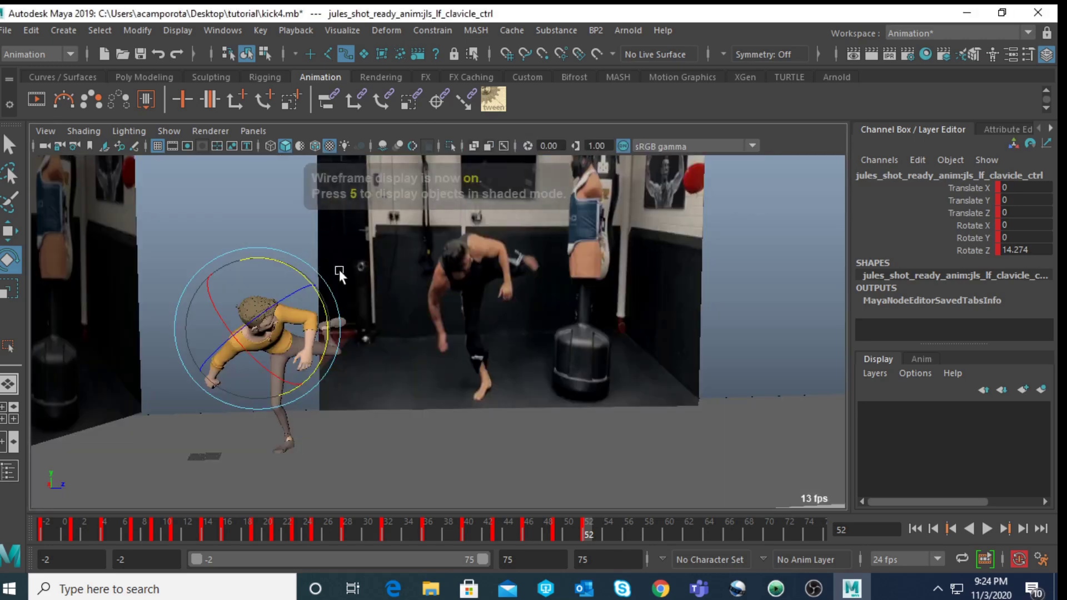
pyautogui.moveTo(294, 291); pyautogui.dragTo(325, 303)
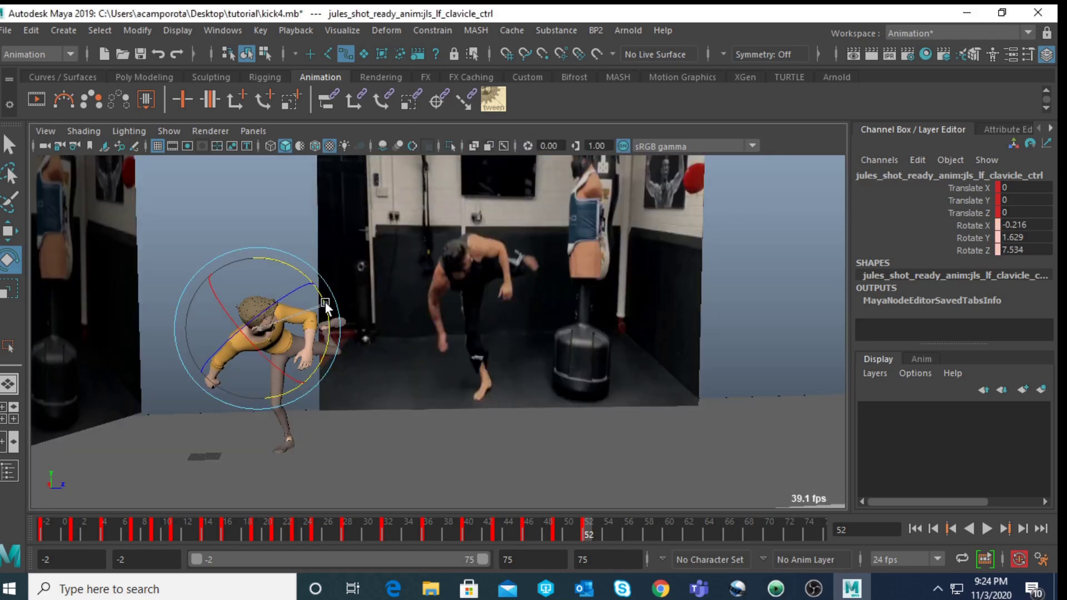
pyautogui.moveTo(325, 303); pyautogui.dragTo(325, 303)
pyautogui.press('space')
# - Adjust the left elbow FK control's bend at frame 52 to about Rotate Y -75.94
pyautogui.click(693, 270)
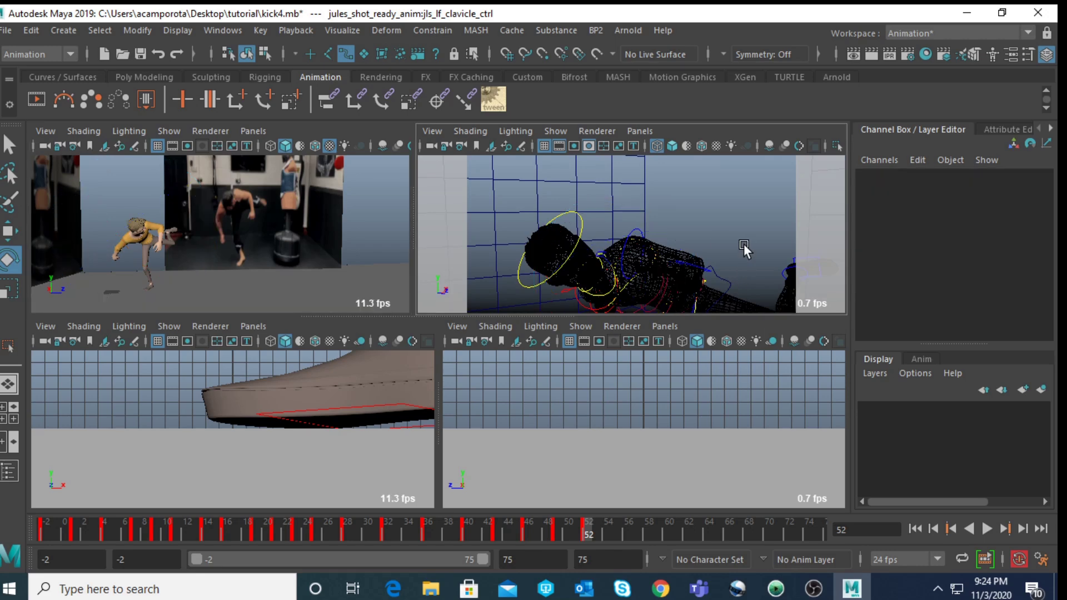
pyautogui.click(693, 265)
pyautogui.press('space')
pyautogui.moveTo(318, 292); pyautogui.dragTo(293, 382)
pyautogui.press('space')
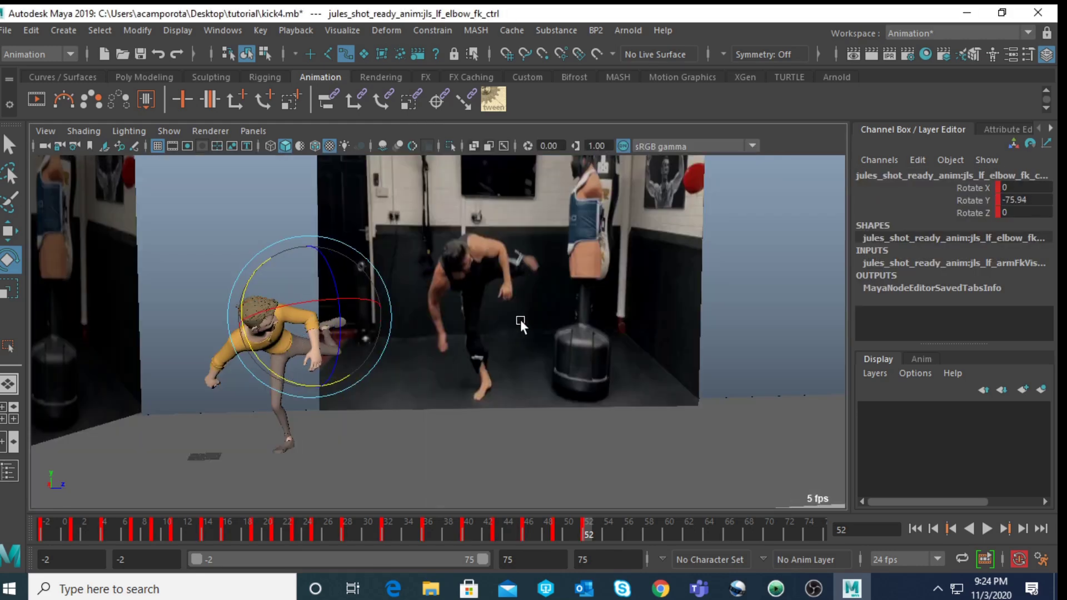
# - Rotate the right clavicle control at frame 52 to about X 0.002, Y -10.304, Z -2.65
pyautogui.keyDown('alt'); pyautogui.moveTo(647, 251); pyautogui.dragTo(559, 284); pyautogui.keyUp('alt')
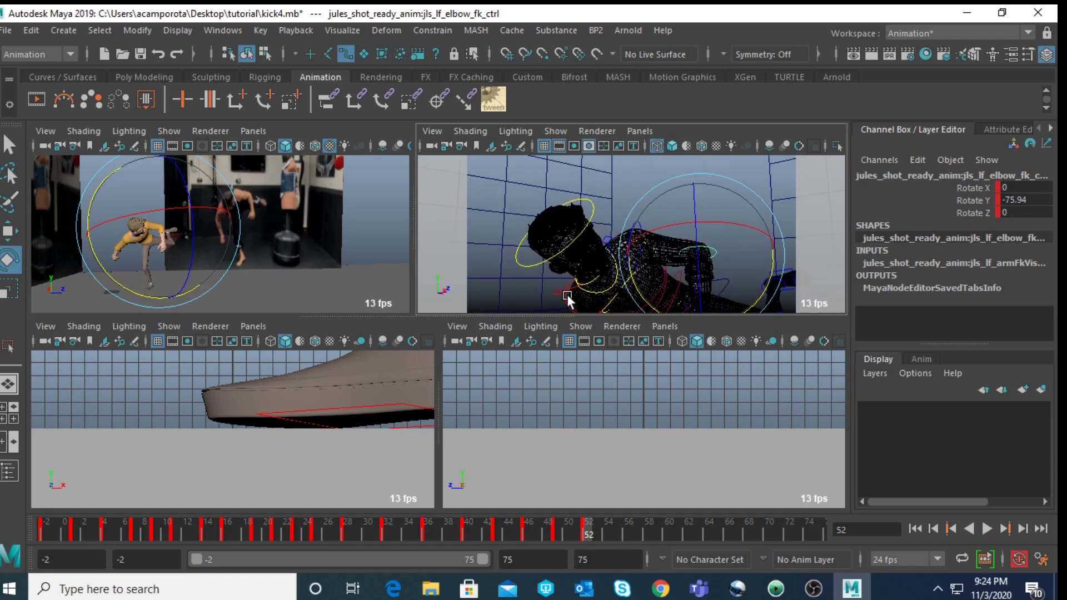
pyautogui.click(556, 286)
pyautogui.press('space')
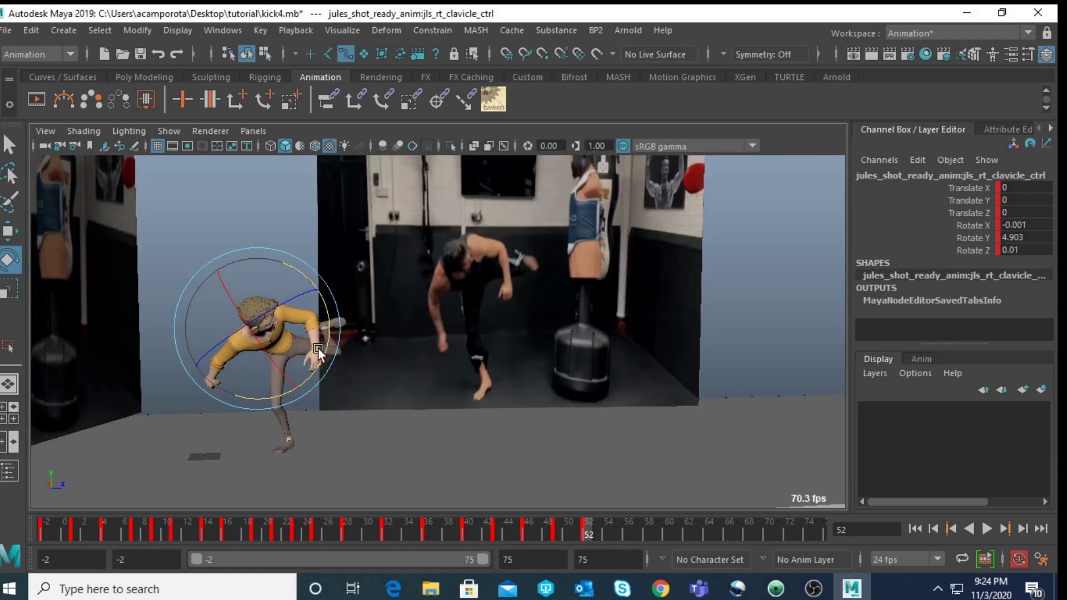
pyautogui.moveTo(329, 344); pyautogui.dragTo(269, 306)
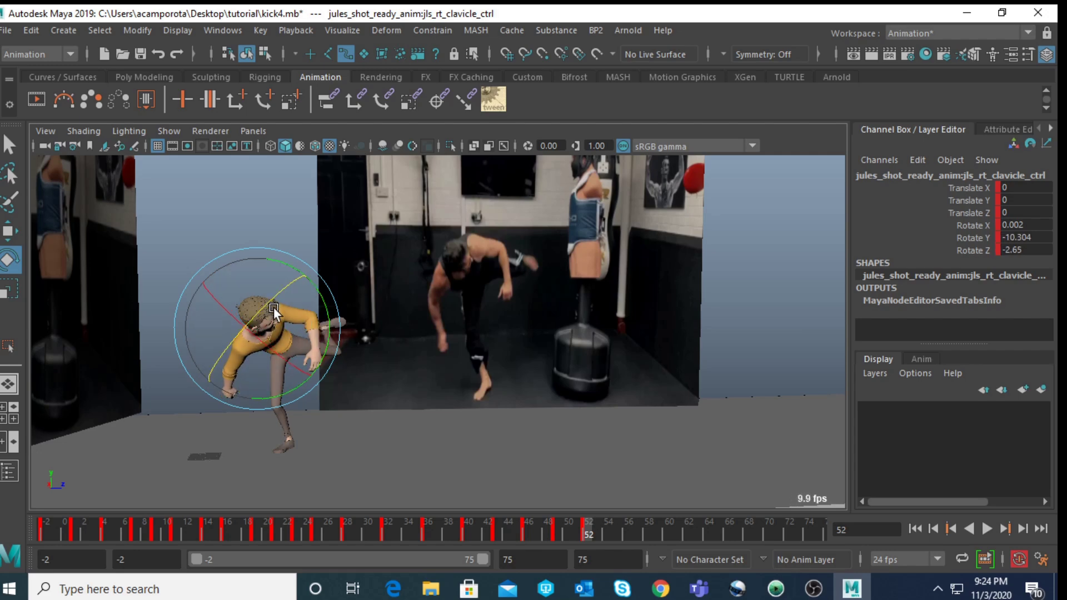
pyautogui.press('space')
# - Hang the right arm down at frame 52 by rotating the right upper arm FK control to about X 7.87, Y -17.217, Z -27.797
pyautogui.press('q')
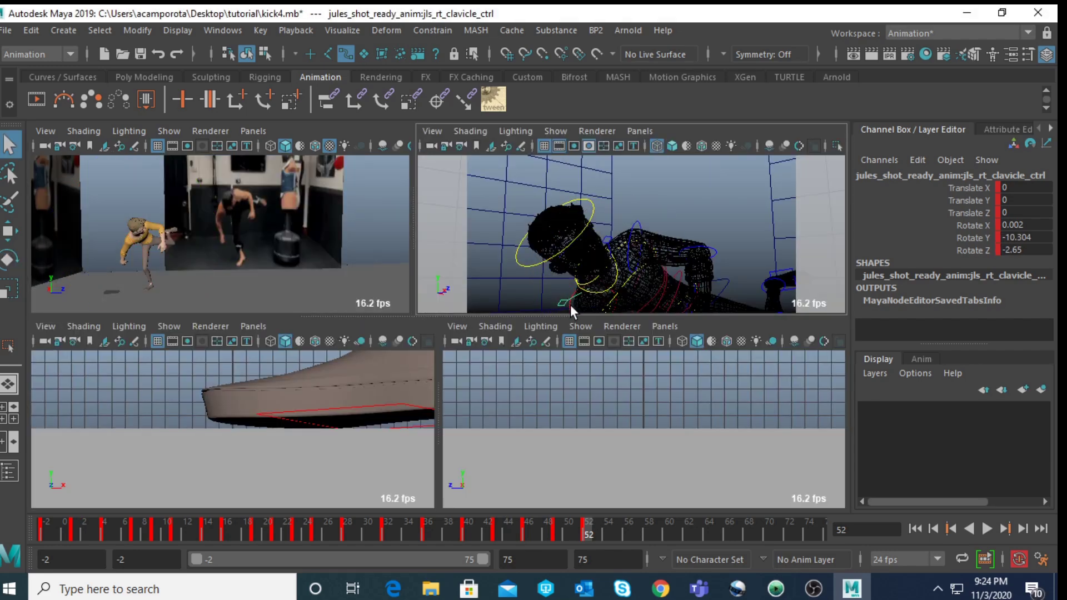
pyautogui.click(570, 304)
pyautogui.press('space')
pyautogui.press('e')
pyautogui.press('space')
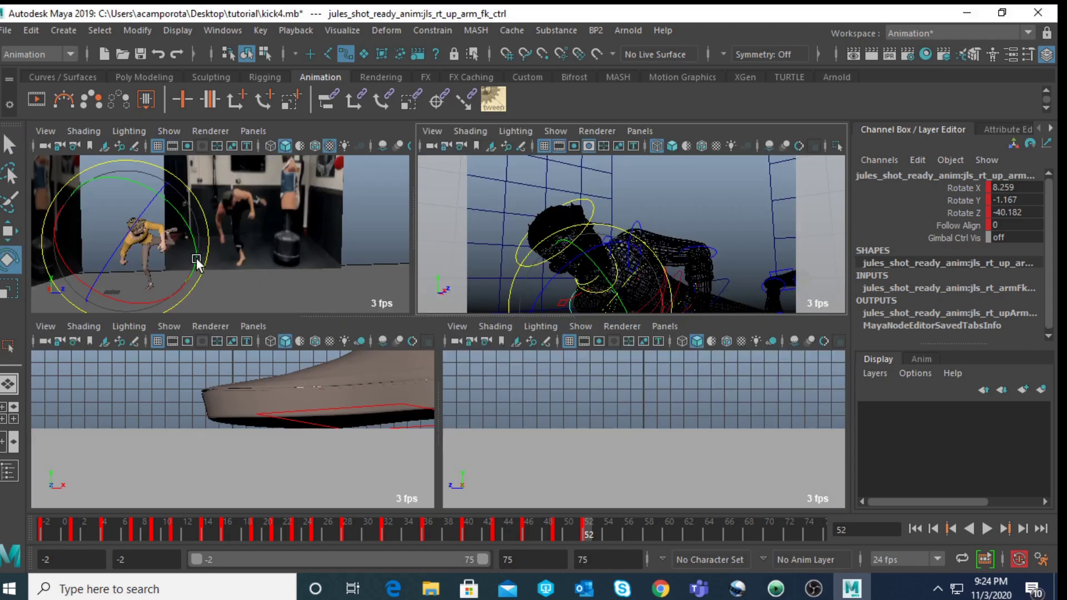
pyautogui.press('space')
pyautogui.moveTo(282, 327); pyautogui.dragTo(261, 342)
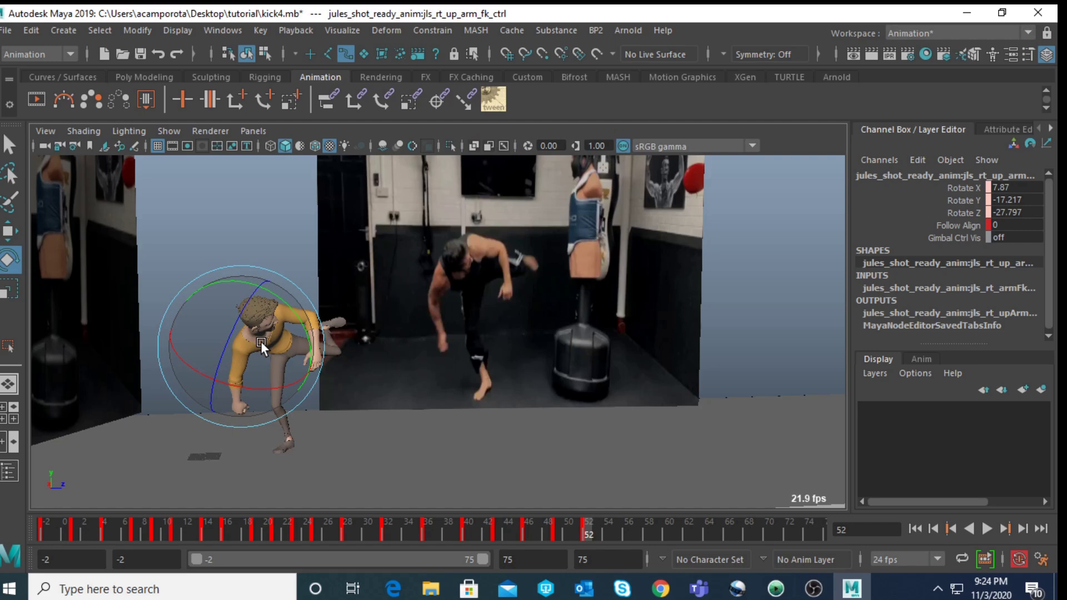
pyautogui.press('space')
pyautogui.click(721, 221)
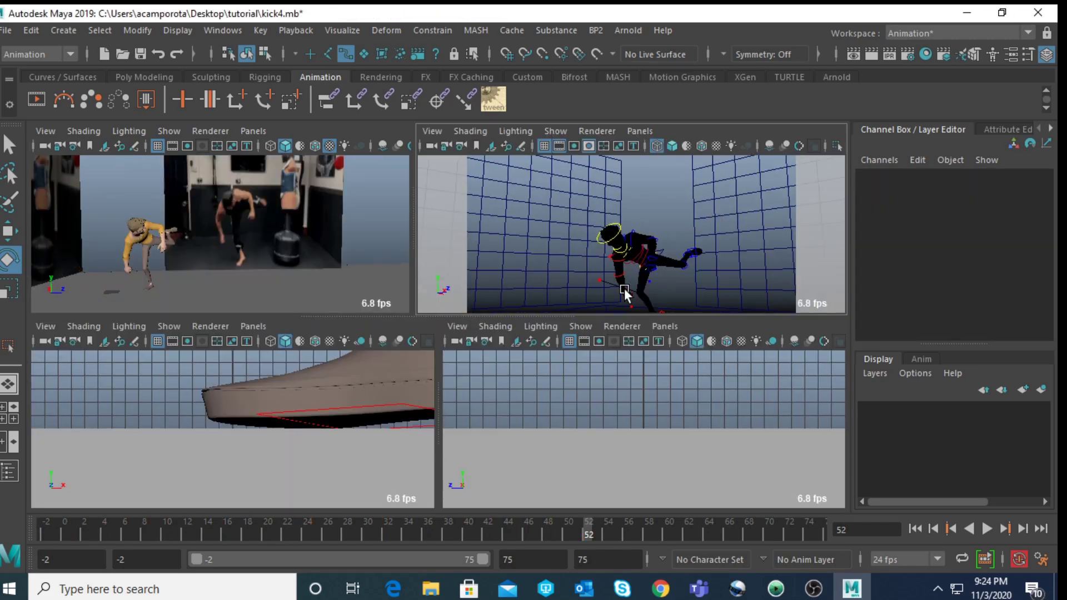
# - Rotate the right elbow FK control at frame 52 to about X -6.117, Y -26.309, Z -2.502
pyautogui.click(621, 278)
pyautogui.press('space')
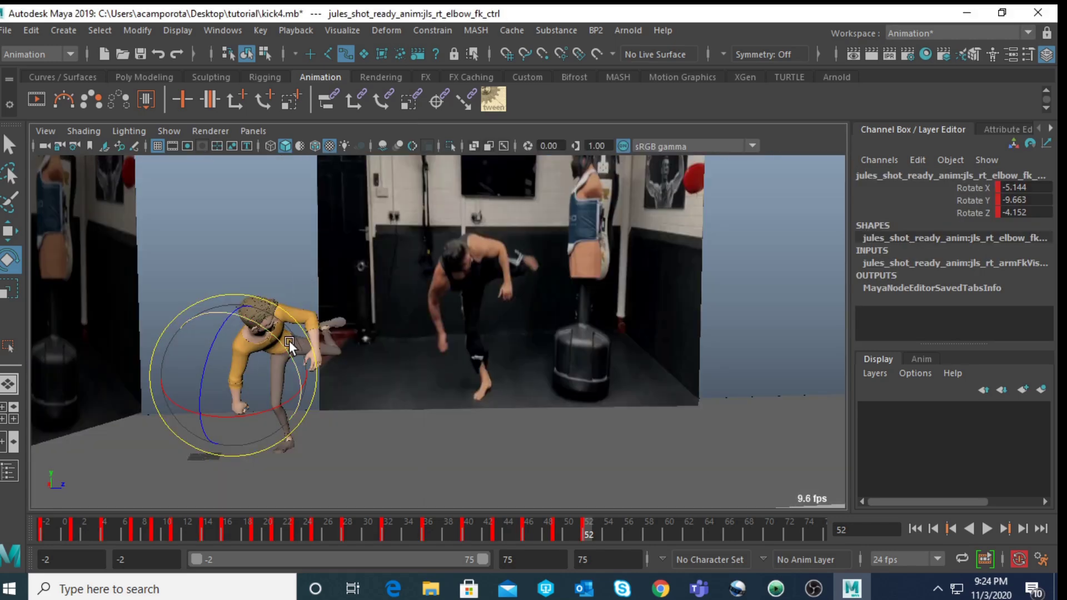
pyautogui.moveTo(268, 332); pyautogui.dragTo(266, 330)
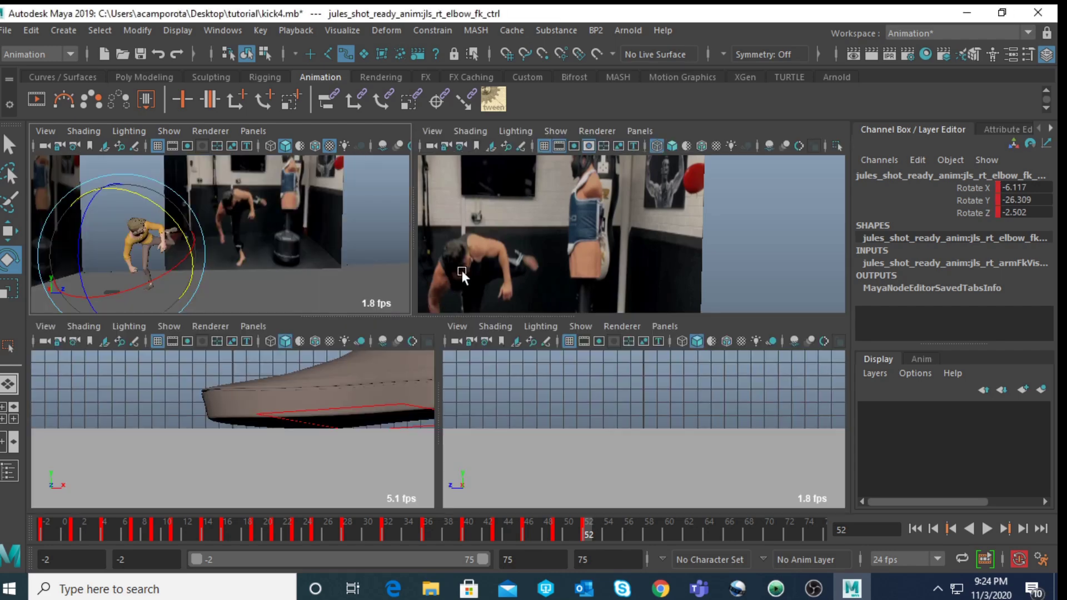
pyautogui.press('space')
pyautogui.click(780, 232)
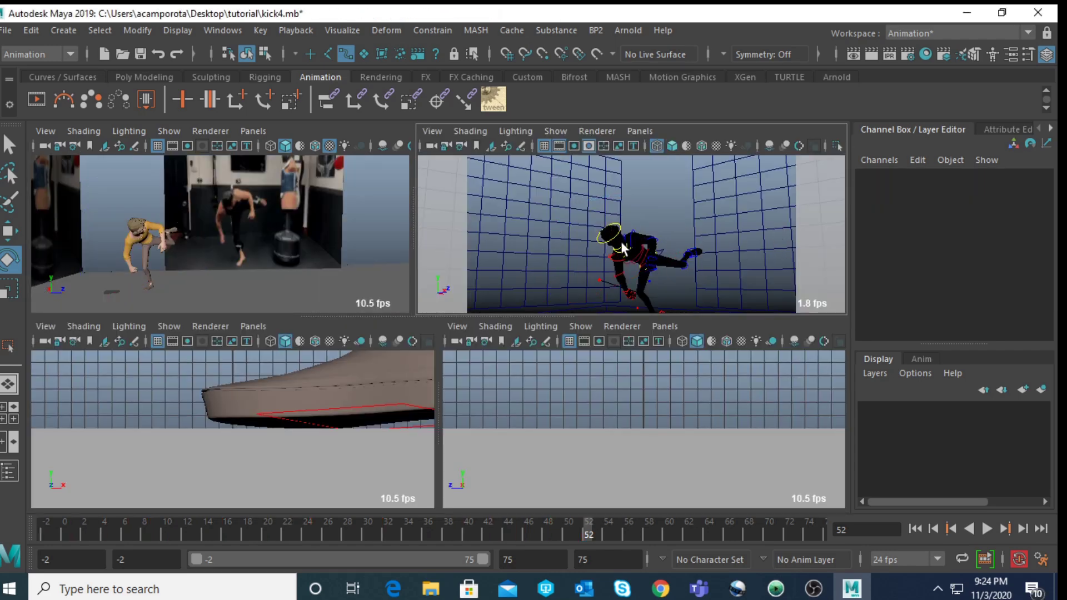
# - Tilt the head at frame 52 by rotating the head control to about X -2.758, Y 16.931, Z -8.397
pyautogui.press('q')
pyautogui.click(626, 250)
pyautogui.click(616, 248)
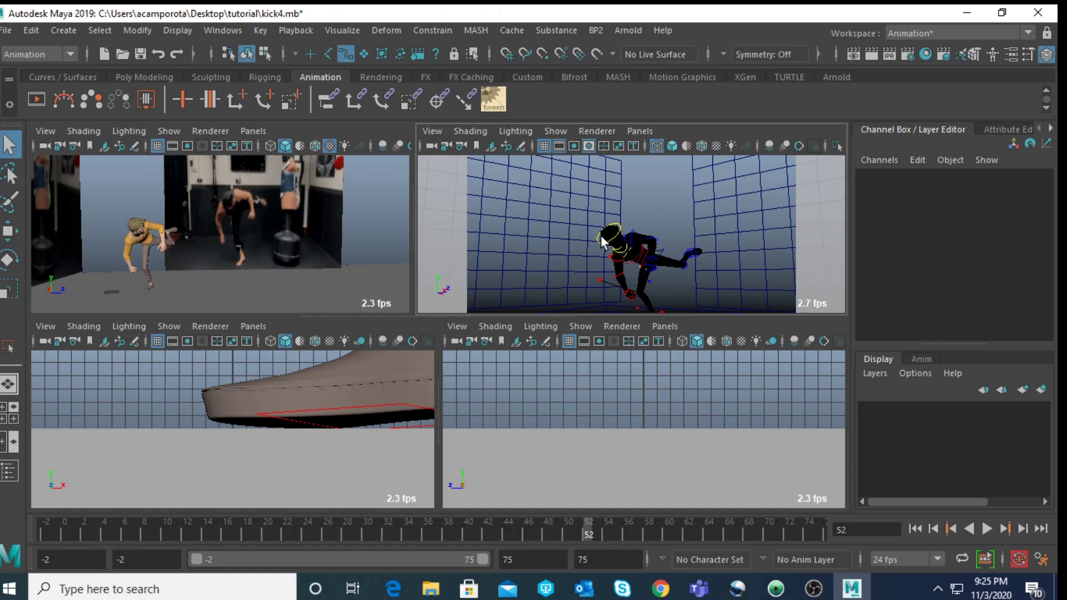
pyautogui.scroll(5, 609, 246)
pyautogui.click(606, 294)
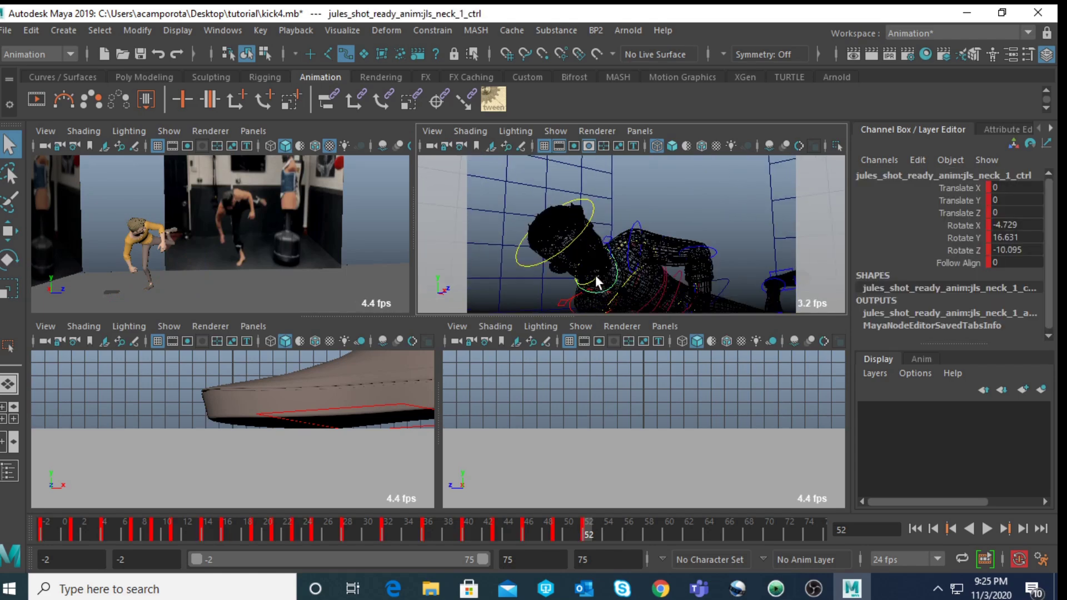
pyautogui.click(537, 270)
pyautogui.press('e')
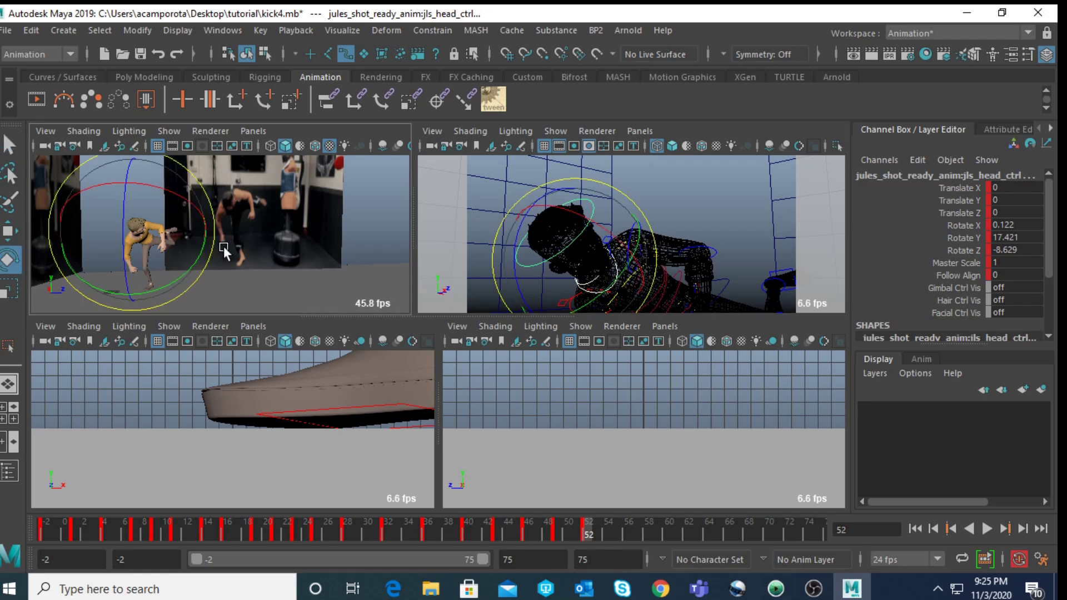
pyautogui.press('space')
pyautogui.moveTo(223, 275); pyautogui.dragTo(262, 313)
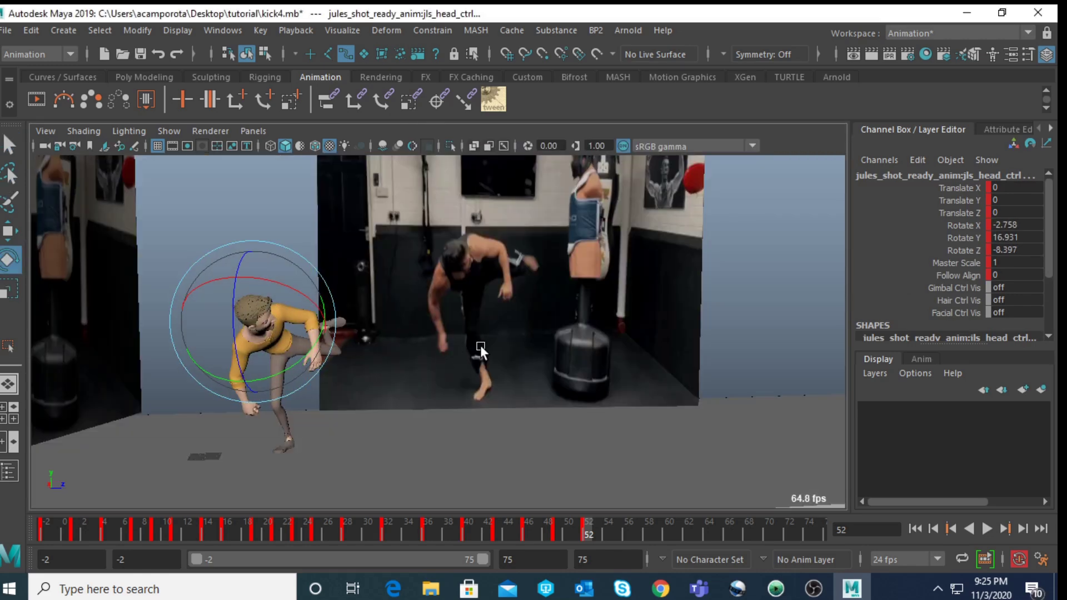
pyautogui.press('space')
# - Rotate the left ankle FK control at frame 52 to about X -11.908, Y -7.184, Z 2.012
pyautogui.click(785, 278)
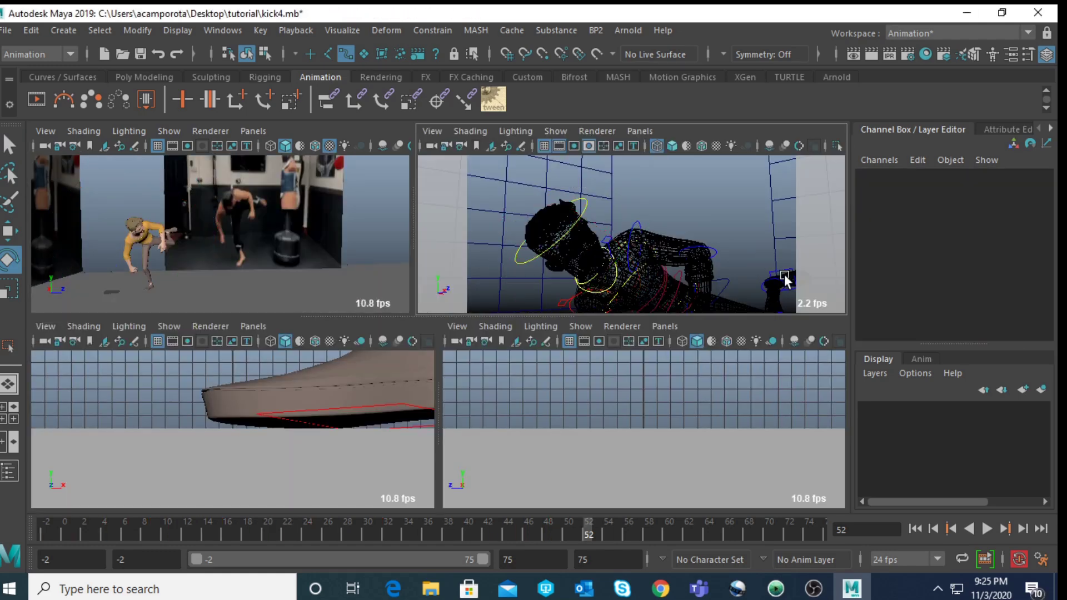
pyautogui.click(767, 289)
pyautogui.press('space')
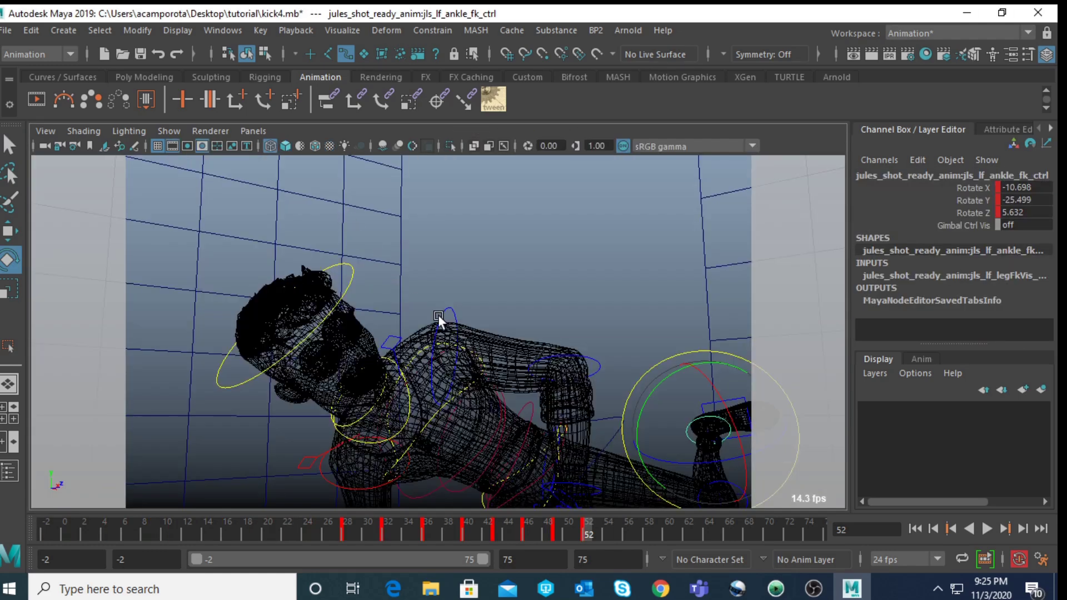
pyautogui.press('space')
pyautogui.press('space')
pyautogui.moveTo(358, 269); pyautogui.dragTo(372, 279)
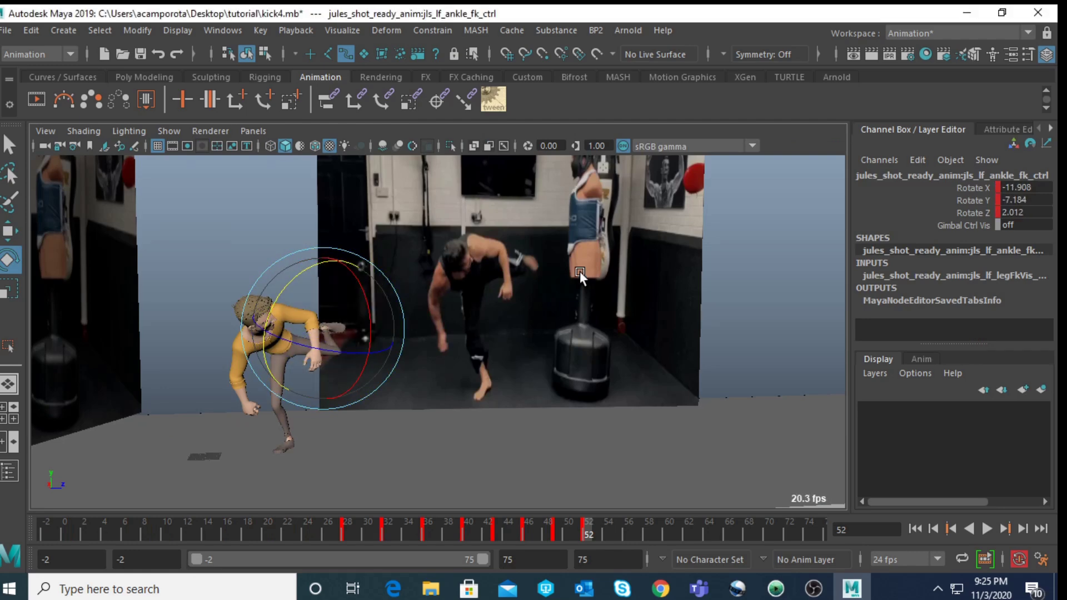
pyautogui.press('space')
# - Move the right knee pole vector control at frame 52 to about Translate X 31.846, Z 34.243
pyautogui.scroll(10, 607, 266)
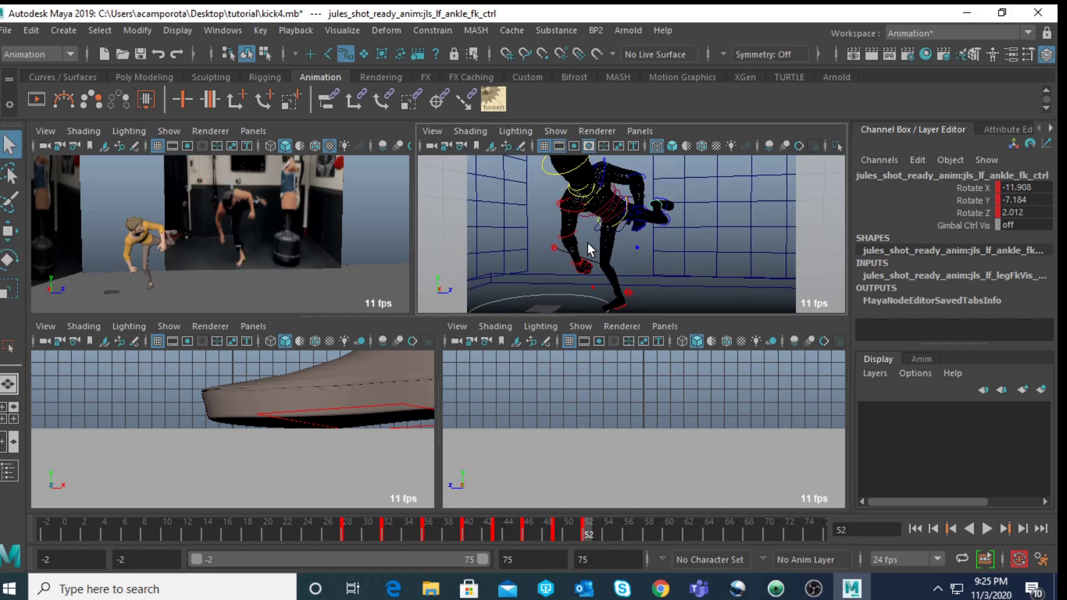
pyautogui.click(551, 247)
pyautogui.press('w')
pyautogui.press('space')
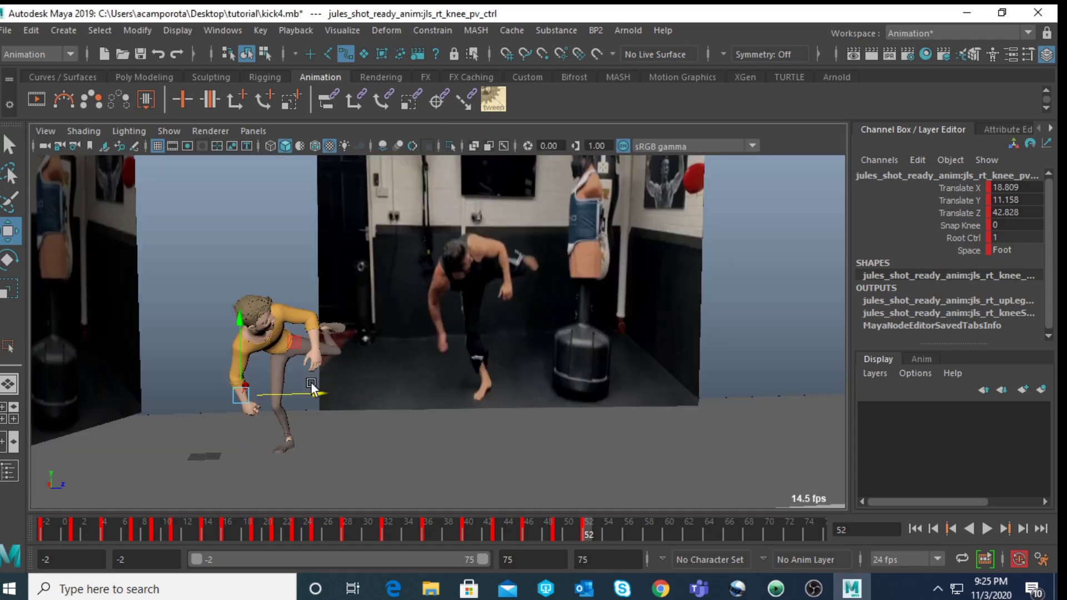
pyautogui.moveTo(315, 392); pyautogui.dragTo(336, 395)
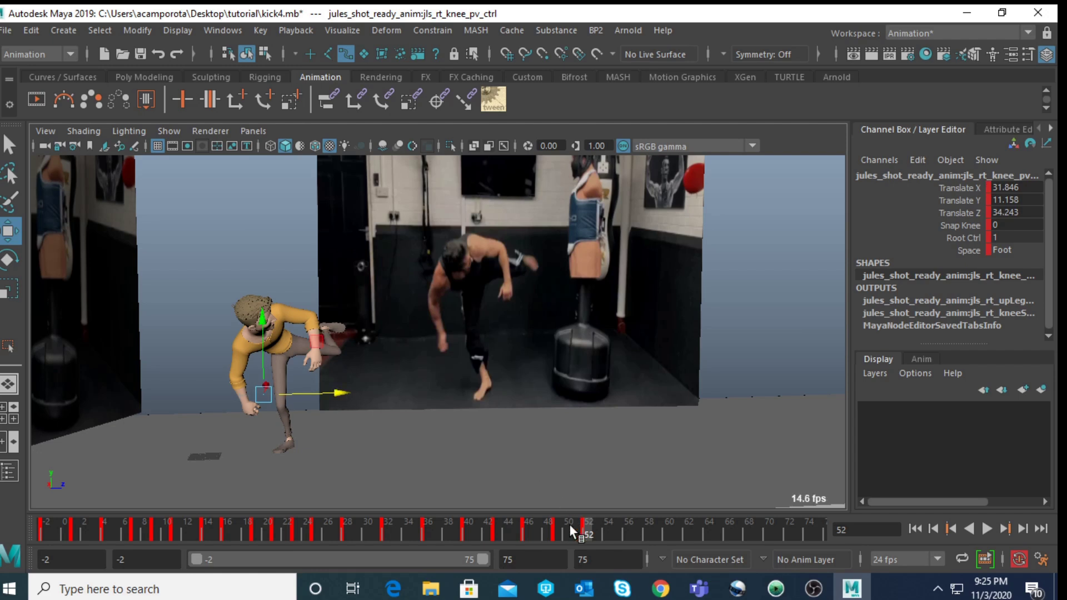
# - Flip back and forth through the keyed kick poses up to frame 52 and compare them with the reference video
pyautogui.press(',')
pyautogui.press(',')
pyautogui.press(',')
pyautogui.press(',')
pyautogui.press(',')
pyautogui.press(',')
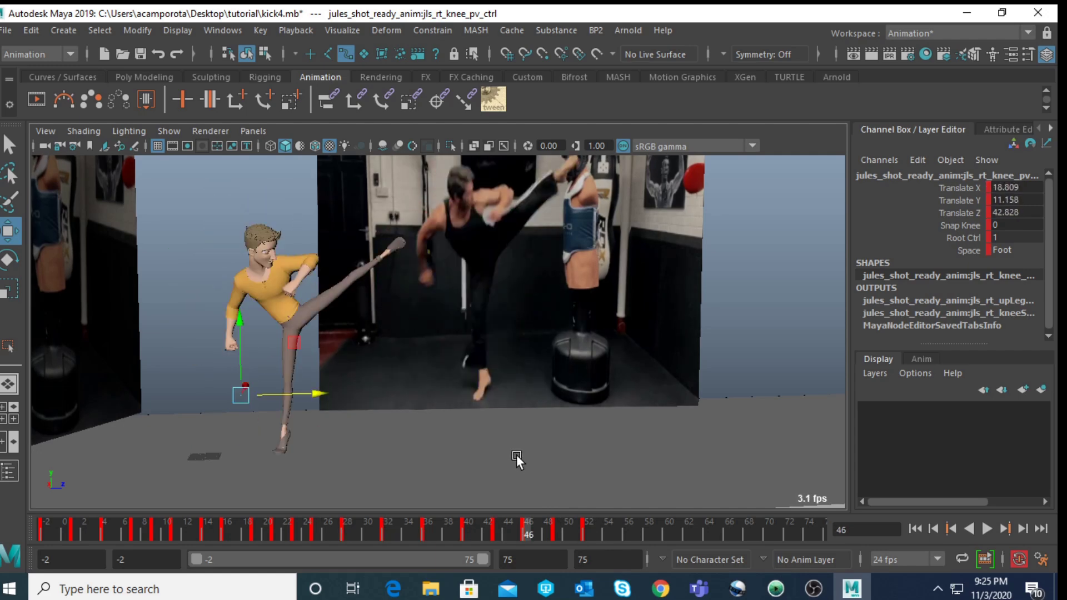
pyautogui.press(',')
pyautogui.press('.')
pyautogui.press(',')
pyautogui.press(',')
pyautogui.press('.')
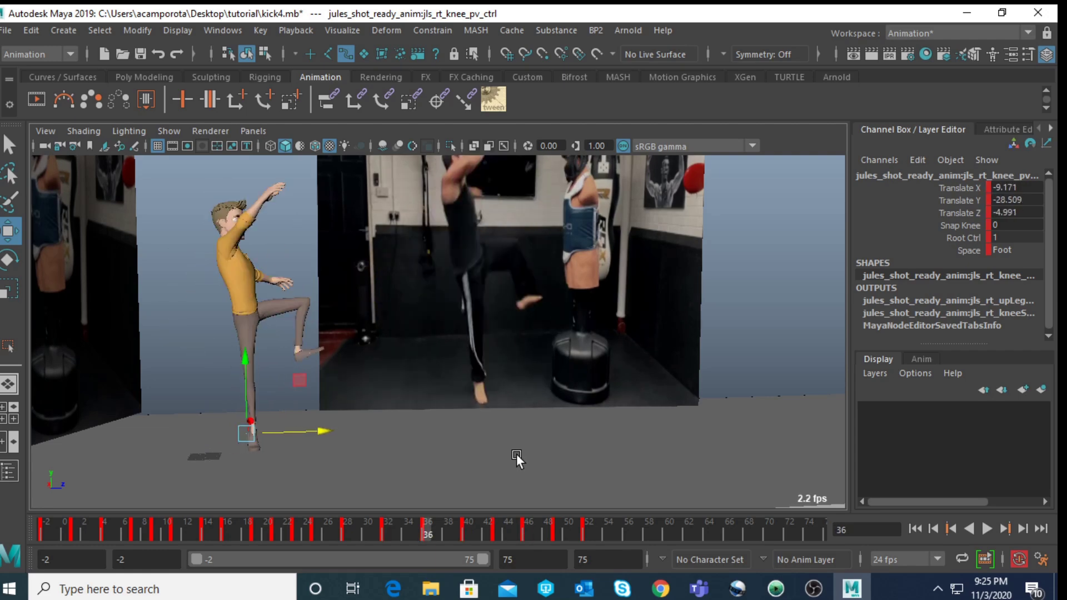
pyautogui.press(',')
pyautogui.press('.')
pyautogui.press('.')
pyautogui.press(',')
pyautogui.press('.')
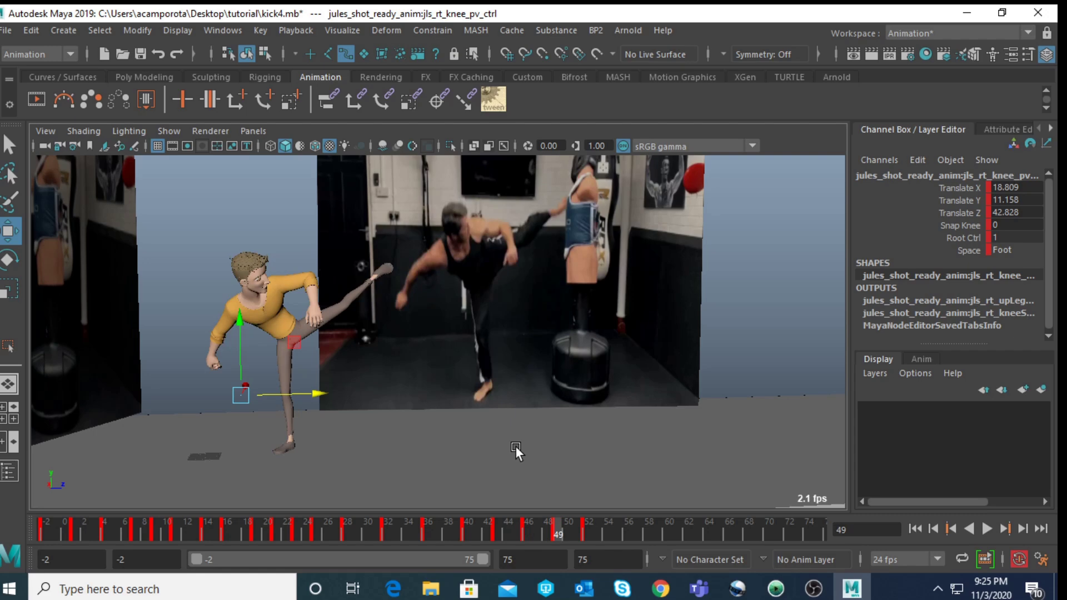
pyautogui.press(',')
pyautogui.press(',')
pyautogui.press('.')
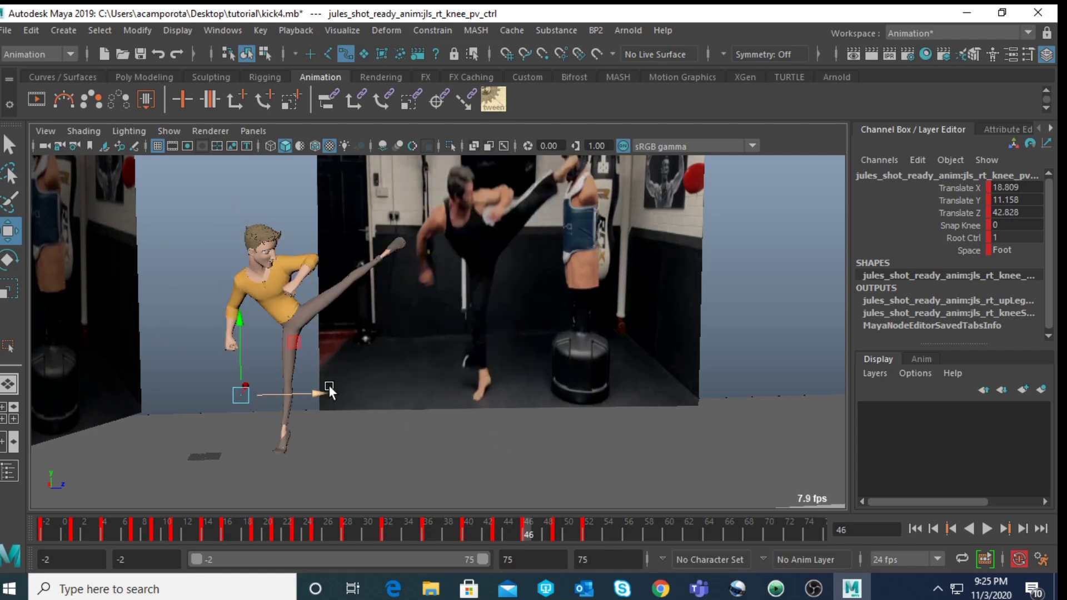
pyautogui.press('.')
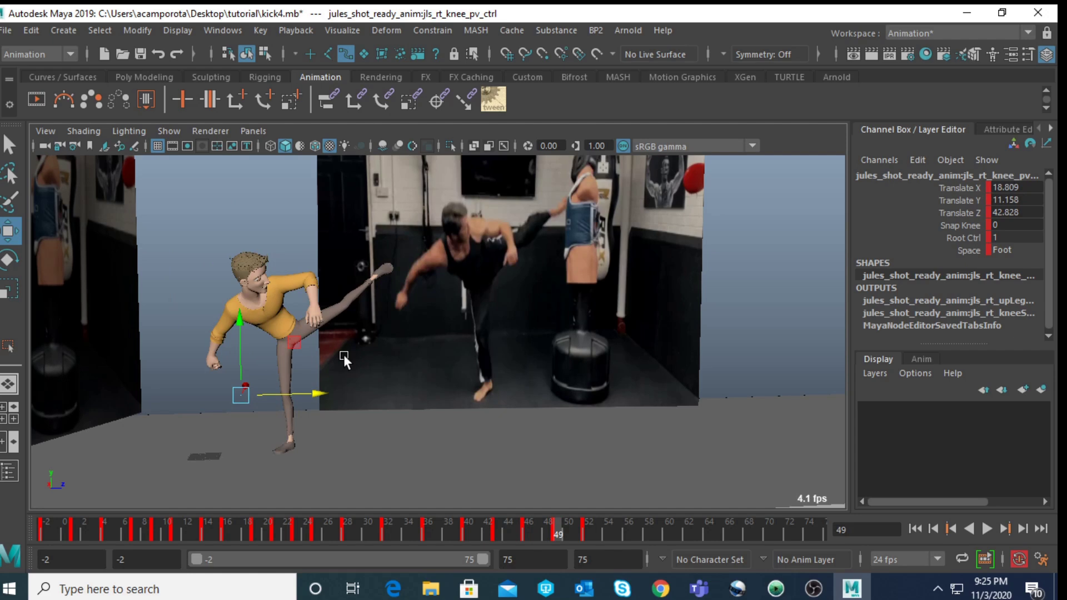
pyautogui.press('.')
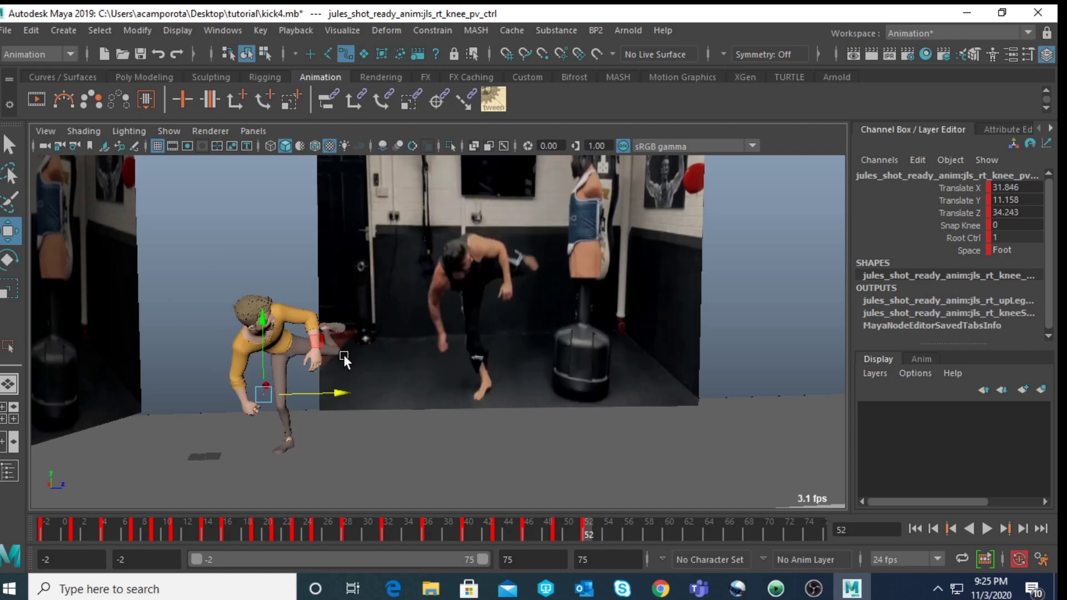
pyautogui.press('.')
pyautogui.press(',')
# - Find the next reference pose at frame 56 and key all the character's controls there
pyautogui.hotkey('alt', 'v')
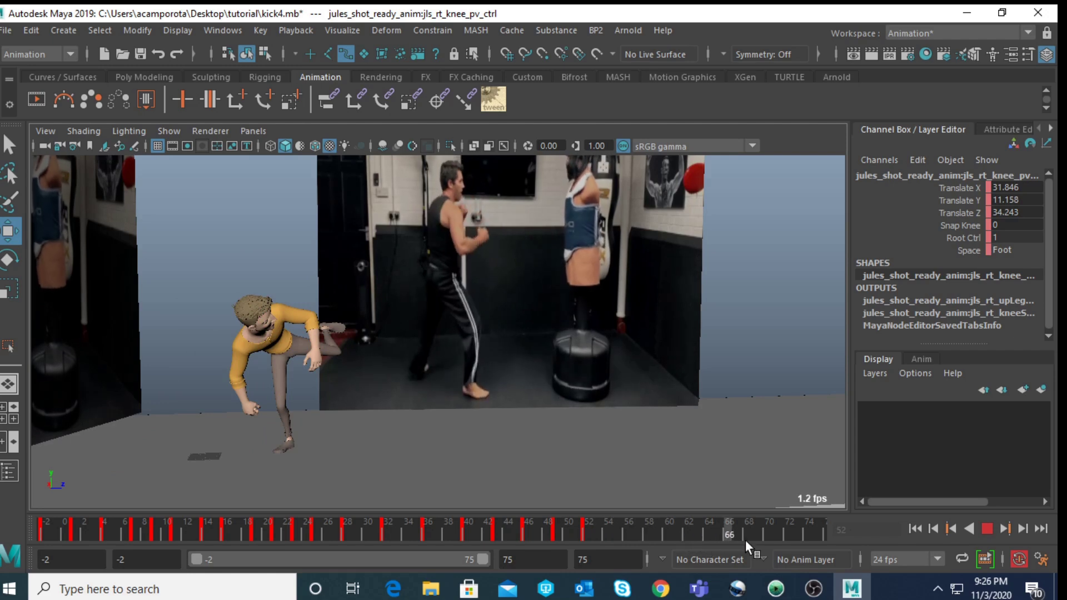
pyautogui.click(597, 530)
pyautogui.hotkey('alt', 'v')
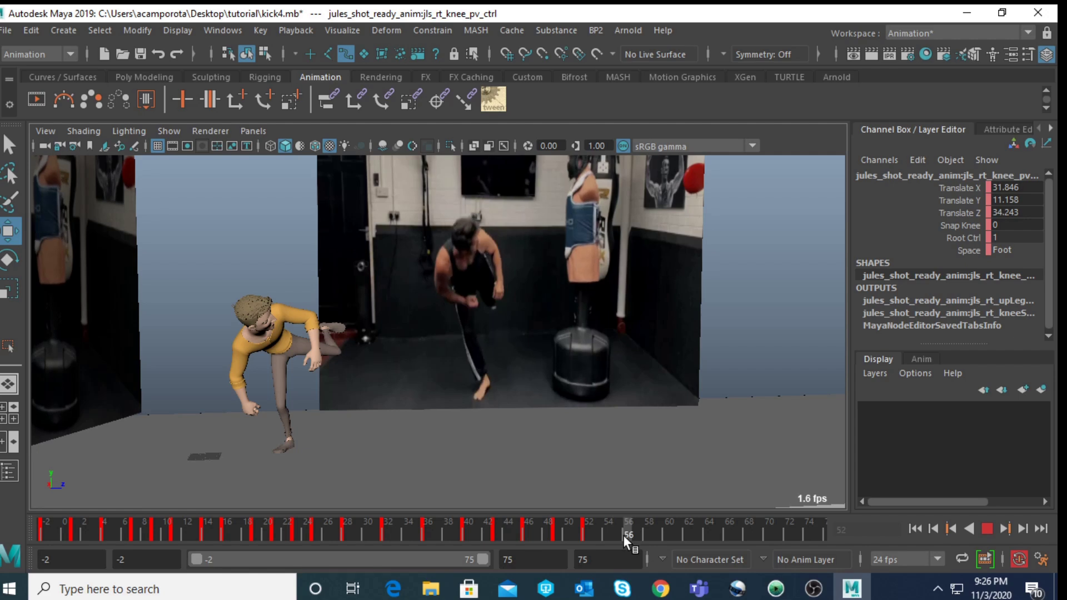
pyautogui.hotkey('alt', 'v')
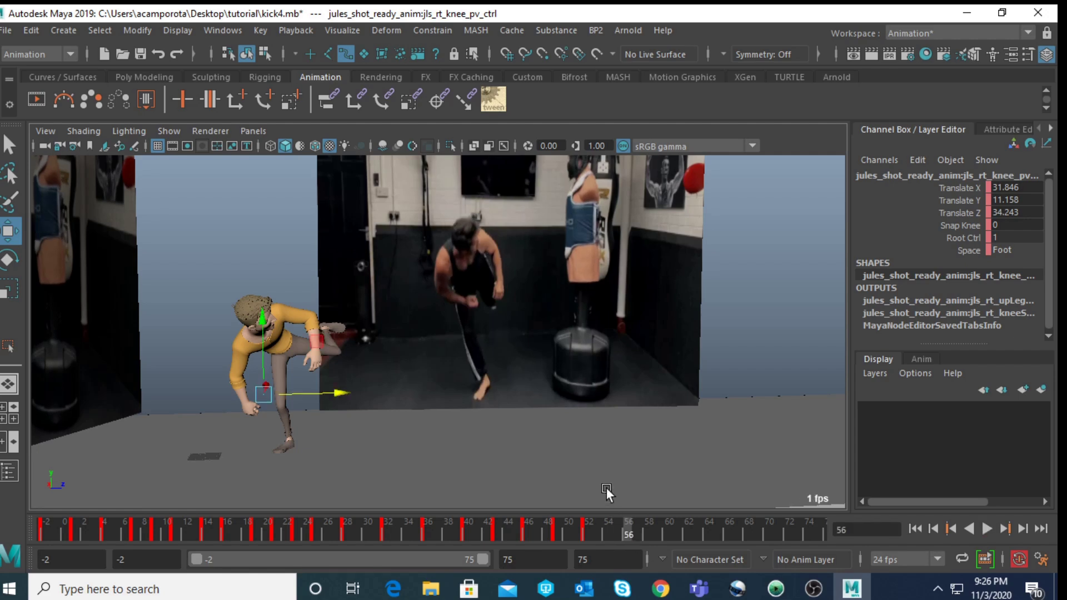
pyautogui.press('q')
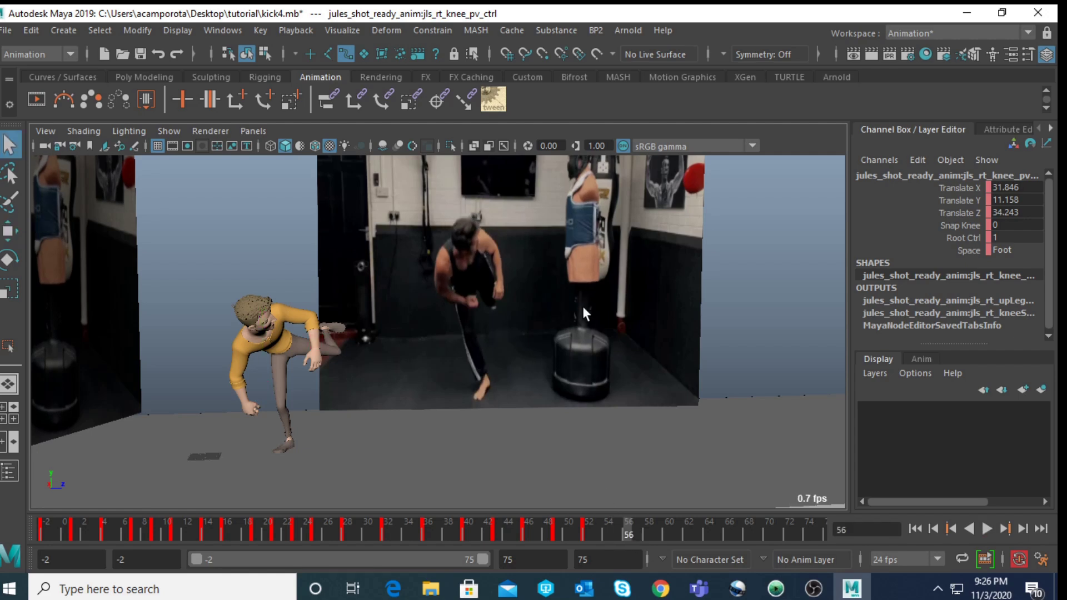
pyautogui.press('space')
pyautogui.scroll(-3, 644, 234)
pyautogui.moveTo(592, 193); pyautogui.dragTo(696, 261)
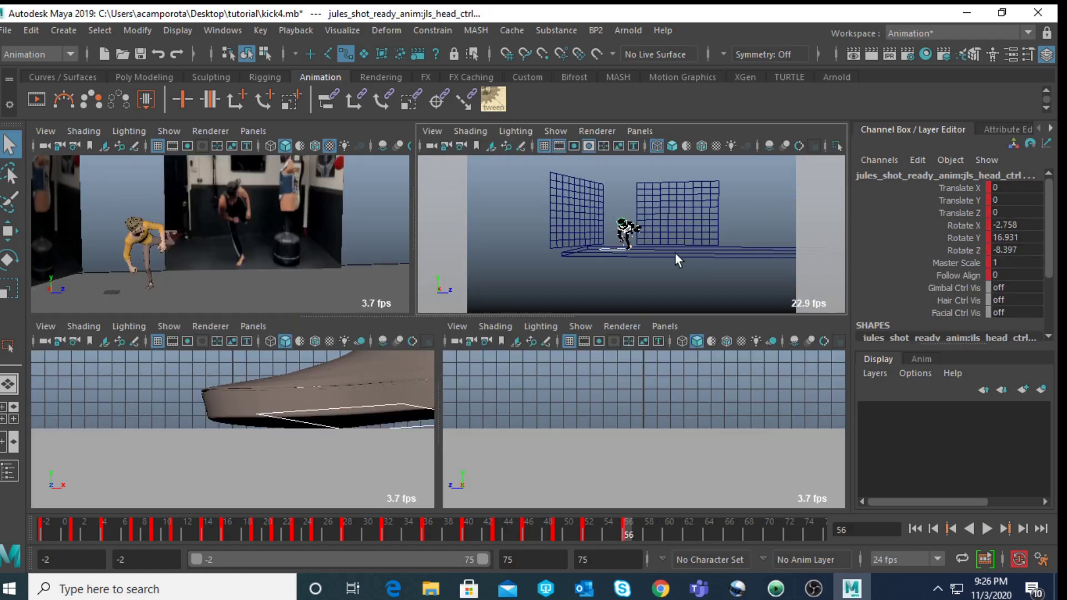
# - Reposition the COG control at frame 56 to about Translate Z 65.054 and Rotate X 30.022, Y 639.894, Z 29.809
pyautogui.scroll(5, 641, 247)
pyautogui.click(619, 227)
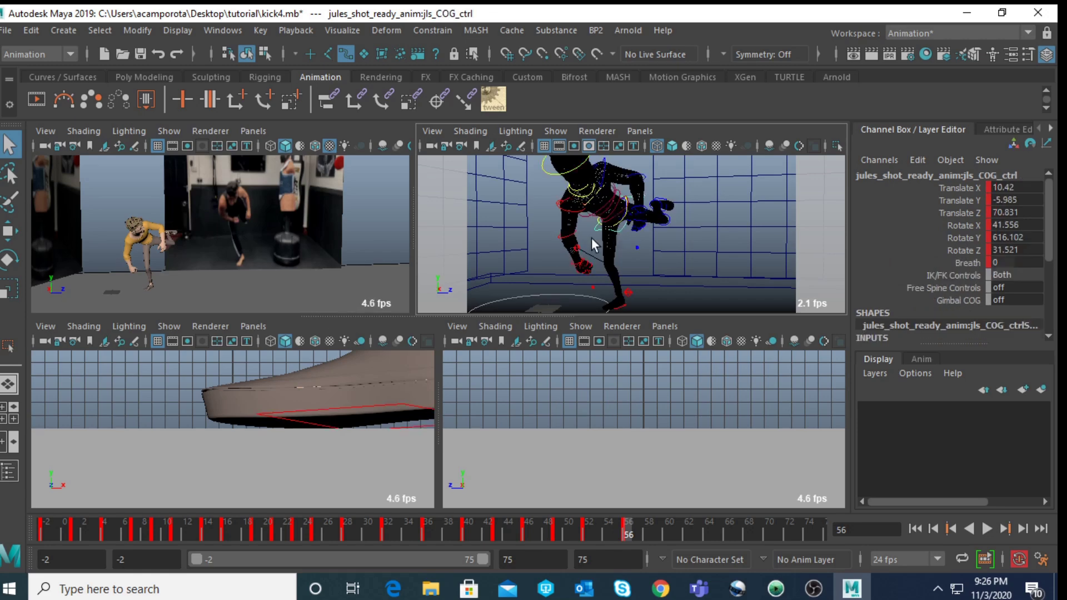
pyautogui.press('space')
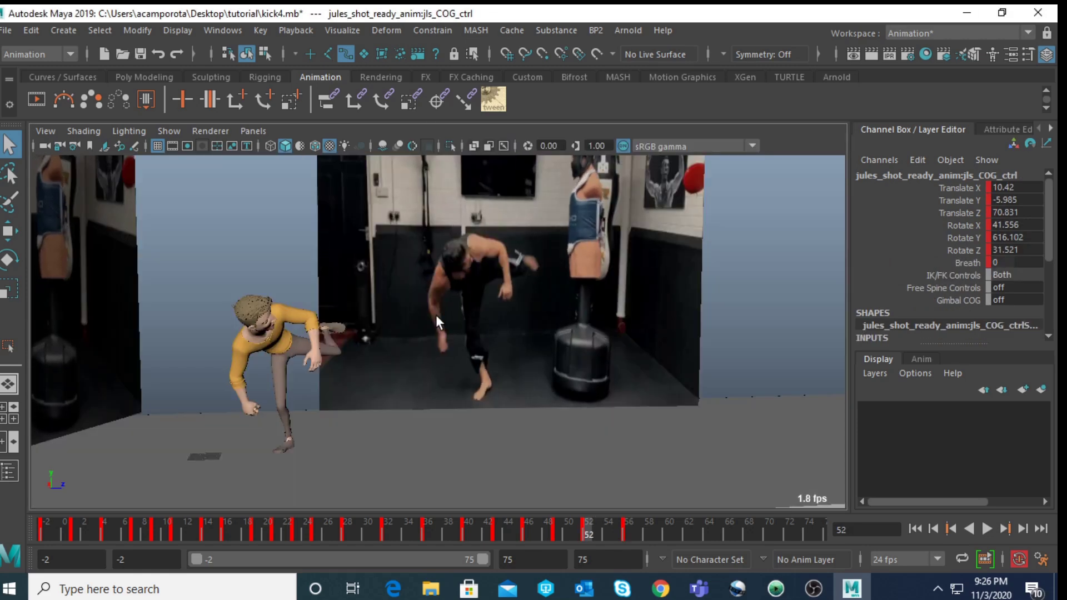
pyautogui.press('w')
pyautogui.moveTo(362, 358); pyautogui.dragTo(346, 350)
pyautogui.press('e')
pyautogui.moveTo(268, 328); pyautogui.dragTo(298, 355)
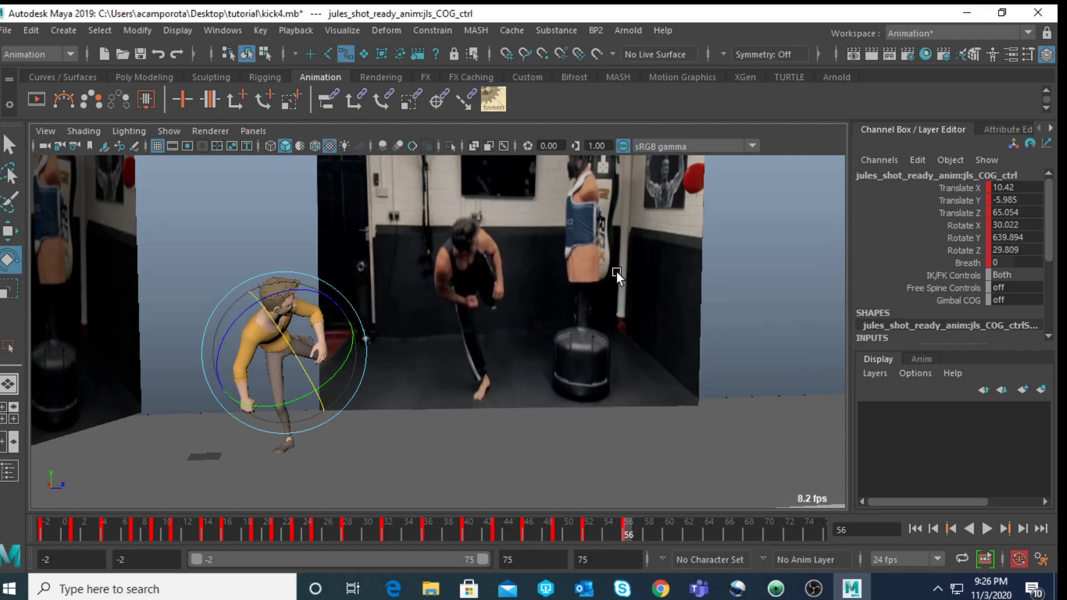
# - Zero the translate and rotate channels of the IK hip and FK spine controls, including the shoulder control, at frame 56
pyautogui.press('space')
pyautogui.press('space')
pyautogui.press('q')
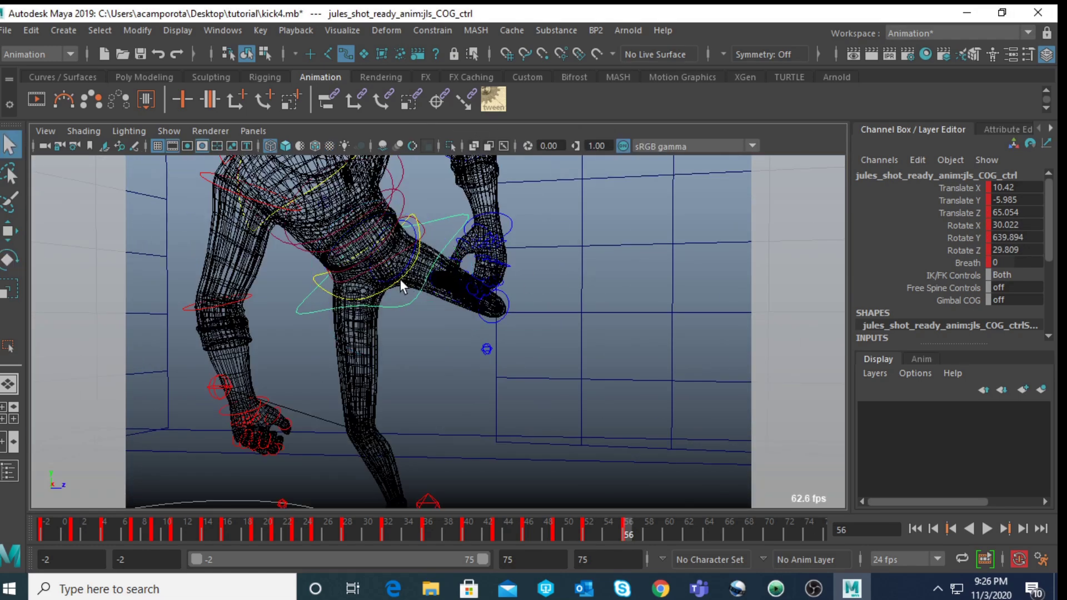
pyautogui.click(396, 276)
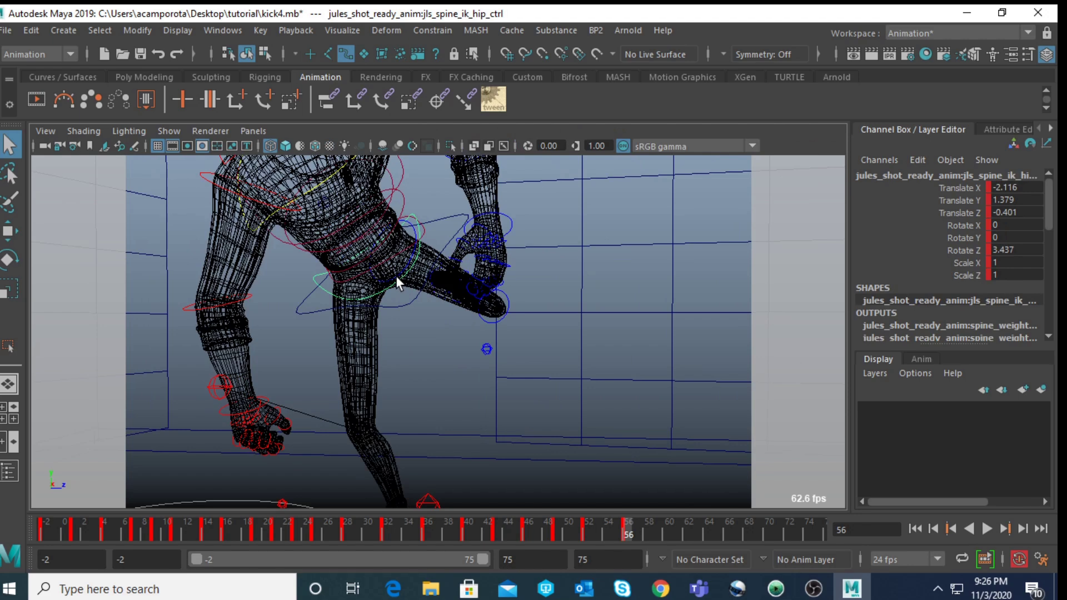
pyautogui.click(342, 268)
pyautogui.click(306, 251)
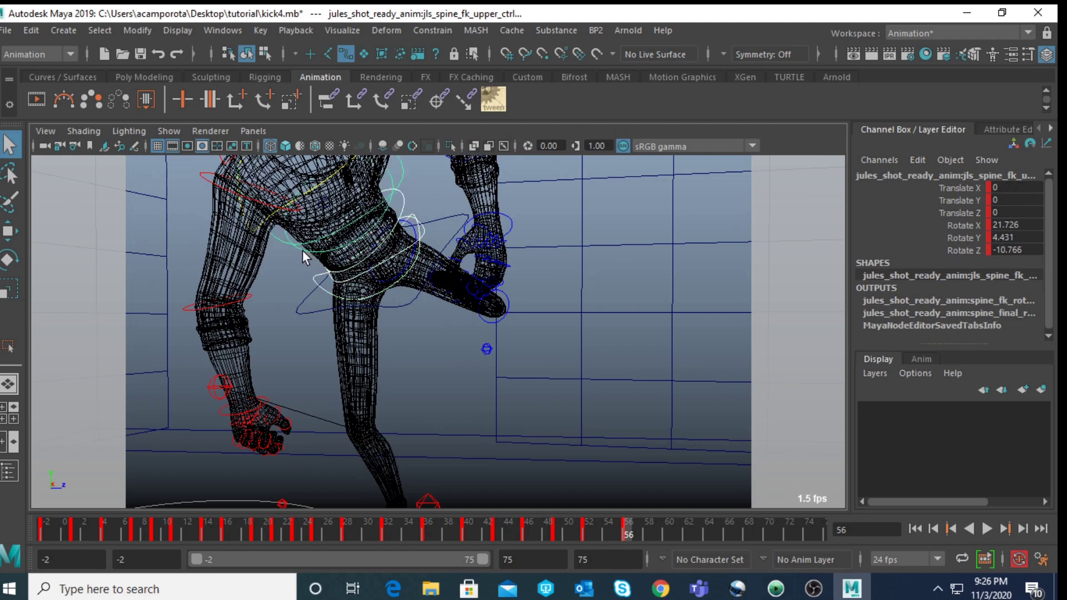
pyautogui.click(278, 239)
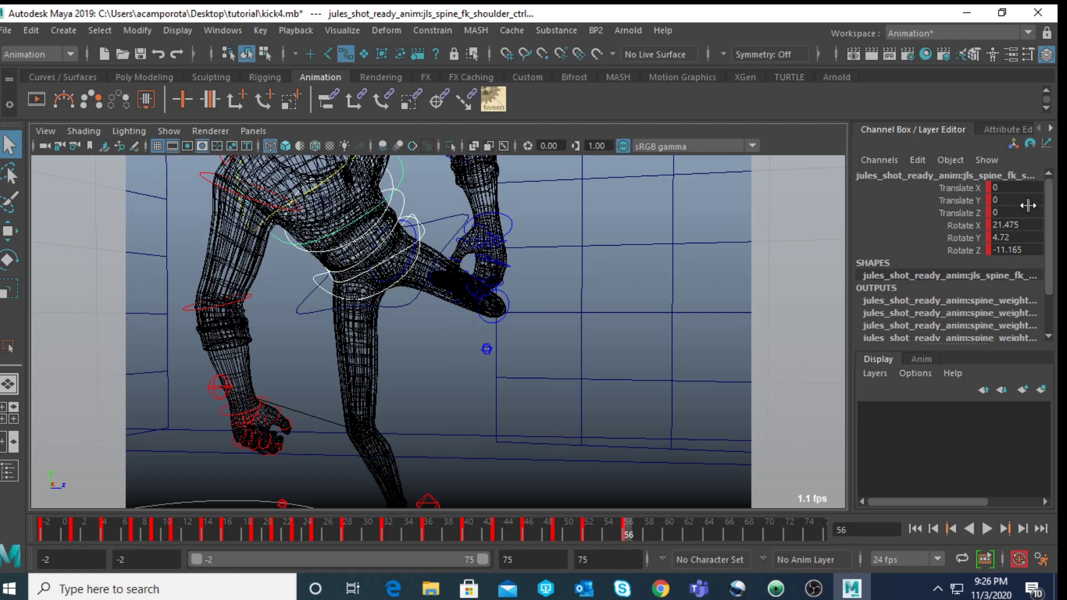
pyautogui.moveTo(1013, 190); pyautogui.dragTo(1019, 245)
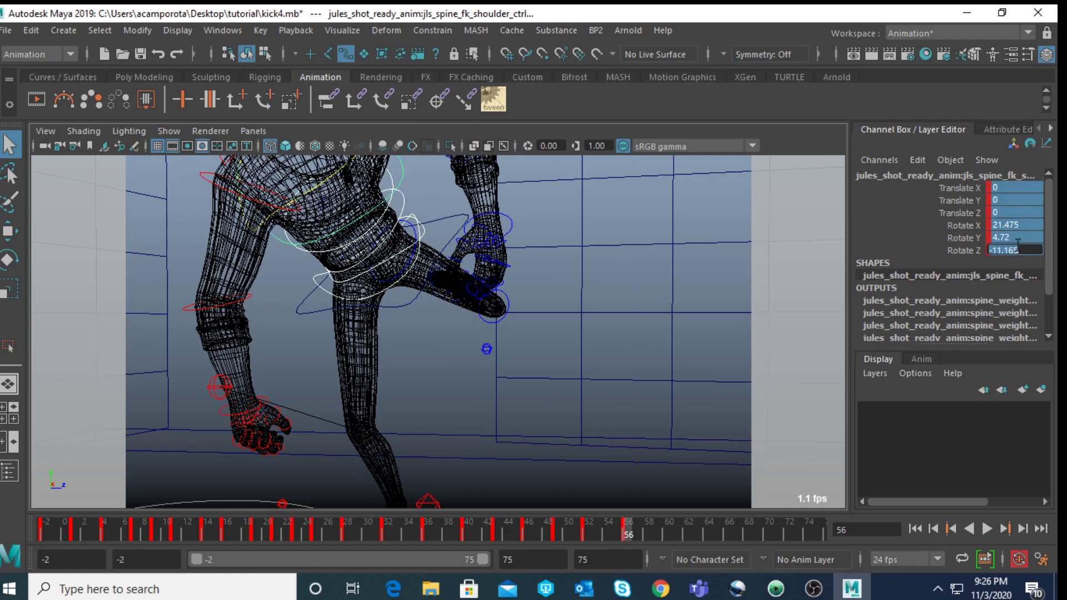
pyautogui.press('Return')
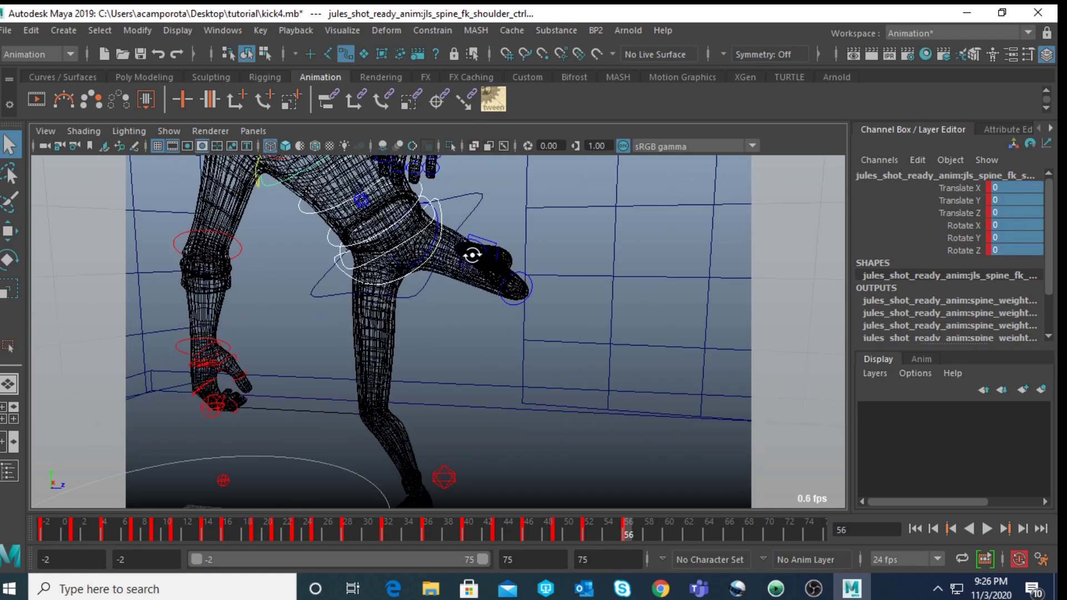
# - Refine the COG control at frame 56 to about Translate Z 59.943 and Rotate X 38.325, comparing against the previous key pose
pyautogui.click(467, 242)
pyautogui.press('space')
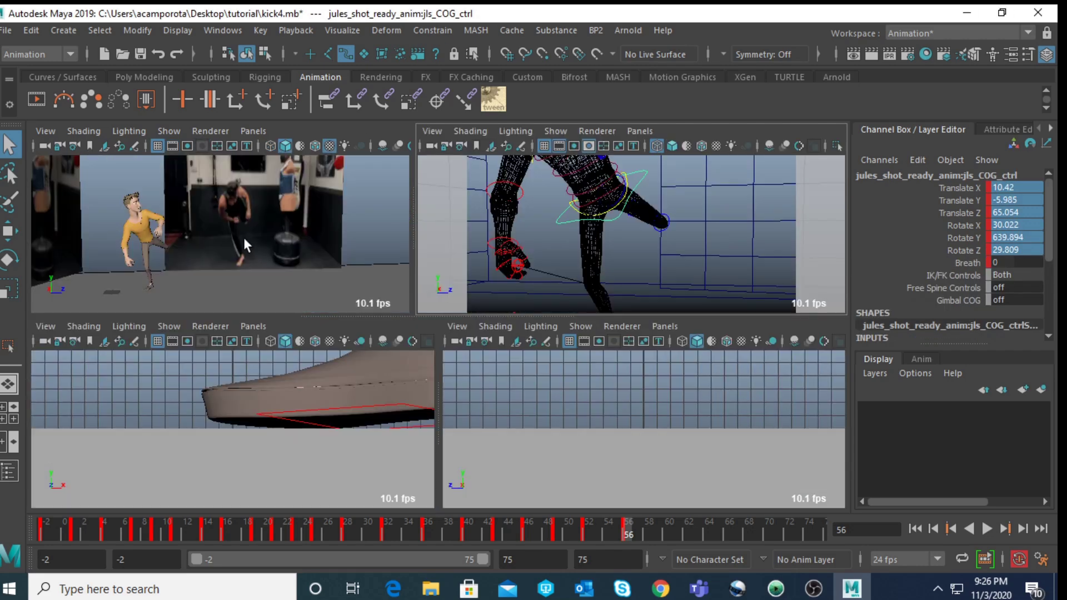
pyautogui.press('space')
pyautogui.moveTo(274, 325); pyautogui.dragTo(349, 350)
pyautogui.press('w')
pyautogui.press(',')
pyautogui.press('.')
pyautogui.press(',')
pyautogui.press('.')
pyautogui.press(',')
pyautogui.press('.')
pyautogui.press(',')
pyautogui.press('.')
pyautogui.press('space')
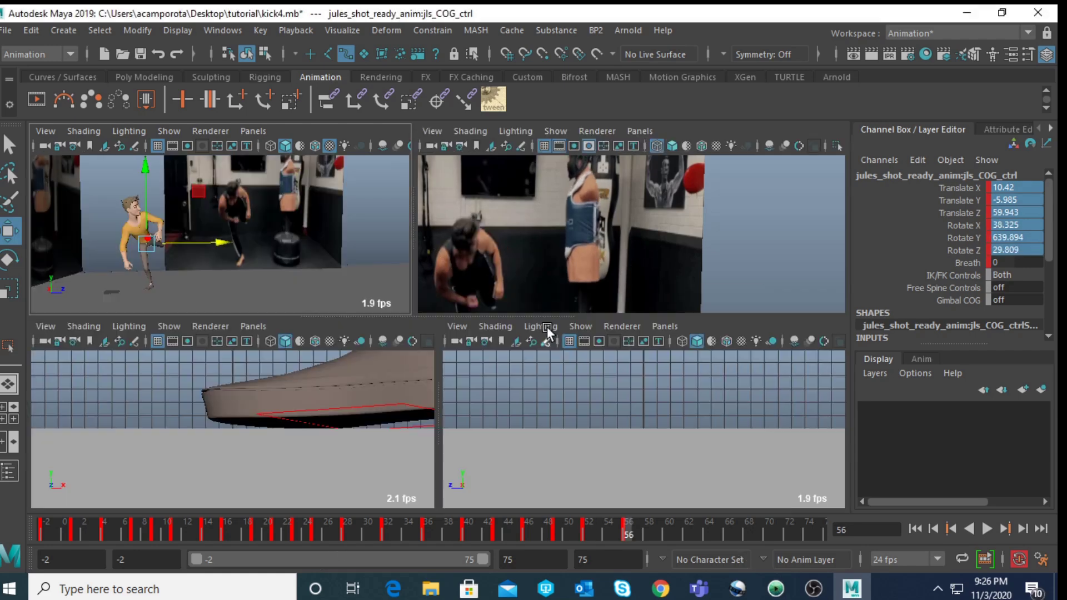
# - Select the right foot IK control at frame 56 and play the animation to check the supporting foot against the previous pose
pyautogui.press('space')
pyautogui.keyDown('alt'); pyautogui.moveTo(434, 333); pyautogui.dragTo(458, 300, button='middle'); pyautogui.keyUp('alt')
pyautogui.keyDown('alt'); pyautogui.moveTo(458, 300); pyautogui.dragTo(458, 332, button='right'); pyautogui.keyUp('alt')
pyautogui.click(451, 334)
pyautogui.press('space')
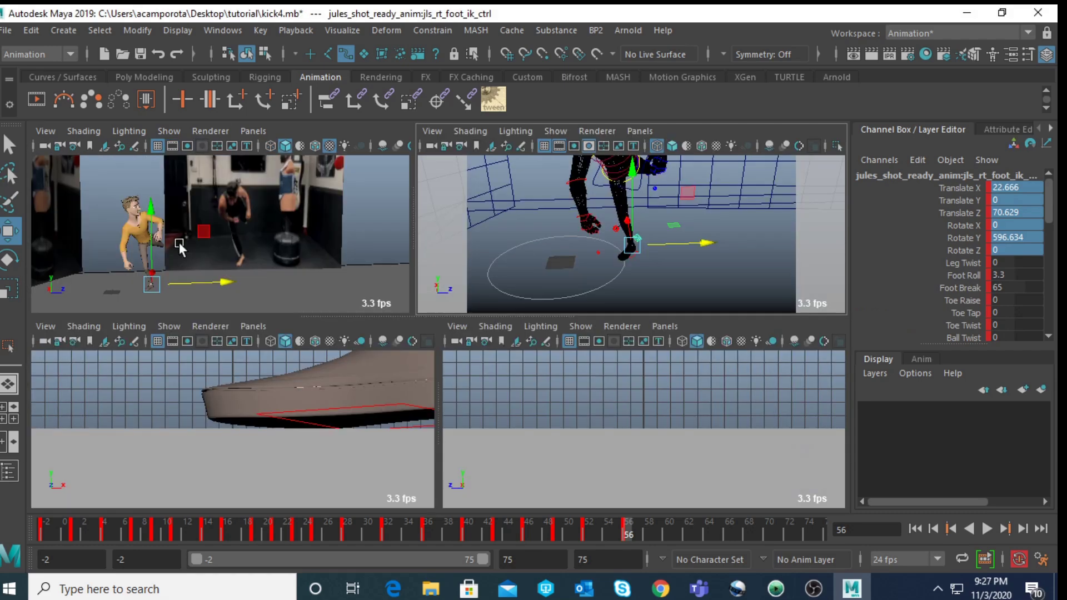
pyautogui.press('space')
pyautogui.hotkey('alt', 'v')
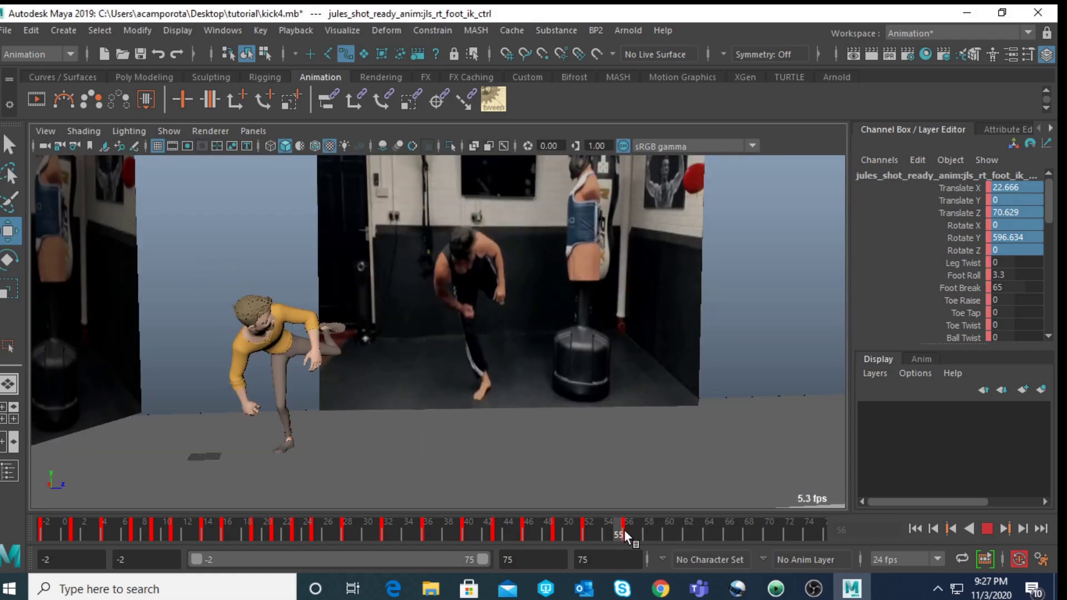
pyautogui.click(626, 531)
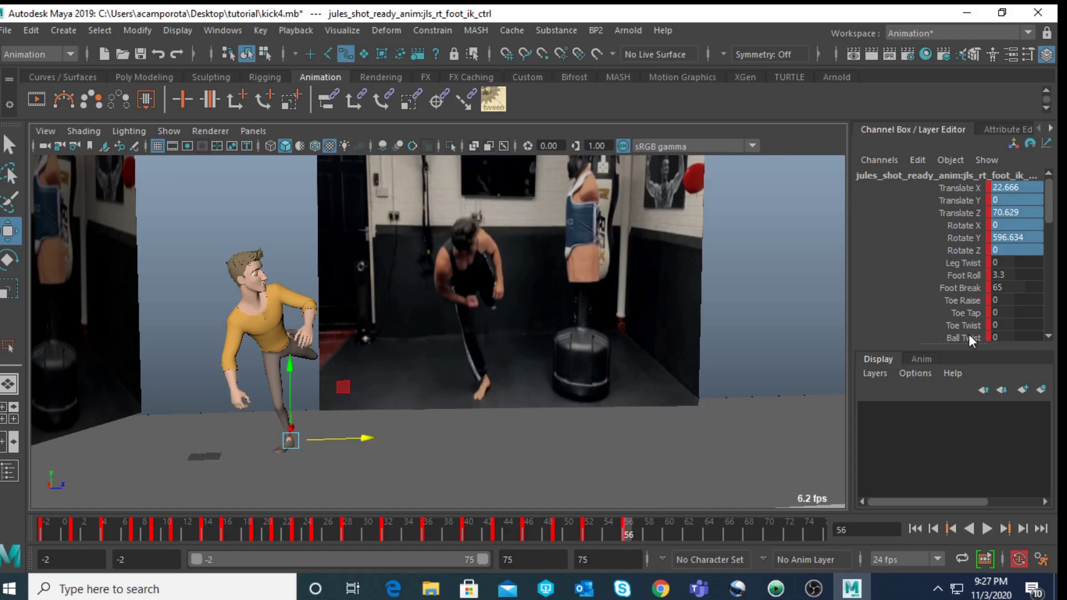
pyautogui.press('space')
pyautogui.press('space')
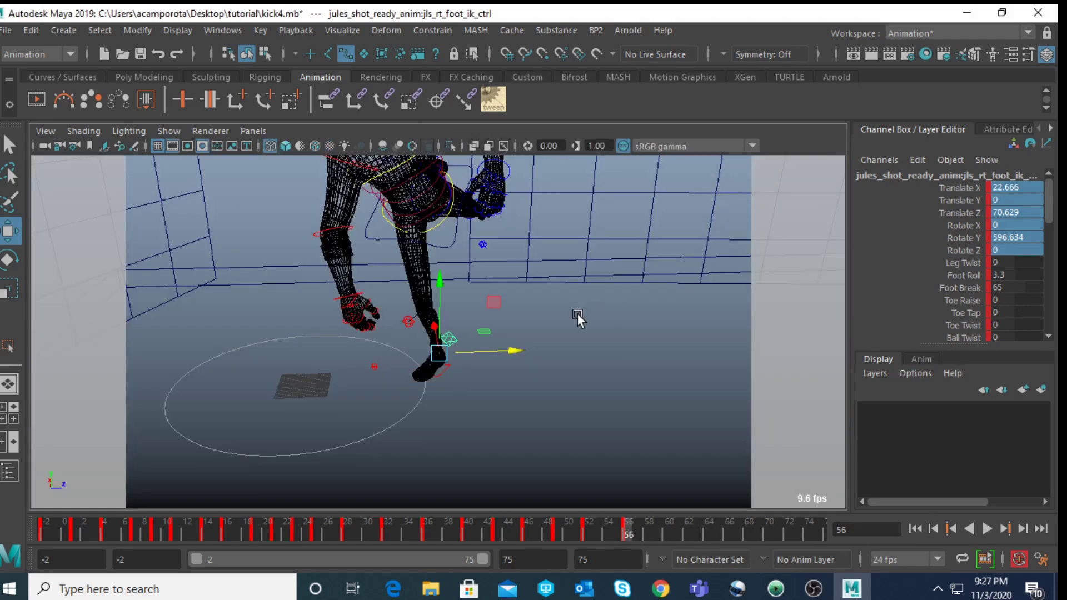
pyautogui.scroll(2, 578, 314)
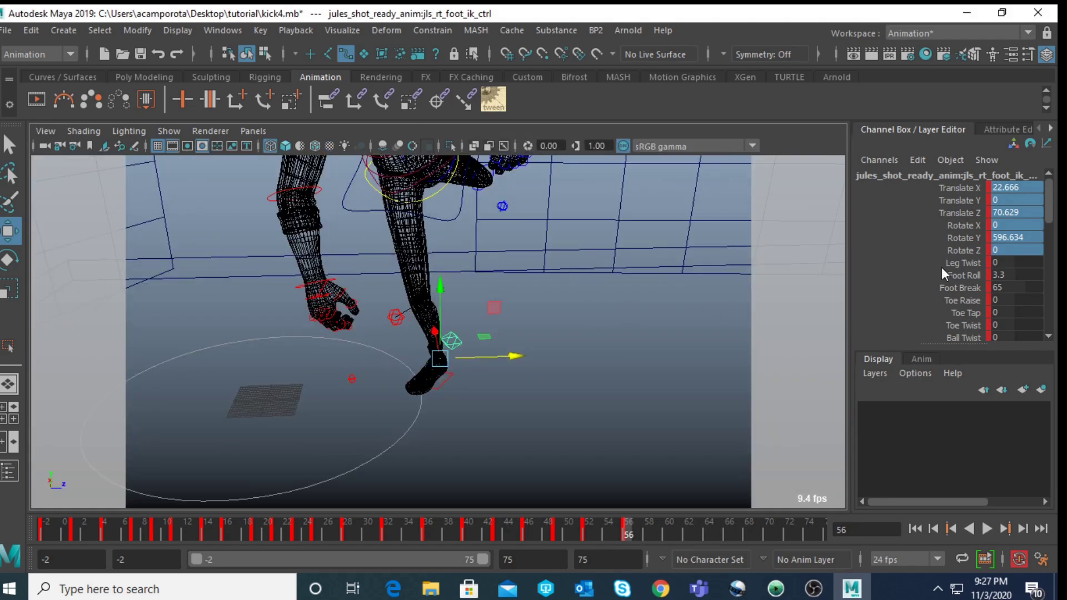
# - Try pivoting the right foot around its toes with Toe Twist at about -167.6, and undo the change
pyautogui.click(970, 298)
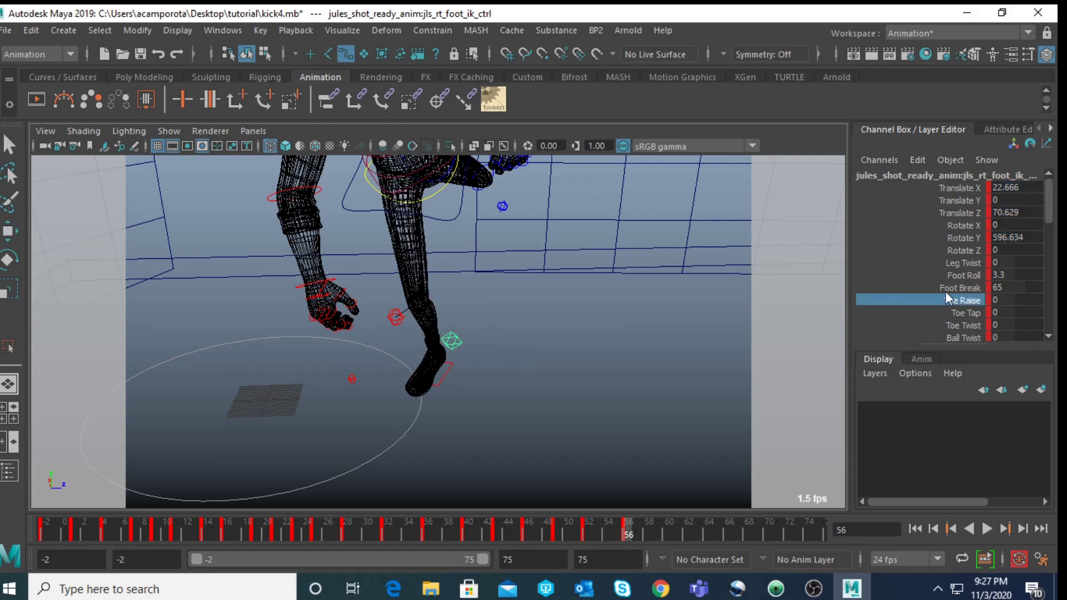
pyautogui.click(966, 312)
pyautogui.click(966, 325)
pyautogui.moveTo(534, 244); pyautogui.dragTo(32, 325, button='middle')
pyautogui.moveTo(798, 311); pyautogui.dragTo(328, 381, button='middle')
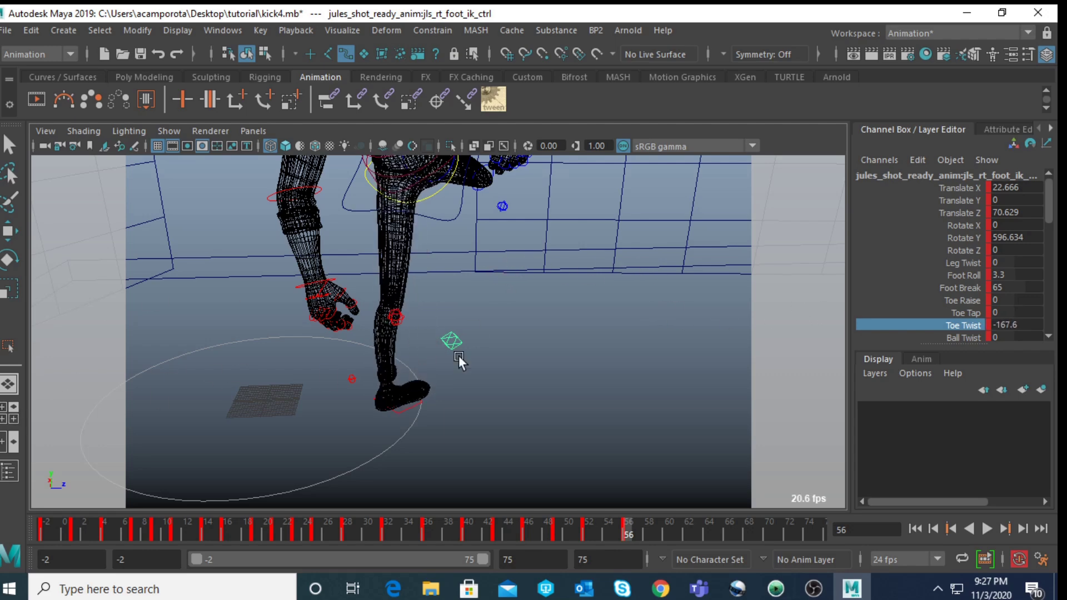
pyautogui.hotkey('ctrl', 'z')
pyautogui.hotkey('ctrl', 'z')
# - Set the right foot's Toe Twist to about -4.5 and Foot Roll to about 8.3 at frame 56, comparing with the frame 52 key pose
pyautogui.press('space')
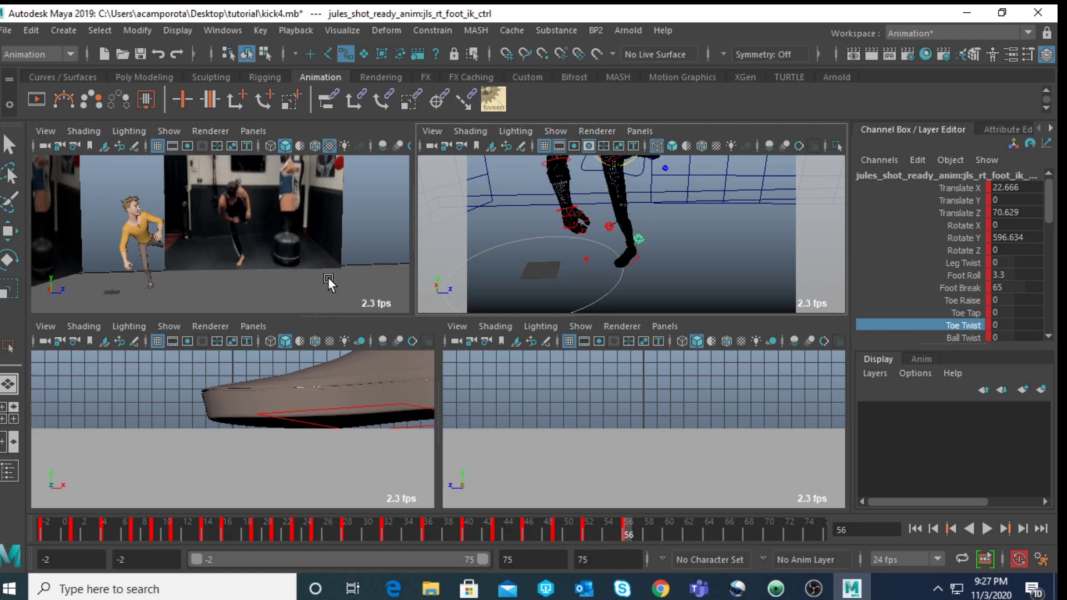
pyautogui.press('space')
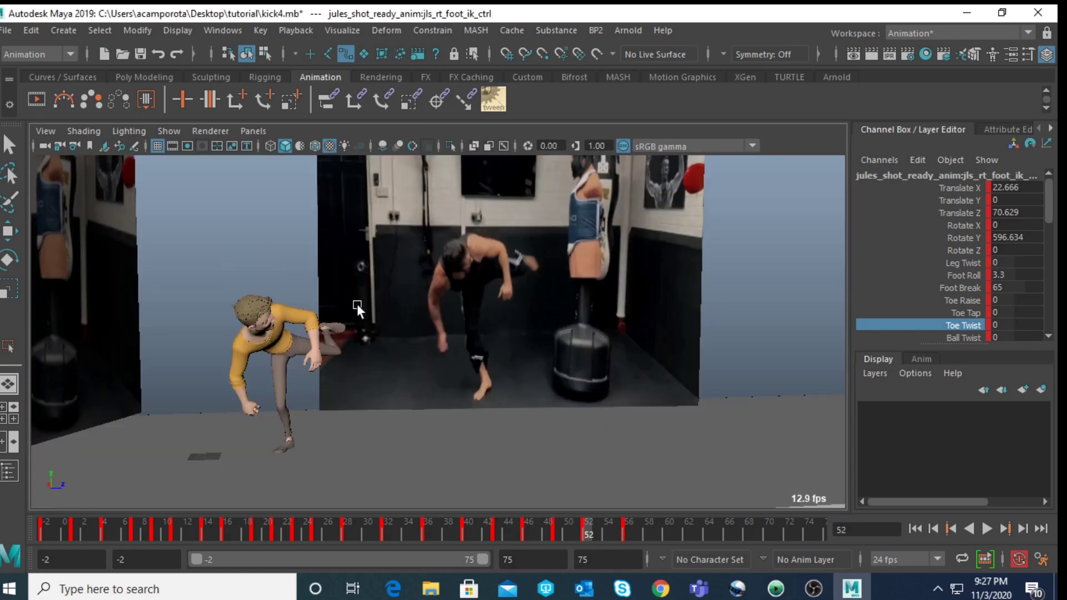
pyautogui.moveTo(374, 332); pyautogui.dragTo(342, 328, button='middle')
pyautogui.press(',')
pyautogui.press('.')
pyautogui.press(',')
pyautogui.press('.')
pyautogui.press(',')
pyautogui.press('.')
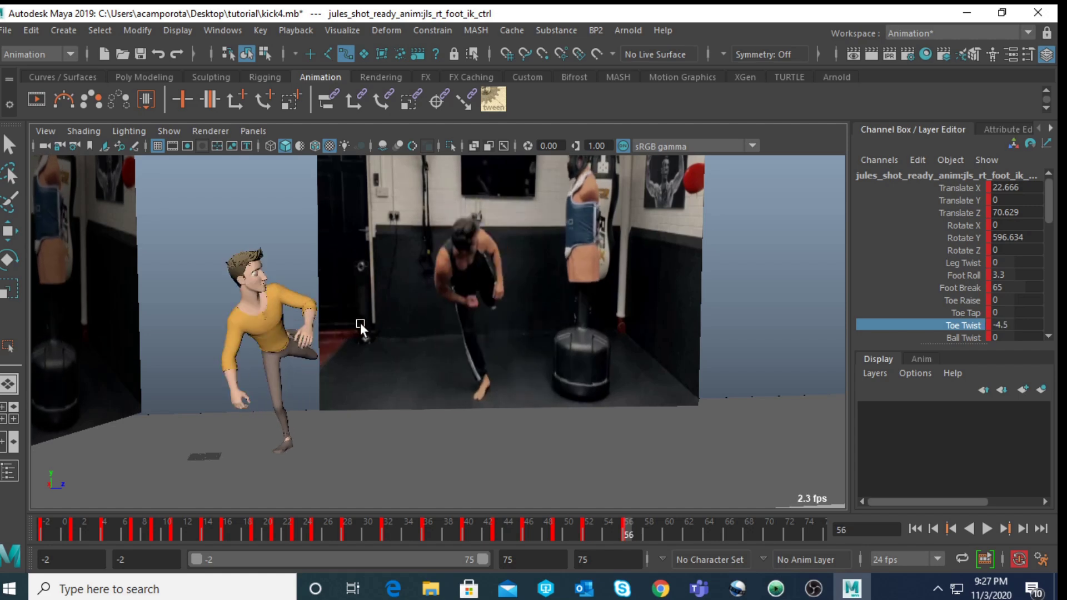
pyautogui.press(',')
pyautogui.press('.')
pyautogui.click(970, 274)
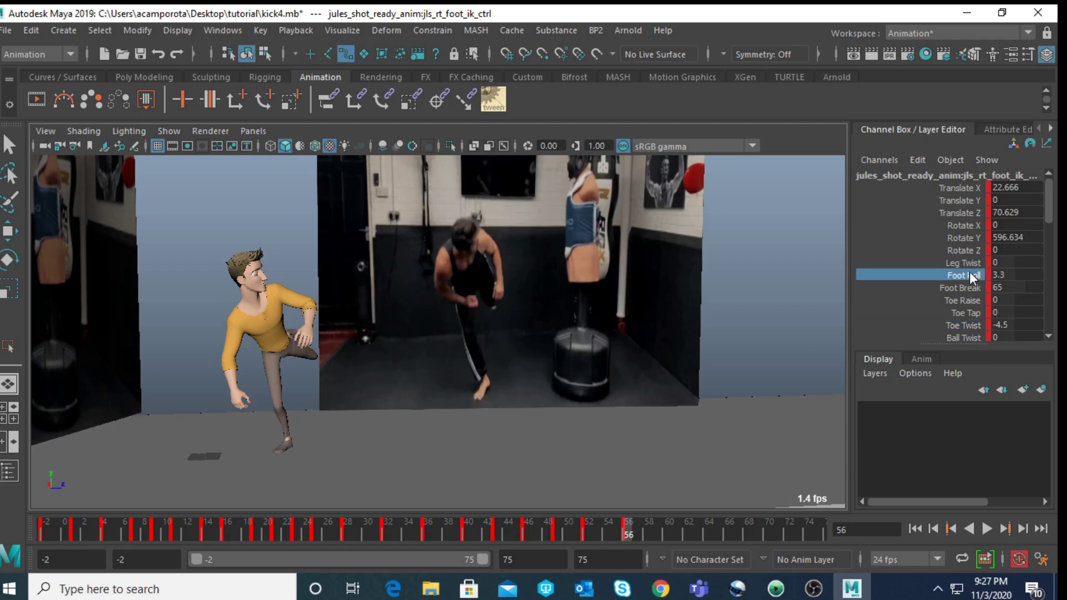
pyautogui.moveTo(462, 314); pyautogui.dragTo(473, 326, button='middle')
# - Move the COG control to about Translate Z 55.46 at frame 56 and check the motion from the preceding frames
pyautogui.press('space')
pyautogui.scroll(-5, 656, 245)
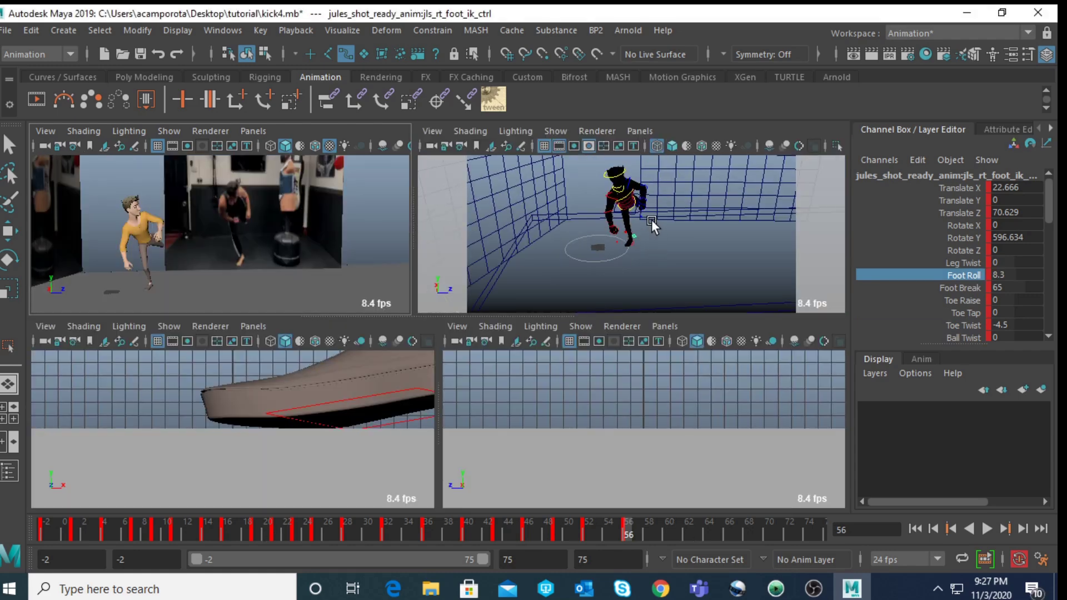
pyautogui.click(146, 243)
pyautogui.press('w')
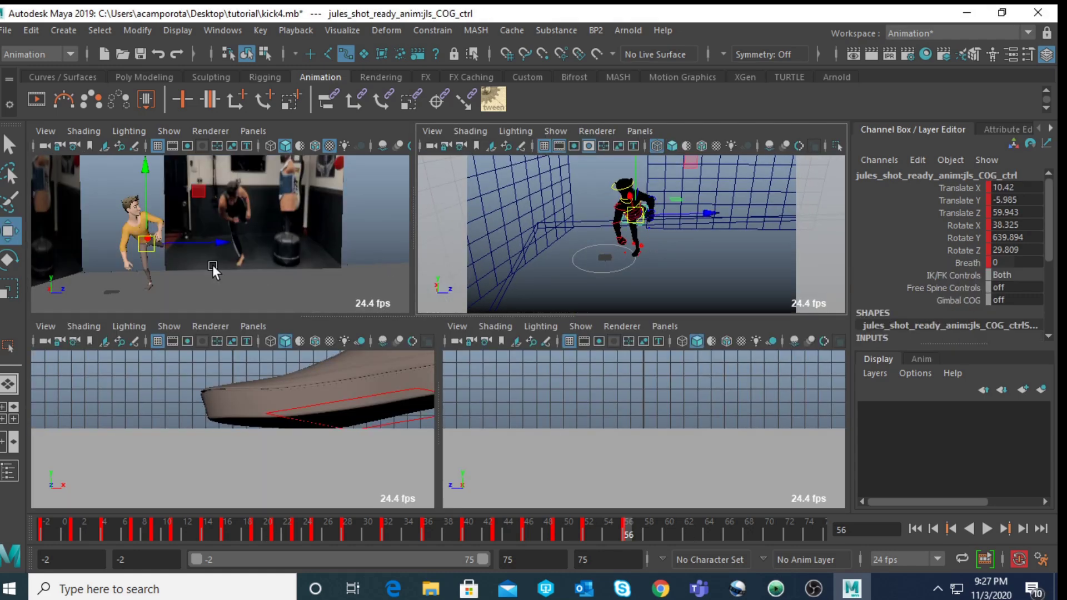
pyautogui.press('space')
pyautogui.moveTo(362, 342); pyautogui.dragTo(349, 349)
pyautogui.hotkey('alt', 'v')
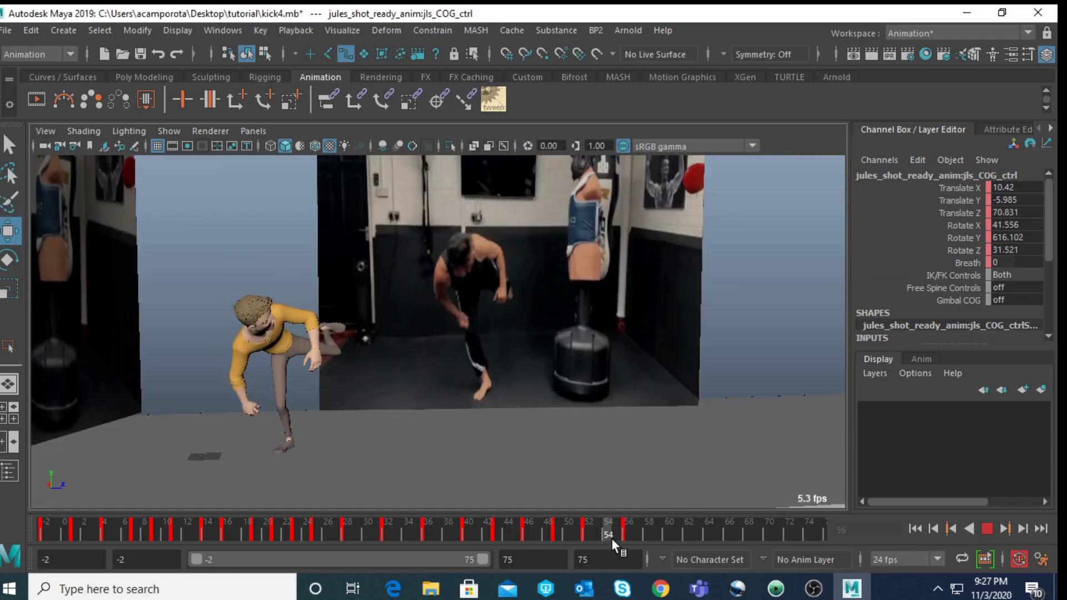
pyautogui.moveTo(627, 547); pyautogui.dragTo(628, 547)
pyautogui.press('space')
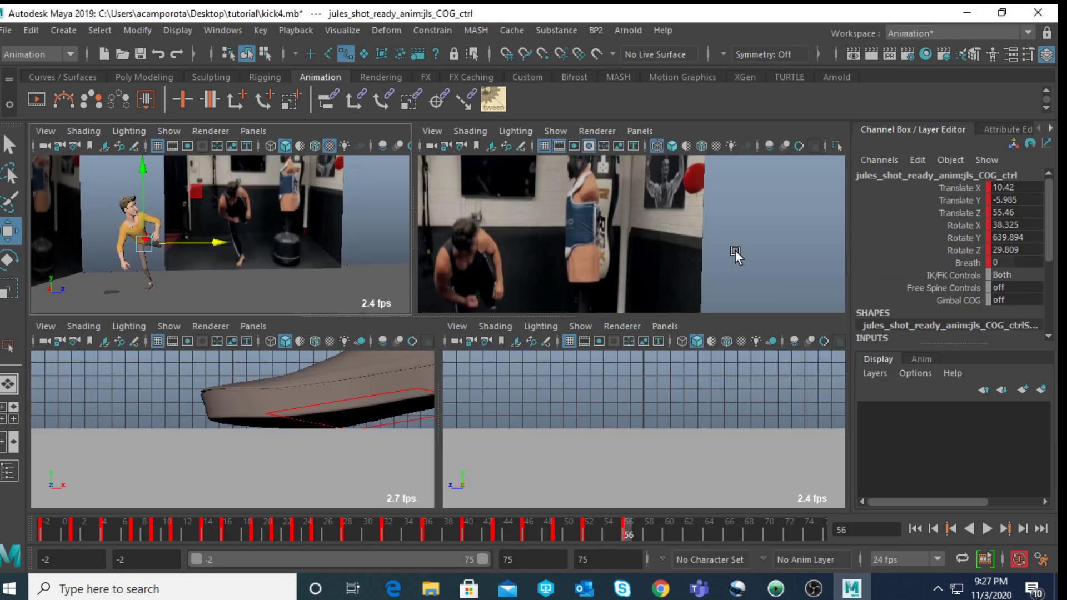
# - Rotate the left upper leg FK control at frame 56 to about X -6.097, Y 2.786, Z -17.823 to match the reference leg
pyautogui.press('space')
pyautogui.scroll(5, 549, 282)
pyautogui.scroll(3, 549, 283)
pyautogui.keyDown('alt'); pyautogui.moveTo(548, 282); pyautogui.dragTo(418, 257); pyautogui.keyUp('alt')
pyautogui.scroll(-5, 598, 206)
pyautogui.click(596, 210)
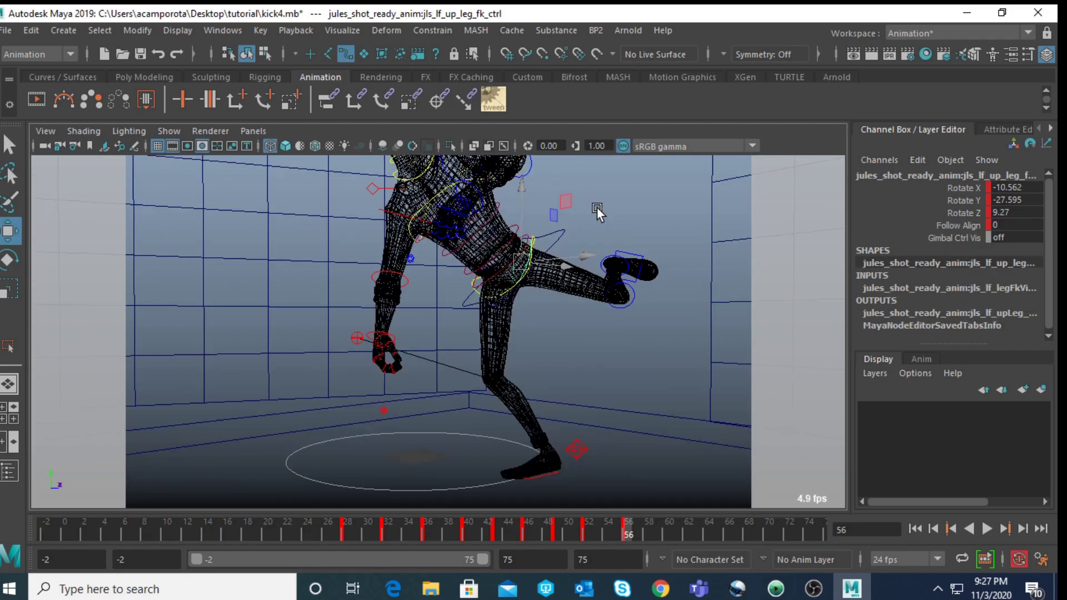
pyautogui.press('e')
pyautogui.moveTo(568, 269); pyautogui.dragTo(582, 238)
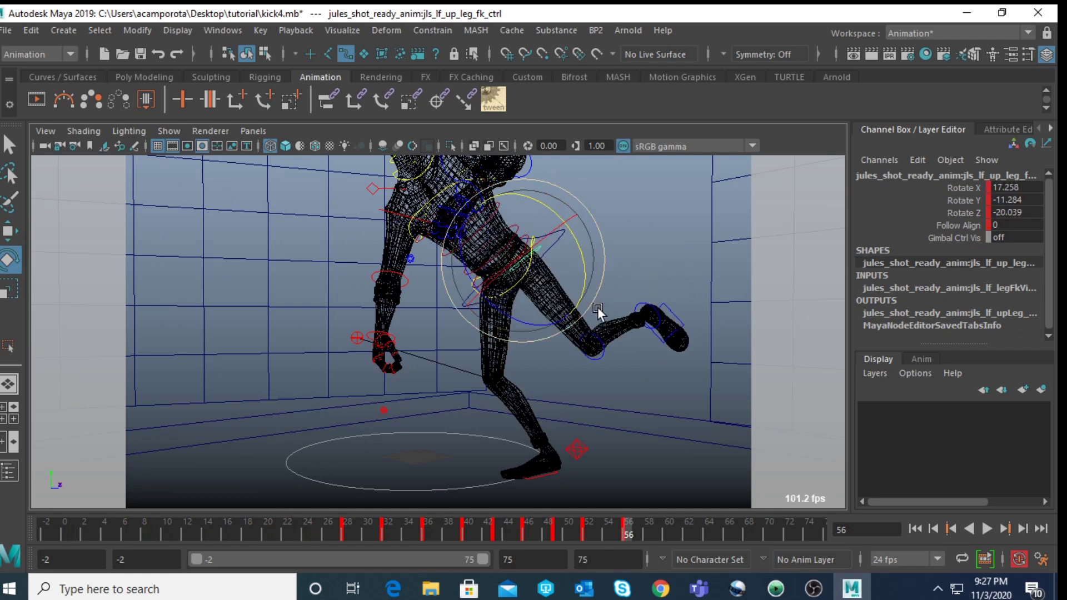
pyautogui.press('space')
pyautogui.press('space')
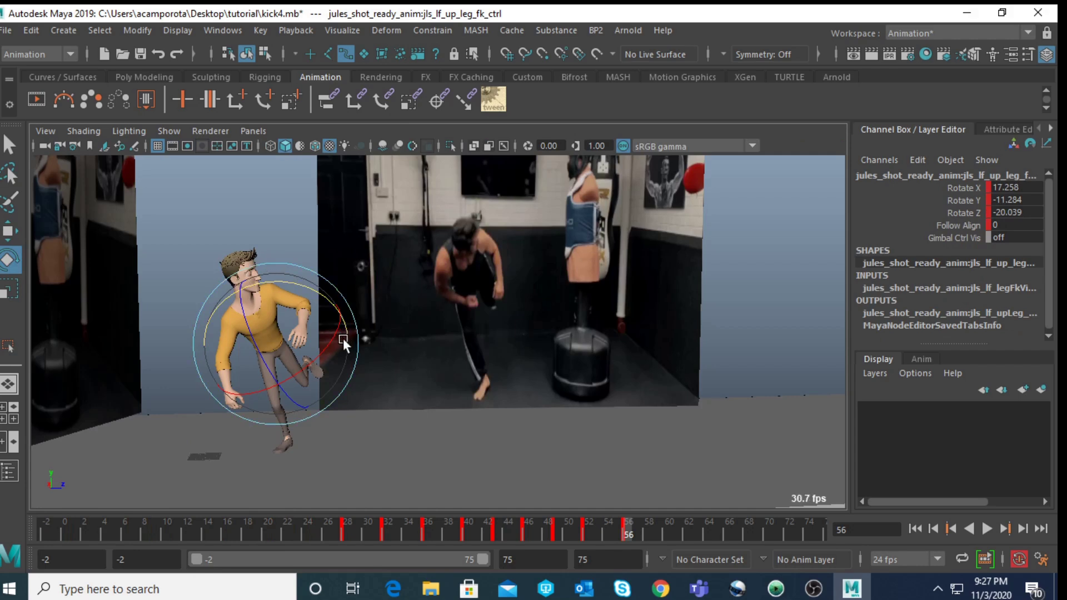
pyautogui.moveTo(332, 345); pyautogui.dragTo(316, 312)
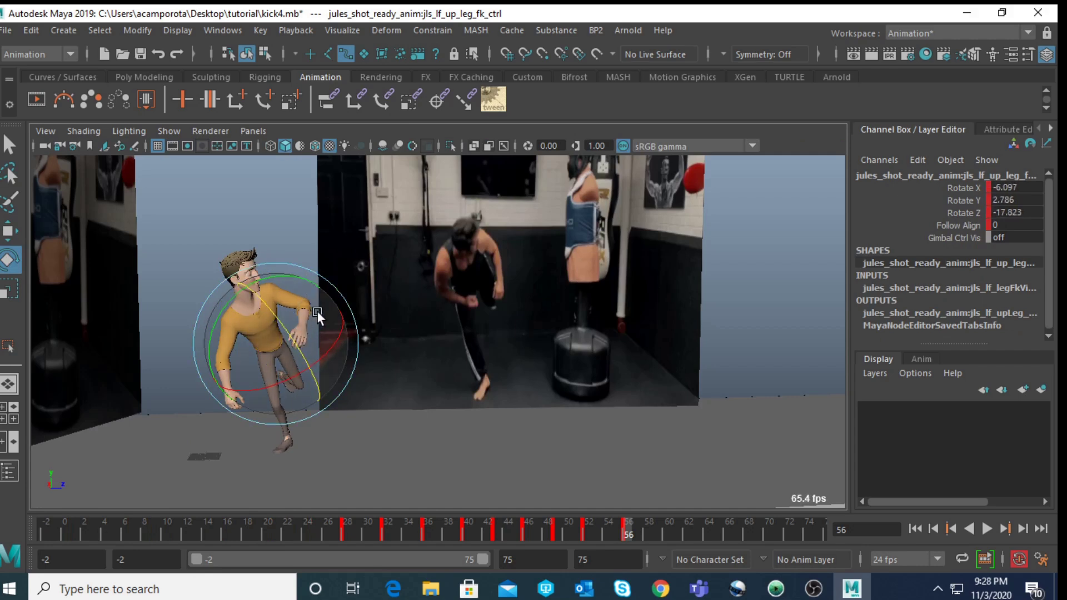
# - Rotate the FK spine controls together at frame 56 to about X 9.564, Y 5.074, Z 0.857, bending the torso forward
pyautogui.press('space')
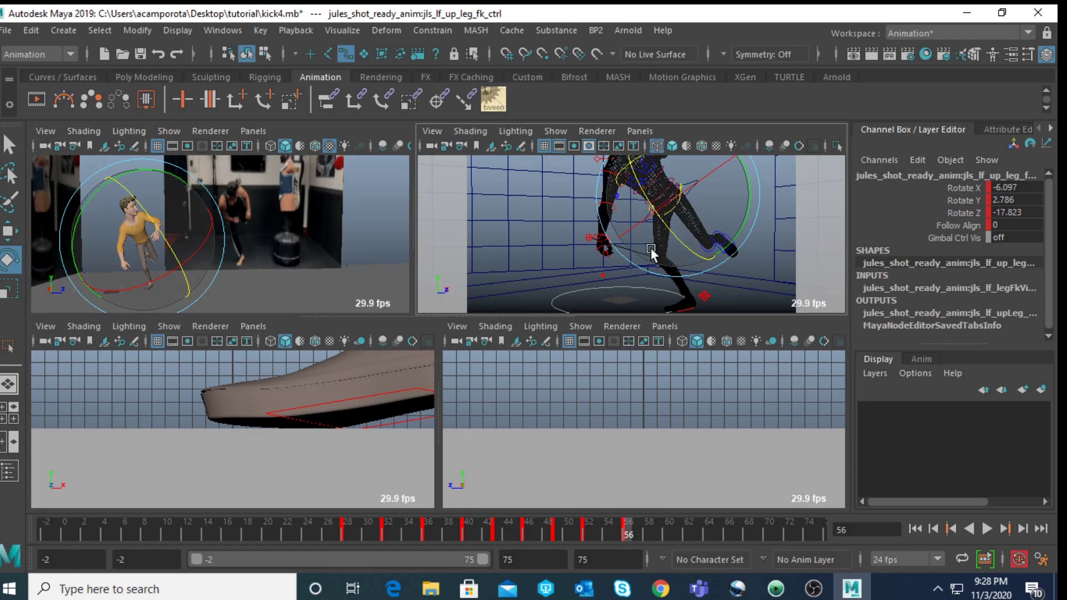
pyautogui.press('space')
pyautogui.press('q')
pyautogui.scroll(3, 624, 255)
pyautogui.keyDown('alt'); pyautogui.moveTo(553, 243); pyautogui.dragTo(542, 276); pyautogui.keyUp('alt')
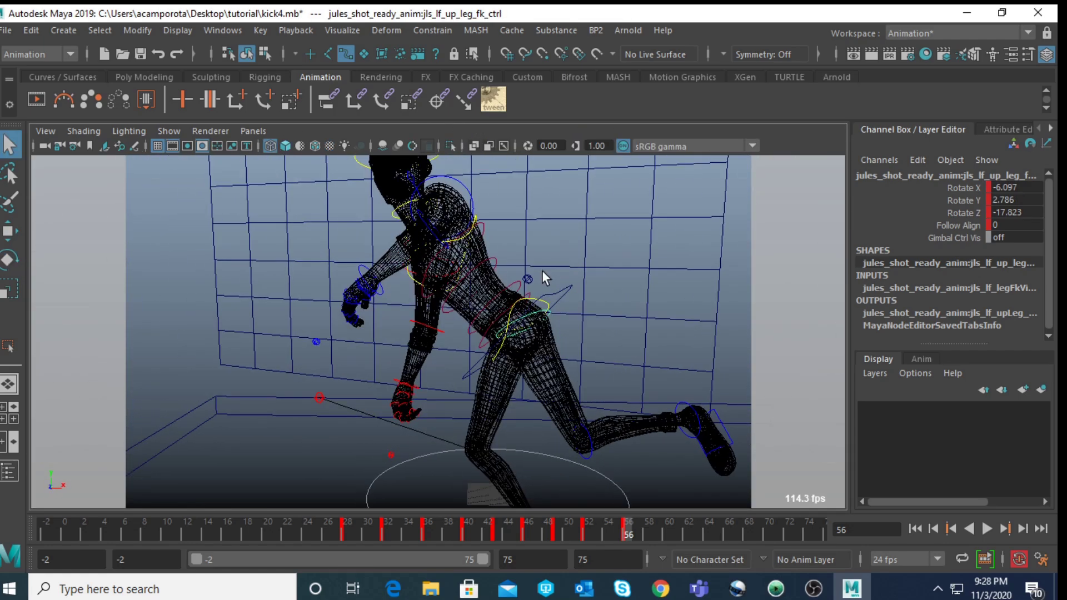
pyautogui.click(488, 236)
pyautogui.click(496, 260)
pyautogui.click(513, 280)
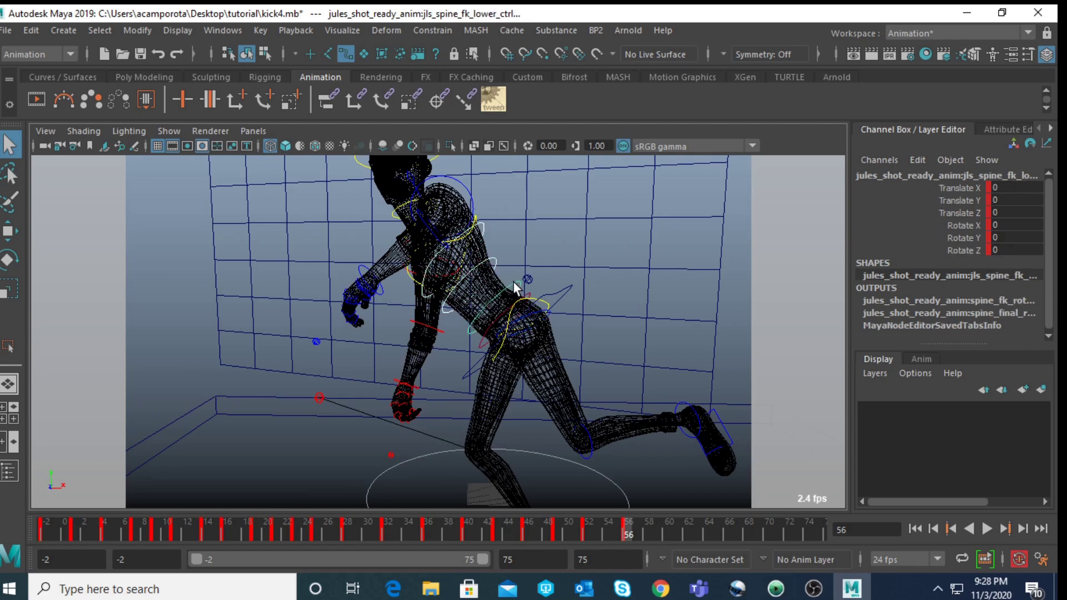
pyautogui.press('e')
pyautogui.press('space')
pyautogui.press('space')
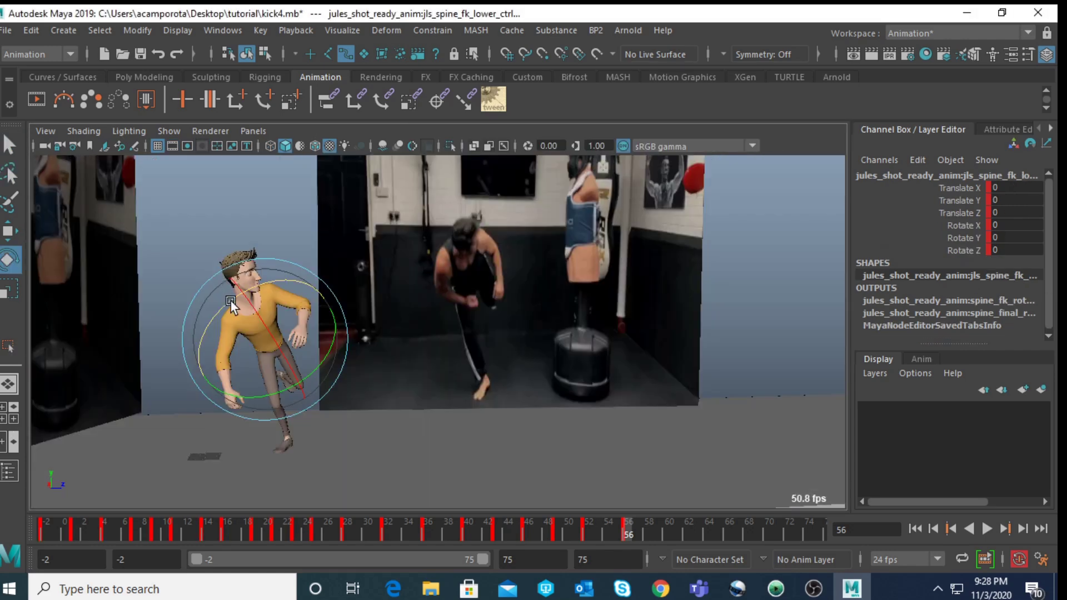
pyautogui.moveTo(257, 312); pyautogui.dragTo(329, 368)
pyautogui.press('space')
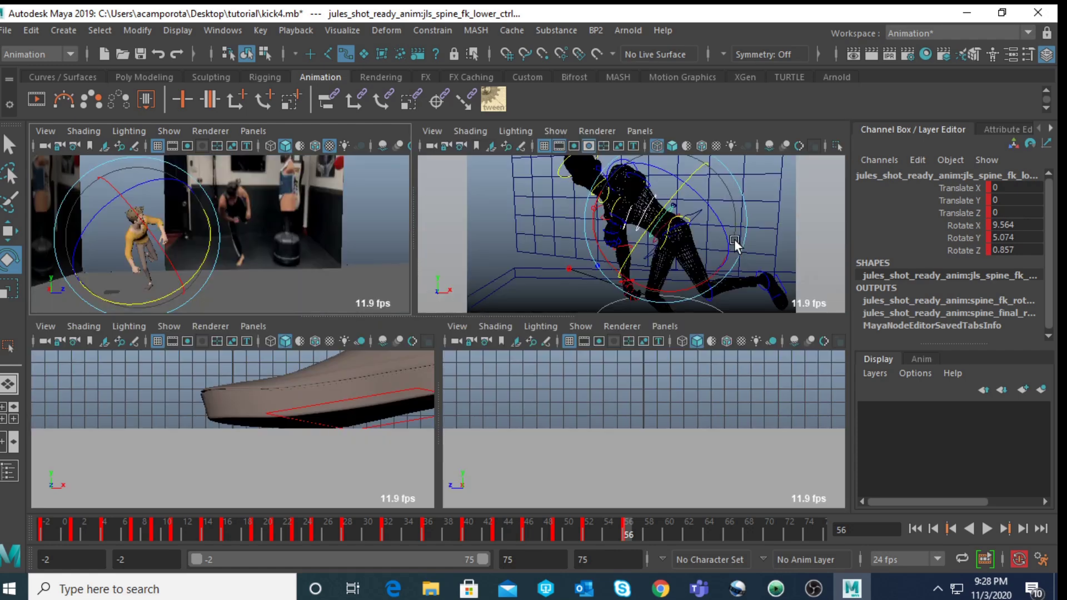
# - Zero the translate and rotate channels of the neck and head controls at frame 56
pyautogui.press('space')
pyautogui.press('q')
pyautogui.click(381, 271)
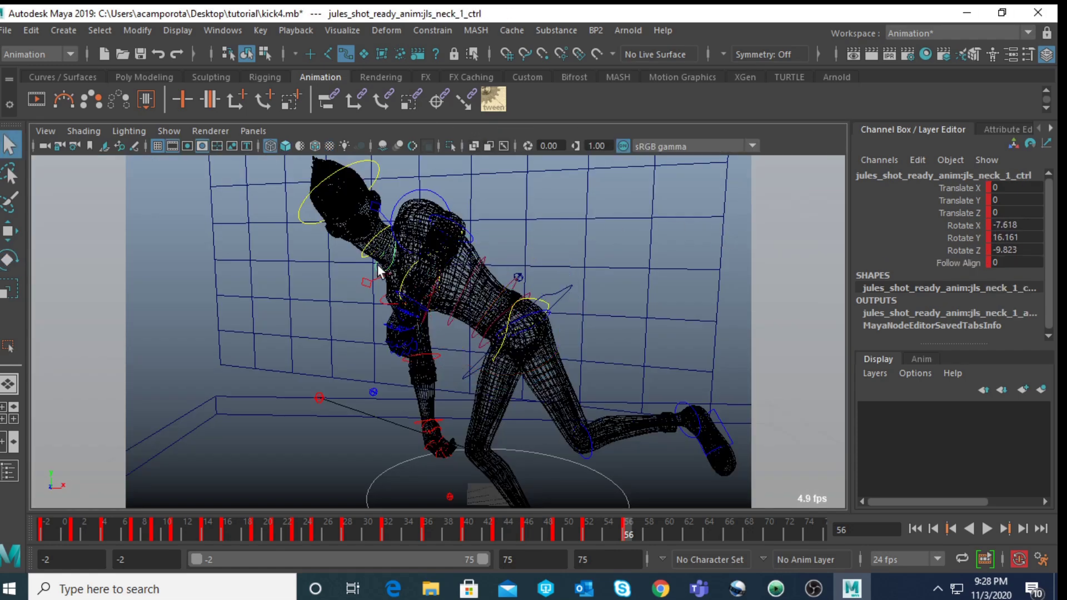
pyautogui.click(308, 230)
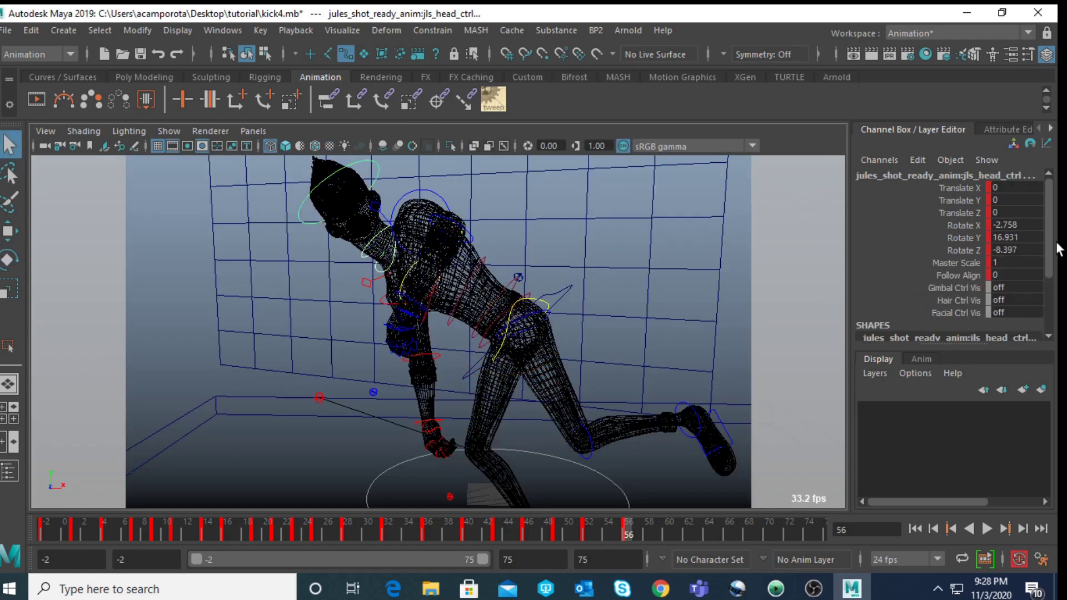
pyautogui.moveTo(1019, 192); pyautogui.dragTo(1016, 247)
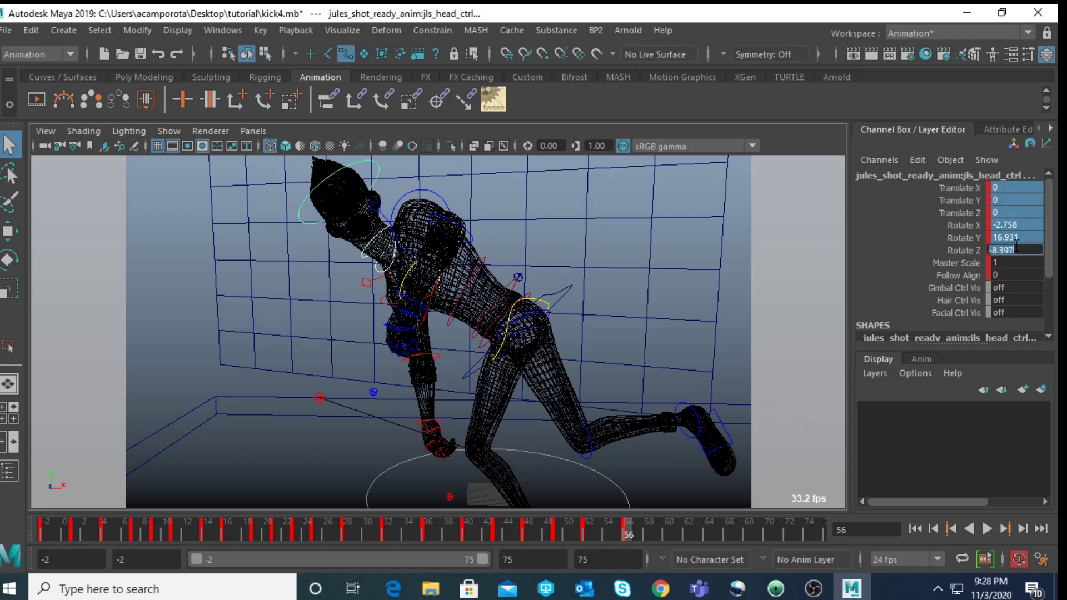
pyautogui.write('0')
pyautogui.press('Return')
# - Rotate the neck and head controls together to about X -4.692, Y 11.144, Z -5.811 so the head follows the reference
pyautogui.press('space')
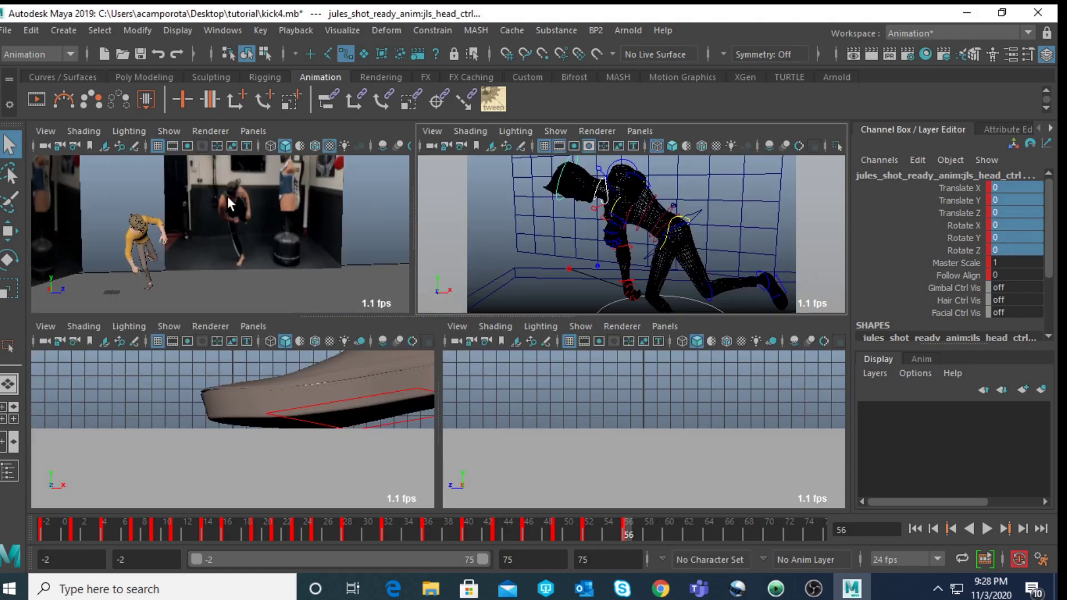
pyautogui.press('space')
pyautogui.moveTo(283, 313); pyautogui.dragTo(256, 298)
pyautogui.hotkey('ctrl', 'z')
pyautogui.hotkey('ctrl', 'z')
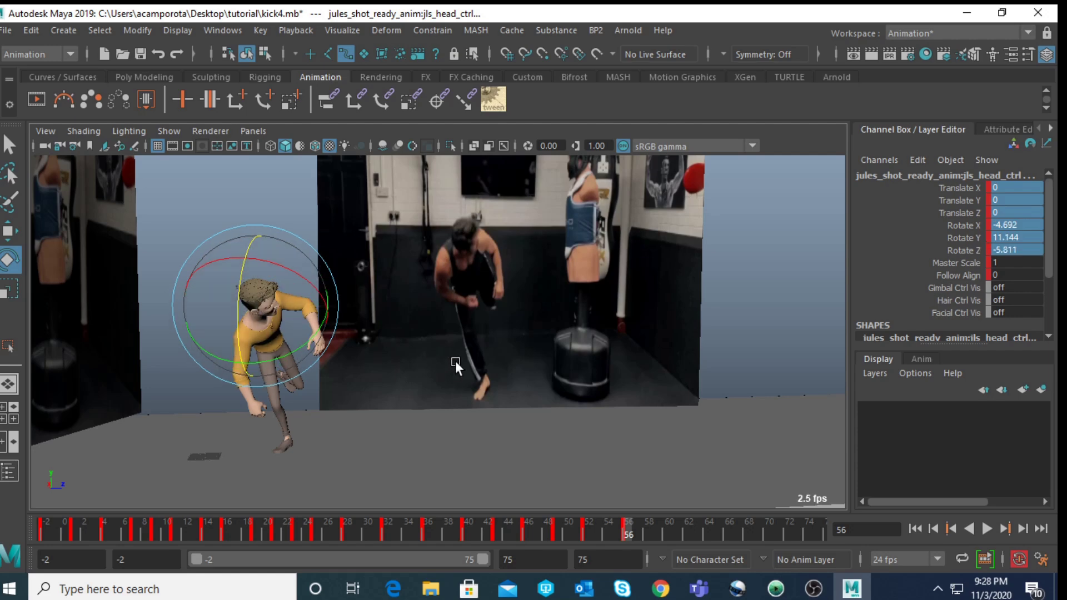
pyautogui.click(488, 349)
# - Bend the right elbow FK control at frame 56 to about Rotate X -5.243, Y -85.888, Z 4.025
pyautogui.press('space')
pyautogui.press('space')
pyautogui.keyDown('alt'); pyautogui.moveTo(536, 238); pyautogui.dragTo(388, 365); pyautogui.keyUp('alt')
pyautogui.click(388, 365)
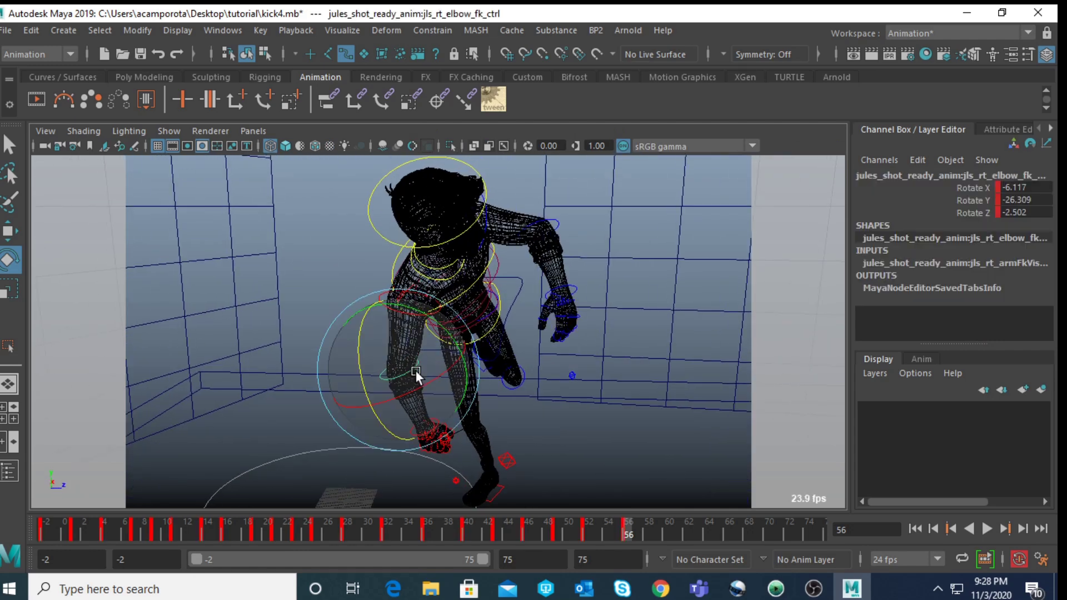
pyautogui.moveTo(439, 330); pyautogui.dragTo(392, 303)
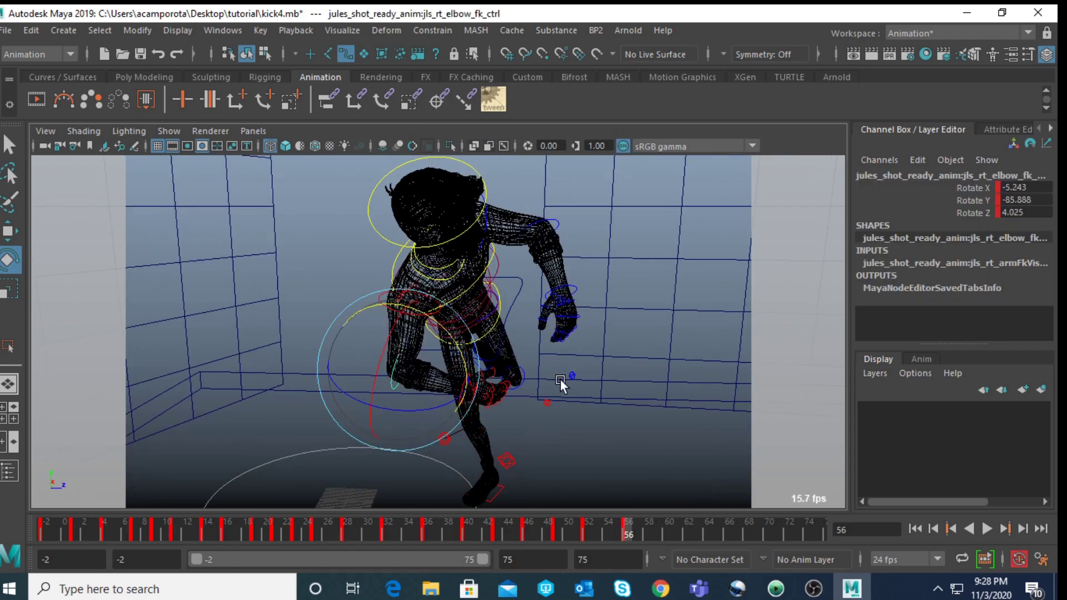
# - Close the right hand into a fist by setting the right arm control's Master Fist to about 9.7
pyautogui.click(546, 403)
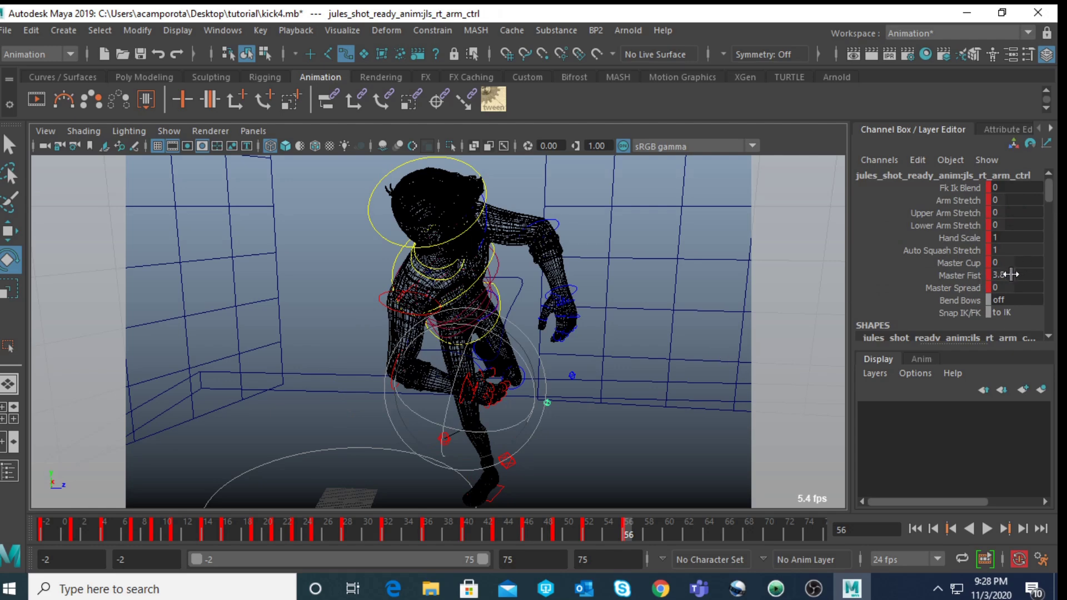
pyautogui.click(961, 276)
pyautogui.moveTo(605, 237); pyautogui.dragTo(648, 239, button='middle')
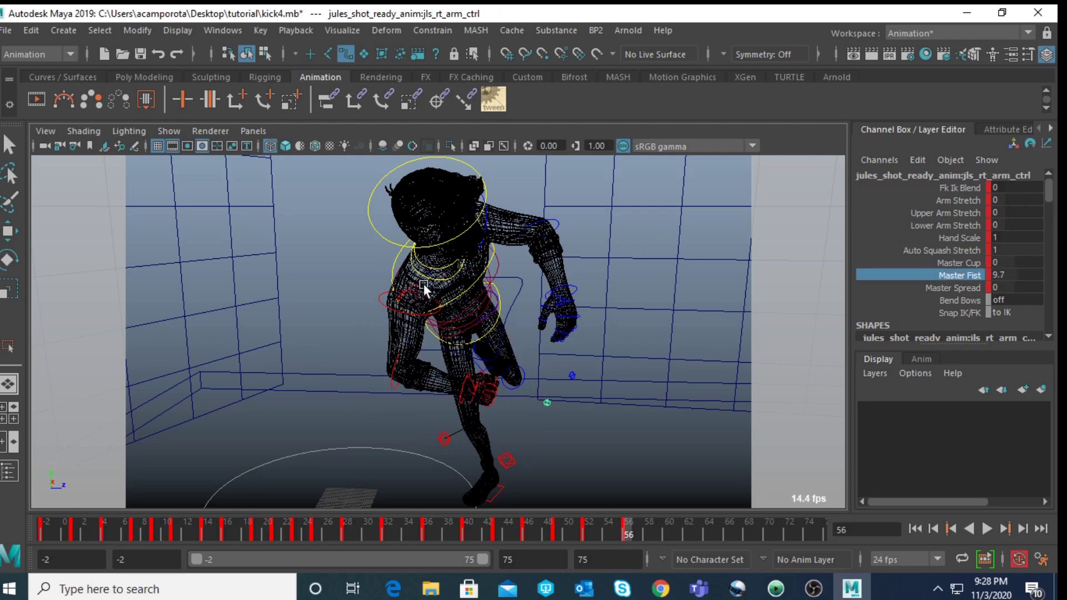
# - Rotate the right upper arm FK control at frame 56 to about X 12.018, Y -14.671, Z -42.453
pyautogui.click(403, 310)
pyautogui.press('space')
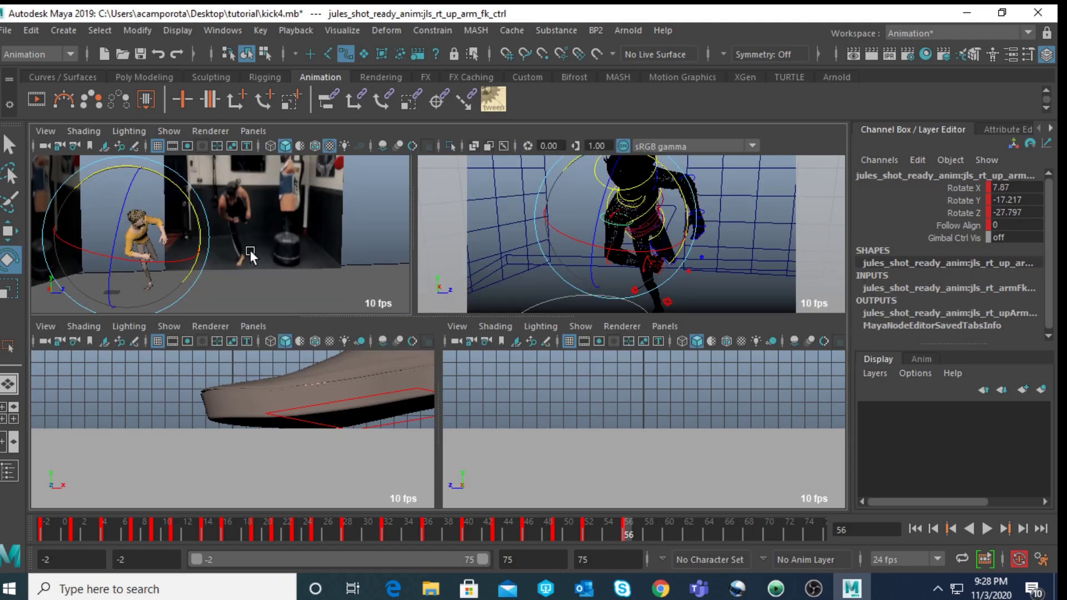
pyautogui.press('space')
pyautogui.moveTo(261, 312); pyautogui.dragTo(241, 328)
pyautogui.press('space')
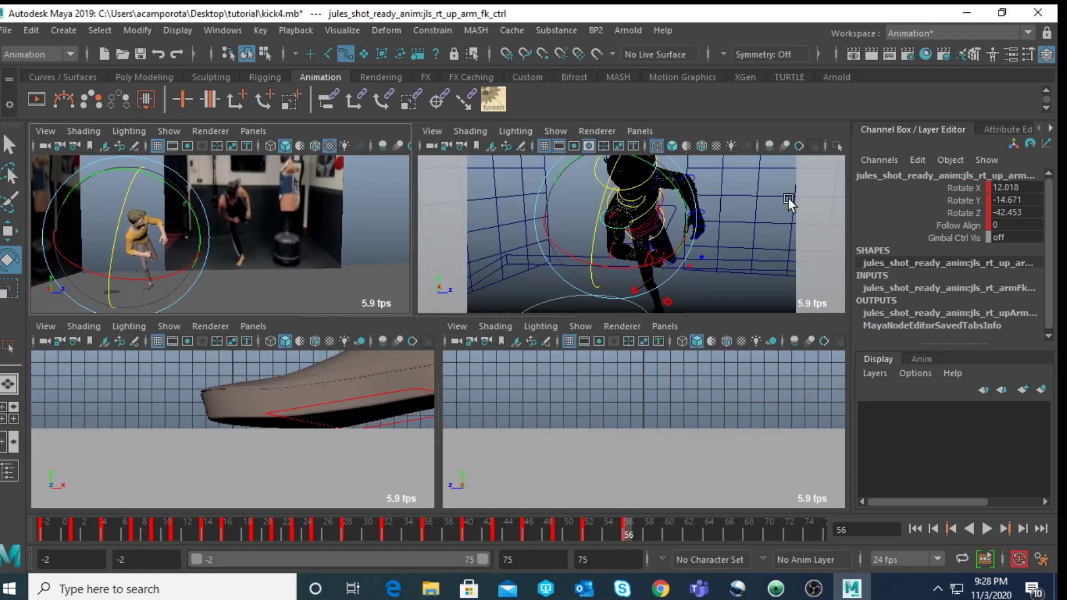
# - Rotate the left upper arm FK control at frame 56 to about X 27.11, Y -29.425, Z -63.812
pyautogui.click(685, 242)
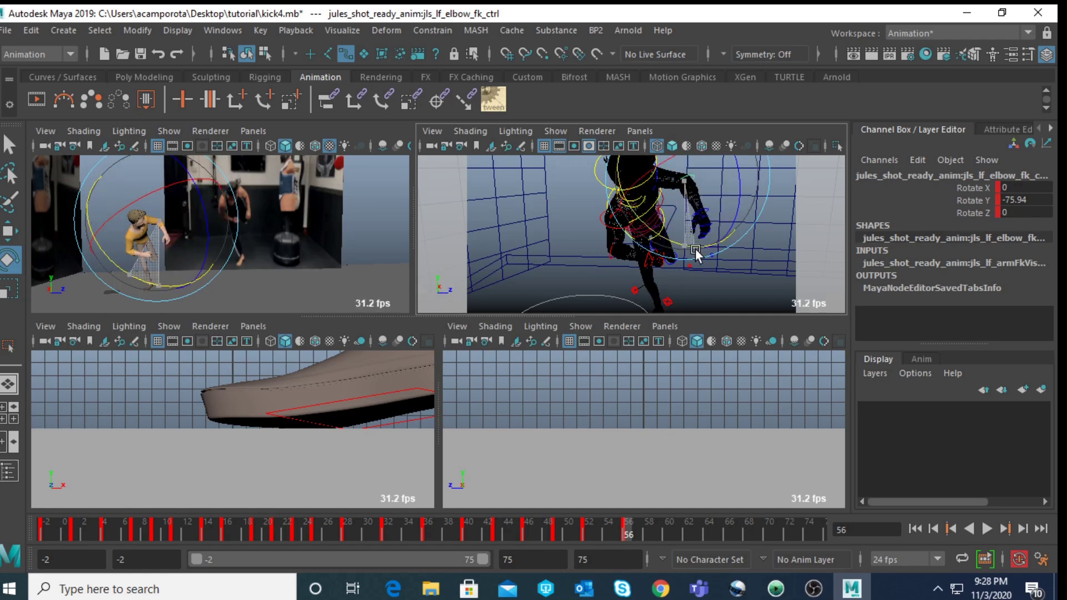
pyautogui.moveTo(704, 258); pyautogui.dragTo(612, 229)
pyautogui.press('q')
pyautogui.click(617, 226)
pyautogui.press('e')
pyautogui.moveTo(189, 191); pyautogui.dragTo(202, 231)
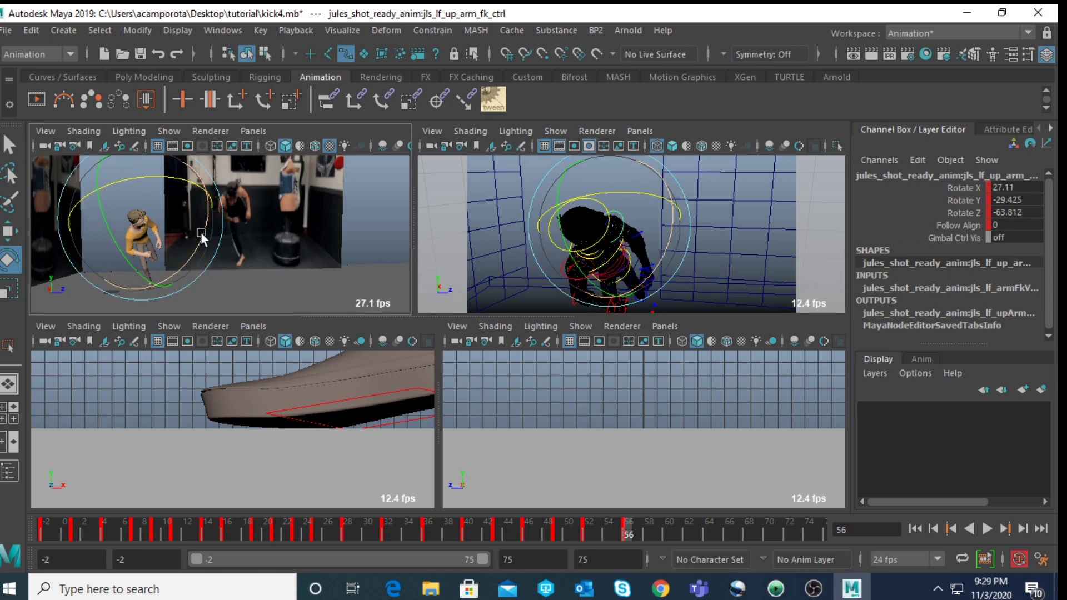
# - Rotate the right upper arm FK control at frame 56 to about X 2.182, Y -13.885, Z -63.6
pyautogui.click(595, 262)
pyautogui.click(580, 280)
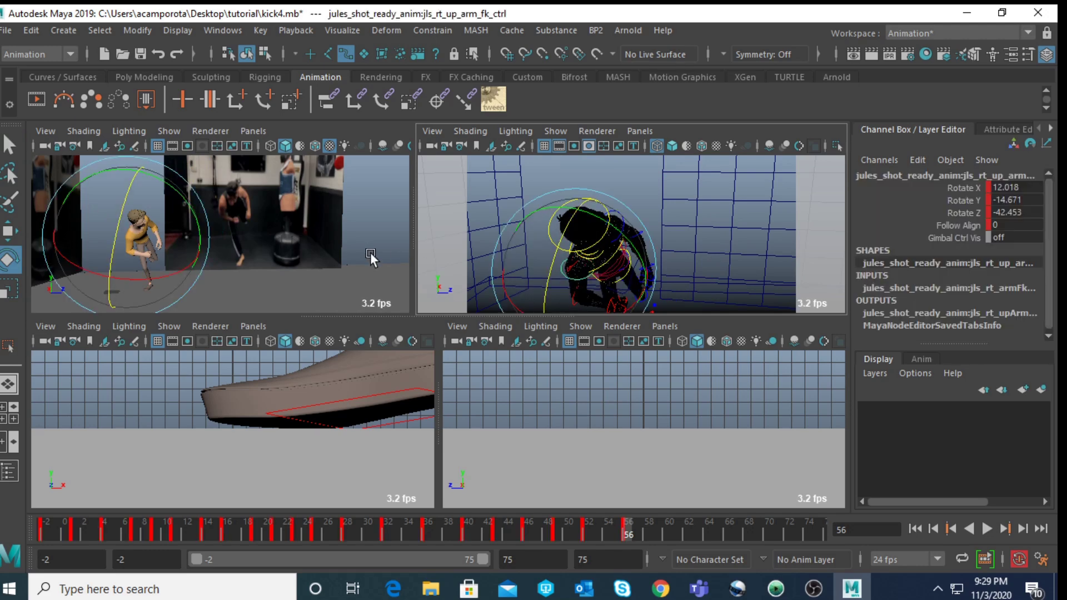
pyautogui.press('space')
pyautogui.moveTo(245, 332); pyautogui.dragTo(240, 336)
pyautogui.moveTo(249, 376); pyautogui.dragTo(296, 333)
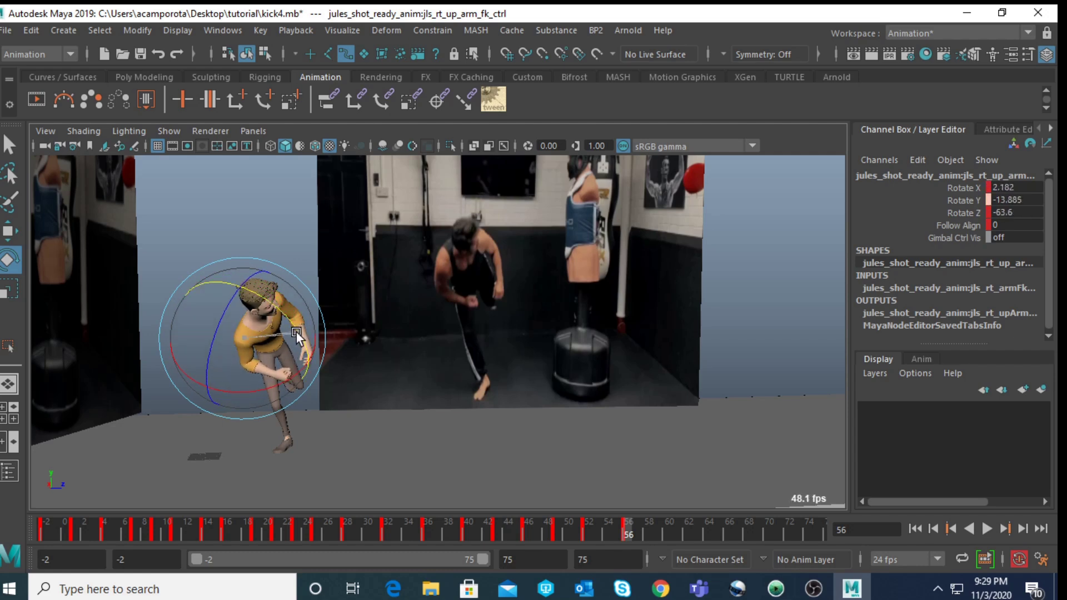
pyautogui.click(363, 324)
pyautogui.press('space')
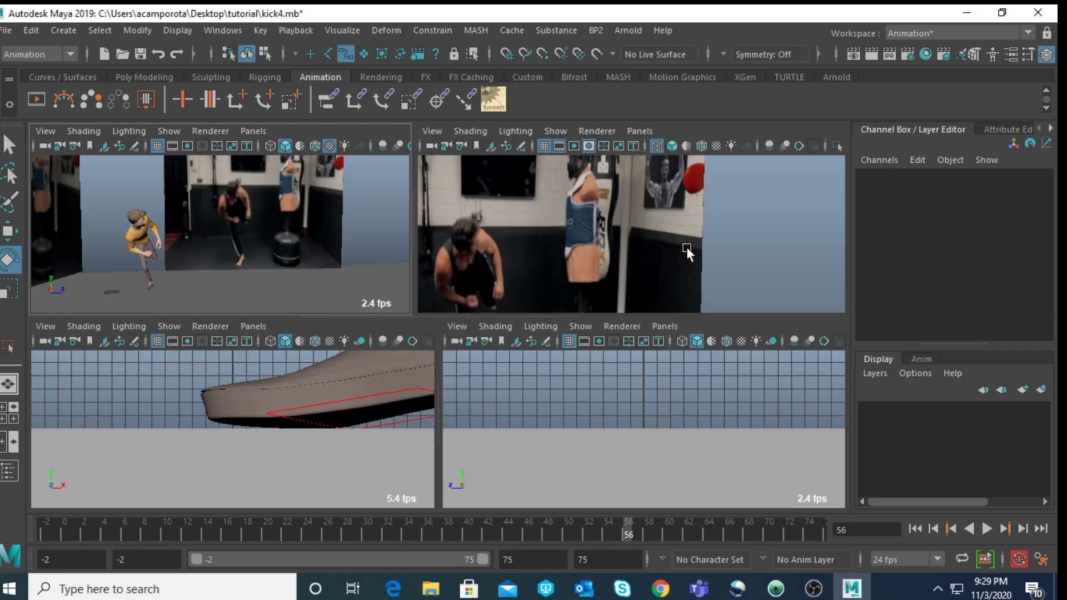
# - Rotate the left wrist FK control at frame 56 to about X 17.141, Y -4.73, Z 2.156
pyautogui.click(653, 271)
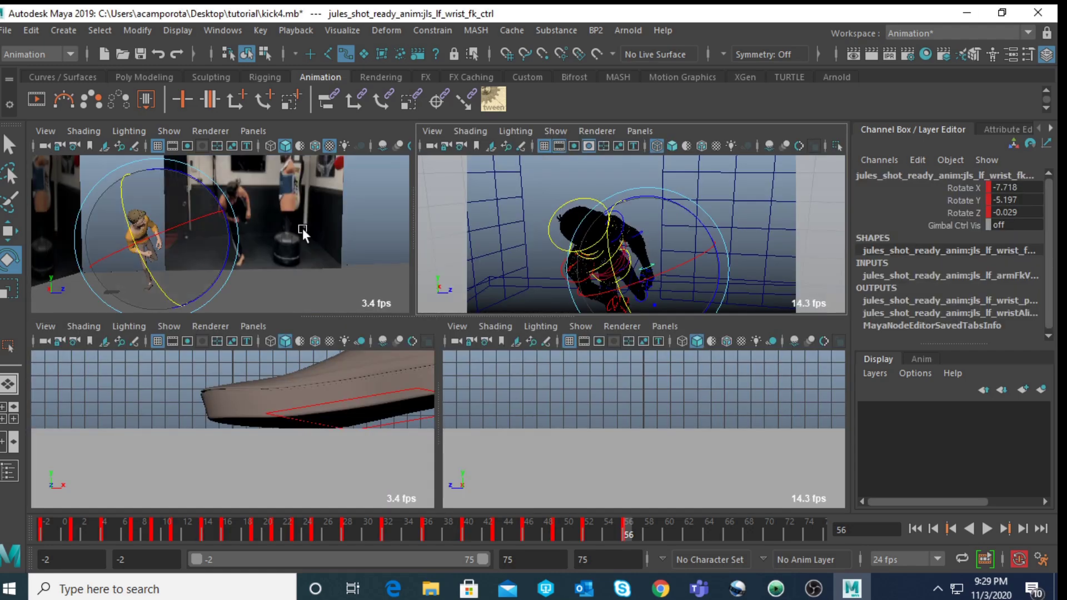
pyautogui.press('space')
pyautogui.moveTo(316, 315); pyautogui.dragTo(381, 349)
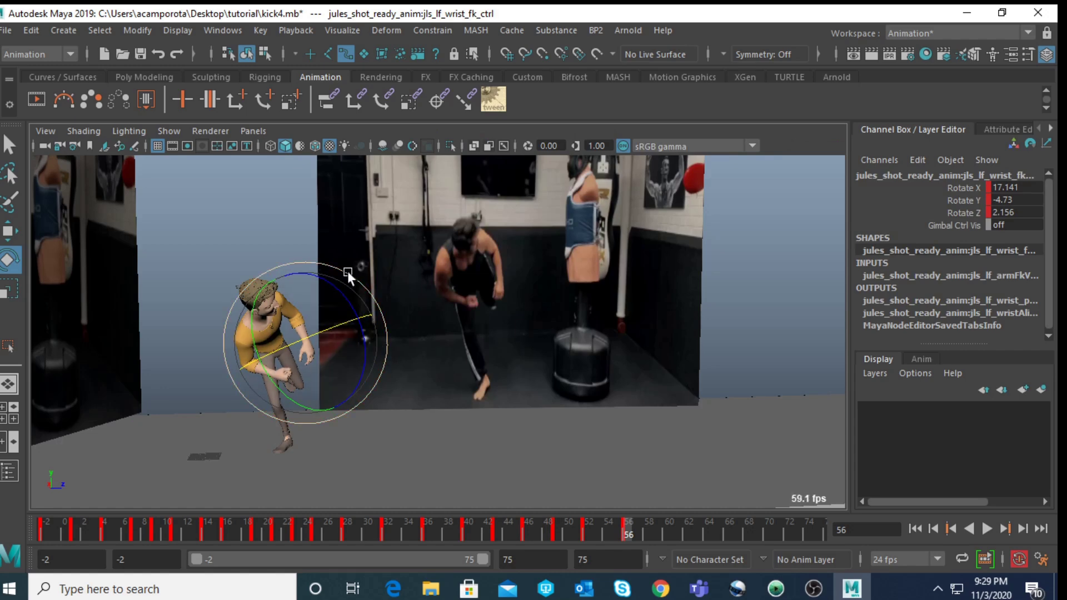
# - Flip back and forth between the latest key poses to compare the character's motion with the reference video
pyautogui.press(',')
pyautogui.press('.')
pyautogui.press(',')
pyautogui.press('.')
pyautogui.press(',')
pyautogui.press('.')
pyautogui.press(',')
pyautogui.press('.')
pyautogui.press(',')
pyautogui.press('.')
pyautogui.press(',')
pyautogui.press('.')
pyautogui.press(',')
pyautogui.press('.')
# - Play and scrub the reference video onward, stopping at frame 60 for the next key pose
pyautogui.hotkey('alt', 'v')
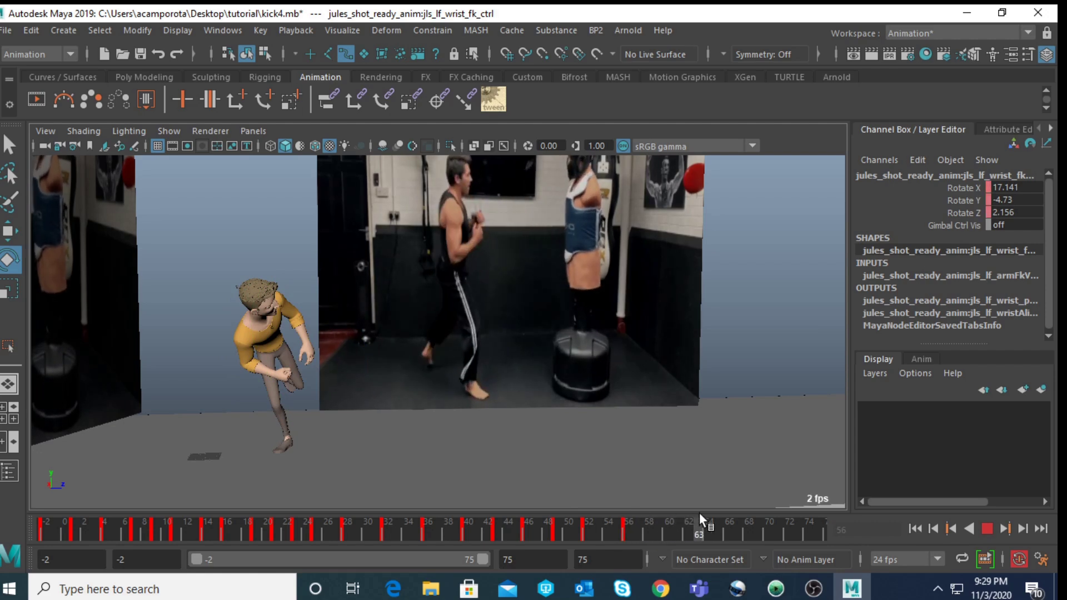
pyautogui.moveTo(712, 513); pyautogui.dragTo(665, 513)
pyautogui.press('q')
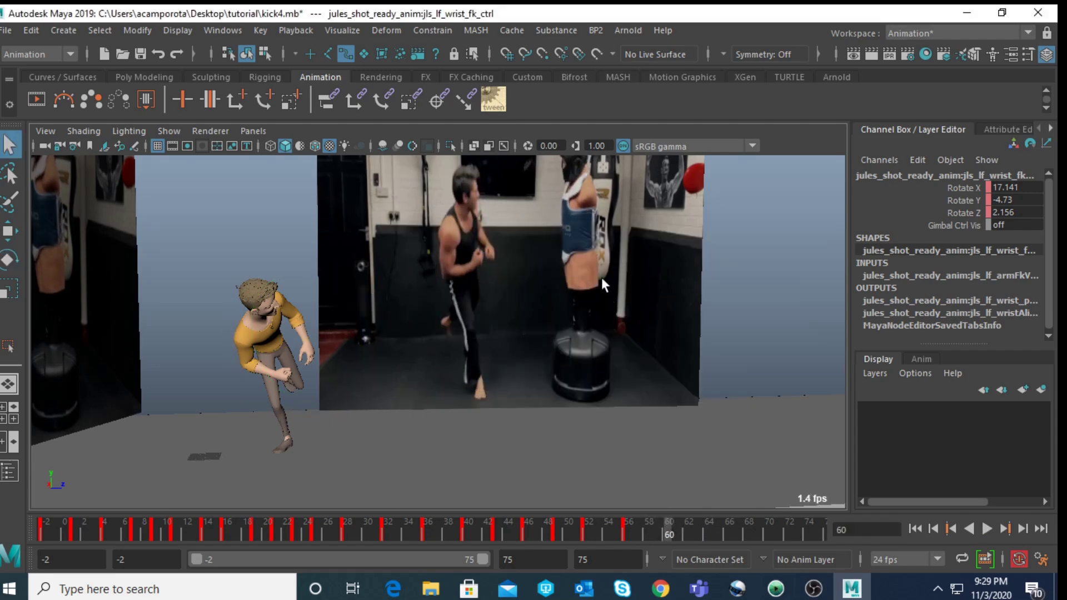
# - Rotate the COG control at frame 60 to about X 15.887, Y 656.985, Z 23.146 to straighten the body
pyautogui.press('space')
pyautogui.press('space')
pyautogui.keyDown('alt'); pyautogui.moveTo(596, 222); pyautogui.dragTo(515, 447); pyautogui.keyUp('alt')
pyautogui.scroll(3, 498, 388)
pyautogui.moveTo(497, 391)
pyautogui.keyDown('alt'); pyautogui.mouseDown()
pyautogui.moveTo(328, 369)
pyautogui.moveTo(303, 383)
pyautogui.moveTo(503, 371)
pyautogui.mouseUp(); pyautogui.keyUp('alt')
pyautogui.click(471, 343)
pyautogui.press('w')
pyautogui.keyDown('alt'); pyautogui.moveTo(432, 351); pyautogui.dragTo(444, 314); pyautogui.keyUp('alt')
pyautogui.press('space')
pyautogui.press('space')
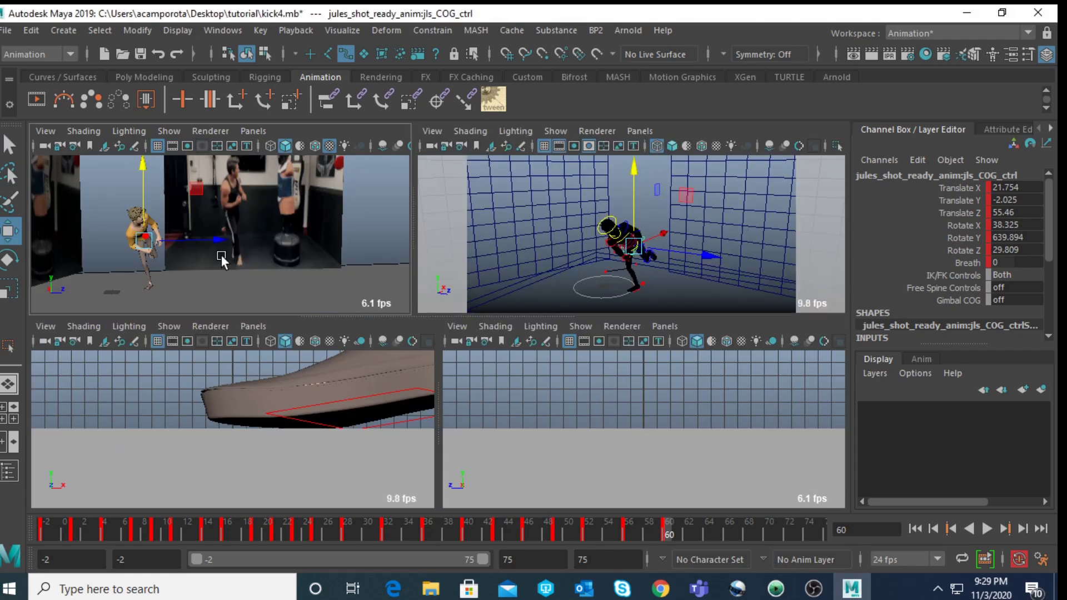
pyautogui.press('space')
pyautogui.press('e')
pyautogui.moveTo(320, 382)
pyautogui.mouseDown()
pyautogui.moveTo(265, 351)
pyautogui.moveTo(264, 314)
pyautogui.moveTo(245, 321)
pyautogui.moveTo(223, 306)
pyautogui.moveTo(241, 302)
pyautogui.moveTo(305, 374)
pyautogui.mouseUp()
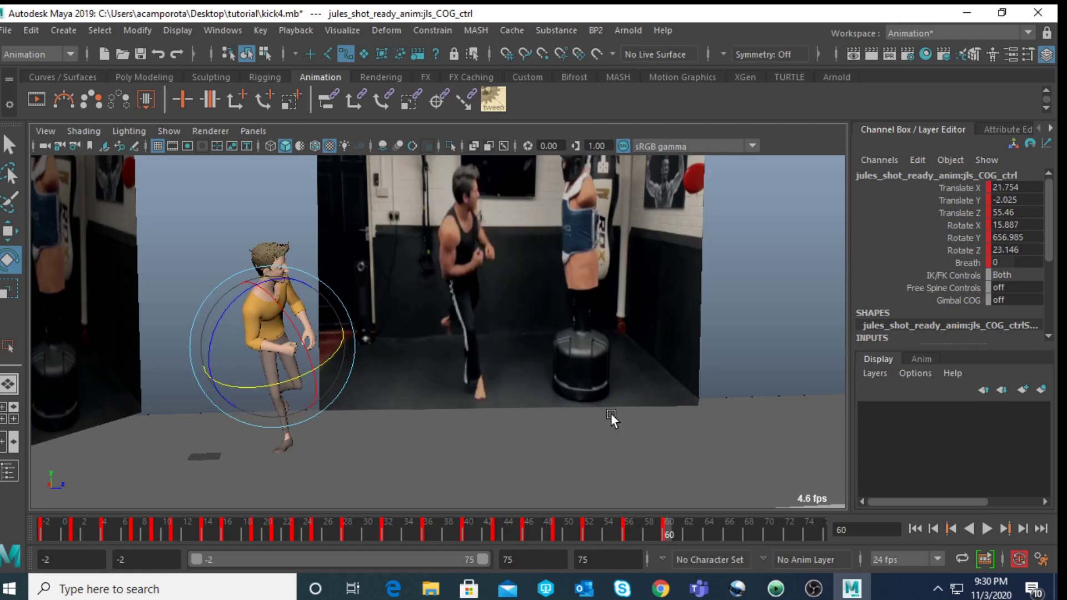
# - Set the right foot IK control's Toe Twist to -31.5 at frame 60
pyautogui.press('space')
pyautogui.scroll(5, 672, 301)
pyautogui.keyDown('alt'); pyautogui.moveTo(687, 286); pyautogui.dragTo(659, 147, button='middle'); pyautogui.keyUp('alt')
pyautogui.press('q')
pyautogui.click(642, 278)
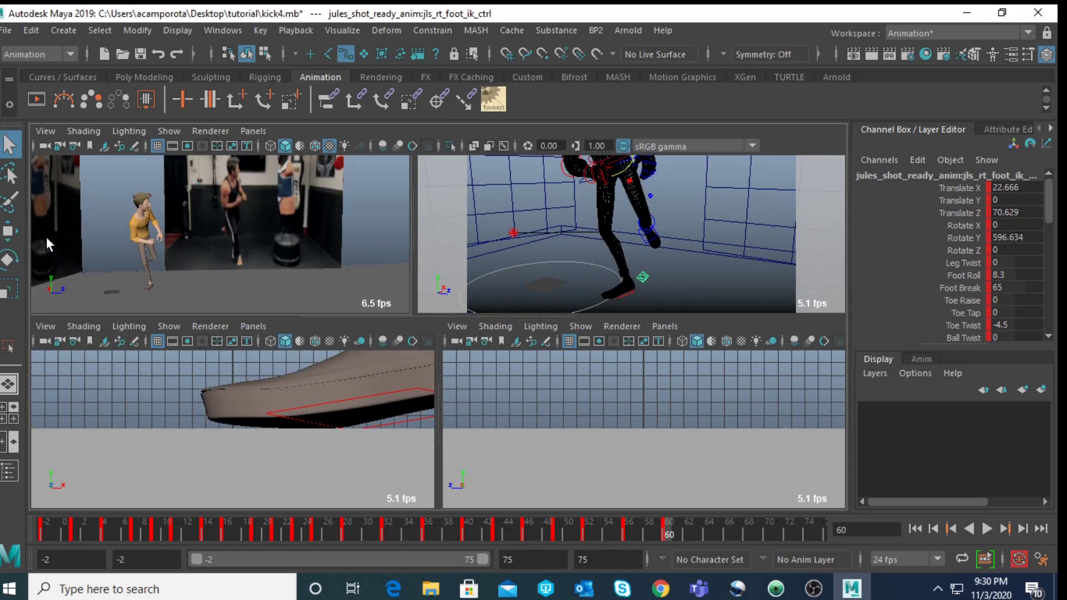
pyautogui.press('space')
pyautogui.click(969, 324)
pyautogui.moveTo(428, 276); pyautogui.dragTo(202, 286, button='middle')
pyautogui.press('space')
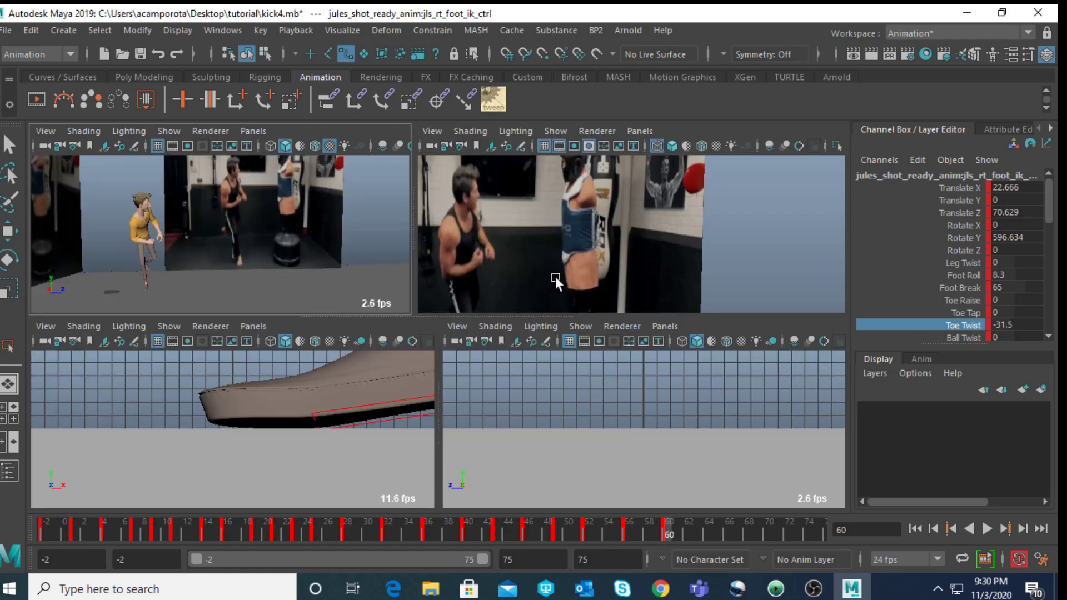
# - Move the right knee pole vector control to about Translate X 49.071 and Translate Z 22.9
pyautogui.click(511, 233)
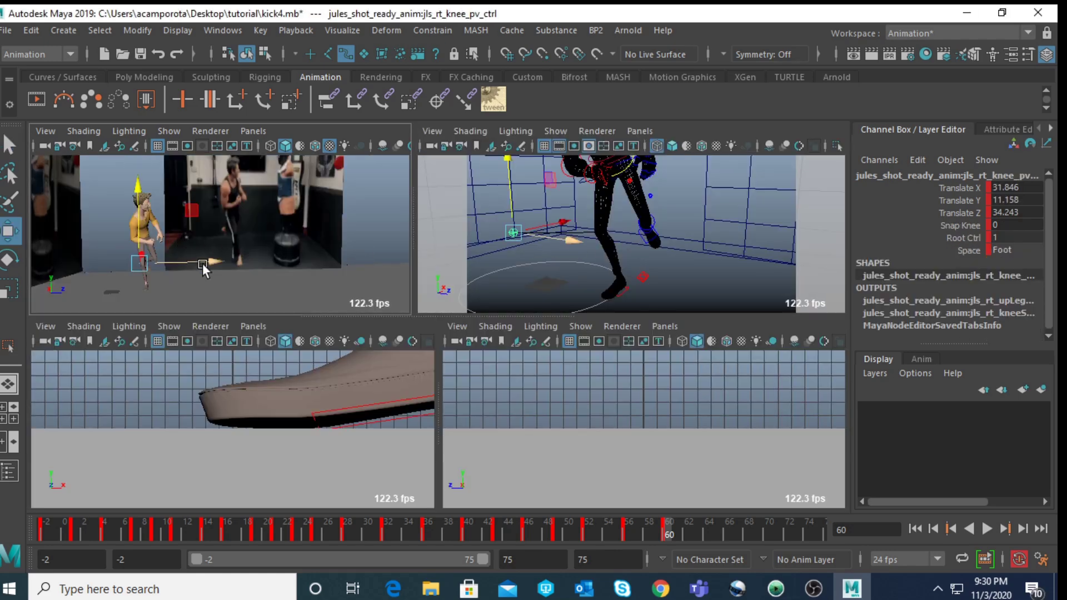
pyautogui.press('space')
pyautogui.moveTo(342, 391); pyautogui.dragTo(371, 411)
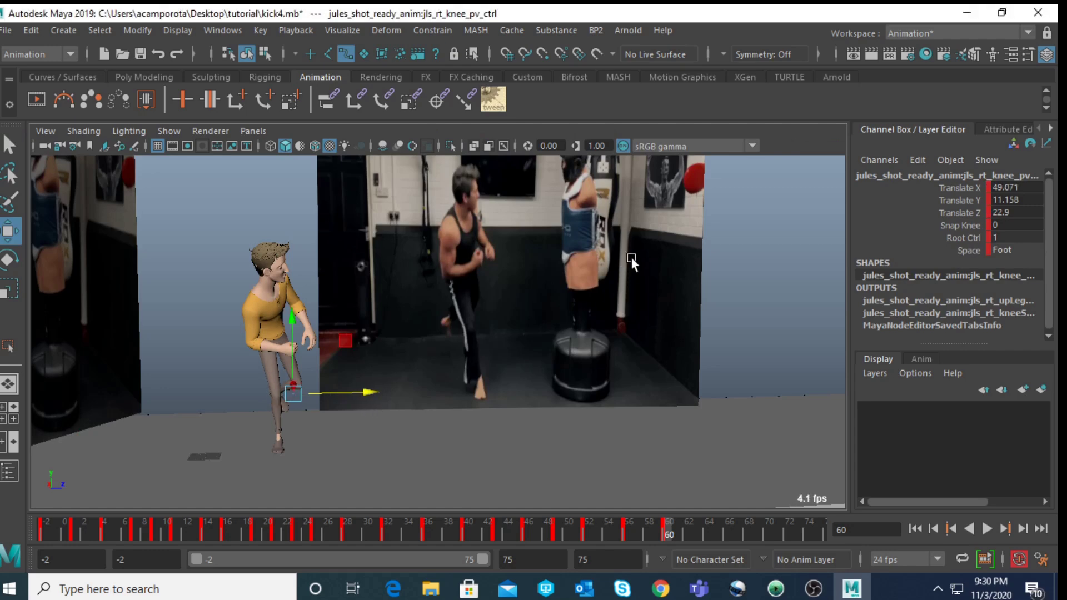
# - Shift the COG control to about Translate Z 51.538 and rotate it to about X 14.876, Y 657.238, Z 22.34
pyautogui.press('space')
pyautogui.keyDown('alt'); pyautogui.moveTo(627, 174); pyautogui.dragTo(684, 225, button='middle'); pyautogui.keyUp('alt')
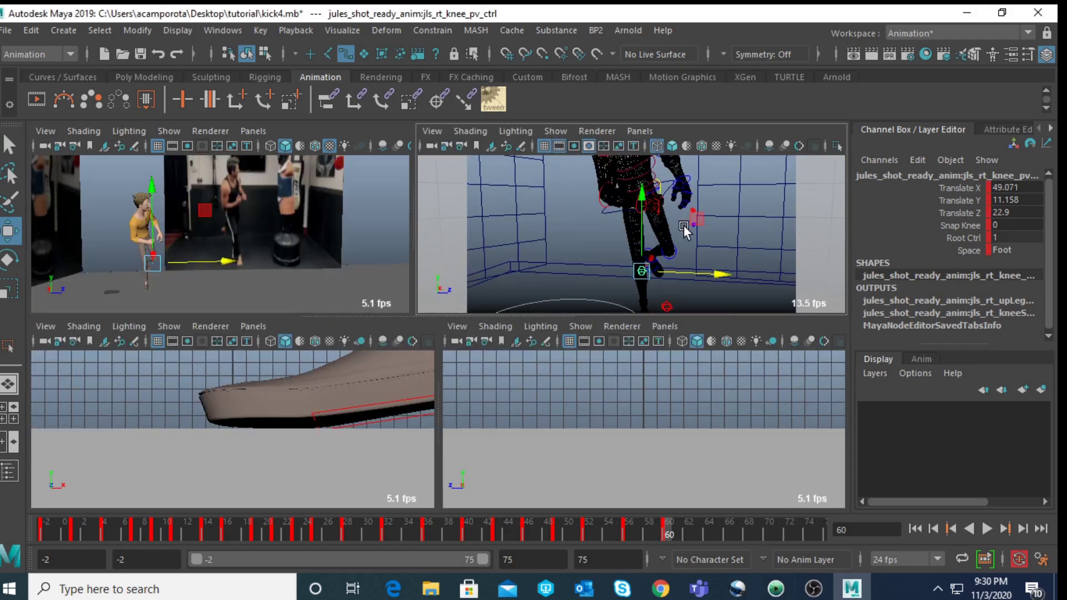
pyautogui.click(599, 217)
pyautogui.press('space')
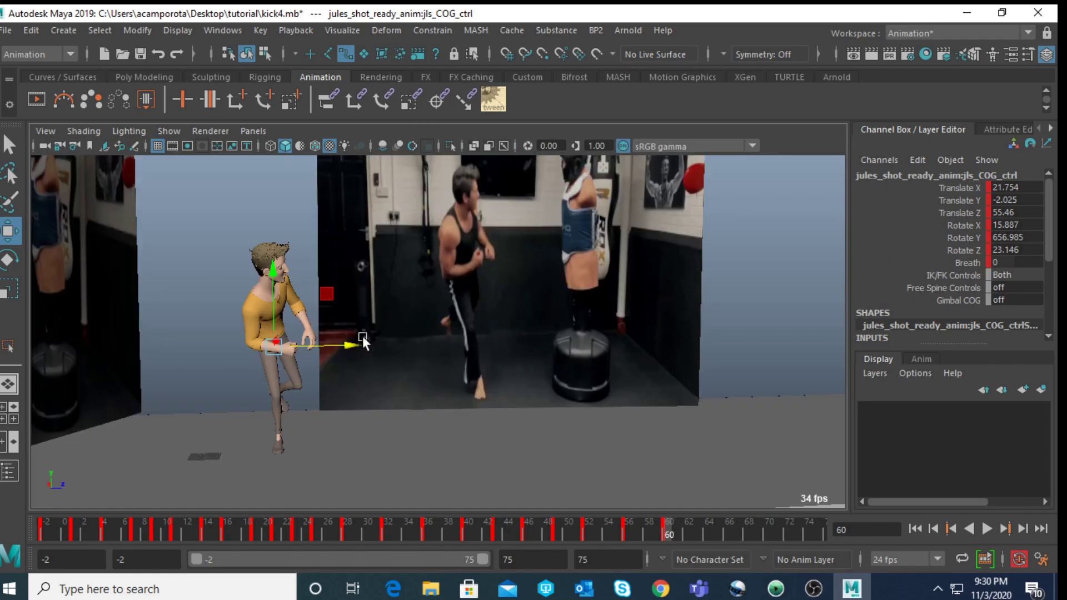
pyautogui.moveTo(359, 347); pyautogui.dragTo(355, 347)
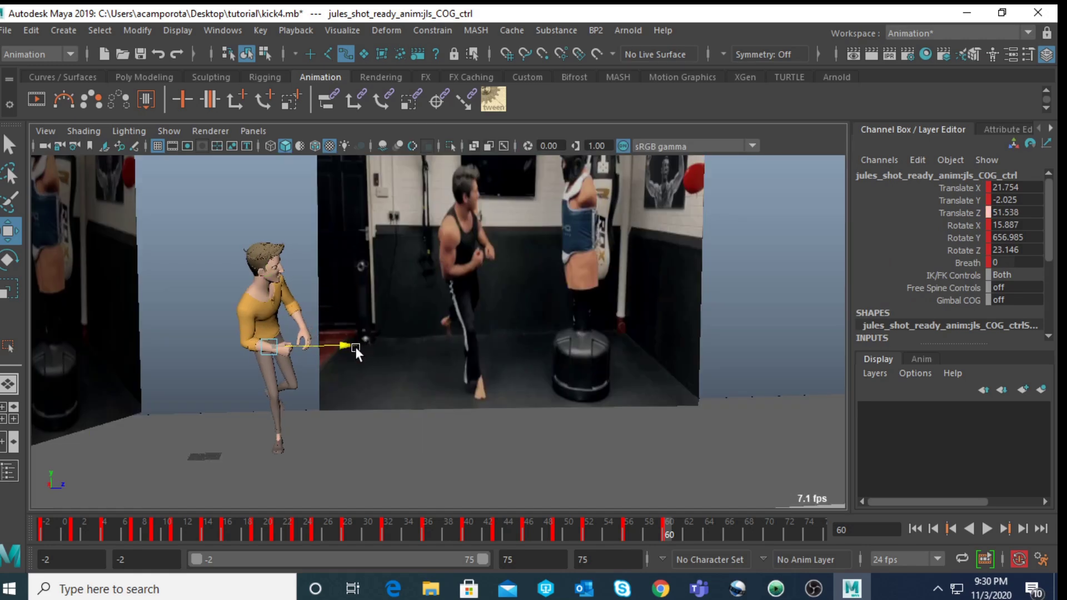
pyautogui.press('e')
pyautogui.moveTo(245, 324); pyautogui.dragTo(245, 321)
pyautogui.press('space')
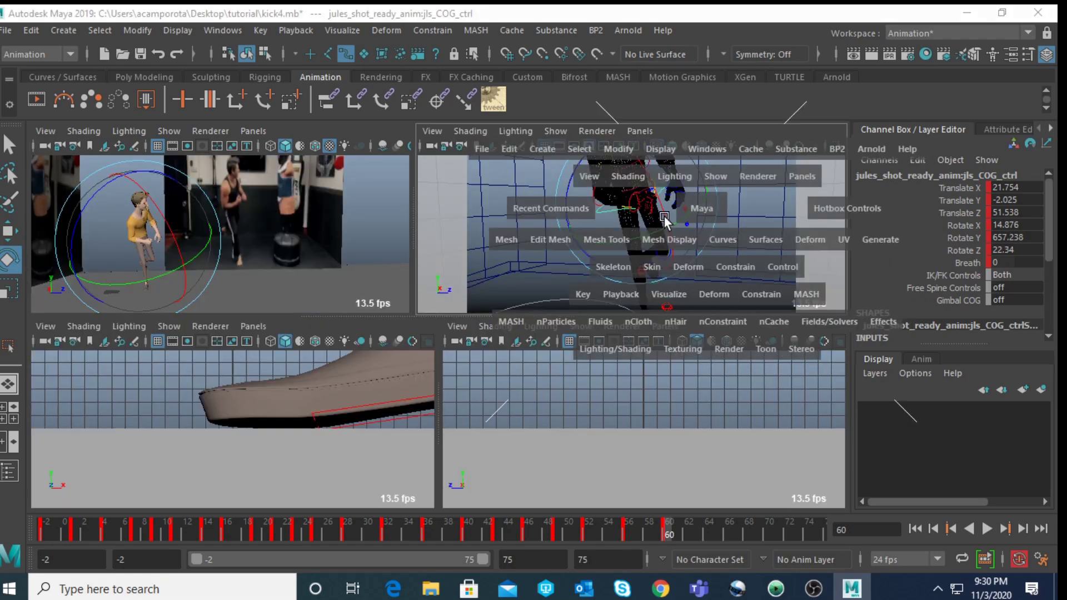
# - Reset the translate and rotate channels of the spine FK controls above the hip, including the shoulder control, to 0
pyautogui.press('space')
pyautogui.click(472, 242)
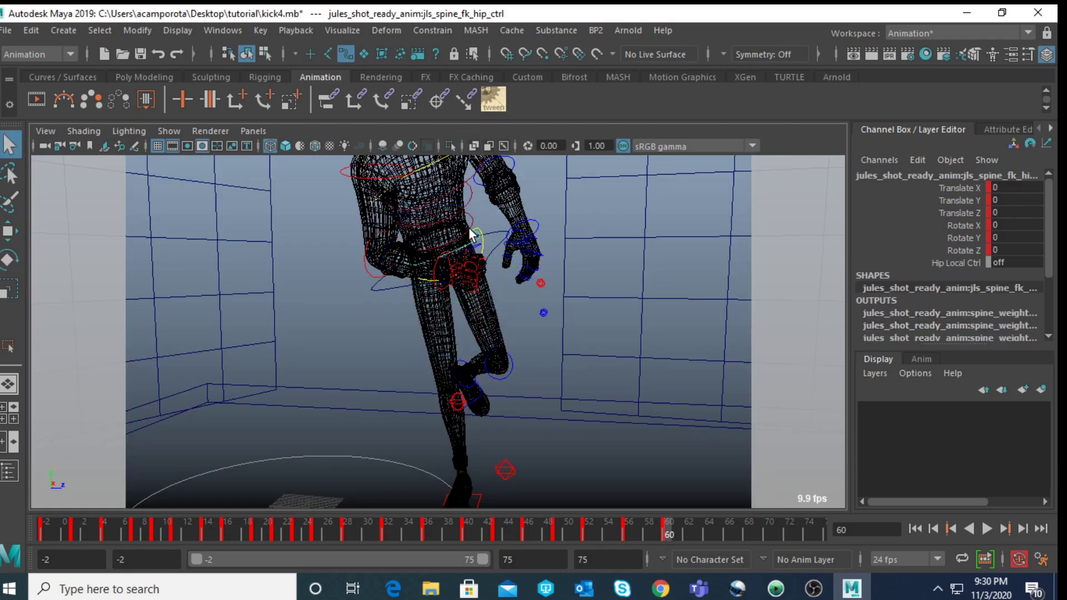
pyautogui.click(471, 226)
pyautogui.click(464, 198)
pyautogui.click(457, 191)
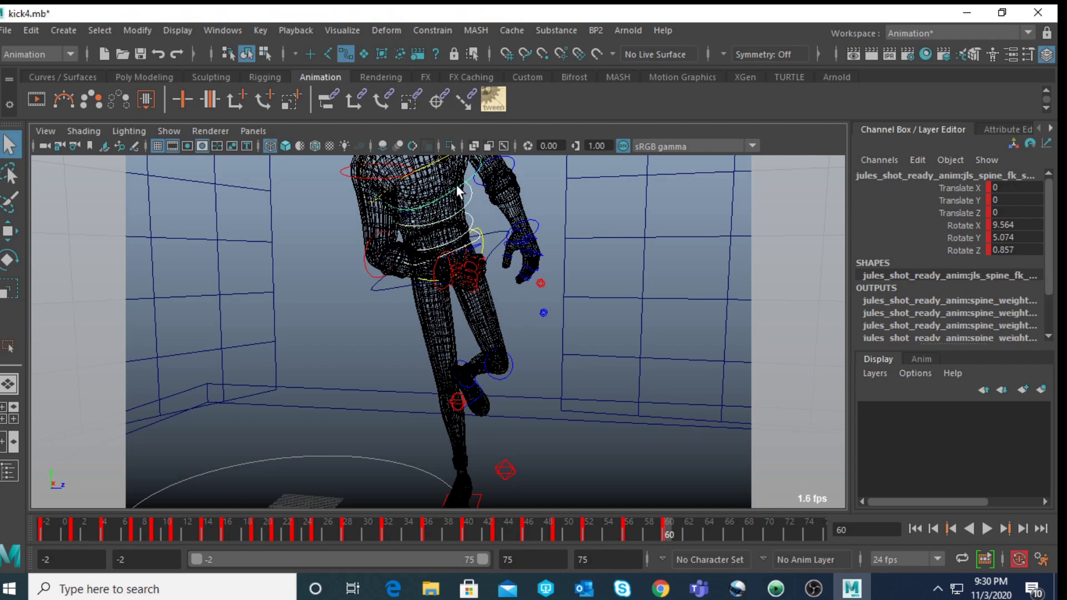
pyautogui.moveTo(1017, 188); pyautogui.dragTo(1024, 247)
pyautogui.write('0')
pyautogui.press('Return')
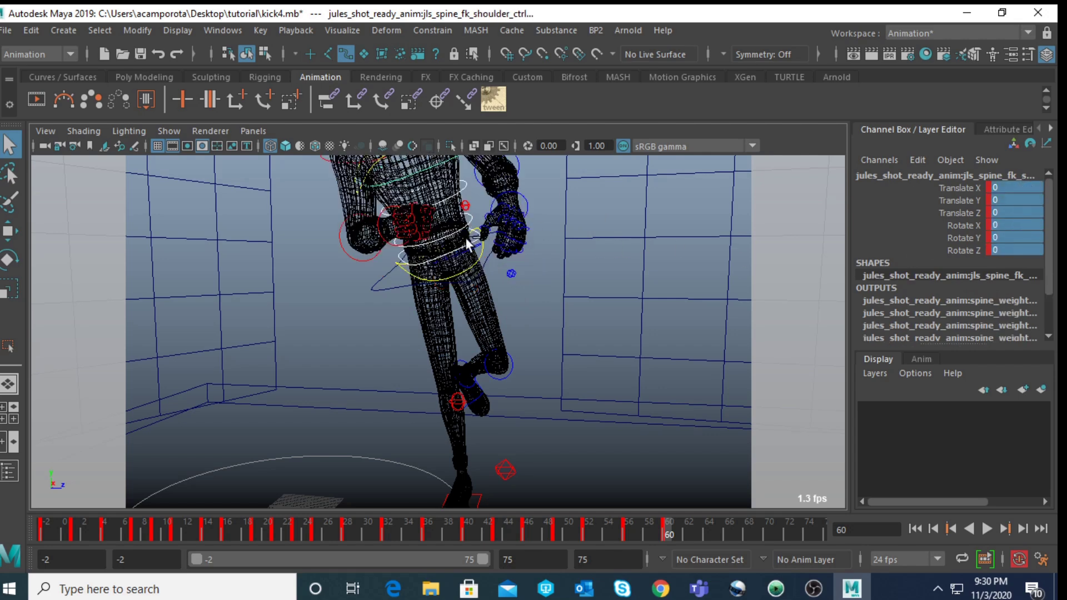
# - Rotate the selected spine FK controls together to about X 5.638, Y 3.29, Z 0.203
pyautogui.press('e')
pyautogui.press('space')
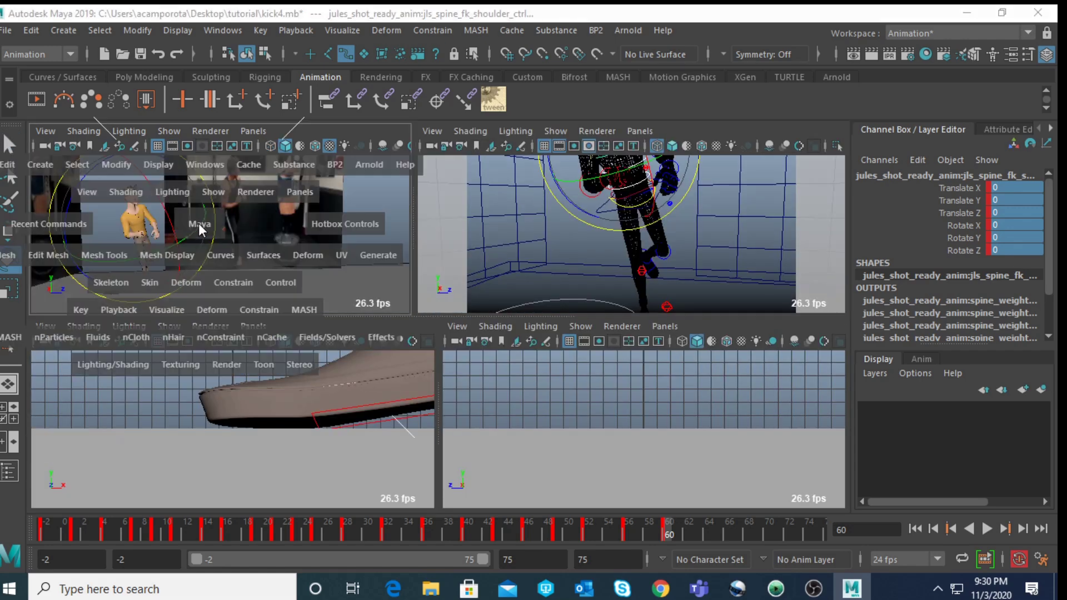
pyautogui.press('space')
pyautogui.moveTo(291, 275)
pyautogui.mouseDown()
pyautogui.moveTo(272, 278)
pyautogui.moveTo(292, 345)
pyautogui.moveTo(288, 286)
pyautogui.mouseUp()
pyautogui.press('space')
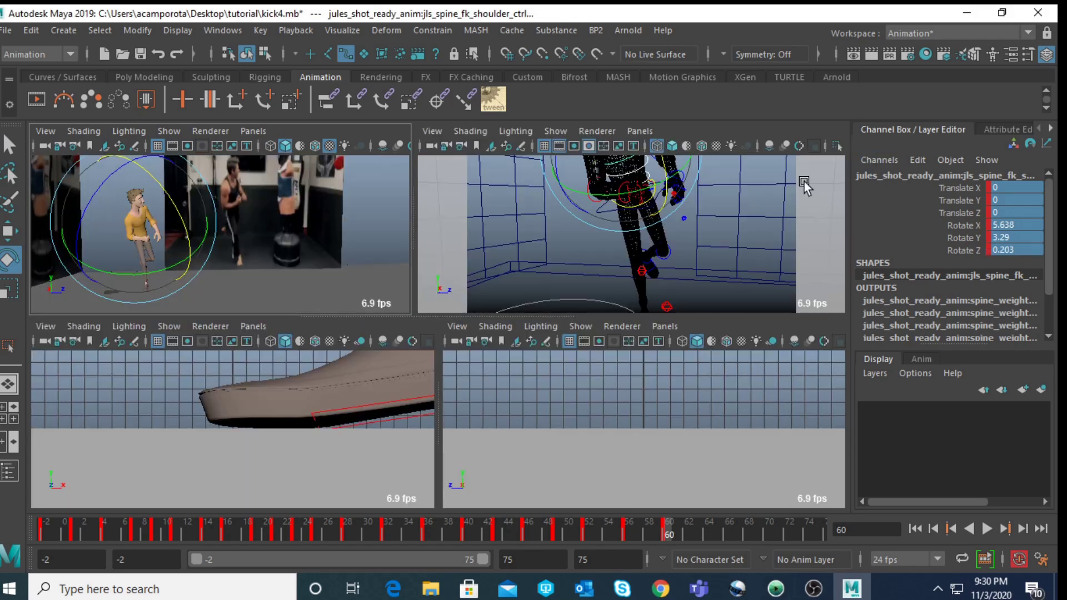
# - Rotate the left upper leg FK control at frame 60 to about X -15.231, Y 5.821, Z 8.583
pyautogui.keyDown('alt'); pyautogui.moveTo(738, 181); pyautogui.dragTo(718, 199); pyautogui.keyUp('alt')
pyautogui.press('q')
pyautogui.click(717, 189)
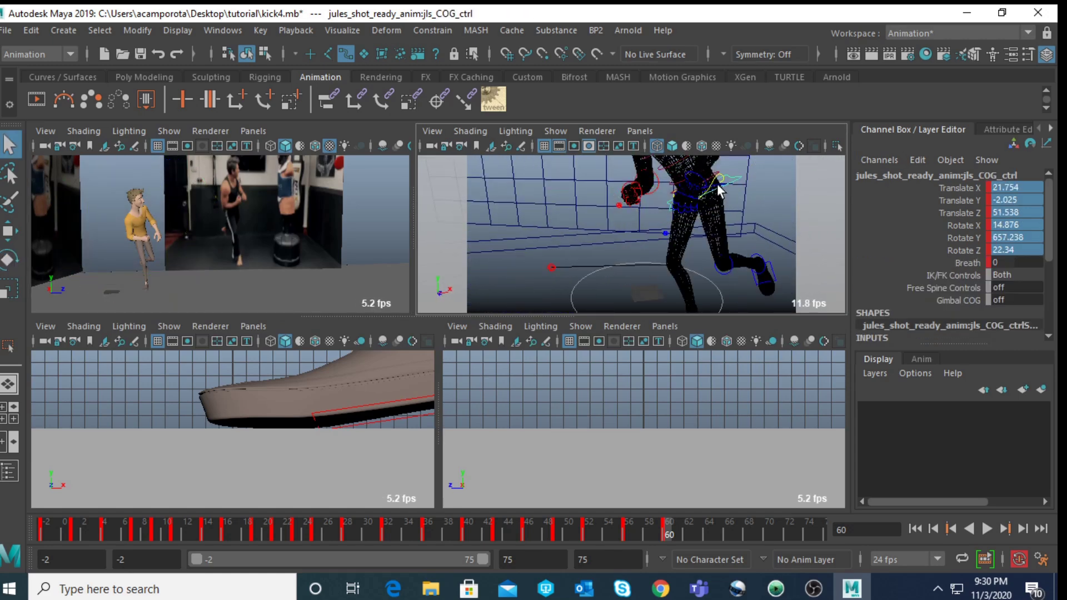
pyautogui.keyDown('alt'); pyautogui.moveTo(723, 185); pyautogui.dragTo(713, 228); pyautogui.keyUp('alt')
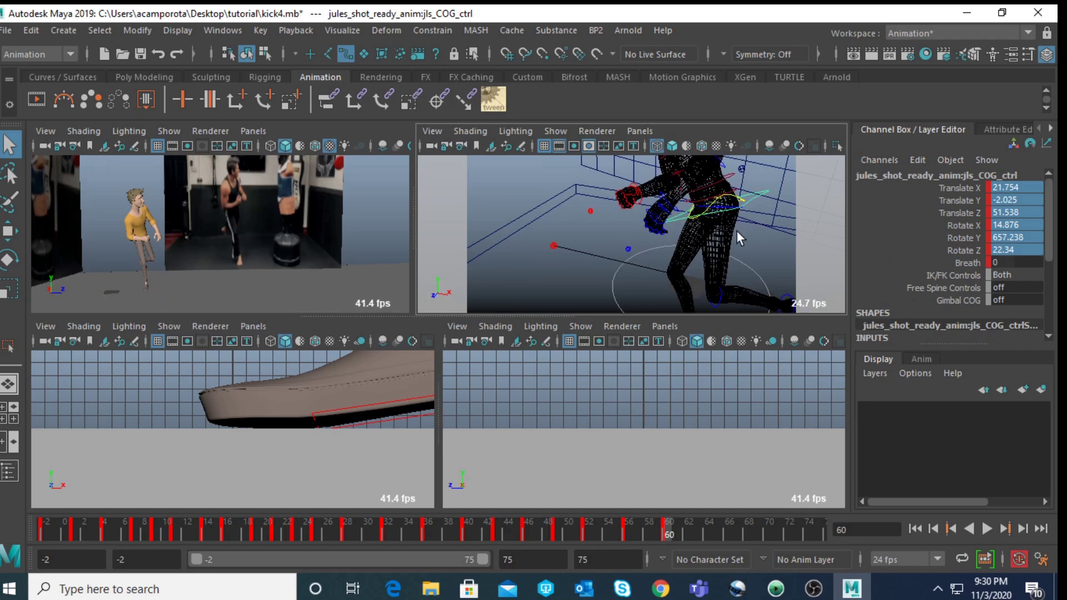
pyautogui.click(726, 218)
pyautogui.click(719, 202)
pyautogui.press('space')
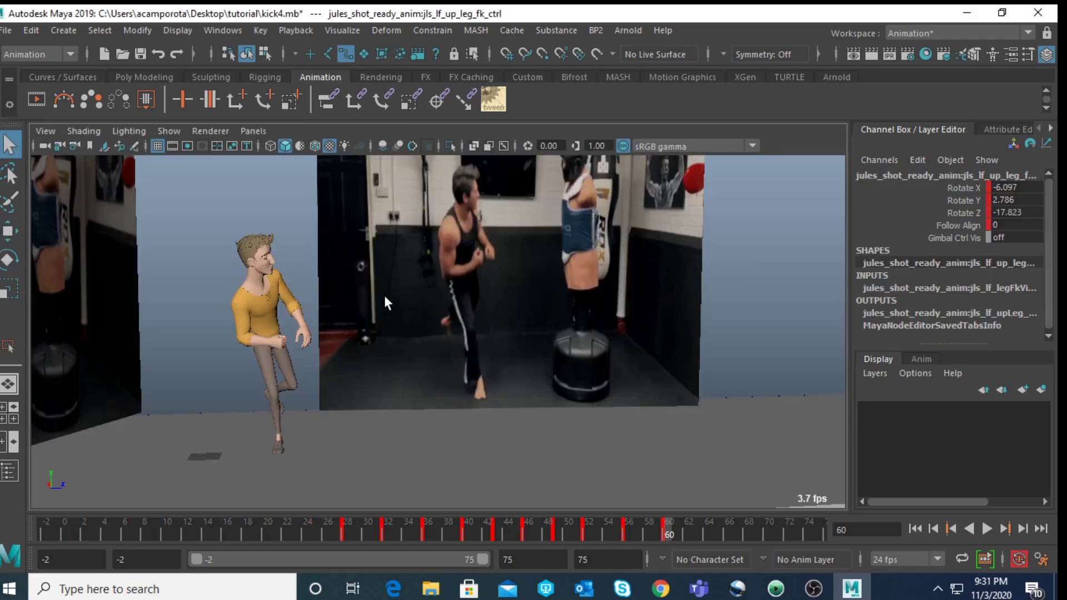
pyautogui.press('e')
pyautogui.moveTo(309, 332); pyautogui.dragTo(333, 325)
pyautogui.press('space')
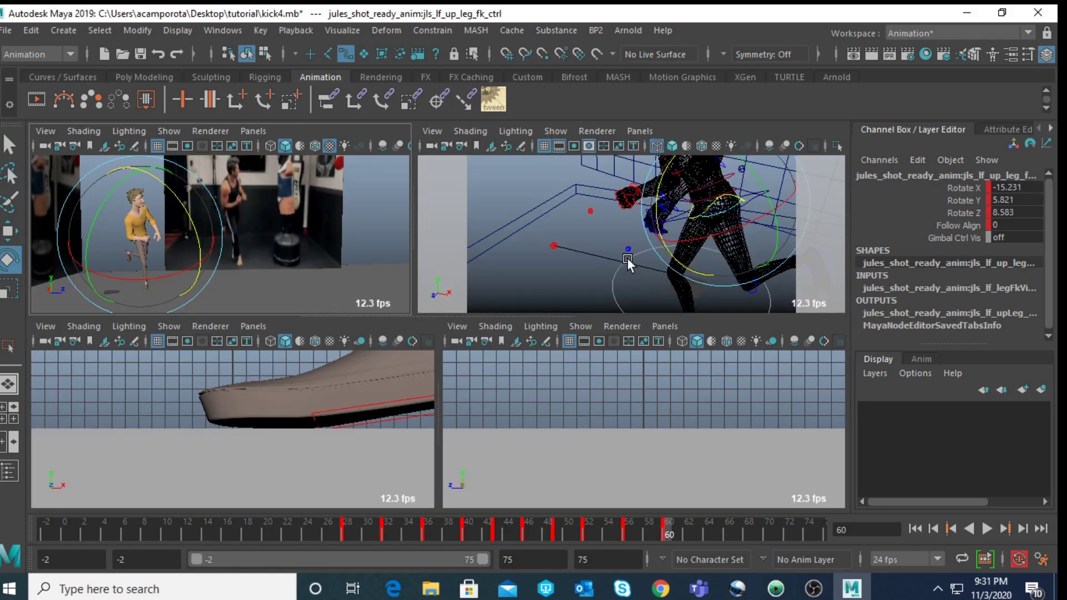
# - Set the bend of the left knee FK control to about Rotate Z 40.481
pyautogui.click(172, 244)
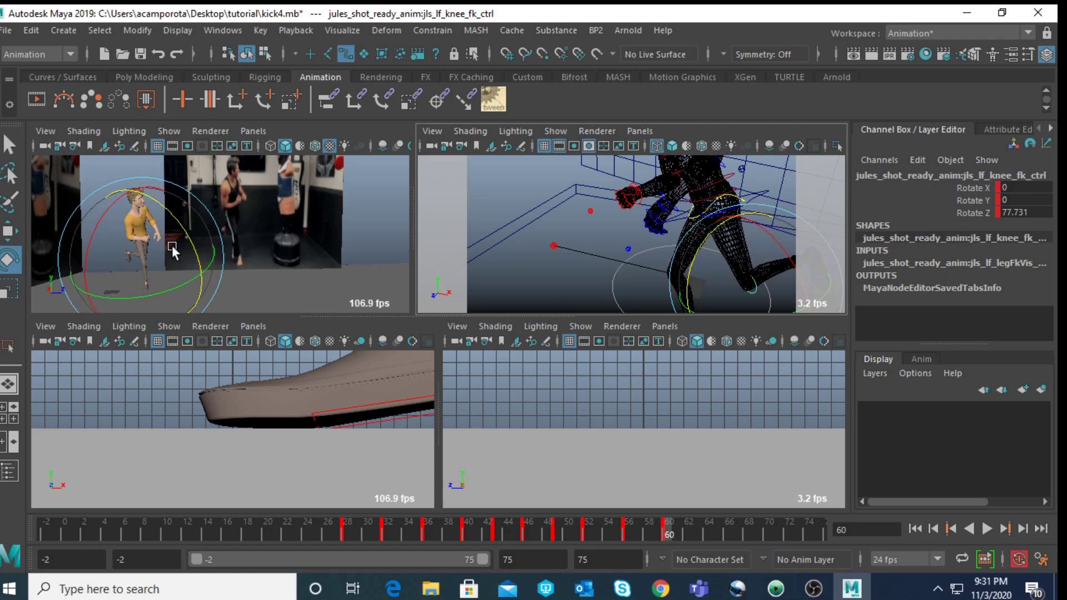
pyautogui.press('space')
pyautogui.moveTo(292, 334); pyautogui.dragTo(280, 303)
pyautogui.press('space')
# - Rotate the left foot's control at frame 60 to angle the trailing foot like the reference
pyautogui.scroll(-5, 684, 231)
pyautogui.keyDown('alt'); pyautogui.moveTo(685, 232); pyautogui.dragTo(751, 258); pyautogui.keyUp('alt')
pyautogui.press('q')
pyautogui.scroll(3, 736, 262)
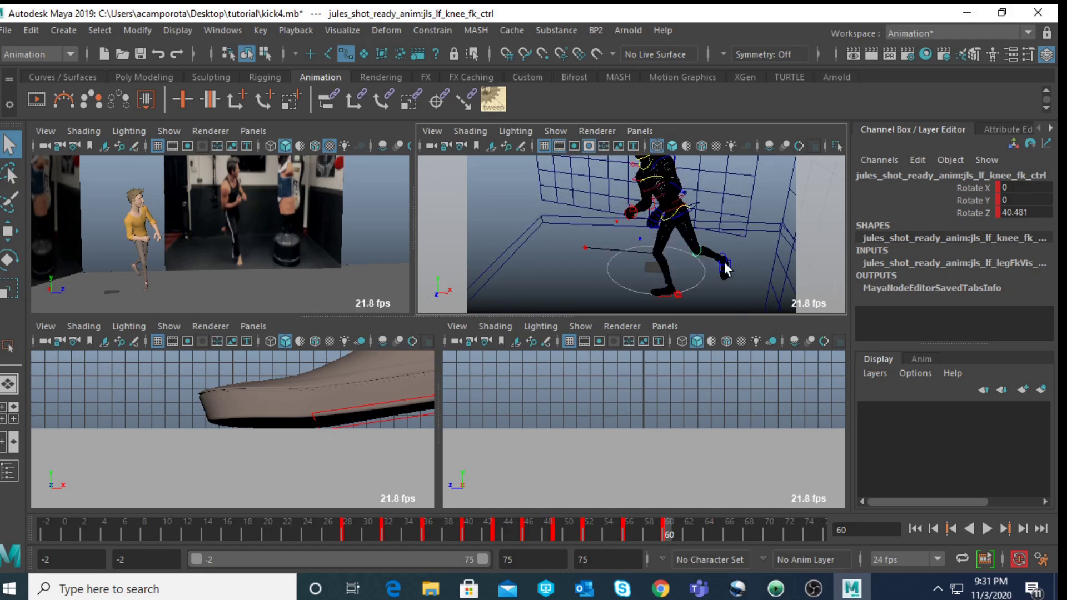
pyautogui.click(725, 262)
pyautogui.press('e')
pyautogui.moveTo(683, 261); pyautogui.dragTo(698, 297)
# - Rotate the COG control at frame 60 to about X 12.49, Y 663.334, Z 23.707
pyautogui.click(685, 218)
pyautogui.keyDown('alt'); pyautogui.moveTo(679, 214); pyautogui.dragTo(767, 244); pyautogui.keyUp('alt')
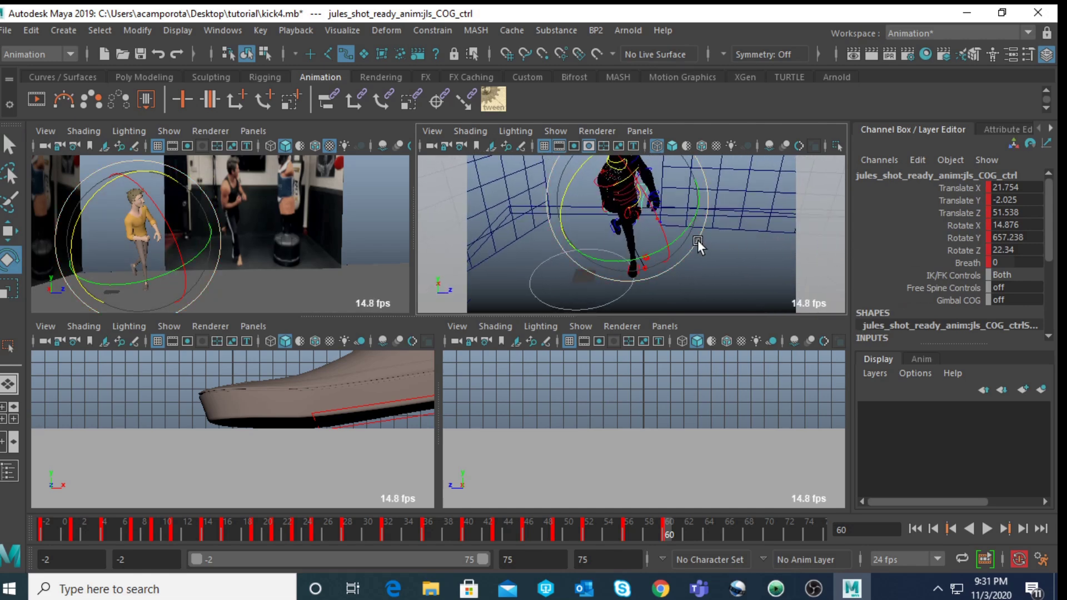
pyautogui.press('space')
pyautogui.moveTo(285, 369); pyautogui.dragTo(297, 378)
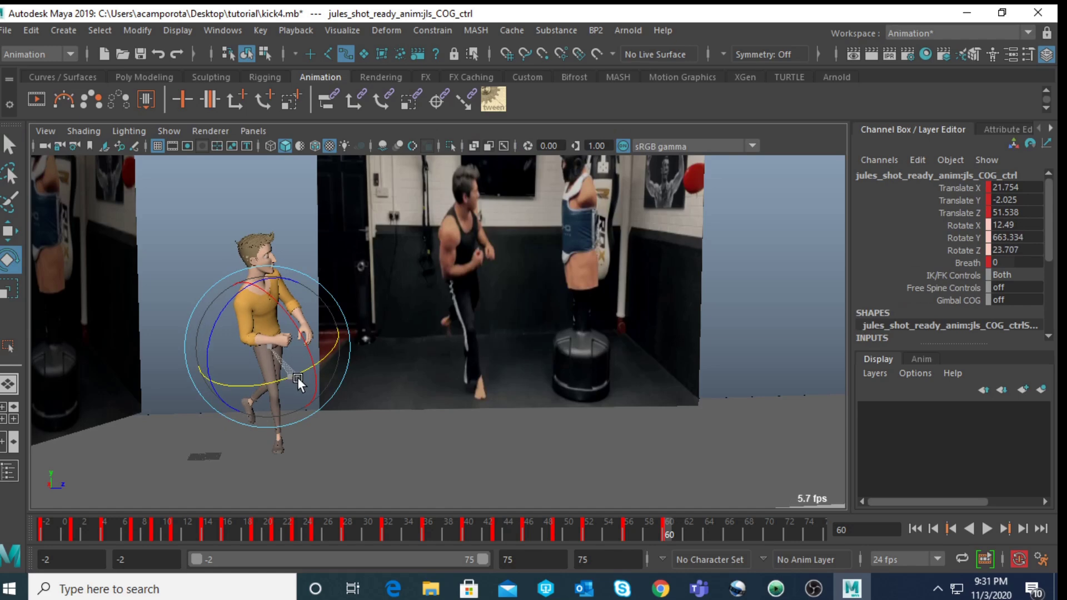
pyautogui.click(721, 278)
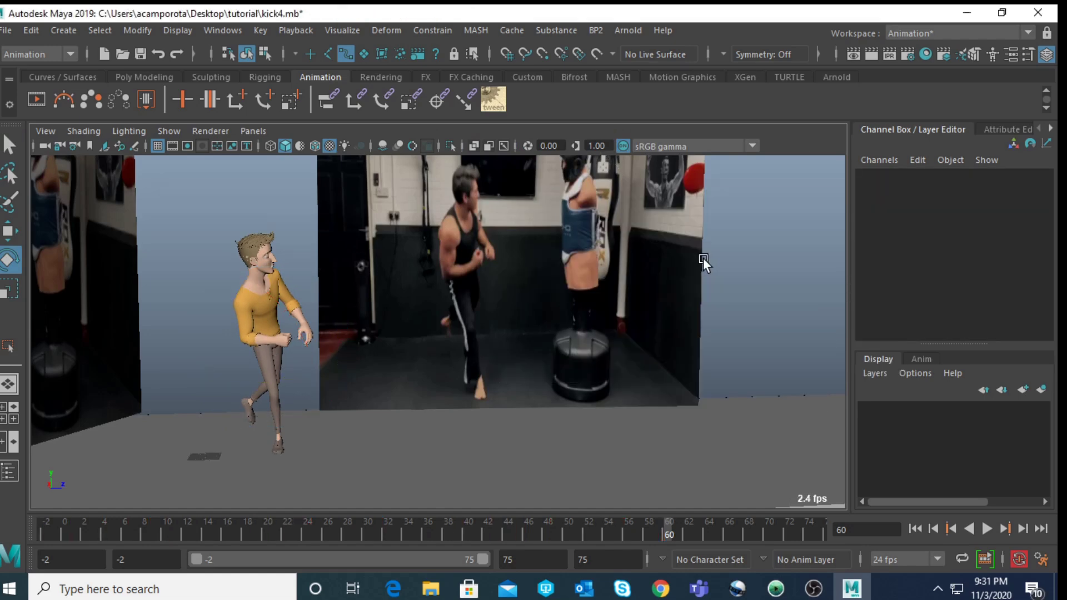
# - Refine the trailing left foot's rotation against the reference video
pyautogui.press('space')
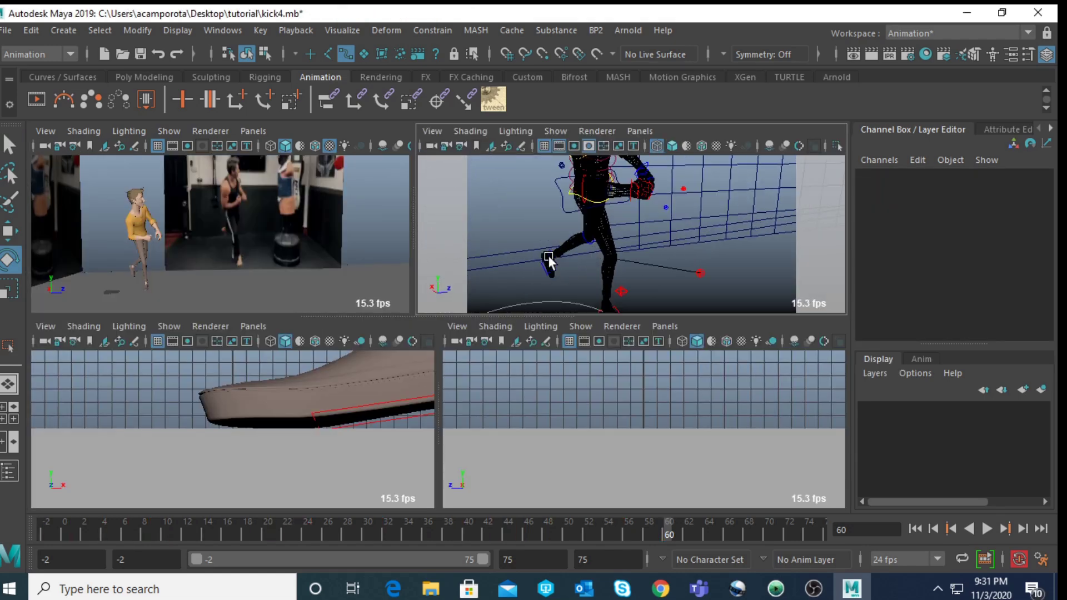
pyautogui.click(547, 260)
pyautogui.press('space')
pyautogui.moveTo(229, 359); pyautogui.dragTo(309, 428)
pyautogui.press('space')
# - Rotate the right elbow FK control at frame 60 to match the forearm in the reference video
pyautogui.click(686, 210)
pyautogui.click(583, 195)
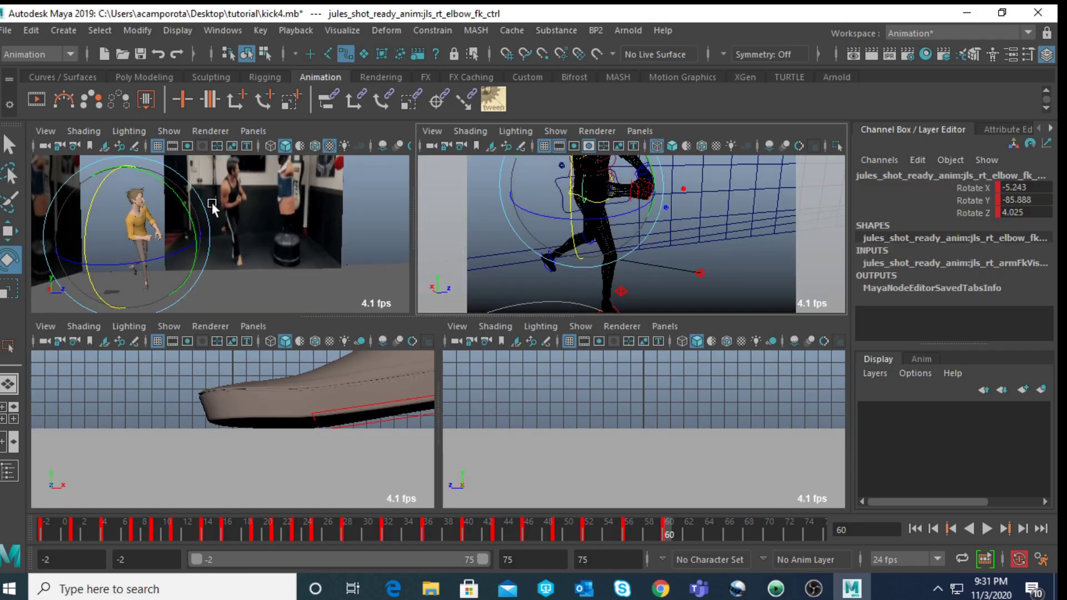
pyautogui.press('space')
pyautogui.moveTo(280, 289); pyautogui.dragTo(272, 280)
pyautogui.press('space')
# - Rotate the right wrist FK control to about X -34.635, Y 0, Z -7.313
pyautogui.click(699, 207)
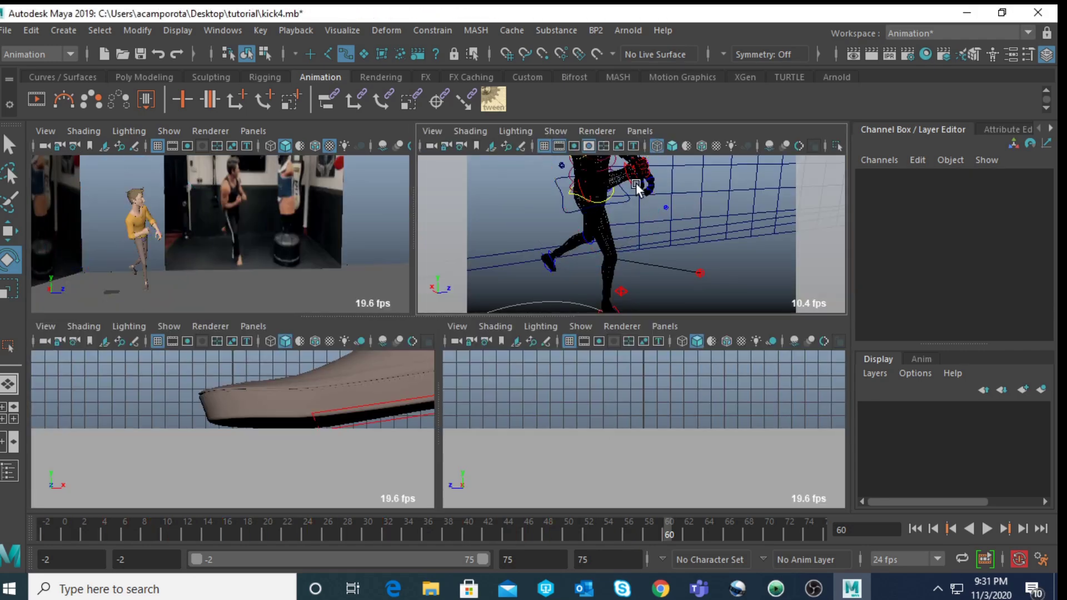
pyautogui.click(628, 186)
pyautogui.press('space')
pyautogui.moveTo(227, 323); pyautogui.dragTo(320, 331)
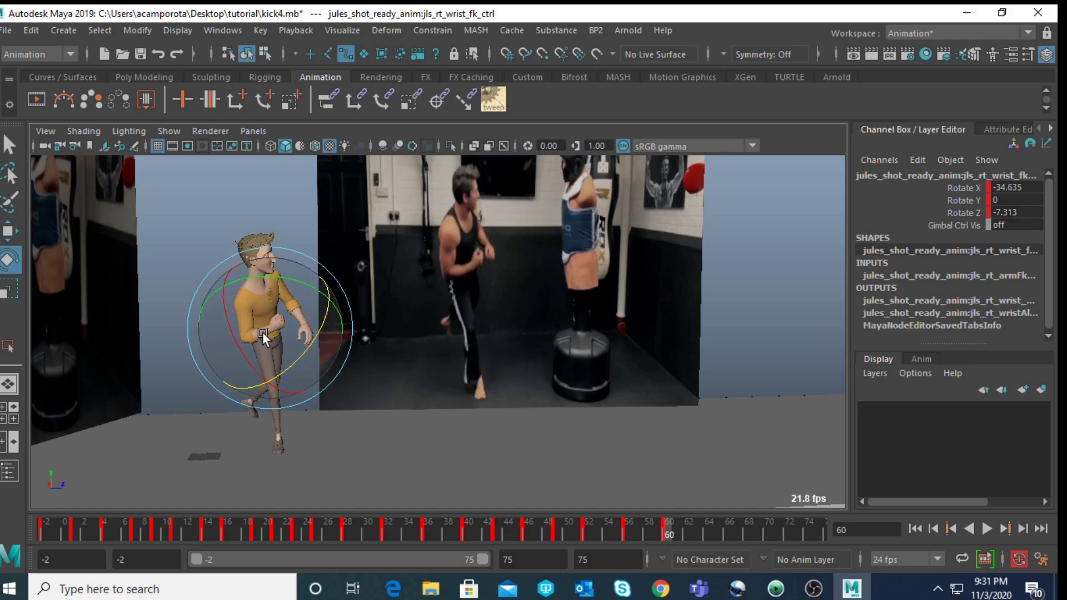
pyautogui.press('space')
# - Rotate the right clavicle control to about X 0.098, Y -10.666, Z 14.818
pyautogui.click(613, 178)
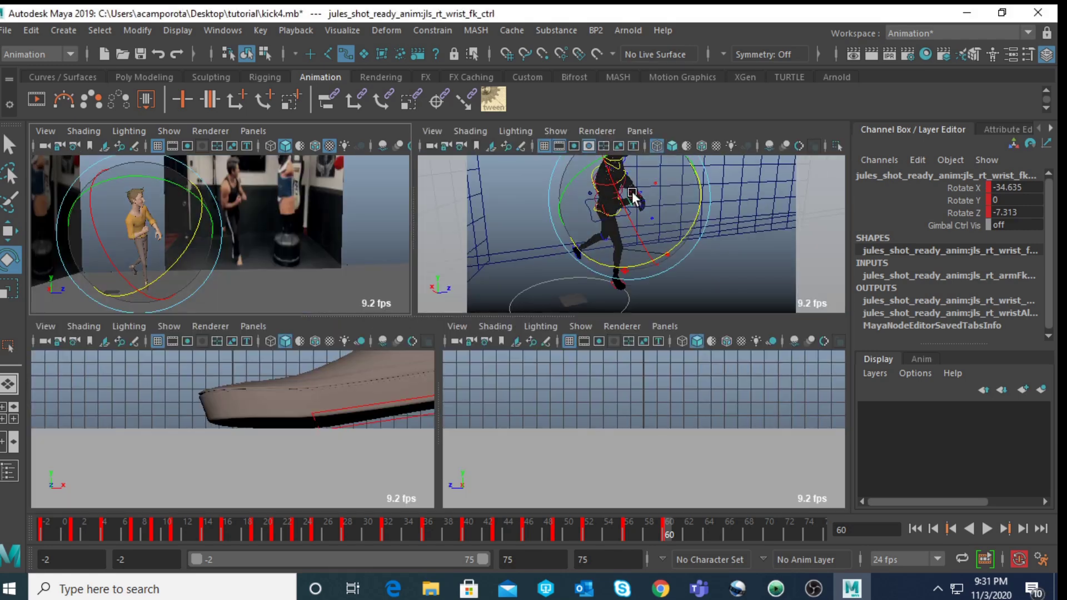
pyautogui.click(614, 179)
pyautogui.press('space')
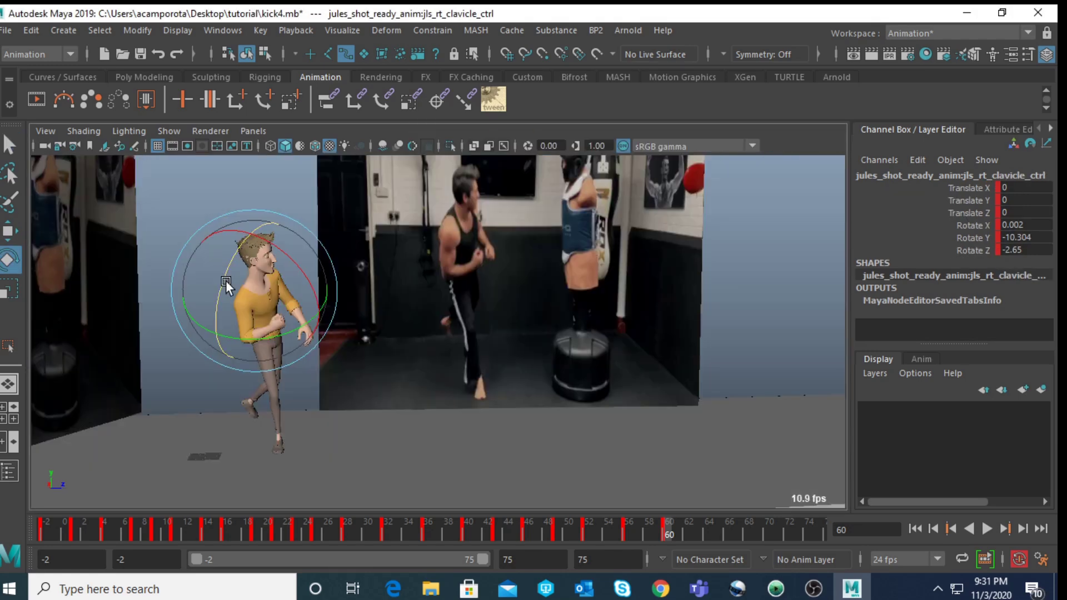
pyautogui.moveTo(222, 278); pyautogui.dragTo(224, 255)
pyautogui.moveTo(225, 317); pyautogui.dragTo(230, 315)
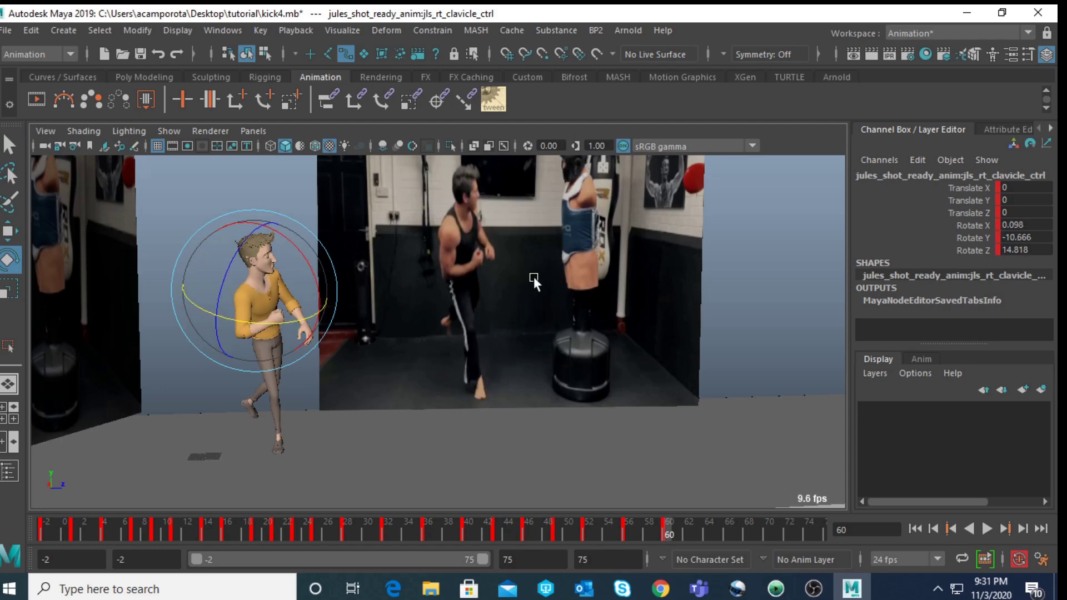
# - Close the left hand by setting the left arm control's Master Fist to 8
pyautogui.press('space')
pyautogui.press('space')
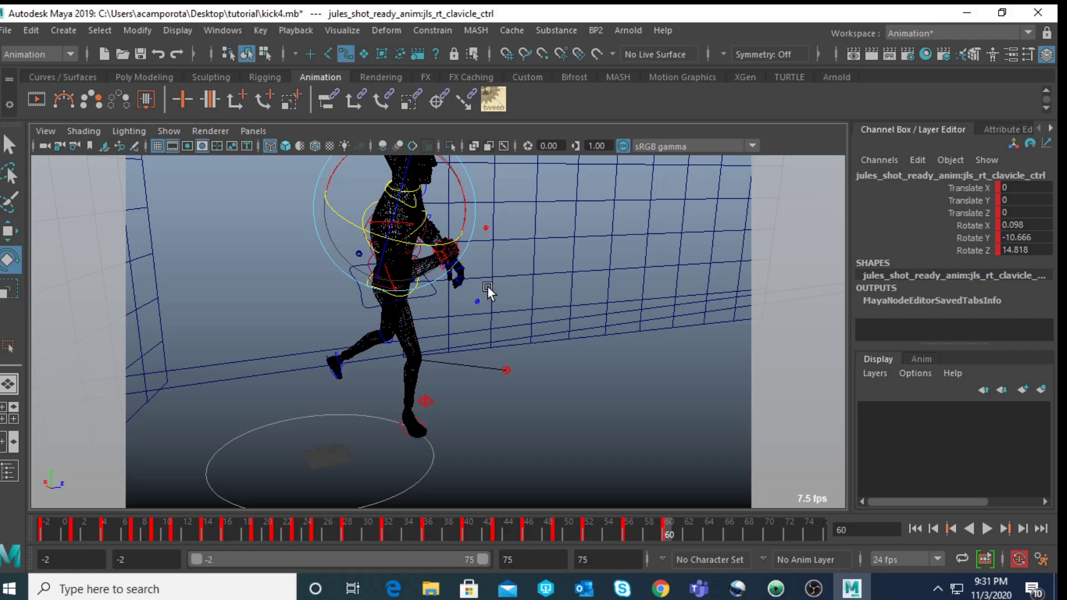
pyautogui.click(477, 301)
pyautogui.doubleClick(1019, 275)
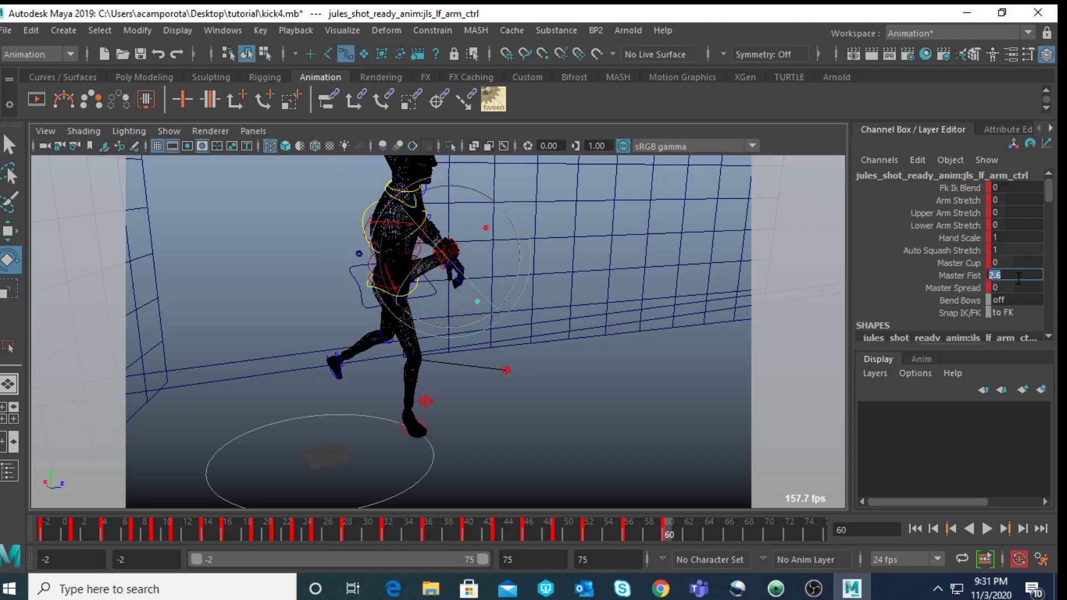
pyautogui.write('8')
pyautogui.press('Return')
# - Rotate the left upper arm FK control to about X 21.53, Y -8.769, Z -69.643
pyautogui.keyDown('alt'); pyautogui.moveTo(497, 158); pyautogui.dragTo(403, 215); pyautogui.keyUp('alt')
pyautogui.click(568, 166)
pyautogui.click(463, 173)
pyautogui.click(437, 248)
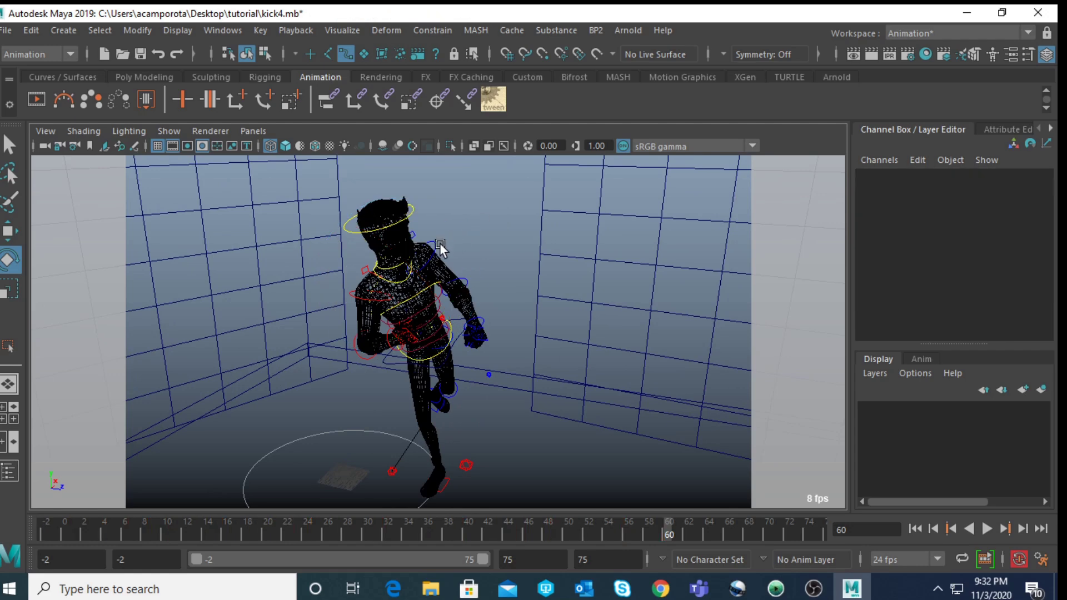
pyautogui.press('space')
pyautogui.press('space')
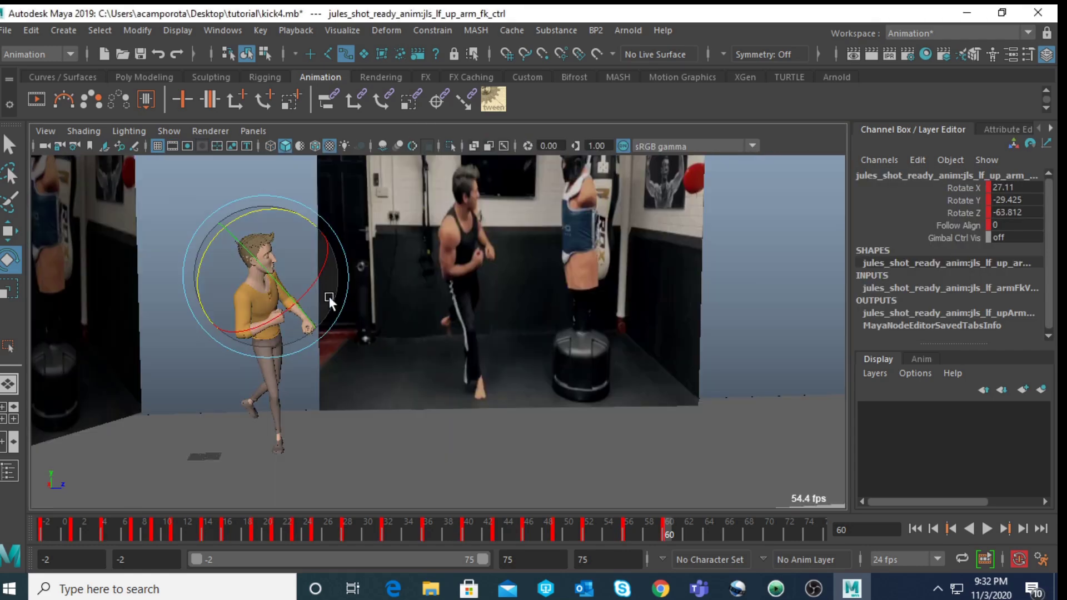
pyautogui.moveTo(309, 289); pyautogui.dragTo(210, 275)
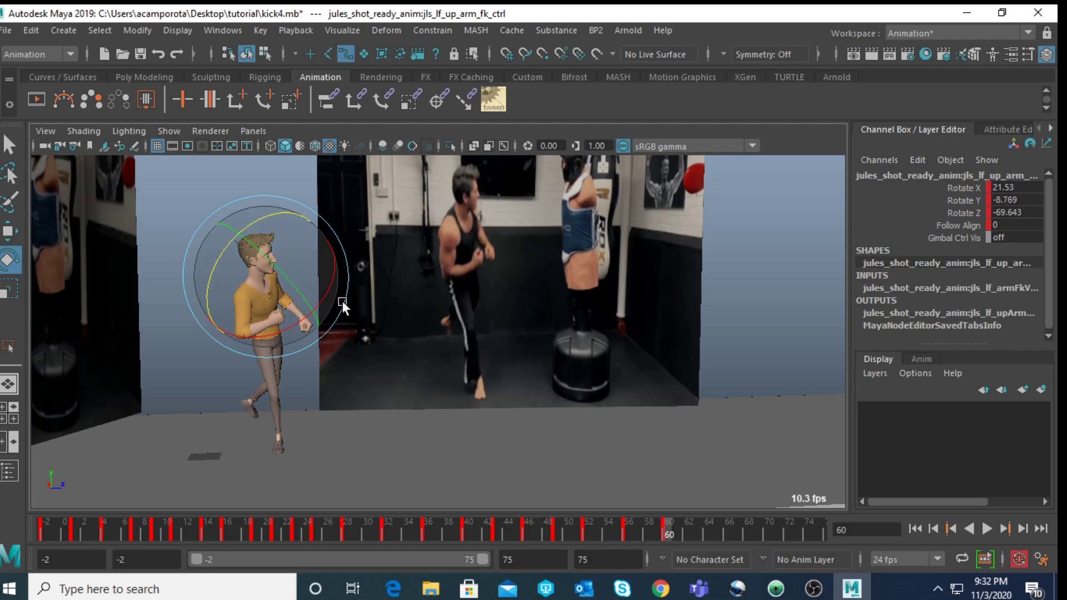
# - Bend the left elbow FK control to about X -2.231, Y -90.652, Z 0.136
pyautogui.press('space')
pyautogui.click(686, 238)
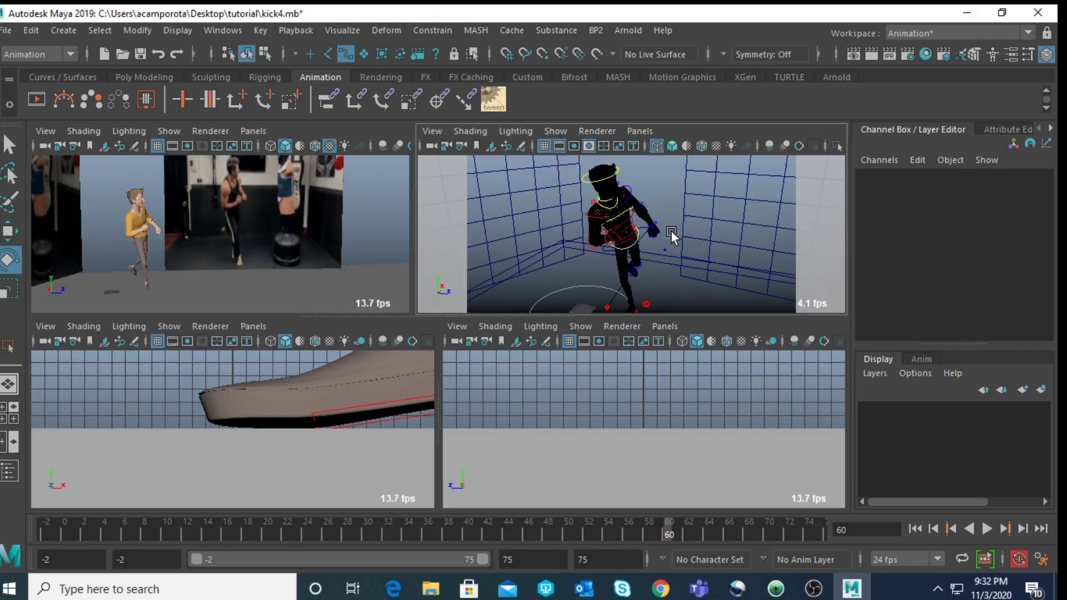
pyautogui.click(648, 211)
pyautogui.press('space')
pyautogui.moveTo(335, 299); pyautogui.dragTo(315, 273)
pyautogui.press('space')
pyautogui.press('space')
pyautogui.moveTo(264, 312); pyautogui.dragTo(269, 310)
pyautogui.press('space')
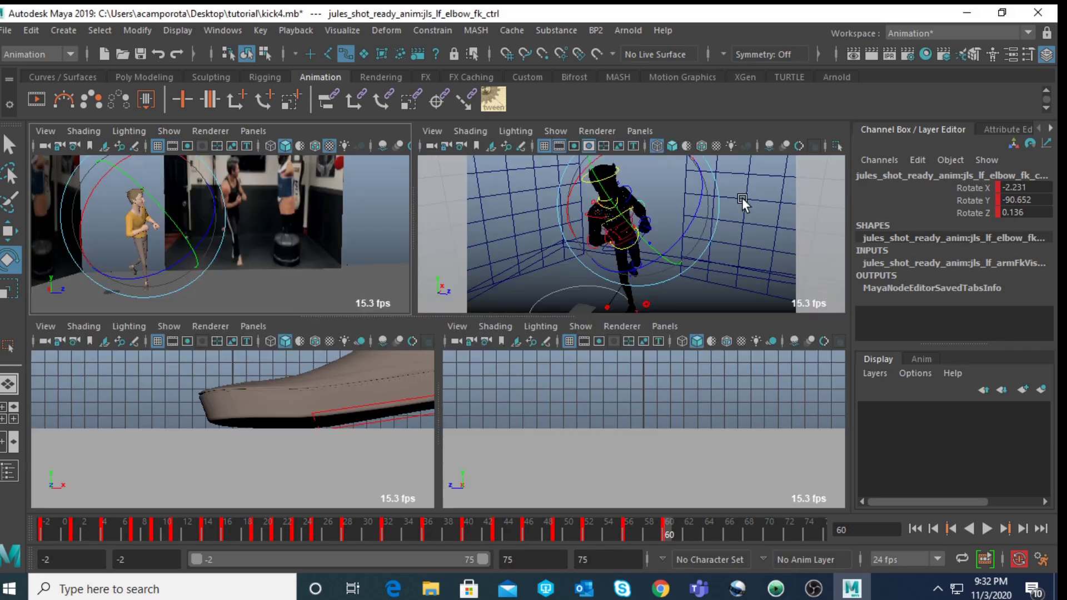
# - Rotate the head and upper neck controls together to about X -5.058, Y 11.065, Z -1.644
pyautogui.click(732, 201)
pyautogui.click(611, 176)
pyautogui.click(611, 196)
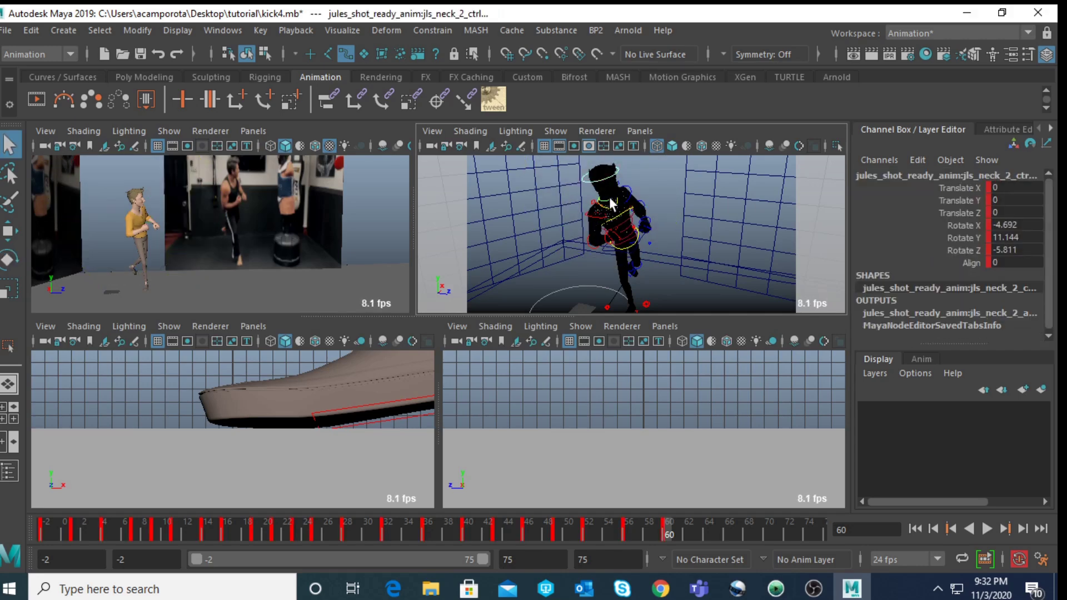
pyautogui.press('space')
pyautogui.press('e')
pyautogui.moveTo(229, 281); pyautogui.dragTo(259, 251)
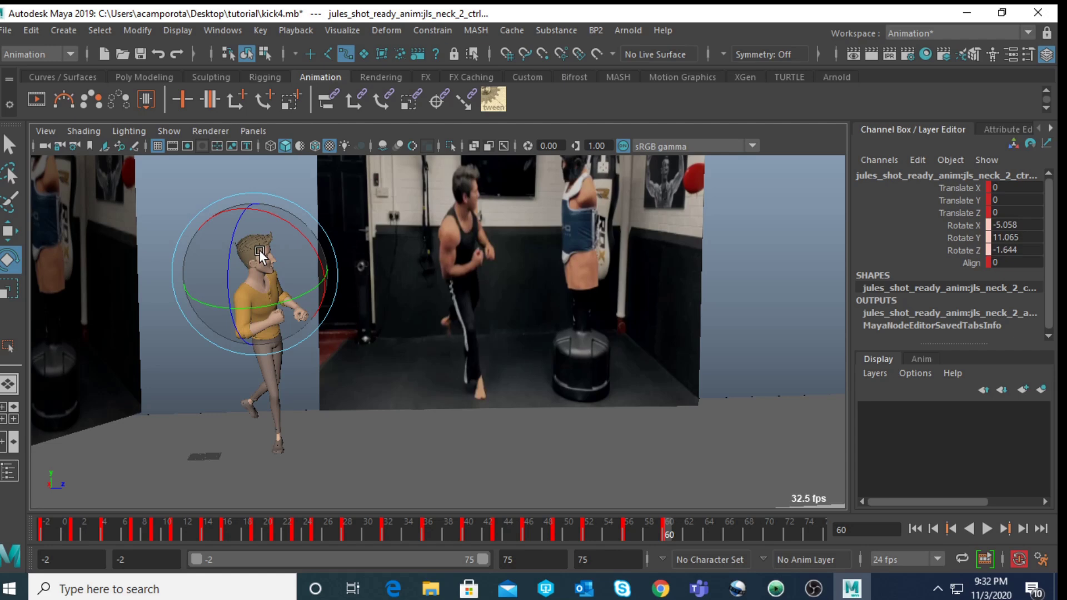
# - Flip between the key poses at frames 56 and 60 to compare the motion with the reference video
pyautogui.press(',')
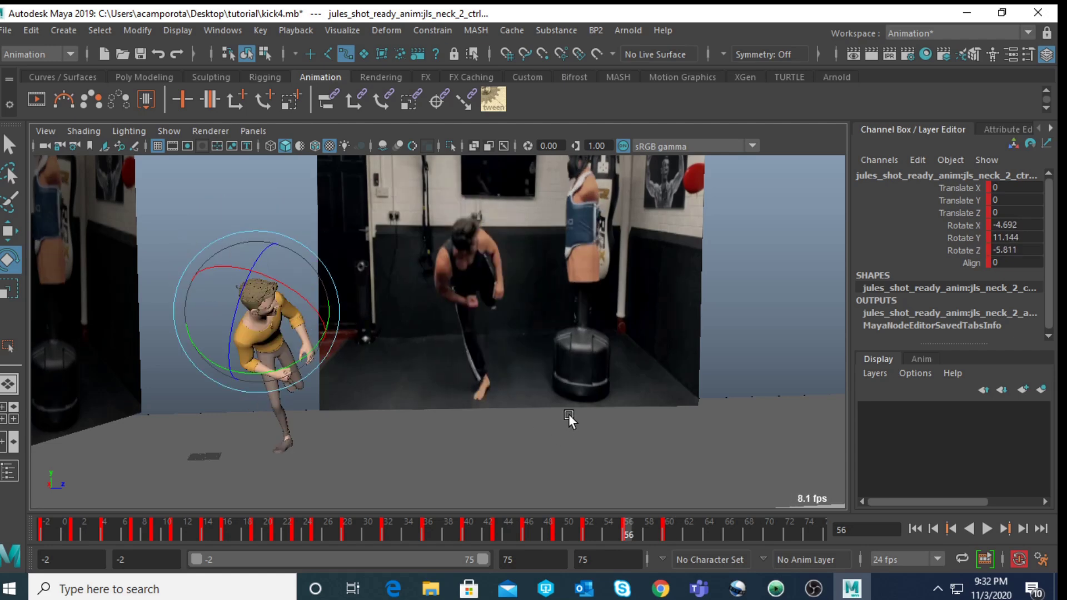
pyautogui.press('.')
pyautogui.press(',')
pyautogui.press('.')
pyautogui.press(',')
pyautogui.press('.')
pyautogui.press(',')
pyautogui.press('.')
pyautogui.press(',')
pyautogui.press('.')
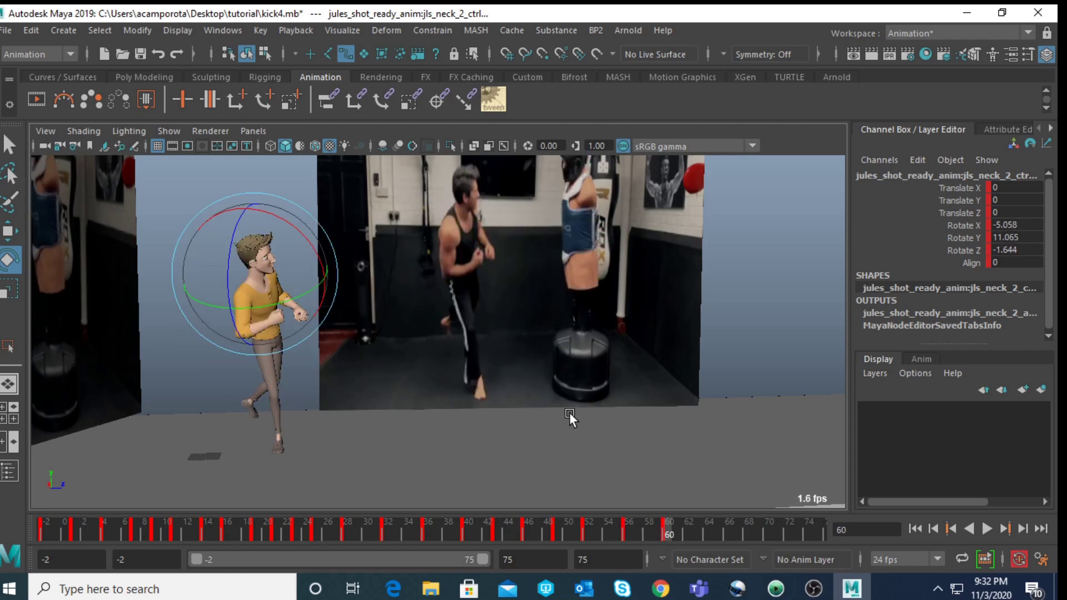
# - Scrub ahead to frame 64 and key all of the character's controls there as the base of the next pose
pyautogui.hotkey('alt', 'v')
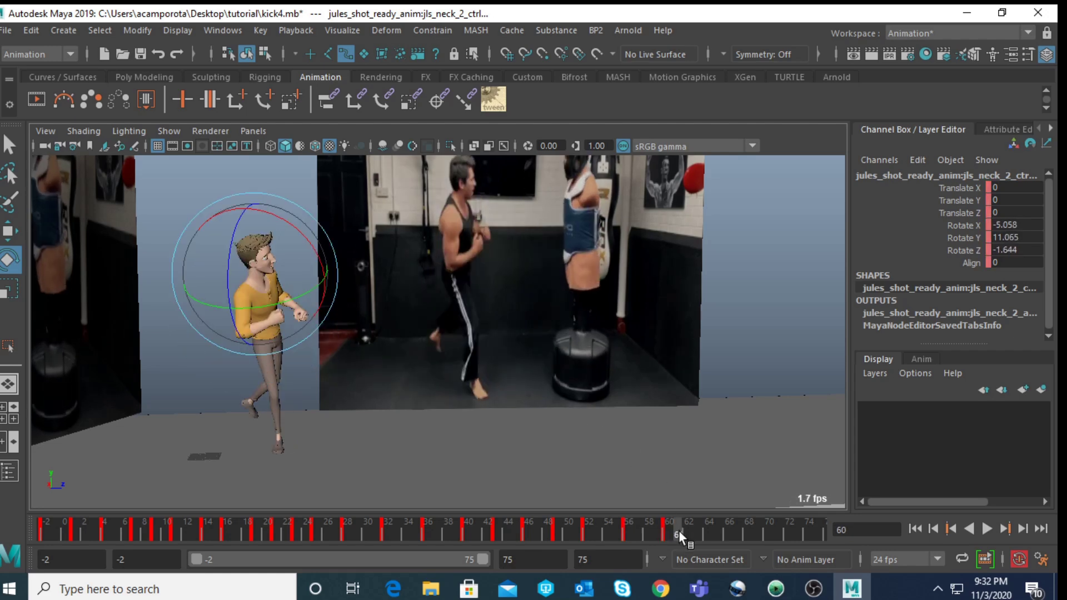
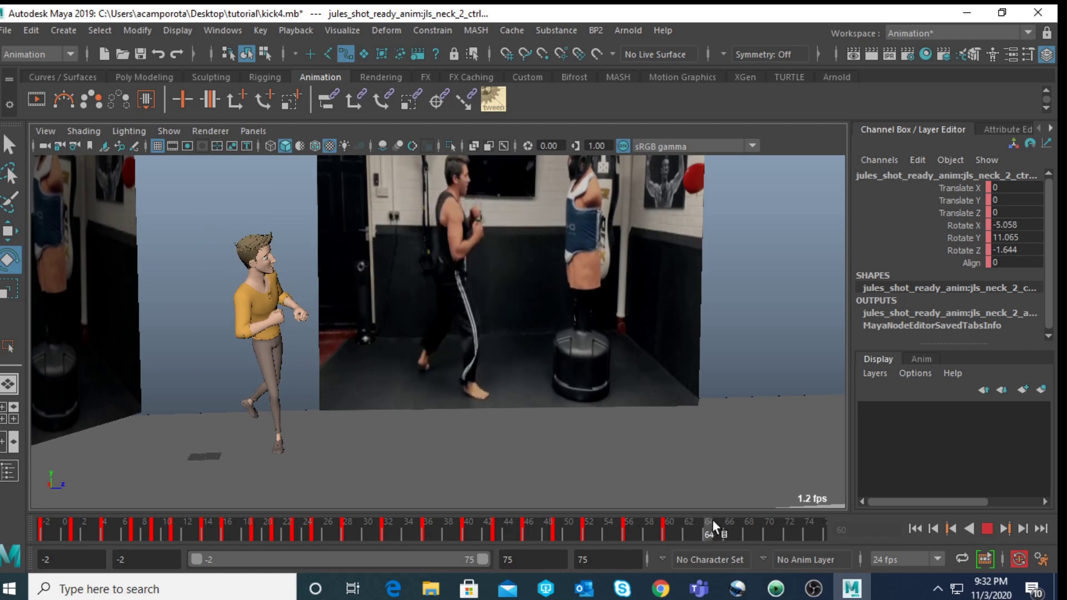
pyautogui.click(663, 523)
pyautogui.moveTo(661, 523); pyautogui.dragTo(716, 521)
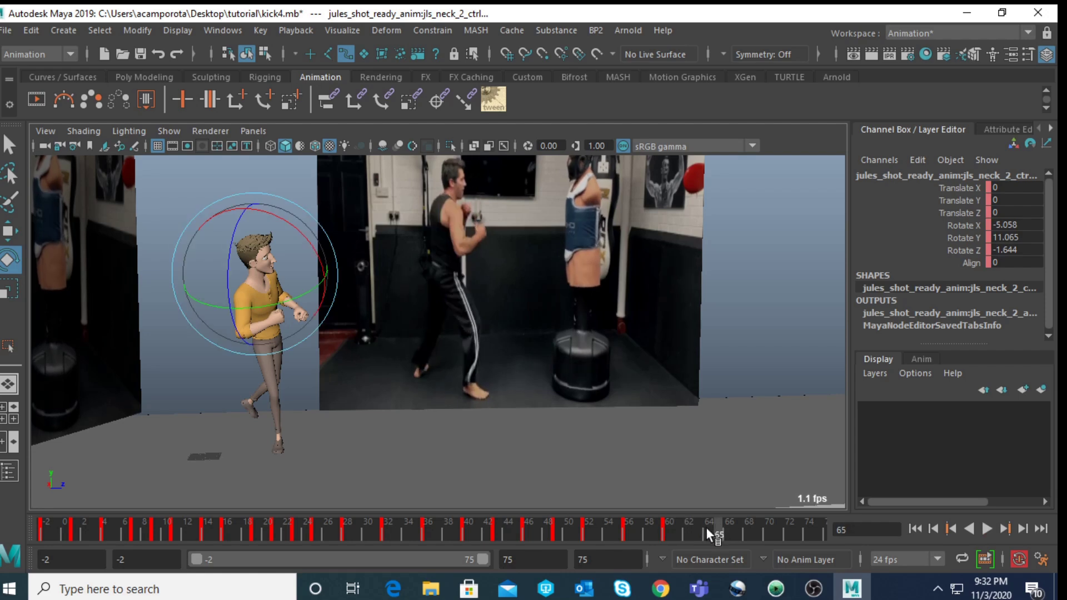
pyautogui.click(707, 526)
pyautogui.press('q')
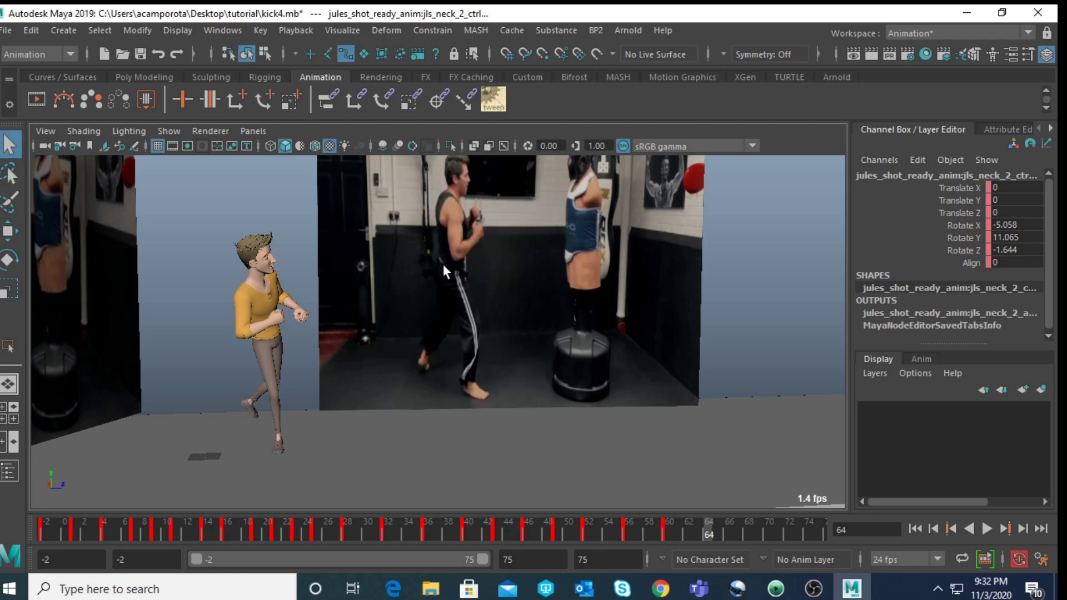
pyautogui.press('space')
pyautogui.press('space')
pyautogui.keyDown('alt'); pyautogui.moveTo(576, 218); pyautogui.dragTo(415, 239, button='right'); pyautogui.keyUp('alt')
pyautogui.moveTo(340, 242); pyautogui.dragTo(533, 446)
pyautogui.press('f')
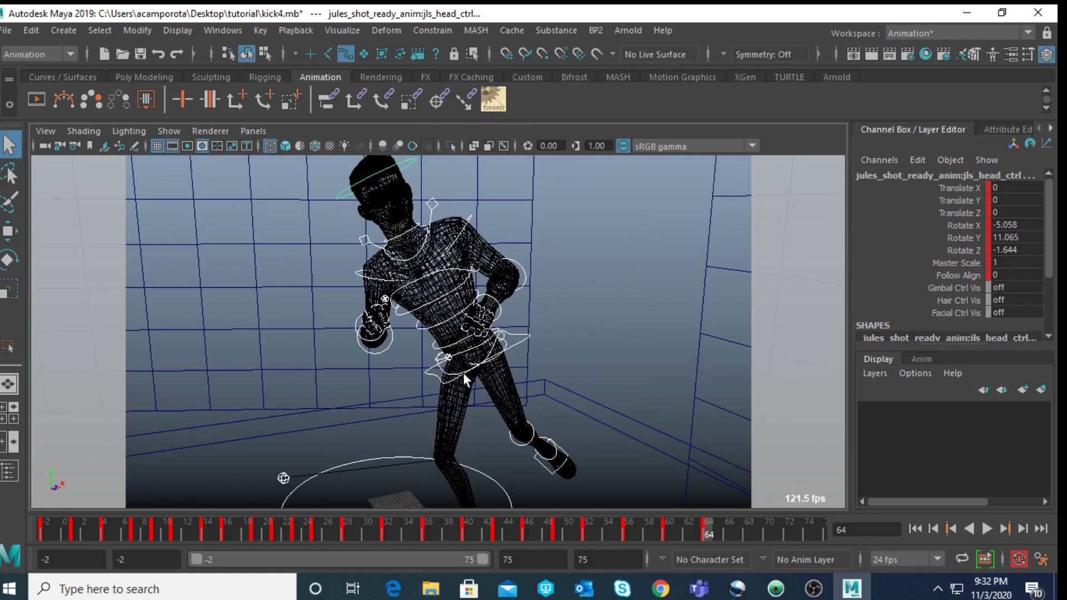
# - Snap the left leg from FK to IK at frame 64
pyautogui.keyDown('alt'); pyautogui.moveTo(467, 375); pyautogui.dragTo(433, 332); pyautogui.keyUp('alt')
pyautogui.click(453, 382)
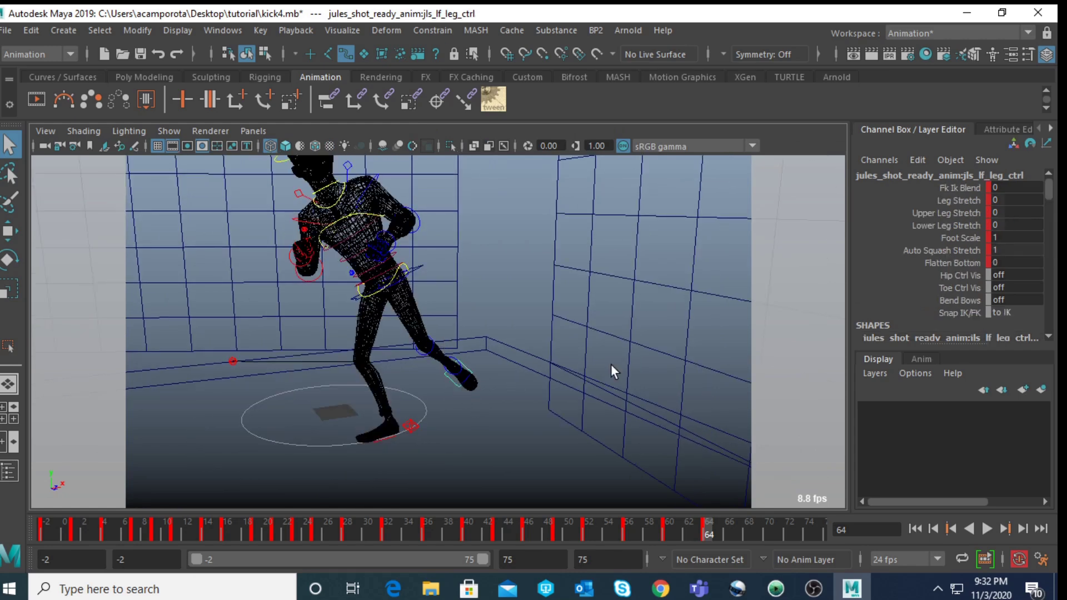
pyautogui.click(1023, 313)
pyautogui.click(1025, 328)
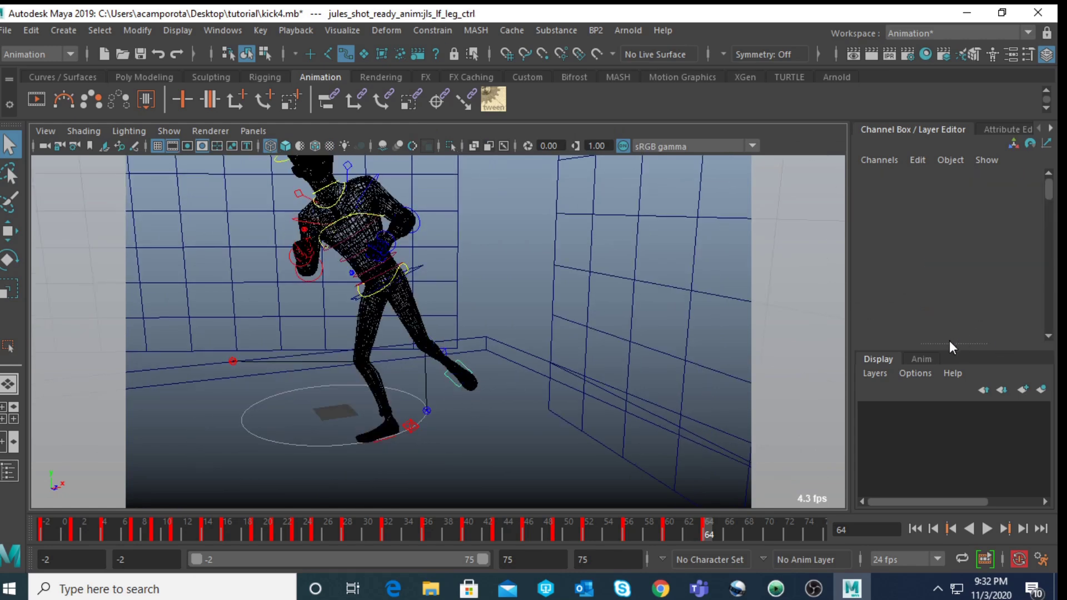
# - Rotate the COG control at frame 64 to about X -0.958, Y 694.269, Z 13.629
pyautogui.keyDown('alt'); pyautogui.moveTo(412, 317); pyautogui.dragTo(415, 343); pyautogui.keyUp('alt')
pyautogui.click(378, 306)
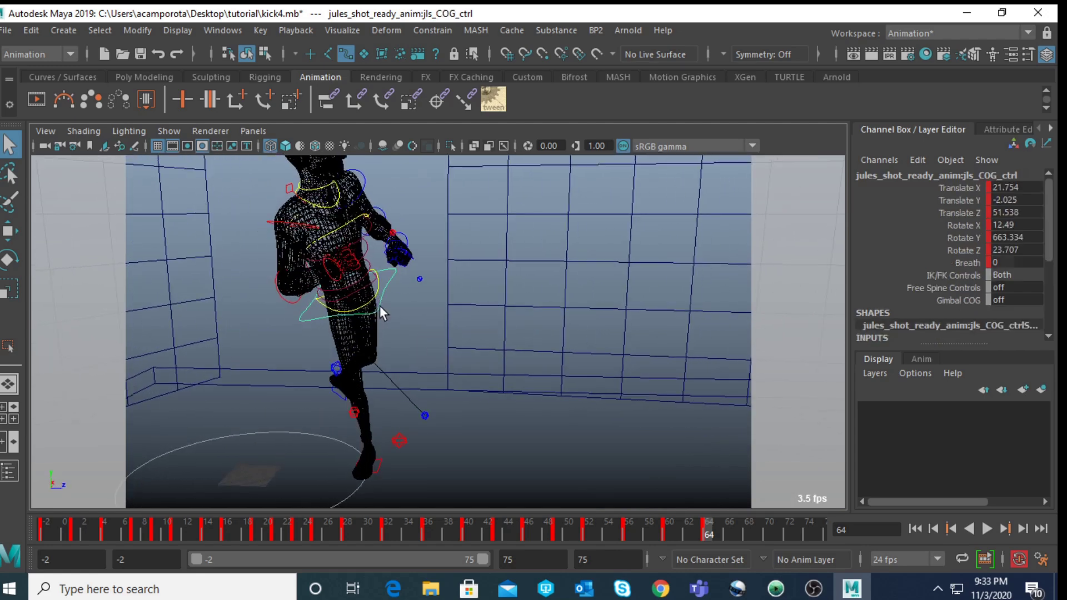
pyautogui.press('space')
pyautogui.press('space')
pyautogui.press('e')
pyautogui.moveTo(328, 343); pyautogui.dragTo(235, 328)
# - Move the COG control at frame 64 to about Translate Y -1.387, Z 47.682, checking it against the frame 60 pose
pyautogui.press('w')
pyautogui.moveTo(320, 346); pyautogui.dragTo(318, 346)
pyautogui.press(',')
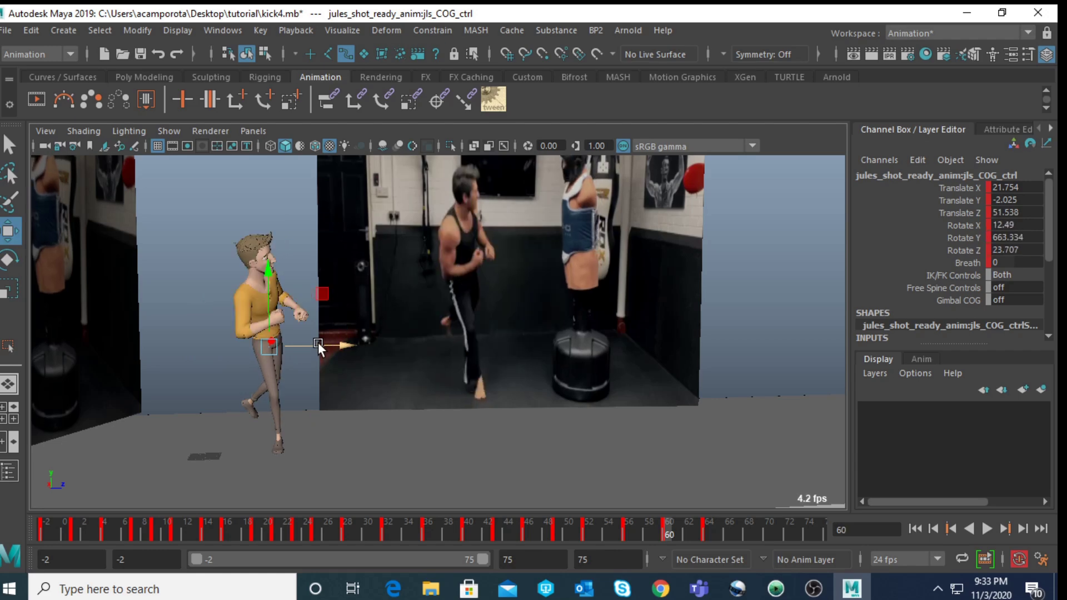
pyautogui.press('.')
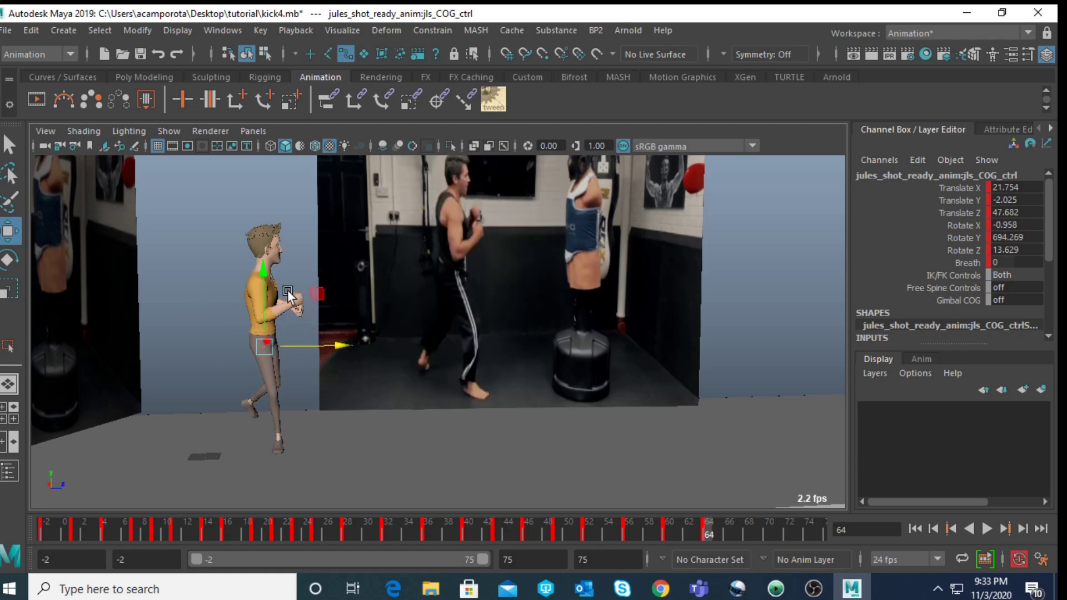
pyautogui.moveTo(259, 286); pyautogui.dragTo(264, 282)
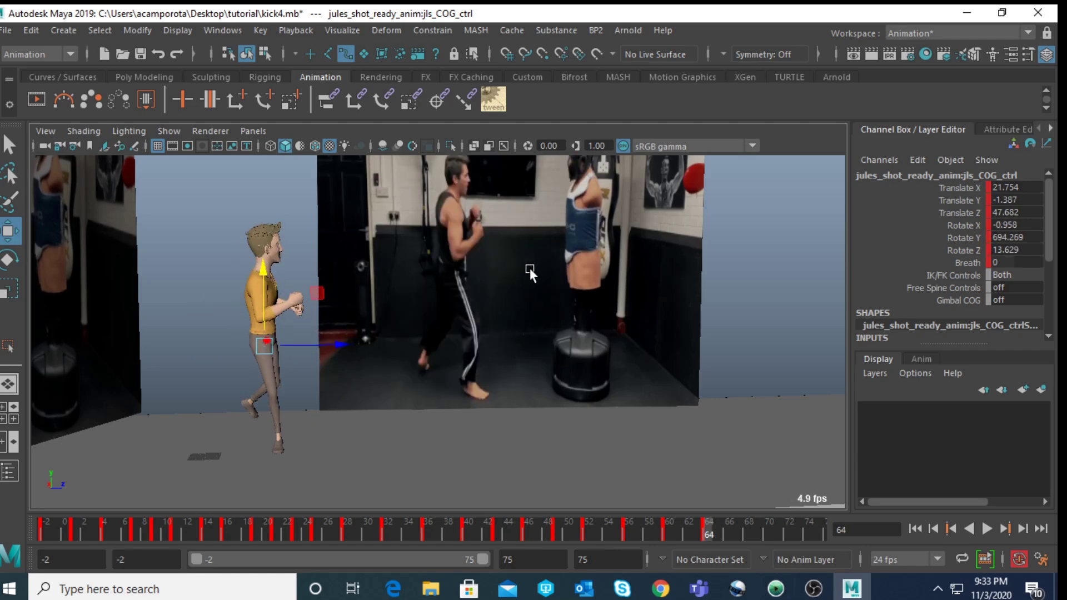
# - Turn the supporting right foot by setting its IK control's Toe Twist to about -95.9
pyautogui.press('space')
pyautogui.press('space')
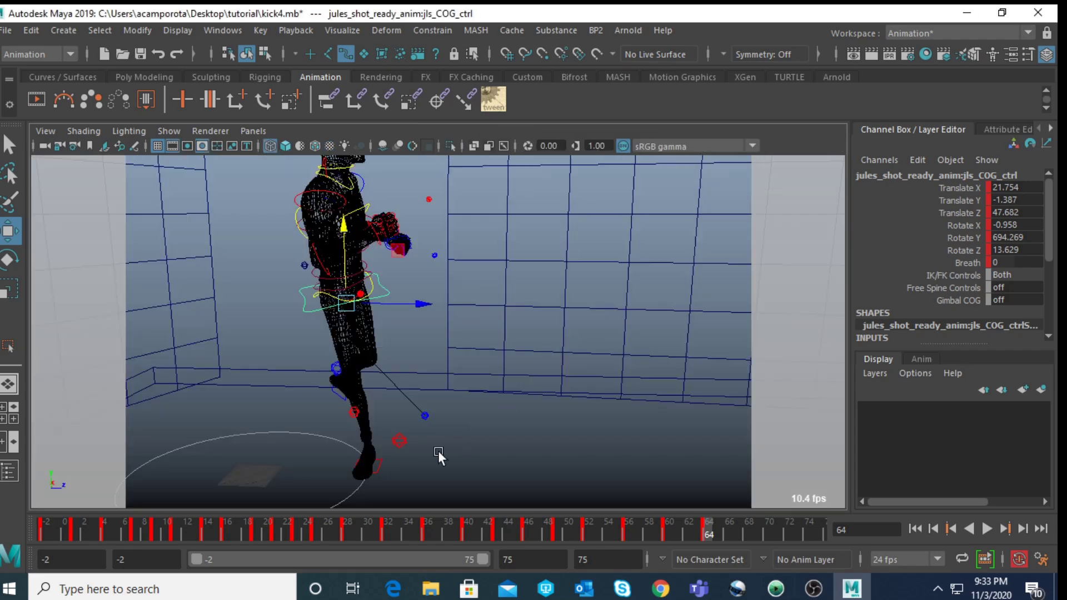
pyautogui.click(398, 441)
pyautogui.press('space')
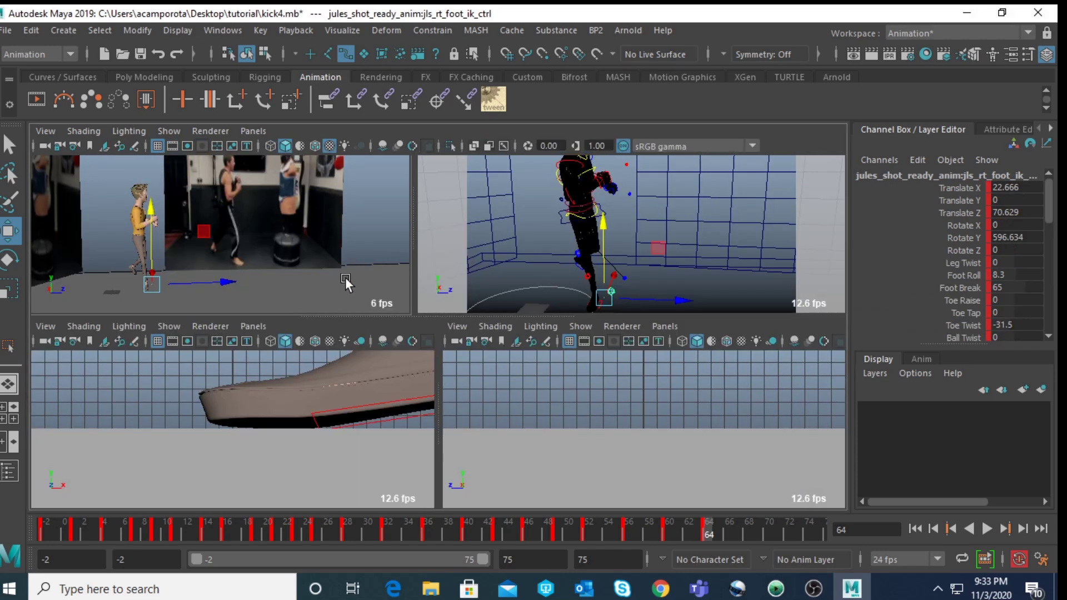
pyautogui.press('space')
pyautogui.click(970, 326)
pyautogui.moveTo(301, 347); pyautogui.dragTo(256, 347, button='middle')
pyautogui.moveTo(303, 376); pyautogui.dragTo(260, 379, button='middle')
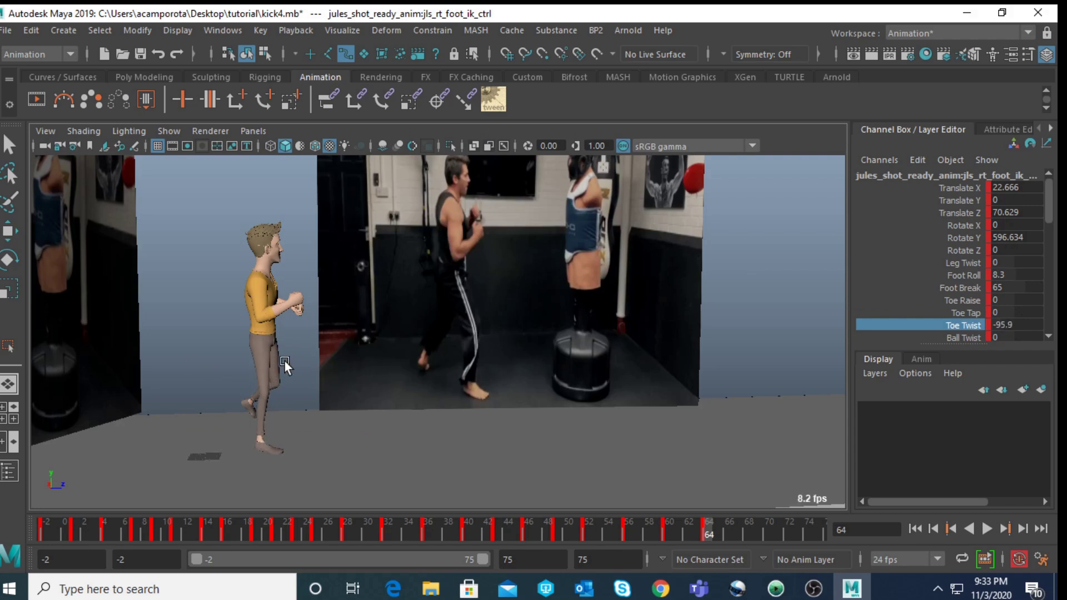
# - Shift the COG control back to about Translate Z 33.509 at frame 64 and compare with the previous key pose
pyautogui.click(419, 288)
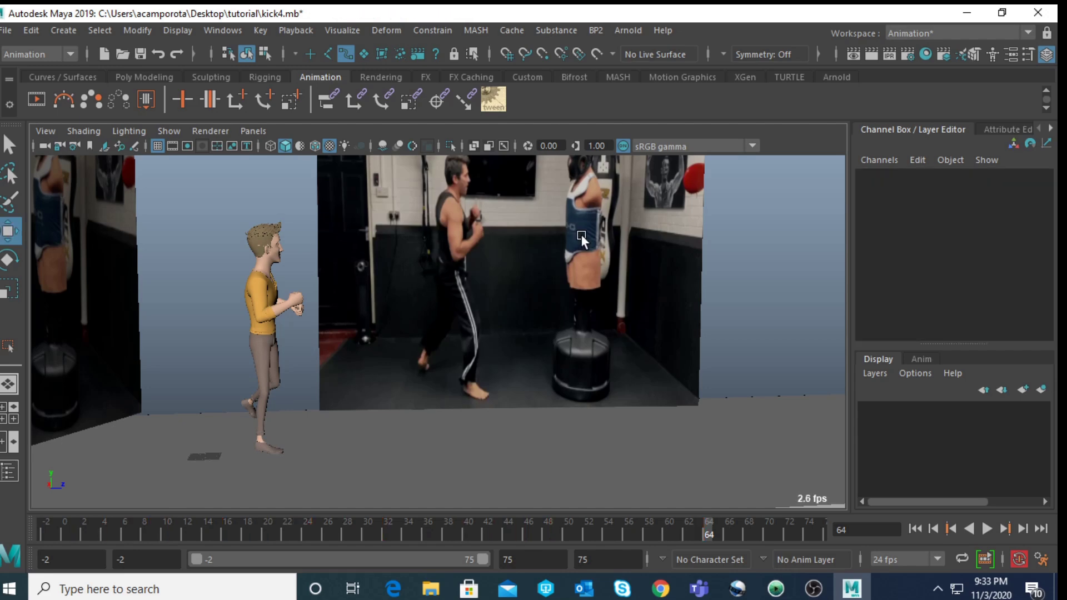
pyautogui.press('space')
pyautogui.click(602, 218)
pyautogui.press('space')
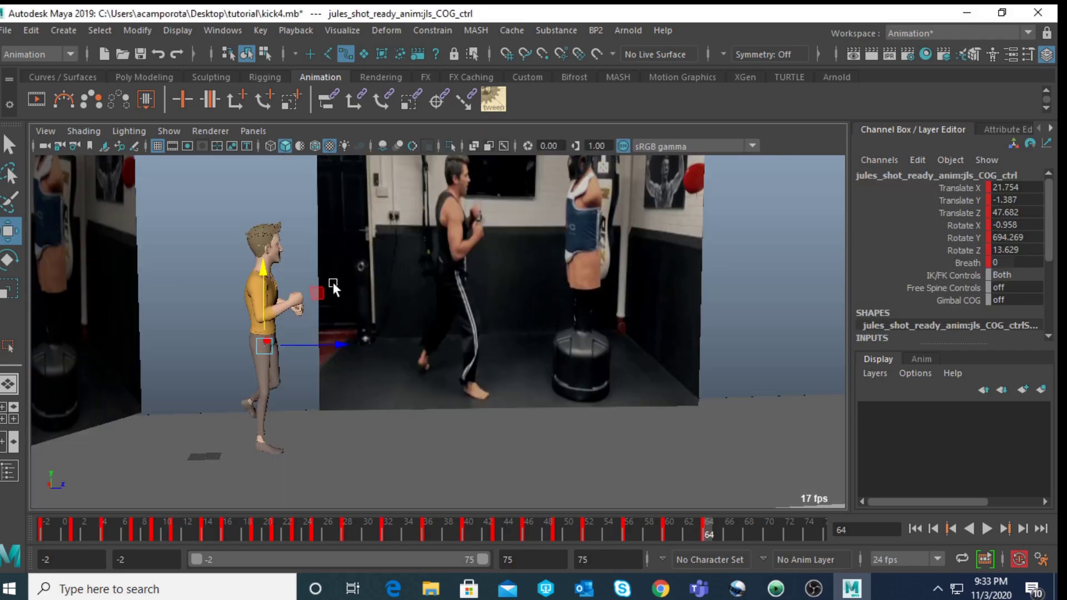
pyautogui.moveTo(335, 339); pyautogui.dragTo(316, 346)
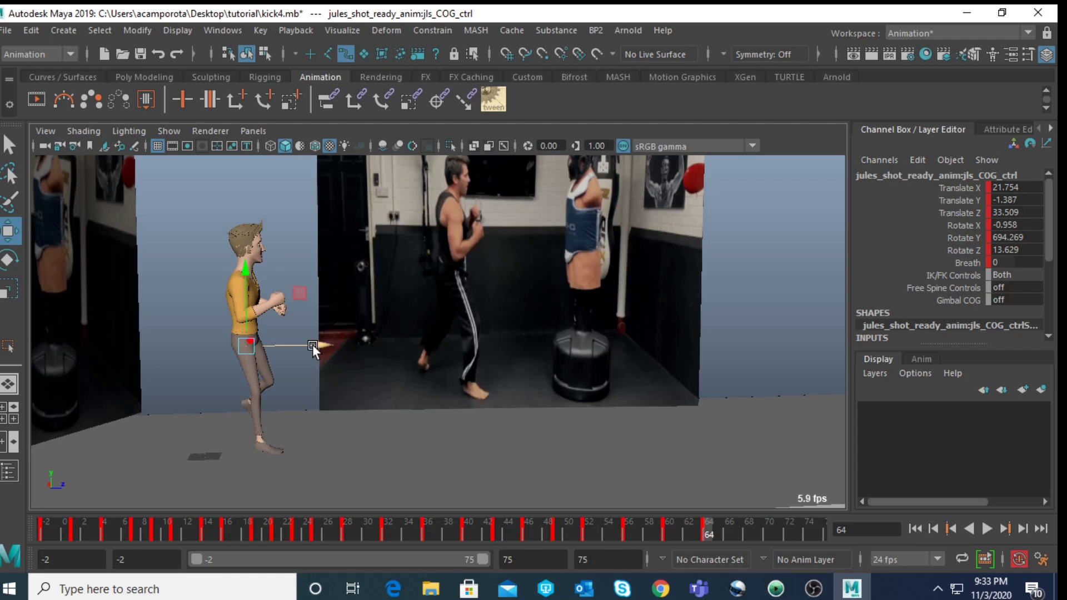
pyautogui.press(',')
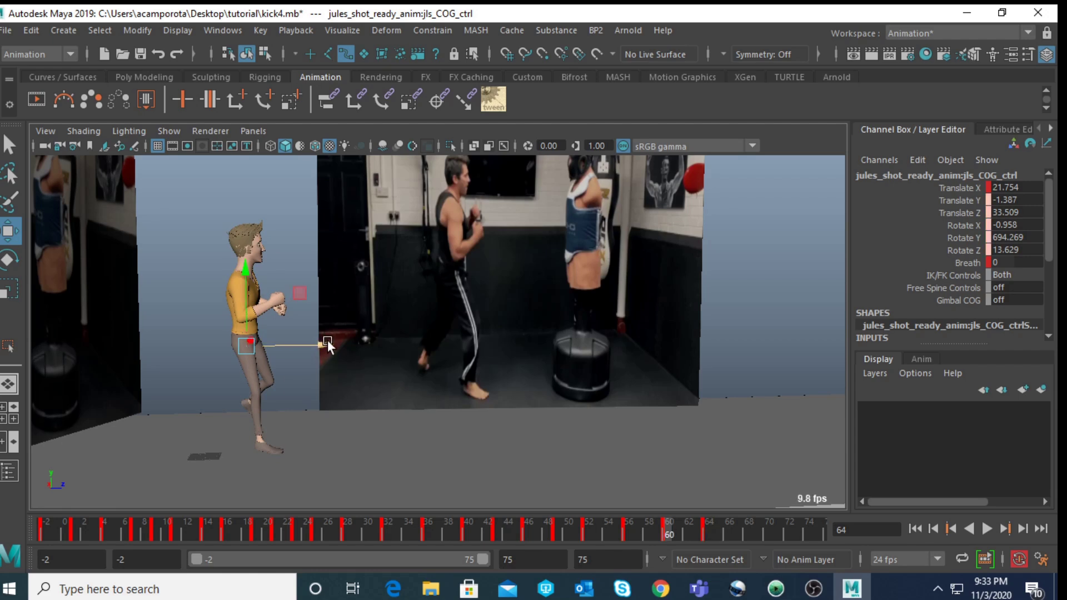
# - Lower the COG control at frame 56 to about Translate Y -7.905, comparing it with the neighbouring key poses
pyautogui.moveTo(272, 310); pyautogui.dragTo(274, 322)
pyautogui.press(',')
pyautogui.press(',')
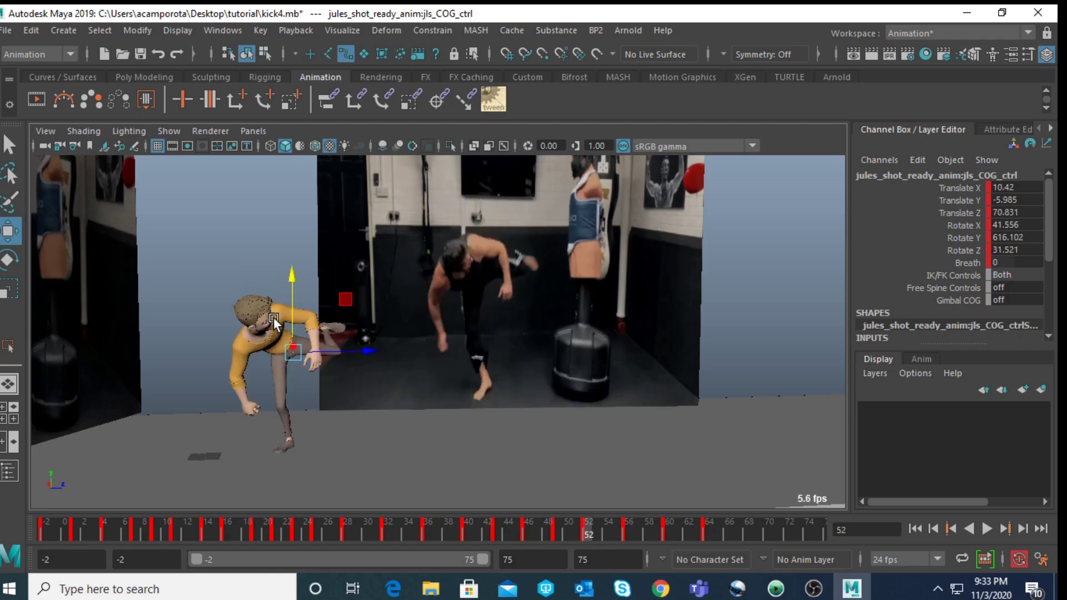
pyautogui.press('.')
pyautogui.press(',')
pyautogui.press('.')
pyautogui.press(',')
pyautogui.press('.')
pyautogui.press(',')
pyautogui.press('.')
pyautogui.press(',')
pyautogui.press('.')
pyautogui.press(',')
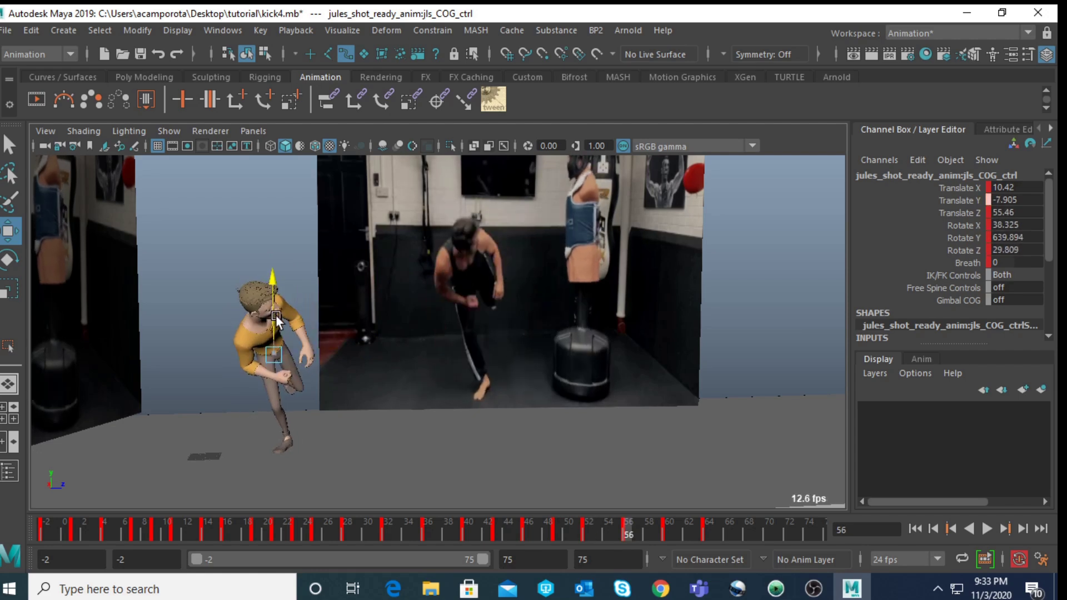
# - Lower the COG control at frame 60 to about Translate Y -6.571 and compare the pose with frame 64
pyautogui.press('.')
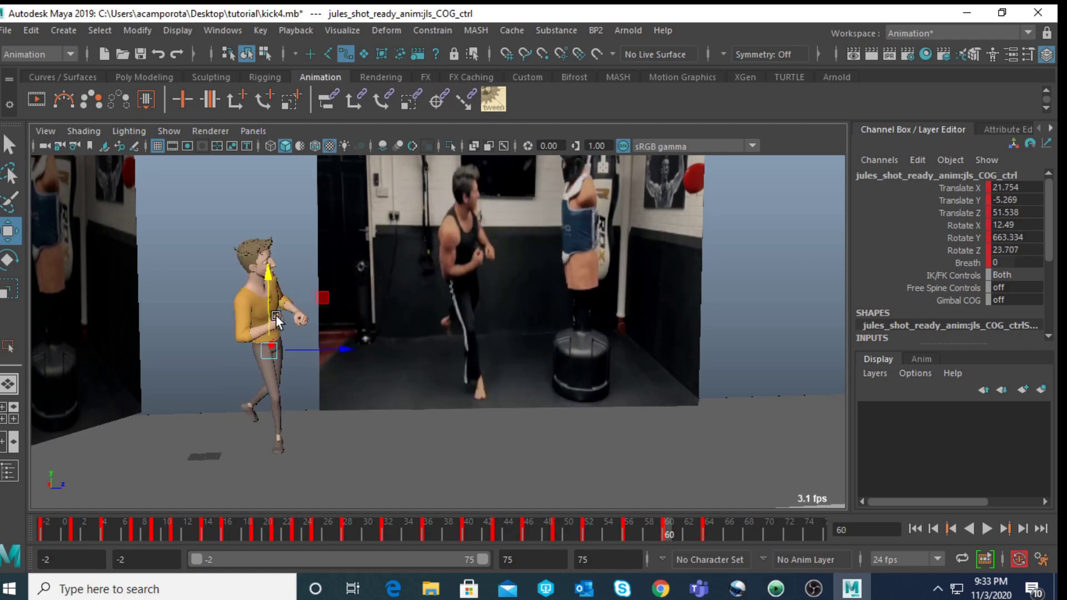
pyautogui.moveTo(272, 314); pyautogui.dragTo(273, 315)
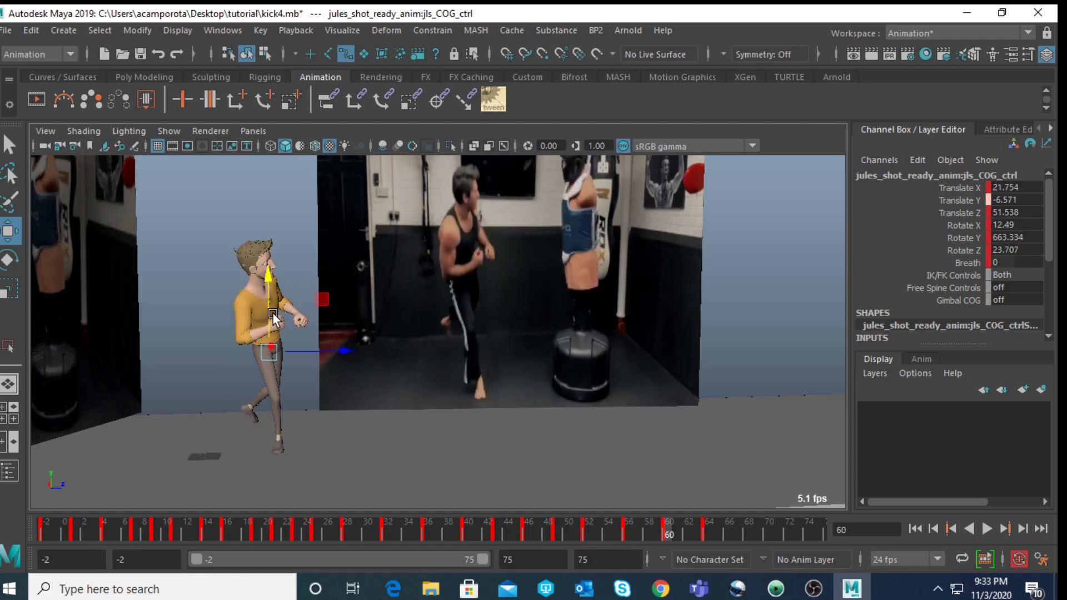
pyautogui.press('.')
pyautogui.press(',')
pyautogui.press('.')
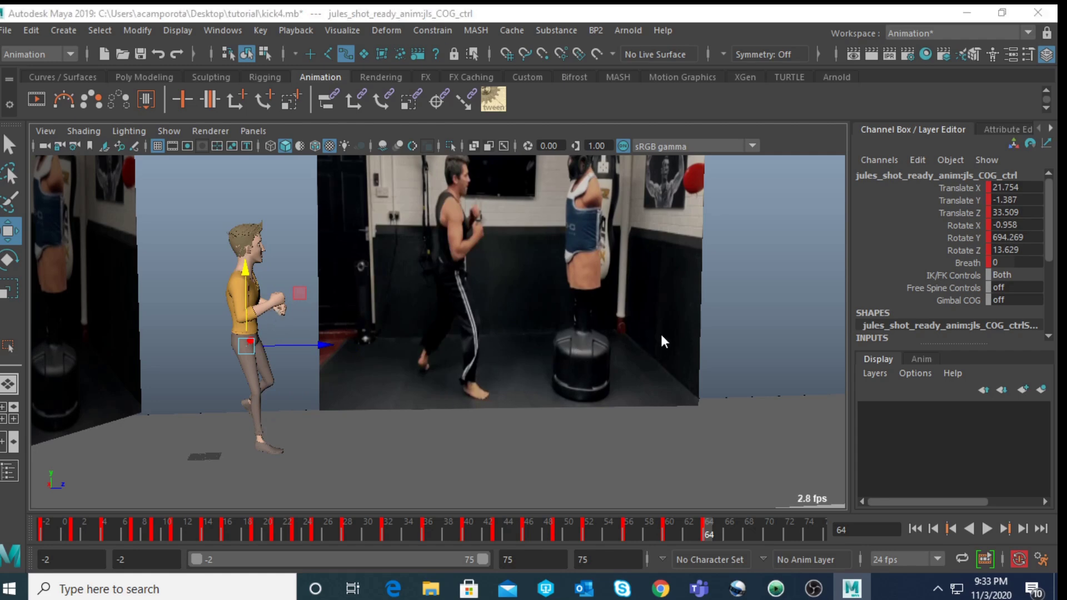
# - Tilt the right foot at frame 64 by setting its IK control's Side value to about 17.3
pyautogui.press('space')
pyautogui.click(611, 292)
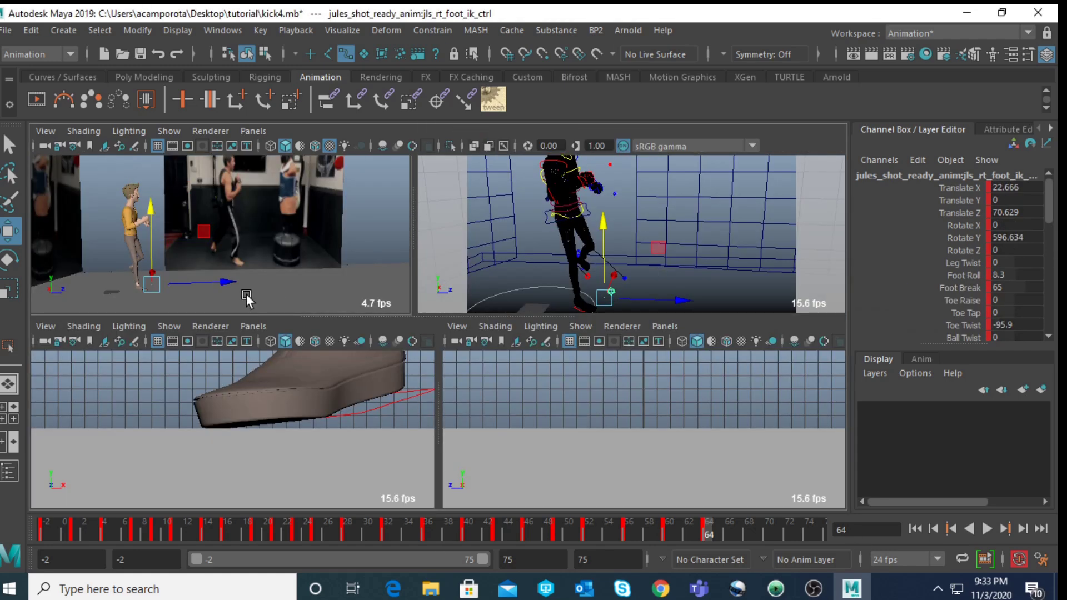
pyautogui.press('space')
pyautogui.scroll(-3, 976, 309)
pyautogui.click(974, 224)
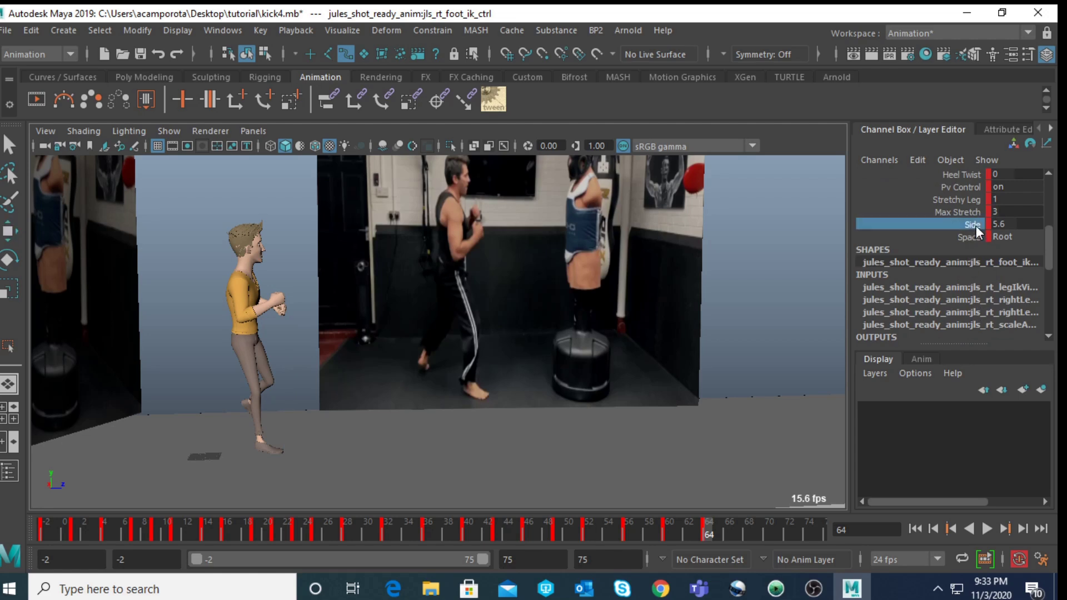
pyautogui.moveTo(538, 303); pyautogui.dragTo(617, 354, button='middle')
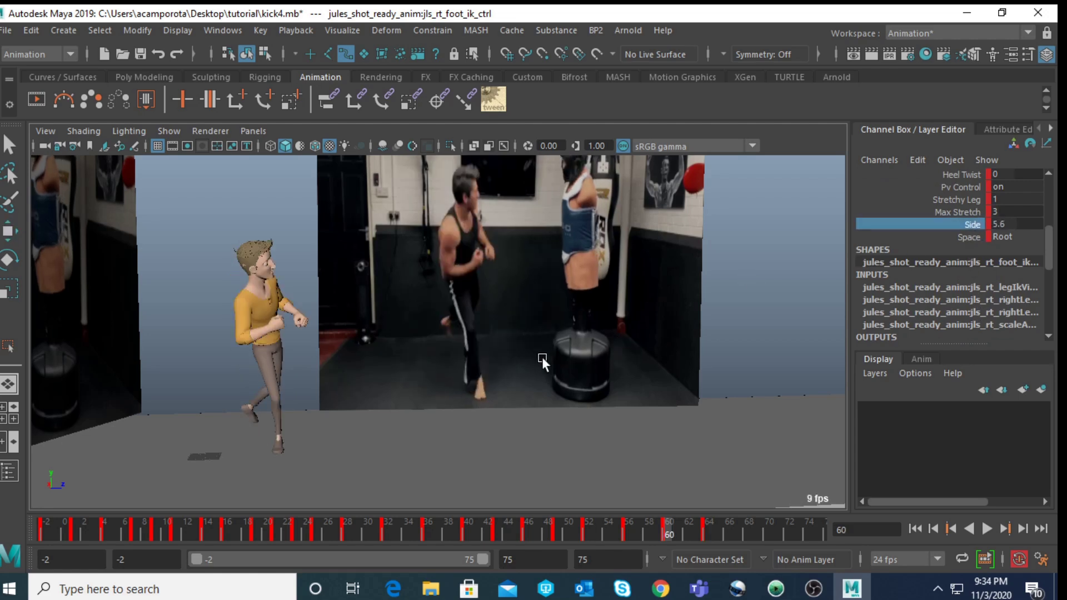
# - Set the right foot IK control's Side value to 0 at frame 60
pyautogui.doubleClick(1016, 225)
pyautogui.write('0')
pyautogui.press('Return')
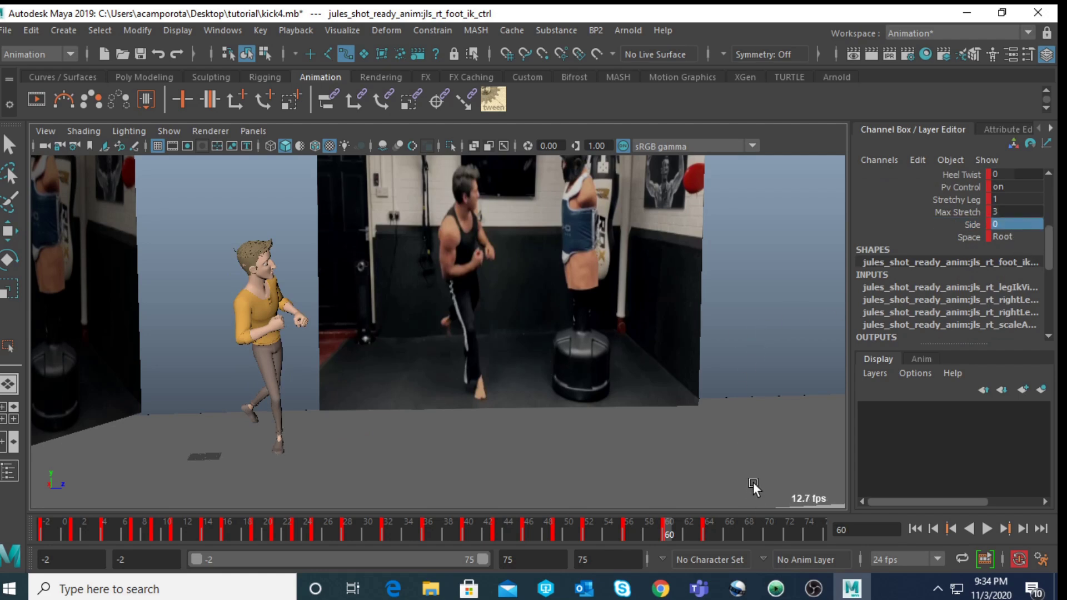
# - Zero the left foot IK control's Rotate X, Y and Z at frame 64 and move it to about Translate X 43.482, Y 5.915
pyautogui.press('.')
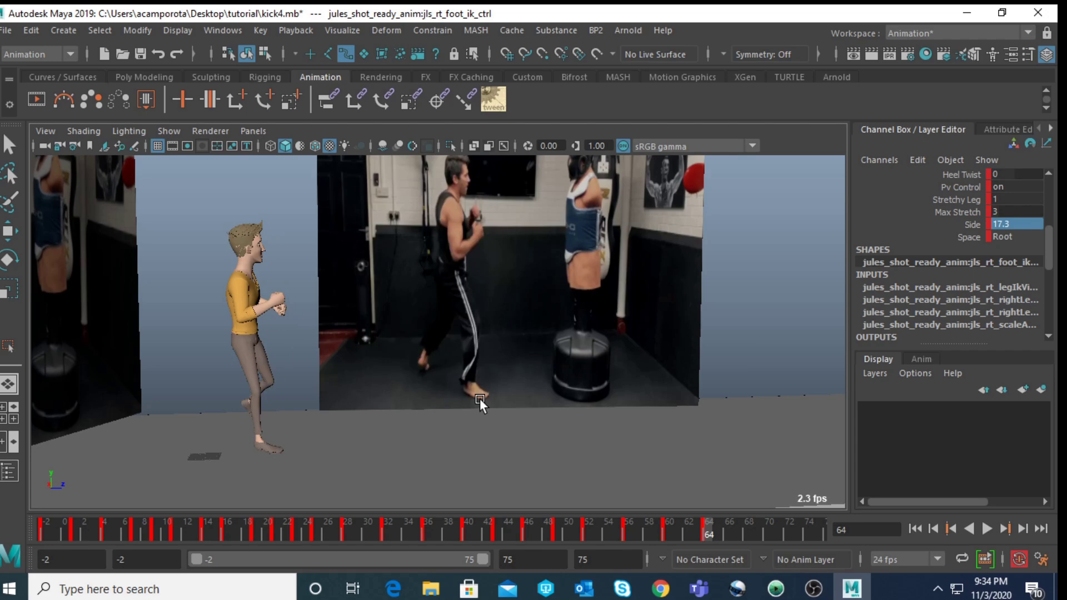
pyautogui.press('space')
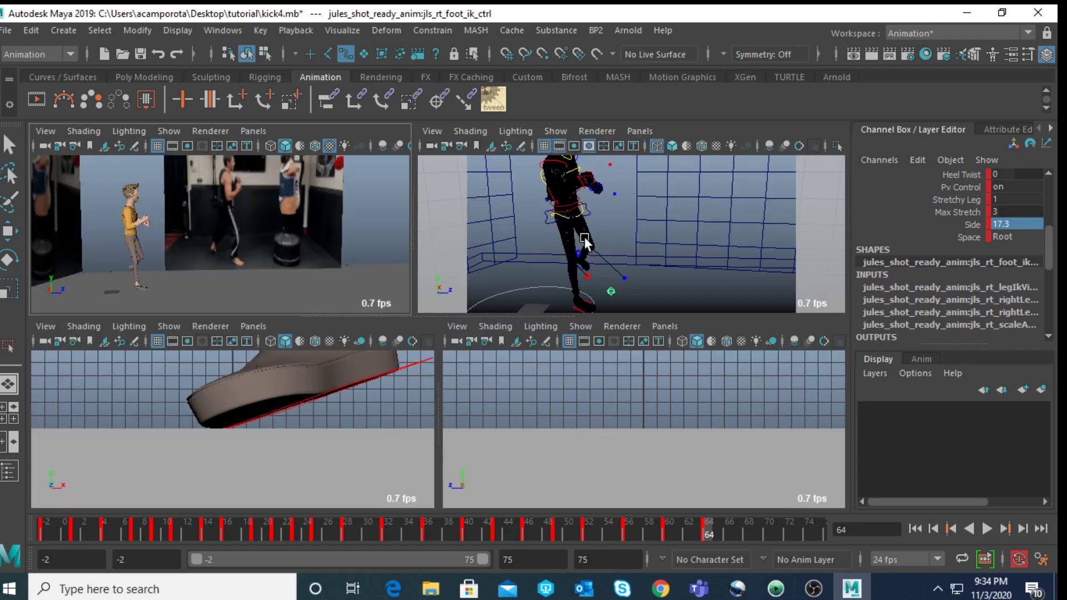
pyautogui.click(595, 258)
pyautogui.keyDown('alt'); pyautogui.moveTo(464, 297); pyautogui.dragTo(672, 253); pyautogui.keyUp('alt')
pyautogui.click(727, 244)
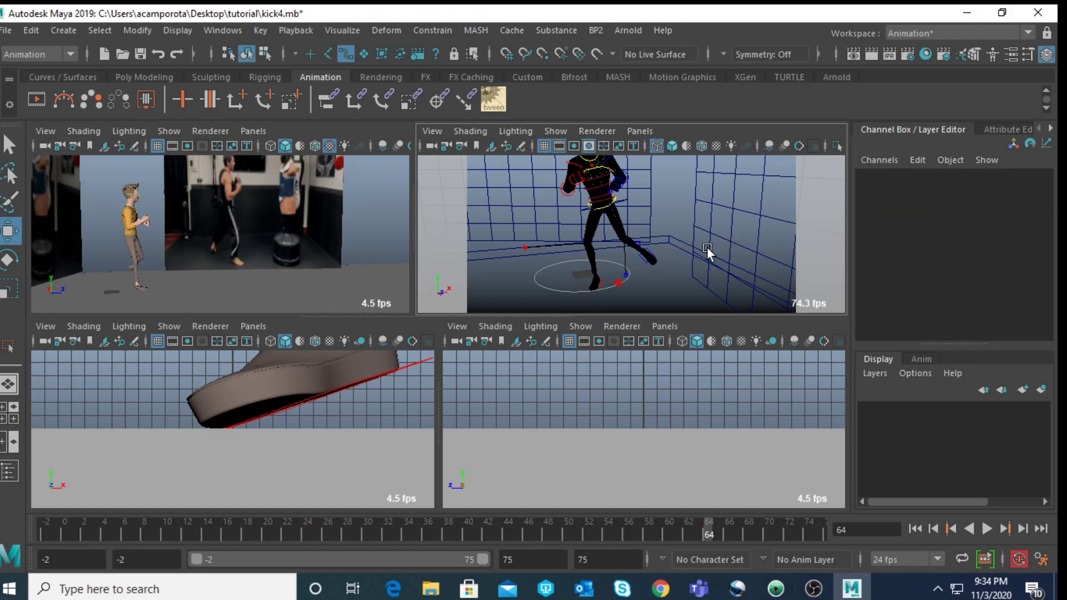
pyautogui.scroll(5, 695, 252)
pyautogui.click(658, 268)
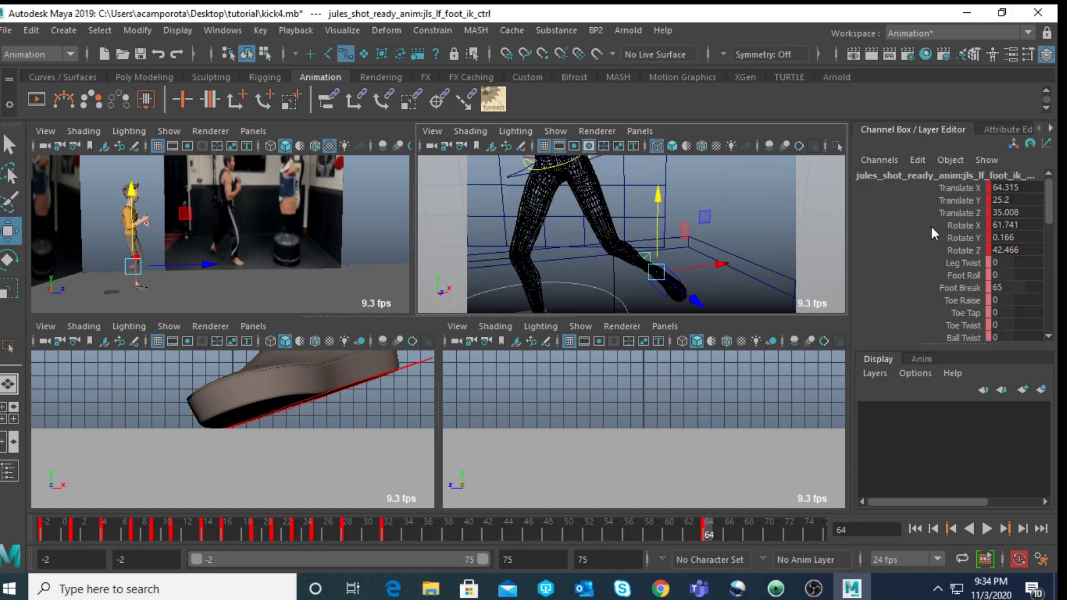
pyautogui.doubleClick(1020, 224)
pyautogui.write('0')
pyautogui.press('Return')
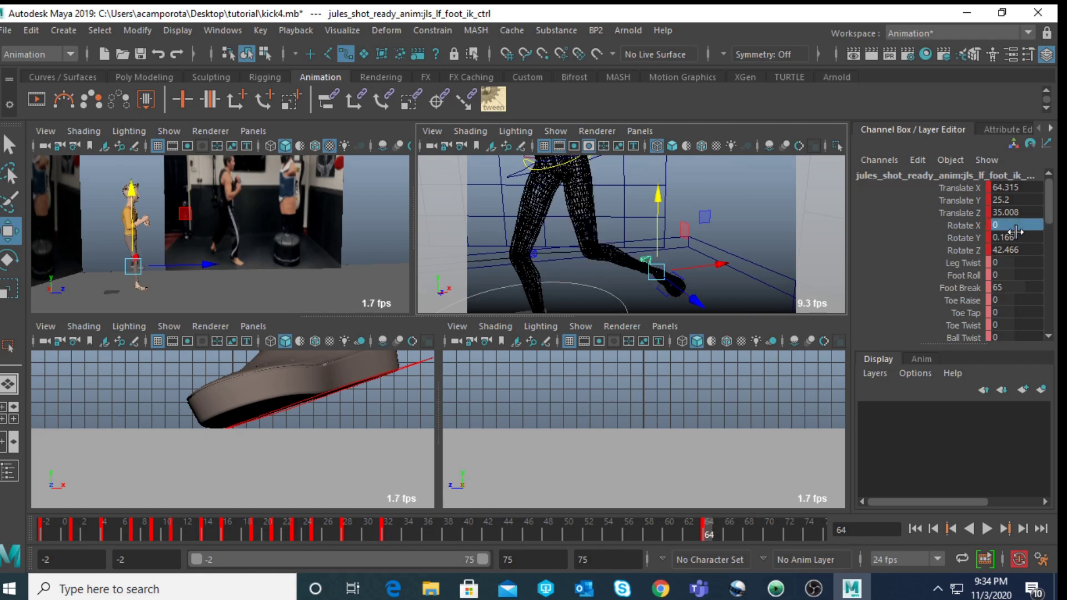
pyautogui.doubleClick(1018, 237)
pyautogui.write('0')
pyautogui.press('Return')
pyautogui.doubleClick(1017, 249)
pyautogui.write('0')
pyautogui.press('Return')
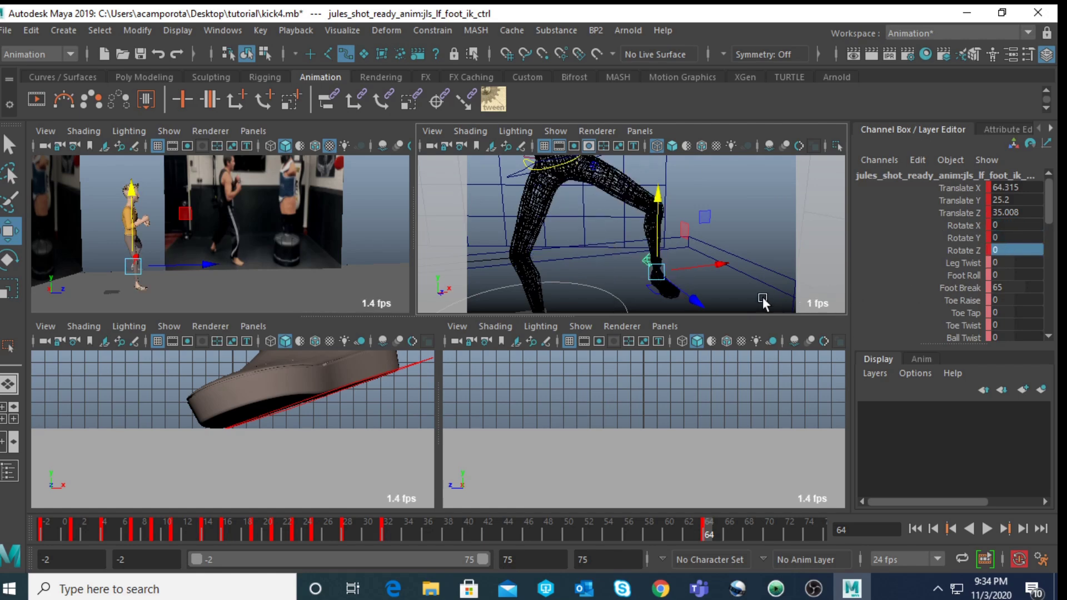
pyautogui.scroll(-3, 681, 254)
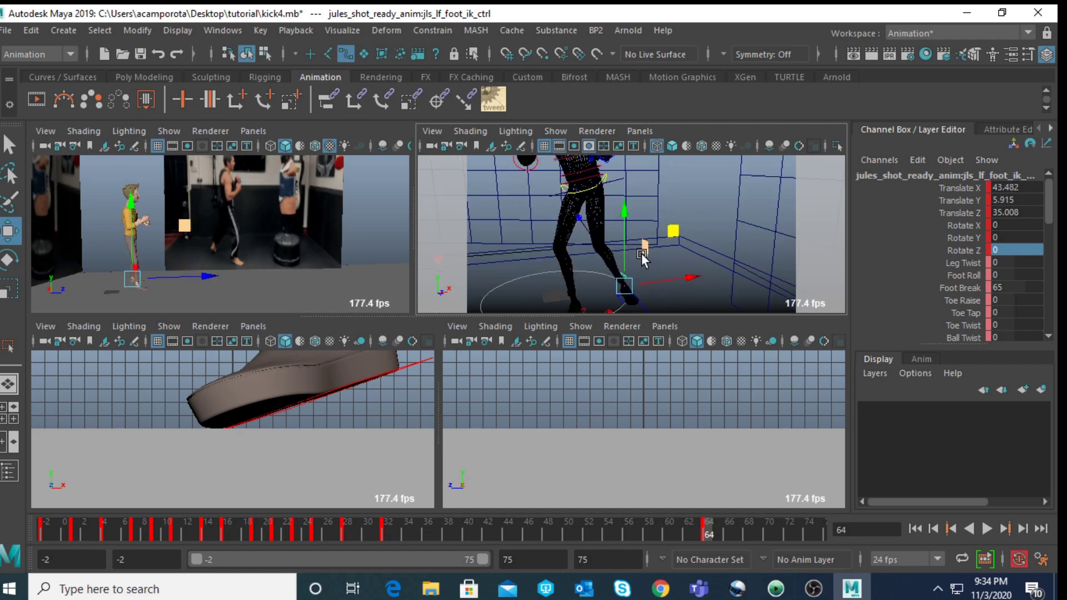
# - Reset the left knee pole vector control's Translate X, Y and Z to 0 at frame 64
pyautogui.click(576, 216)
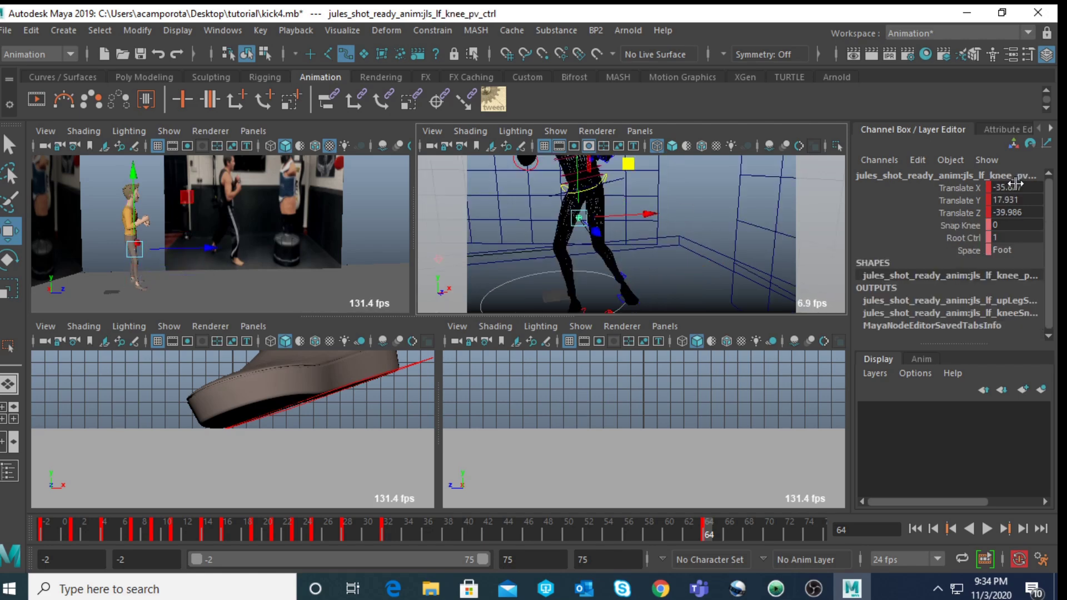
pyautogui.moveTo(1016, 187); pyautogui.dragTo(1016, 212)
pyautogui.write('0')
pyautogui.press('Return')
# - Set the left foot IK control's Translate Y to 0 and shift it inward to about Translate X 31.977
pyautogui.keyDown('alt'); pyautogui.moveTo(695, 247); pyautogui.dragTo(746, 240); pyautogui.keyUp('alt')
pyautogui.scroll(5, 674, 279)
pyautogui.keyDown('alt'); pyautogui.moveTo(674, 279); pyautogui.dragTo(562, 284); pyautogui.keyUp('alt')
pyautogui.keyDown('alt'); pyautogui.moveTo(562, 284); pyautogui.dragTo(623, 223, button='middle'); pyautogui.keyUp('alt')
pyautogui.click(623, 222)
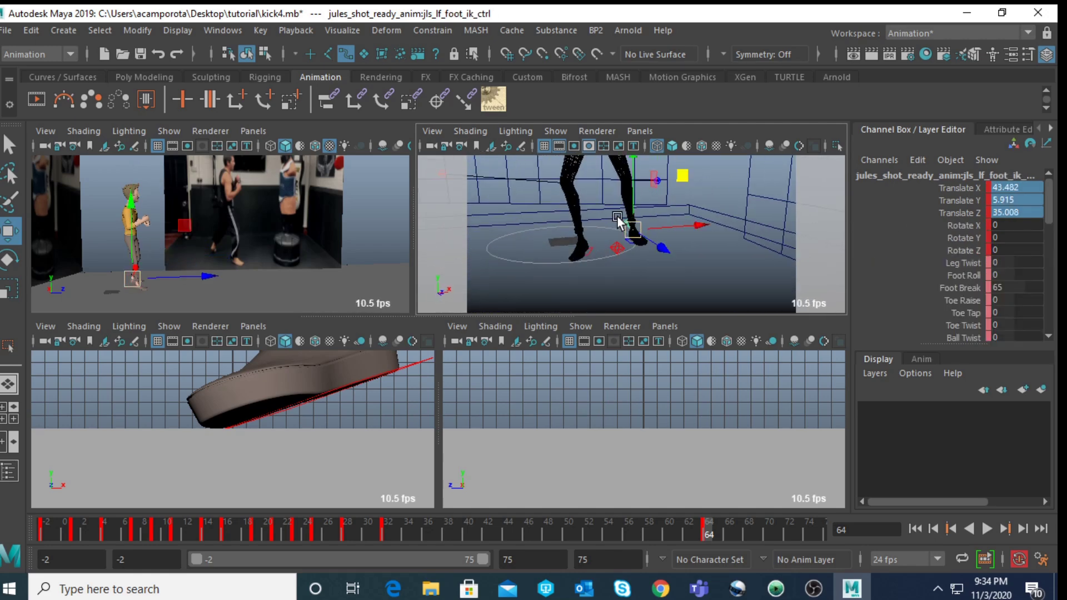
pyautogui.doubleClick(1023, 199)
pyautogui.press('Return')
pyautogui.moveTo(700, 231); pyautogui.dragTo(683, 231)
# - Show the perspective view shaded with textures and move the left foot IK control to about Translate X 26.599, Z 8.327
pyautogui.keyDown('alt'); pyautogui.moveTo(607, 249); pyautogui.dragTo(623, 241); pyautogui.keyUp('alt')
pyautogui.scroll(3, 624, 241)
pyautogui.scroll(-8, 623, 241)
pyautogui.scroll(5, 625, 238)
pyautogui.press('5')
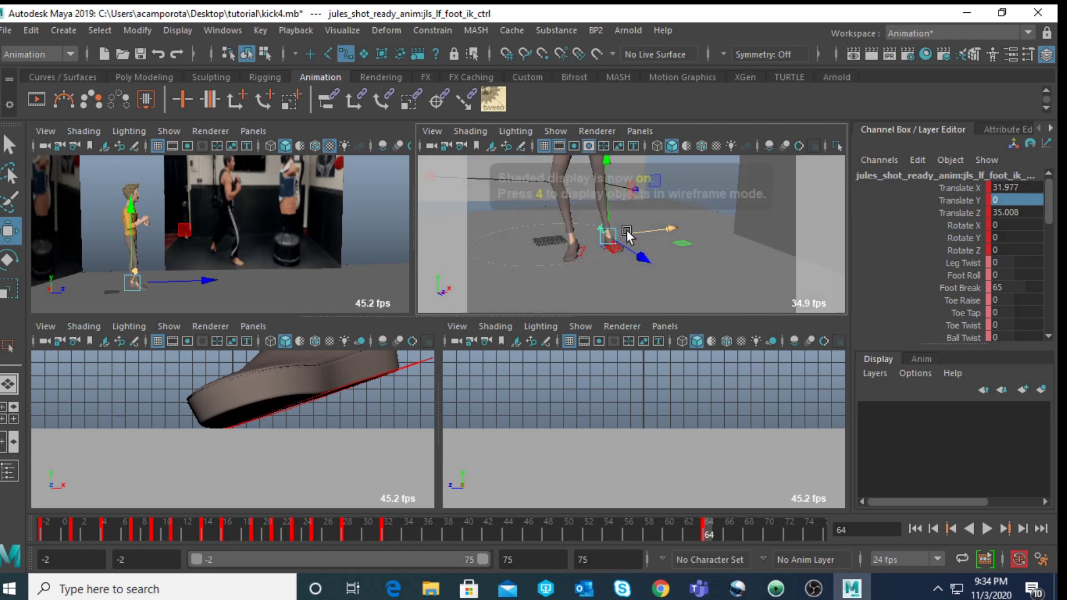
pyautogui.press('6')
pyautogui.press('space')
pyautogui.keyDown('alt'); pyautogui.moveTo(617, 237); pyautogui.dragTo(645, 324); pyautogui.keyUp('alt')
pyautogui.moveTo(431, 355); pyautogui.dragTo(454, 337)
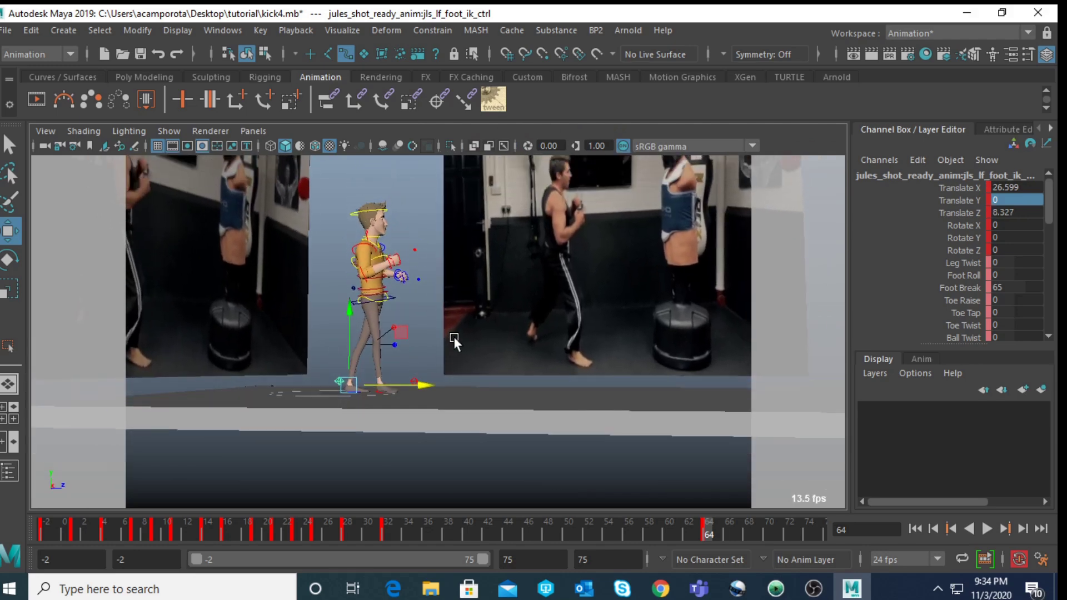
# - Set the COG control's Rotate X and Rotate Z to 0 at frame 64 and turn it to about Rotate Y 710.883
pyautogui.click(389, 300)
pyautogui.keyDown('alt'); pyautogui.moveTo(402, 296); pyautogui.dragTo(362, 300); pyautogui.keyUp('alt')
pyautogui.keyDown('alt'); pyautogui.moveTo(361, 300); pyautogui.dragTo(413, 227, button='right'); pyautogui.keyUp('alt')
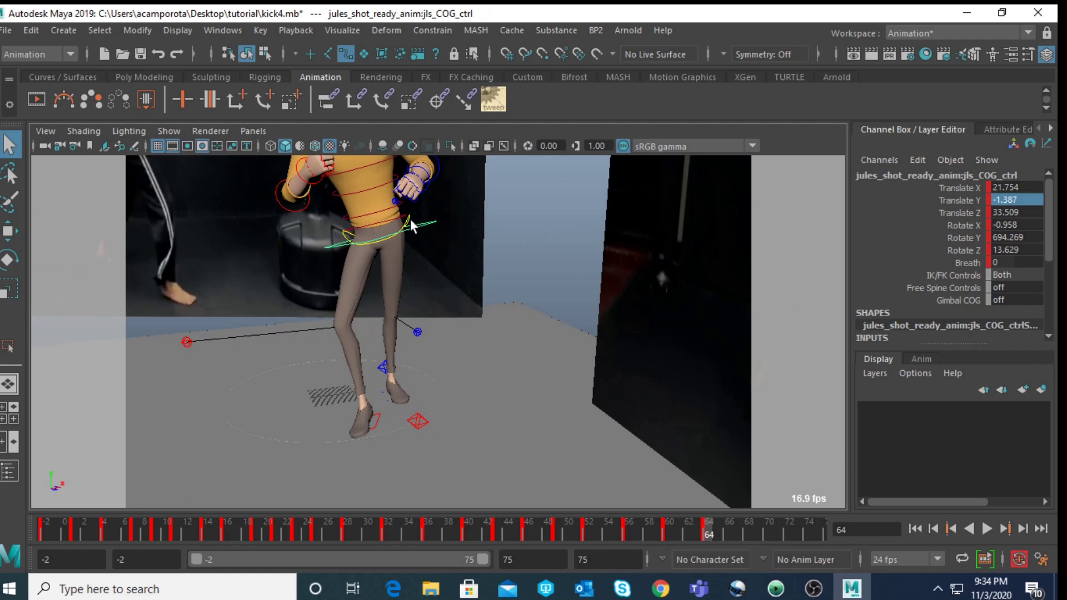
pyautogui.press('e')
pyautogui.doubleClick(1023, 225)
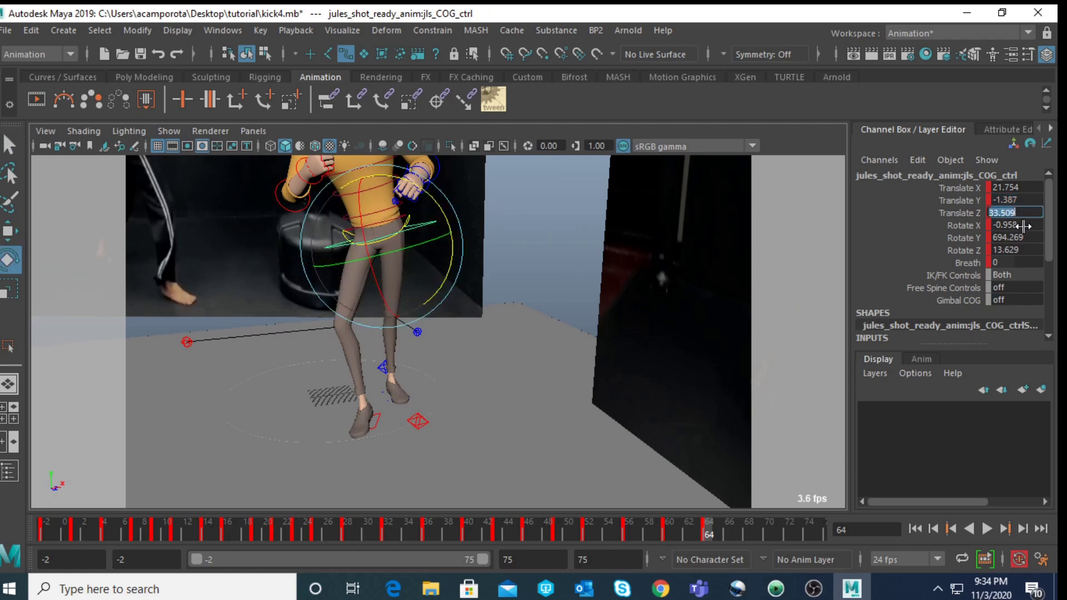
pyautogui.write('0')
pyautogui.press('Return')
pyautogui.doubleClick(1035, 250)
pyautogui.write('0')
pyautogui.press('Return')
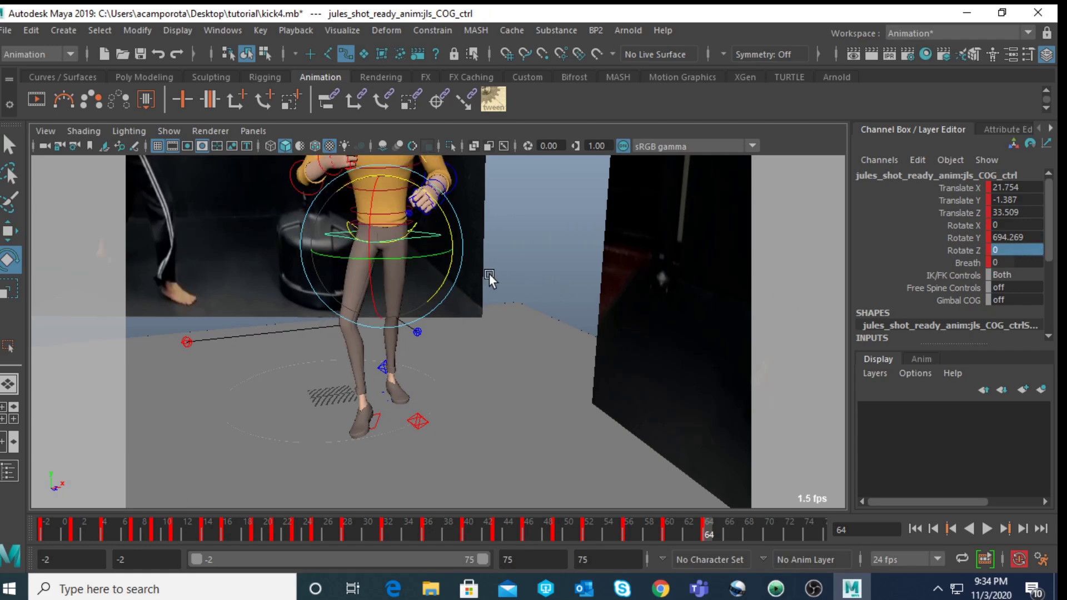
pyautogui.moveTo(419, 258); pyautogui.dragTo(272, 341)
# - Move the right knee pole vector control in front of the leg, to about Translate X 99.057, Z -63.428
pyautogui.press('w')
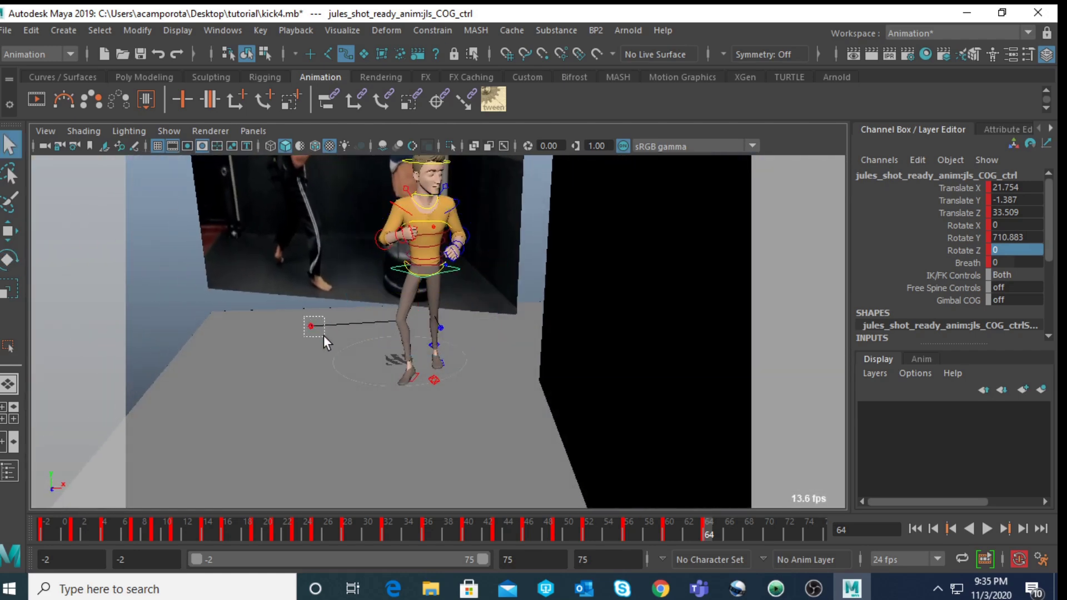
pyautogui.click(311, 327)
pyautogui.moveTo(355, 343); pyautogui.dragTo(430, 387)
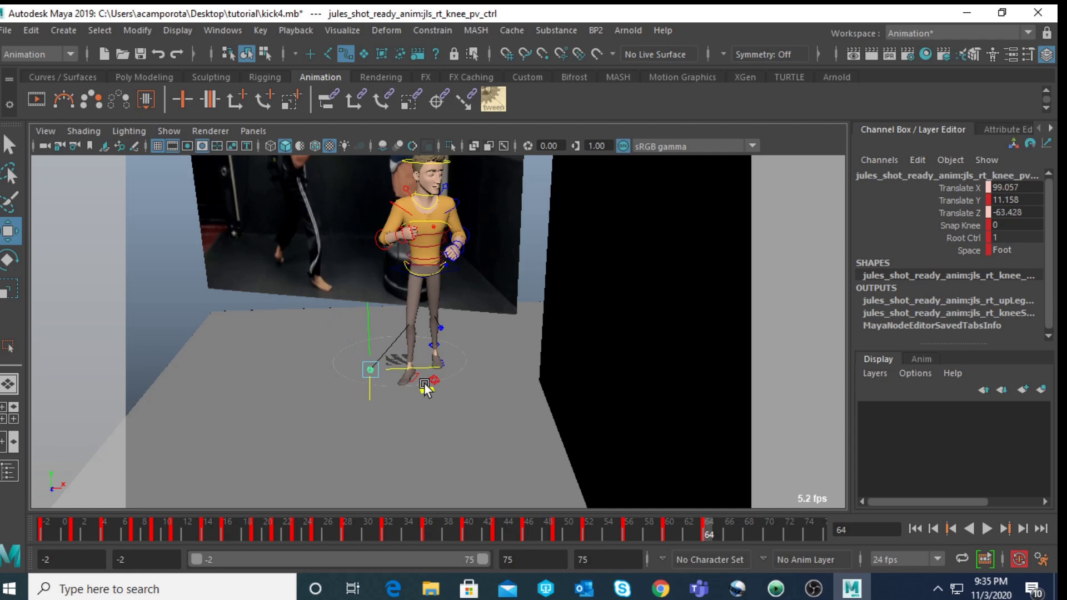
pyautogui.press('q')
# - Balance the body over the feet by moving the COG control to about Translate X 17.227, Z 29.06
pyautogui.click(451, 268)
pyautogui.press('w')
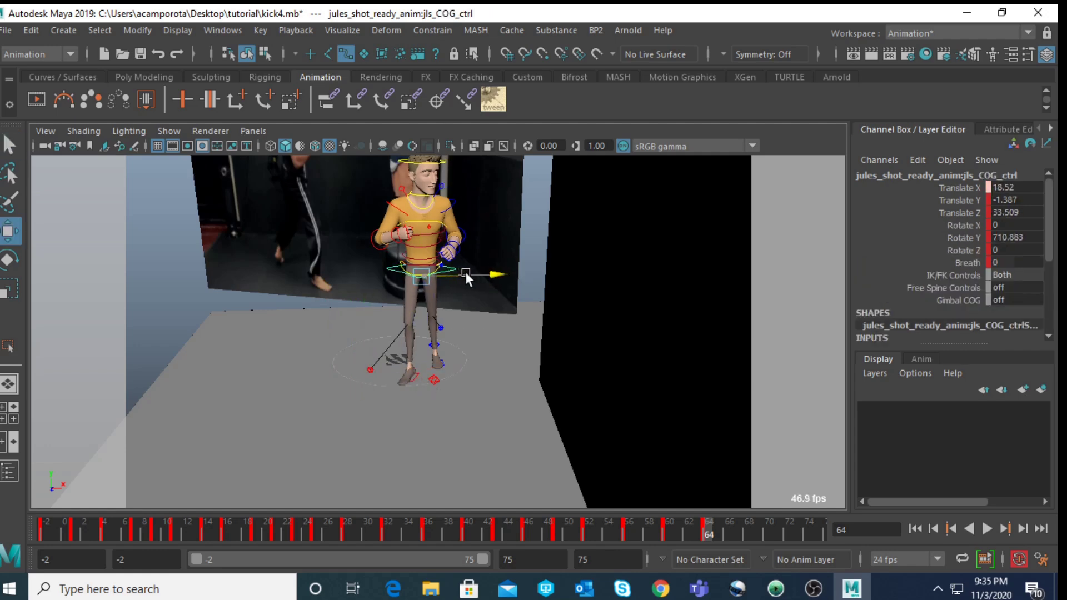
pyautogui.keyDown('alt'); pyautogui.moveTo(464, 272); pyautogui.dragTo(608, 272); pyautogui.keyUp('alt')
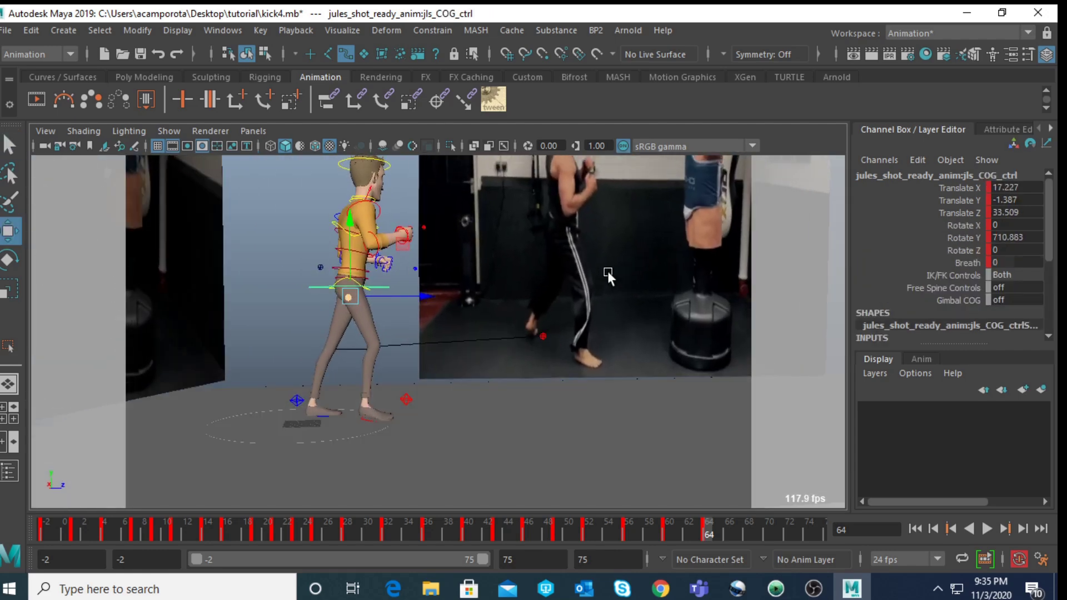
pyautogui.press('space')
pyautogui.press('space')
pyautogui.moveTo(298, 345); pyautogui.dragTo(303, 350)
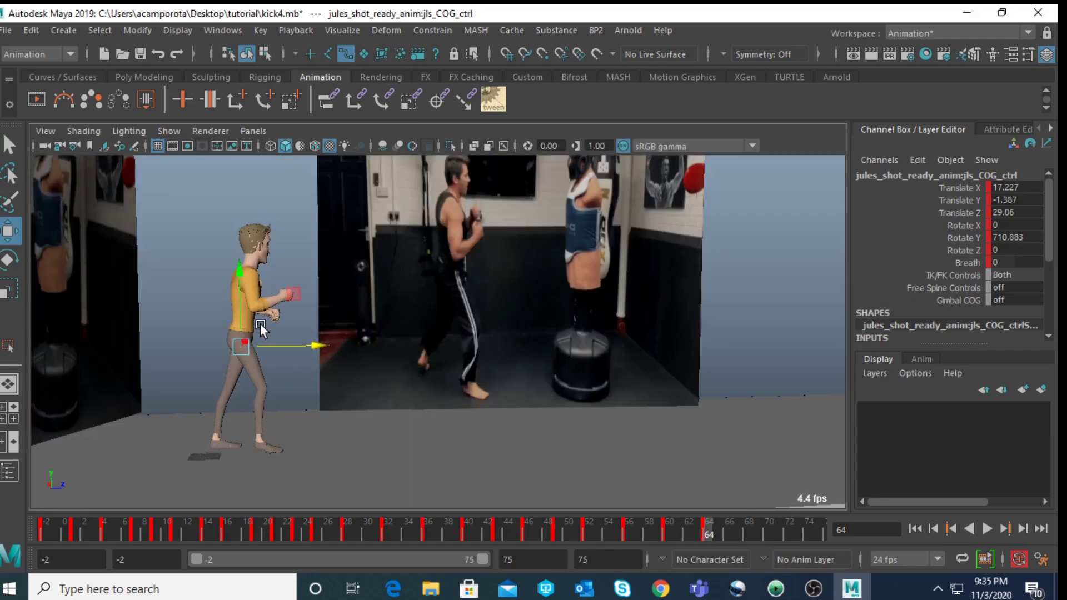
pyautogui.click(239, 308)
# - Raise the left heel with a Foot Roll of about 35.2 and turn the foot to about Rotate Y 49.349
pyautogui.press('space')
pyautogui.press('space')
pyautogui.keyDown('alt'); pyautogui.moveTo(622, 264); pyautogui.dragTo(416, 349); pyautogui.keyUp('alt')
pyautogui.click(418, 359)
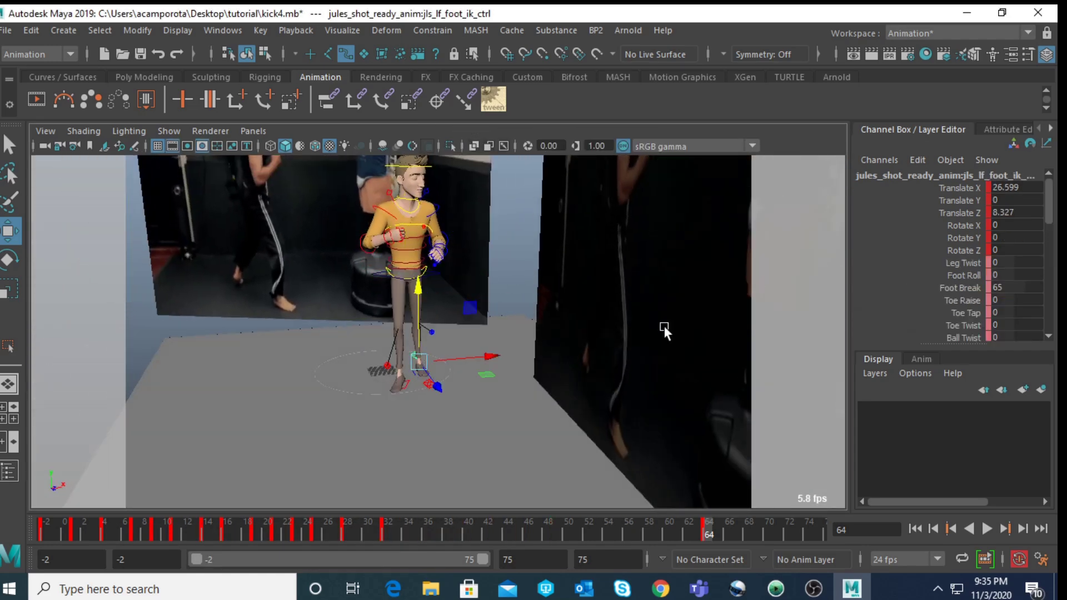
pyautogui.click(968, 274)
pyautogui.moveTo(443, 270); pyautogui.dragTo(750, 274, button='middle')
pyautogui.keyDown('alt'); pyautogui.moveTo(751, 274); pyautogui.dragTo(534, 291); pyautogui.keyUp('alt')
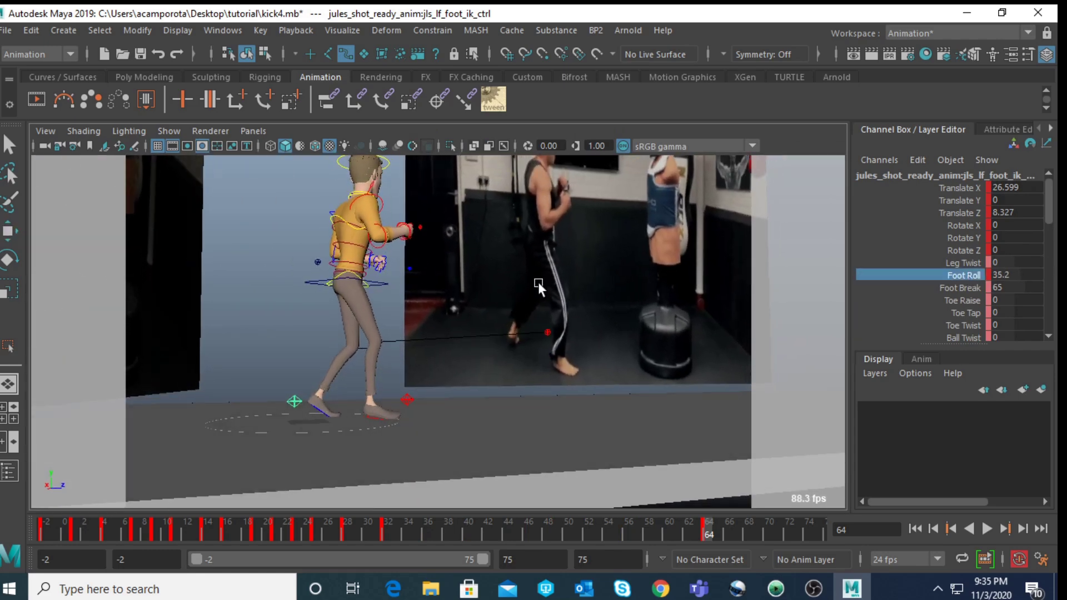
pyautogui.press('e')
pyautogui.moveTo(355, 408)
pyautogui.mouseDown()
pyautogui.moveTo(384, 412)
pyautogui.moveTo(379, 401)
pyautogui.moveTo(357, 405)
pyautogui.moveTo(378, 400)
pyautogui.moveTo(360, 396)
pyautogui.mouseUp()
# - Point the left knee by moving its pole vector control to about Translate X -40.61, Z 9.38
pyautogui.press('w')
pyautogui.press('q')
pyautogui.click(345, 350)
pyautogui.keyDown('alt'); pyautogui.moveTo(345, 350); pyautogui.dragTo(424, 326); pyautogui.keyUp('alt')
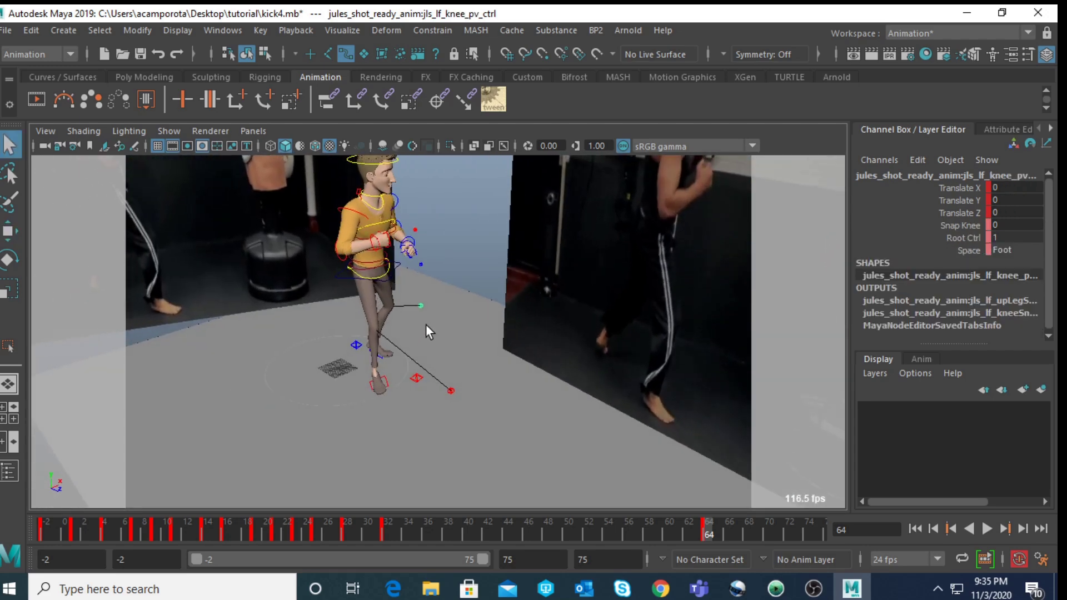
pyautogui.press('w')
pyautogui.moveTo(505, 298); pyautogui.dragTo(545, 312)
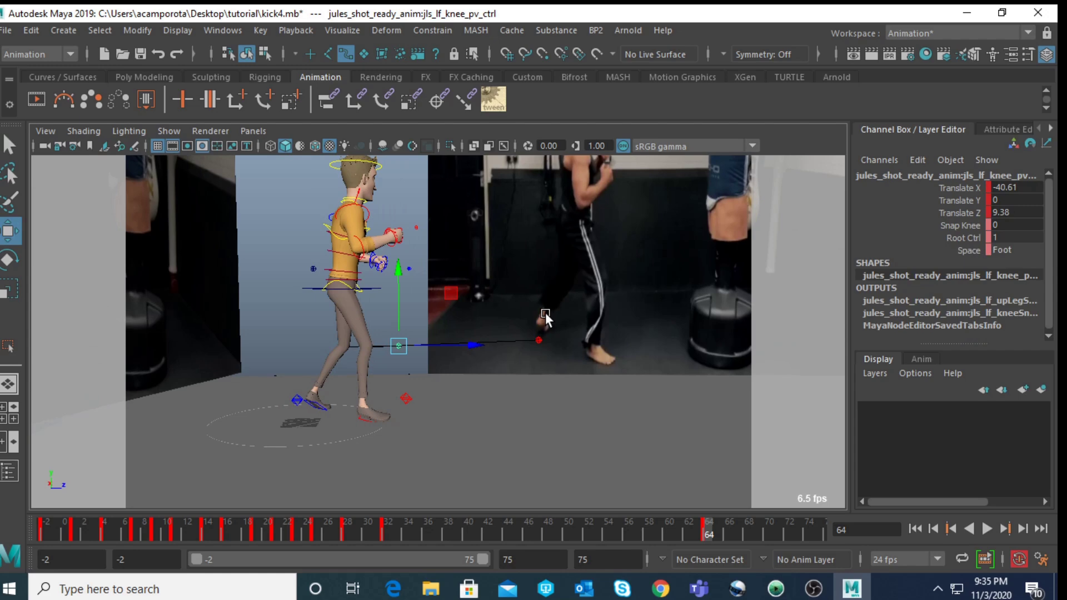
# - Move the left foot IK control back to about Translate Z -0.015, matching the stance in the reference video
pyautogui.click(300, 397)
pyautogui.keyDown('alt'); pyautogui.moveTo(300, 397); pyautogui.dragTo(304, 355); pyautogui.keyUp('alt')
pyautogui.press('space')
pyautogui.press('space')
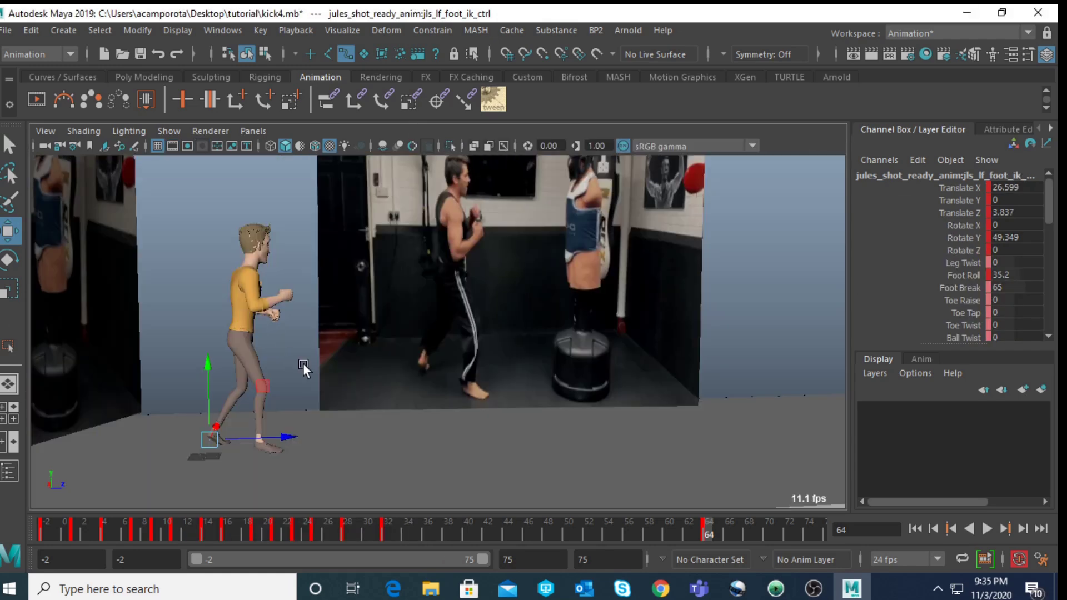
pyautogui.moveTo(285, 438); pyautogui.dragTo(279, 436)
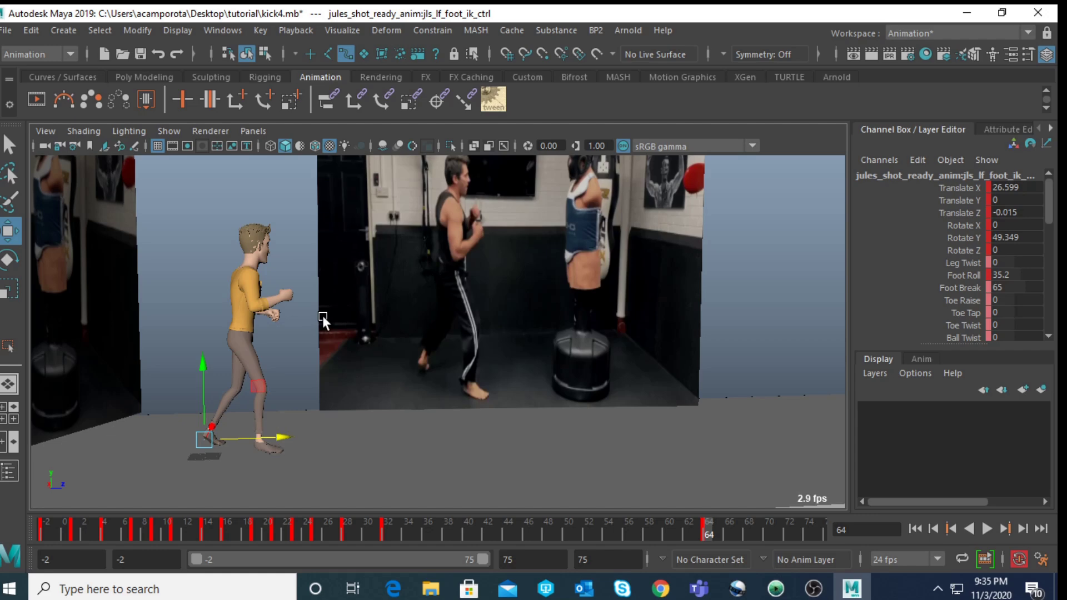
pyautogui.press('space')
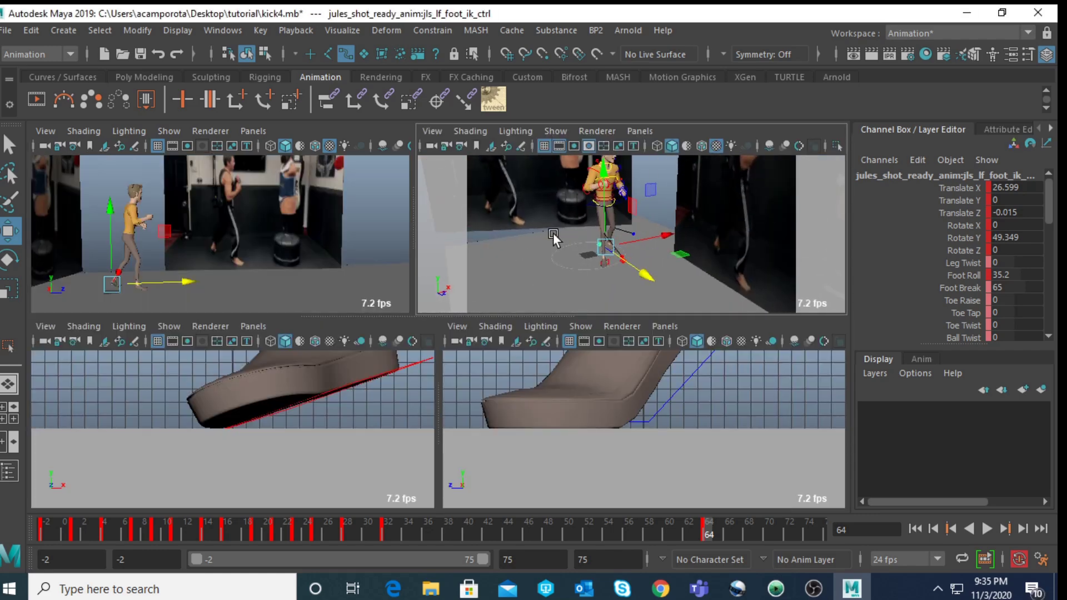
# - Turn the body by rotating the COG control to about Rotate Y 730.972 at frame 64
pyautogui.click(616, 213)
pyautogui.press('space')
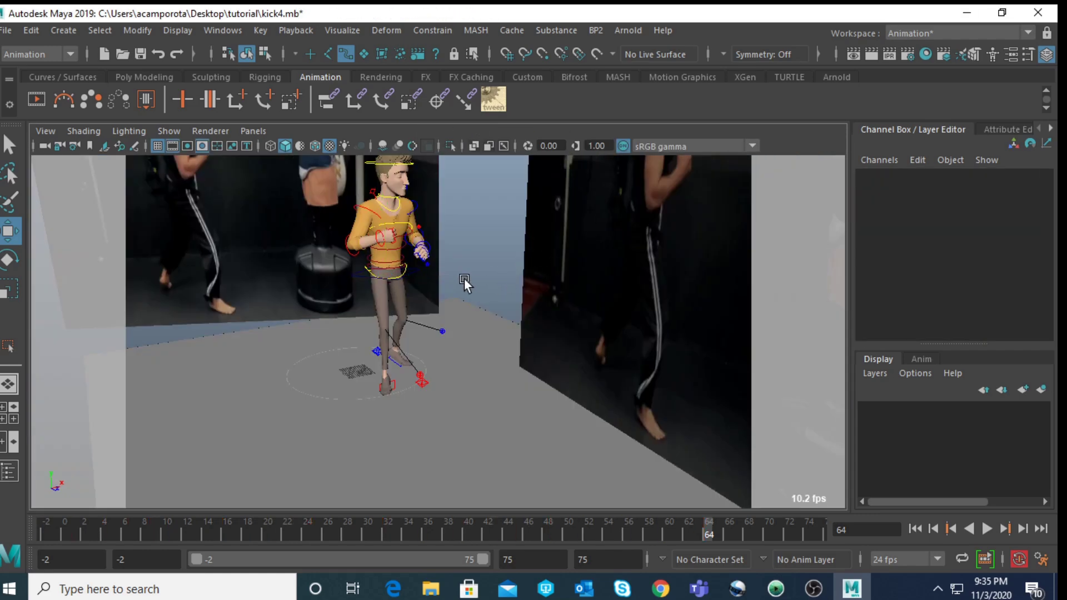
pyautogui.scroll(5, 435, 269)
pyautogui.scroll(-3, 452, 232)
pyautogui.press('e')
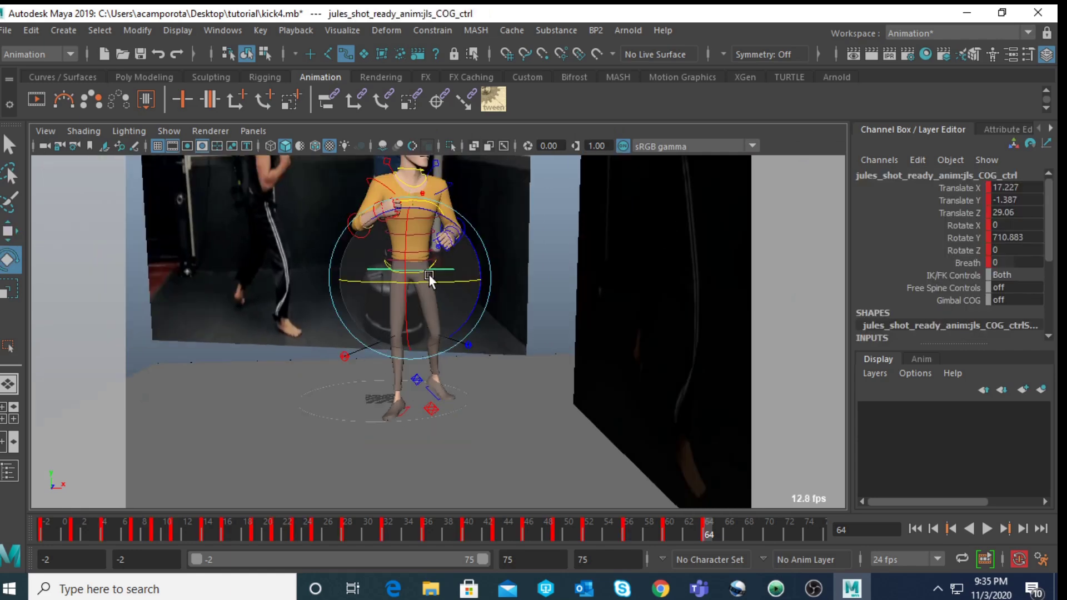
pyautogui.scroll(-2, 434, 308)
pyautogui.moveTo(422, 275); pyautogui.dragTo(447, 276)
pyautogui.scroll(4, 452, 254)
# - Twist the torso by rotating the spine FK controls together, bringing the shoulder control to about Rotate X 5.638, Y -10.13, Z 3.938
pyautogui.press('q')
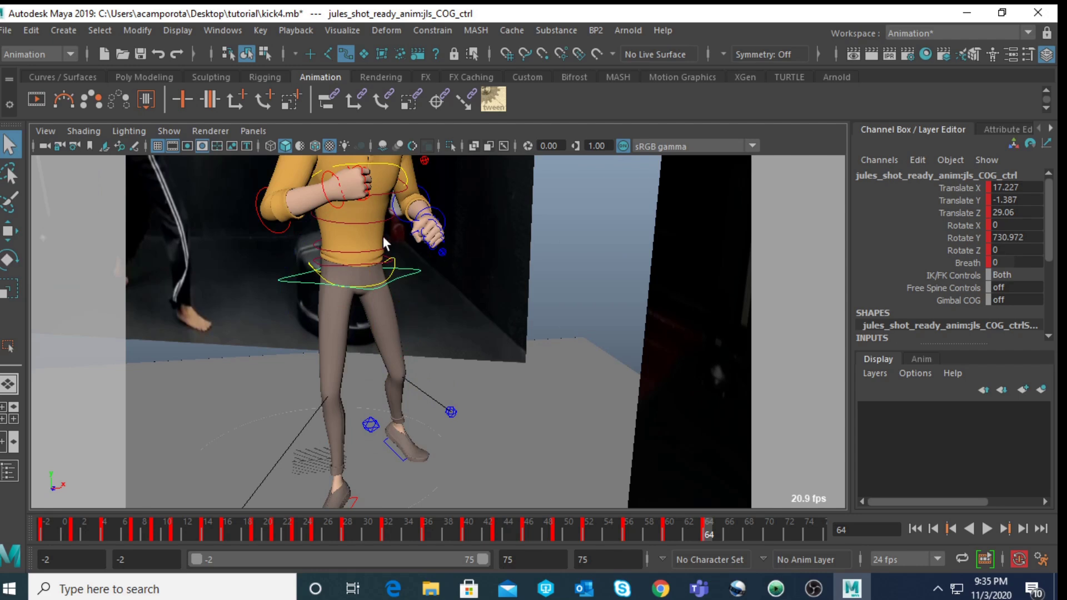
pyautogui.click(387, 241)
pyautogui.click(391, 215)
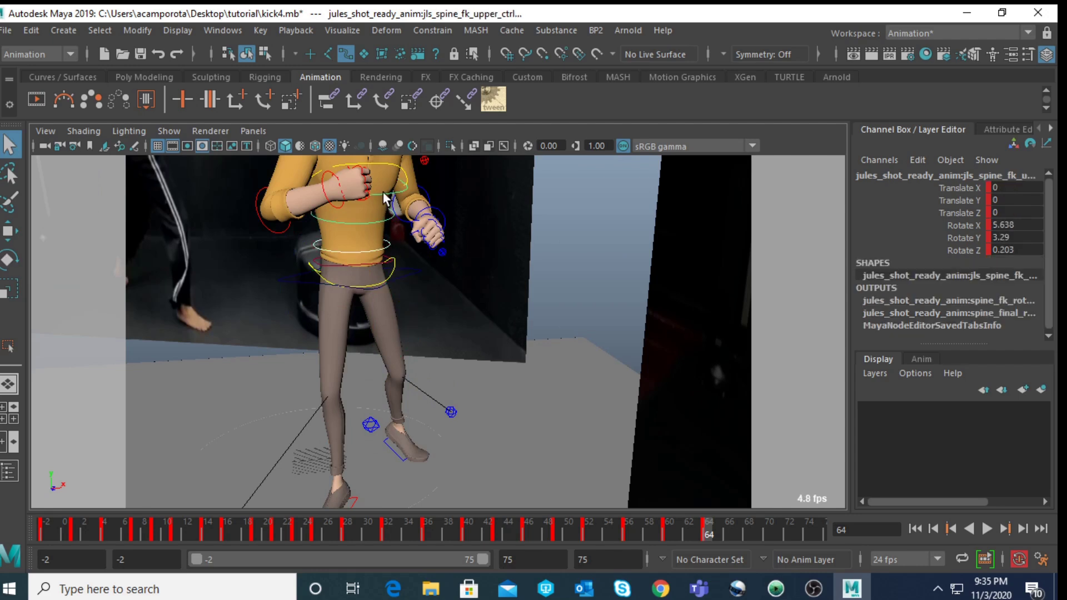
pyautogui.click(382, 191)
pyautogui.scroll(-3, 382, 192)
pyautogui.press('e')
pyautogui.moveTo(414, 274); pyautogui.dragTo(434, 196)
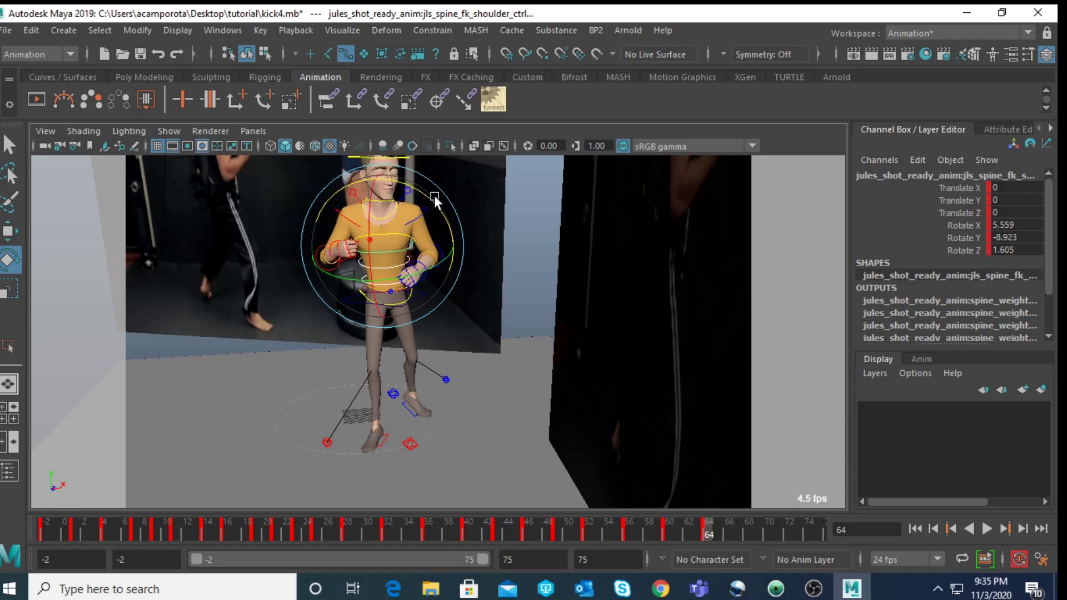
pyautogui.press('space')
pyautogui.press('space')
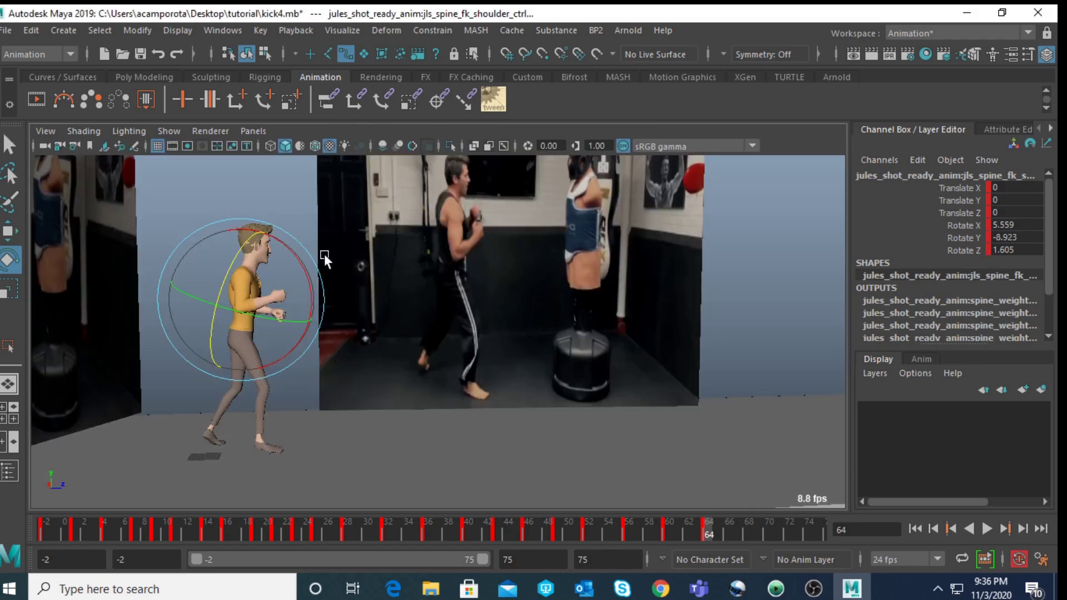
pyautogui.moveTo(238, 256); pyautogui.dragTo(258, 280)
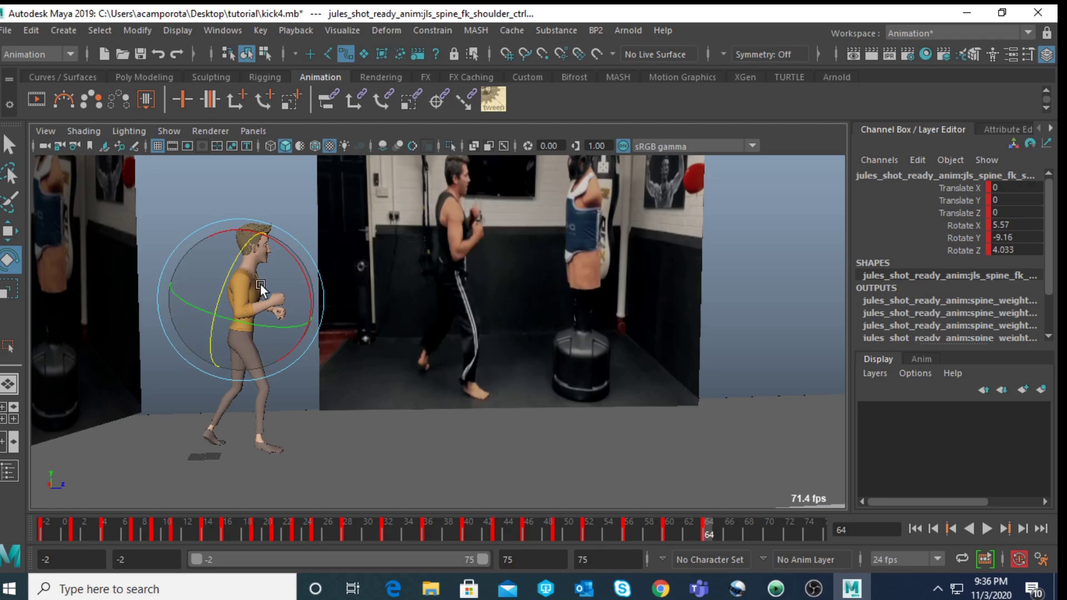
pyautogui.moveTo(269, 325); pyautogui.dragTo(269, 325)
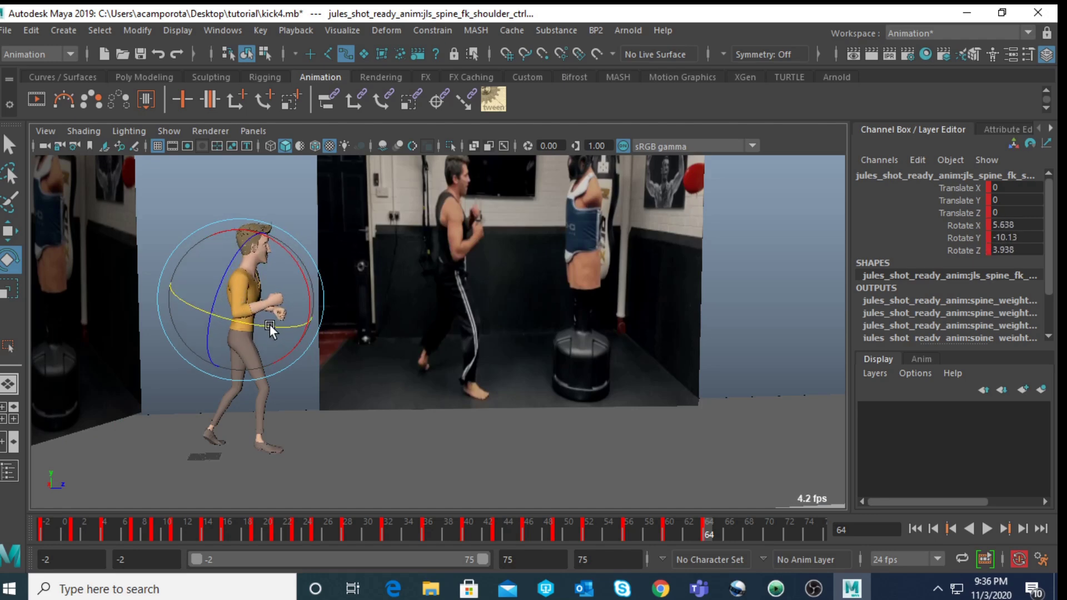
# - Rotate the right clavicle control to about X -1.997, Y -1.754, Z 8.754 to match the reference shoulder
pyautogui.press('space')
pyautogui.click(707, 205)
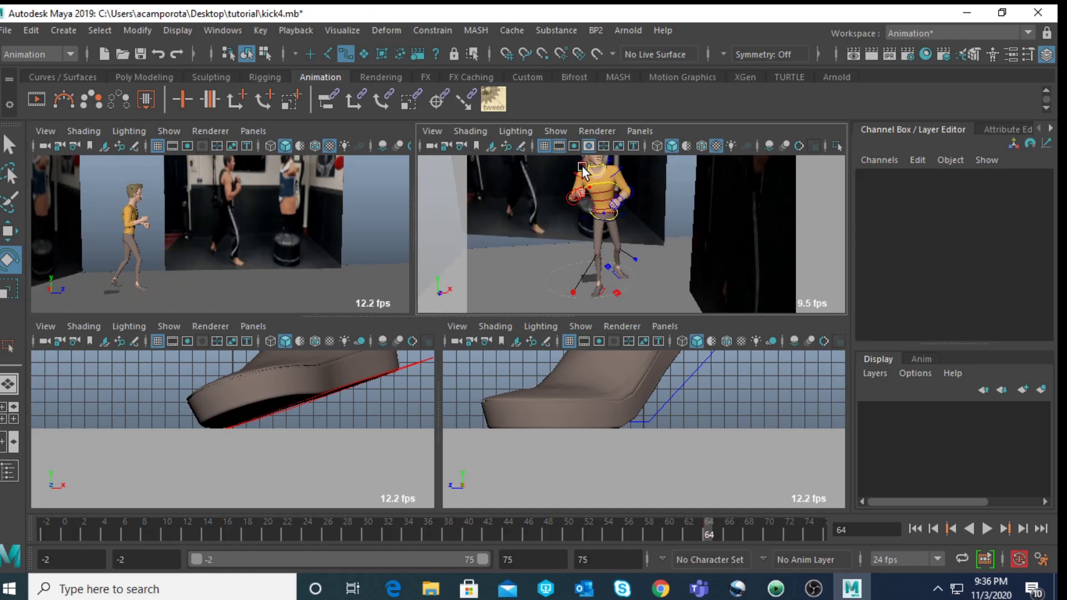
pyautogui.scroll(2, 644, 231)
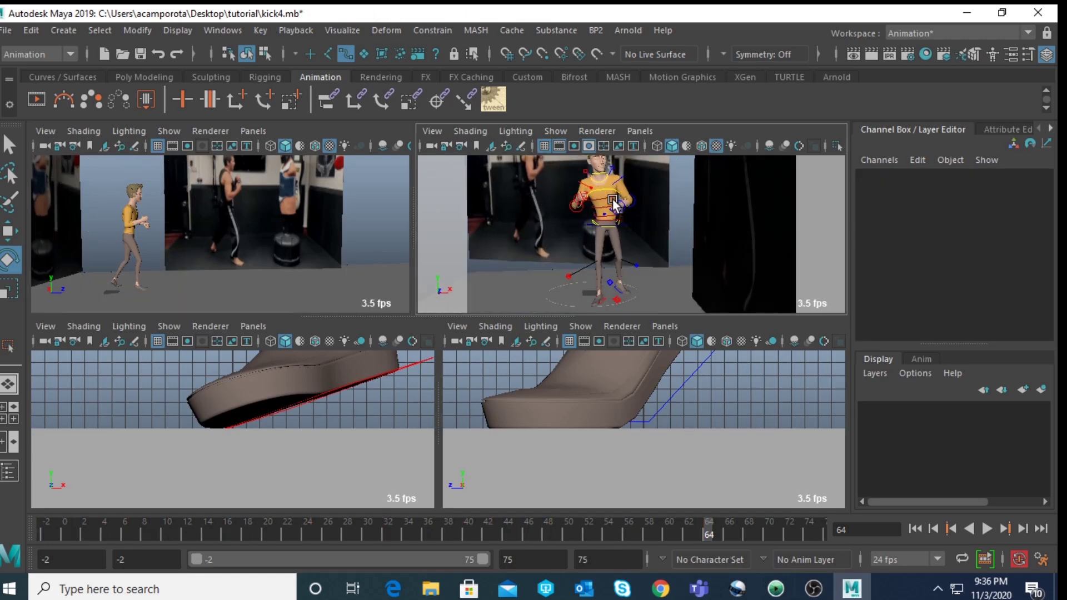
pyautogui.click(588, 176)
pyautogui.press('space')
pyautogui.moveTo(286, 301)
pyautogui.mouseDown()
pyautogui.moveTo(229, 257)
pyautogui.moveTo(252, 288)
pyautogui.moveTo(278, 292)
pyautogui.mouseUp()
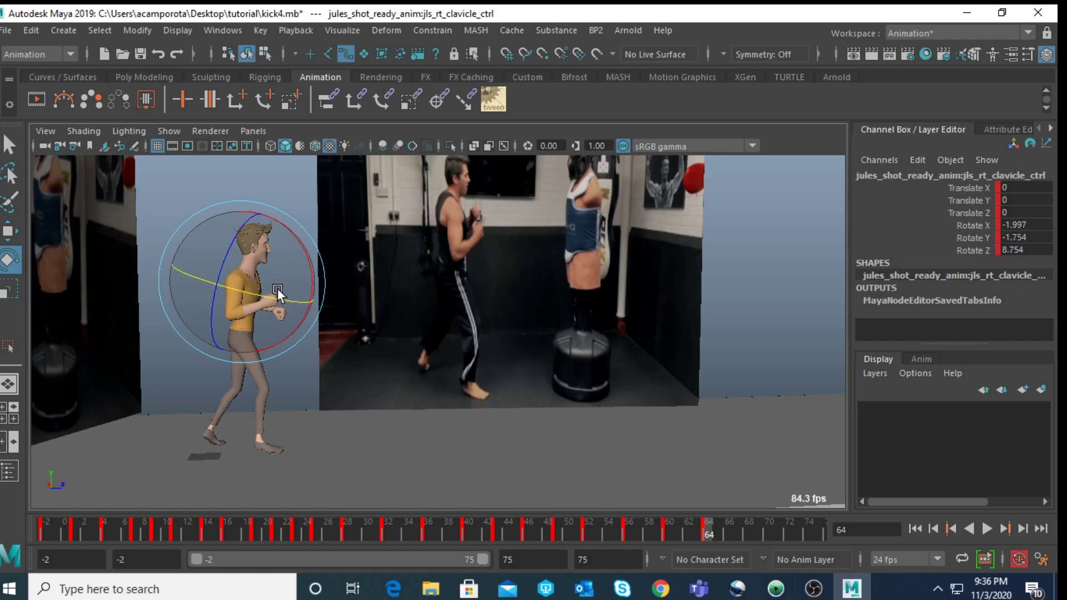
# - Bring the right arm into guard by rotating its upper arm FK control to about X 13.801, Y -15.664, Z -60.366
pyautogui.press('space')
pyautogui.press('q')
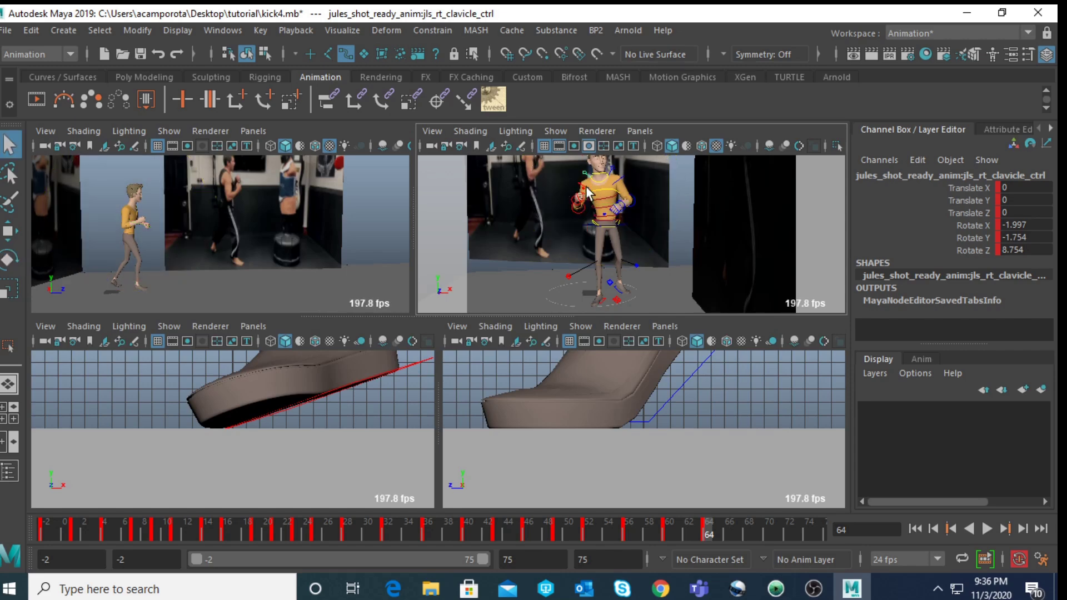
pyautogui.click(579, 188)
pyautogui.press('e')
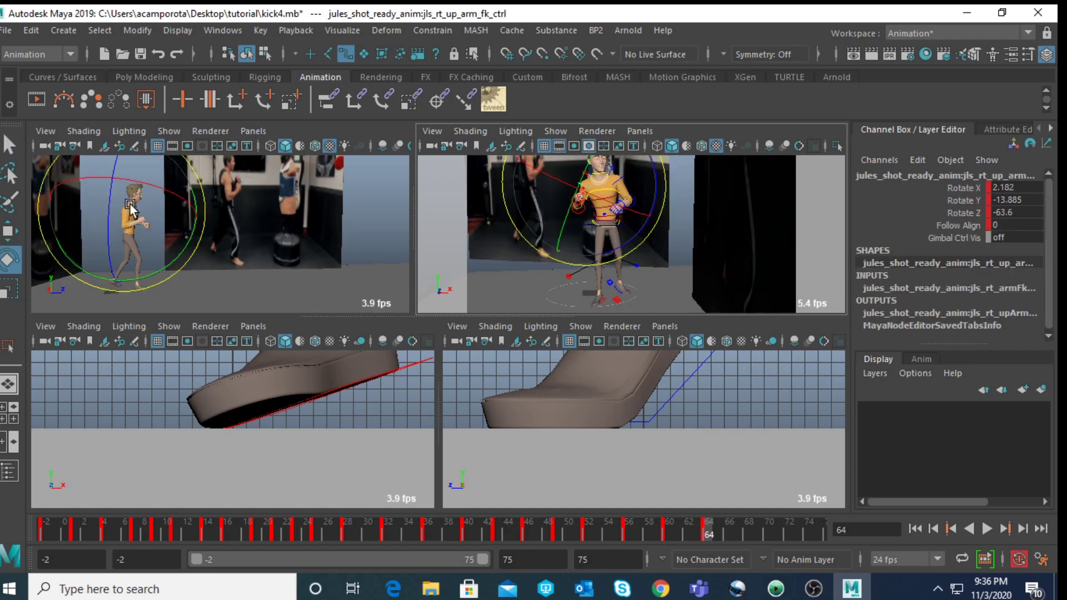
pyautogui.press('space')
pyautogui.moveTo(266, 332)
pyautogui.mouseDown()
pyautogui.moveTo(250, 345)
pyautogui.moveTo(279, 339)
pyautogui.mouseUp()
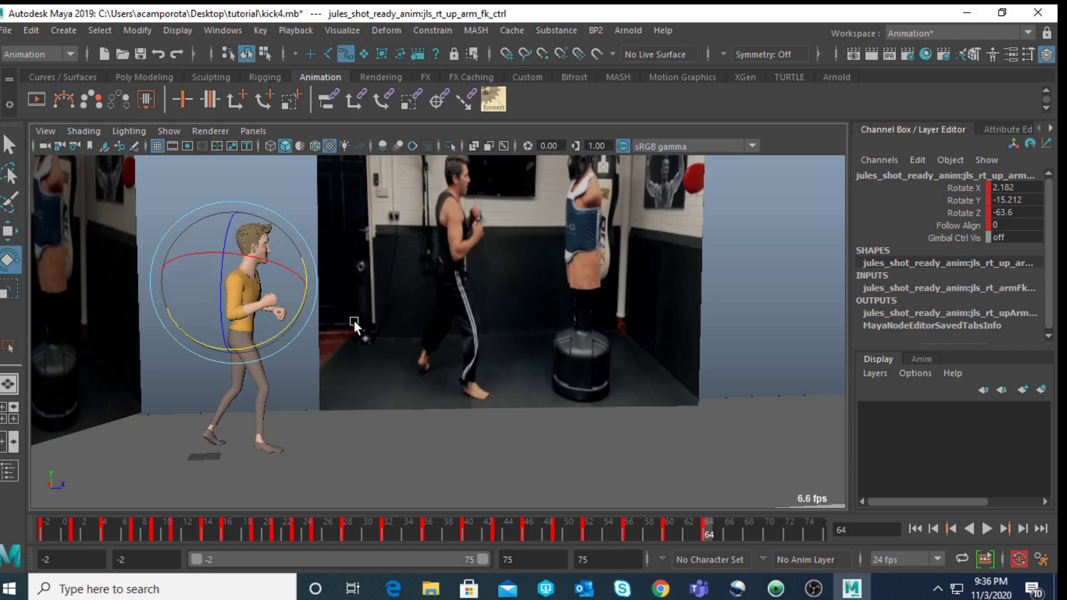
pyautogui.press('space')
pyautogui.click(671, 222)
pyautogui.press('space')
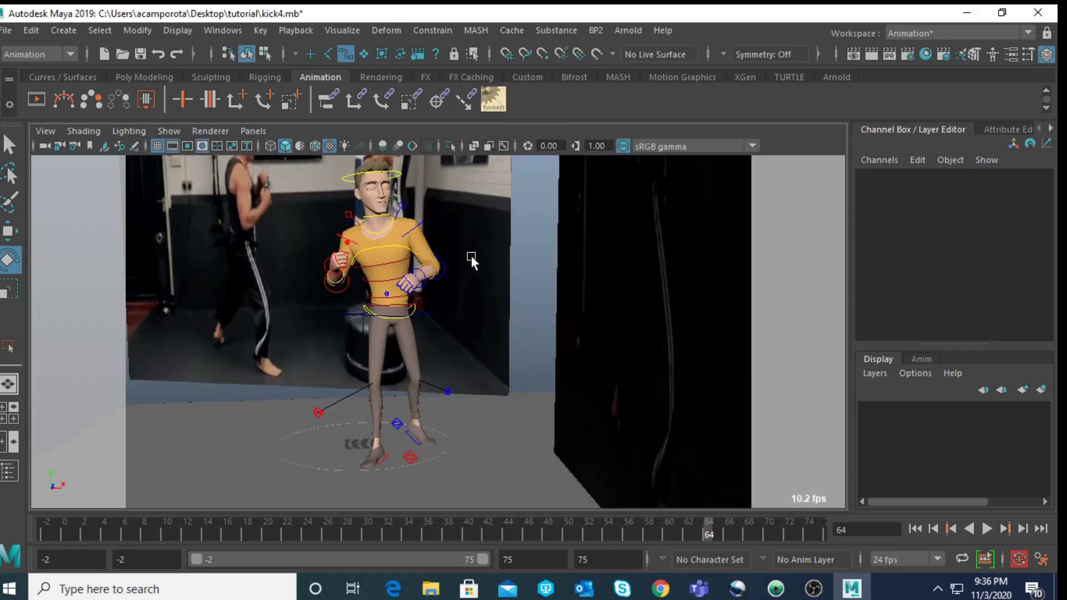
pyautogui.click(351, 248)
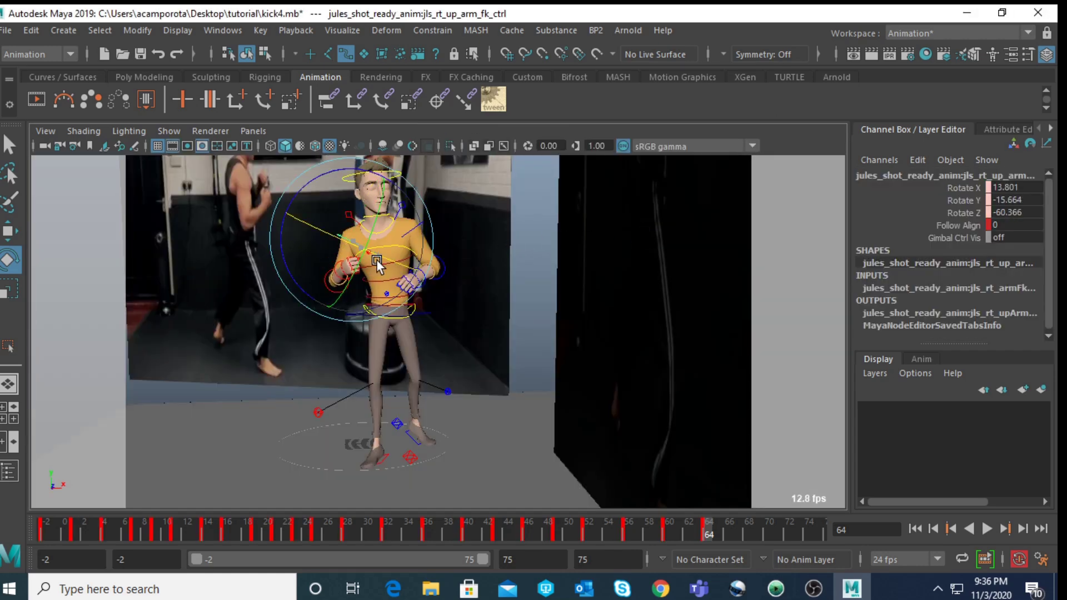
pyautogui.click(506, 242)
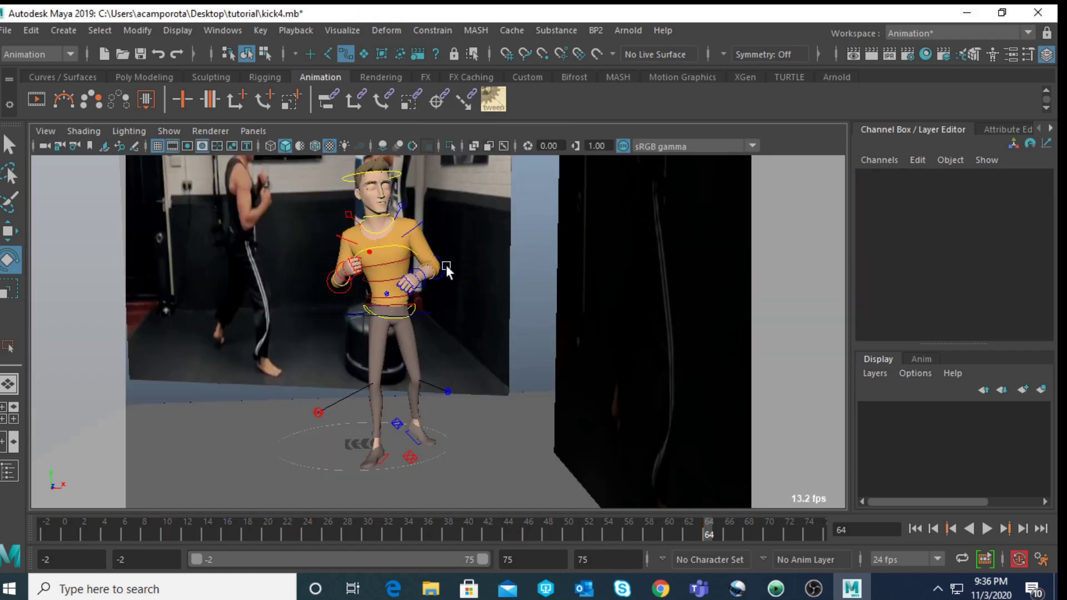
# - Bend the left elbow to about Rotate Y -114.888 and rotate the left upper arm to about X 23.065, Y -36.218, Z -83.516
pyautogui.click(428, 298)
pyautogui.press('q')
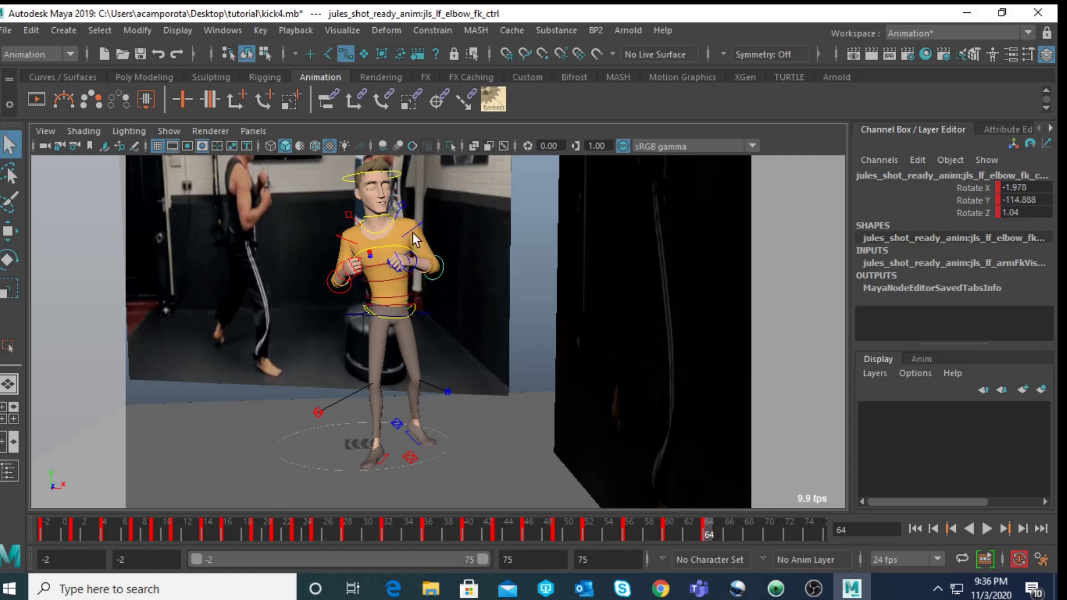
pyautogui.click(416, 233)
pyautogui.press('e')
pyautogui.moveTo(424, 209); pyautogui.dragTo(352, 439)
pyautogui.press('space')
pyautogui.press('space')
pyautogui.moveTo(298, 259)
pyautogui.mouseDown()
pyautogui.moveTo(297, 227)
pyautogui.moveTo(305, 239)
pyautogui.moveTo(285, 268)
pyautogui.mouseUp()
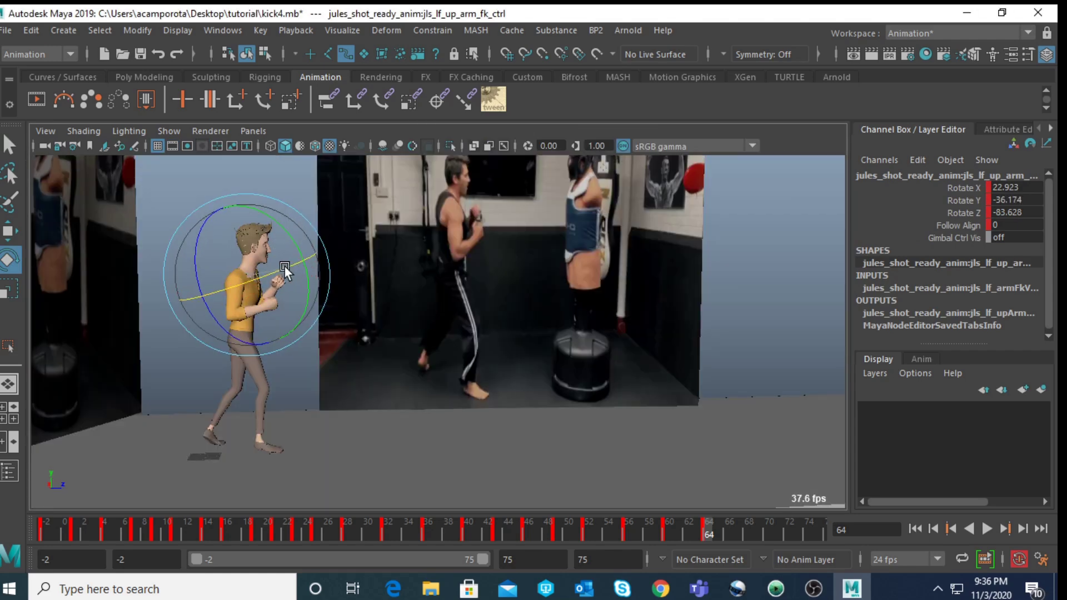
pyautogui.press('space')
# - Turn the face toward the target by rotating the neck and head controls together, bringing the head to about Rotate Y 2.457
pyautogui.press('q')
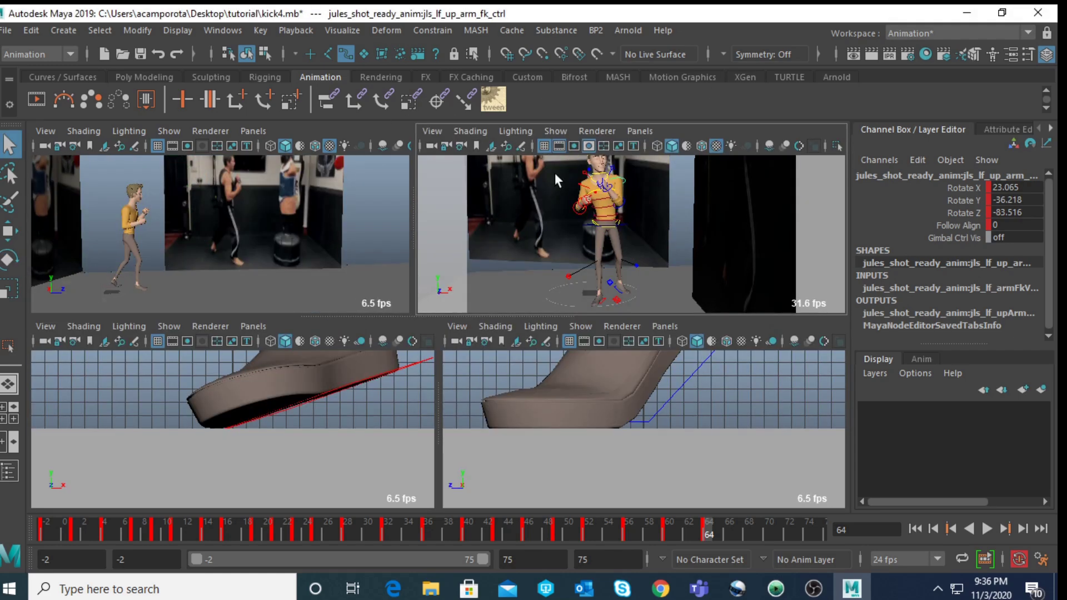
pyautogui.press('space')
pyautogui.scroll(5, 512, 246)
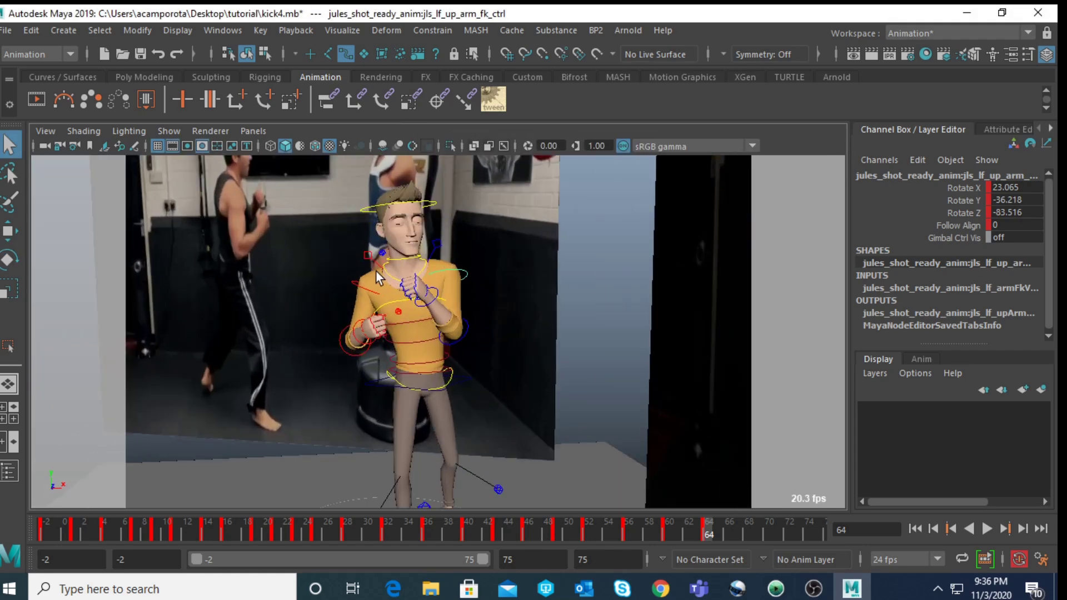
pyautogui.click(389, 265)
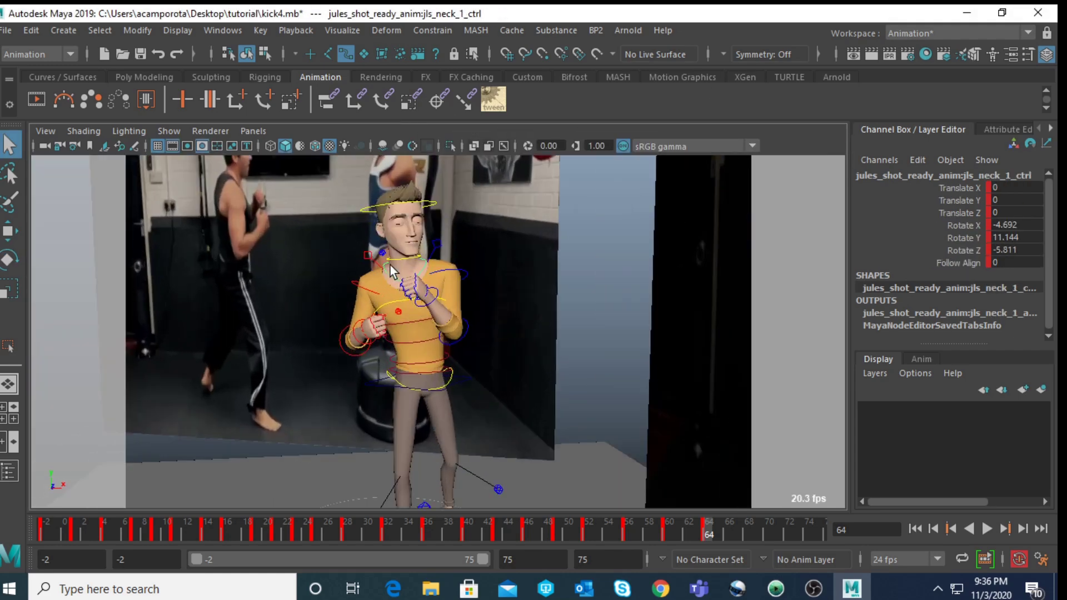
pyautogui.keyDown('shift'); pyautogui.click(409, 207); pyautogui.keyUp('shift')
pyautogui.press('e')
pyautogui.press('space')
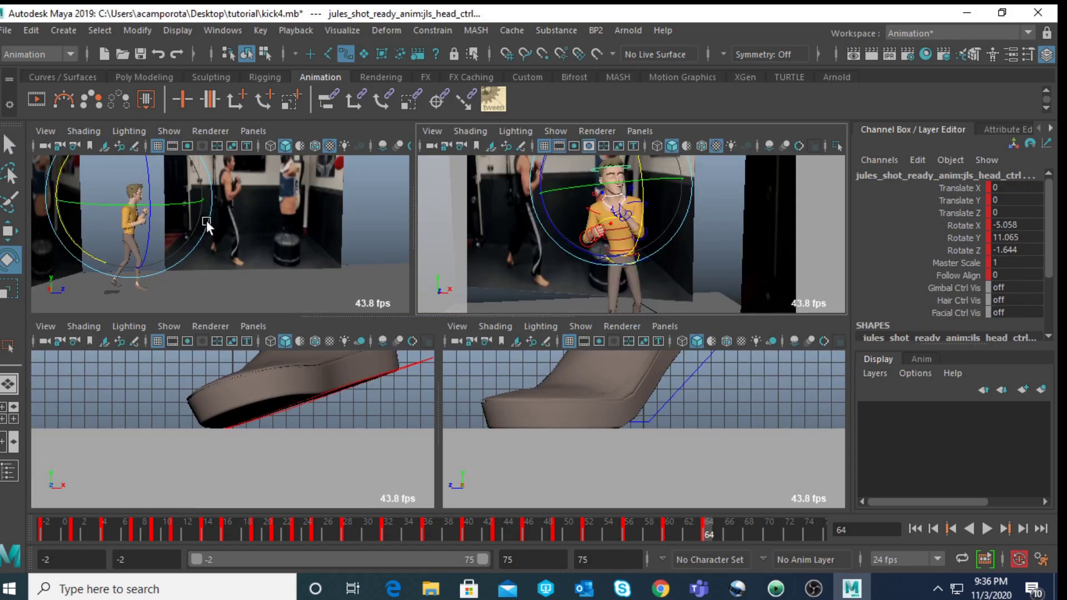
pyautogui.press('space')
pyautogui.moveTo(289, 259); pyautogui.dragTo(286, 259)
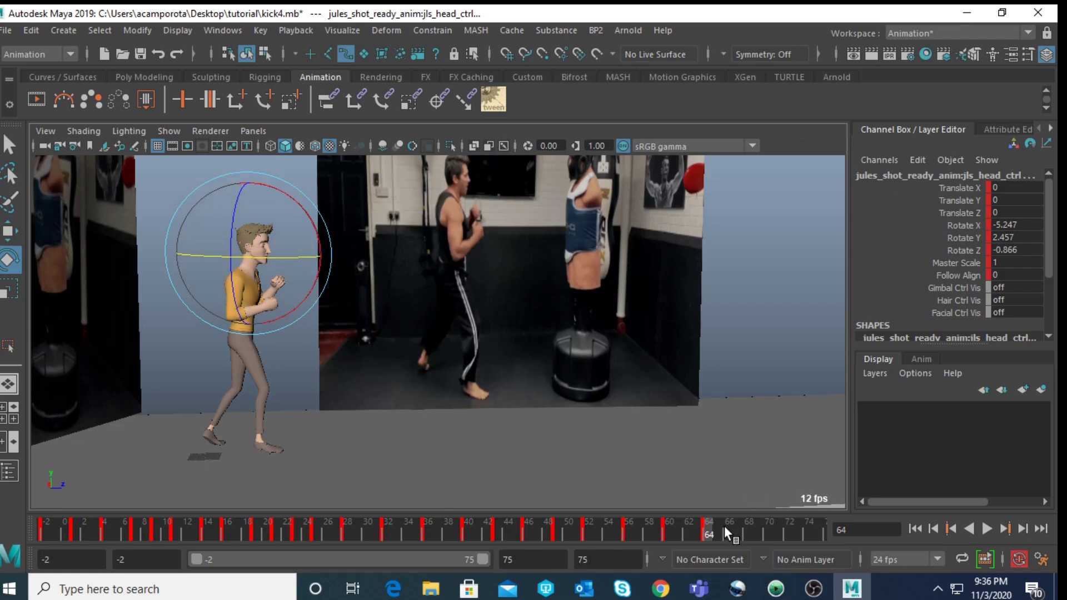
# - Play the animation from frame 64 onward to check the reference movement up to frame 75
pyautogui.hotkey('alt', 'v')
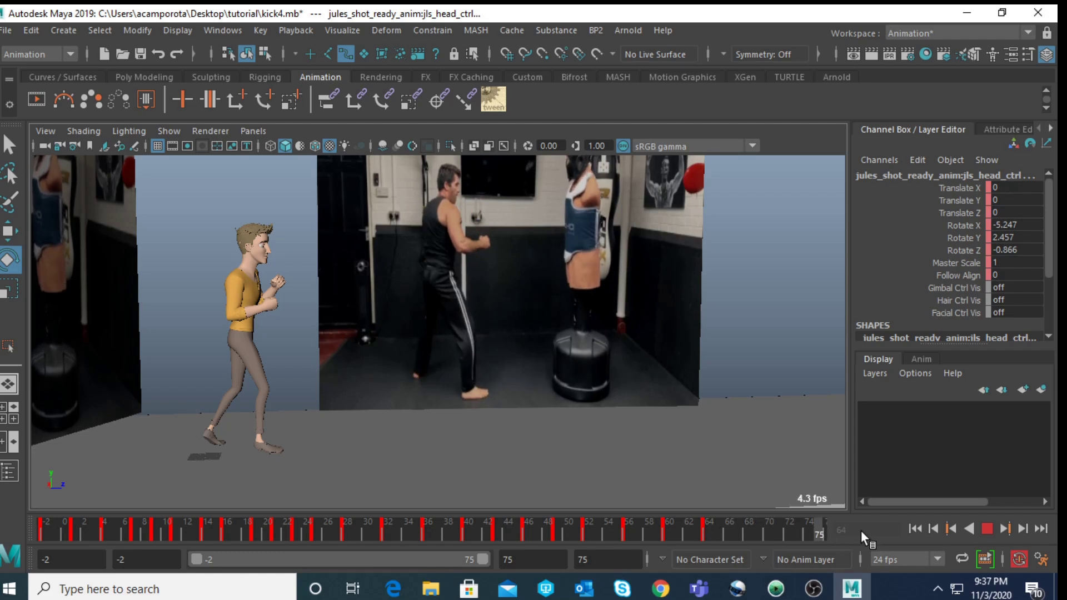
pyautogui.press('Escape')
pyautogui.press('q')
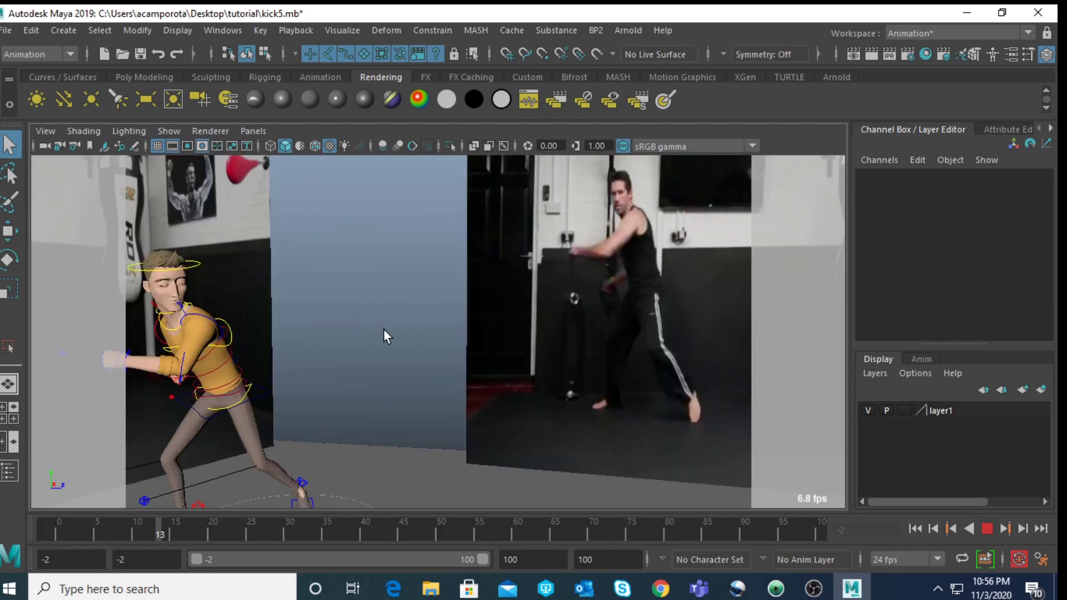
# - Review the blocking in kick5.mb against the reference video, playing through the poses and ending at frame 76
pyautogui.click(987, 529)
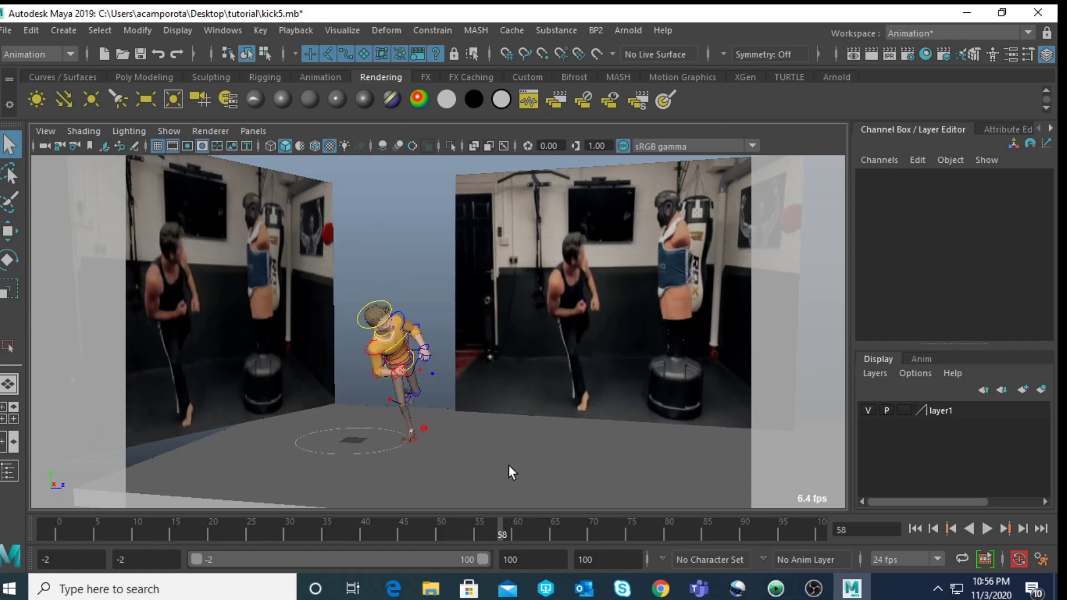
pyautogui.click(411, 376)
pyautogui.keyDown('alt'); pyautogui.moveTo(411, 376); pyautogui.dragTo(411, 381, button='right'); pyautogui.keyUp('alt')
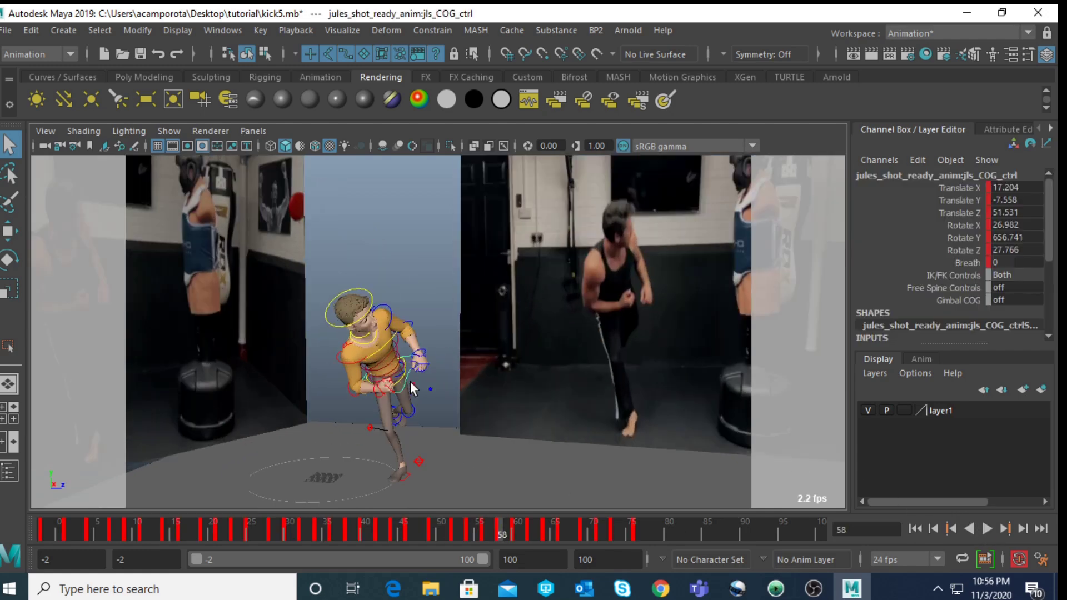
pyautogui.scroll(2, 413, 385)
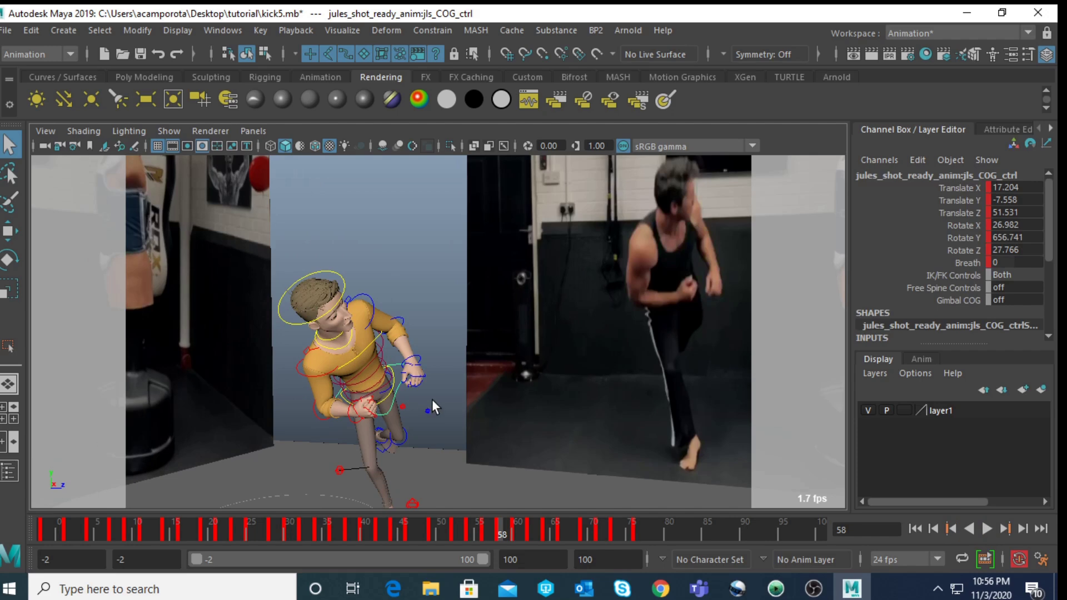
pyautogui.hotkey('alt', 'v')
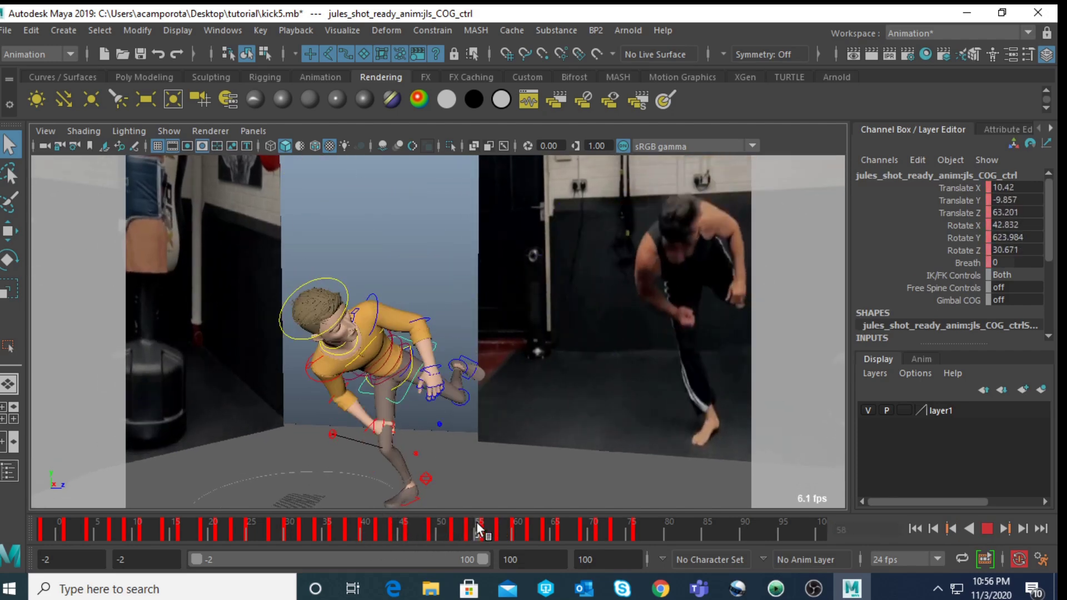
pyautogui.hotkey('alt', 'v')
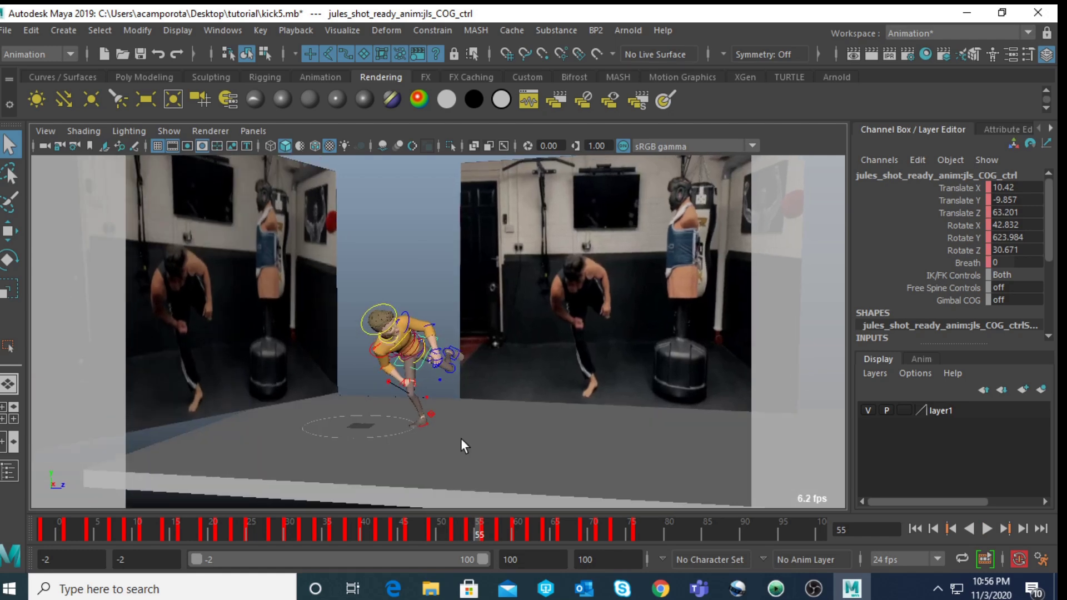
pyautogui.hotkey('alt', 'v')
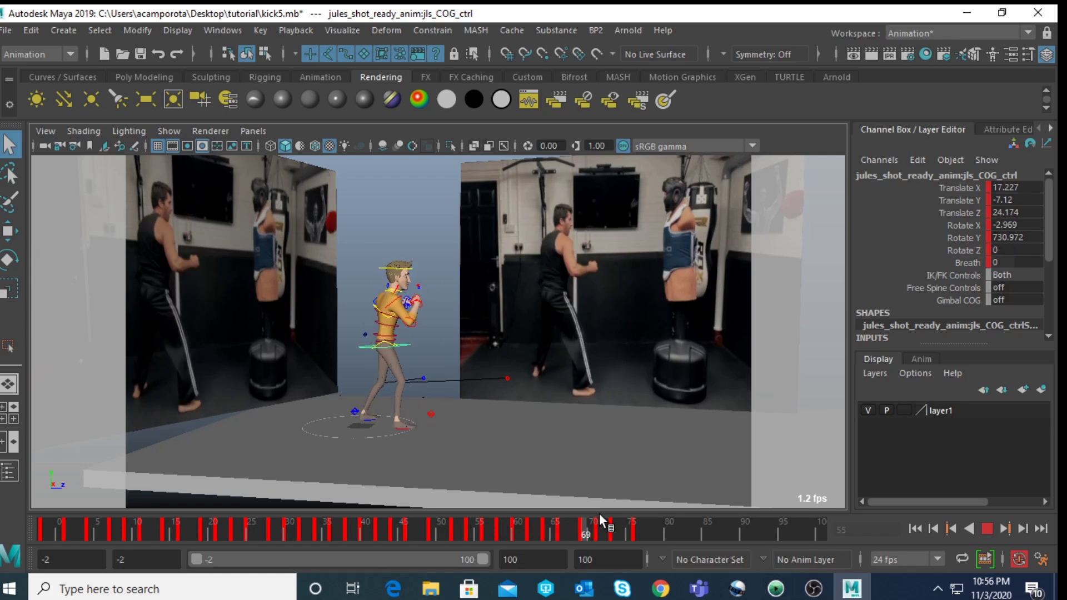
pyautogui.click(636, 525)
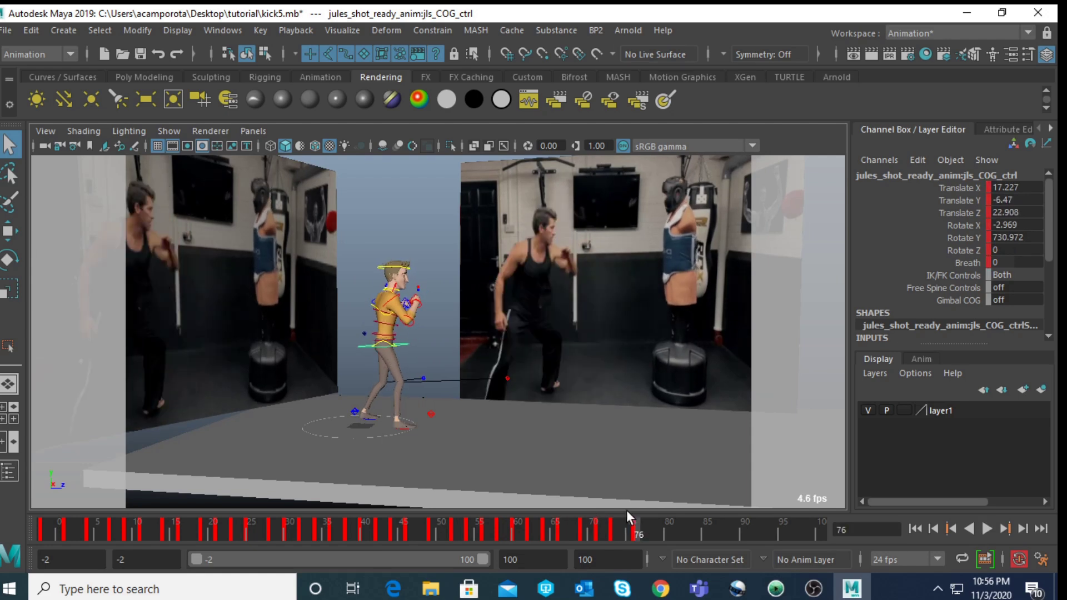